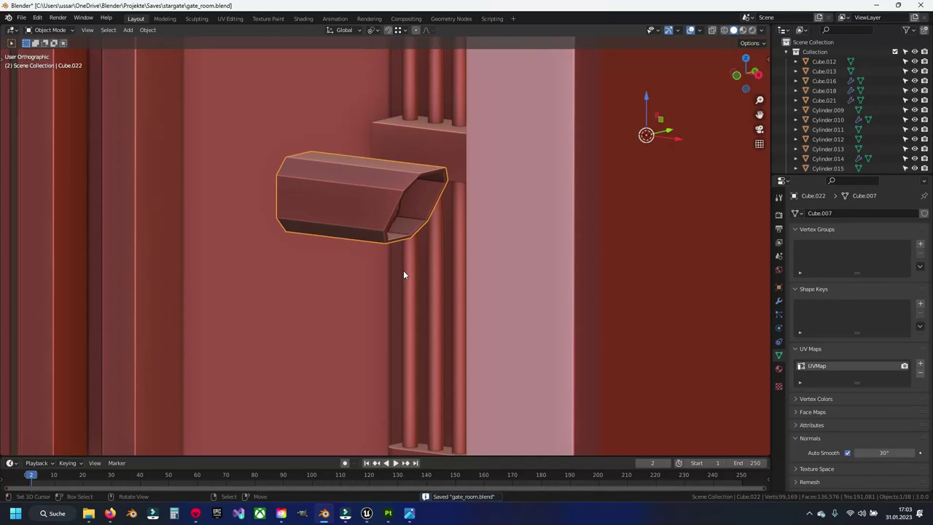
- In Edit Mode, shrink the hood mesh to 0.293 and move it toward the wall fitting
{"action": "key", "text": "KP_1"}
{"action": "key", "text": "Tab"}
{"action": "key", "text": "shift+z"}
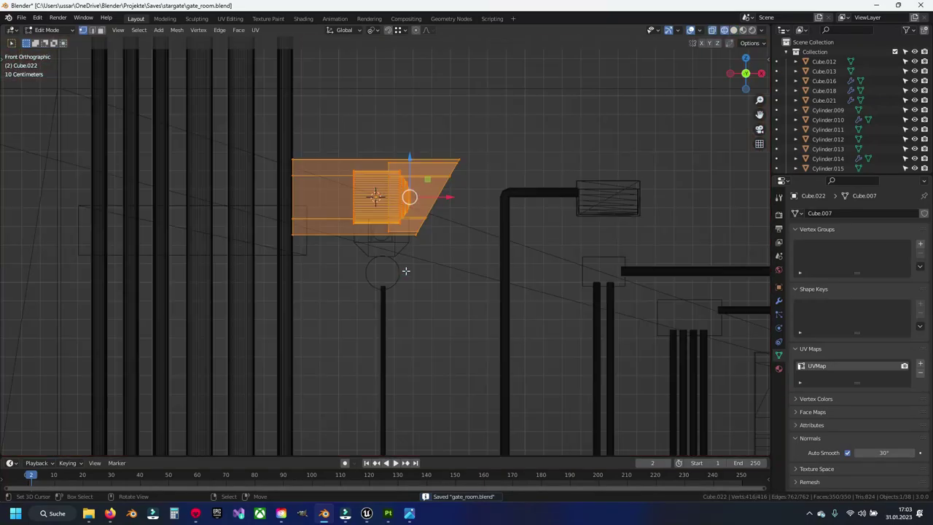
{"action": "key", "text": "g"}
{"action": "left_click", "coordinate": [430, 254]}
{"action": "key", "text": "s"}
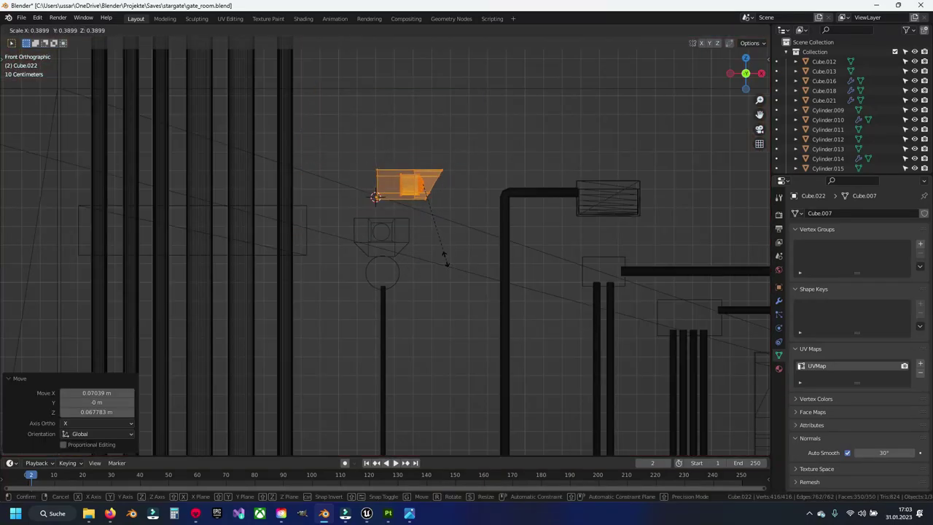
{"action": "left_click", "coordinate": [439, 242]}
{"action": "key", "text": "shift+z"}
- Move the hood along Y so its depth sits at 0.608 m
{"action": "mouse_move", "coordinate": [465, 265]}
{"action": "middle_mouse_down"}
{"action": "mouse_move", "coordinate": [427, 285]}
{"action": "mouse_move", "coordinate": [422, 219]}
{"action": "middle_mouse_up"}
{"action": "key", "text": "g"}
{"action": "key", "text": "y"}
{"action": "key", "text": "Return"}
{"action": "key", "text": "KP_Decimal"}
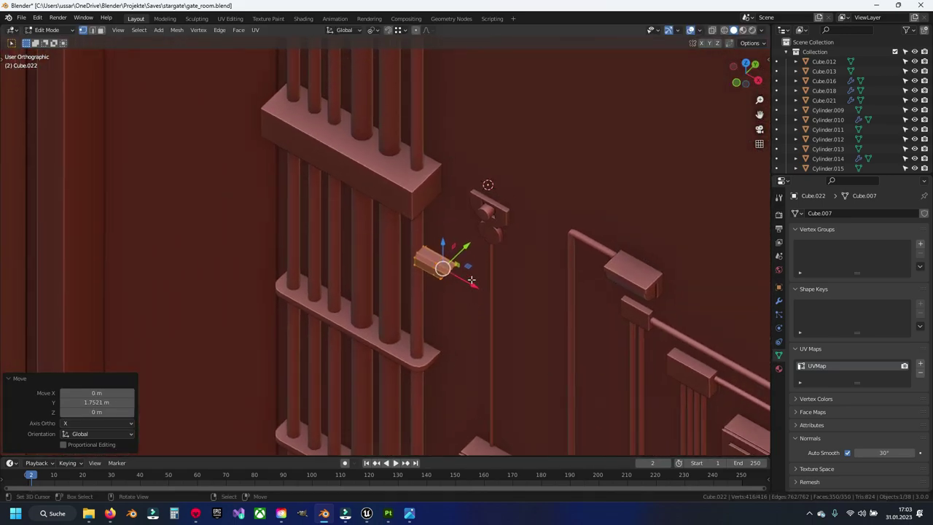
{"action": "key", "text": "g"}
{"action": "left_click", "coordinate": [530, 186]}
{"action": "middle_click_drag", "start_coordinate": [525, 218], "coordinate": [503, 275]}
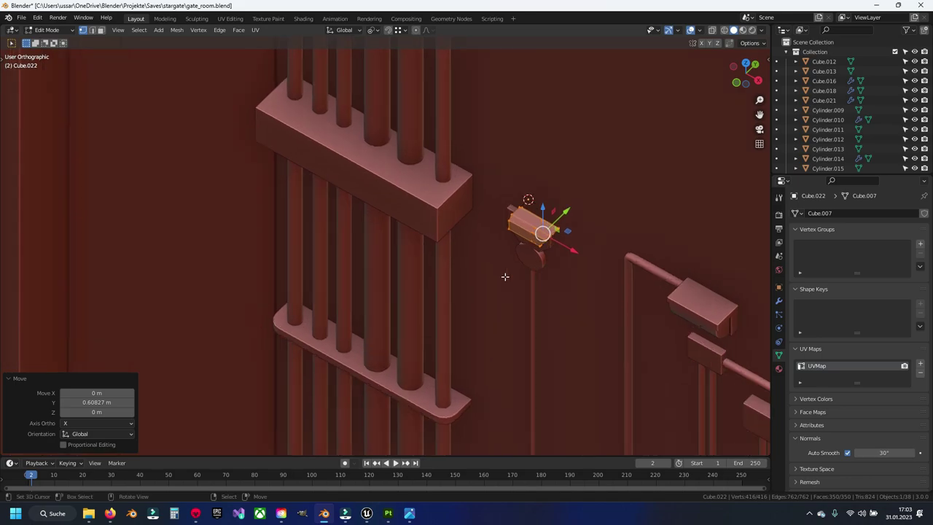
{"action": "key", "text": "KP_1"}
{"action": "scroll", "coordinate": [497, 315], "scroll_direction": "up", "scroll_amount": 3}
{"action": "scroll", "coordinate": [497, 314], "scroll_direction": "down", "scroll_amount": 3}
- Place the hood just above the round fitting and isolate it in Local view
{"action": "key", "text": "g"}
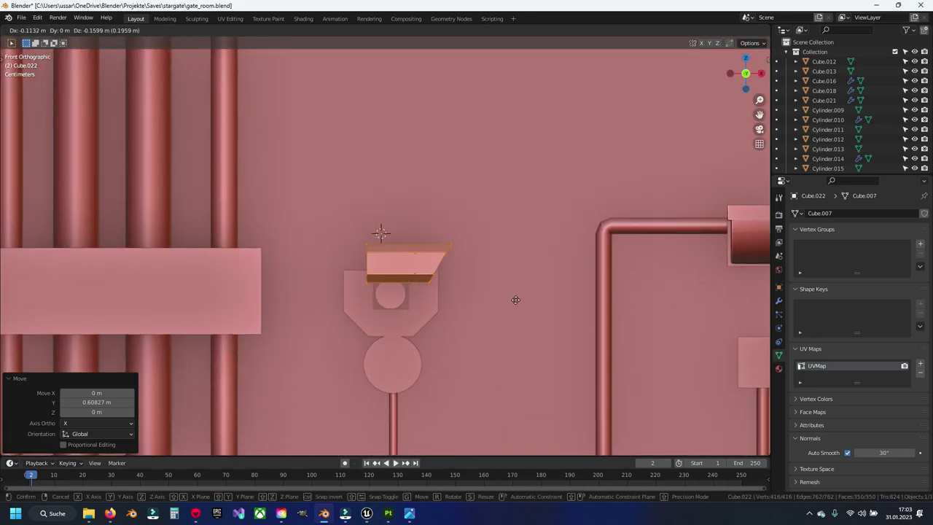
{"action": "left_click", "coordinate": [511, 295]}
{"action": "scroll", "coordinate": [485, 223], "scroll_direction": "up", "scroll_amount": 2}
{"action": "middle_click_drag", "start_coordinate": [485, 223], "coordinate": [454, 255]}
{"action": "scroll", "coordinate": [454, 254], "scroll_direction": "down", "scroll_amount": 5}
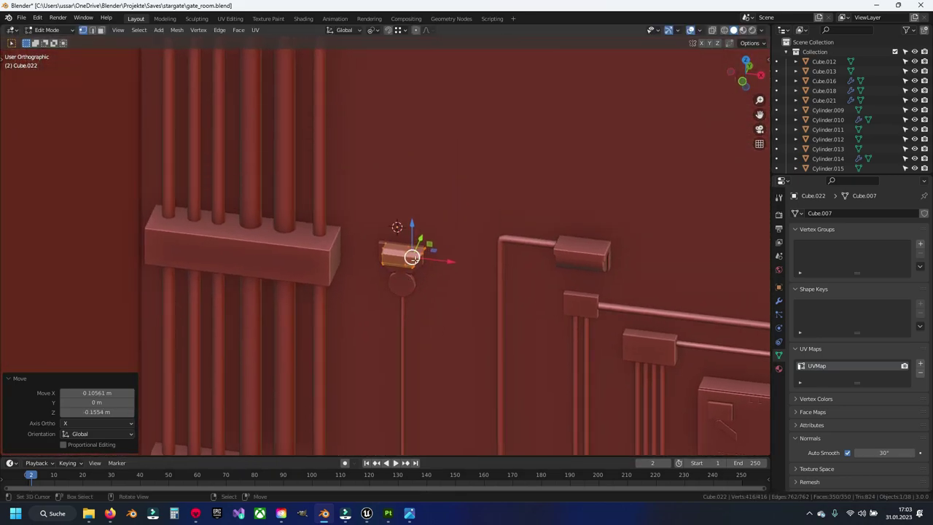
{"action": "key", "text": "KP_Divide"}
- Leave Edit Mode and save gate_room.blend
{"action": "key", "text": "Tab"}
{"action": "scroll", "coordinate": [439, 267], "scroll_direction": "down", "scroll_amount": 2}
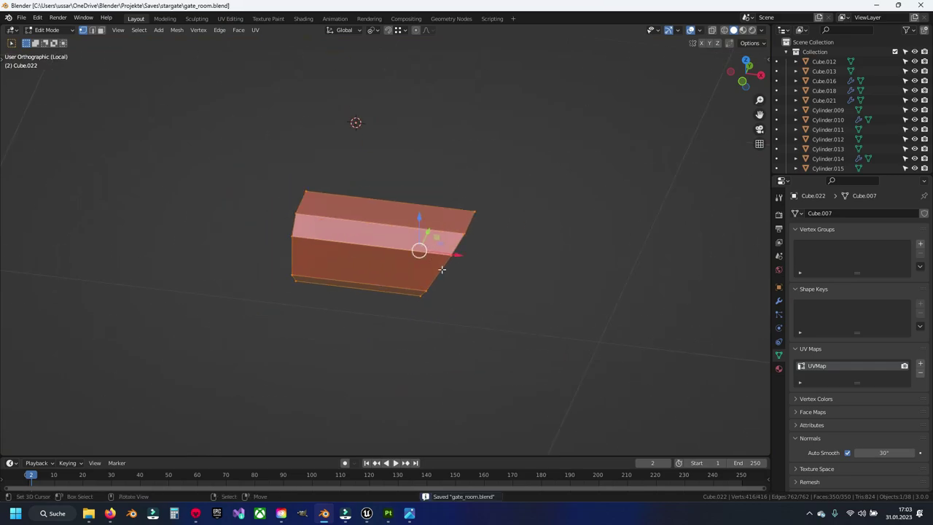
{"action": "mouse_move", "coordinate": [440, 266]}
{"action": "middle_mouse_down"}
{"action": "mouse_move", "coordinate": [427, 243]}
{"action": "mouse_move", "coordinate": [379, 242]}
{"action": "mouse_move", "coordinate": [416, 234]}
{"action": "middle_mouse_up"}
{"action": "key", "text": "ctrl+s"}
- Add a centred edge loop around the hood and flatten it to zero width on X
{"action": "key", "text": "Tab"}
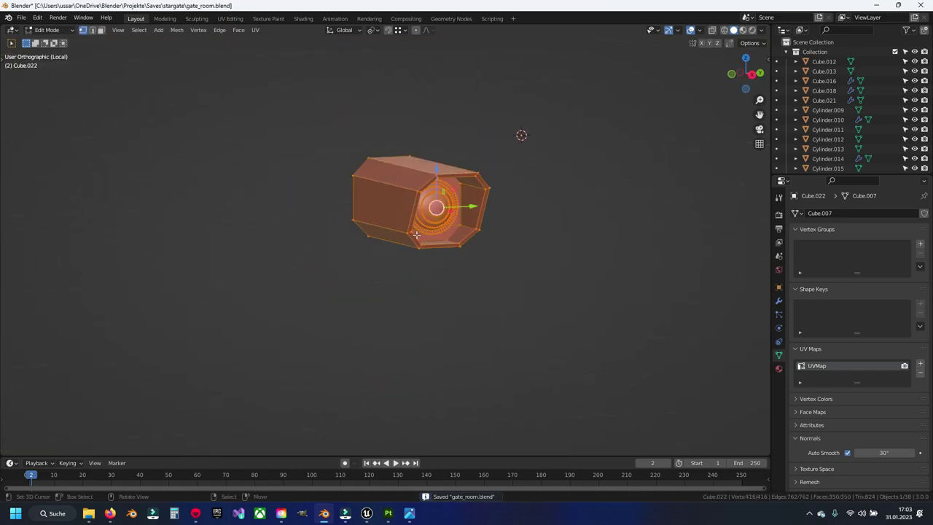
{"action": "key", "text": "3"}
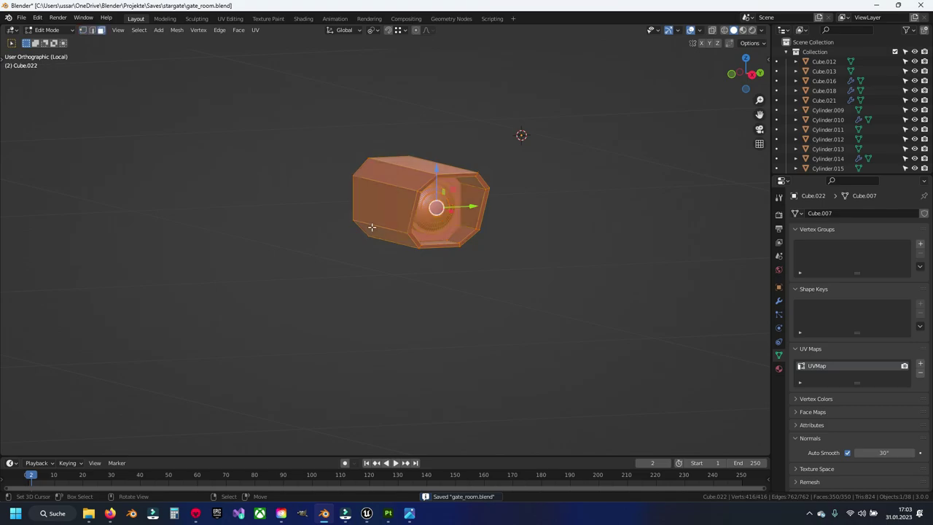
{"action": "middle_click_drag", "start_coordinate": [410, 266], "coordinate": [412, 240]}
{"action": "key", "text": "ctrl+r"}
{"action": "left_click", "coordinate": [393, 226]}
{"action": "right_click", "coordinate": [415, 272]}
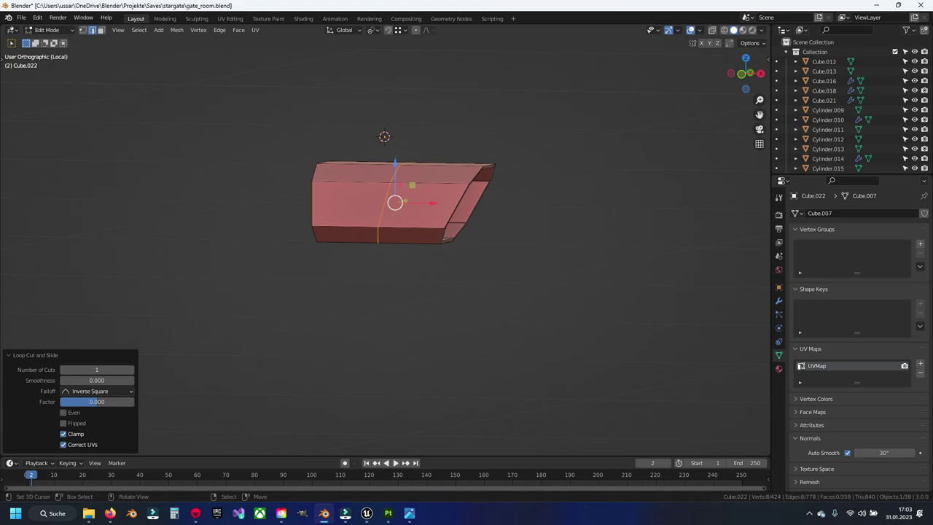
{"action": "key", "text": "s"}
{"action": "key", "text": "x"}
{"action": "key", "text": "Return"}
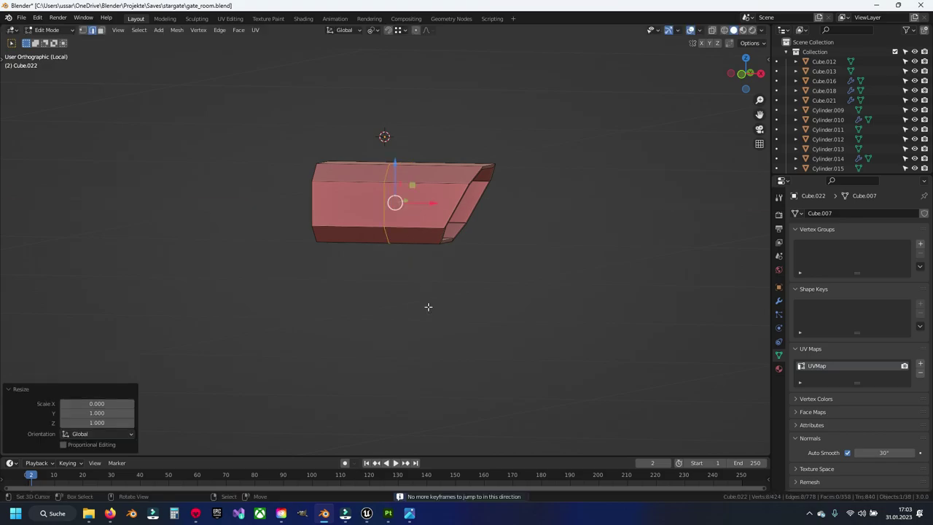
- Bevel the loop into two edge loops and select the band of faces between them
{"action": "key", "text": "ctrl+b"}
{"action": "left_click", "coordinate": [454, 331]}
{"action": "left_click", "coordinate": [401, 298]}
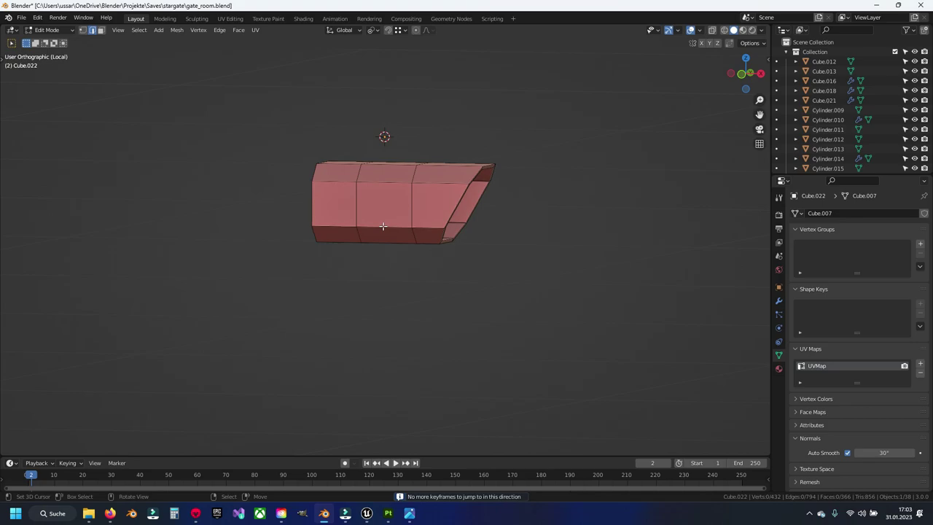
{"action": "mouse_move", "coordinate": [379, 207]}
{"action": "middle_mouse_down"}
{"action": "mouse_move", "coordinate": [327, 241]}
{"action": "mouse_move", "coordinate": [390, 256]}
{"action": "mouse_move", "coordinate": [421, 190]}
{"action": "mouse_move", "coordinate": [415, 277]}
{"action": "middle_mouse_up"}
{"action": "left_click", "coordinate": [412, 242], "text": "ctrl"}
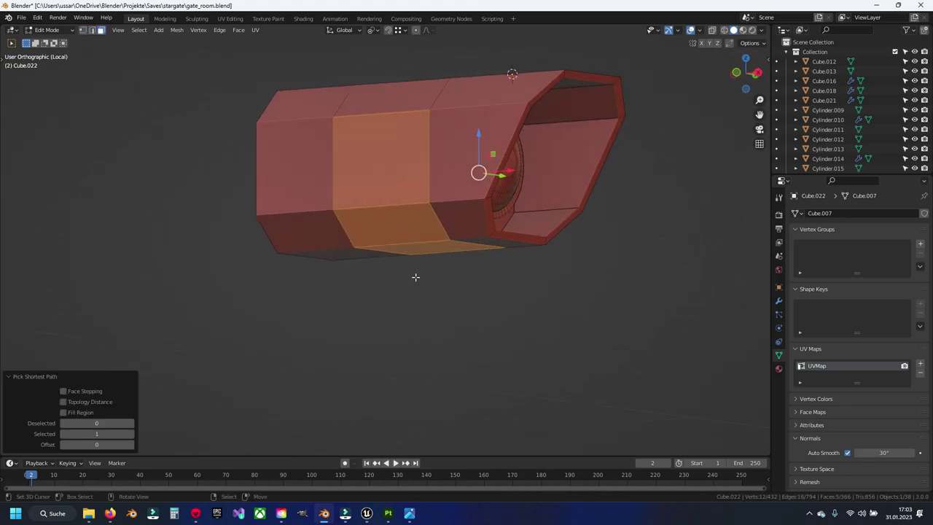
- Duplicate the band in place and separate it into its own object, Cube.023
{"action": "key", "text": "shift+d"}
{"action": "right_click", "coordinate": [406, 256]}
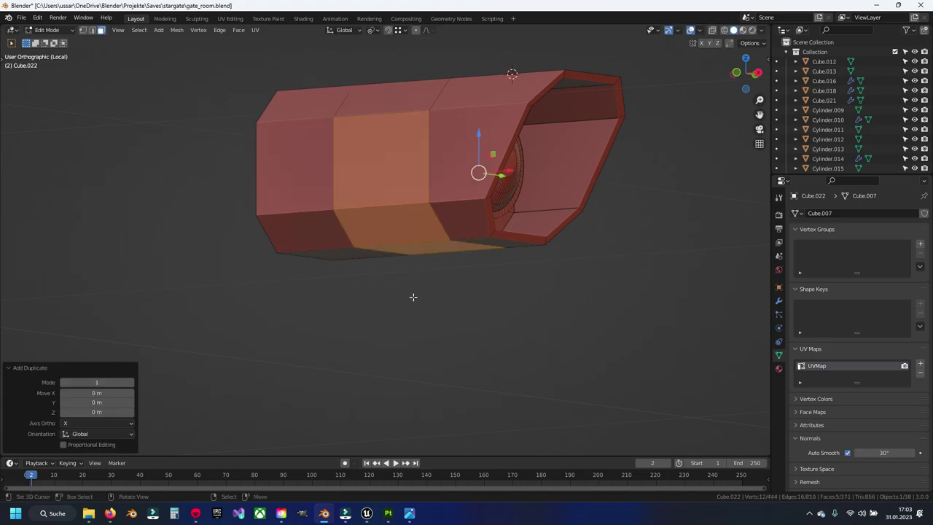
{"action": "middle_click_drag", "start_coordinate": [412, 296], "coordinate": [425, 301]}
{"action": "key", "text": "p"}
{"action": "left_click", "coordinate": [430, 304]}
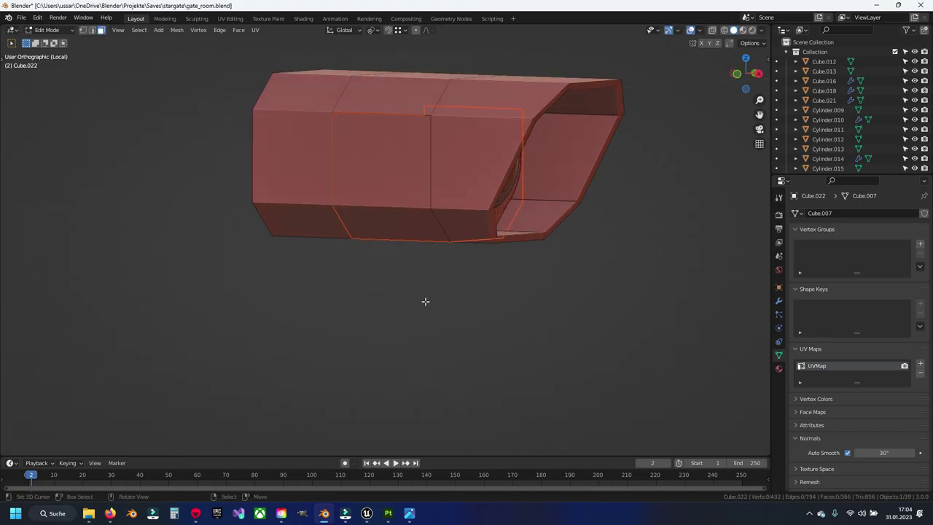
{"action": "key", "text": "Tab"}
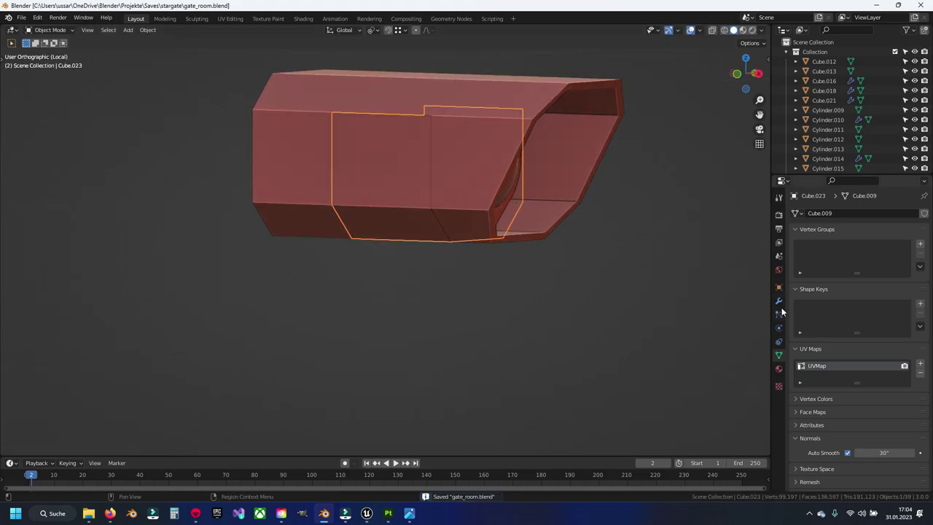
- Add a Solidify modifier to Cube.023 with -0.007 m even thickness and apply it
{"action": "left_click", "coordinate": [779, 301]}
{"action": "left_click", "coordinate": [828, 216]}
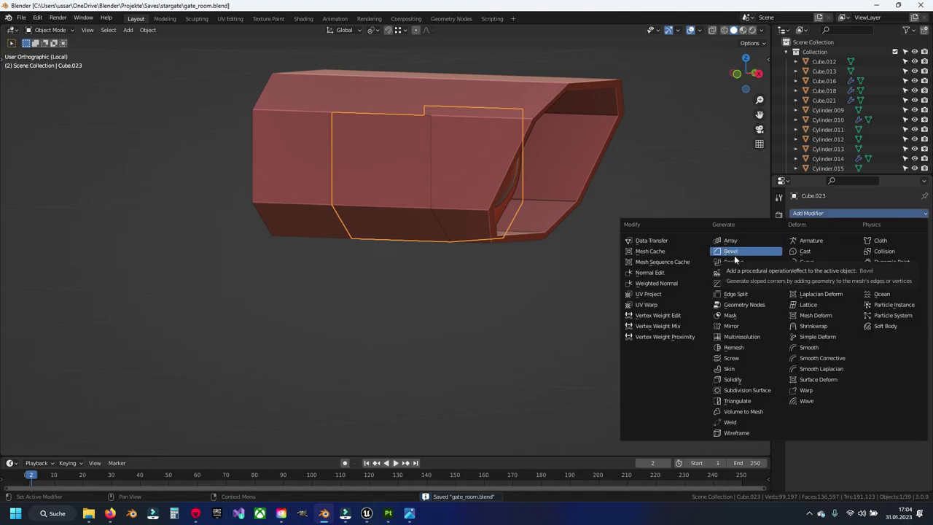
{"action": "left_click", "coordinate": [733, 379]}
{"action": "scroll", "coordinate": [534, 299], "scroll_direction": "up", "scroll_amount": 2}
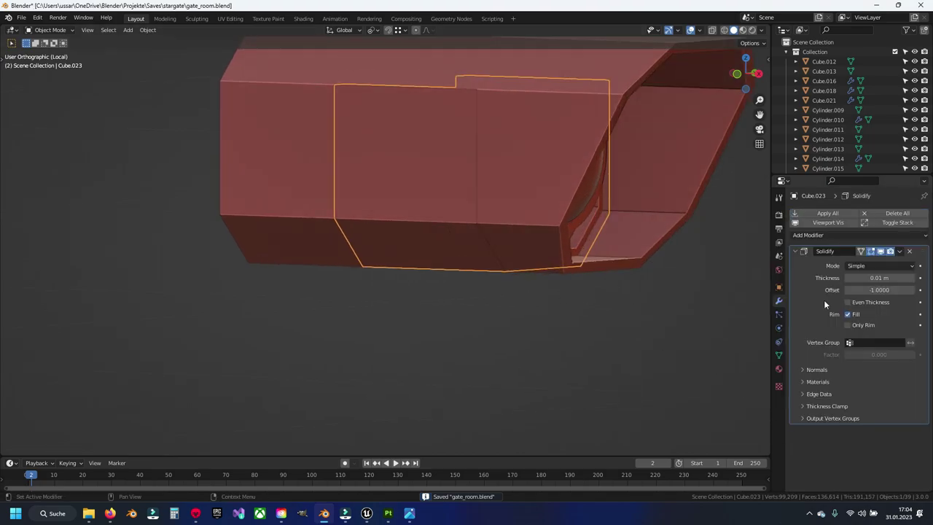
{"action": "left_click_drag", "start_coordinate": [879, 278], "coordinate": [860, 278]}
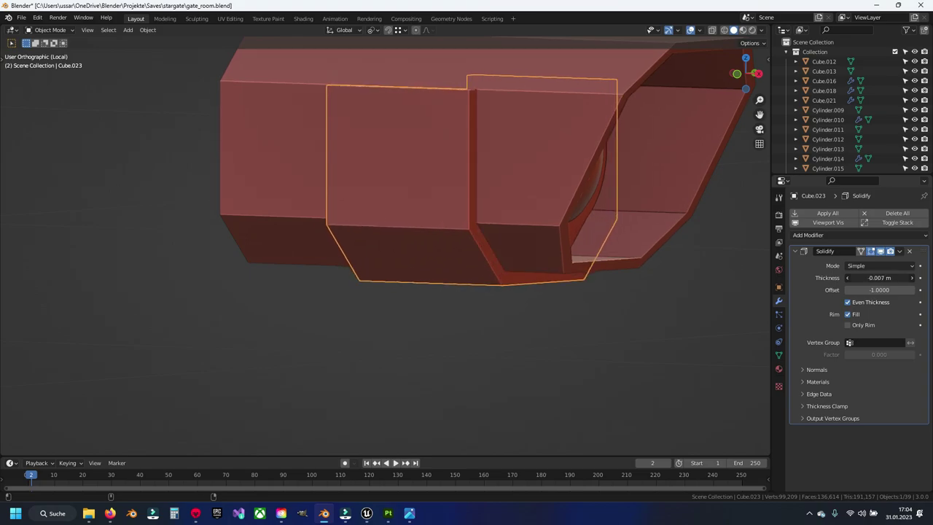
{"action": "mouse_move", "coordinate": [692, 269]}
{"action": "middle_mouse_down"}
{"action": "mouse_move", "coordinate": [510, 275]}
{"action": "mouse_move", "coordinate": [627, 269]}
{"action": "middle_mouse_up"}
{"action": "left_click", "coordinate": [898, 252]}
{"action": "left_click", "coordinate": [867, 265]}
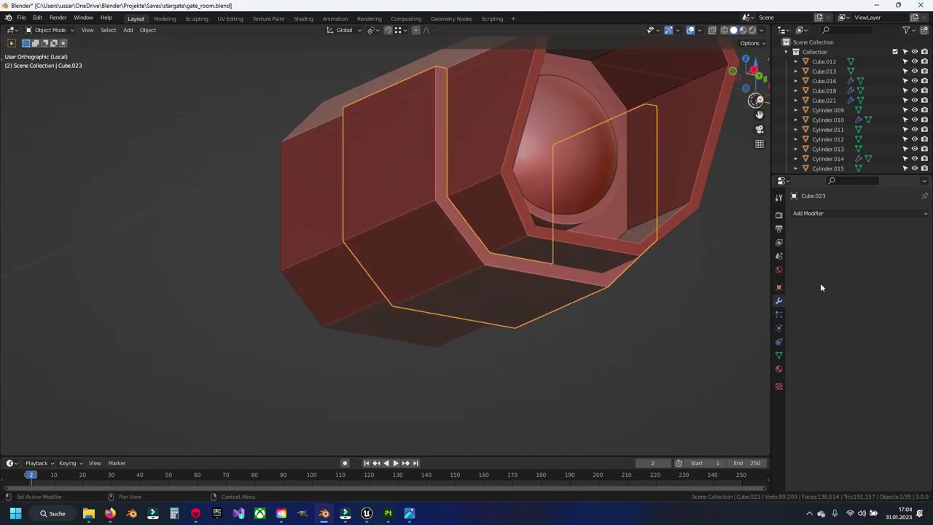
{"action": "mouse_move", "coordinate": [525, 314]}
{"action": "middle_mouse_down", "text": "shift"}
{"action": "mouse_move", "coordinate": [473, 223]}
{"action": "mouse_move", "coordinate": [505, 217]}
{"action": "mouse_move", "coordinate": [486, 263]}
{"action": "mouse_move", "coordinate": [489, 210]}
{"action": "middle_mouse_up", "text": "shift"}
- Inset the strap's bottom face and extrude it downward into a small block
{"action": "key", "text": "Tab"}
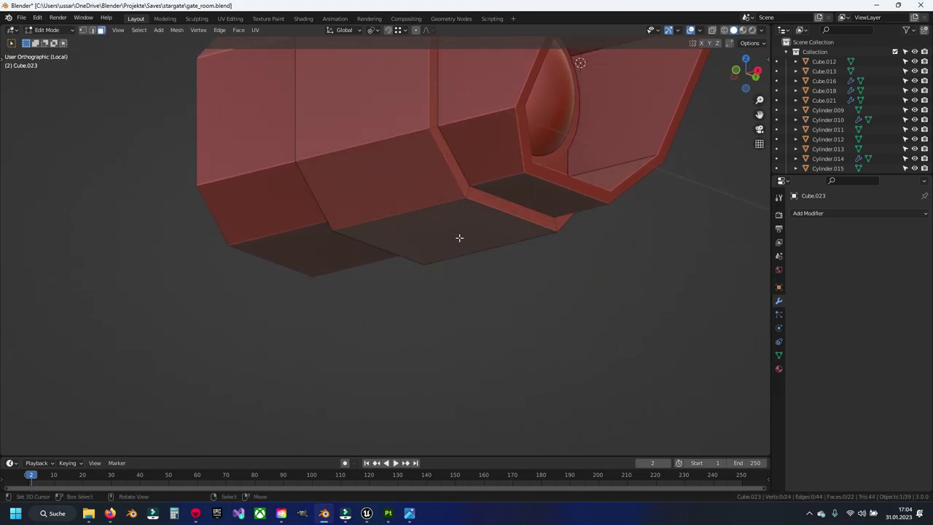
{"action": "left_click", "coordinate": [459, 237]}
{"action": "key", "text": "i"}
{"action": "left_click", "coordinate": [579, 274]}
{"action": "key", "text": "e"}
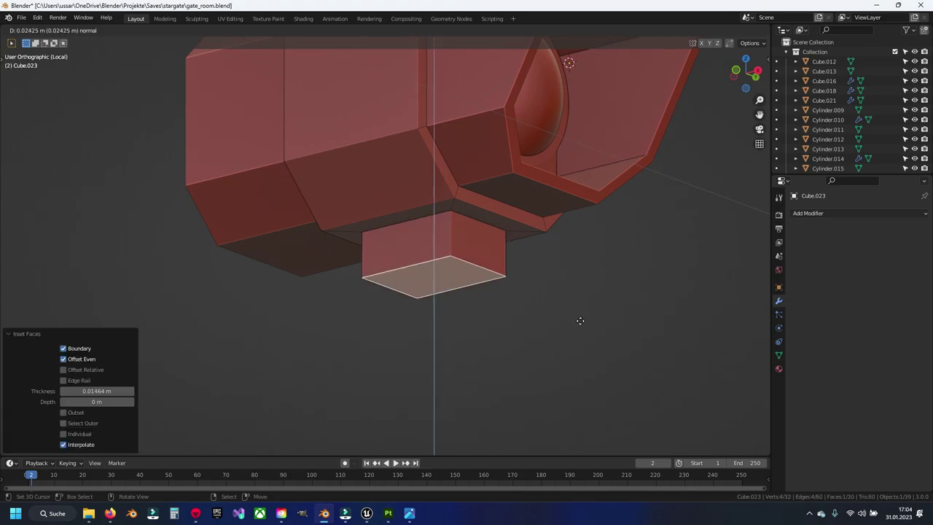
{"action": "left_click", "coordinate": [580, 321]}
- Save the file, exit Local view and select the wall plate
{"action": "scroll", "coordinate": [432, 277], "scroll_direction": "down", "scroll_amount": 5}
{"action": "key", "text": "Tab"}
{"action": "scroll", "coordinate": [432, 277], "scroll_direction": "down", "scroll_amount": 2}
{"action": "key", "text": "ctrl+s"}
{"action": "mouse_move", "coordinate": [432, 277]}
{"action": "middle_mouse_down"}
{"action": "mouse_move", "coordinate": [487, 318]}
{"action": "mouse_move", "coordinate": [471, 297]}
{"action": "mouse_move", "coordinate": [449, 358]}
{"action": "middle_mouse_up"}
{"action": "key", "text": "KP_Divide"}
{"action": "scroll", "coordinate": [434, 309], "scroll_direction": "up", "scroll_amount": 3}
{"action": "left_click", "coordinate": [433, 284]}
- Select the hood, enlarge it, raise it and tilt it about 14° into position
{"action": "left_click", "coordinate": [457, 215]}
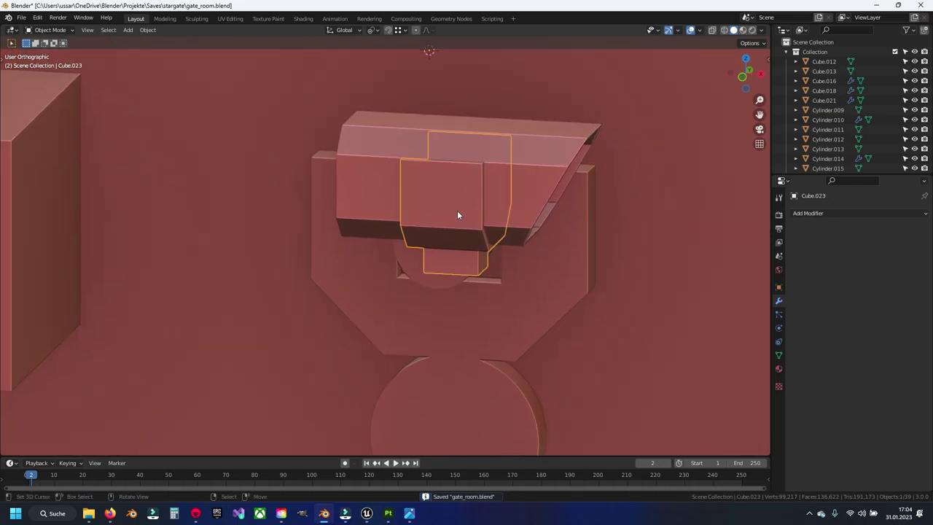
{"action": "left_click", "coordinate": [523, 184]}
{"action": "key", "text": "KP_1"}
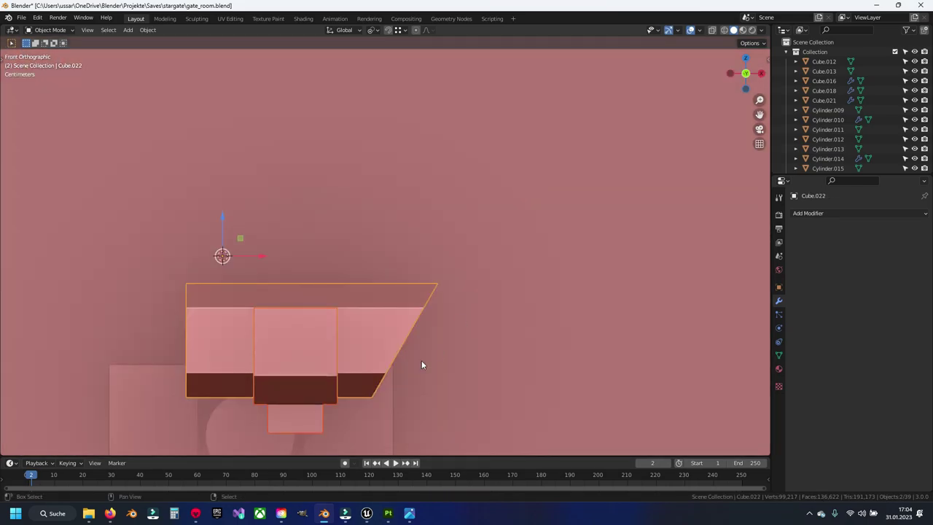
{"action": "middle_click_drag", "start_coordinate": [421, 364], "coordinate": [518, 306], "text": "shift"}
{"action": "key", "text": "s"}
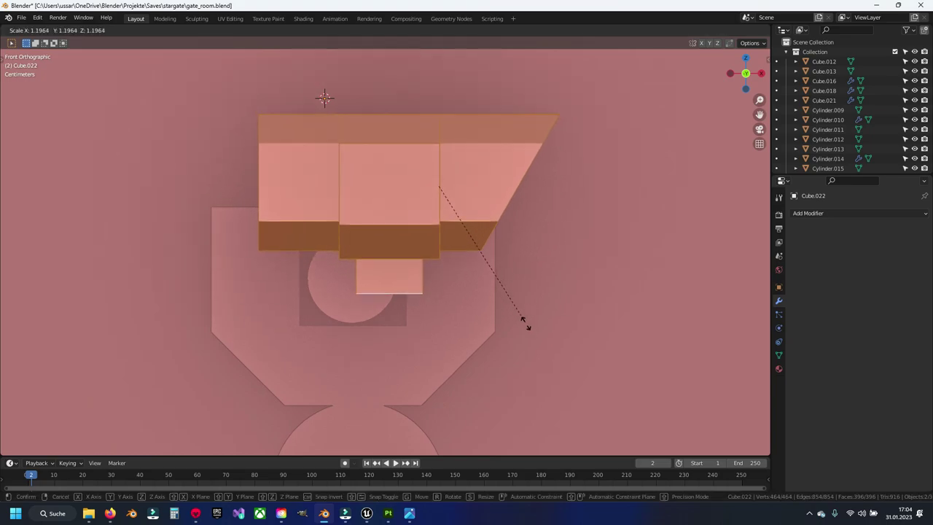
{"action": "left_click", "coordinate": [524, 323]}
{"action": "key", "text": "g"}
{"action": "left_click", "coordinate": [503, 230]}
{"action": "key", "text": "r"}
{"action": "left_click", "coordinate": [551, 281]}
{"action": "key", "text": "g"}
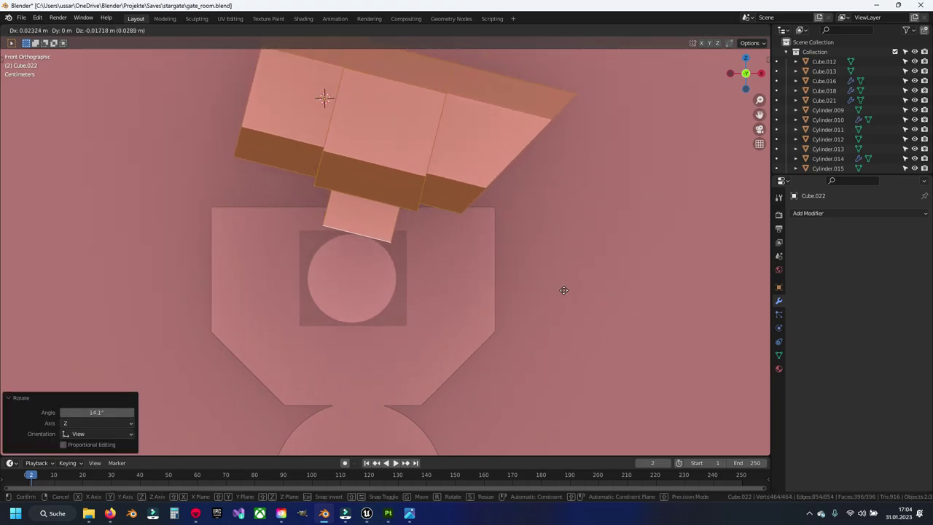
{"action": "left_click", "coordinate": [563, 290]}
- Change the transform pivot point setting in the header
{"action": "left_click", "coordinate": [372, 30]}
{"action": "left_click", "coordinate": [398, 84]}
{"action": "left_click", "coordinate": [371, 30]}
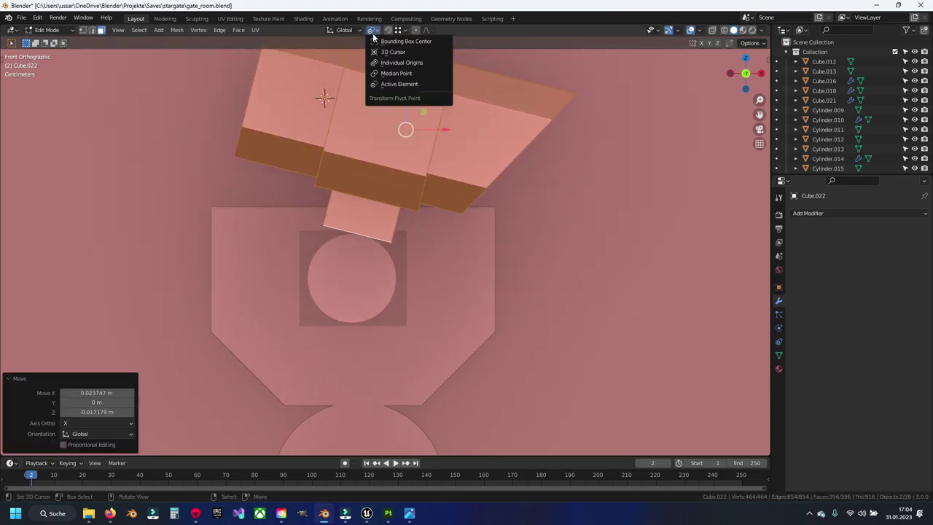
{"action": "left_click", "coordinate": [393, 74]}
{"action": "key", "text": "s"}
{"action": "key", "text": "Escape"}
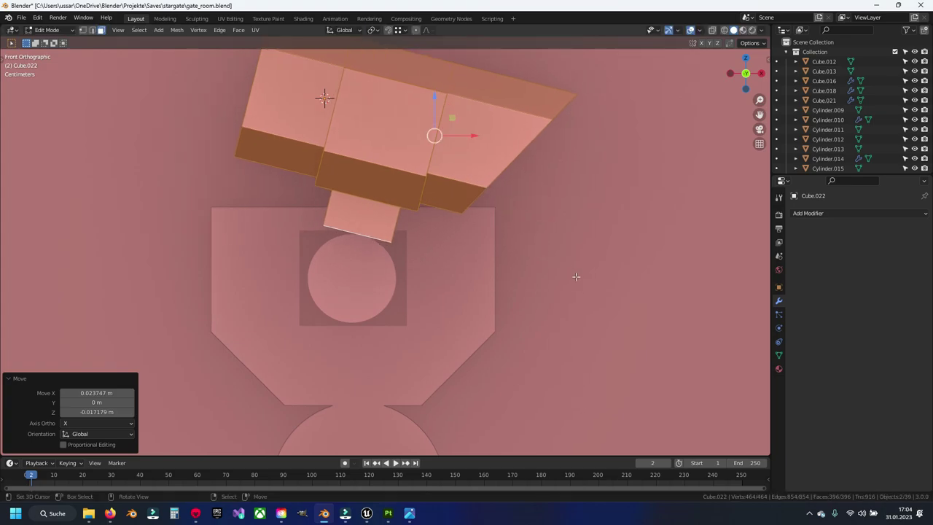
- Rescale the camera housing, tilt it 16° and move it above the round mount
{"action": "key", "text": "s"}
{"action": "left_click", "coordinate": [568, 290]}
{"action": "key", "text": "g"}
{"action": "left_click", "coordinate": [573, 291]}
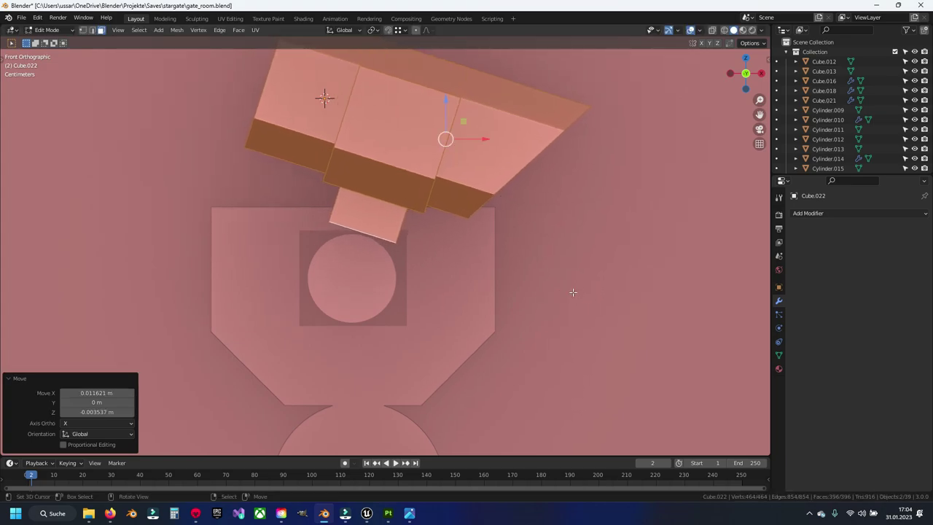
{"action": "scroll", "coordinate": [494, 257], "scroll_direction": "down", "scroll_amount": 5}
{"action": "middle_click_drag", "start_coordinate": [496, 255], "coordinate": [492, 296]}
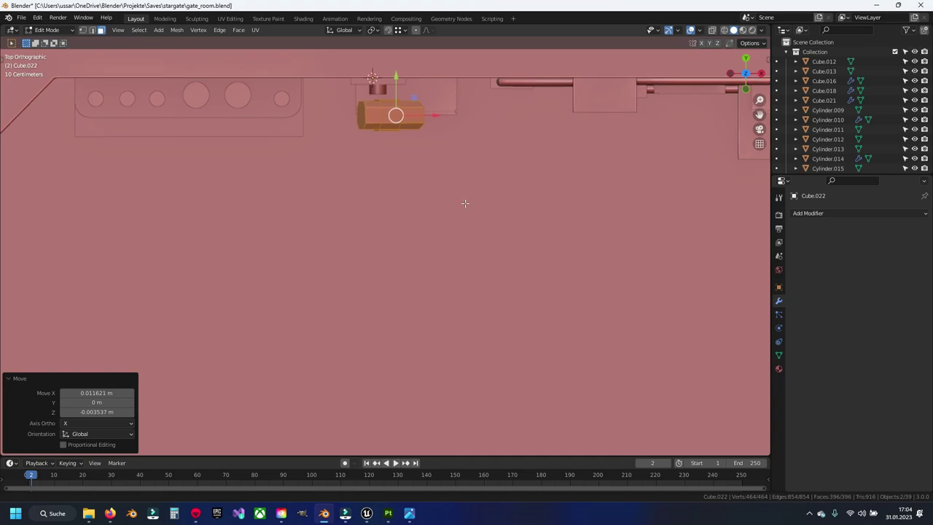
{"action": "scroll", "coordinate": [528, 322], "scroll_direction": "up", "scroll_amount": 3}
{"action": "key", "text": "r"}
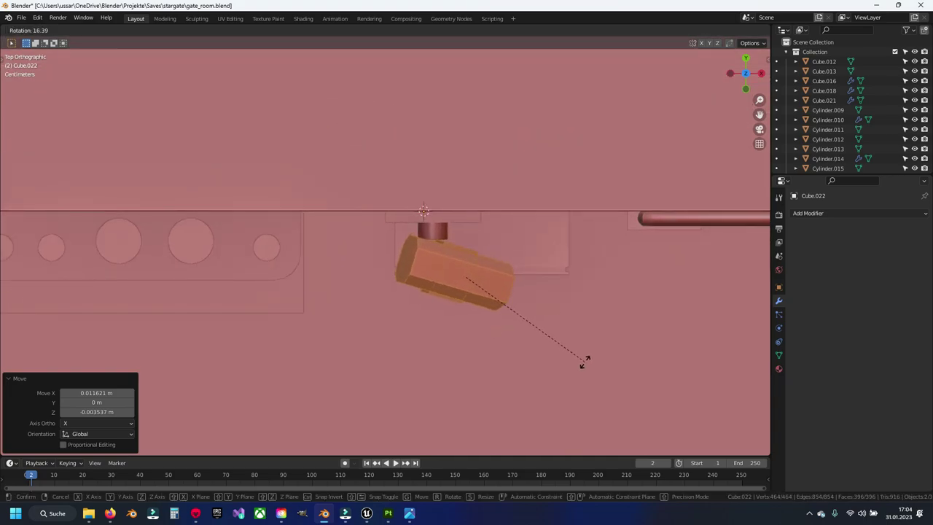
{"action": "left_click", "coordinate": [583, 361]}
{"action": "key", "text": "g"}
{"action": "left_click", "coordinate": [569, 342]}
- Check the housing in a see-through front view, then start editing pivot cylinder Cylinder.019
{"action": "middle_click_drag", "start_coordinate": [570, 342], "coordinate": [510, 255]}
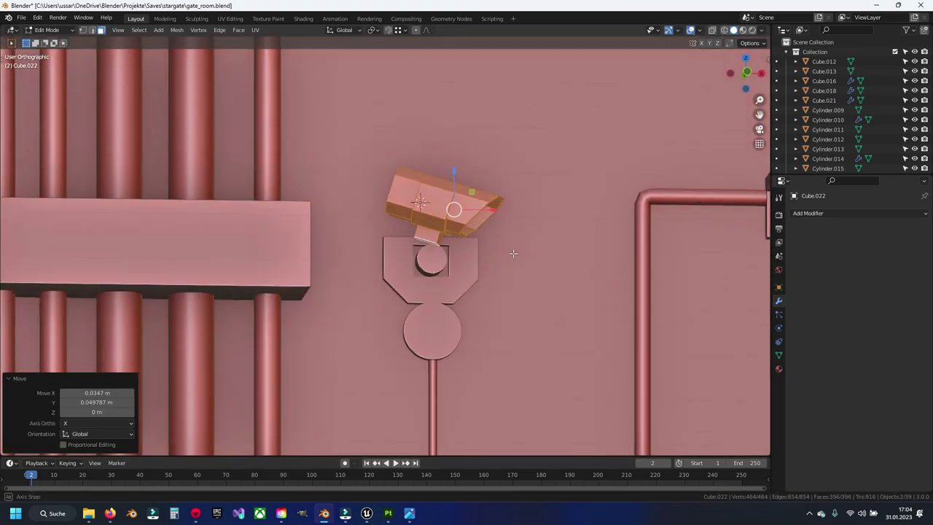
{"action": "scroll", "coordinate": [488, 281], "scroll_direction": "up", "scroll_amount": 2}
{"action": "key", "text": "KP_1"}
{"action": "key", "text": "alt+z"}
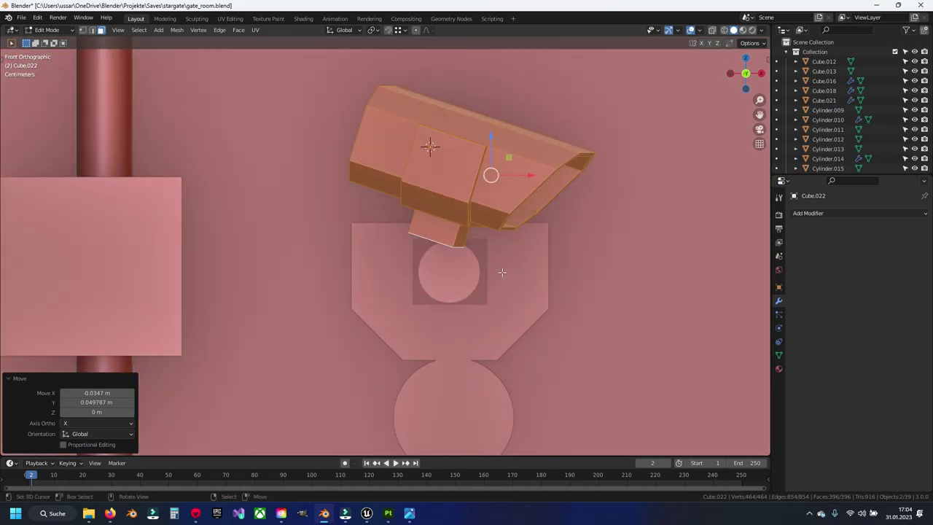
{"action": "key", "text": "Tab"}
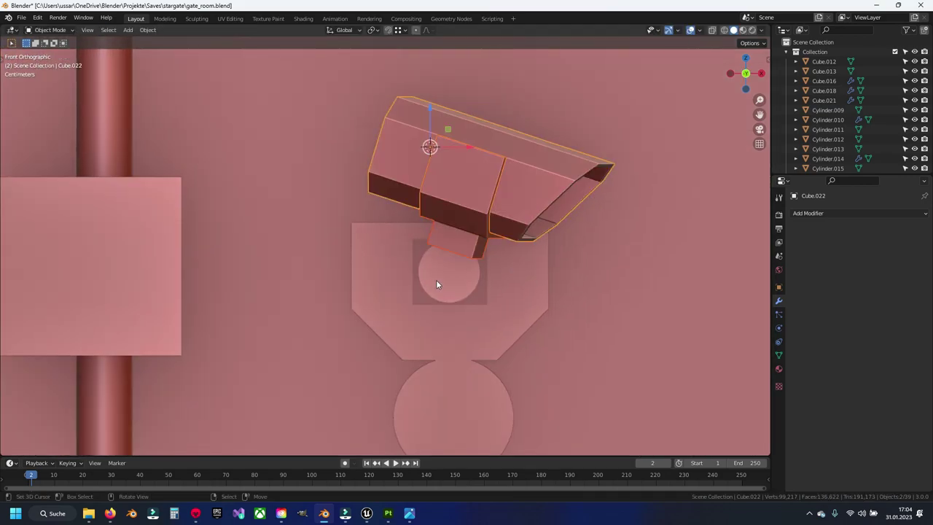
{"action": "left_click", "coordinate": [438, 279]}
{"action": "key", "text": "Tab"}
- Slide the pivot cylinder further out through the bracket along Y
{"action": "middle_click_drag", "start_coordinate": [525, 290], "coordinate": [487, 300]}
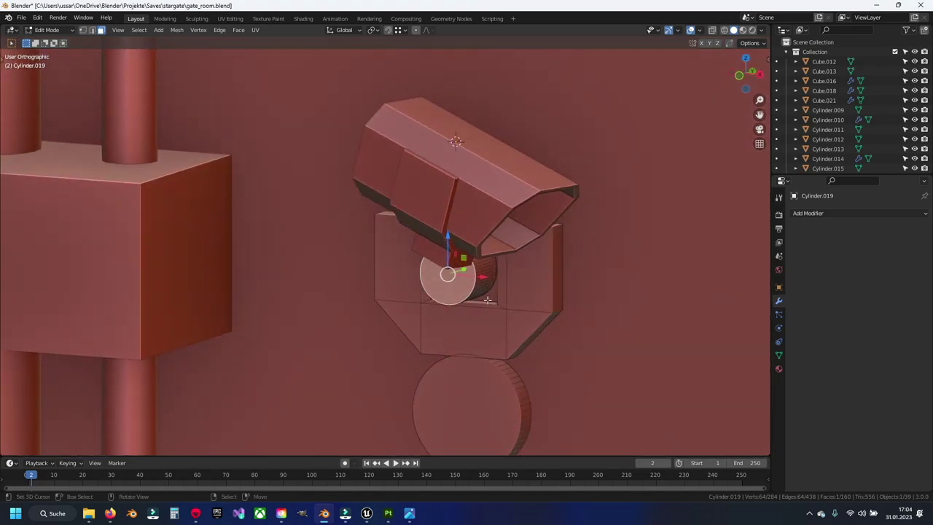
{"action": "left_click_drag", "start_coordinate": [464, 269], "coordinate": [425, 286]}
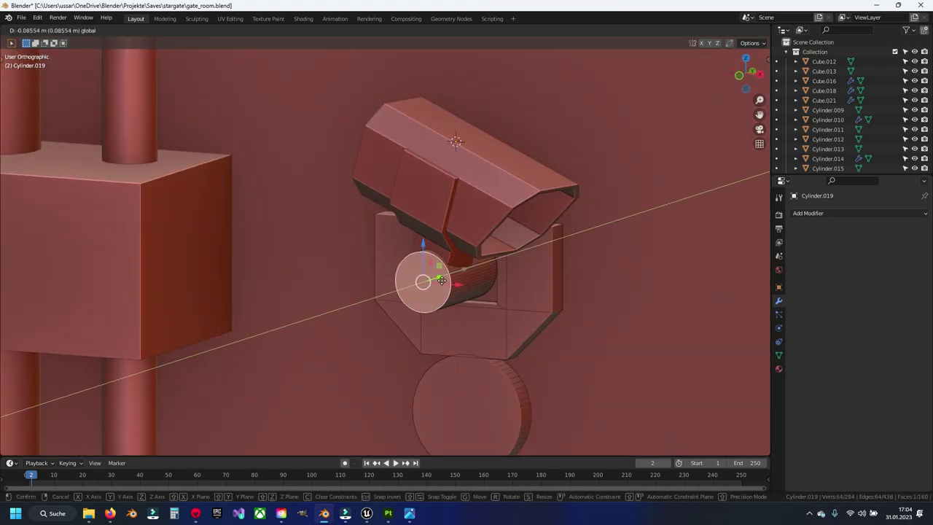
{"action": "left_click", "coordinate": [446, 296]}
- Nudge the Cube.023 connector down onto the pivot, deselect all and save
{"action": "left_click", "coordinate": [474, 211]}
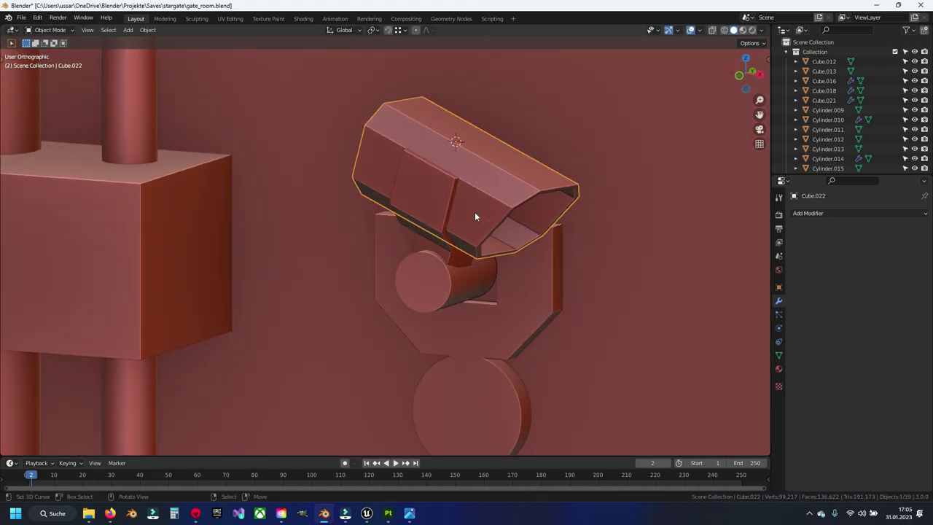
{"action": "scroll", "coordinate": [443, 207], "scroll_direction": "up", "scroll_amount": 1}
{"action": "key", "text": "KP_1"}
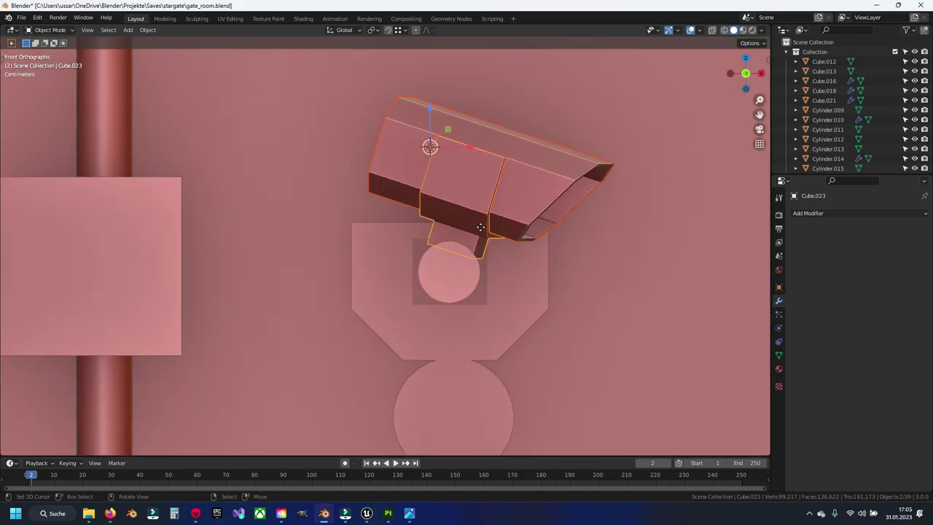
{"action": "key", "text": "g"}
{"action": "left_click", "coordinate": [479, 238]}
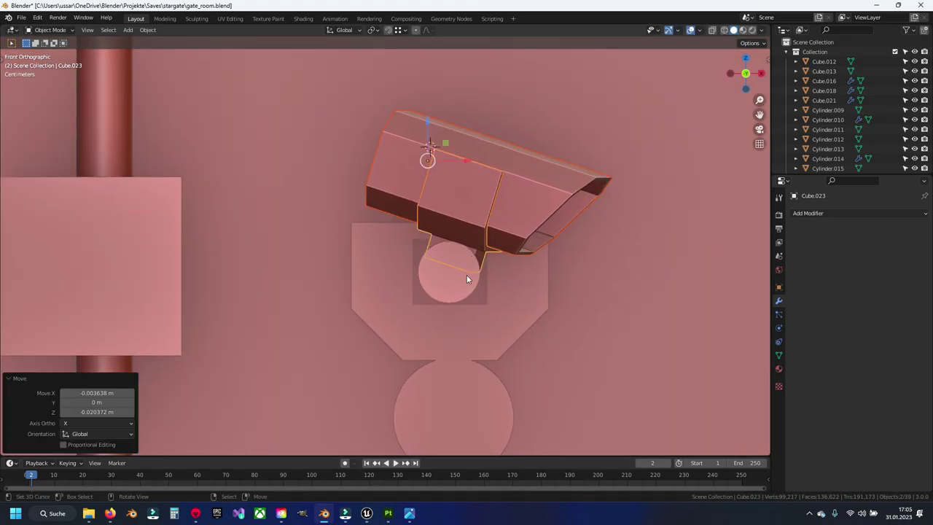
{"action": "key", "text": "alt+a"}
{"action": "key", "text": "ctrl+s"}
- Orbit around the wall and select the pivot cylinder to inspect the fit
{"action": "scroll", "coordinate": [463, 287], "scroll_direction": "down", "scroll_amount": 5}
{"action": "mouse_move", "coordinate": [464, 284]}
{"action": "middle_mouse_down"}
{"action": "mouse_move", "coordinate": [429, 302]}
{"action": "mouse_move", "coordinate": [376, 264]}
{"action": "mouse_move", "coordinate": [387, 245]}
{"action": "middle_mouse_up"}
{"action": "scroll", "coordinate": [376, 265], "scroll_direction": "up", "scroll_amount": 6}
{"action": "scroll", "coordinate": [376, 231], "scroll_direction": "up", "scroll_amount": 5}
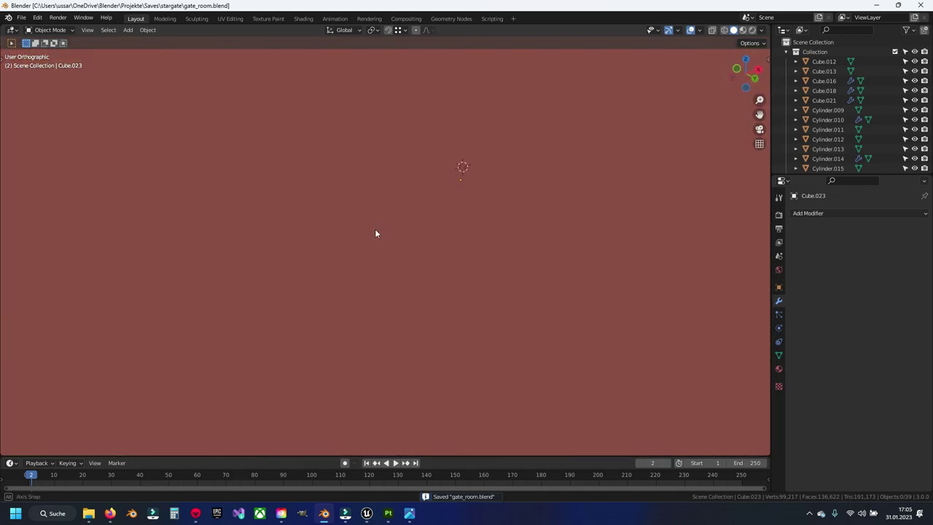
{"action": "scroll", "coordinate": [380, 245], "scroll_direction": "down", "scroll_amount": 5}
{"action": "left_click", "coordinate": [431, 267]}
{"action": "mouse_move", "coordinate": [431, 267]}
{"action": "middle_mouse_down"}
{"action": "mouse_move", "coordinate": [447, 335]}
{"action": "mouse_move", "coordinate": [399, 300]}
{"action": "middle_mouse_up"}
{"action": "scroll", "coordinate": [427, 278], "scroll_direction": "down", "scroll_amount": 6}
{"action": "scroll", "coordinate": [399, 291], "scroll_direction": "up", "scroll_amount": 5}
- Extrude the pivot cylinder's round face outward along its axis
{"action": "key", "text": "Tab"}
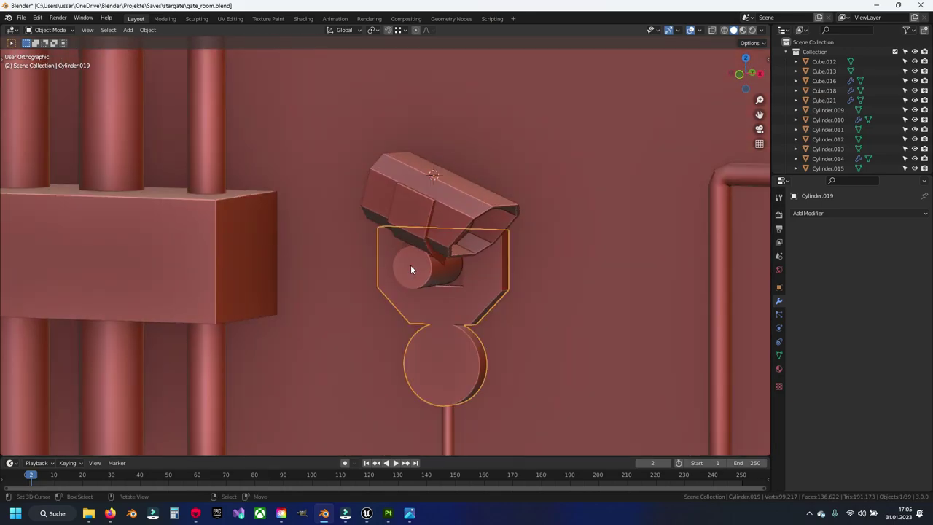
{"action": "scroll", "coordinate": [411, 265], "scroll_direction": "up", "scroll_amount": 5}
{"action": "middle_click_drag", "start_coordinate": [411, 265], "coordinate": [419, 270]}
{"action": "middle_click_drag", "start_coordinate": [456, 303], "coordinate": [448, 327]}
{"action": "key", "text": "e"}
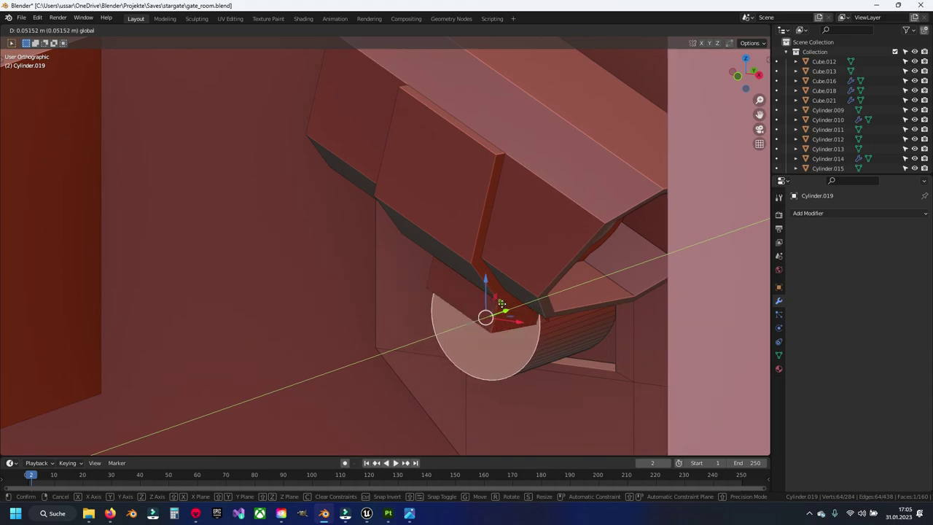
{"action": "left_click", "coordinate": [500, 303]}
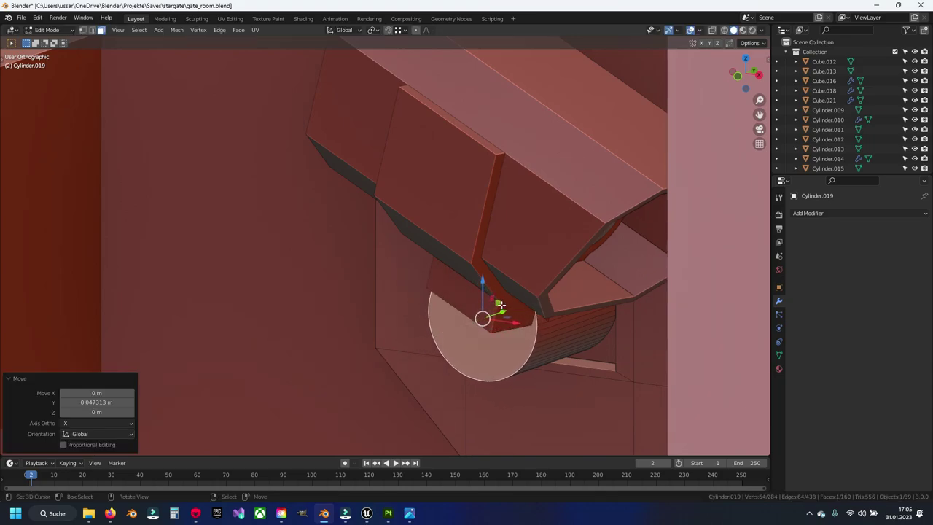
- Shrink the whole linked cylinder to 0.754 and reposition it in the bracket
{"action": "key", "text": "KP_1"}
{"action": "key", "text": "ctrl+l"}
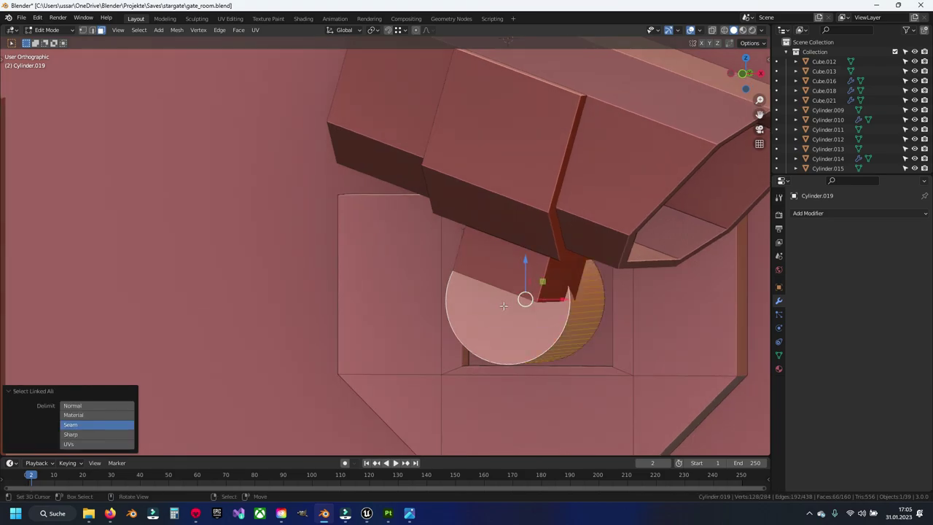
{"action": "key", "text": "s"}
{"action": "left_click", "coordinate": [569, 360]}
{"action": "key", "text": "g"}
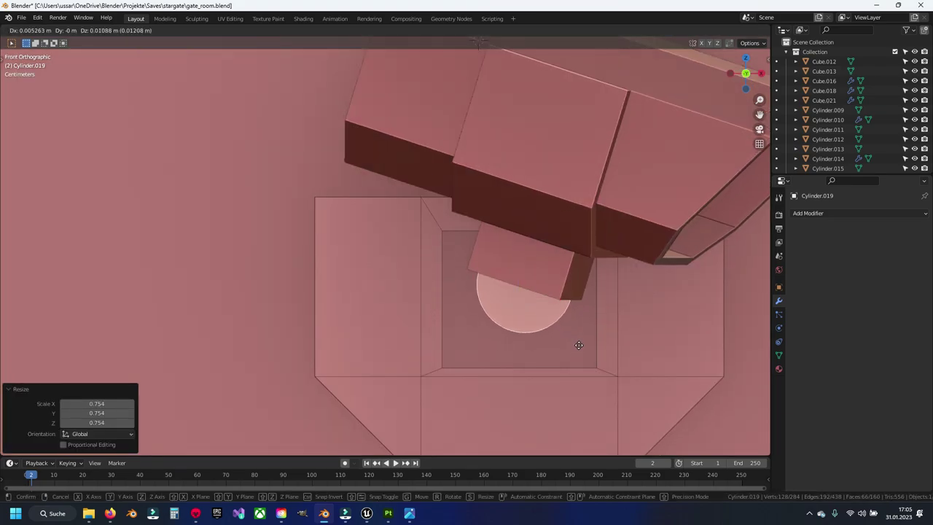
{"action": "left_click", "coordinate": [569, 359]}
{"action": "key", "text": "Tab"}
- Move the camera housing Cube.022 lower and save the file
{"action": "left_click", "coordinate": [590, 187]}
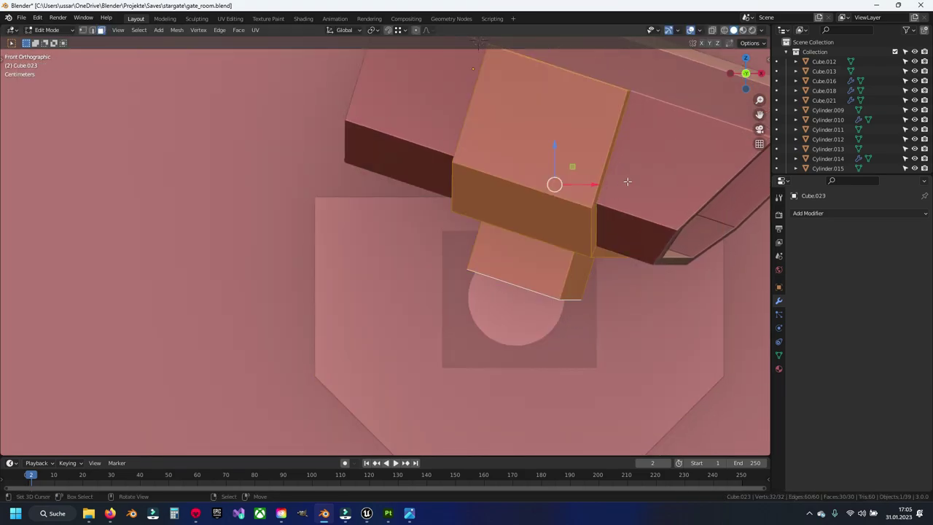
{"action": "key", "text": "g"}
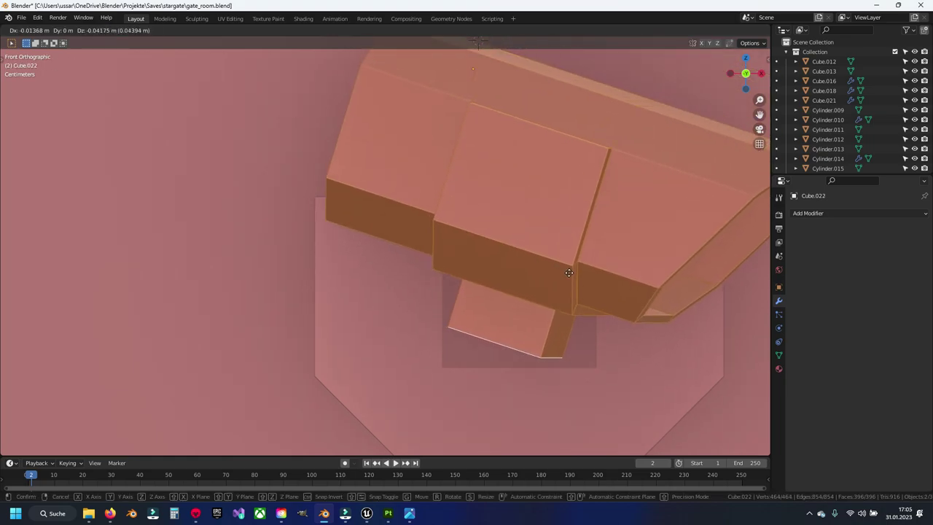
{"action": "left_click", "coordinate": [564, 275]}
{"action": "scroll", "coordinate": [565, 275], "scroll_direction": "down", "scroll_amount": 5}
{"action": "key", "text": "ctrl+s"}
- Reselect the camera housing from the front view and nudge it slightly
{"action": "mouse_move", "coordinate": [505, 278]}
{"action": "middle_mouse_down"}
{"action": "mouse_move", "coordinate": [494, 242]}
{"action": "mouse_move", "coordinate": [458, 282]}
{"action": "mouse_move", "coordinate": [476, 217]}
{"action": "mouse_move", "coordinate": [500, 259]}
{"action": "mouse_move", "coordinate": [443, 287]}
{"action": "mouse_move", "coordinate": [460, 299]}
{"action": "middle_mouse_up"}
{"action": "middle_click_drag", "start_coordinate": [414, 264], "coordinate": [477, 266]}
{"action": "key", "text": "KP_1"}
{"action": "left_click", "coordinate": [430, 261]}
{"action": "scroll", "coordinate": [433, 237], "scroll_direction": "up", "scroll_amount": 3}
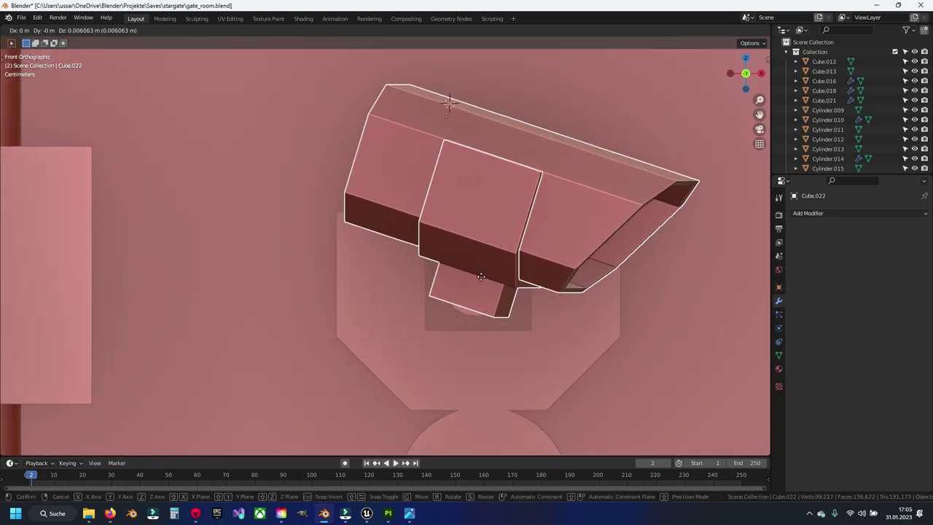
{"action": "left_click_drag", "start_coordinate": [480, 271], "coordinate": [484, 276]}
{"action": "middle_click_drag", "start_coordinate": [484, 276], "coordinate": [466, 309]}
- Shift the housing's geometry slightly along Y in see-through Edit Mode
{"action": "key", "text": "Tab"}
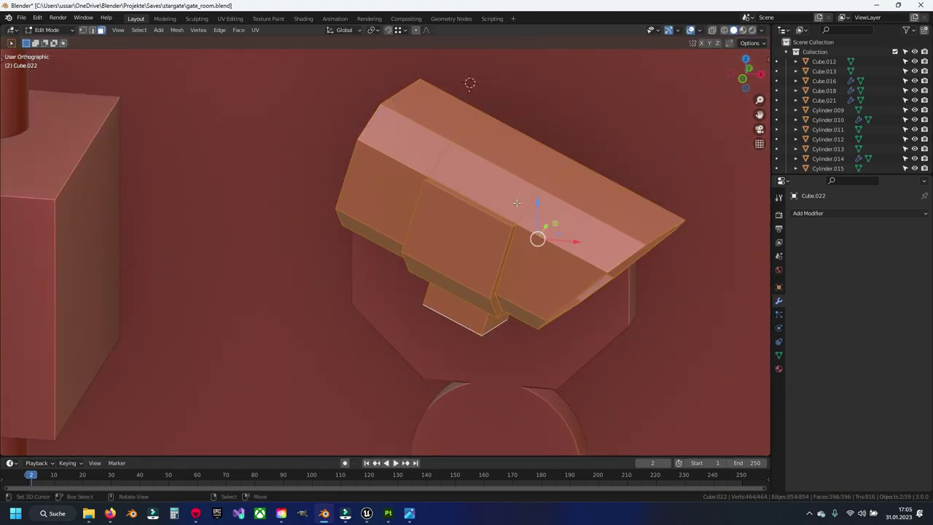
{"action": "key", "text": "alt+z"}
{"action": "key", "text": "g"}
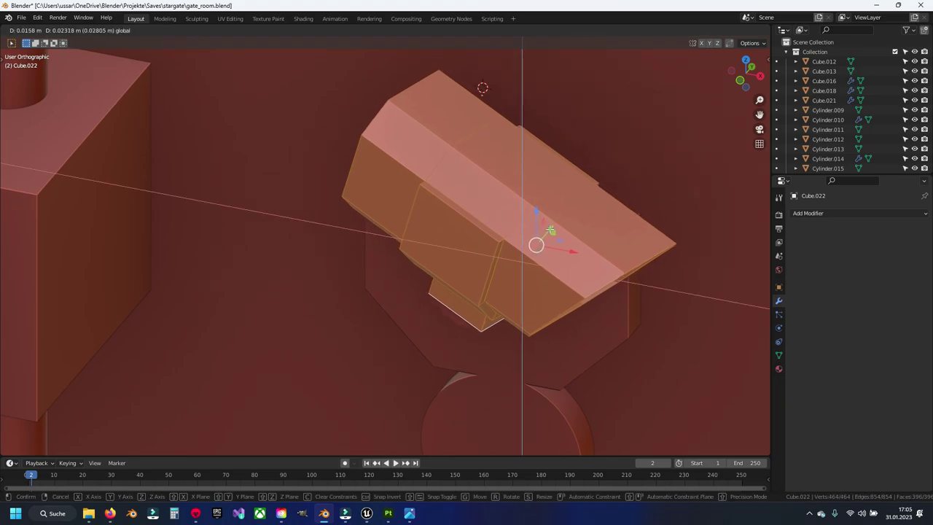
{"action": "left_click", "coordinate": [551, 234]}
{"action": "mouse_move", "coordinate": [551, 235]}
{"action": "middle_mouse_down"}
{"action": "mouse_move", "coordinate": [516, 246]}
{"action": "mouse_move", "coordinate": [506, 293]}
{"action": "middle_mouse_up"}
{"action": "key", "text": "alt+z"}
{"action": "left_click_drag", "start_coordinate": [507, 277], "coordinate": [526, 260]}
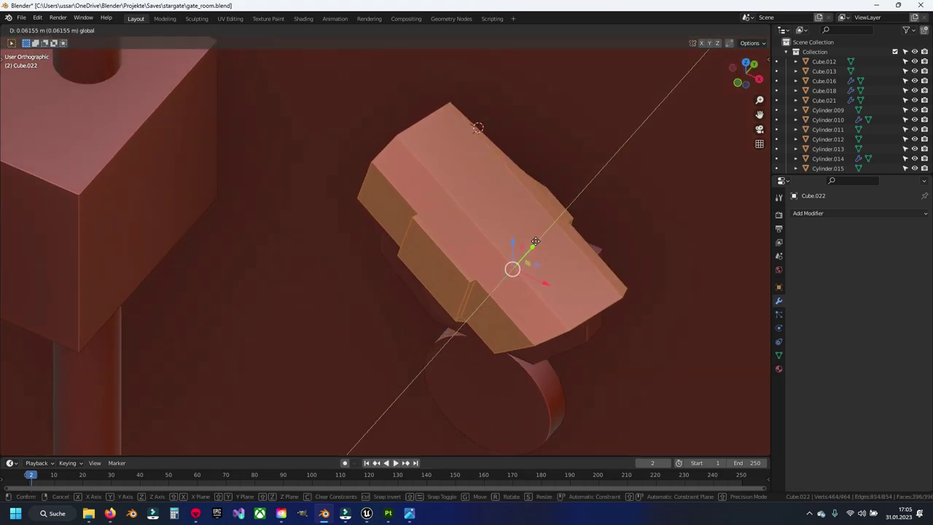
{"action": "mouse_move", "coordinate": [526, 260]}
{"action": "middle_mouse_down"}
{"action": "mouse_move", "coordinate": [542, 222]}
{"action": "mouse_move", "coordinate": [526, 213]}
{"action": "mouse_move", "coordinate": [510, 229]}
{"action": "mouse_move", "coordinate": [514, 269]}
{"action": "middle_mouse_up"}
{"action": "left_click_drag", "start_coordinate": [513, 269], "coordinate": [481, 295]}
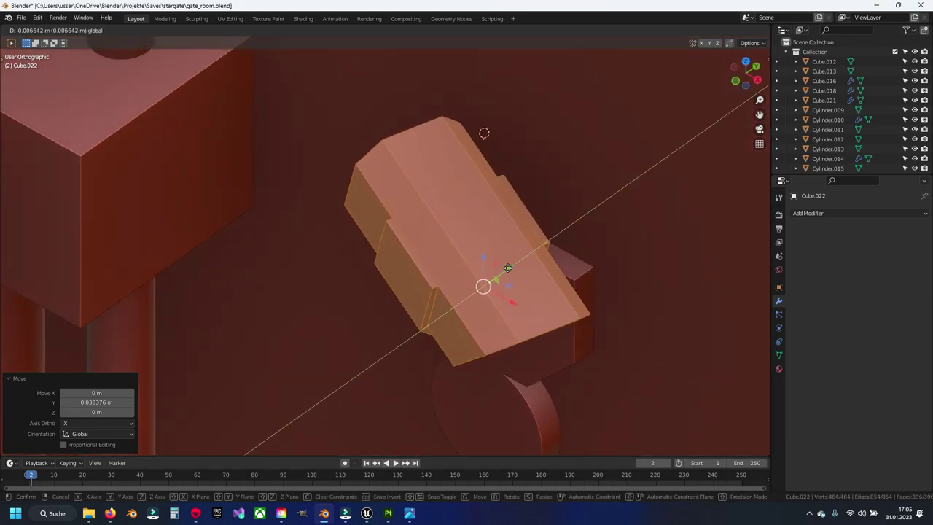
{"action": "key", "text": "KP_1"}
{"action": "key", "text": "ctrl+z"}
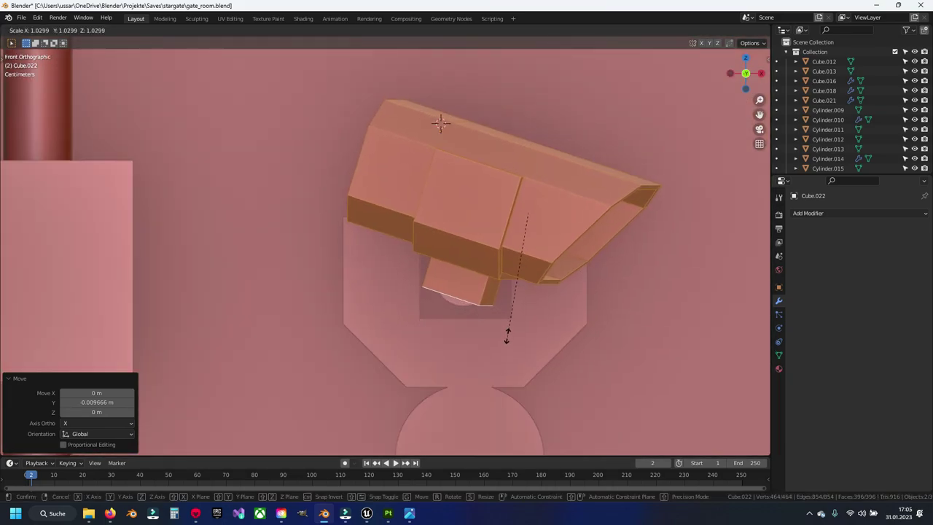
- Extend Cube.023's bottom face about 0.015 m down along its Normal orientation
{"action": "key", "text": "ctrl+z"}
{"action": "middle_click_drag", "start_coordinate": [439, 123], "coordinate": [427, 140]}
{"action": "key", "text": "ctrl+z"}
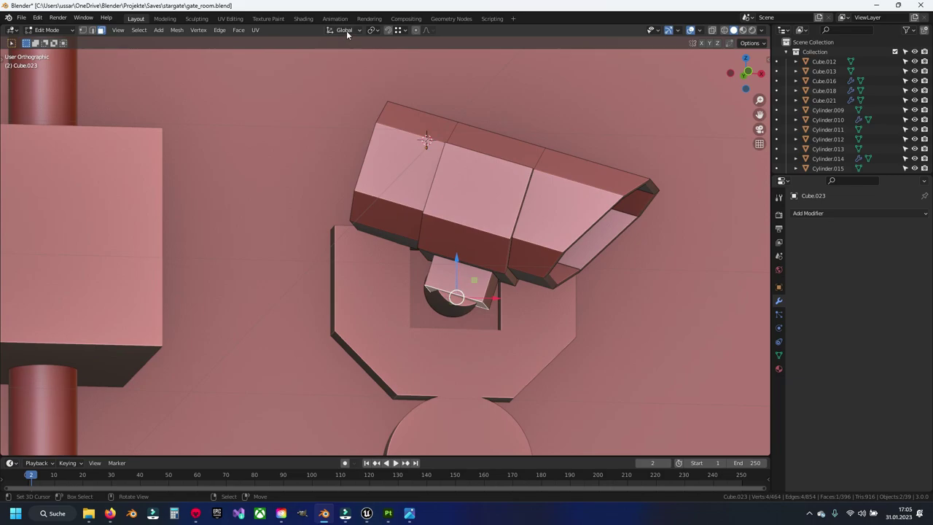
{"action": "left_click", "coordinate": [346, 31]}
{"action": "left_click", "coordinate": [334, 82]}
{"action": "mouse_move", "coordinate": [446, 334]}
{"action": "left_mouse_down"}
{"action": "mouse_move", "coordinate": [441, 346]}
{"action": "mouse_move", "coordinate": [469, 336]}
{"action": "left_mouse_up"}
- Save the file and orbit to a tilted view looking down on the wall
{"action": "key", "text": "Tab"}
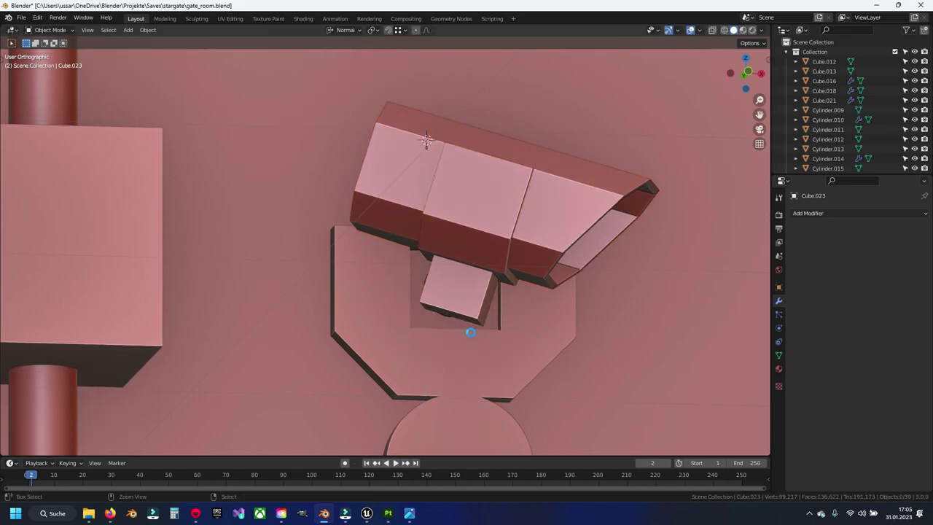
{"action": "scroll", "coordinate": [457, 317], "scroll_direction": "down", "scroll_amount": 6}
{"action": "key", "text": "ctrl+s"}
{"action": "mouse_move", "coordinate": [439, 327]}
{"action": "middle_mouse_down"}
{"action": "mouse_move", "coordinate": [445, 312]}
{"action": "mouse_move", "coordinate": [416, 391]}
{"action": "mouse_move", "coordinate": [376, 427]}
{"action": "mouse_move", "coordinate": [433, 393]}
{"action": "mouse_move", "coordinate": [457, 350]}
{"action": "middle_mouse_up"}
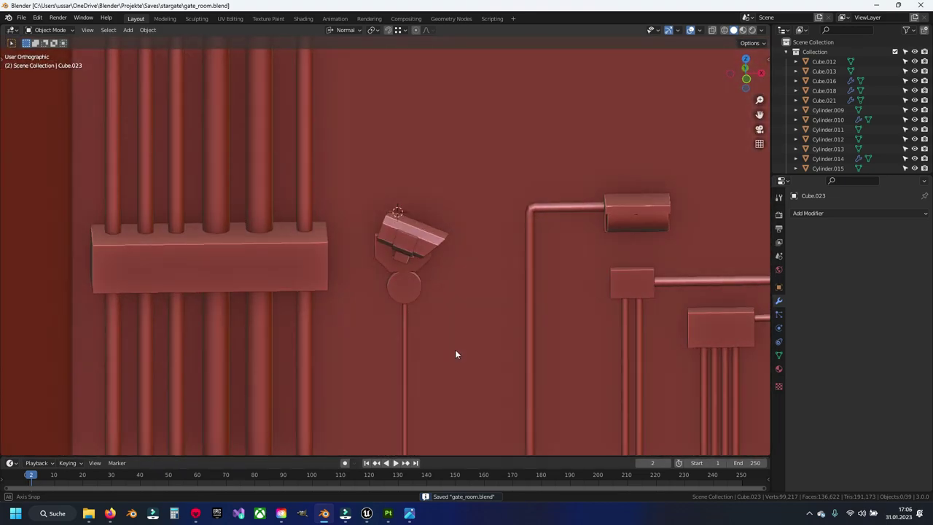
{"action": "scroll", "coordinate": [449, 352], "scroll_direction": "down", "scroll_amount": 2}
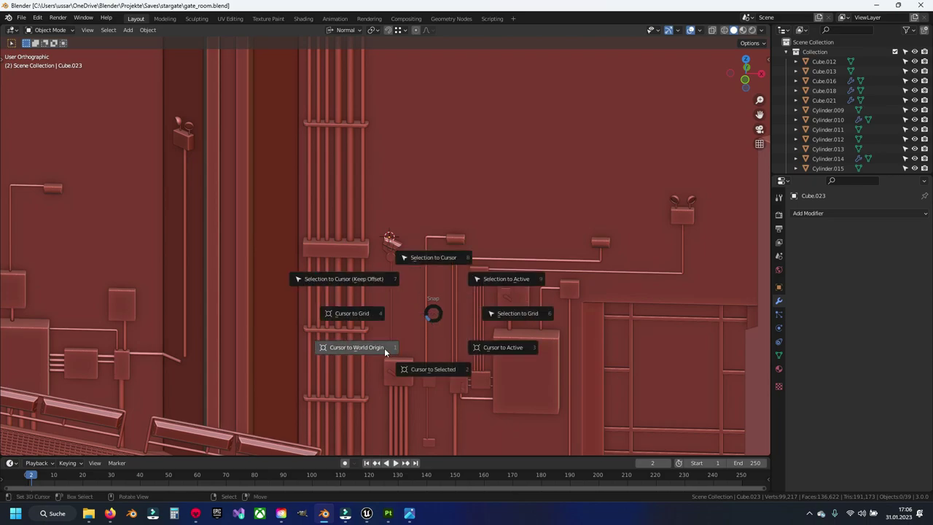
{"action": "mouse_move", "coordinate": [432, 315]}
{"action": "middle_mouse_down"}
{"action": "mouse_move", "coordinate": [437, 274]}
{"action": "mouse_move", "coordinate": [478, 321]}
{"action": "mouse_move", "coordinate": [465, 337]}
{"action": "mouse_move", "coordinate": [425, 311]}
{"action": "mouse_move", "coordinate": [432, 289]}
{"action": "mouse_move", "coordinate": [390, 295]}
{"action": "middle_mouse_up"}
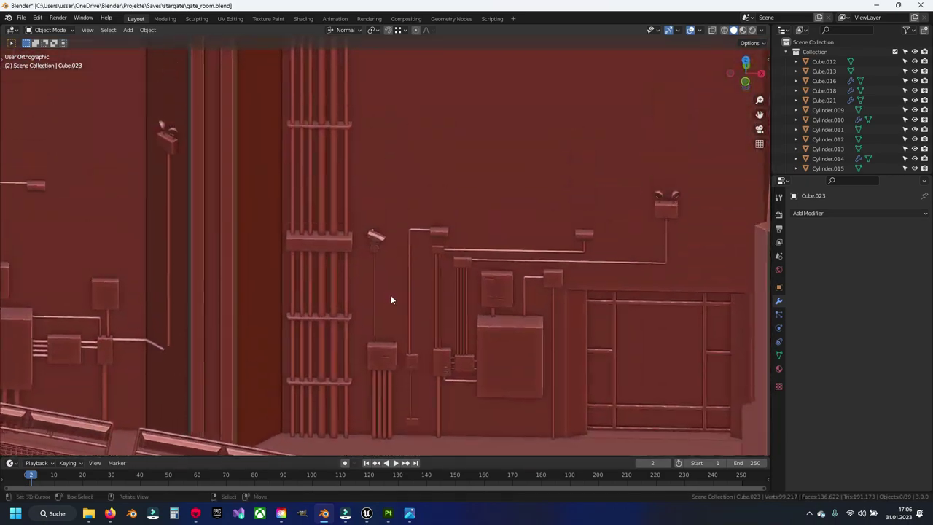
{"action": "scroll", "coordinate": [382, 243], "scroll_direction": "up", "scroll_amount": 4}
{"action": "scroll", "coordinate": [379, 206], "scroll_direction": "up", "scroll_amount": 1}
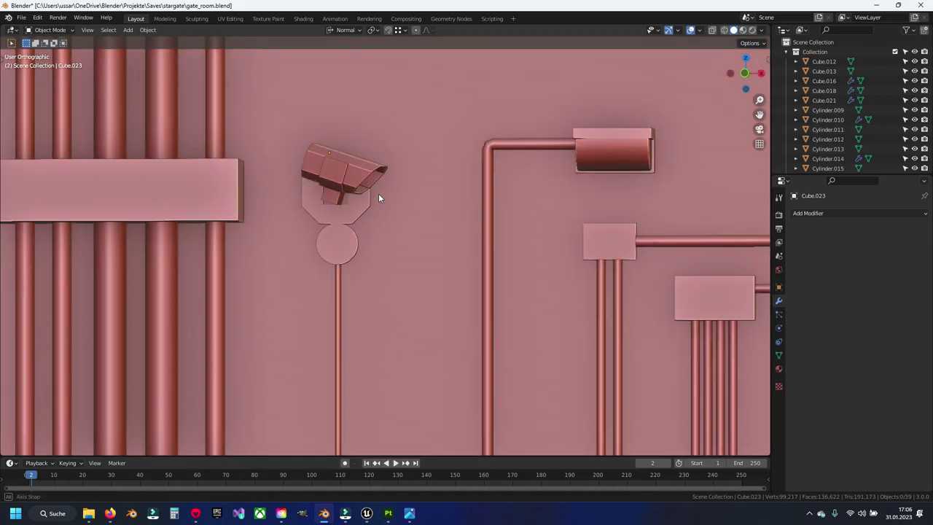
{"action": "middle_click_drag", "start_coordinate": [378, 193], "coordinate": [375, 222]}
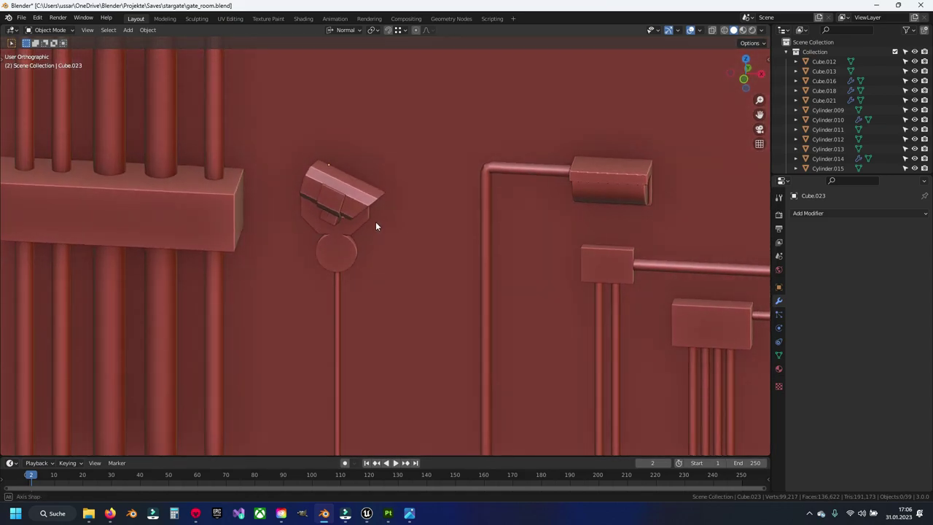
- Select camera box Cube.022 in Edit Mode and scale it up by 1.256
{"action": "left_click", "coordinate": [368, 213]}
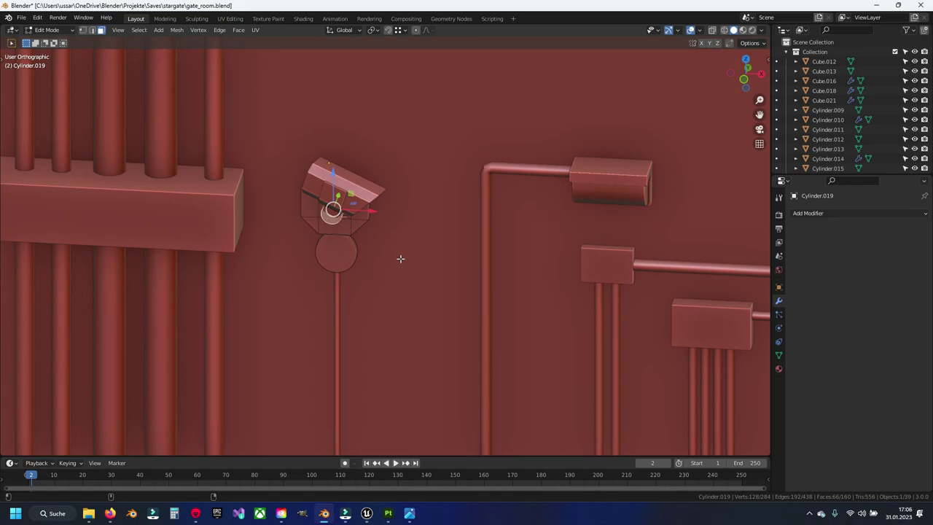
{"action": "key", "text": "ctrl+z"}
{"action": "key", "text": "ctrl+z"}
{"action": "key", "text": "ctrl+z"}
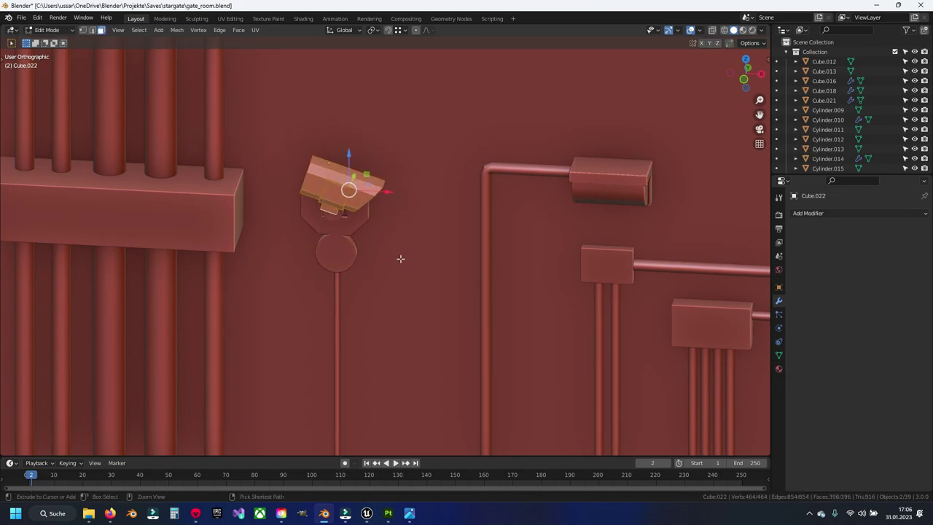
{"action": "key", "text": "ctrl+z"}
{"action": "key", "text": "KP_1"}
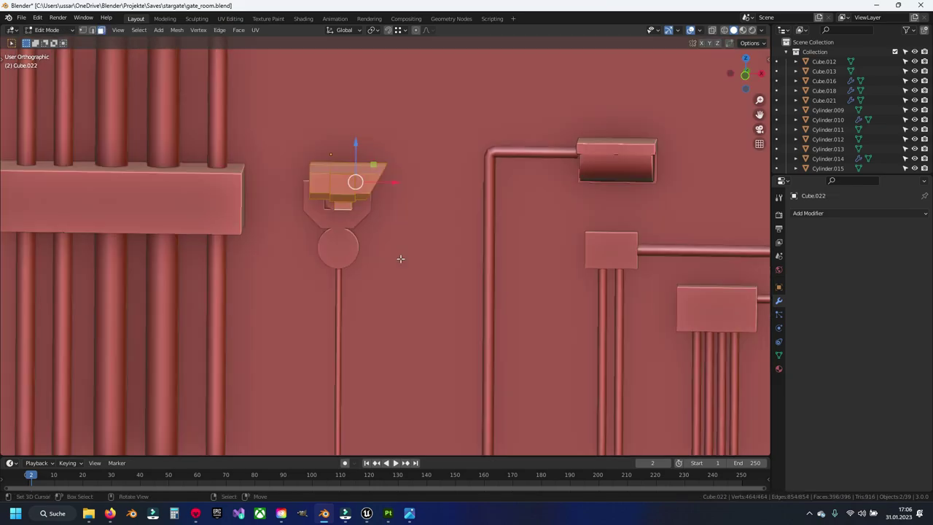
{"action": "scroll", "coordinate": [400, 258], "scroll_direction": "up", "scroll_amount": 4}
{"action": "key", "text": "s"}
{"action": "left_click", "coordinate": [409, 263]}
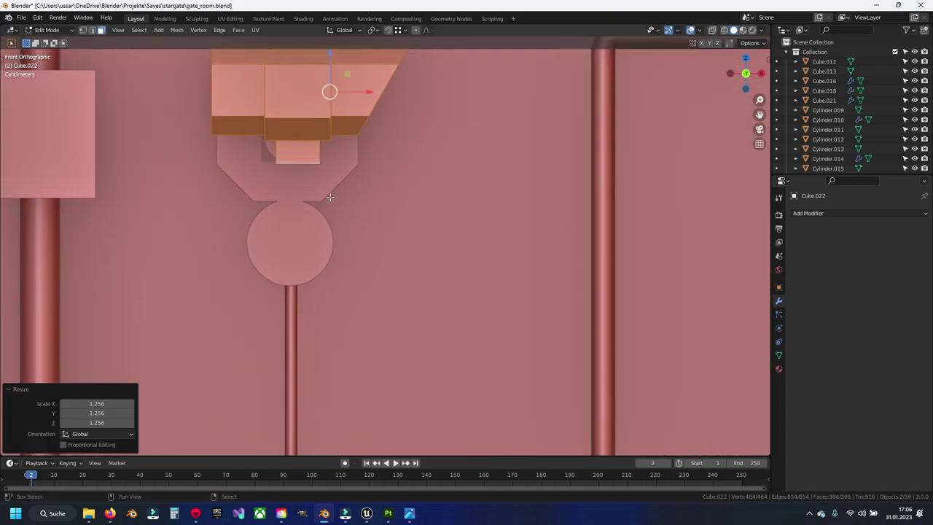
{"action": "scroll", "coordinate": [394, 262], "scroll_direction": "down", "scroll_amount": 3}
{"action": "middle_click_drag", "start_coordinate": [393, 263], "coordinate": [368, 264]}
{"action": "scroll", "coordinate": [367, 264], "scroll_direction": "up", "scroll_amount": 2}
- Isolate the camera box in local view, clear the selection, save, and set the pivot point
{"action": "key", "text": "KP_Divide"}
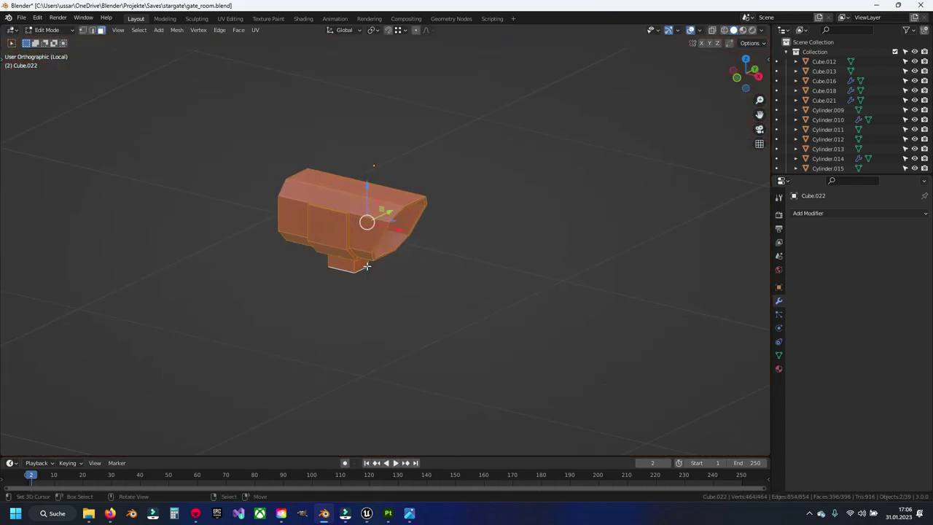
{"action": "scroll", "coordinate": [367, 219], "scroll_direction": "up", "scroll_amount": 3}
{"action": "key", "text": "alt+a"}
{"action": "key", "text": "ctrl+s"}
{"action": "mouse_move", "coordinate": [442, 369]}
{"action": "middle_mouse_down"}
{"action": "mouse_move", "coordinate": [366, 354]}
{"action": "mouse_move", "coordinate": [401, 273]}
{"action": "middle_mouse_up"}
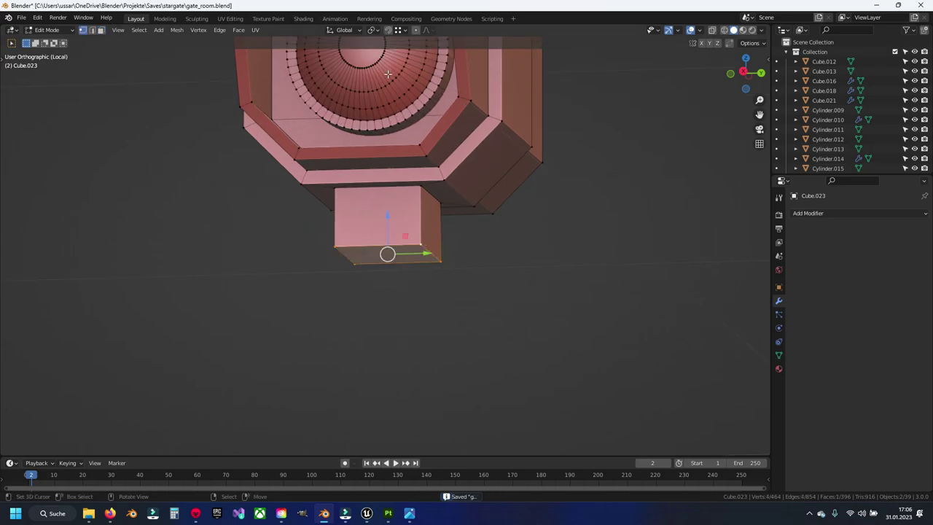
{"action": "left_click", "coordinate": [372, 30]}
{"action": "left_click", "coordinate": [397, 85]}
- Extrude the stem's bottom face in place and rotate it about X
{"action": "key", "text": "e"}
{"action": "right_click", "coordinate": [506, 294]}
{"action": "key", "text": "r"}
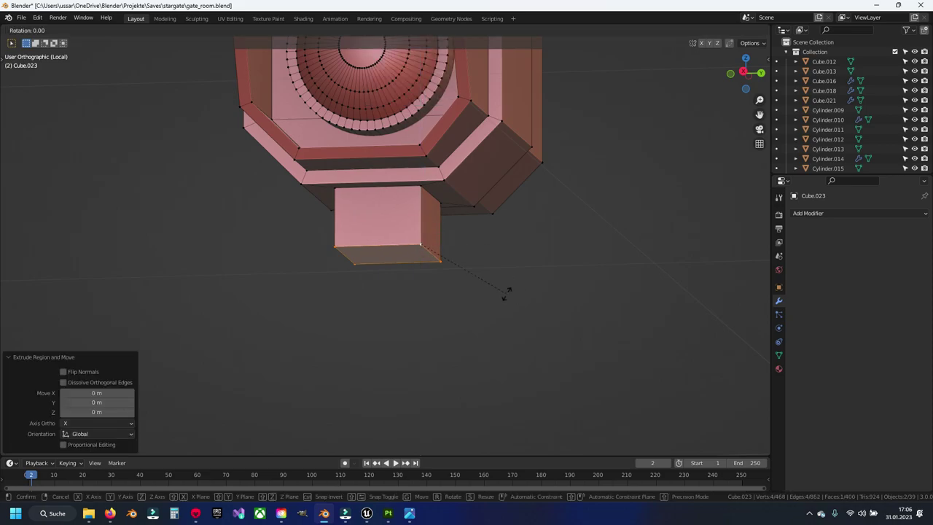
{"action": "right_click", "coordinate": [507, 293]}
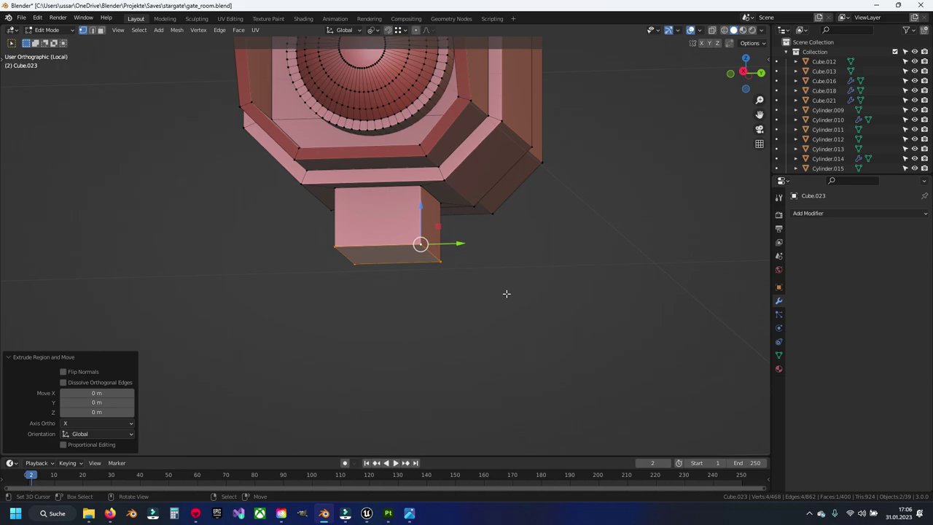
{"action": "key", "text": "g"}
{"action": "right_click", "coordinate": [462, 287]}
{"action": "mouse_move", "coordinate": [462, 287]}
{"action": "middle_mouse_down", "text": "shift"}
{"action": "mouse_move", "coordinate": [455, 253]}
{"action": "mouse_move", "coordinate": [387, 265]}
{"action": "mouse_move", "coordinate": [427, 279]}
{"action": "mouse_move", "coordinate": [454, 269]}
{"action": "mouse_move", "coordinate": [462, 252]}
{"action": "middle_mouse_up", "text": "shift"}
{"action": "key", "text": "r"}
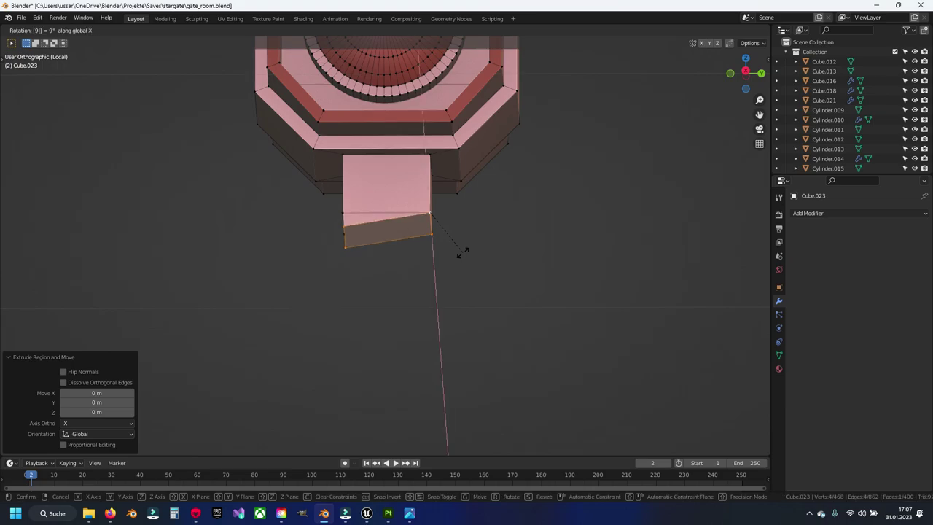
{"action": "key", "text": "0"}
{"action": "key", "text": "Return"}
- Re-extrude the bottom face and rotate it 45° around the X axis
{"action": "key", "text": "e"}
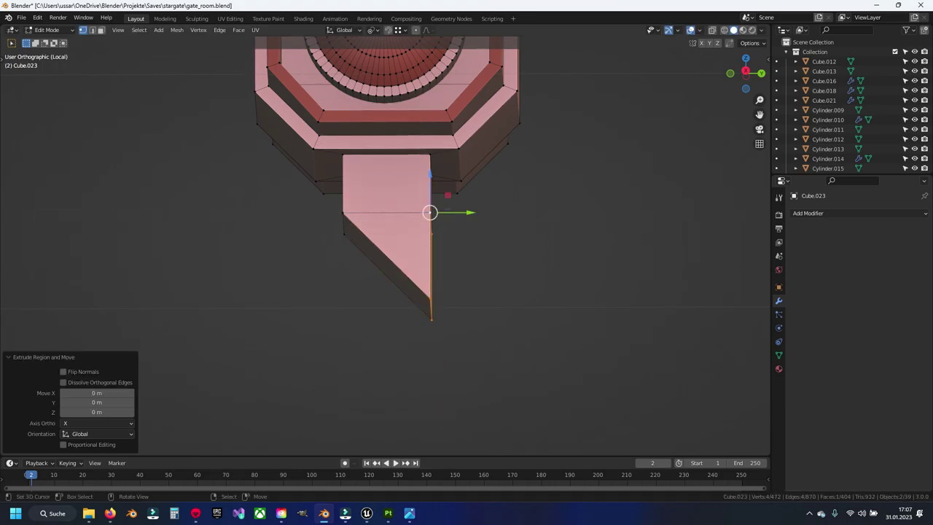
{"action": "key", "text": "r"}
{"action": "key", "text": "Escape"}
{"action": "key", "text": "ctrl+z"}
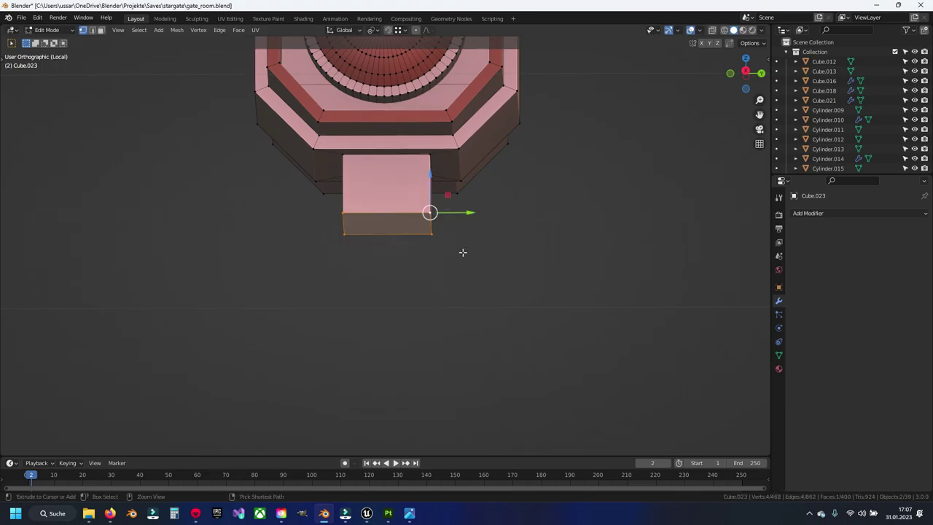
{"action": "key", "text": "e"}
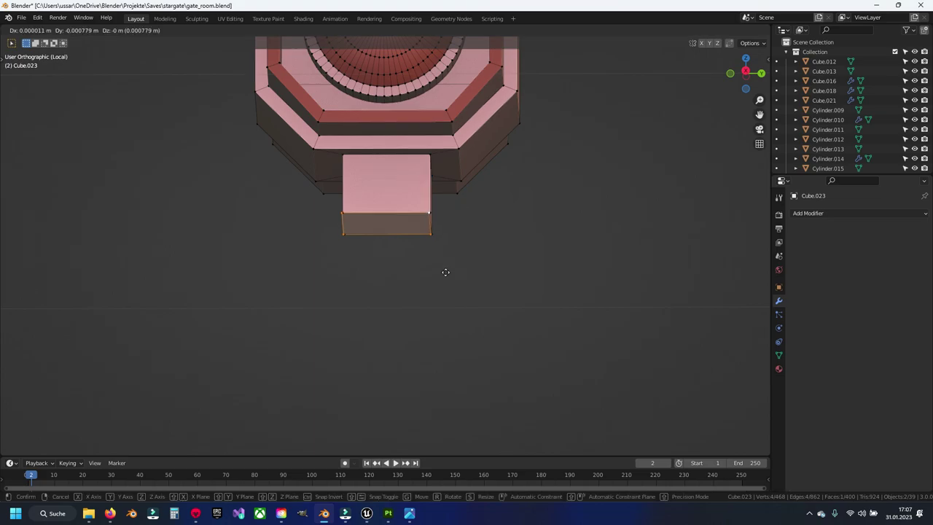
{"action": "key", "text": "Escape"}
{"action": "key", "text": "r"}
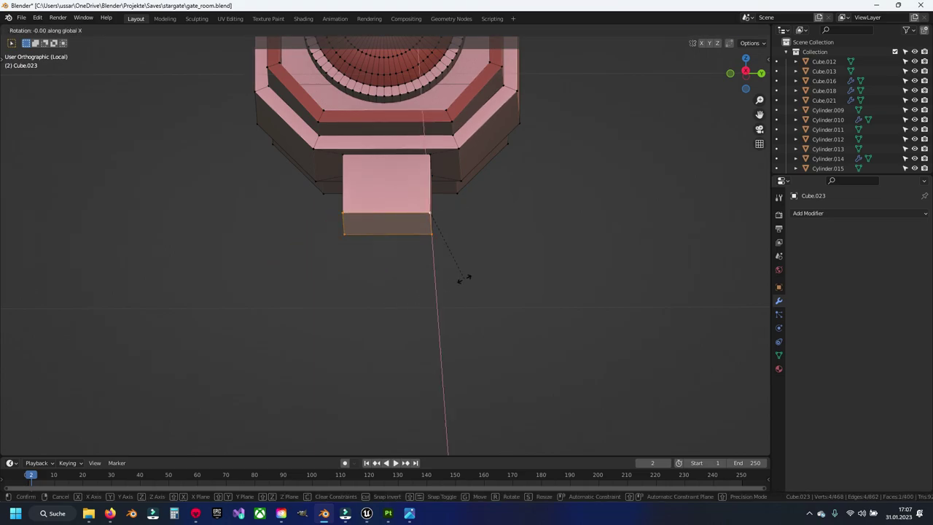
{"action": "type", "text": "45"}
{"action": "key", "text": "Return"}
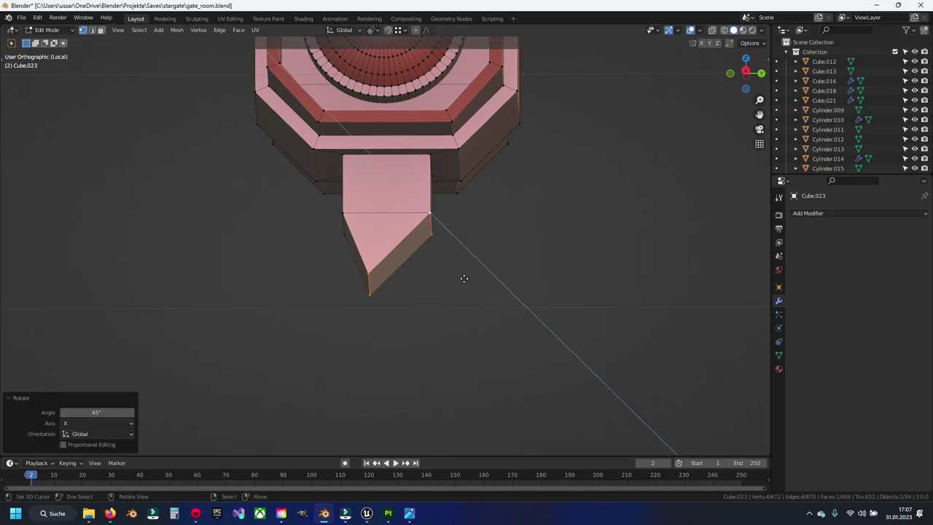
- Extrude the angled face again and slide it 0.10126 m along Y
{"action": "key", "text": "e"}
{"action": "key", "text": "Escape"}
{"action": "key", "text": "r"}
{"action": "key", "text": "x"}
{"action": "right_click", "coordinate": [465, 278]}
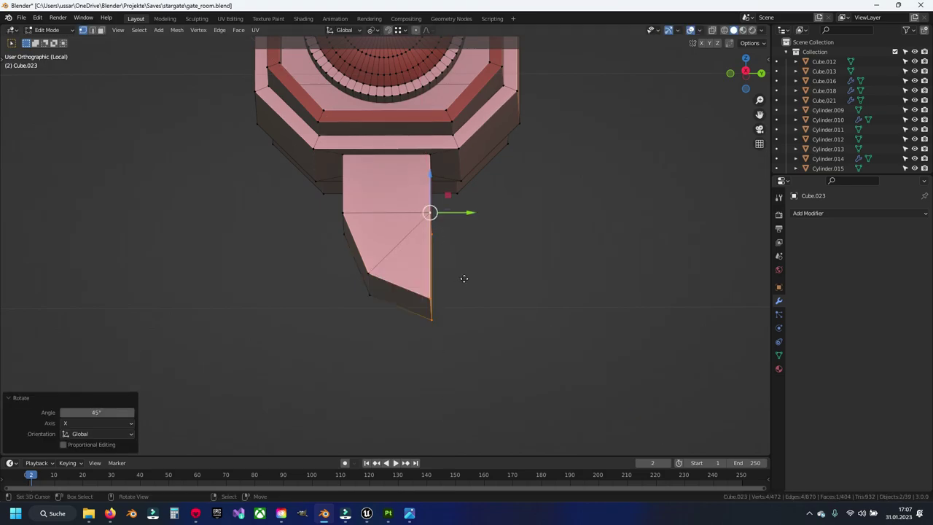
{"action": "left_click_drag", "start_coordinate": [461, 212], "coordinate": [587, 218]}
{"action": "scroll", "coordinate": [588, 217], "scroll_direction": "down", "scroll_amount": 1}
{"action": "scroll", "coordinate": [442, 293], "scroll_direction": "down", "scroll_amount": 3}
- Exit Edit Mode and local view to show the whole wall scene, then save
{"action": "key", "text": "Tab"}
{"action": "key", "text": "KP_Divide"}
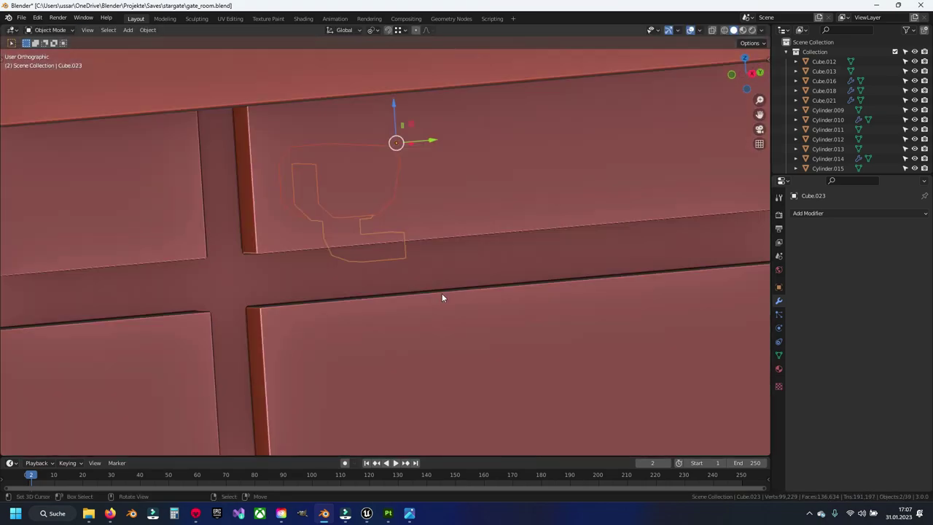
{"action": "mouse_move", "coordinate": [442, 293]}
{"action": "middle_mouse_down"}
{"action": "mouse_move", "coordinate": [369, 278]}
{"action": "mouse_move", "coordinate": [408, 272]}
{"action": "middle_mouse_up"}
{"action": "scroll", "coordinate": [370, 275], "scroll_direction": "up", "scroll_amount": 2}
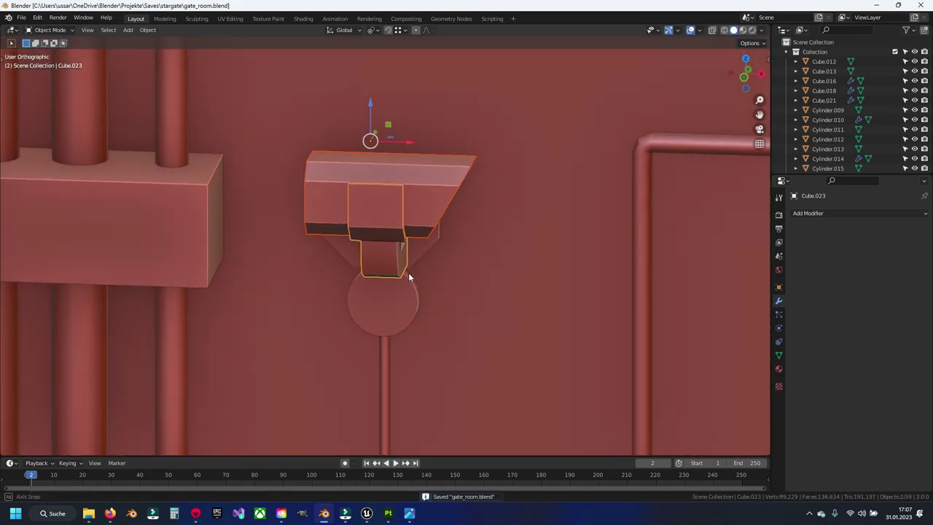
{"action": "scroll", "coordinate": [430, 252], "scroll_direction": "up", "scroll_amount": 2}
{"action": "scroll", "coordinate": [382, 204], "scroll_direction": "up", "scroll_amount": 1}
{"action": "key", "text": "ctrl+s"}
- Delete the linked part of Cylinder.019's vertices
{"action": "left_click", "coordinate": [384, 206]}
{"action": "key", "text": "Tab"}
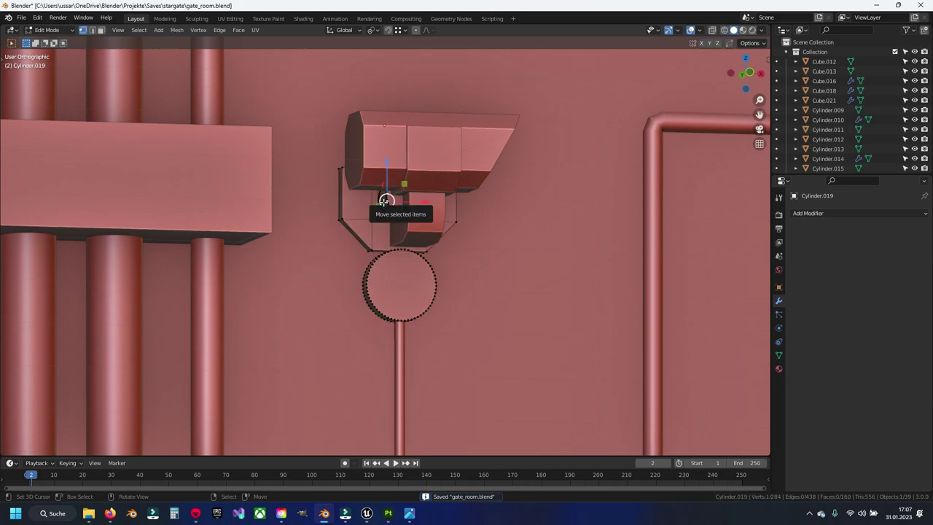
{"action": "key", "text": "ctrl+l"}
{"action": "key", "text": "x"}
{"action": "key", "text": "Up"}
{"action": "key", "text": "Down"}
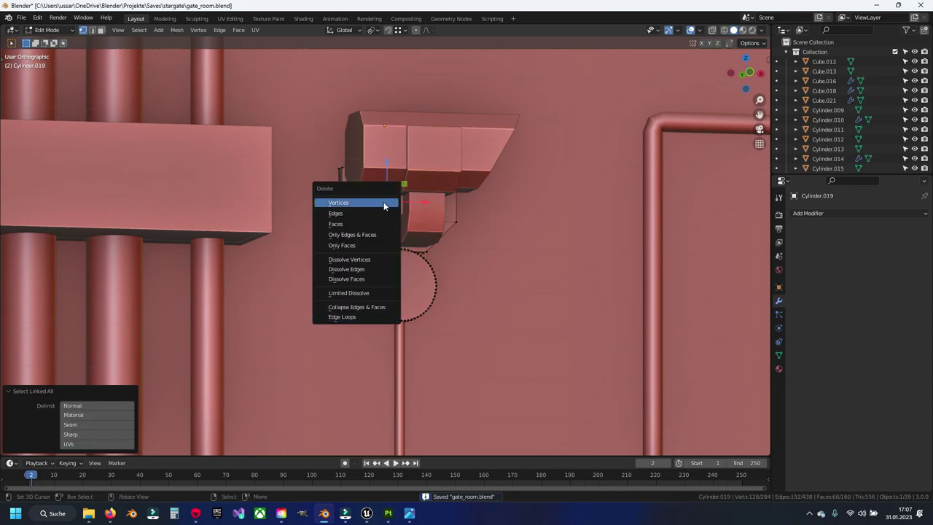
{"action": "left_click", "coordinate": [383, 204]}
{"action": "key", "text": "Tab"}
- Move Cube.022 slightly up and merge its 4 duplicate vertices by distance
{"action": "left_click", "coordinate": [438, 171]}
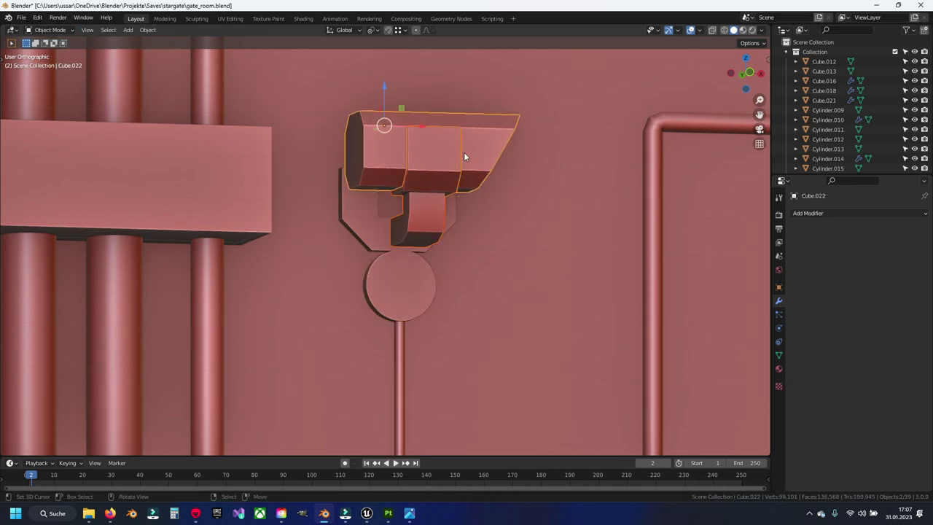
{"action": "key", "text": "KP_1"}
{"action": "key", "text": "g"}
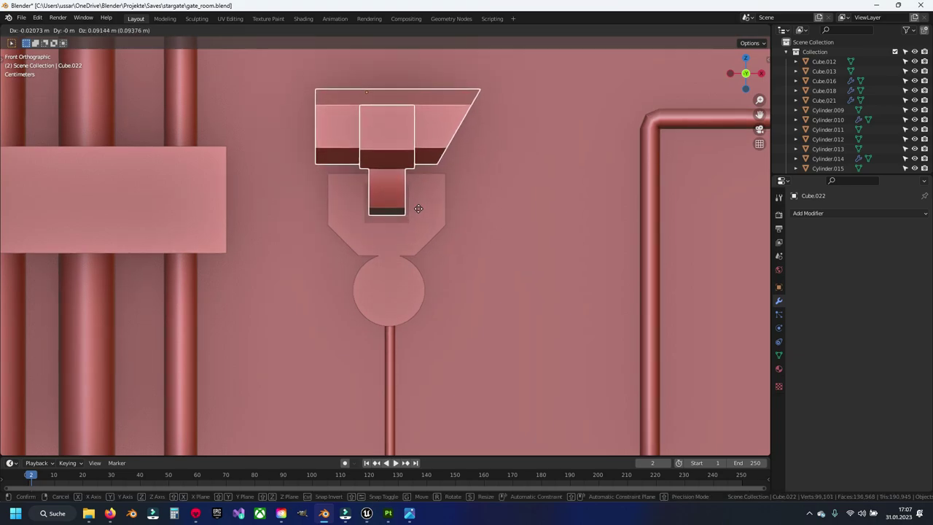
{"action": "left_click", "coordinate": [419, 210]}
{"action": "key", "text": "Tab"}
{"action": "key", "text": "a"}
{"action": "key", "text": "q"}
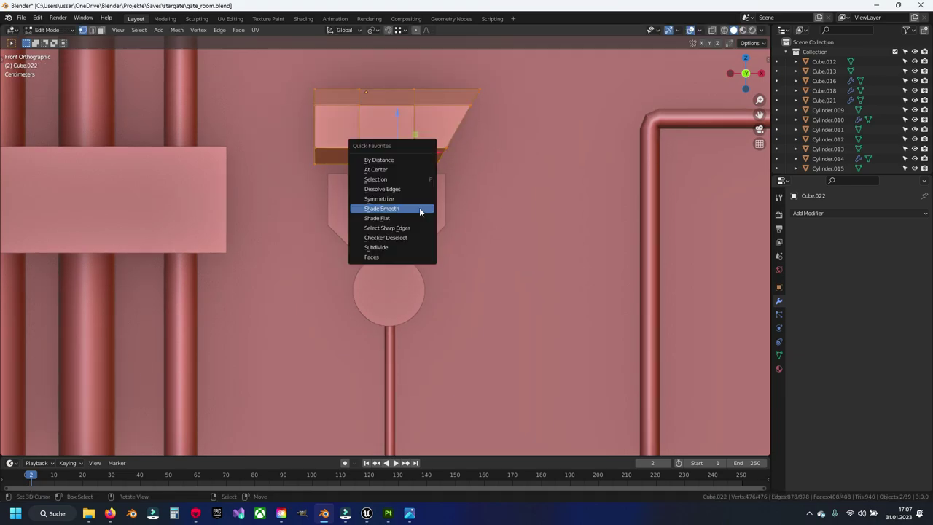
{"action": "left_click", "coordinate": [418, 159]}
{"action": "key", "text": "Tab"}
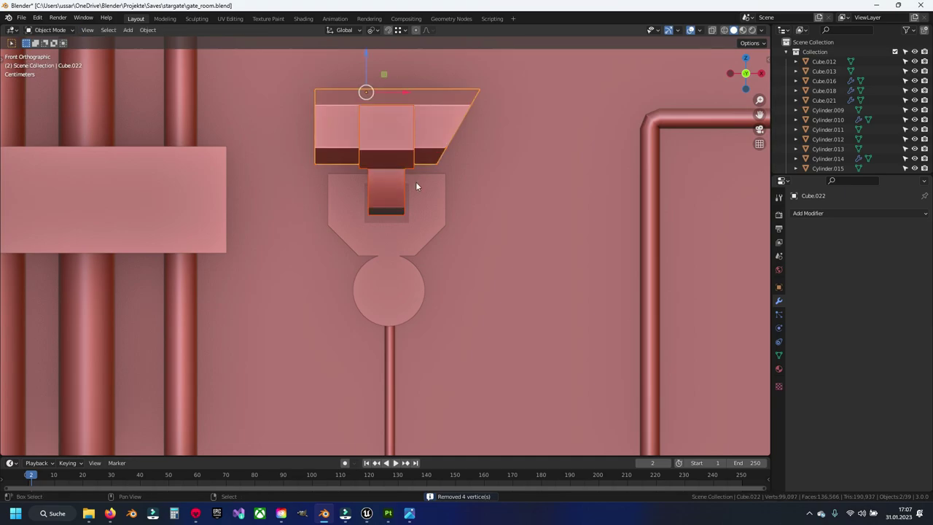
- Open Cube.023 for editing, then switch to a see-through wireframe top view
{"action": "mouse_move", "coordinate": [415, 182]}
{"action": "middle_mouse_down"}
{"action": "mouse_move", "coordinate": [382, 219]}
{"action": "mouse_move", "coordinate": [397, 209]}
{"action": "middle_mouse_up"}
{"action": "scroll", "coordinate": [398, 213], "scroll_direction": "up", "scroll_amount": 5}
{"action": "left_click", "coordinate": [367, 222]}
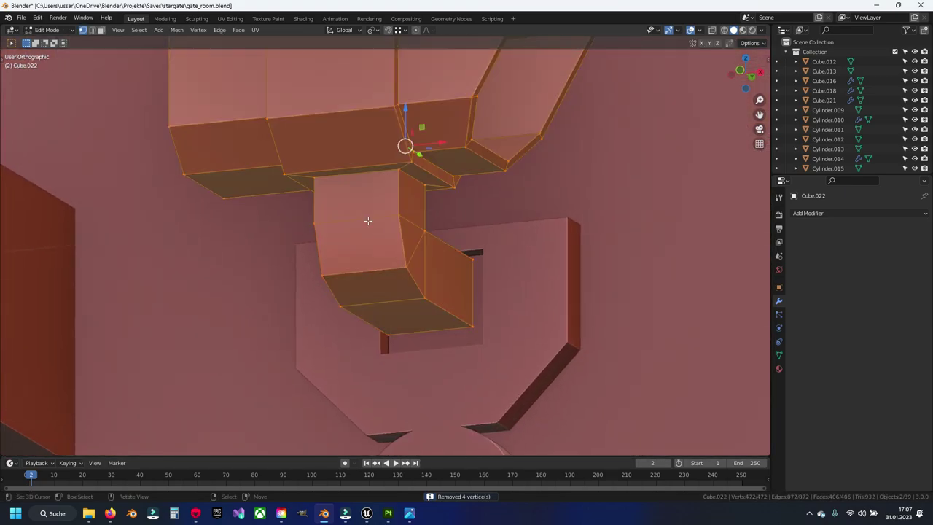
{"action": "key", "text": "Tab"}
{"action": "key", "text": "ctrl+e"}
{"action": "left_click", "coordinate": [345, 404]}
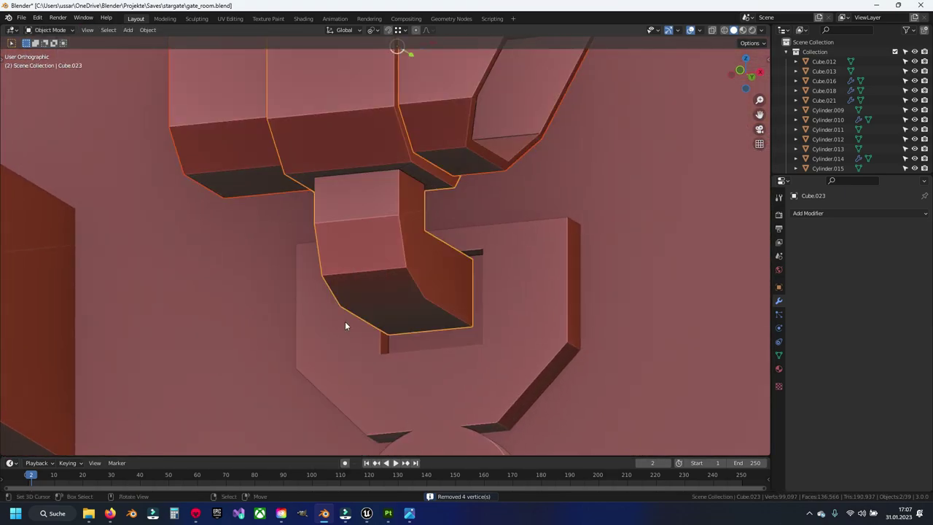
{"action": "scroll", "coordinate": [345, 323], "scroll_direction": "down", "scroll_amount": 4}
{"action": "key", "text": "Tab"}
{"action": "mouse_move", "coordinate": [345, 323]}
{"action": "middle_mouse_down"}
{"action": "mouse_move", "coordinate": [400, 287]}
{"action": "mouse_move", "coordinate": [406, 306]}
{"action": "mouse_move", "coordinate": [410, 278]}
{"action": "middle_mouse_up"}
{"action": "key", "text": "KP_7"}
{"action": "key", "text": "alt+z"}
{"action": "key", "text": "shift+z"}
- In Edit Mode, move the upper block's small face about 0.0756 m along Y
{"action": "key", "text": "Tab"}
{"action": "scroll", "coordinate": [435, 318], "scroll_direction": "up", "scroll_amount": 1}
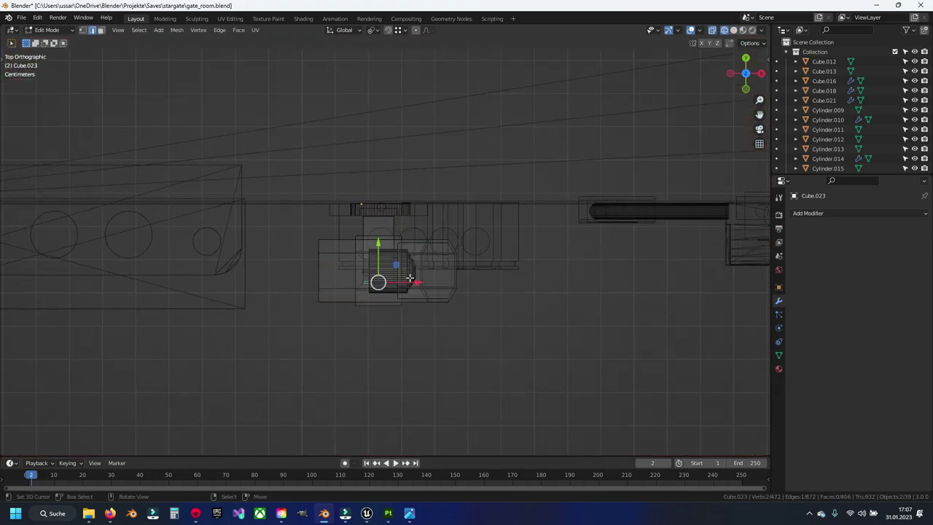
{"action": "key", "text": "a"}
{"action": "key", "text": "r"}
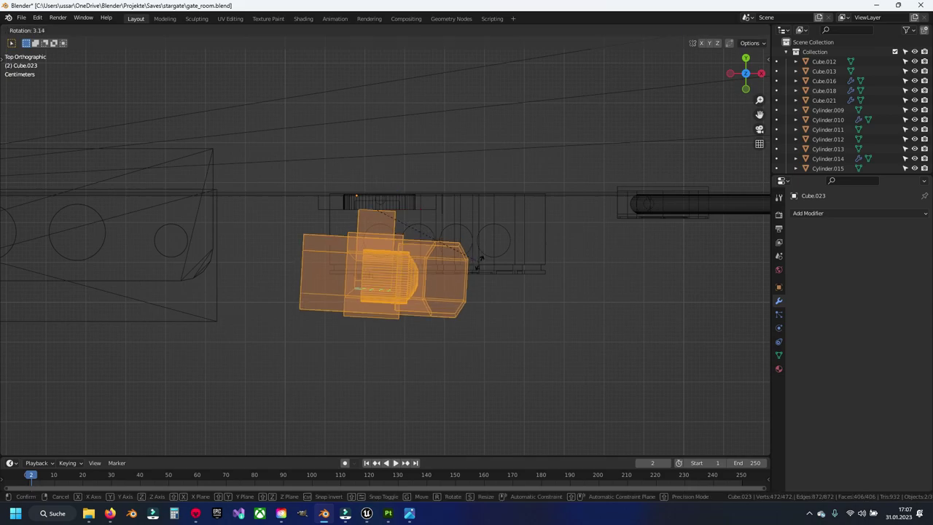
{"action": "key", "text": "Escape"}
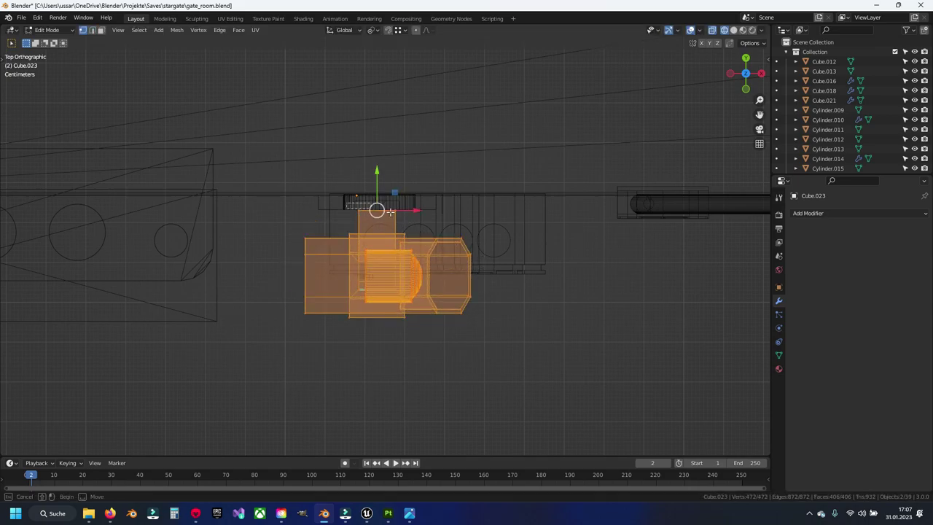
{"action": "left_click", "coordinate": [390, 211]}
{"action": "key", "text": "g"}
{"action": "key", "text": "y"}
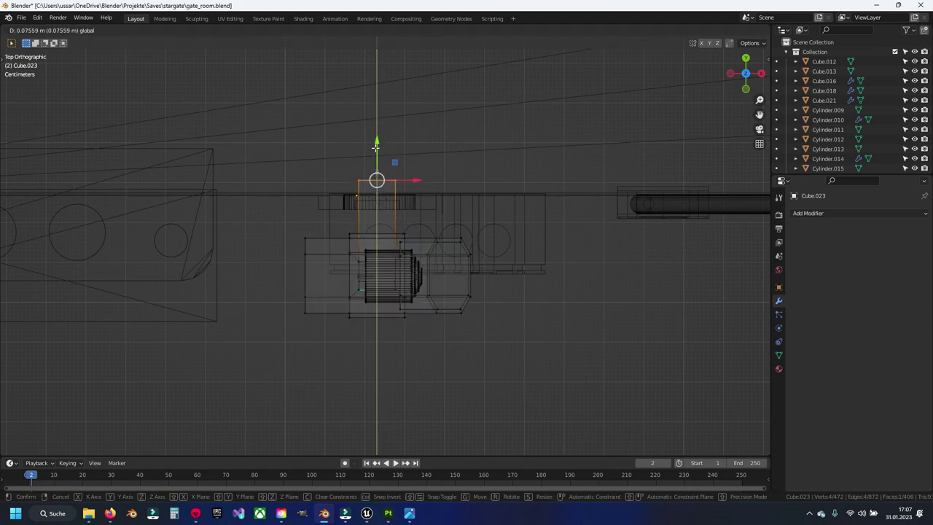
{"action": "left_click", "coordinate": [375, 148]}
- Select all the linked geometry of the camera prop
{"action": "scroll", "coordinate": [405, 279], "scroll_direction": "up", "scroll_amount": 2}
{"action": "scroll", "coordinate": [405, 280], "scroll_direction": "up", "scroll_amount": 1}
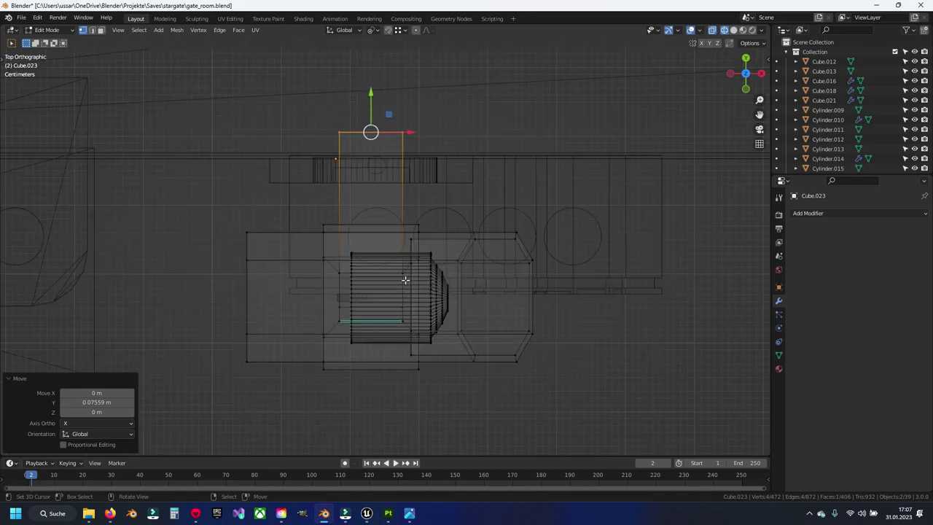
{"action": "left_click_drag", "start_coordinate": [242, 219], "coordinate": [551, 379]}
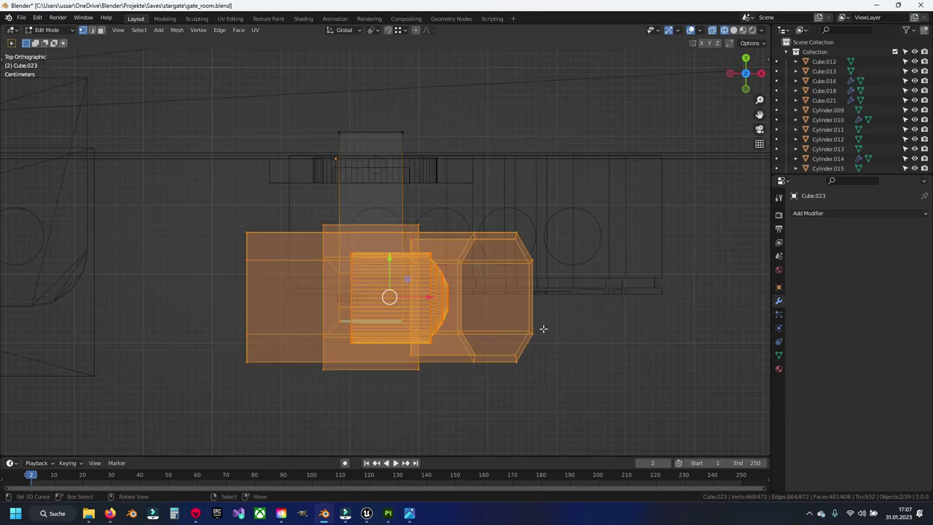
{"action": "key", "text": "r"}
{"action": "key", "text": "Escape"}
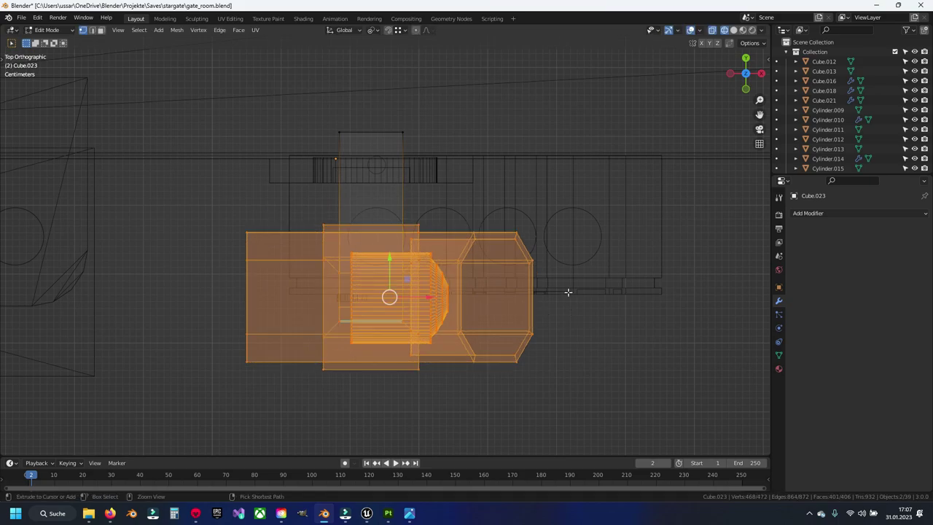
{"action": "key", "text": "ctrl+l"}
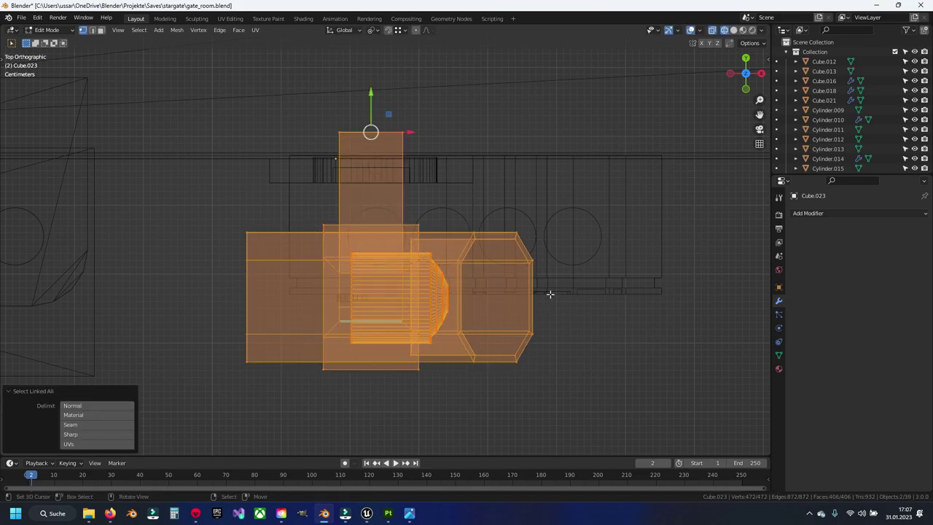
{"action": "key", "text": "r"}
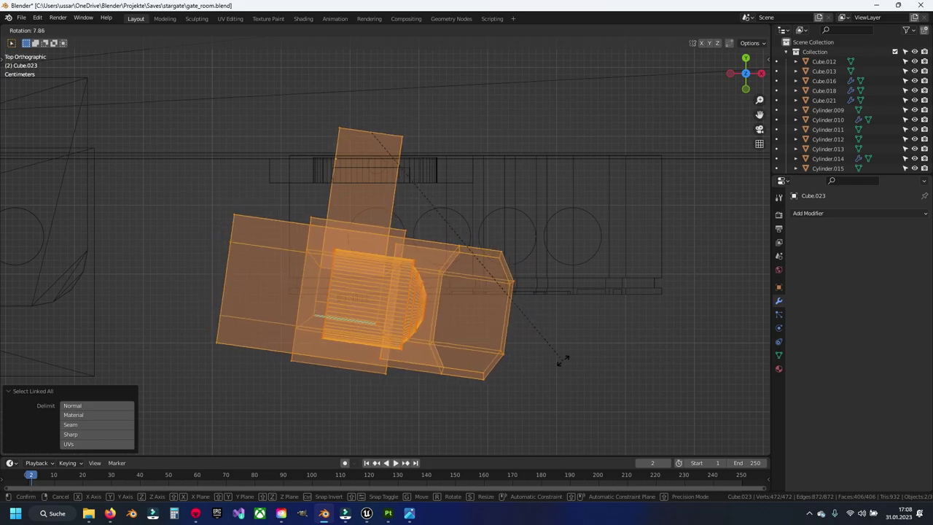
{"action": "left_click", "coordinate": [604, 348]}
- Tilt the camera housing about 20.9° in the front view, with X-ray turned off
{"action": "key", "text": "alt+z"}
{"action": "scroll", "coordinate": [474, 328], "scroll_direction": "down", "scroll_amount": 3}
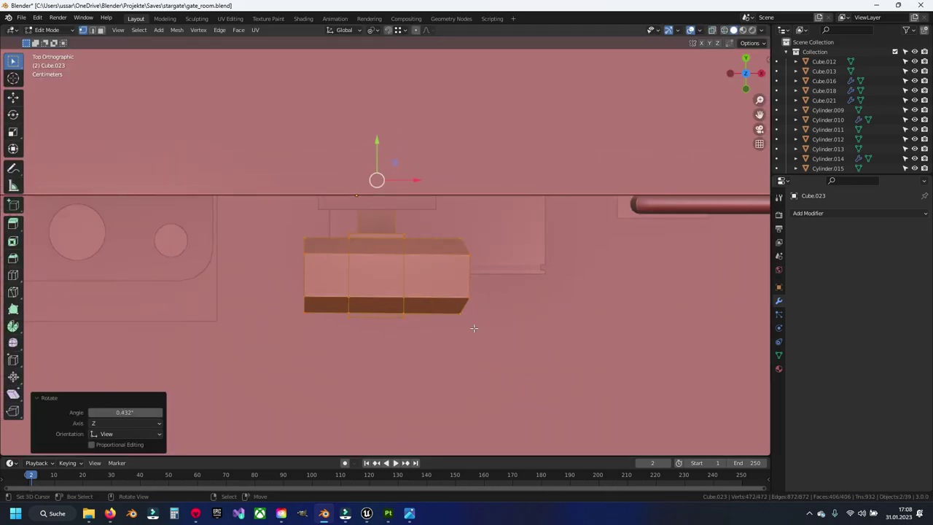
{"action": "middle_click_drag", "start_coordinate": [473, 328], "coordinate": [437, 205]}
{"action": "key", "text": "ctrl+z"}
{"action": "key", "text": "r"}
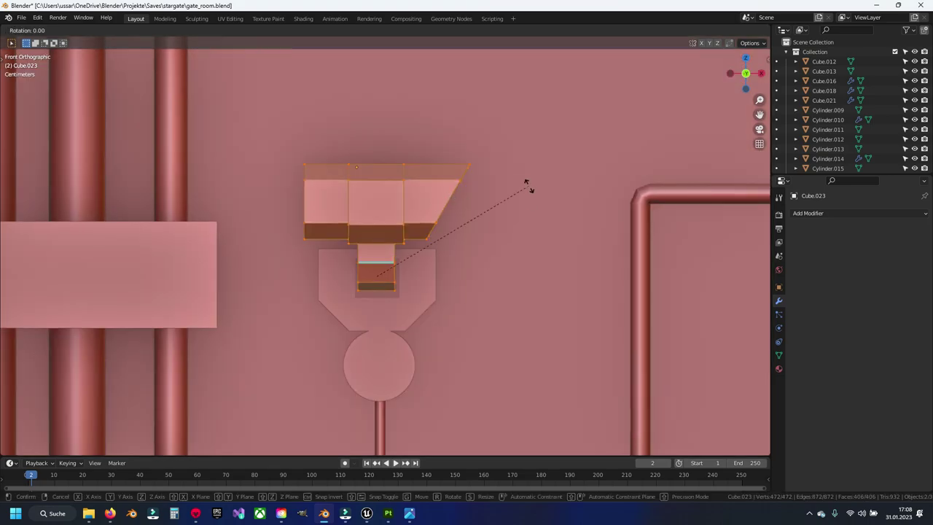
{"action": "left_click", "coordinate": [533, 249]}
- Leave Edit Mode and save gate_room.blend
{"action": "key", "text": "Tab"}
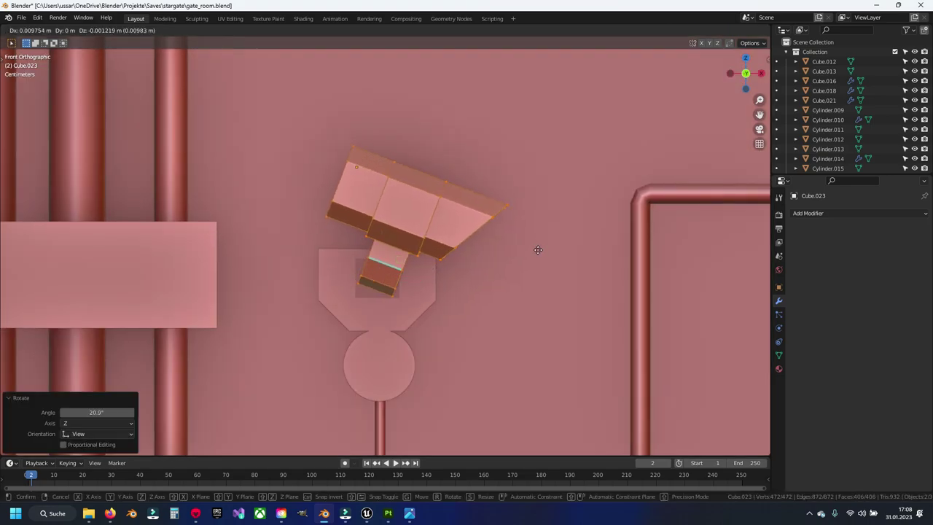
{"action": "scroll", "coordinate": [523, 244], "scroll_direction": "down", "scroll_amount": 5}
{"action": "key", "text": "ctrl+s"}
{"action": "mouse_move", "coordinate": [508, 226]}
{"action": "middle_mouse_down"}
{"action": "mouse_move", "coordinate": [475, 304]}
{"action": "mouse_move", "coordinate": [556, 341]}
{"action": "mouse_move", "coordinate": [482, 259]}
{"action": "mouse_move", "coordinate": [531, 245]}
{"action": "mouse_move", "coordinate": [519, 252]}
{"action": "mouse_move", "coordinate": [522, 242]}
{"action": "middle_mouse_up"}
- In wireframe front view, lower housing Cube.022 and mount box Cube.023 slightly together
{"action": "key", "text": "shift+z"}
{"action": "key", "text": "KP_1"}
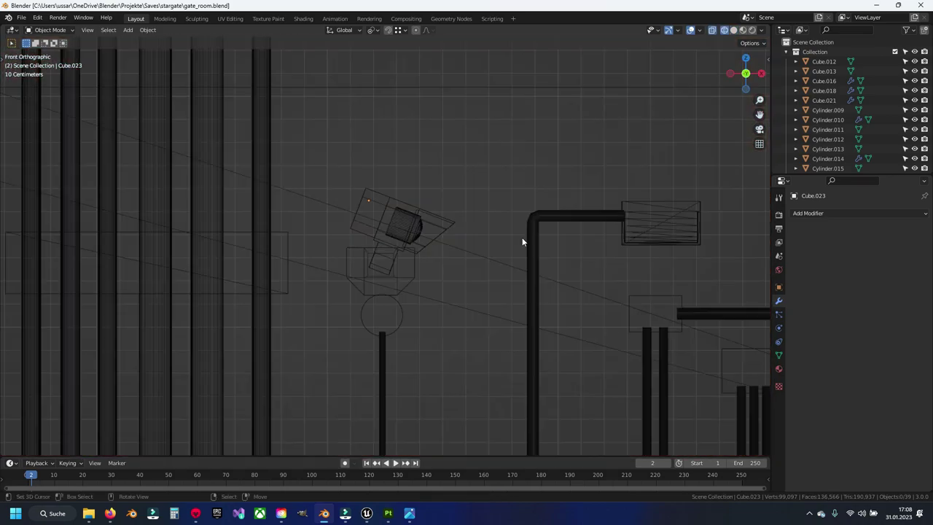
{"action": "scroll", "coordinate": [521, 242], "scroll_direction": "up", "scroll_amount": 3}
{"action": "scroll", "coordinate": [522, 242], "scroll_direction": "up", "scroll_amount": 2}
{"action": "scroll", "coordinate": [522, 242], "scroll_direction": "up", "scroll_amount": 2}
{"action": "scroll", "coordinate": [522, 242], "scroll_direction": "down", "scroll_amount": 2}
{"action": "left_click", "coordinate": [475, 208]}
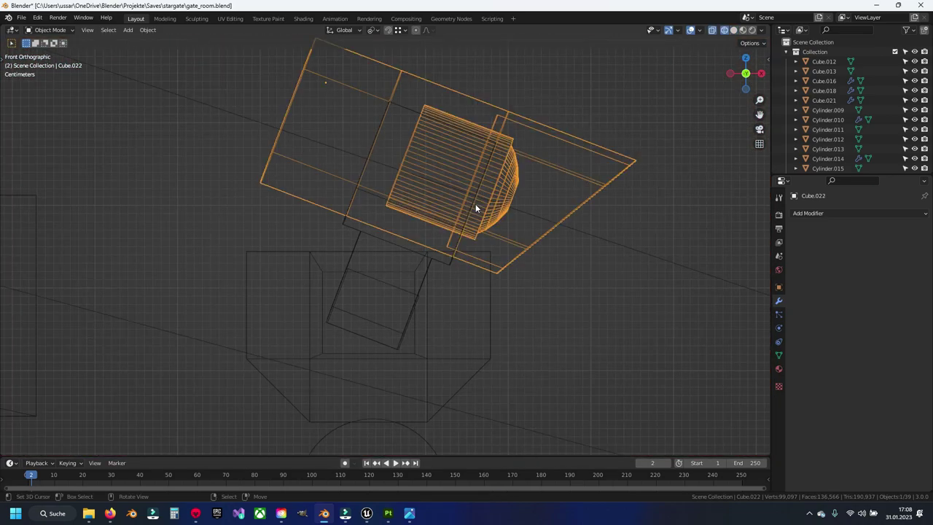
{"action": "left_click", "coordinate": [384, 288], "text": "shift"}
{"action": "middle_click_drag", "start_coordinate": [384, 287], "coordinate": [441, 260], "text": "shift"}
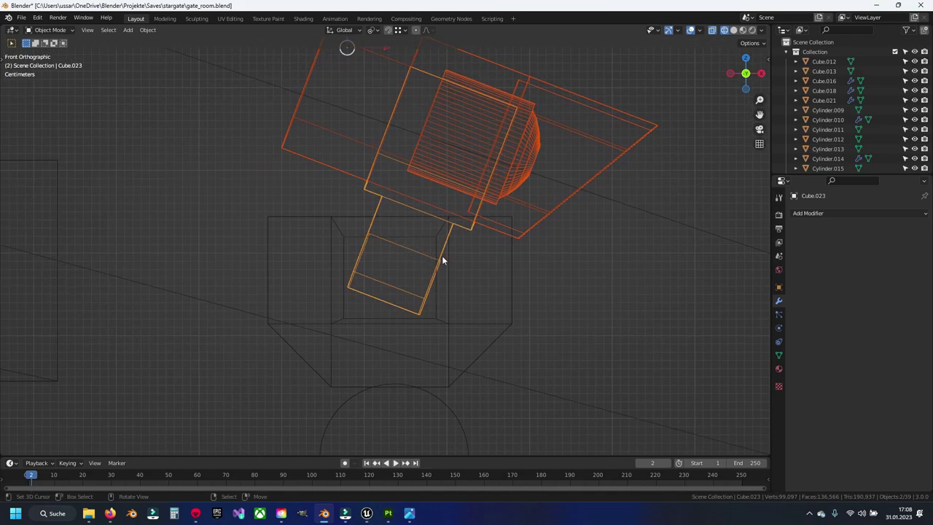
{"action": "left_click_drag", "start_coordinate": [442, 260], "coordinate": [443, 267]}
- Return to solid shading, enter Edit Mode on both pieces, and save the file
{"action": "key", "text": "shift+z"}
{"action": "scroll", "coordinate": [438, 267], "scroll_direction": "down", "scroll_amount": 3}
{"action": "key", "text": "Tab"}
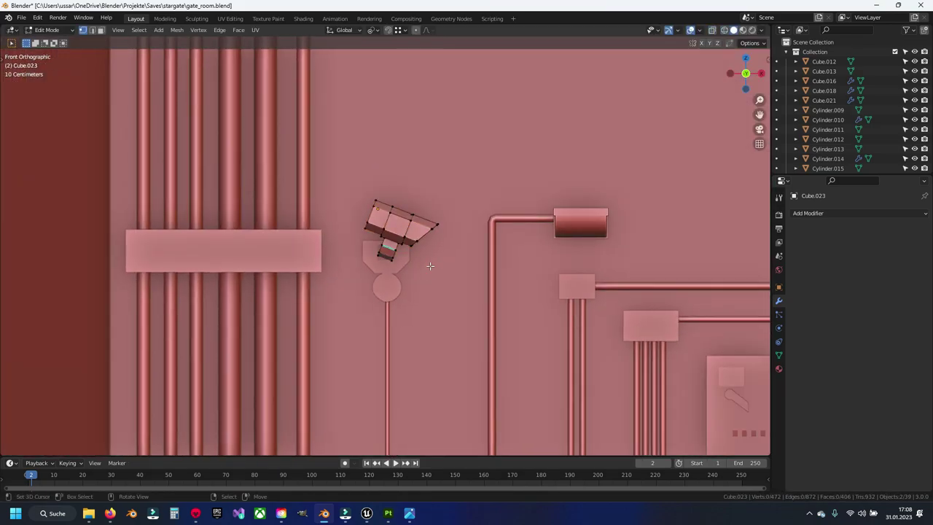
{"action": "key", "text": "ctrl+s"}
- Inspect the camera prop on the wall from several angles, saving again
{"action": "mouse_move", "coordinate": [427, 260]}
{"action": "middle_mouse_down"}
{"action": "mouse_move", "coordinate": [465, 331]}
{"action": "mouse_move", "coordinate": [406, 347]}
{"action": "mouse_move", "coordinate": [455, 317]}
{"action": "middle_mouse_up"}
{"action": "scroll", "coordinate": [406, 348], "scroll_direction": "down", "scroll_amount": 4}
{"action": "scroll", "coordinate": [448, 343], "scroll_direction": "up", "scroll_amount": 2}
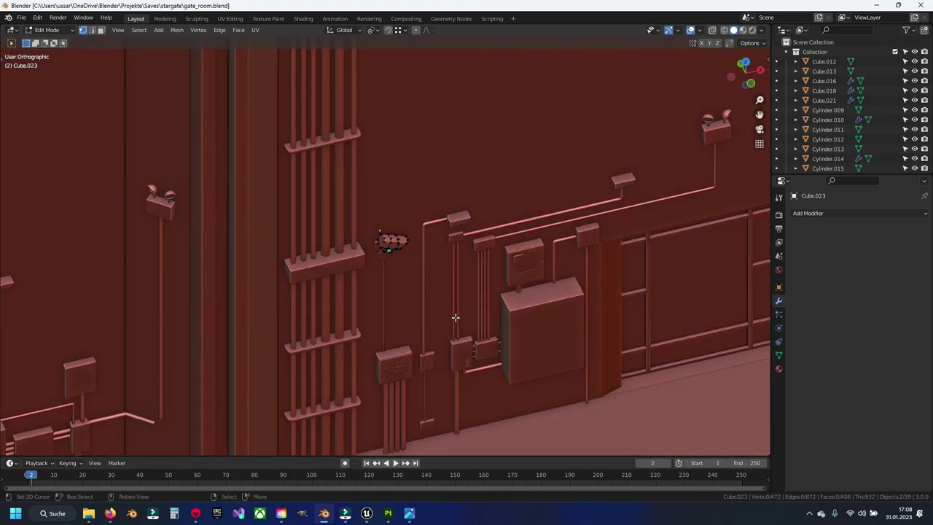
{"action": "scroll", "coordinate": [456, 318], "scroll_direction": "down", "scroll_amount": 5}
{"action": "mouse_move", "coordinate": [455, 317]}
{"action": "middle_mouse_down"}
{"action": "mouse_move", "coordinate": [466, 377]}
{"action": "mouse_move", "coordinate": [443, 294]}
{"action": "middle_mouse_up"}
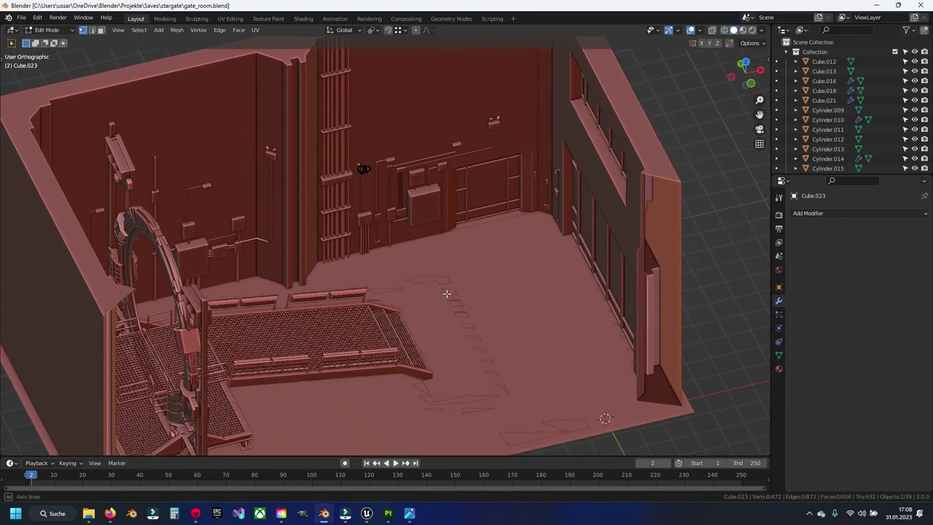
{"action": "scroll", "coordinate": [444, 293], "scroll_direction": "up", "scroll_amount": 4}
{"action": "key", "text": "ctrl+s"}
{"action": "middle_click_drag", "start_coordinate": [438, 224], "coordinate": [442, 299]}
{"action": "key", "text": "KP_1"}
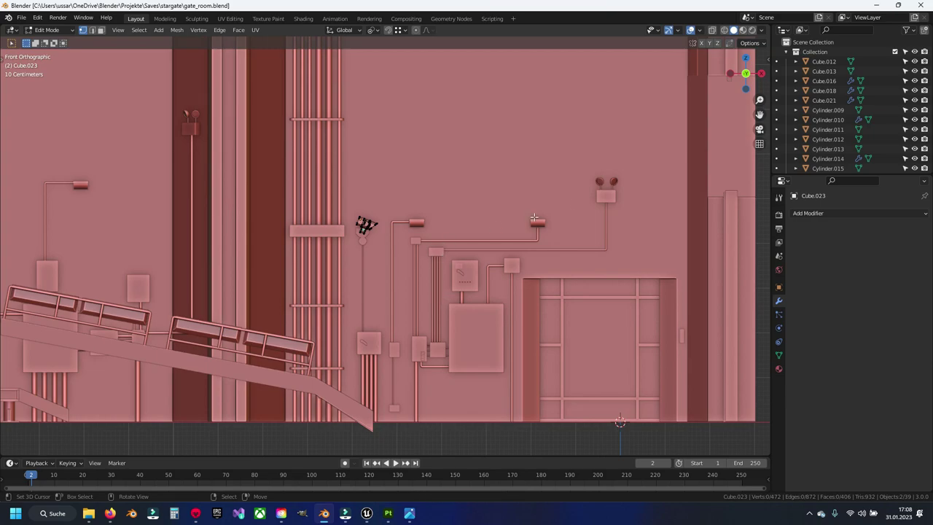
- Select wall props Cube.012 through Cylinder.015 and return to Object Mode
{"action": "scroll", "coordinate": [827, 138], "scroll_direction": "down", "scroll_amount": 3}
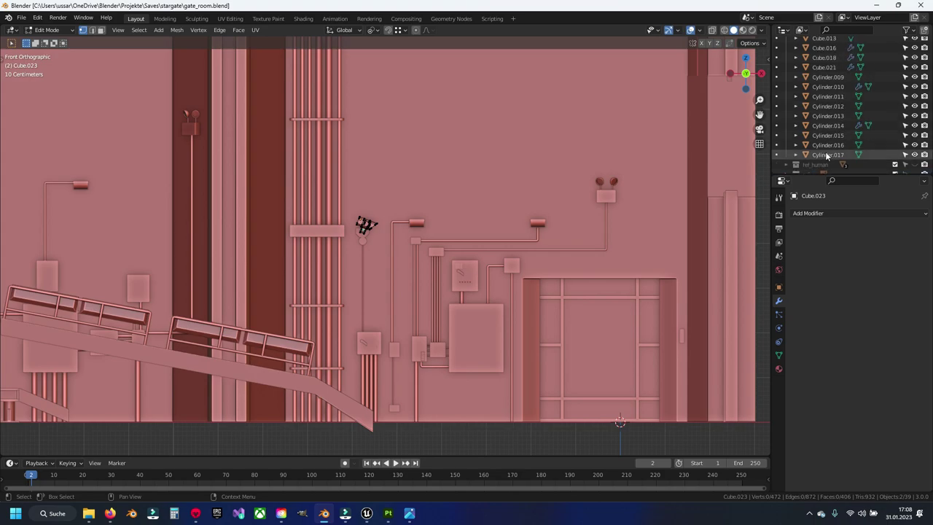
{"action": "scroll", "coordinate": [827, 109], "scroll_direction": "up", "scroll_amount": 2}
{"action": "left_click", "coordinate": [824, 61], "text": "shift"}
{"action": "scroll", "coordinate": [499, 236], "scroll_direction": "down", "scroll_amount": 3}
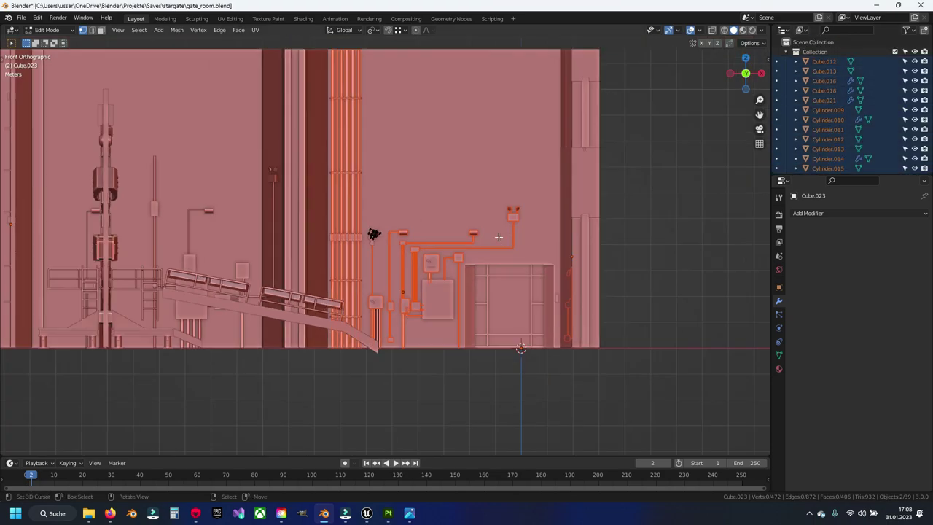
{"action": "key", "text": "KP_4"}
{"action": "key", "text": "KP_8"}
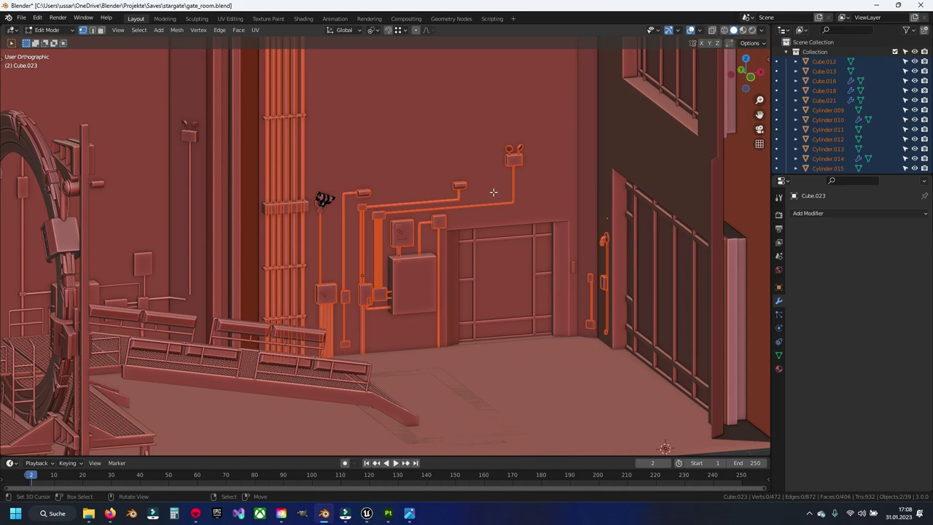
{"action": "key", "text": "Tab"}
- Select Cube.012 plus Cylinder.012–Cylinder.017 and confirm a move that keeps them in place
{"action": "left_click", "coordinate": [824, 61]}
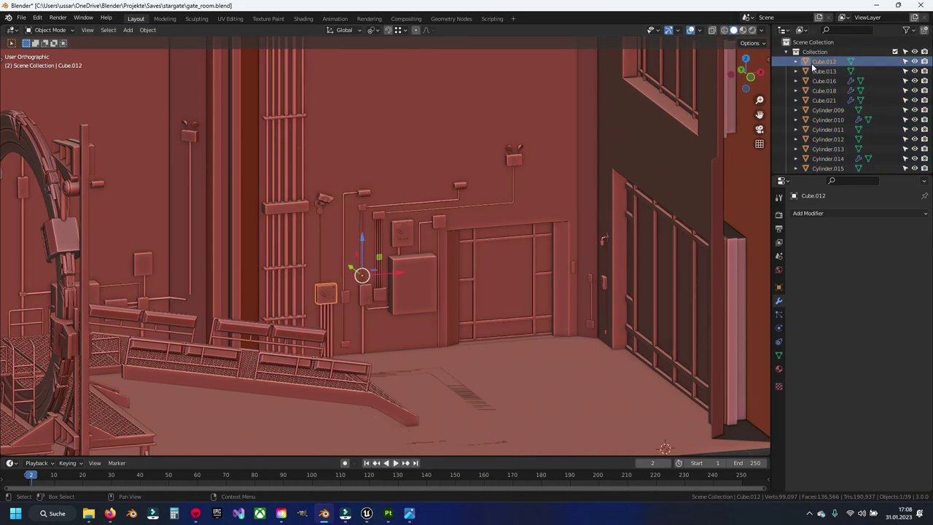
{"action": "scroll", "coordinate": [829, 102], "scroll_direction": "down", "scroll_amount": 3}
{"action": "scroll", "coordinate": [829, 100], "scroll_direction": "down", "scroll_amount": 2}
{"action": "left_click", "coordinate": [825, 90], "text": "shift"}
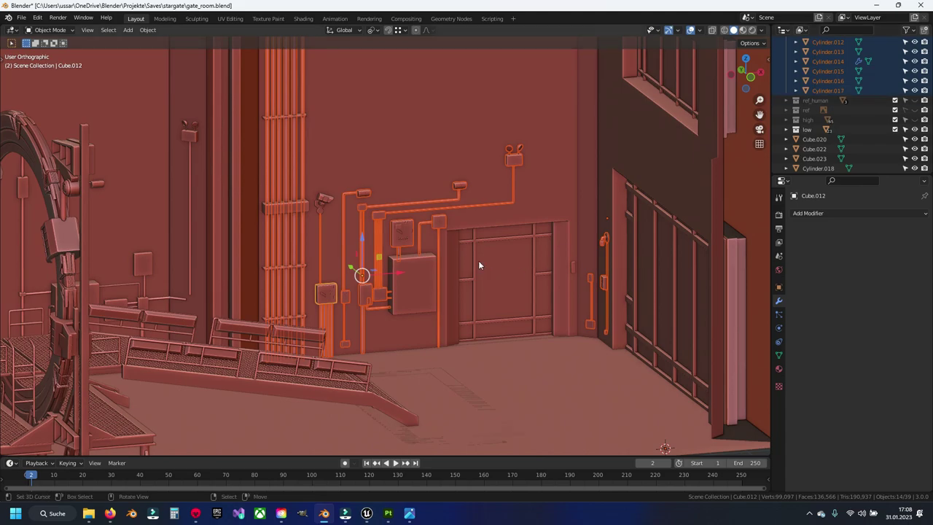
{"action": "key", "text": "g"}
{"action": "left_click", "coordinate": [389, 221]}
{"action": "scroll", "coordinate": [494, 304], "scroll_direction": "up", "scroll_amount": 5}
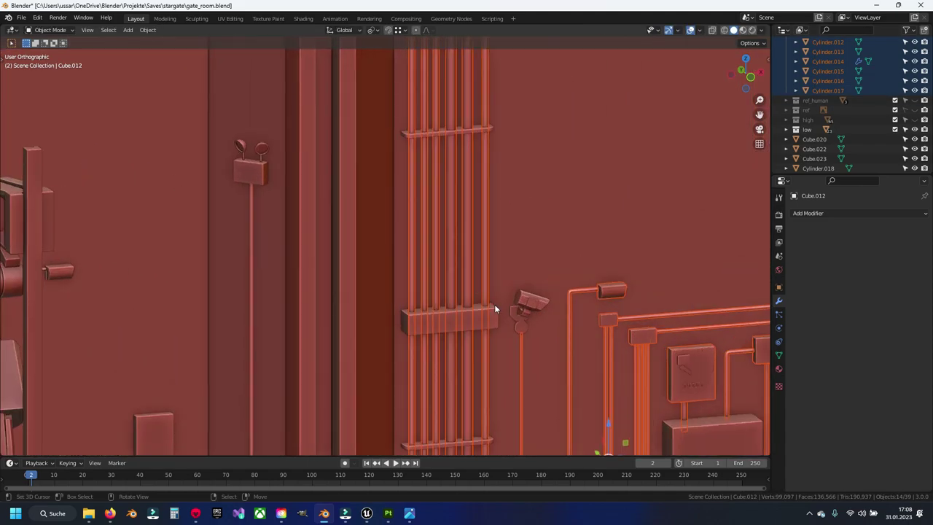
- Select camera housing Cube.022 and the pipes_back.002 bracket block, viewing the doorway wall
{"action": "left_click", "coordinate": [533, 305]}
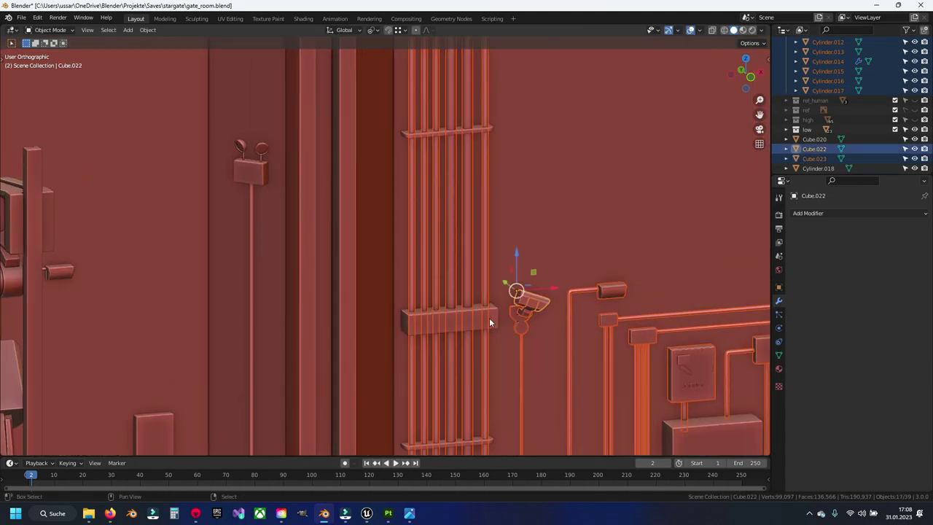
{"action": "left_click", "coordinate": [490, 319]}
{"action": "scroll", "coordinate": [477, 130], "scroll_direction": "down", "scroll_amount": 3}
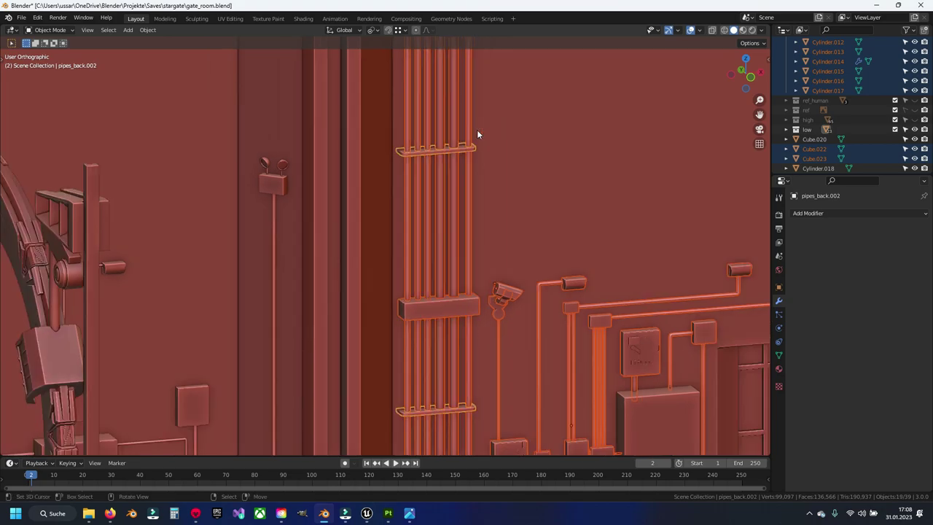
{"action": "middle_click_drag", "start_coordinate": [477, 130], "coordinate": [487, 267]}
{"action": "scroll", "coordinate": [487, 271], "scroll_direction": "down", "scroll_amount": 3}
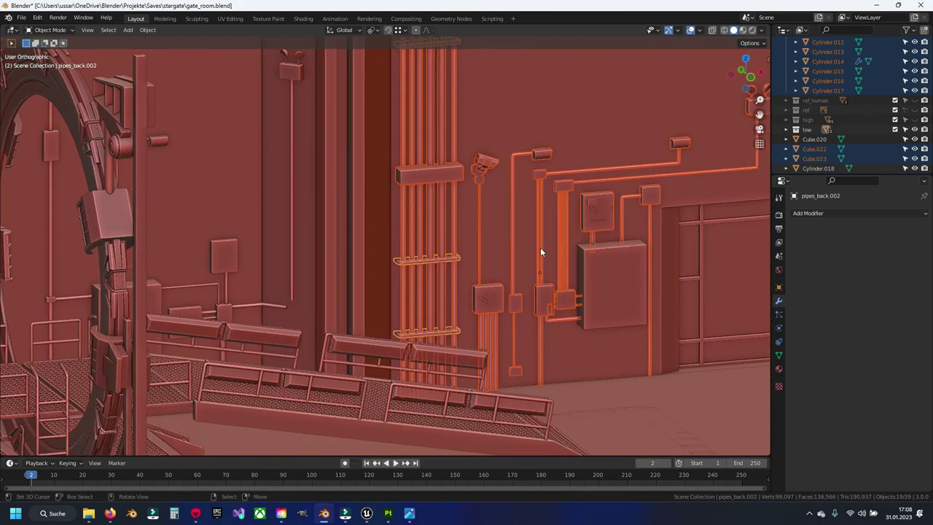
{"action": "middle_click_drag", "start_coordinate": [540, 252], "coordinate": [518, 332]}
- Add Cube.015, Cylinder.018 and another prop to the doorway selection, cancelling a move
{"action": "left_click", "coordinate": [436, 293]}
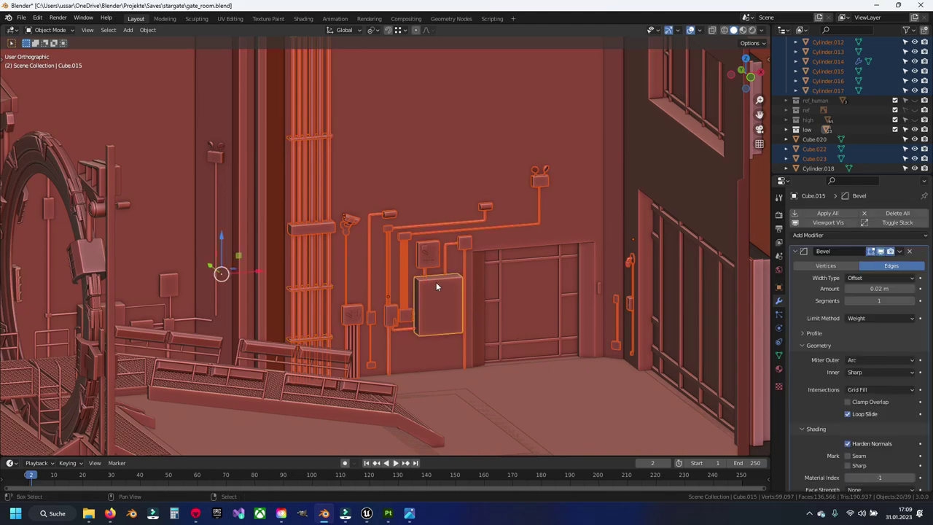
{"action": "scroll", "coordinate": [446, 288], "scroll_direction": "up", "scroll_amount": 3}
{"action": "left_click", "coordinate": [507, 268], "text": "shift"}
{"action": "scroll", "coordinate": [531, 325], "scroll_direction": "down", "scroll_amount": 3}
{"action": "key", "text": "g"}
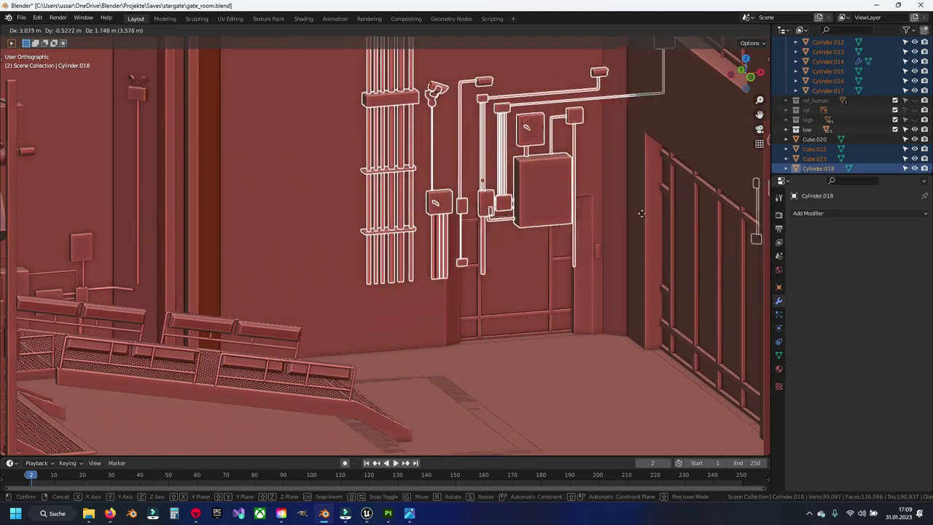
{"action": "right_click", "coordinate": [552, 88]}
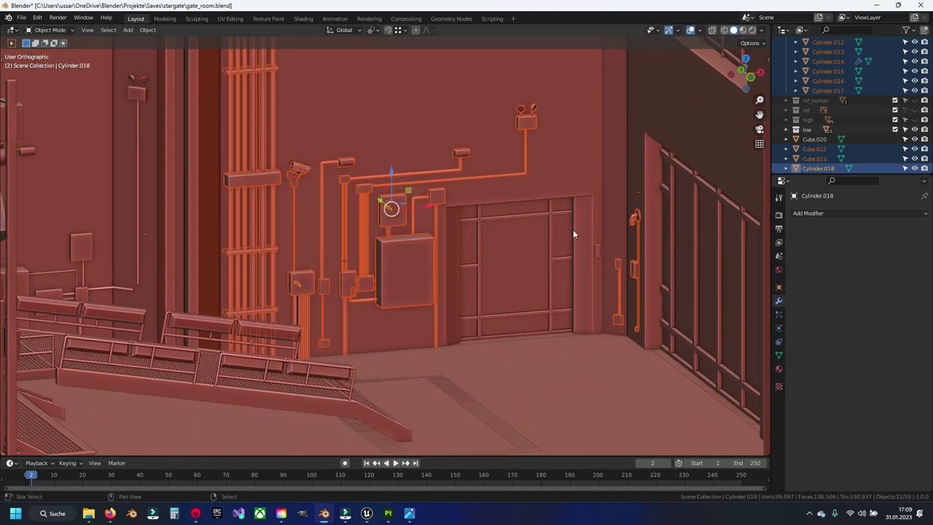
{"action": "scroll", "coordinate": [573, 234], "scroll_direction": "up", "scroll_amount": 3}
{"action": "left_click", "coordinate": [613, 115], "text": "shift"}
{"action": "scroll", "coordinate": [503, 153], "scroll_direction": "down", "scroll_amount": 4}
{"action": "middle_click_drag", "start_coordinate": [394, 196], "coordinate": [429, 279]}
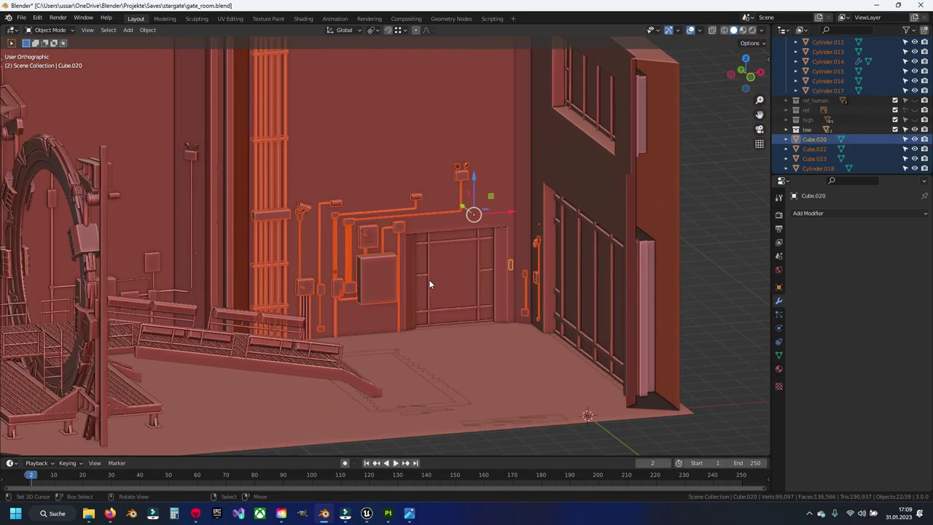
- Move the selected doorway props into the high collection
{"action": "key", "text": "m"}
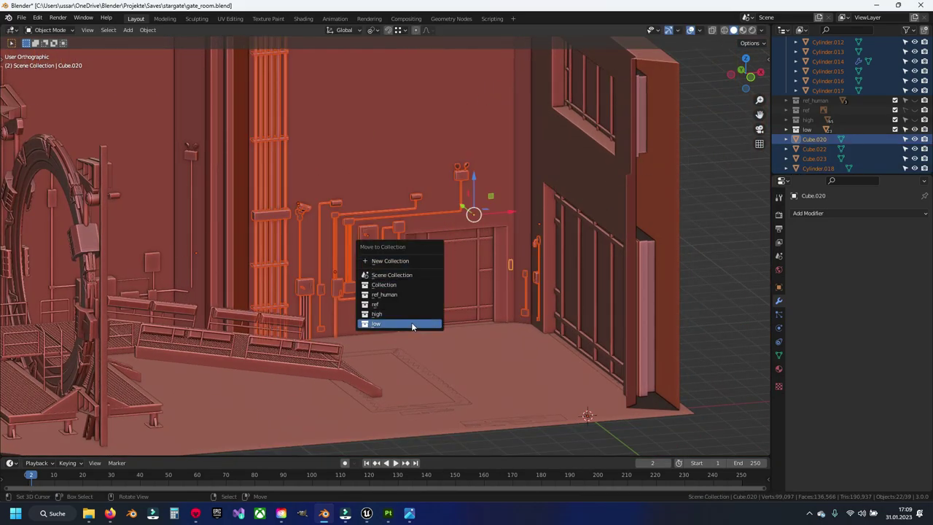
{"action": "left_click", "coordinate": [411, 314]}
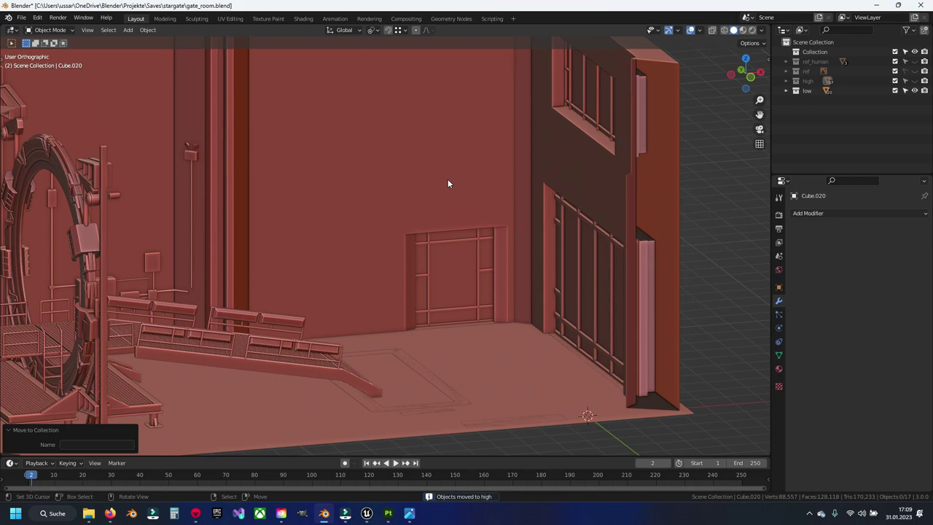
{"action": "middle_click_drag", "start_coordinate": [466, 170], "coordinate": [414, 218]}
- Save the file, then hide the low collection and show the high one
{"action": "key", "text": "ctrl+s"}
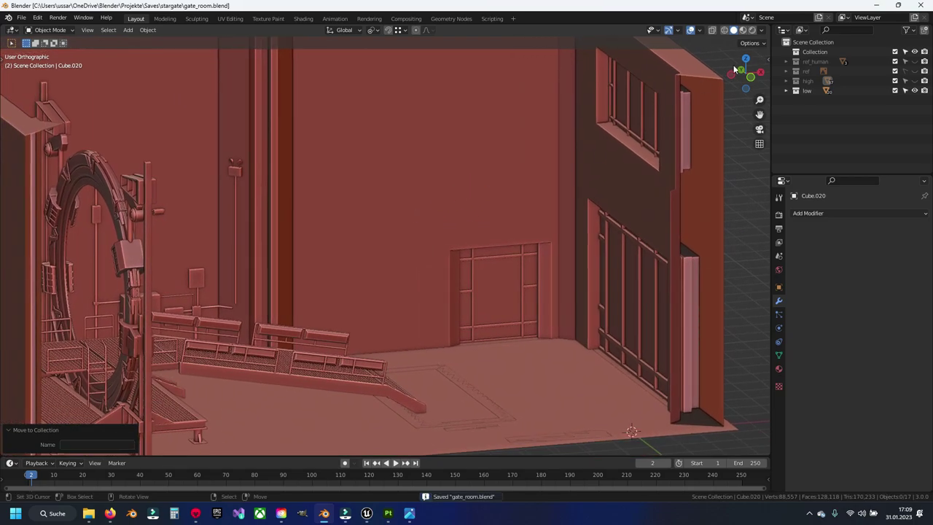
{"action": "left_click", "coordinate": [915, 91]}
{"action": "left_click", "coordinate": [915, 81]}
- Hide the walls, the blast door panels, the lower door panel and the dotted strip
{"action": "left_click", "coordinate": [251, 192]}
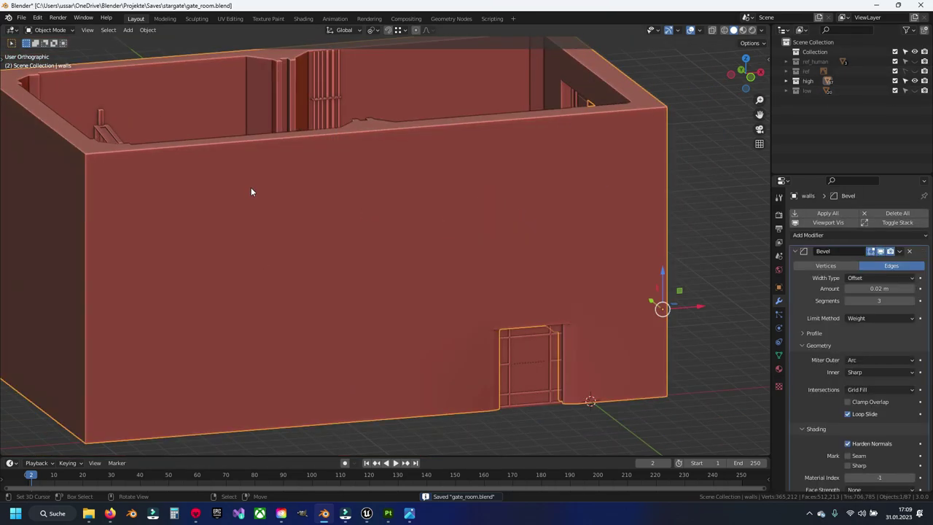
{"action": "key", "text": "h"}
{"action": "scroll", "coordinate": [465, 250], "scroll_direction": "up", "scroll_amount": 2}
{"action": "left_click", "coordinate": [516, 287]}
{"action": "key", "text": "h"}
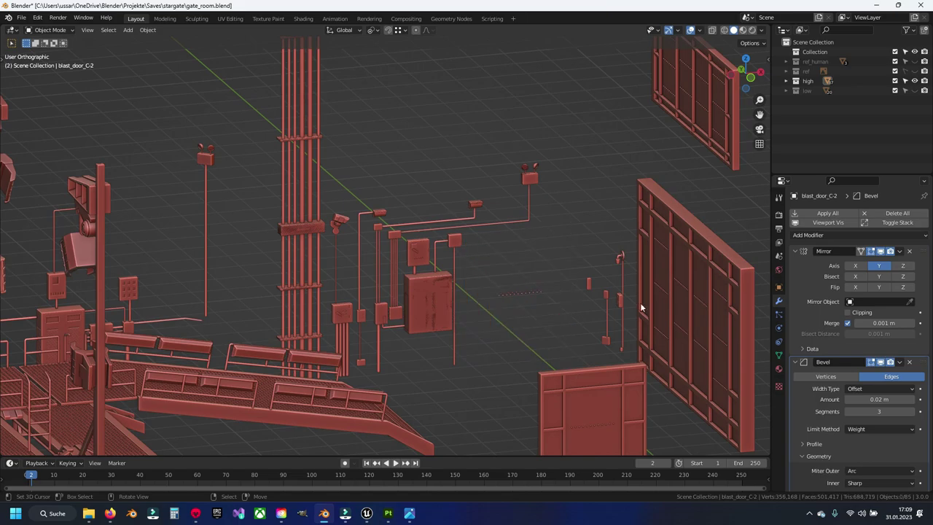
{"action": "key", "text": "h"}
{"action": "left_click", "coordinate": [622, 402]}
{"action": "key", "text": "h"}
{"action": "left_click", "coordinate": [523, 295]}
{"action": "key", "text": "h"}
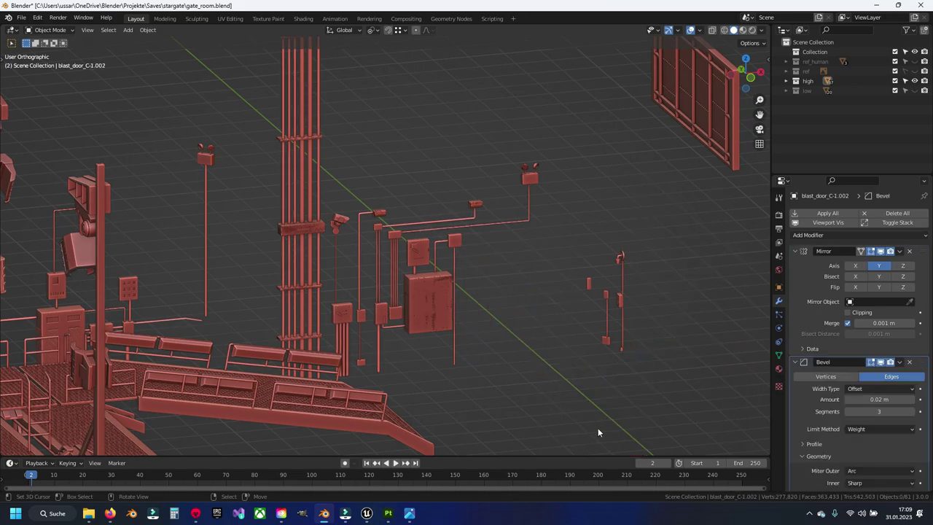
{"action": "middle_click_drag", "start_coordinate": [624, 286], "coordinate": [591, 268]}
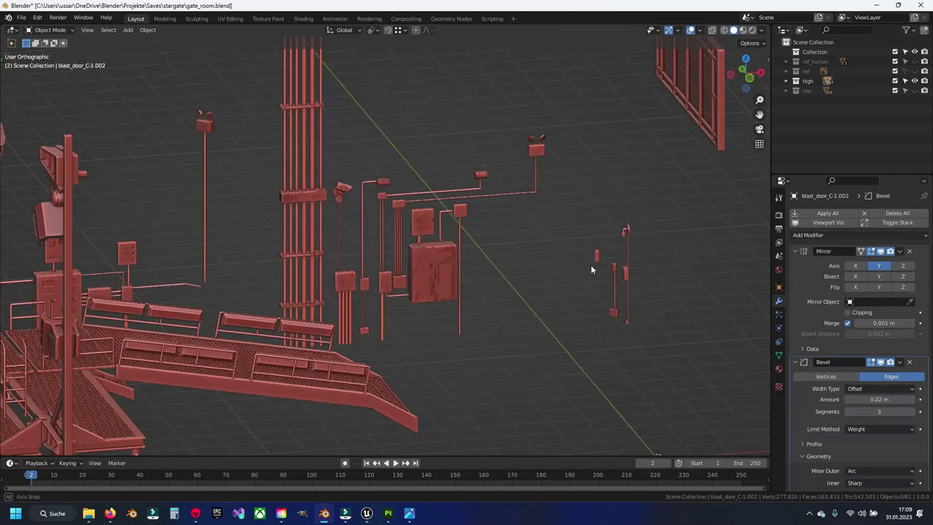
{"action": "scroll", "coordinate": [537, 277], "scroll_direction": "up", "scroll_amount": 2}
{"action": "scroll", "coordinate": [536, 276], "scroll_direction": "up", "scroll_amount": 2}
- Start moving the large electrical box, then cancel so it stays in place
{"action": "left_click", "coordinate": [459, 234]}
{"action": "scroll", "coordinate": [450, 235], "scroll_direction": "up", "scroll_amount": 2}
{"action": "key", "text": "g"}
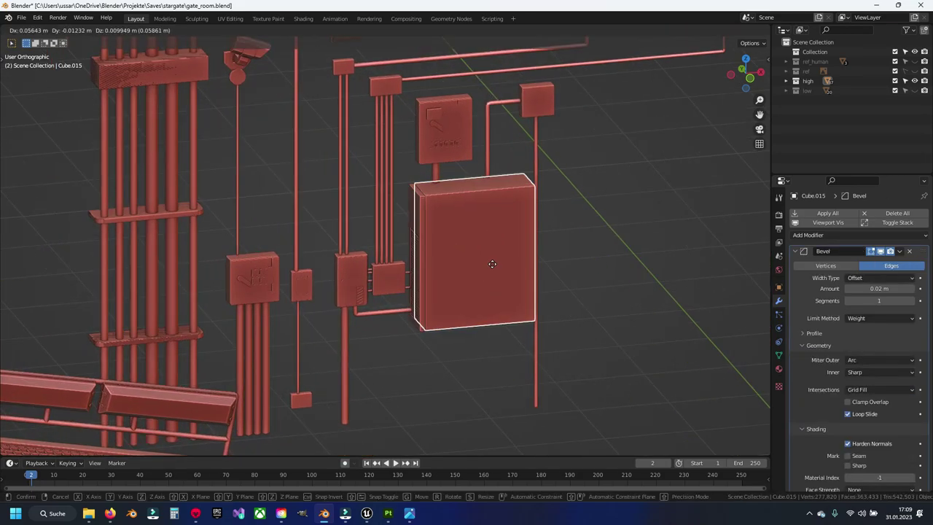
{"action": "right_click", "coordinate": [596, 241]}
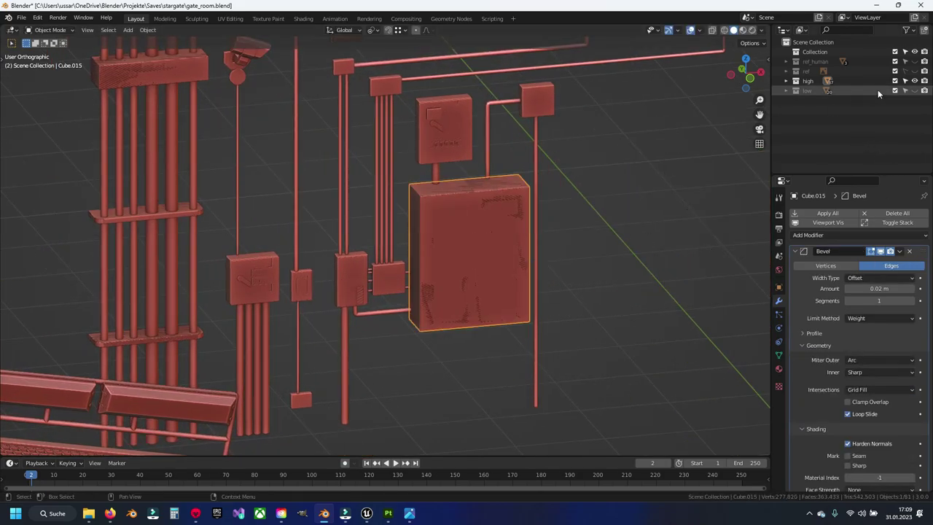
- Toggle between the high and low collections to compare, ending with low visible
{"action": "left_click", "coordinate": [915, 80]}
{"action": "left_click", "coordinate": [915, 91]}
{"action": "scroll", "coordinate": [374, 226], "scroll_direction": "down", "scroll_amount": 4}
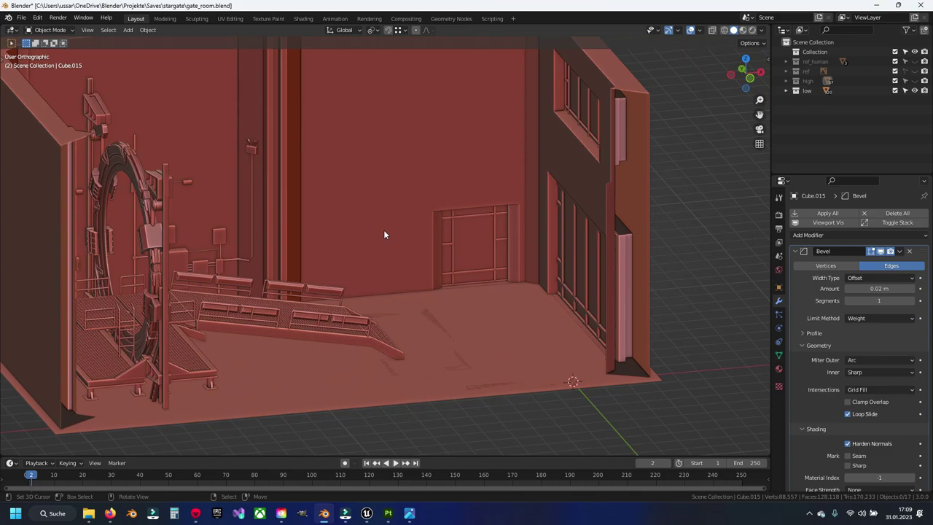
{"action": "scroll", "coordinate": [384, 234], "scroll_direction": "up", "scroll_amount": 3}
{"action": "left_click", "coordinate": [914, 90]}
{"action": "left_click", "coordinate": [914, 91]}
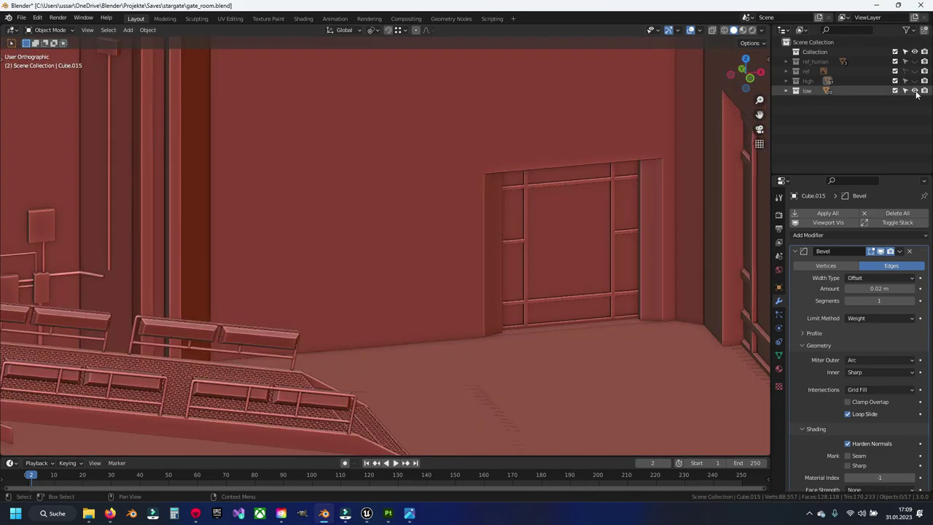
- In the low collection, view the whole room and hide the front wall
{"action": "left_click", "coordinate": [566, 241]}
{"action": "scroll", "coordinate": [564, 241], "scroll_direction": "down", "scroll_amount": 3}
{"action": "scroll", "coordinate": [416, 231], "scroll_direction": "down", "scroll_amount": 5}
{"action": "key", "text": "shift+c"}
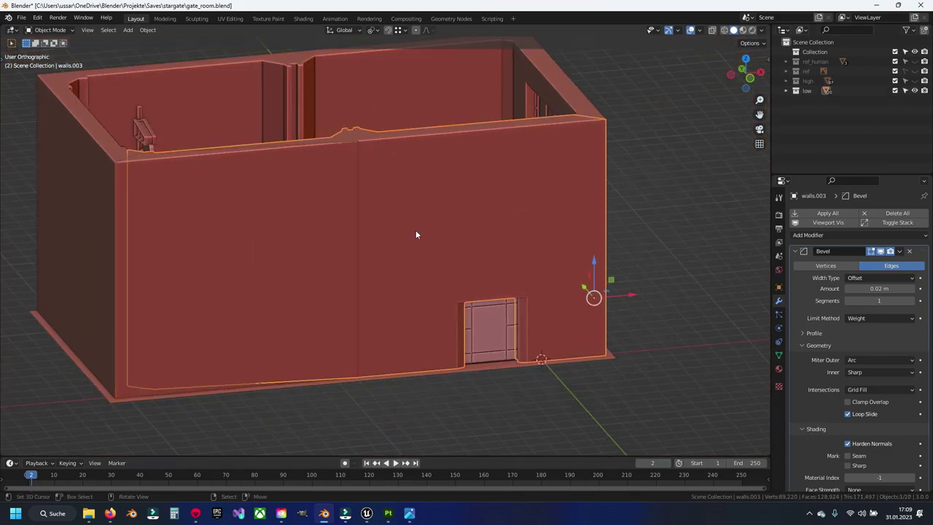
{"action": "middle_click_drag", "start_coordinate": [415, 230], "coordinate": [291, 249]}
{"action": "left_click", "coordinate": [290, 249]}
{"action": "key", "text": "h"}
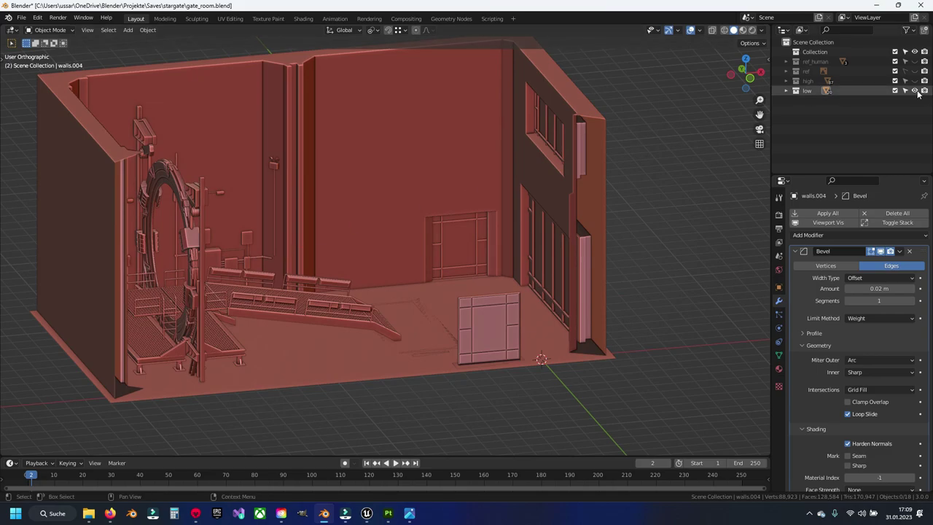
- Switch back to the high collection and hide two more door panels and a door piece
{"action": "left_click", "coordinate": [915, 90]}
{"action": "left_click", "coordinate": [914, 81]}
{"action": "left_click", "coordinate": [472, 212]}
{"action": "key", "text": "h"}
{"action": "left_click", "coordinate": [483, 270]}
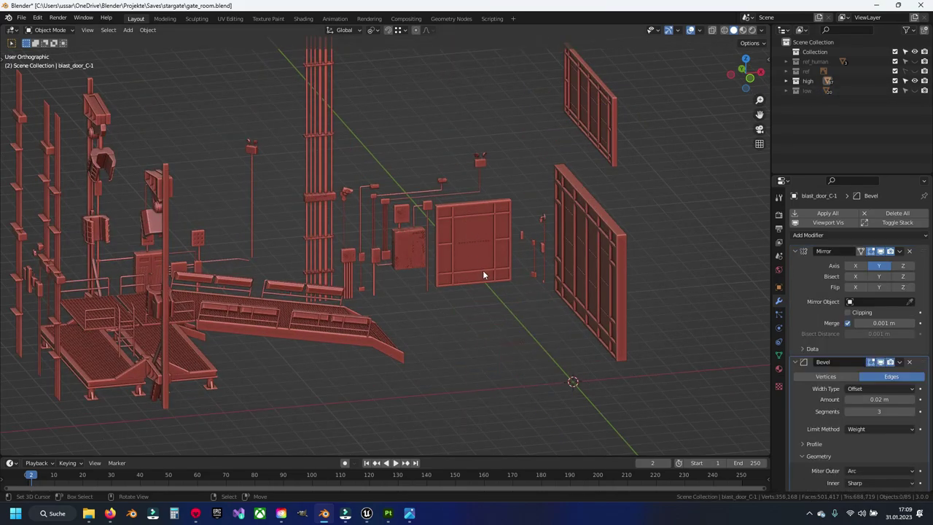
{"action": "key", "text": "h"}
{"action": "left_click_drag", "start_coordinate": [467, 229], "coordinate": [543, 419]}
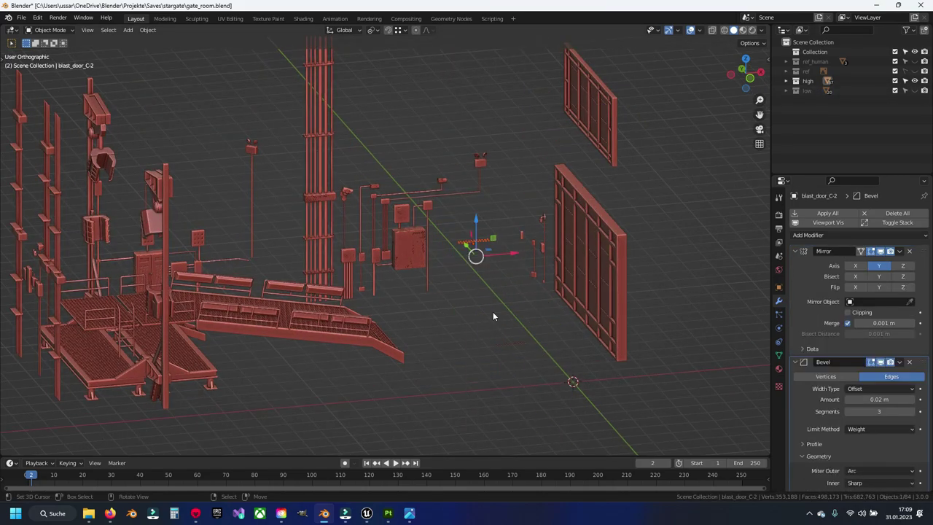
{"action": "key", "text": "h"}
- Hide the remaining blast door panel, briefly undoing and redoing the hide
{"action": "left_click", "coordinate": [510, 343]}
{"action": "left_click", "coordinate": [560, 291]}
{"action": "key", "text": "h"}
{"action": "scroll", "coordinate": [551, 285], "scroll_direction": "up", "scroll_amount": 4}
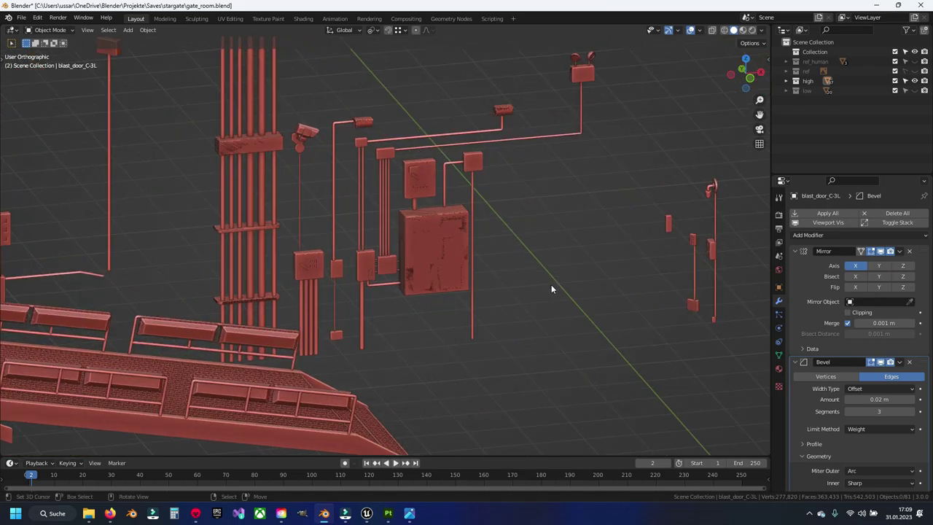
{"action": "scroll", "coordinate": [551, 285], "scroll_direction": "up", "scroll_amount": 1}
{"action": "left_click", "coordinate": [448, 211]}
{"action": "key", "text": "ctrl+z"}
{"action": "key", "text": "ctrl+shift+z"}
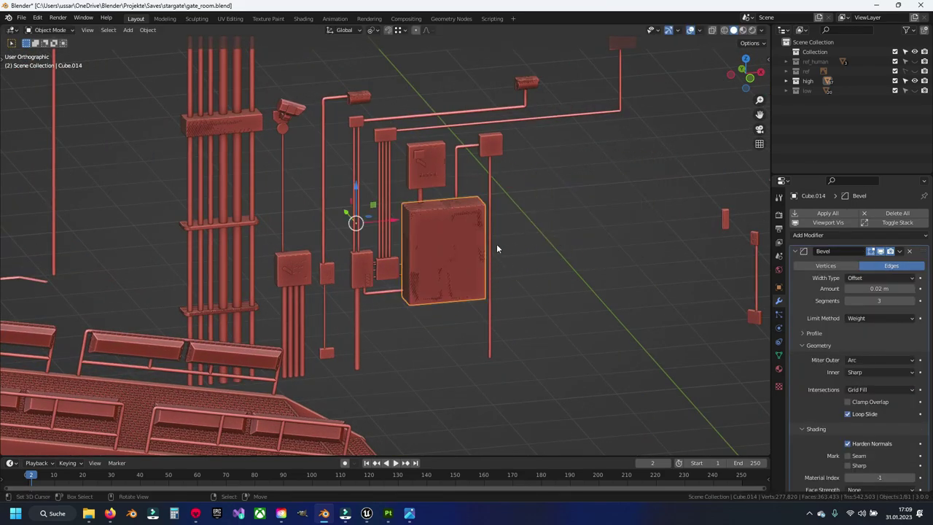
- Move the electrical box Cube.015 and the pipe clamp block into the low collection
{"action": "key", "text": "m"}
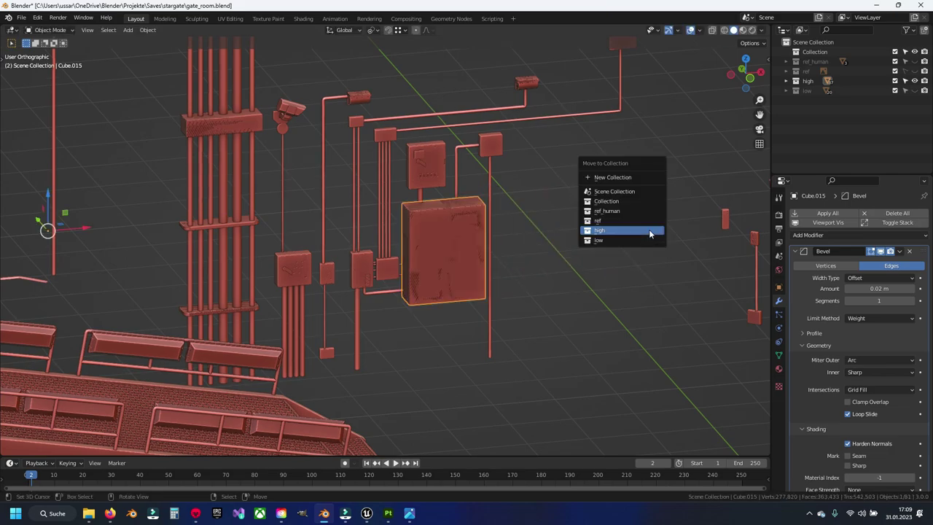
{"action": "left_click", "coordinate": [639, 239]}
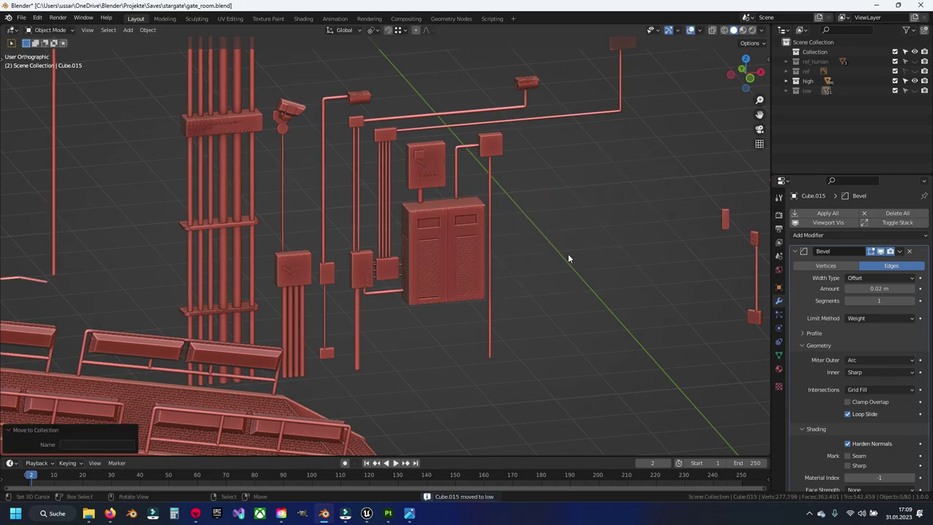
{"action": "middle_click_drag", "start_coordinate": [568, 254], "coordinate": [393, 246], "text": "shift"}
{"action": "left_click", "coordinate": [392, 245]}
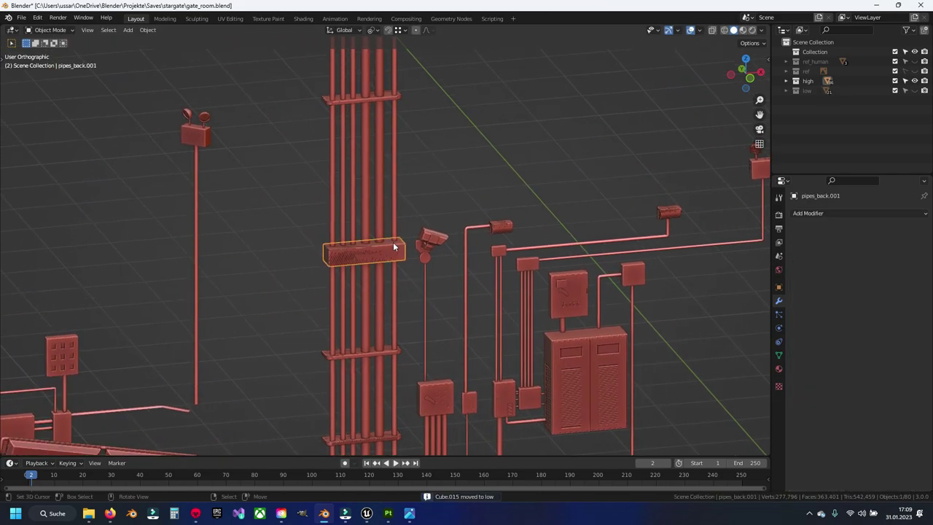
{"action": "scroll", "coordinate": [394, 258], "scroll_direction": "up", "scroll_amount": 5}
{"action": "scroll", "coordinate": [384, 266], "scroll_direction": "up", "scroll_amount": 3}
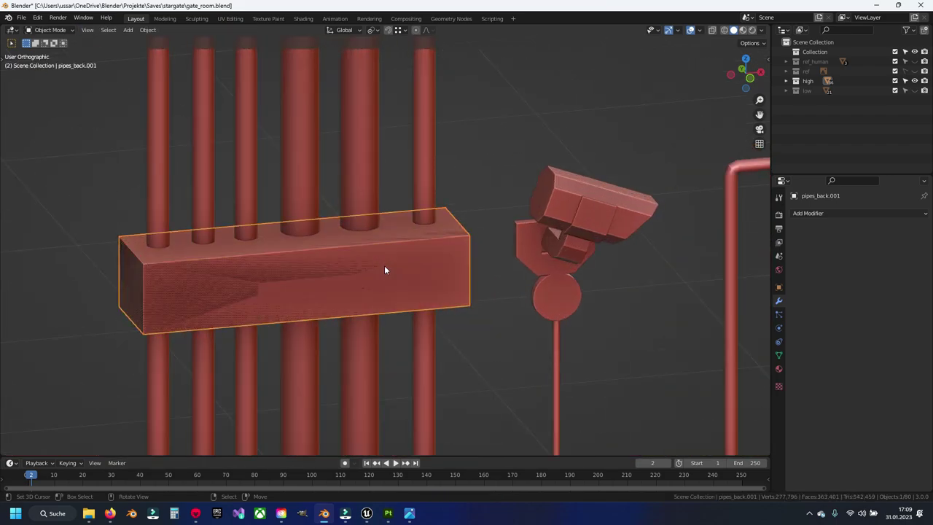
{"action": "key", "text": "m"}
{"action": "left_click", "coordinate": [384, 270]}
- Check the thin clamp bar's mesh in Edit Mode, then move the clamp bars into low
{"action": "scroll", "coordinate": [382, 204], "scroll_direction": "down", "scroll_amount": 4}
{"action": "scroll", "coordinate": [411, 215], "scroll_direction": "up", "scroll_amount": 2}
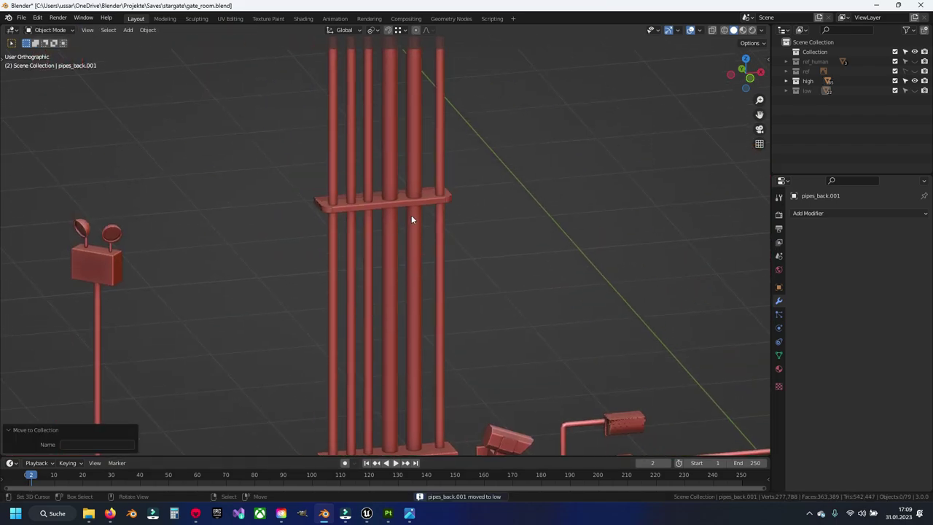
{"action": "left_click", "coordinate": [410, 200]}
{"action": "scroll", "coordinate": [406, 212], "scroll_direction": "up", "scroll_amount": 2}
{"action": "key", "text": "g"}
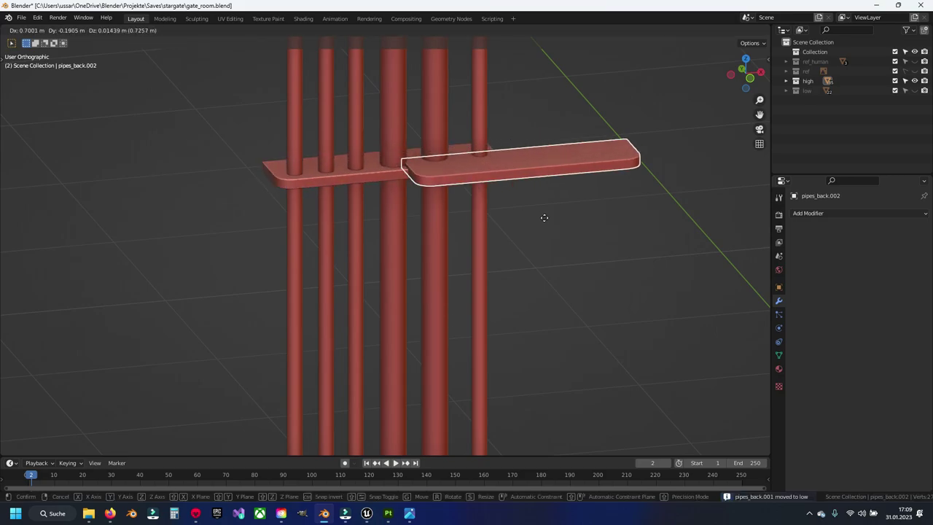
{"action": "key", "text": "Escape"}
{"action": "key", "text": "Tab"}
{"action": "scroll", "coordinate": [452, 244], "scroll_direction": "up", "scroll_amount": 1}
{"action": "scroll", "coordinate": [433, 274], "scroll_direction": "up", "scroll_amount": 3}
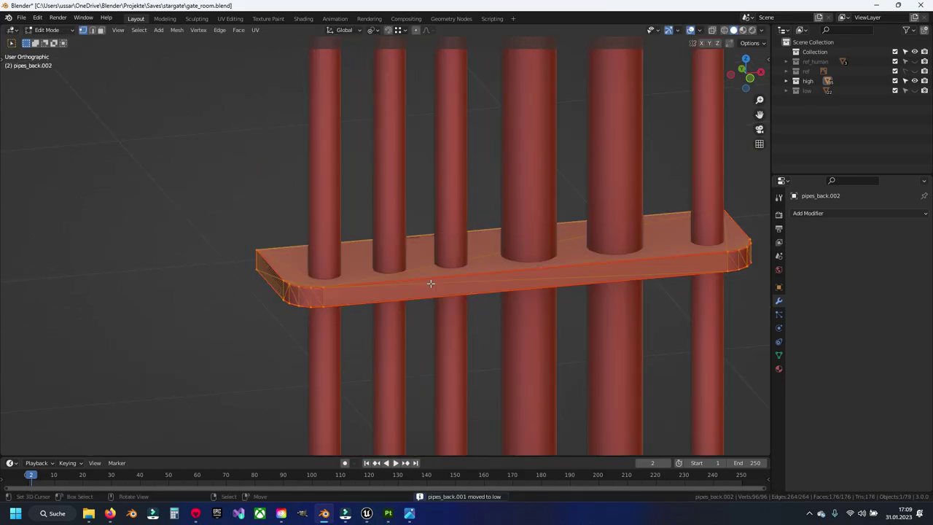
{"action": "key", "text": "Tab"}
{"action": "scroll", "coordinate": [430, 285], "scroll_direction": "down", "scroll_amount": 8}
{"action": "scroll", "coordinate": [430, 286], "scroll_direction": "down", "scroll_amount": 3}
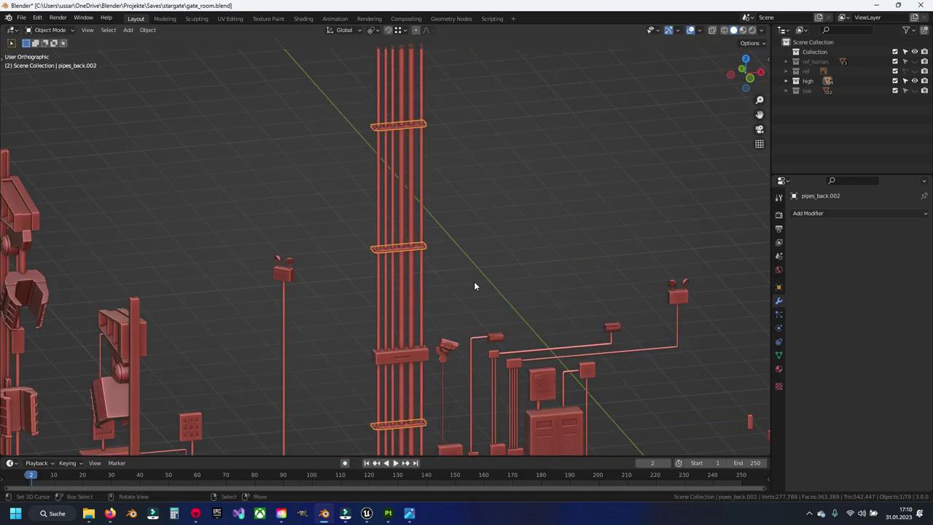
{"action": "key", "text": "m"}
{"action": "left_click", "coordinate": [474, 281]}
{"action": "key", "text": "ctrl+s"}
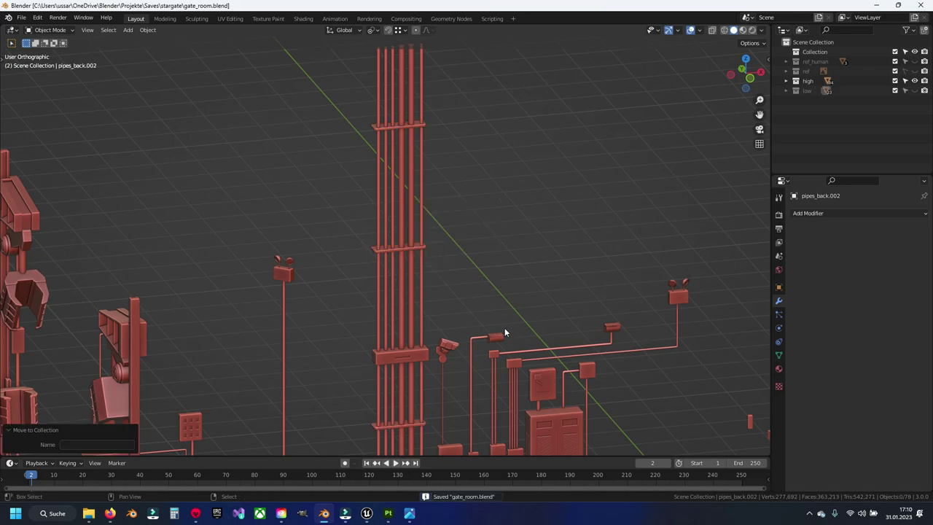
{"action": "mouse_move", "coordinate": [505, 327]}
{"action": "middle_mouse_down", "text": "shift"}
{"action": "mouse_move", "coordinate": [532, 313]}
{"action": "mouse_move", "coordinate": [516, 313]}
{"action": "mouse_move", "coordinate": [543, 274]}
{"action": "mouse_move", "coordinate": [514, 311]}
{"action": "mouse_move", "coordinate": [574, 309]}
{"action": "mouse_move", "coordinate": [561, 318]}
{"action": "middle_mouse_up", "text": "shift"}
{"action": "mouse_move", "coordinate": [591, 162]}
{"action": "middle_mouse_down", "text": "shift"}
{"action": "mouse_move", "coordinate": [500, 229]}
{"action": "mouse_move", "coordinate": [532, 267]}
{"action": "middle_mouse_up", "text": "shift"}
{"action": "scroll", "coordinate": [500, 229], "scroll_direction": "up", "scroll_amount": 3}
{"action": "scroll", "coordinate": [561, 277], "scroll_direction": "up", "scroll_amount": 2}
{"action": "left_click", "coordinate": [251, 235]}
{"action": "key", "text": "Tab"}
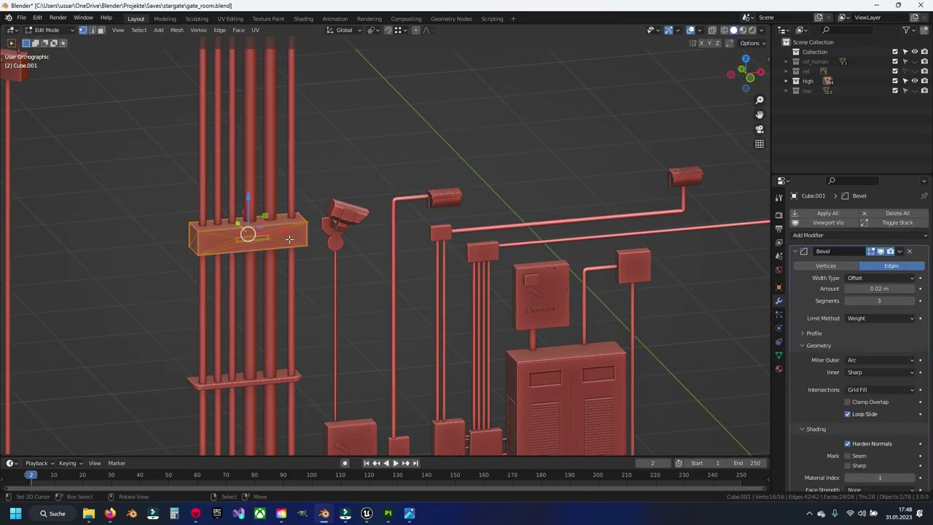
{"action": "scroll", "coordinate": [287, 243], "scroll_direction": "up", "scroll_amount": 4}
{"action": "scroll", "coordinate": [218, 237], "scroll_direction": "up", "scroll_amount": 3}
{"action": "middle_click_drag", "start_coordinate": [151, 232], "coordinate": [550, 254], "text": "shift"}
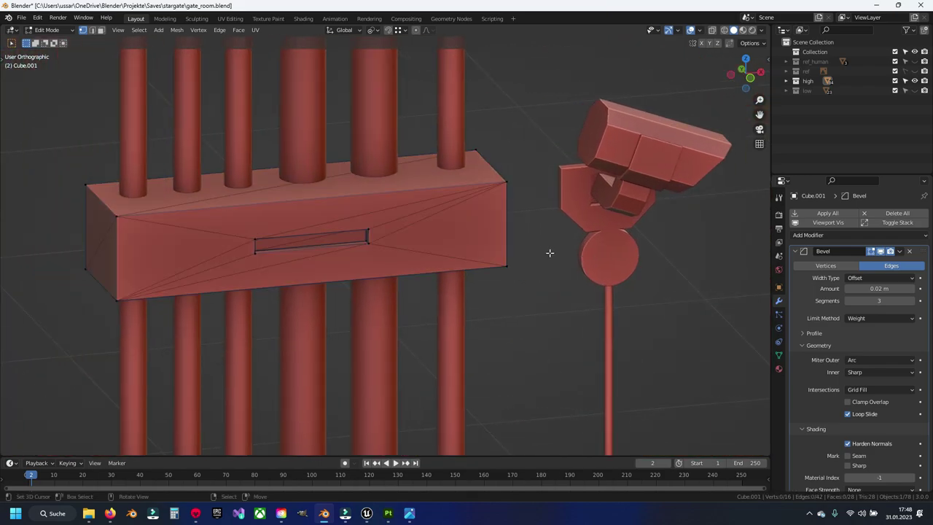
{"action": "key", "text": "Tab"}
{"action": "scroll", "coordinate": [350, 146], "scroll_direction": "down", "scroll_amount": 2}
{"action": "left_click", "coordinate": [348, 135]}
{"action": "key", "text": "Tab"}
{"action": "scroll", "coordinate": [354, 156], "scroll_direction": "down", "scroll_amount": 2}
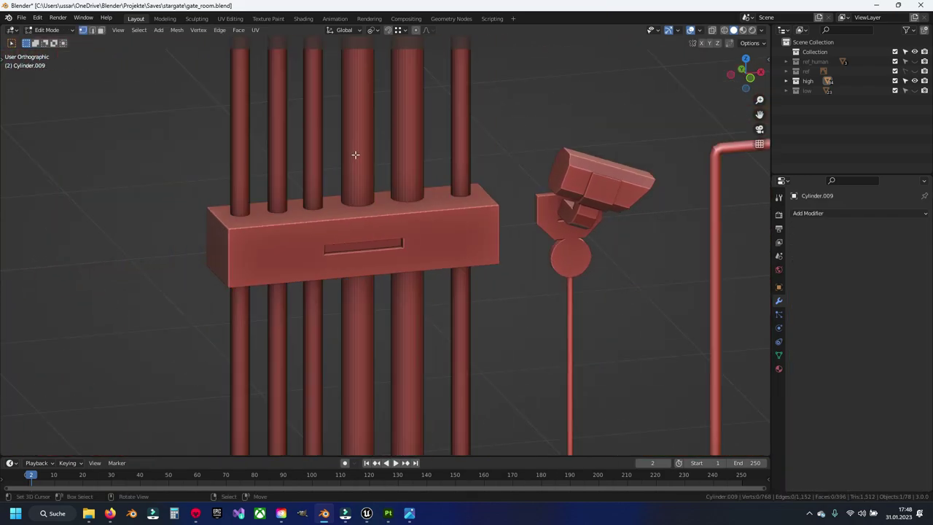
{"action": "scroll", "coordinate": [371, 264], "scroll_direction": "up", "scroll_amount": 3}
{"action": "key", "text": "Tab"}
{"action": "scroll", "coordinate": [374, 141], "scroll_direction": "down", "scroll_amount": 3}
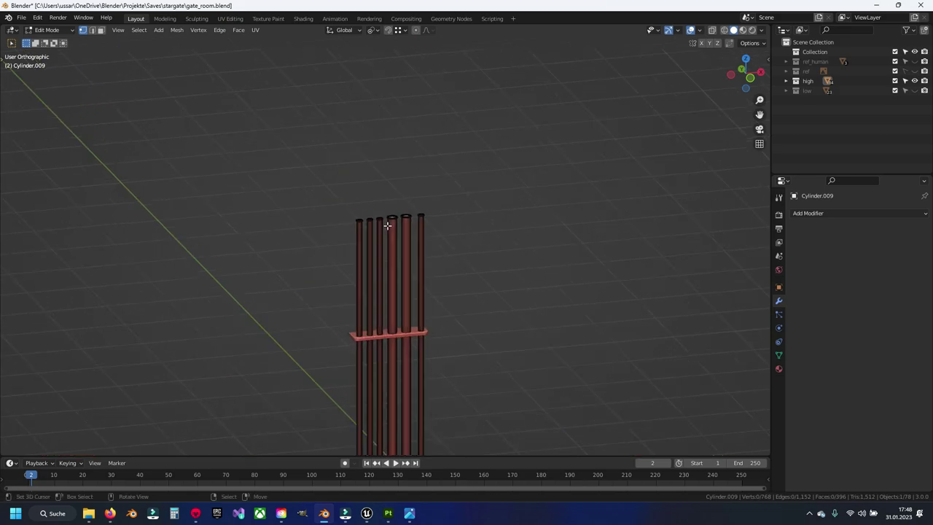
{"action": "scroll", "coordinate": [387, 223], "scroll_direction": "up", "scroll_amount": 4}
{"action": "scroll", "coordinate": [399, 225], "scroll_direction": "down", "scroll_amount": 3}
{"action": "scroll", "coordinate": [437, 241], "scroll_direction": "up", "scroll_amount": 4}
{"action": "left_click", "coordinate": [447, 253]}
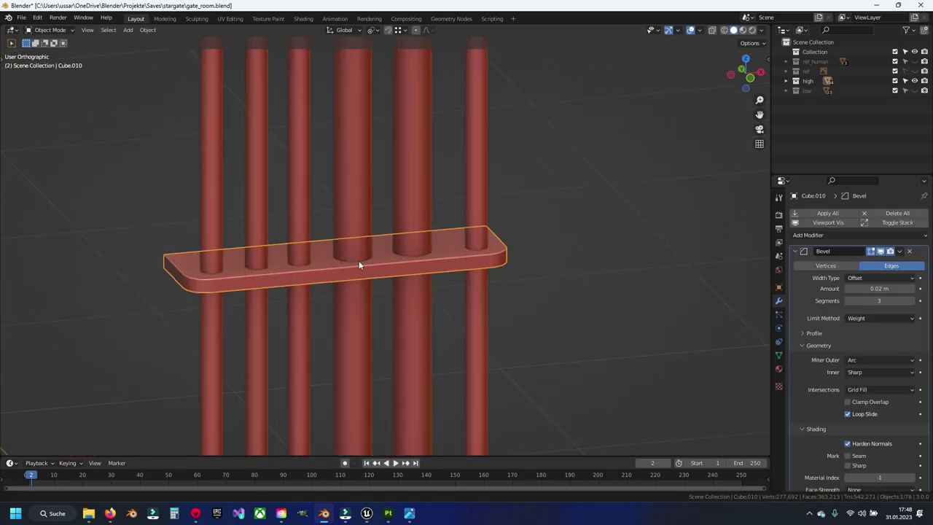
{"action": "scroll", "coordinate": [360, 262], "scroll_direction": "up", "scroll_amount": 2}
{"action": "key", "text": "Tab"}
{"action": "key", "text": "Tab"}
{"action": "scroll", "coordinate": [411, 260], "scroll_direction": "down", "scroll_amount": 2}
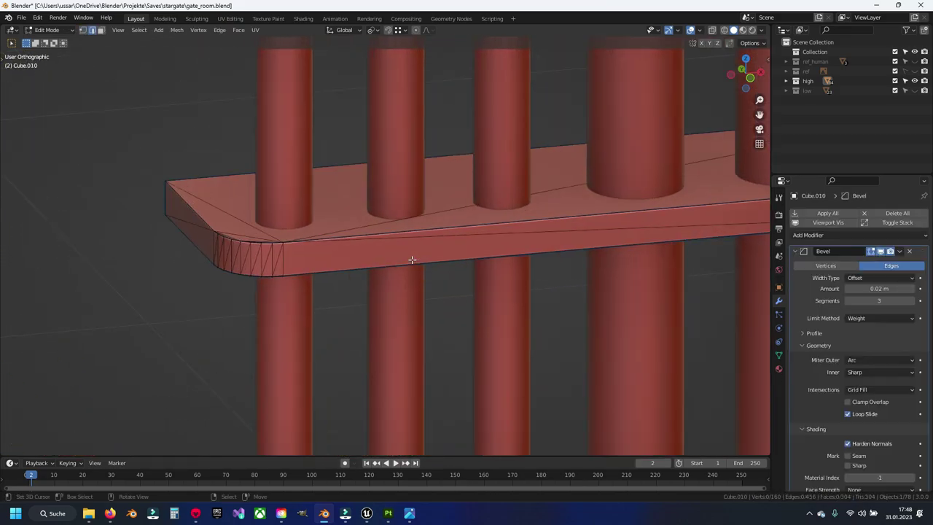
{"action": "scroll", "coordinate": [411, 260], "scroll_direction": "down", "scroll_amount": 3}
{"action": "scroll", "coordinate": [410, 259], "scroll_direction": "down", "scroll_amount": 3}
{"action": "scroll", "coordinate": [452, 146], "scroll_direction": "up", "scroll_amount": 1}
{"action": "scroll", "coordinate": [464, 320], "scroll_direction": "down", "scroll_amount": 3}
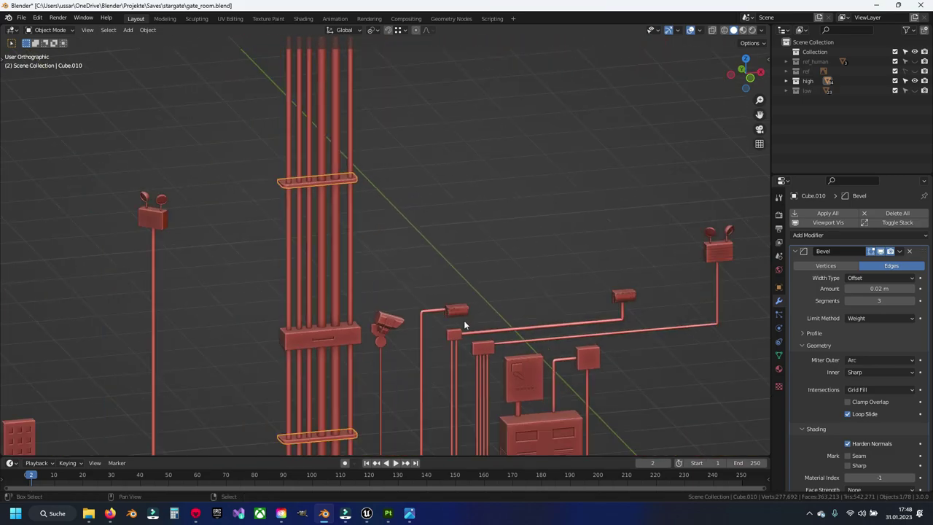
{"action": "scroll", "coordinate": [408, 252], "scroll_direction": "up", "scroll_amount": 3}
{"action": "scroll", "coordinate": [444, 230], "scroll_direction": "up", "scroll_amount": 2}
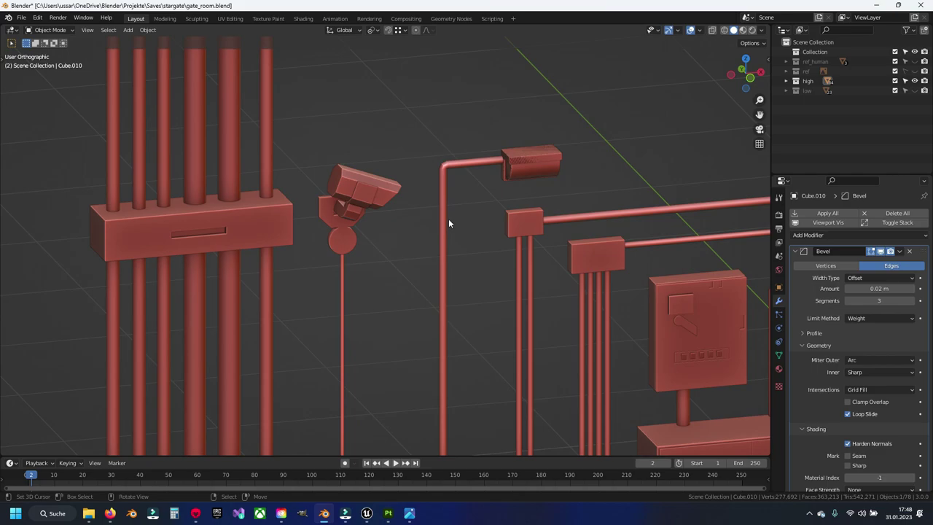
{"action": "scroll", "coordinate": [393, 207], "scroll_direction": "down", "scroll_amount": 3}
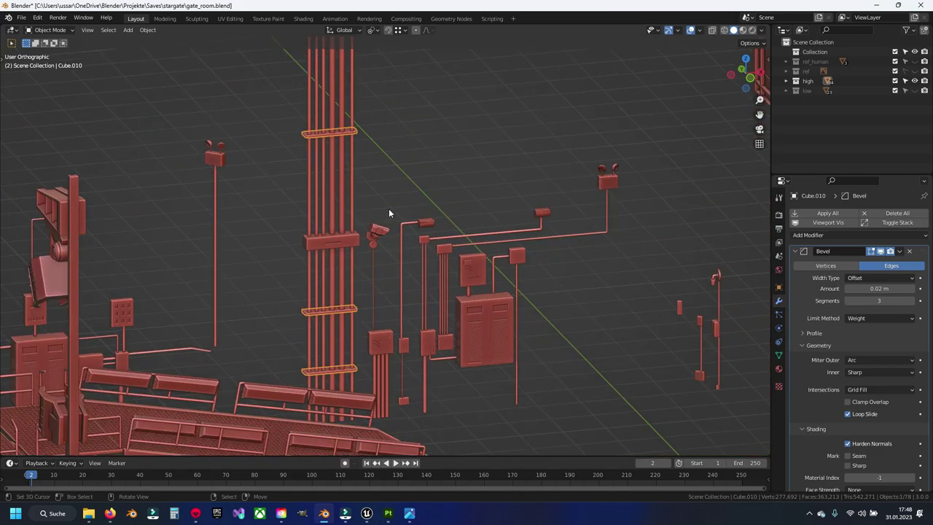
{"action": "scroll", "coordinate": [401, 208], "scroll_direction": "up", "scroll_amount": 1}
{"action": "scroll", "coordinate": [390, 187], "scroll_direction": "down", "scroll_amount": 1}
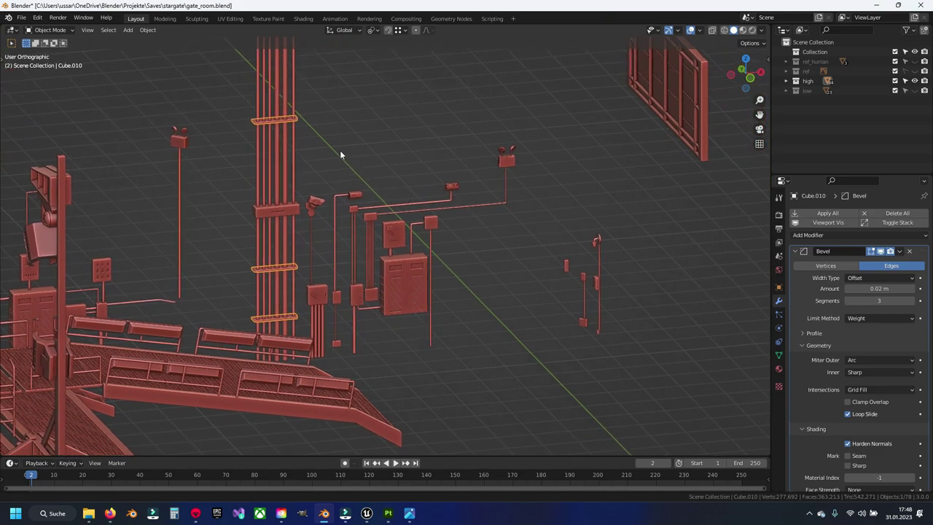
{"action": "scroll", "coordinate": [382, 215], "scroll_direction": "up", "scroll_amount": 3}
{"action": "key", "text": "m"}
- Create a hidden high_ready collection for the shelf brackets and move the pipe bundle into it
{"action": "left_click", "coordinate": [375, 148]}
{"action": "type", "text": "high_ready"}
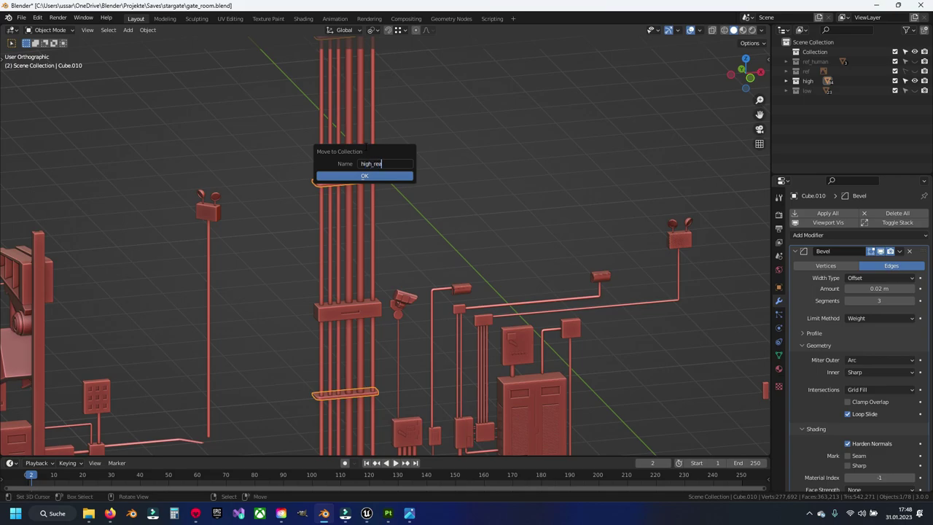
{"action": "left_click", "coordinate": [388, 178]}
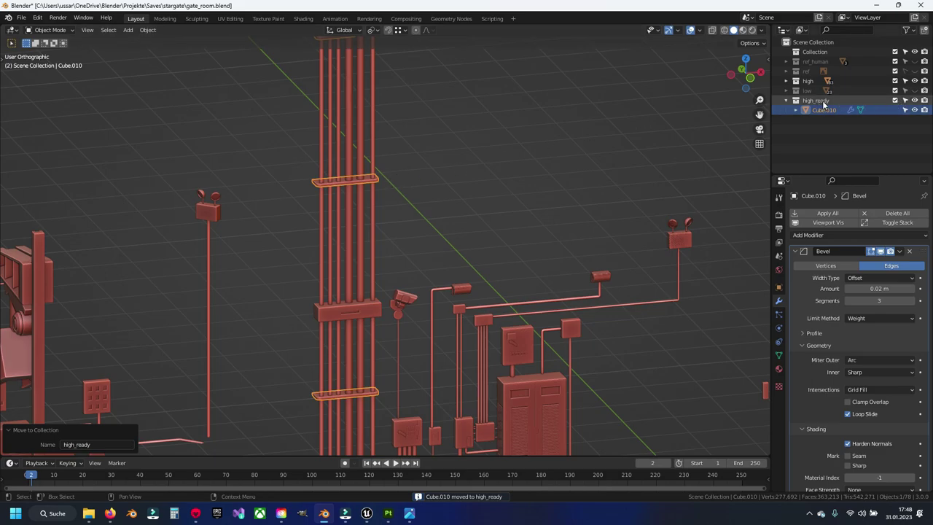
{"action": "left_click", "coordinate": [786, 100]}
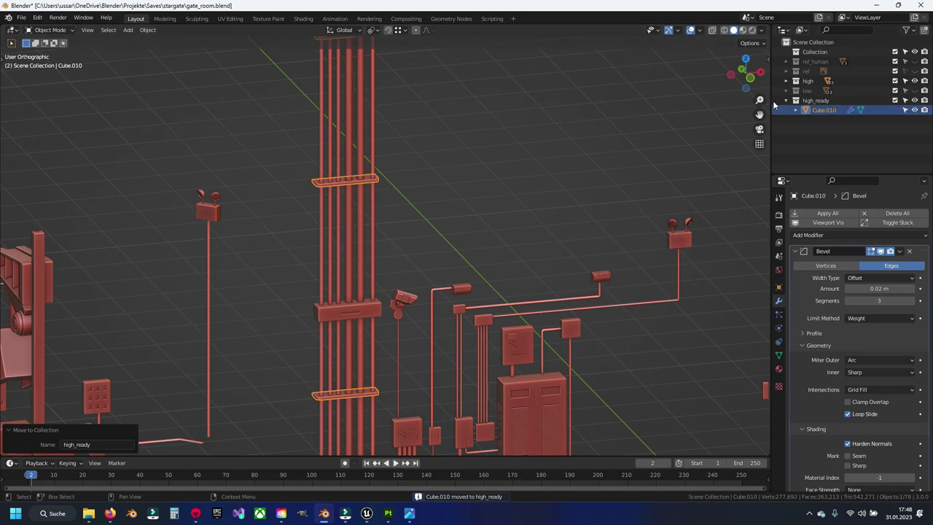
{"action": "left_click", "coordinate": [914, 100]}
{"action": "left_click", "coordinate": [337, 179]}
{"action": "key", "text": "m"}
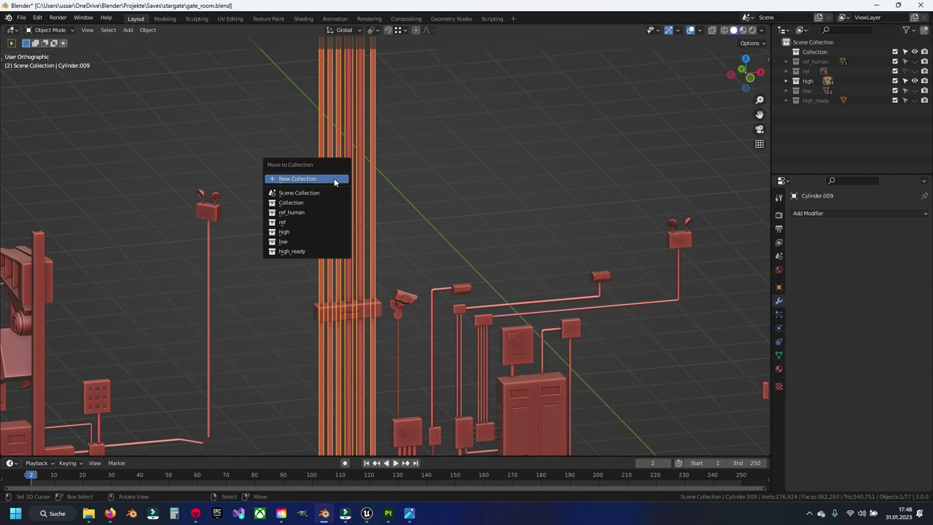
{"action": "left_click", "coordinate": [319, 251]}
- Move the box wrapping the pipes into the high_ready collection
{"action": "left_click", "coordinate": [351, 311]}
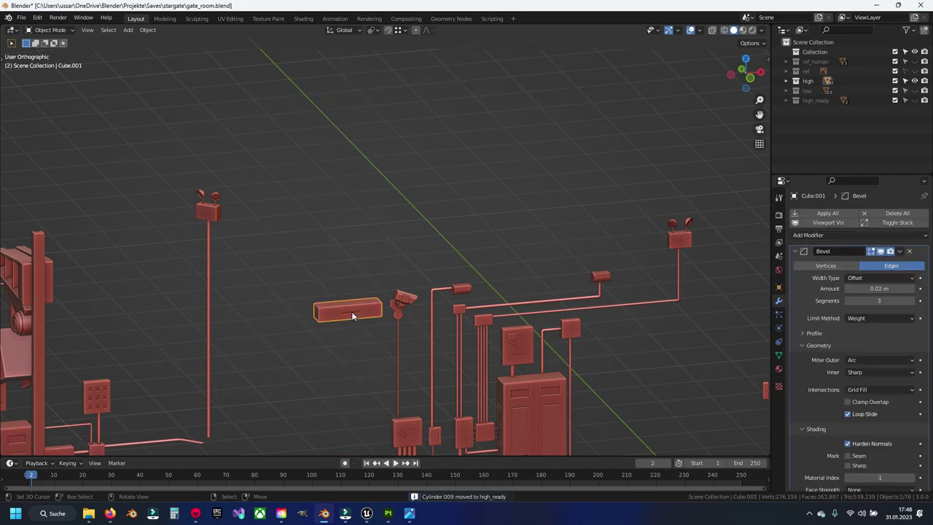
{"action": "key", "text": "m"}
{"action": "left_click", "coordinate": [350, 312]}
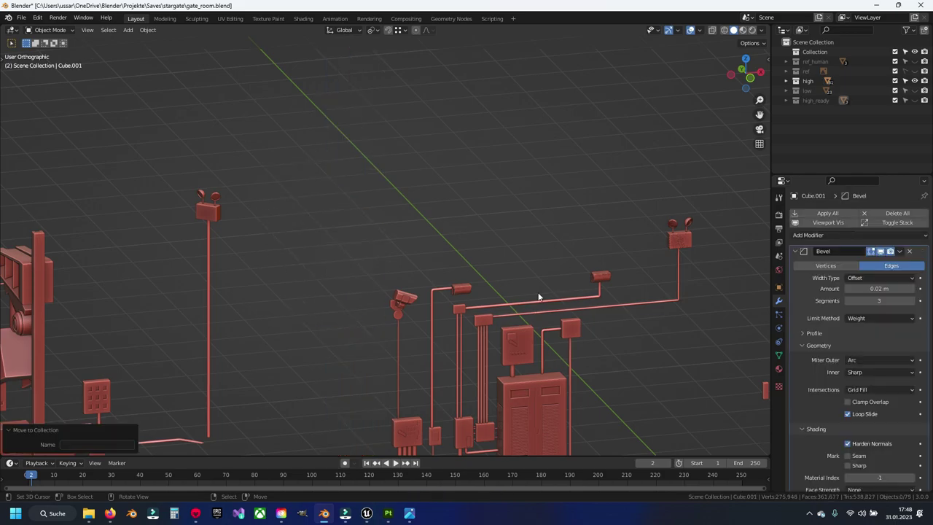
{"action": "scroll", "coordinate": [532, 277], "scroll_direction": "up", "scroll_amount": 1}
{"action": "scroll", "coordinate": [554, 226], "scroll_direction": "up", "scroll_amount": 4}
{"action": "scroll", "coordinate": [438, 218], "scroll_direction": "up", "scroll_amount": 2}
- Inspect the housing at the pipe's end and move it to the low collection
{"action": "left_click", "coordinate": [423, 234]}
{"action": "key", "text": "Tab"}
{"action": "scroll", "coordinate": [423, 234], "scroll_direction": "up", "scroll_amount": 2}
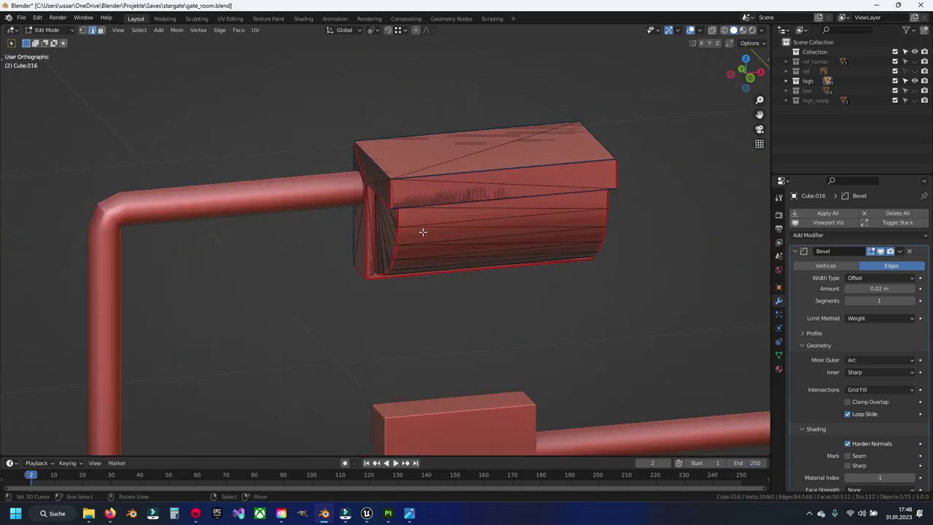
{"action": "scroll", "coordinate": [423, 232], "scroll_direction": "up", "scroll_amount": 2}
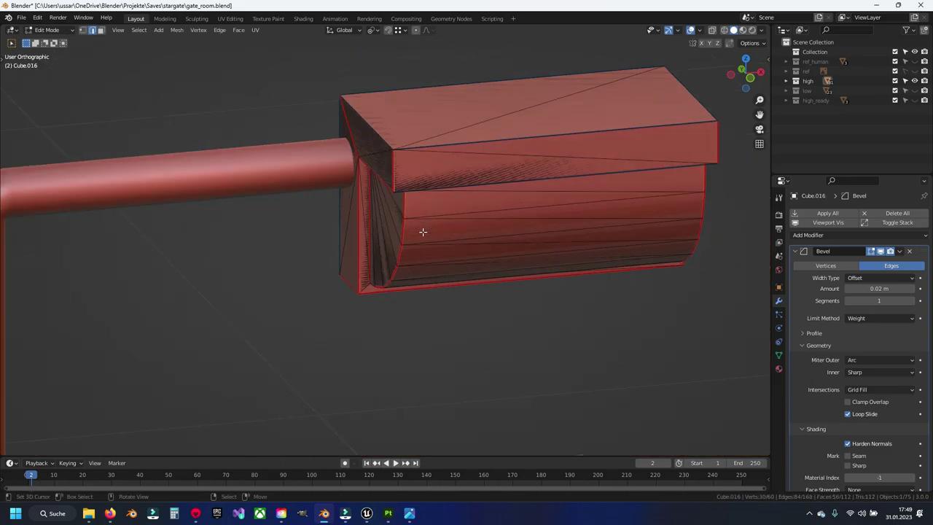
{"action": "scroll", "coordinate": [423, 232], "scroll_direction": "down", "scroll_amount": 1}
{"action": "scroll", "coordinate": [423, 231], "scroll_direction": "down", "scroll_amount": 2}
{"action": "key", "text": "Tab"}
{"action": "key", "text": "m"}
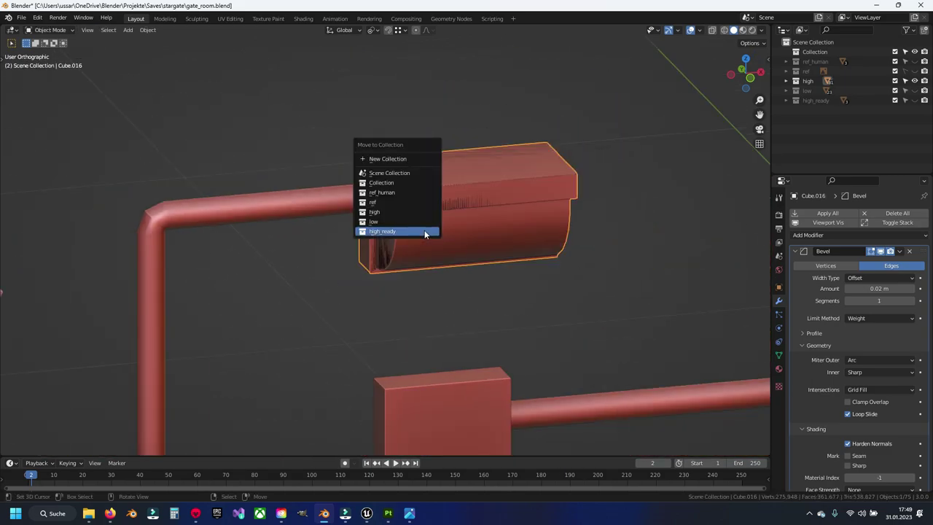
{"action": "left_click", "coordinate": [423, 222]}
- Check the second housing copy's mesh and send it to high_ready
{"action": "scroll", "coordinate": [422, 227], "scroll_direction": "down", "scroll_amount": 3}
{"action": "left_click", "coordinate": [416, 229]}
{"action": "scroll", "coordinate": [427, 234], "scroll_direction": "up", "scroll_amount": 3}
{"action": "key", "text": "Tab"}
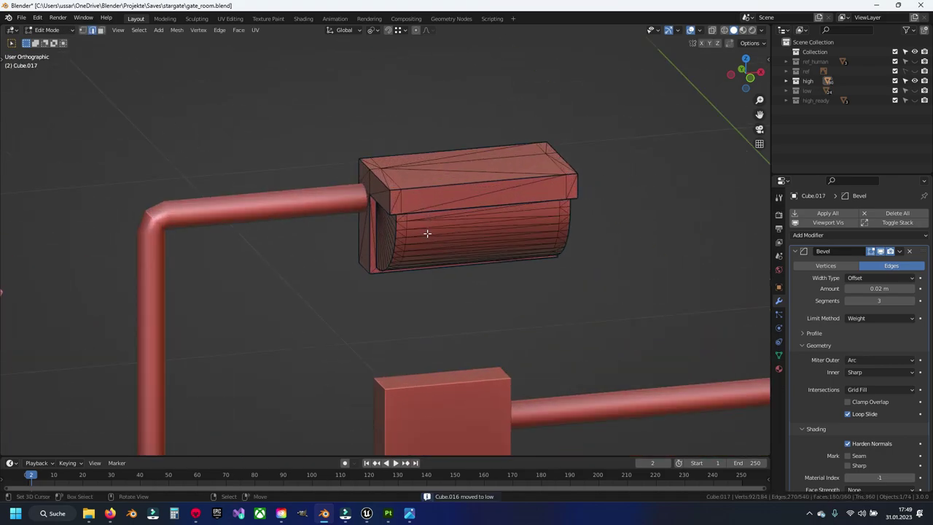
{"action": "key", "text": "Tab"}
{"action": "key", "text": "m"}
{"action": "left_click", "coordinate": [427, 244]}
{"action": "scroll", "coordinate": [444, 237], "scroll_direction": "down", "scroll_amount": 2}
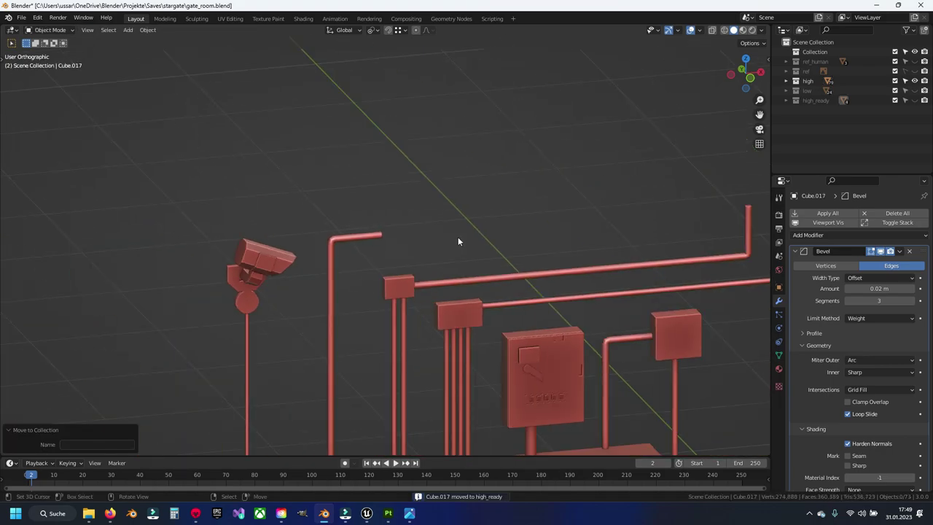
{"action": "scroll", "coordinate": [445, 232], "scroll_direction": "down", "scroll_amount": 2}
- Frame and inspect the two-lamp box, then move it to the low collection
{"action": "left_click", "coordinate": [401, 239]}
{"action": "key", "text": "KP_Decimal"}
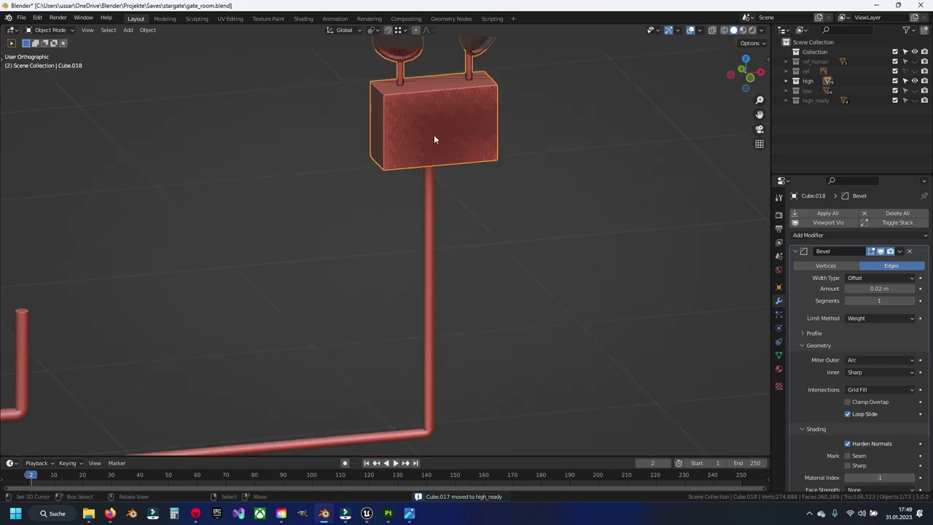
{"action": "key", "text": "Tab"}
{"action": "middle_click_drag", "start_coordinate": [402, 242], "coordinate": [395, 285]}
{"action": "key", "text": "Tab"}
{"action": "key", "text": "m"}
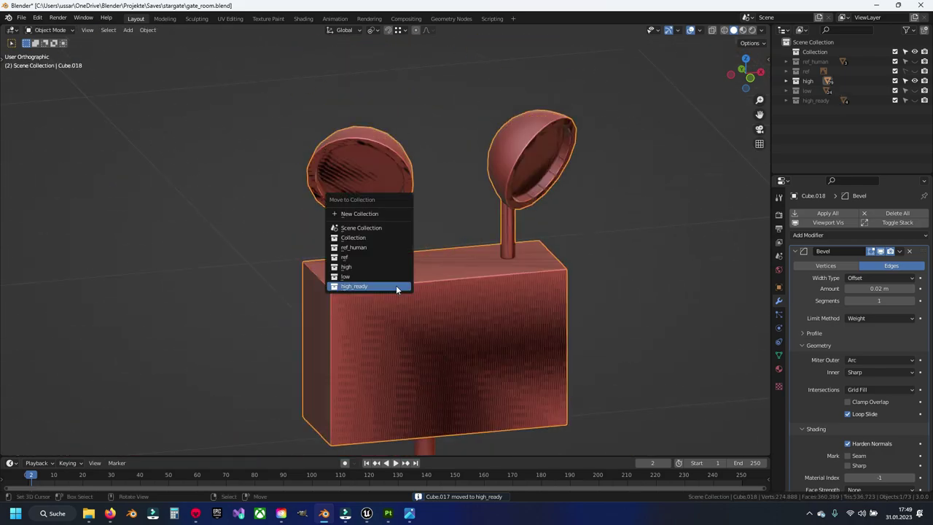
{"action": "left_click", "coordinate": [396, 285]}
- Send the other copy of the lamp box to high_ready
{"action": "left_click", "coordinate": [397, 275]}
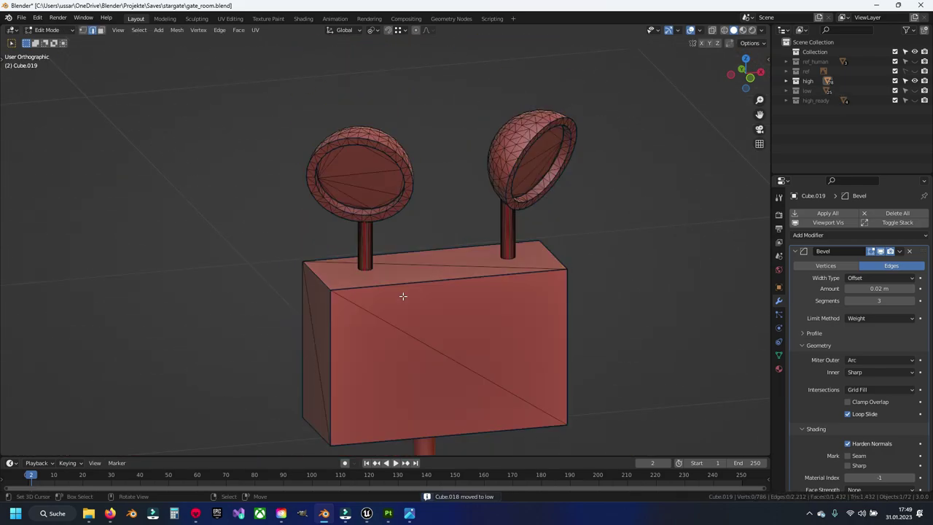
{"action": "scroll", "coordinate": [403, 295], "scroll_direction": "up", "scroll_amount": 3}
{"action": "key", "text": "m"}
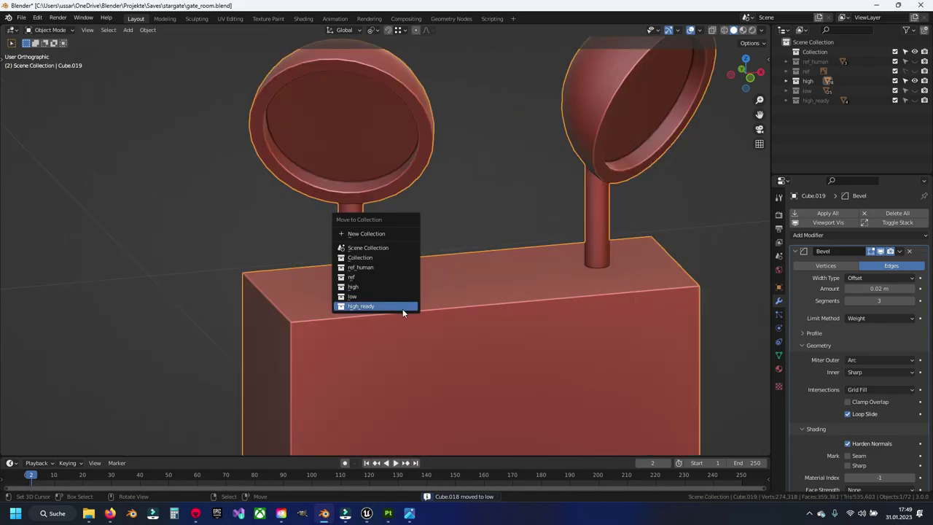
{"action": "left_click", "coordinate": [402, 306]}
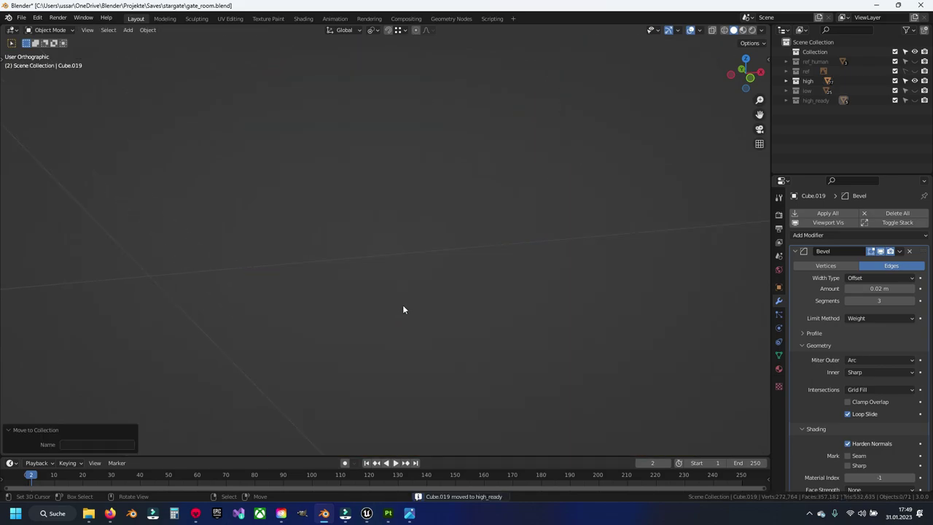
{"action": "scroll", "coordinate": [403, 307], "scroll_direction": "down", "scroll_amount": 2}
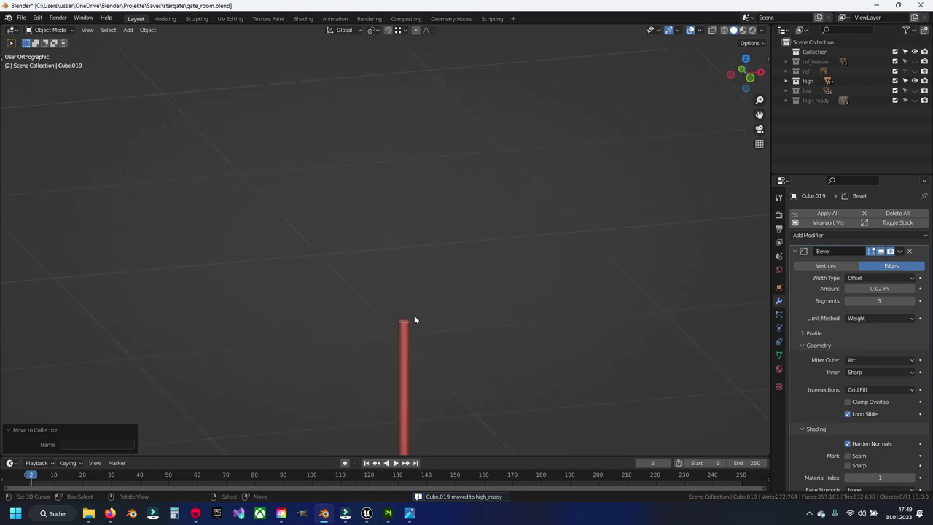
{"action": "scroll", "coordinate": [414, 315], "scroll_direction": "down", "scroll_amount": 3}
{"action": "scroll", "coordinate": [363, 332], "scroll_direction": "down", "scroll_amount": 3}
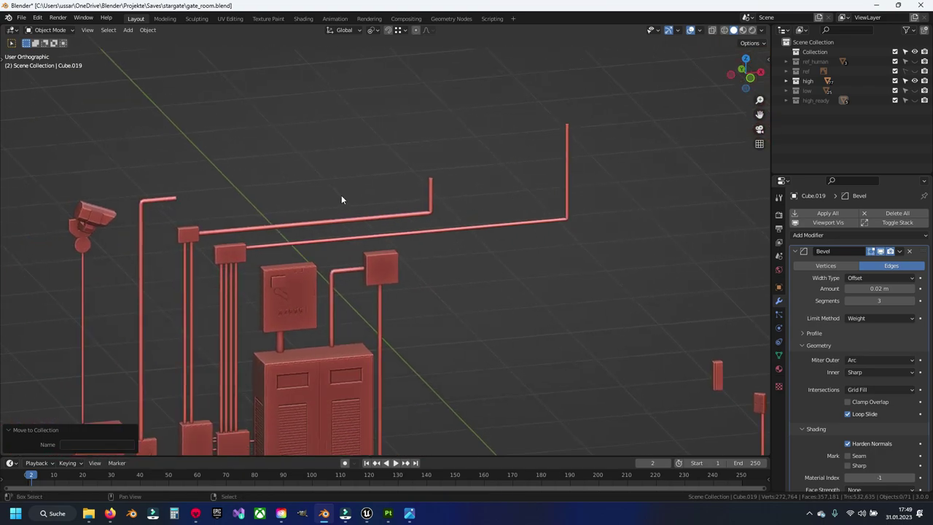
- Move the large double-door cabinet Cube.014 into the high_ready collection
{"action": "middle_click_drag", "start_coordinate": [341, 195], "coordinate": [583, 192], "text": "shift"}
{"action": "scroll", "coordinate": [430, 113], "scroll_direction": "up", "scroll_amount": 2}
{"action": "middle_click_drag", "start_coordinate": [427, 122], "coordinate": [424, 292], "text": "shift"}
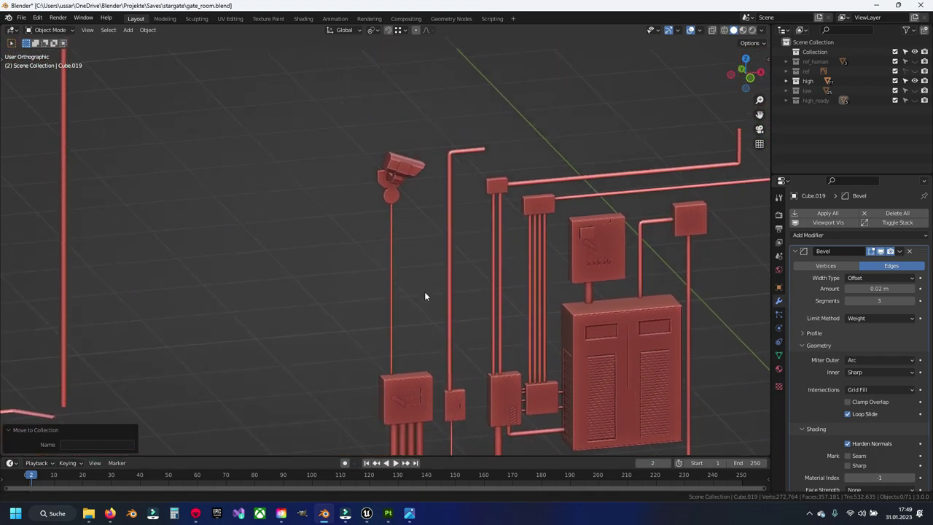
{"action": "middle_click_drag", "start_coordinate": [440, 234], "coordinate": [360, 206], "text": "shift"}
{"action": "scroll", "coordinate": [423, 204], "scroll_direction": "up", "scroll_amount": 5}
{"action": "middle_click_drag", "start_coordinate": [486, 197], "coordinate": [361, 216], "text": "shift"}
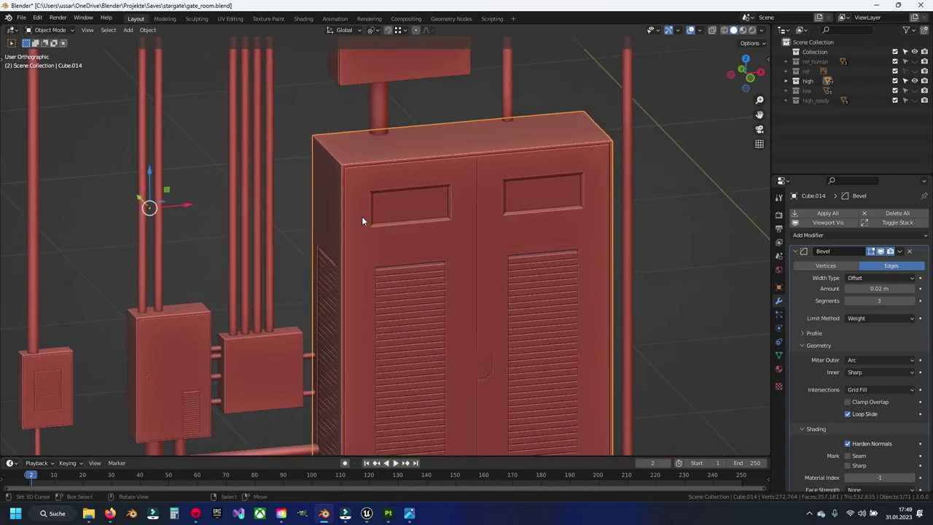
{"action": "left_click", "coordinate": [362, 216]}
{"action": "key", "text": "m"}
{"action": "left_click", "coordinate": [362, 216]}
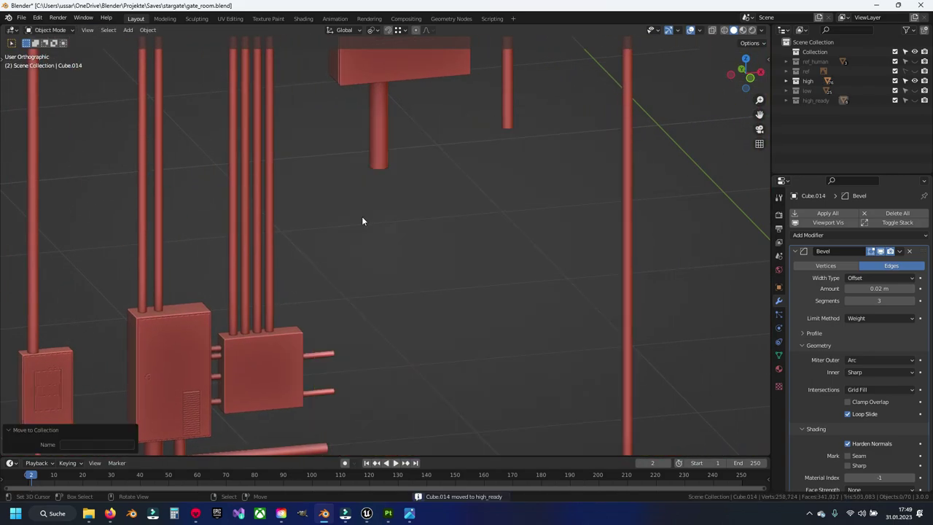
{"action": "scroll", "coordinate": [495, 200], "scroll_direction": "down", "scroll_amount": 3}
{"action": "middle_click_drag", "start_coordinate": [496, 199], "coordinate": [483, 213], "text": "shift"}
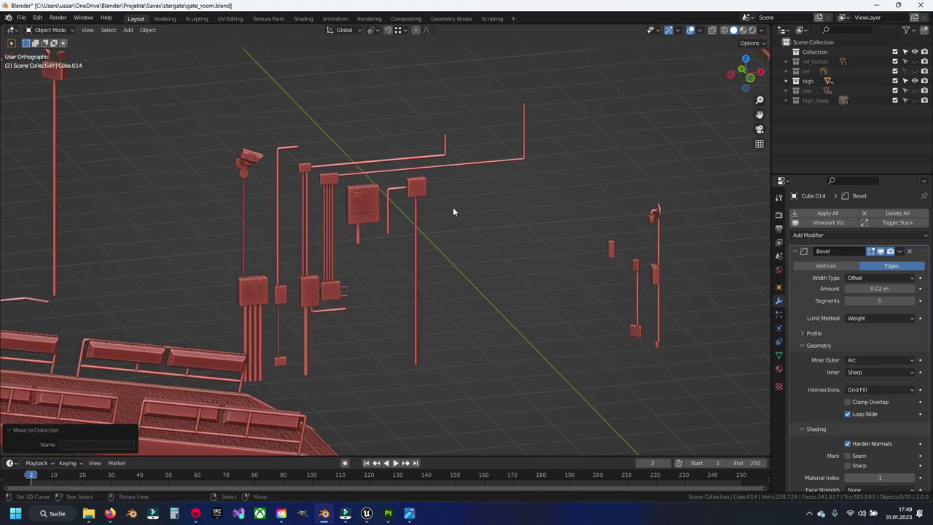
- Bring the security camera on its pole into view and select its housing block
{"action": "scroll", "coordinate": [453, 211], "scroll_direction": "up", "scroll_amount": 2}
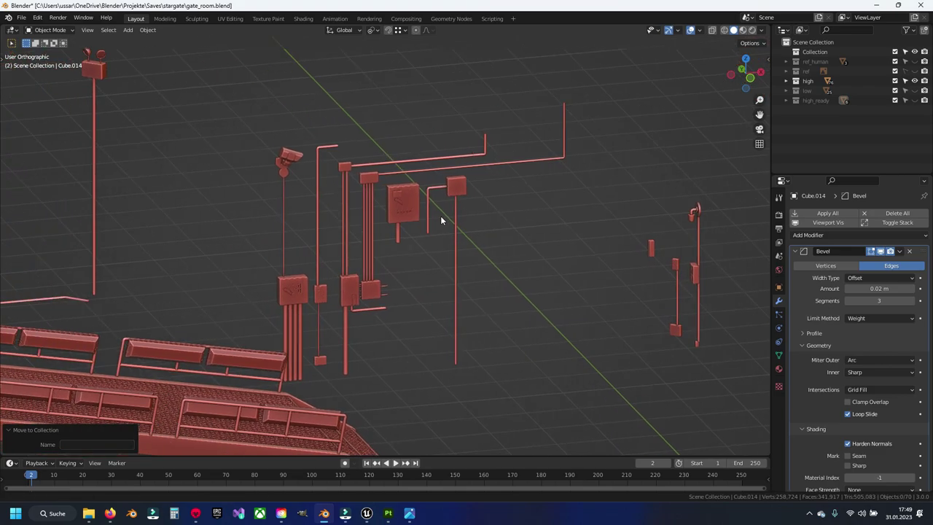
{"action": "scroll", "coordinate": [440, 216], "scroll_direction": "up", "scroll_amount": 4}
{"action": "middle_click_drag", "start_coordinate": [441, 141], "coordinate": [395, 256], "text": "shift"}
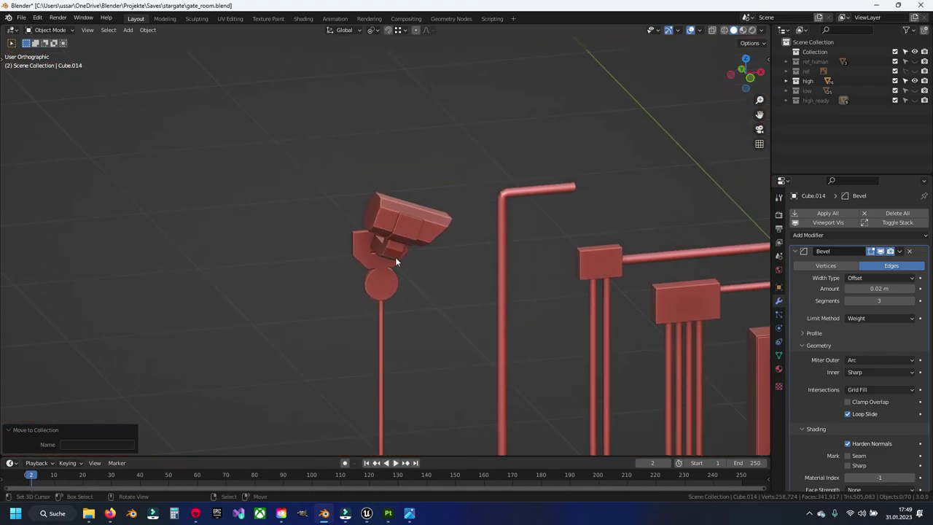
{"action": "left_click", "coordinate": [395, 257]}
{"action": "scroll", "coordinate": [413, 212], "scroll_direction": "up", "scroll_amount": 3}
{"action": "scroll", "coordinate": [413, 212], "scroll_direction": "up", "scroll_amount": 5}
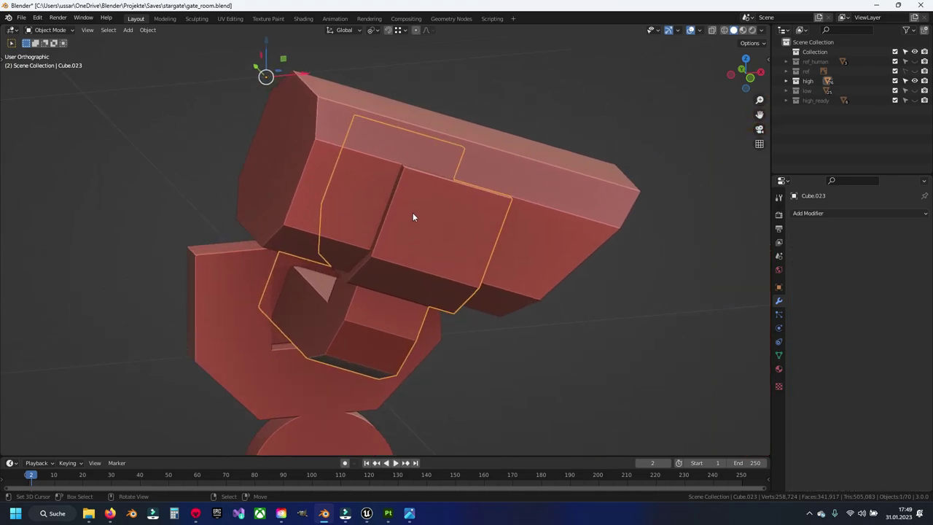
{"action": "left_click", "coordinate": [402, 167]}
{"action": "scroll", "coordinate": [438, 175], "scroll_direction": "down", "scroll_amount": 4}
{"action": "mouse_move", "coordinate": [486, 179]}
{"action": "middle_mouse_down"}
{"action": "mouse_move", "coordinate": [372, 193]}
{"action": "mouse_move", "coordinate": [437, 198]}
{"action": "mouse_move", "coordinate": [487, 221]}
{"action": "mouse_move", "coordinate": [475, 226]}
{"action": "middle_mouse_up"}
- Select the camera housing's sharp edges in Edit Mode and browse the modifier list
{"action": "key", "text": "Tab"}
{"action": "scroll", "coordinate": [435, 202], "scroll_direction": "up", "scroll_amount": 2}
{"action": "scroll", "coordinate": [471, 210], "scroll_direction": "up", "scroll_amount": 3}
{"action": "key", "text": "q"}
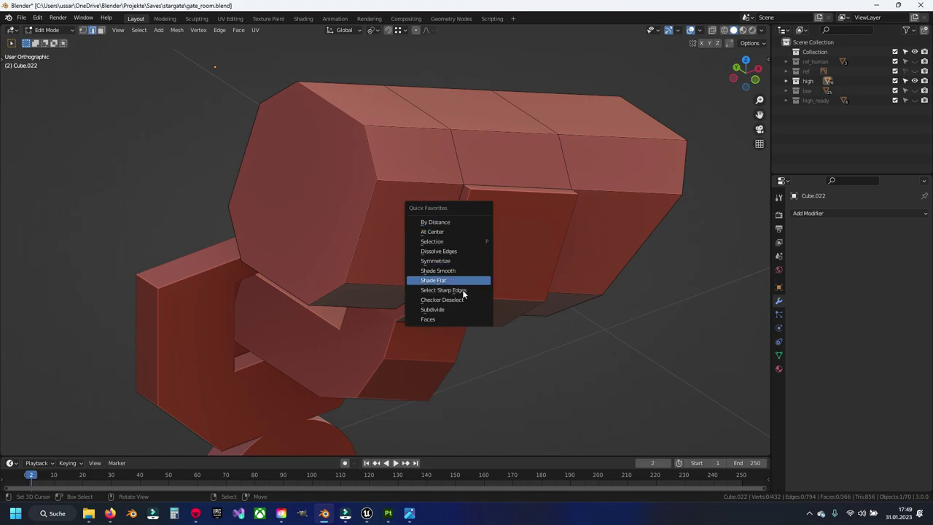
{"action": "left_click", "coordinate": [464, 288]}
{"action": "left_click", "coordinate": [829, 212]}
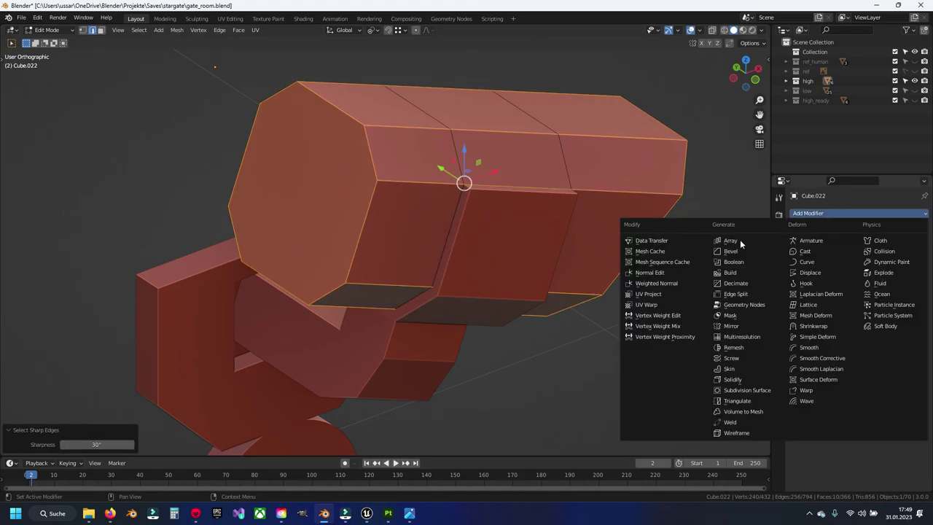
{"action": "key", "text": "Tab"}
{"action": "scroll", "coordinate": [360, 302], "scroll_direction": "down", "scroll_amount": 2}
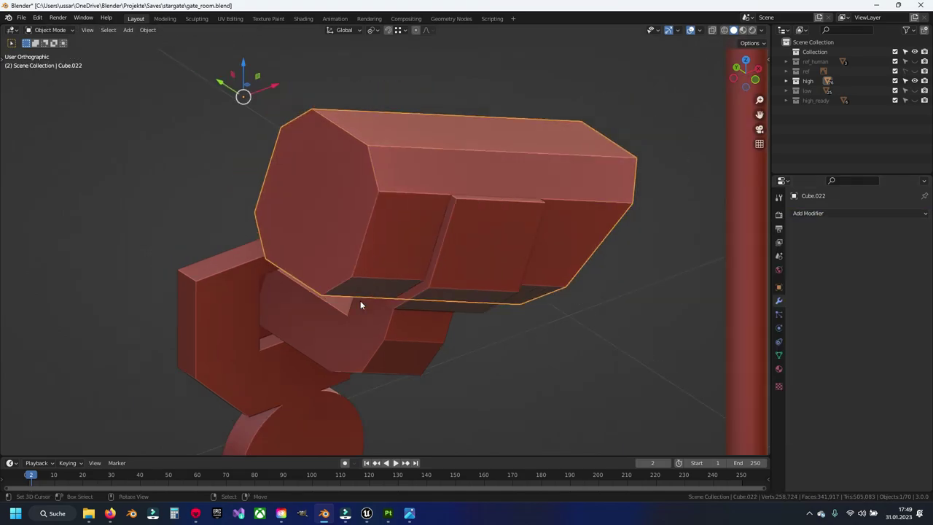
{"action": "scroll", "coordinate": [360, 302], "scroll_direction": "down", "scroll_amount": 4}
- Select the camera disc, pole and head block, with the housing Cube.023 active
{"action": "middle_click_drag", "start_coordinate": [366, 338], "coordinate": [379, 254]}
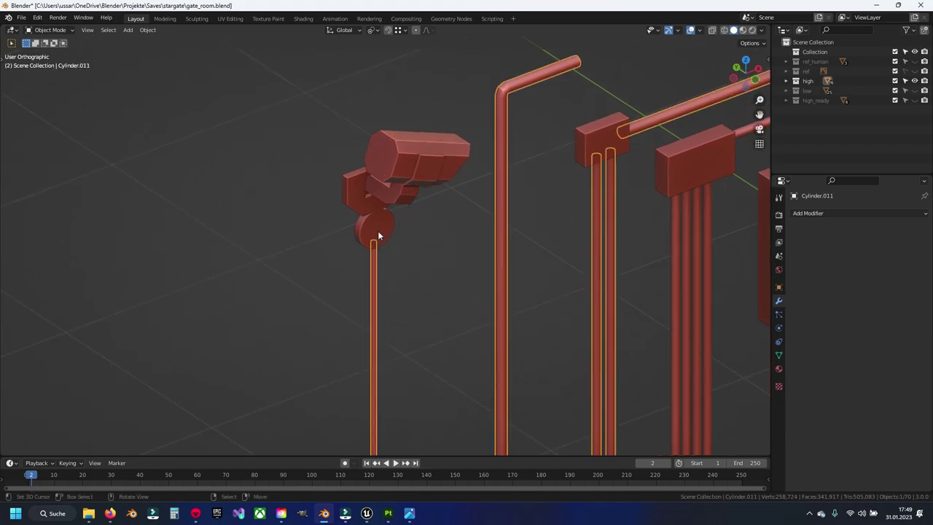
{"action": "left_click", "coordinate": [378, 231]}
{"action": "left_click", "coordinate": [374, 269], "text": "shift"}
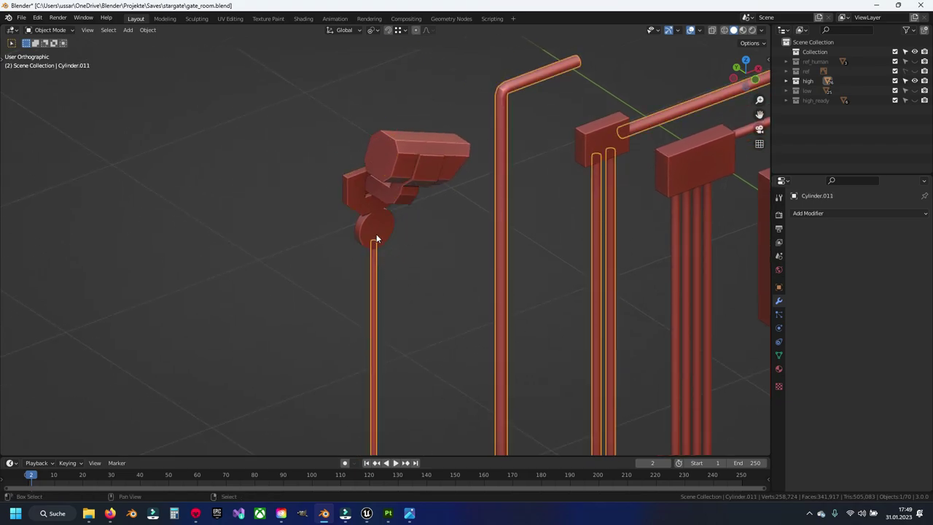
{"action": "left_click", "coordinate": [404, 160], "text": "shift"}
{"action": "left_click", "coordinate": [429, 175], "text": "shift"}
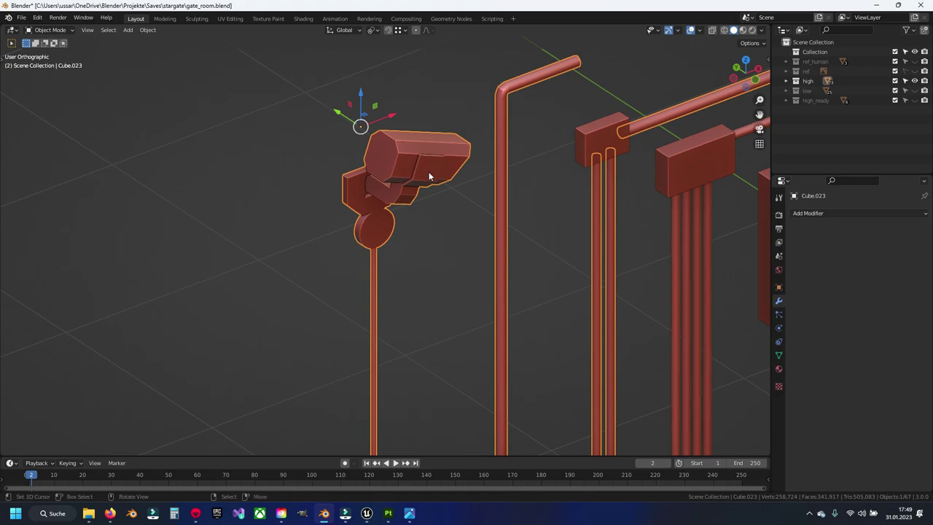
- Join the camera parts and undo an accidental selection of the box handle
{"action": "key", "text": "KP_Decimal"}
{"action": "left_click", "coordinate": [399, 283]}
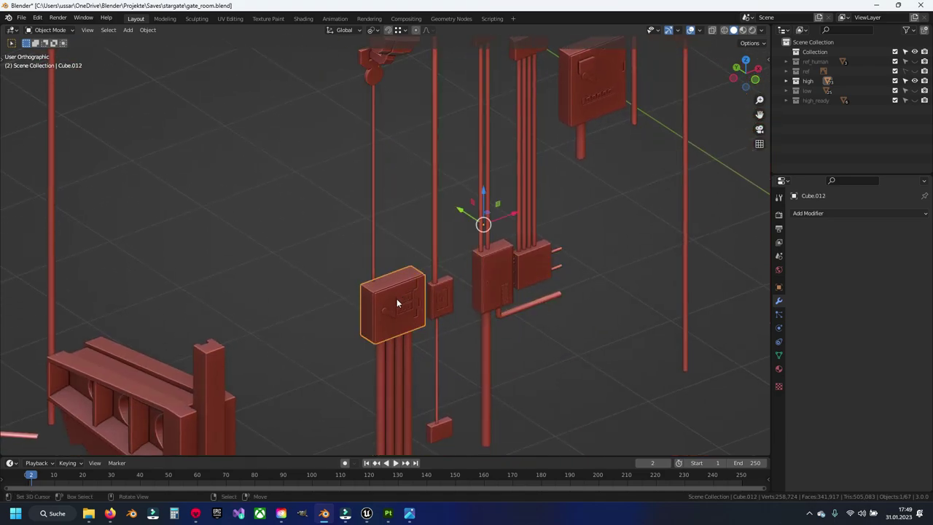
{"action": "left_click", "coordinate": [388, 312]}
{"action": "key", "text": "ctrl+z"}
{"action": "key", "text": "ctrl+z"}
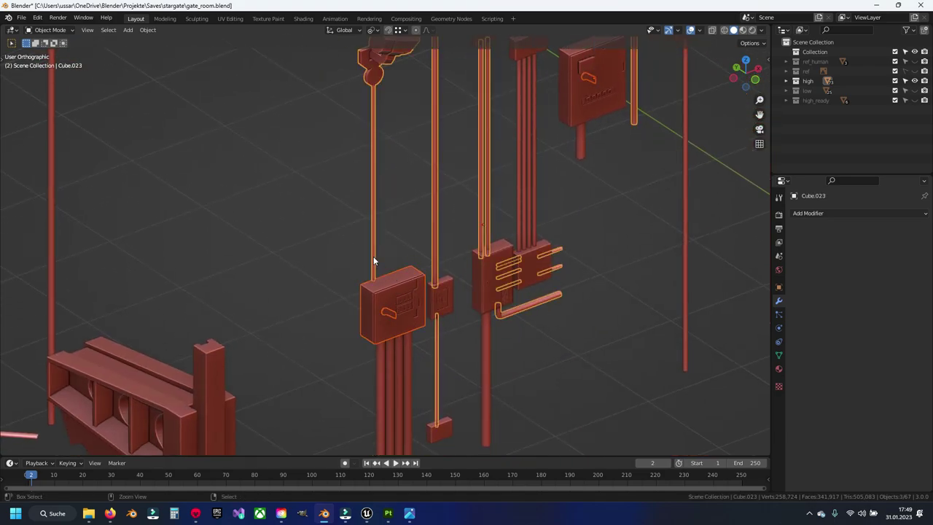
{"action": "key", "text": "ctrl+z"}
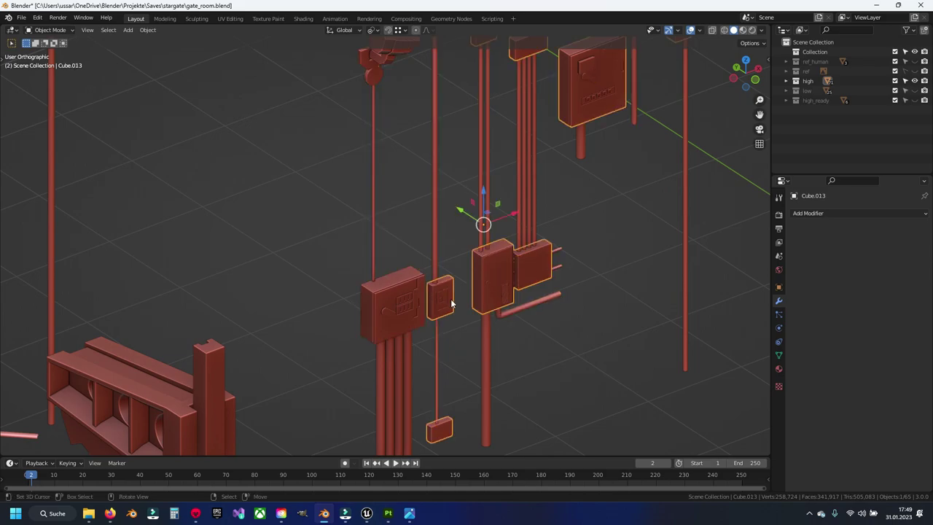
{"action": "key", "text": "ctrl+shift+z"}
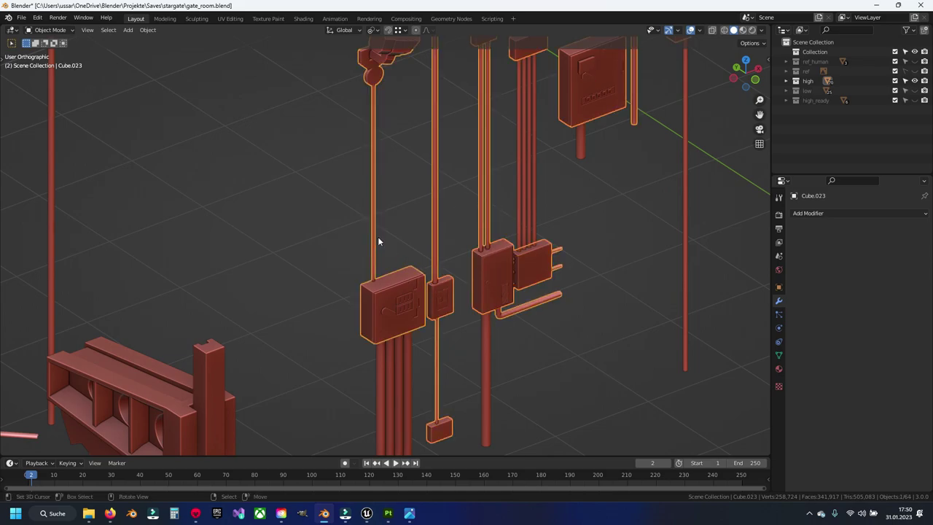
- Join the four-pipe array, short pipe and tall right pipe into the box's pipe set
{"action": "middle_click_drag", "start_coordinate": [581, 126], "coordinate": [379, 331], "text": "shift"}
{"action": "scroll", "coordinate": [383, 333], "scroll_direction": "up", "scroll_amount": 2}
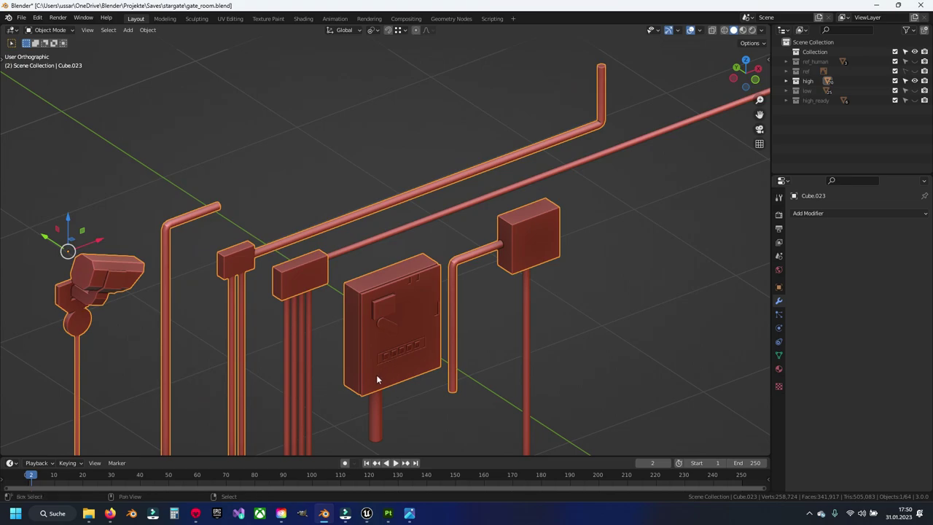
{"action": "middle_click_drag", "start_coordinate": [376, 374], "coordinate": [434, 229], "text": "shift"}
{"action": "left_click", "coordinate": [356, 273]}
{"action": "left_click", "coordinate": [433, 270]}
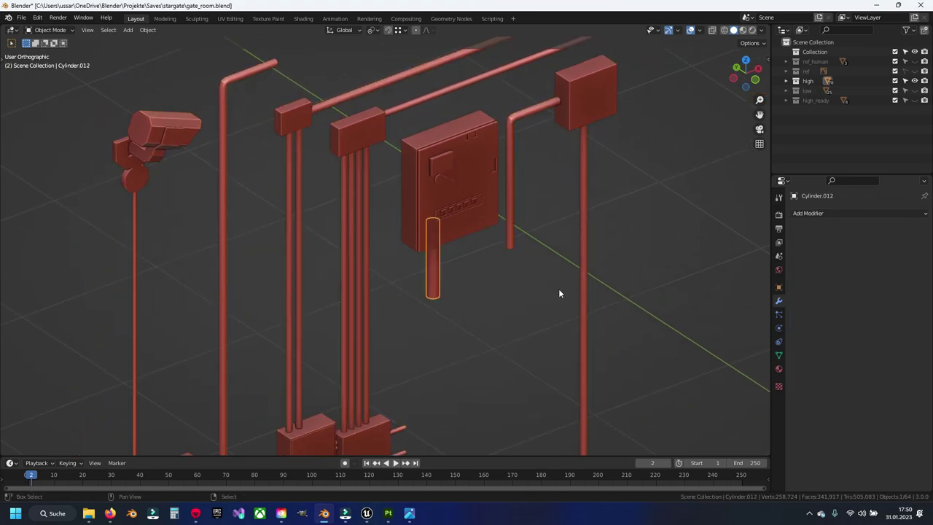
{"action": "left_click", "coordinate": [582, 266], "text": "shift"}
{"action": "left_click", "coordinate": [589, 102], "text": "shift"}
{"action": "key", "text": "ctrl+j"}
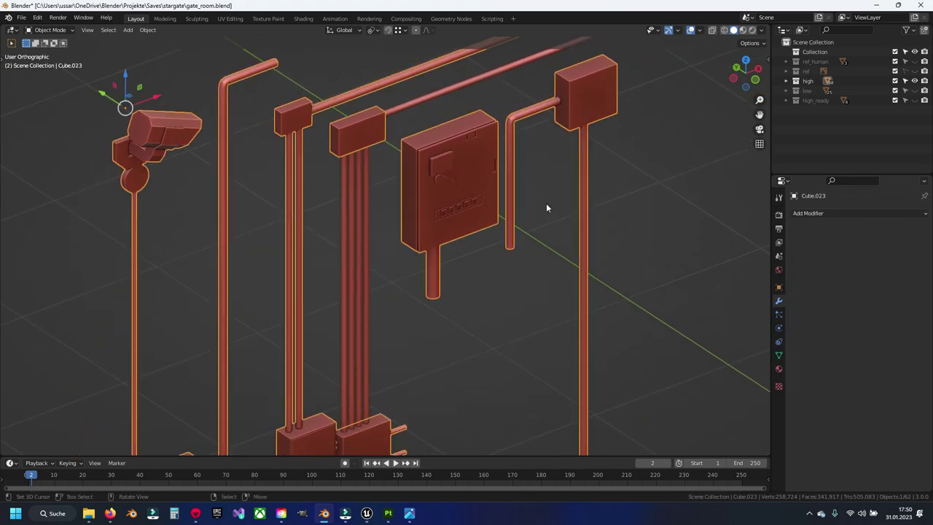
- Select the right-side small pipe set, vertical pipe and small pipe
{"action": "scroll", "coordinate": [510, 263], "scroll_direction": "down", "scroll_amount": 2}
{"action": "middle_click_drag", "start_coordinate": [469, 320], "coordinate": [394, 243], "text": "shift"}
{"action": "scroll", "coordinate": [394, 243], "scroll_direction": "down", "scroll_amount": 2}
{"action": "scroll", "coordinate": [393, 242], "scroll_direction": "down", "scroll_amount": 2}
{"action": "middle_click_drag", "start_coordinate": [383, 275], "coordinate": [494, 198], "text": "shift"}
{"action": "scroll", "coordinate": [494, 198], "scroll_direction": "up", "scroll_amount": 2}
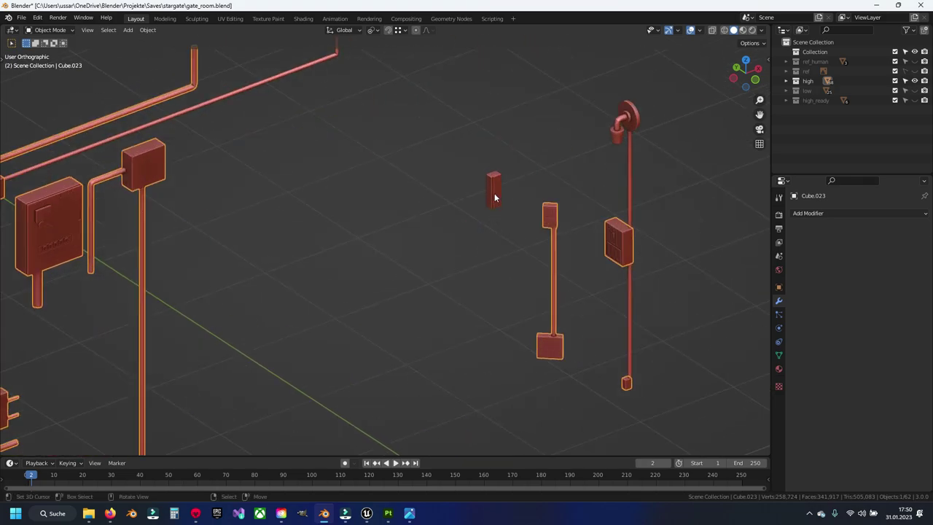
{"action": "left_click", "coordinate": [554, 217], "text": "shift"}
{"action": "scroll", "coordinate": [415, 248], "scroll_direction": "down", "scroll_amount": 3}
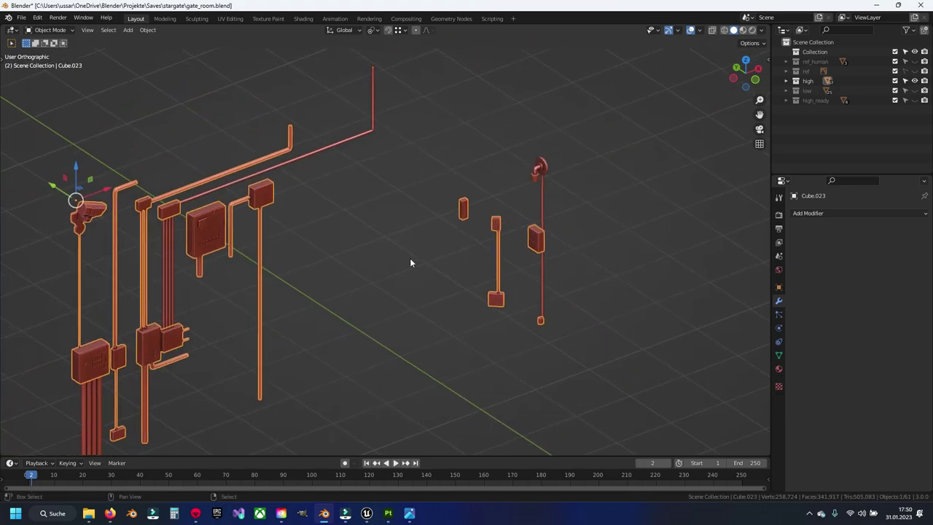
{"action": "left_click", "coordinate": [546, 174]}
{"action": "left_click", "coordinate": [495, 223], "text": "shift"}
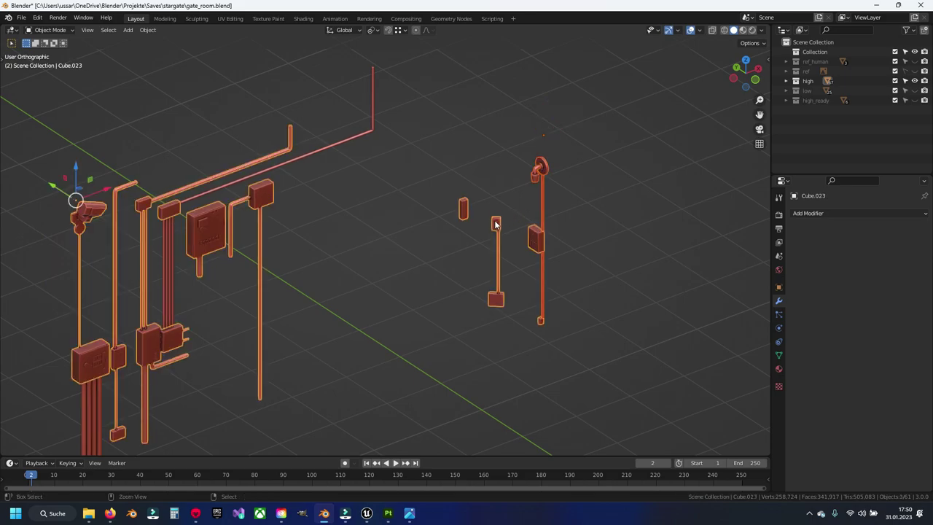
- Clear the selection and save gate_room.blend
{"action": "middle_click_drag", "start_coordinate": [353, 269], "coordinate": [481, 210], "text": "shift"}
{"action": "left_click", "coordinate": [481, 210]}
{"action": "key", "text": "ctrl+s"}
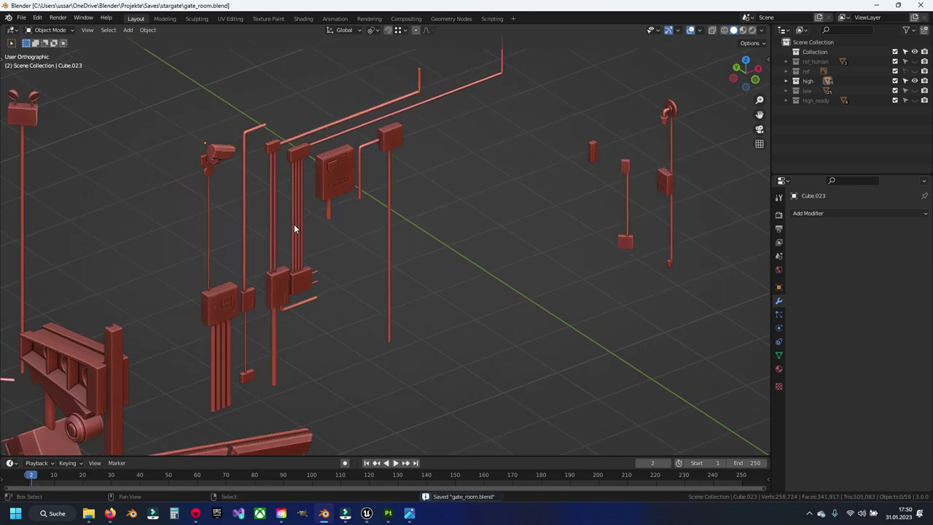
{"action": "middle_click_drag", "start_coordinate": [294, 224], "coordinate": [399, 223], "text": "shift"}
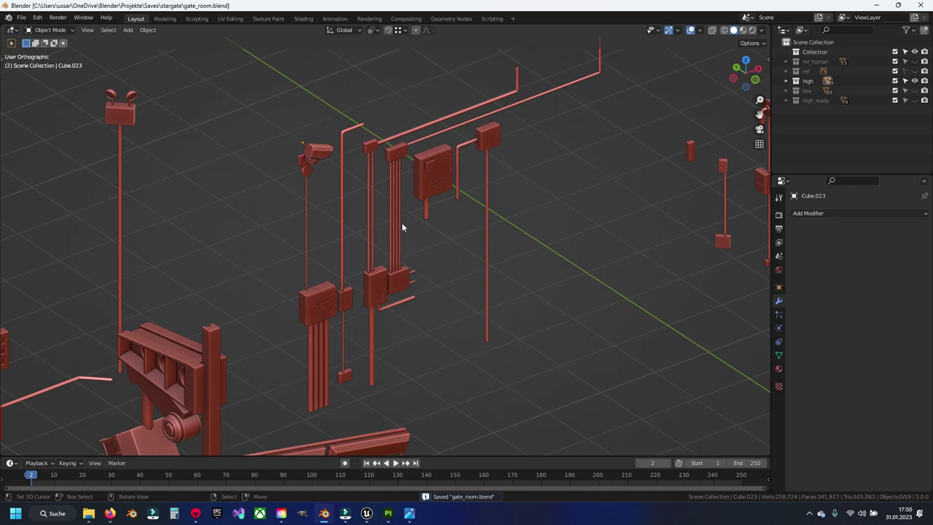
{"action": "scroll", "coordinate": [402, 226], "scroll_direction": "up", "scroll_amount": 2}
- Save the scene and apply the Array modifier on the four-pipe cable array
{"action": "scroll", "coordinate": [402, 226], "scroll_direction": "up", "scroll_amount": 2}
{"action": "left_click", "coordinate": [402, 175]}
{"action": "key", "text": "KP_Decimal"}
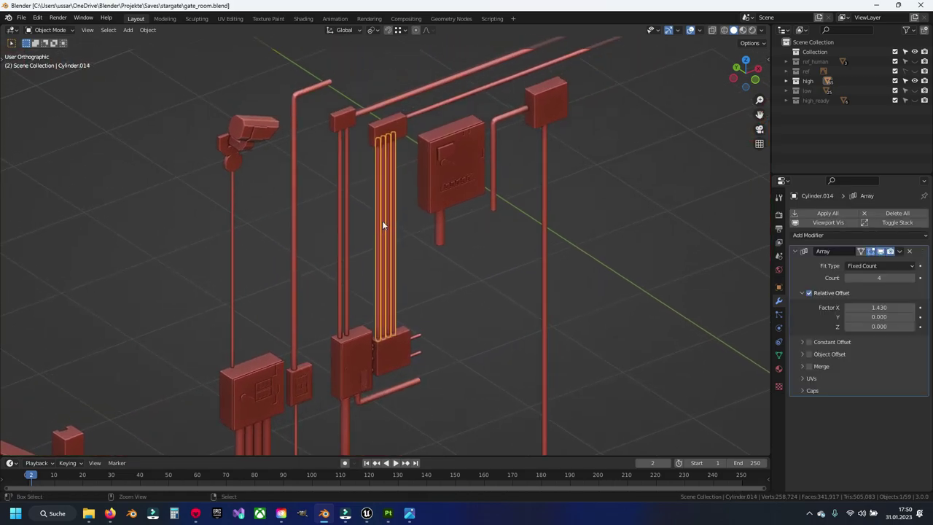
{"action": "scroll", "coordinate": [386, 212], "scroll_direction": "up", "scroll_amount": 2}
{"action": "key", "text": "ctrl+s"}
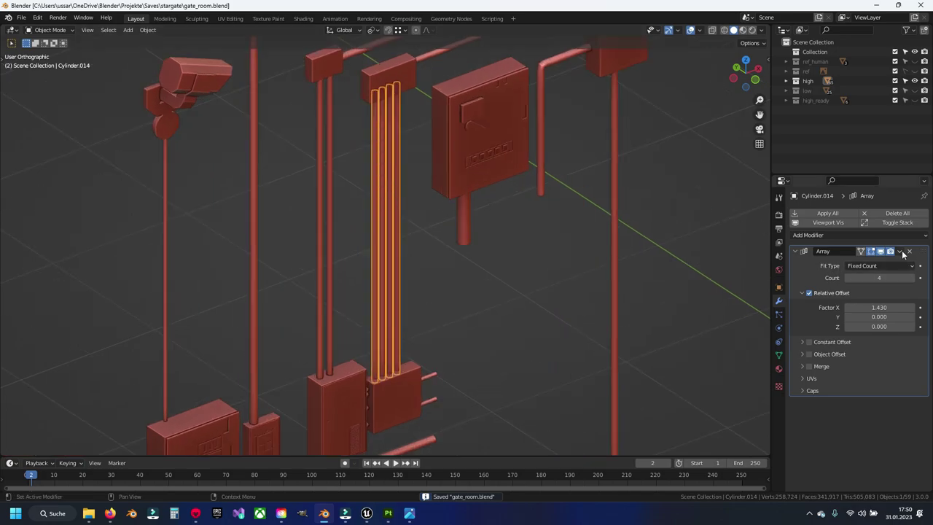
{"action": "left_click", "coordinate": [901, 251]}
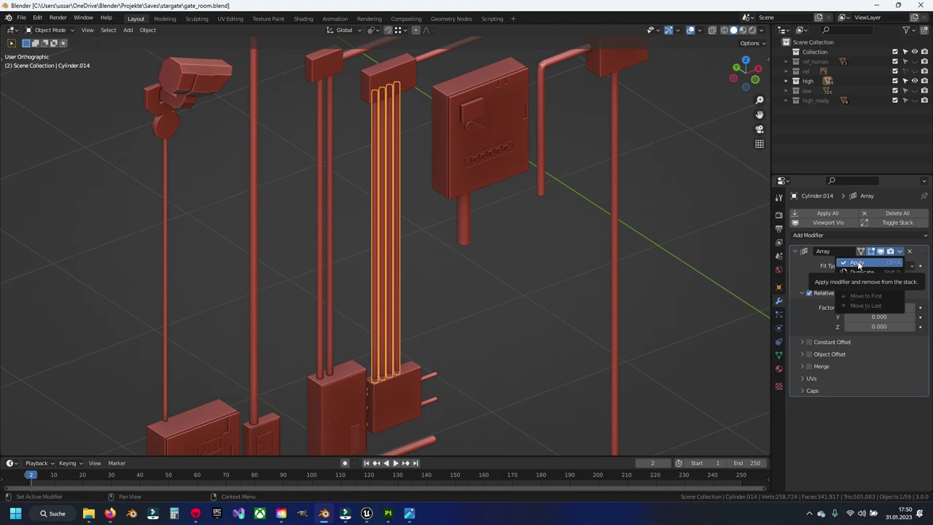
{"action": "left_click", "coordinate": [857, 262]}
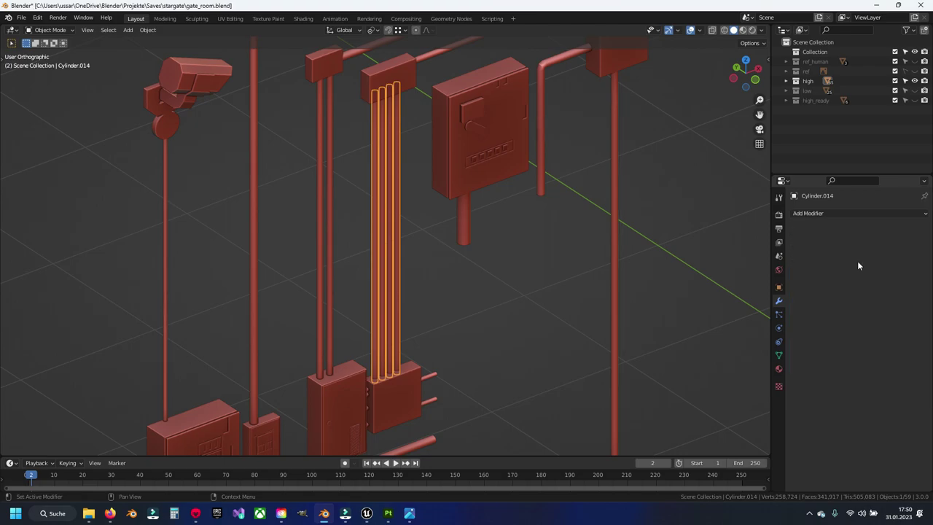
- Join the applied pipes into the cabinet mesh with Ctrl+J
{"action": "left_click", "coordinate": [482, 158], "text": "shift"}
{"action": "key", "text": "ctrl+j"}
{"action": "scroll", "coordinate": [510, 204], "scroll_direction": "down", "scroll_amount": 5}
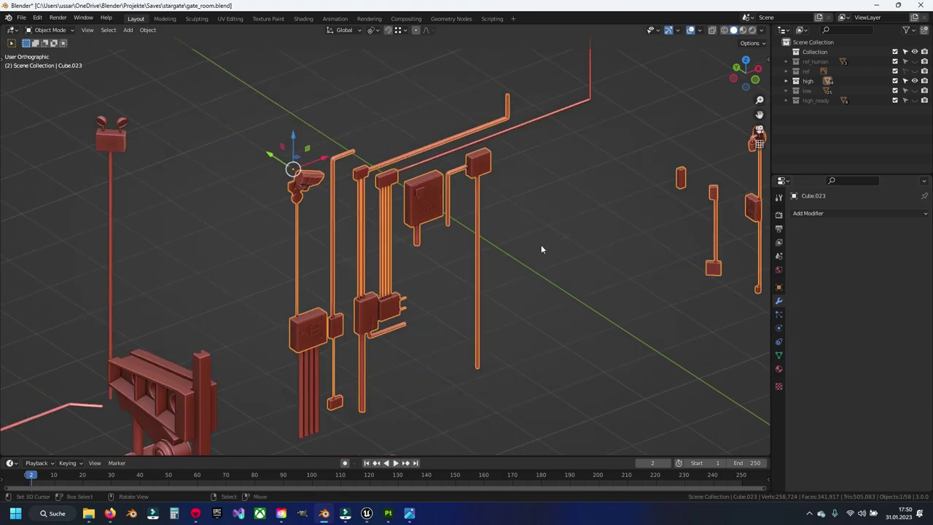
{"action": "middle_click_drag", "start_coordinate": [540, 244], "coordinate": [371, 312]}
{"action": "scroll", "coordinate": [371, 312], "scroll_direction": "up", "scroll_amount": 3}
{"action": "scroll", "coordinate": [371, 312], "scroll_direction": "up", "scroll_amount": 1}
- Apply the cable bundle's Array modifier and add the cabinet to the selection
{"action": "left_click", "coordinate": [311, 370]}
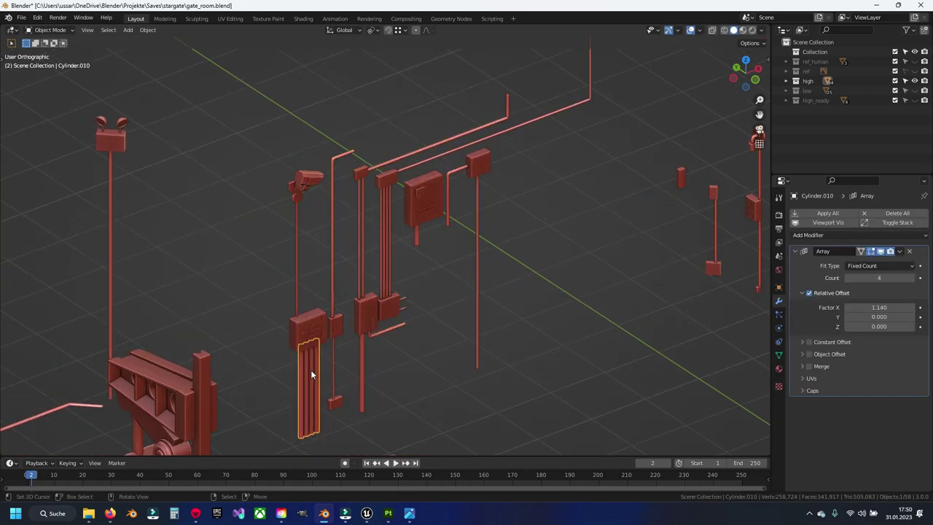
{"action": "left_click", "coordinate": [904, 235]}
{"action": "left_click", "coordinate": [857, 265]}
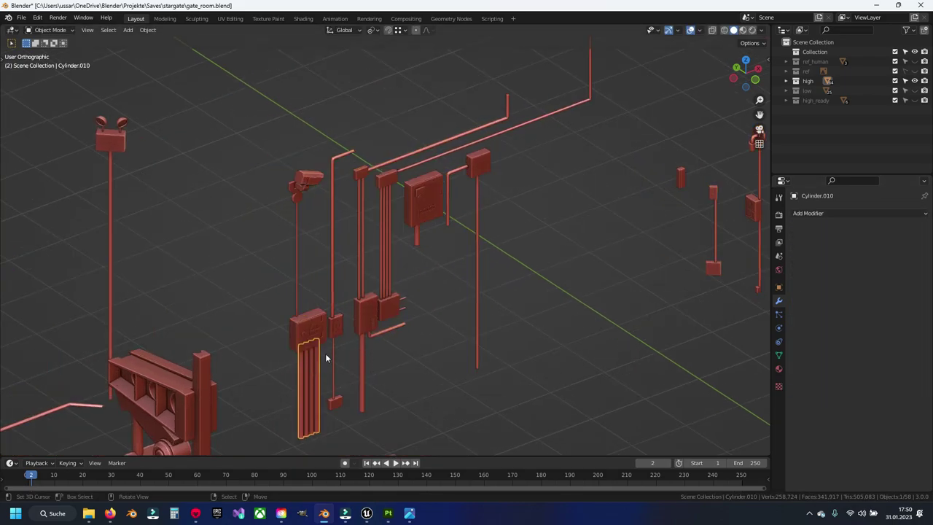
{"action": "left_click", "coordinate": [327, 331], "text": "shift"}
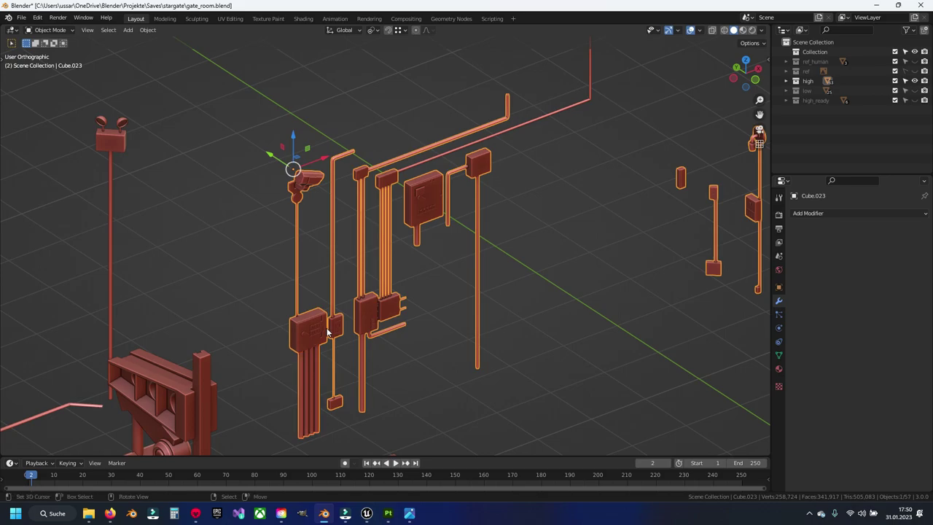
{"action": "key", "text": "g"}
{"action": "right_click", "coordinate": [290, 235]}
- Apply the 21-slat vent's Array modifier and make the cabinet mesh the active object
{"action": "left_click", "coordinate": [372, 326]}
{"action": "left_click", "coordinate": [365, 307]}
{"action": "left_click", "coordinate": [371, 325]}
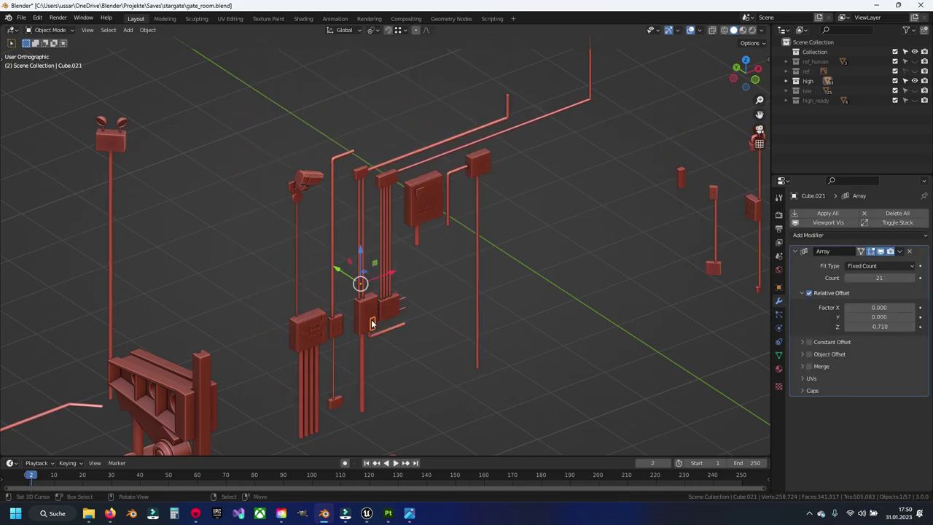
{"action": "left_click", "coordinate": [900, 251]}
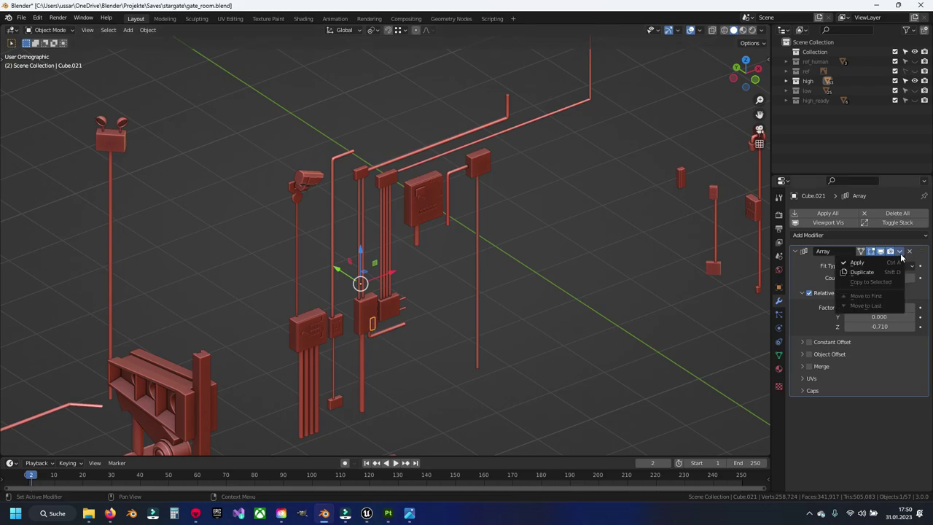
{"action": "left_click", "coordinate": [857, 262]}
{"action": "scroll", "coordinate": [421, 285], "scroll_direction": "up", "scroll_amount": 2}
{"action": "scroll", "coordinate": [424, 293], "scroll_direction": "up", "scroll_amount": 3}
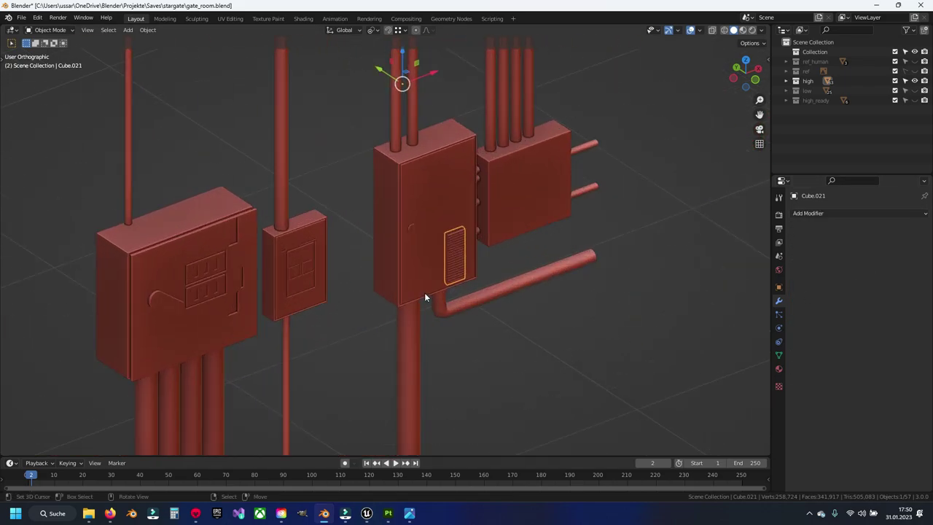
{"action": "left_click", "coordinate": [424, 292]}
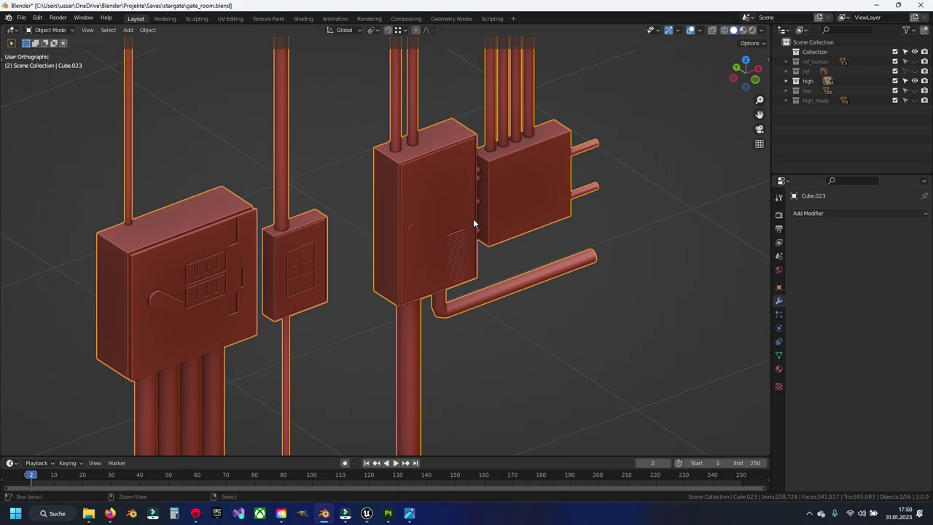
- Select all the wall props with the cabinet active and save the blend file
{"action": "scroll", "coordinate": [478, 221], "scroll_direction": "down", "scroll_amount": 5}
{"action": "scroll", "coordinate": [447, 313], "scroll_direction": "down", "scroll_amount": 3}
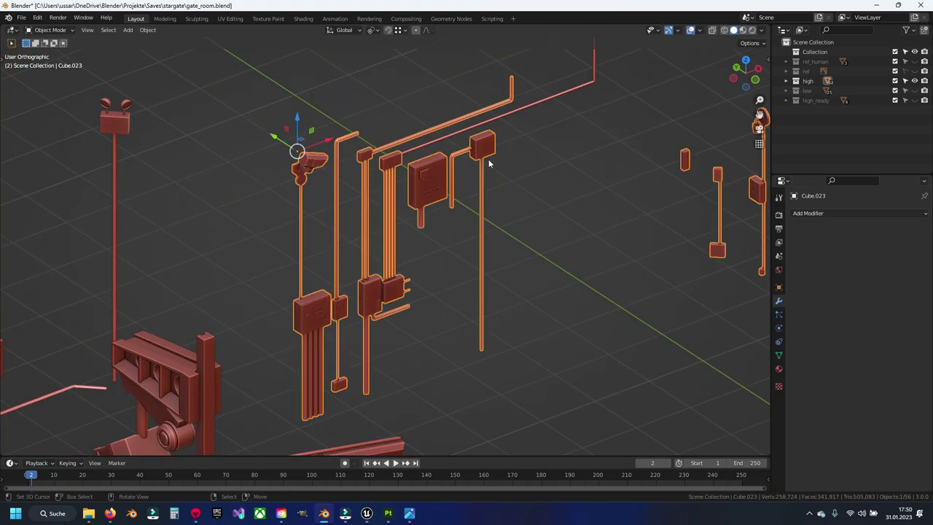
{"action": "left_click", "coordinate": [501, 116]}
{"action": "key", "text": "ctrl+z"}
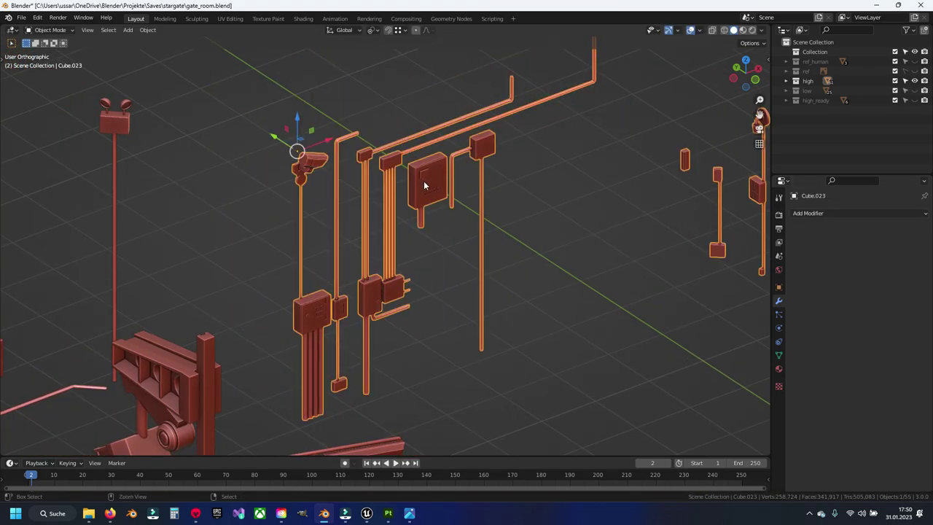
{"action": "scroll", "coordinate": [423, 183], "scroll_direction": "down", "scroll_amount": 1}
{"action": "mouse_move", "coordinate": [423, 183]}
{"action": "middle_mouse_down", "text": "shift"}
{"action": "mouse_move", "coordinate": [398, 255]}
{"action": "mouse_move", "coordinate": [421, 189]}
{"action": "middle_mouse_up", "text": "shift"}
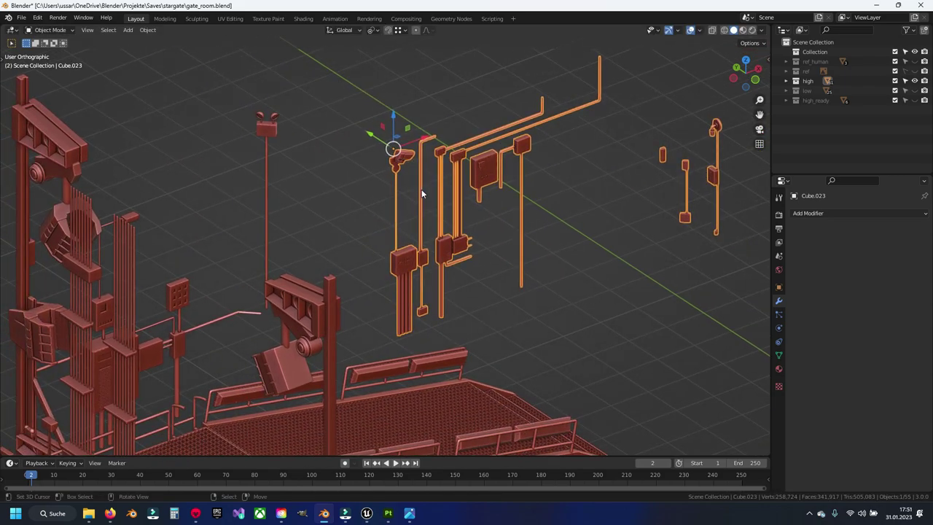
{"action": "scroll", "coordinate": [421, 188], "scroll_direction": "up", "scroll_amount": 3}
{"action": "scroll", "coordinate": [390, 250], "scroll_direction": "up", "scroll_amount": 3}
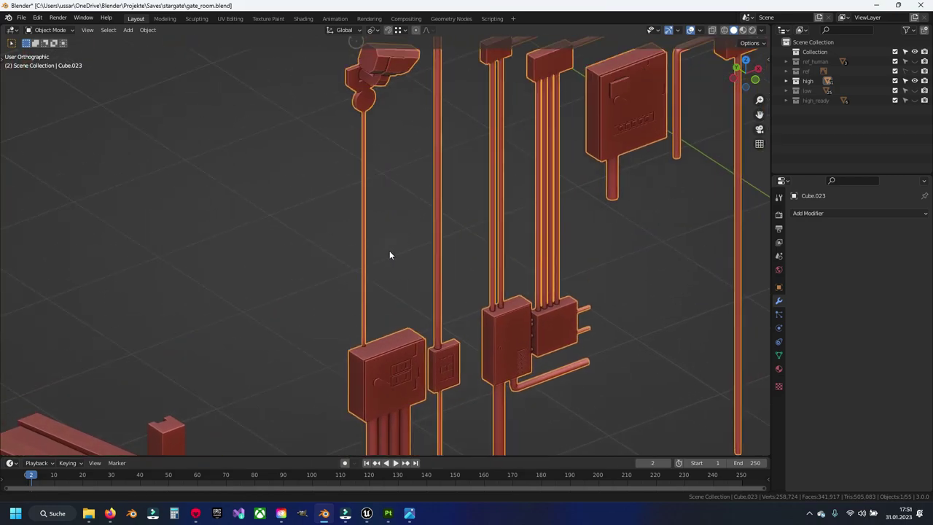
{"action": "key", "text": "ctrl+s"}
{"action": "scroll", "coordinate": [365, 186], "scroll_direction": "up", "scroll_amount": 2}
- In Edit Mode, select edges sharper than 30° and give them a mean bevel weight
{"action": "key", "text": "Tab"}
{"action": "key", "text": "alt+a"}
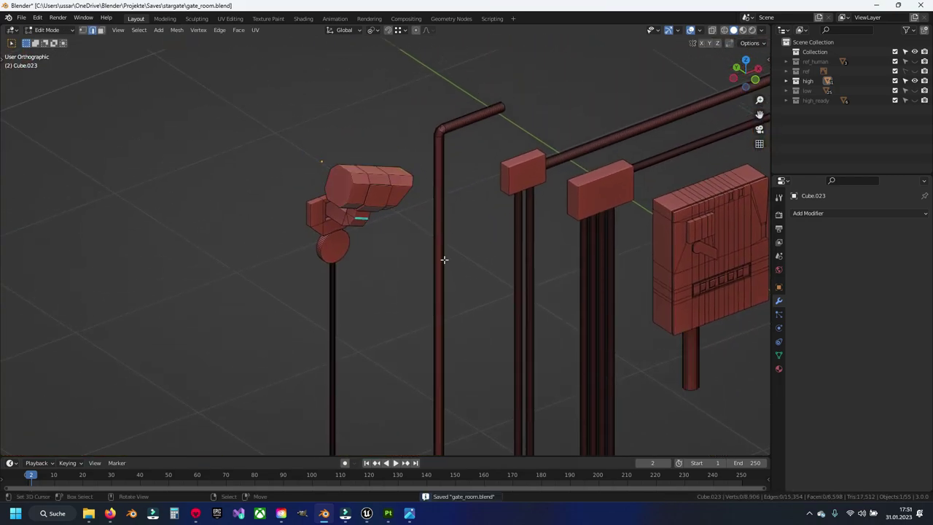
{"action": "scroll", "coordinate": [410, 218], "scroll_direction": "down", "scroll_amount": 3}
{"action": "key", "text": "q"}
{"action": "left_click", "coordinate": [410, 223]}
{"action": "scroll", "coordinate": [410, 222], "scroll_direction": "up", "scroll_amount": 1}
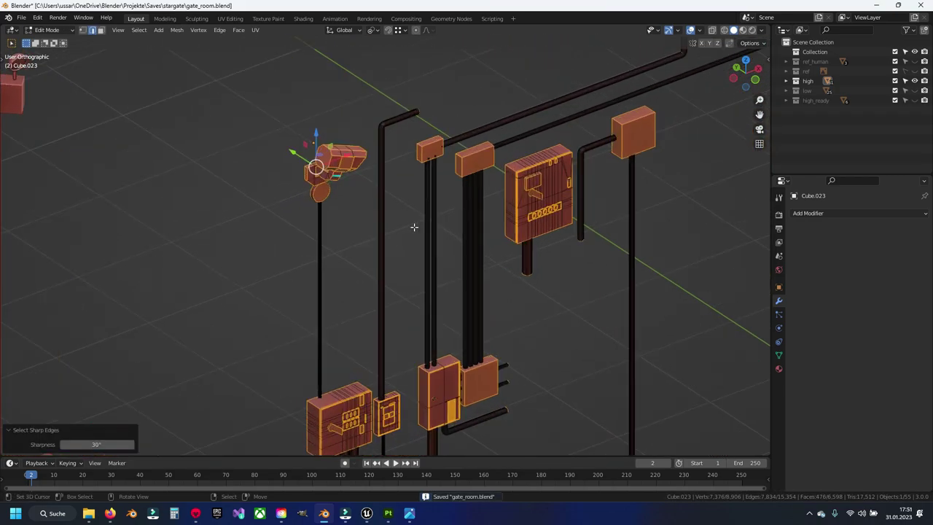
{"action": "key", "text": "n"}
{"action": "double_click", "coordinate": [713, 154]}
{"action": "type", "text": "1"}
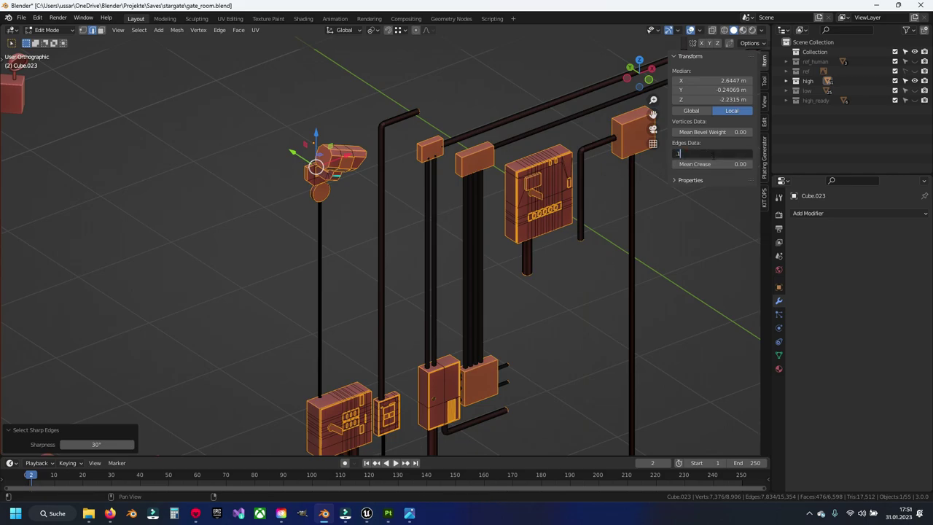
{"action": "key", "text": "Return"}
{"action": "key", "text": "Tab"}
- Add a Bevel modifier with 3 segments, limited by edge weight
{"action": "left_click", "coordinate": [802, 214]}
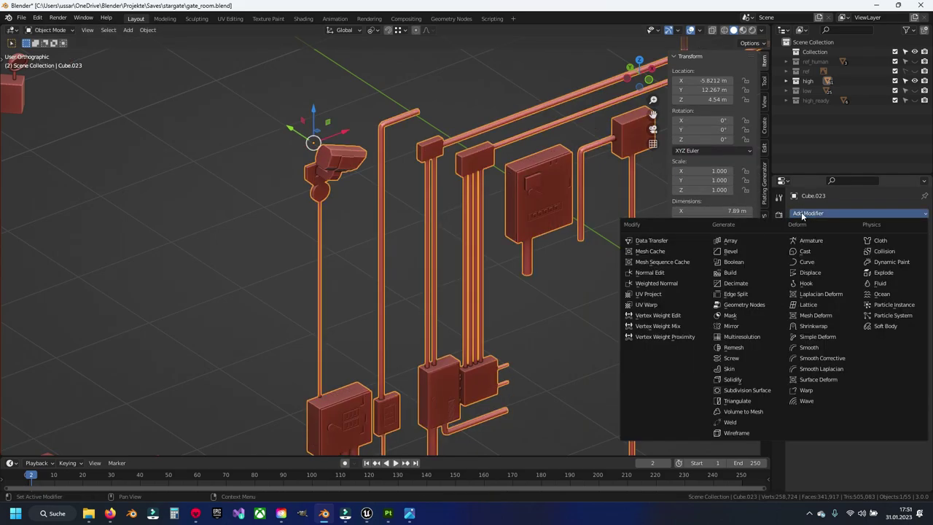
{"action": "left_click", "coordinate": [730, 250]}
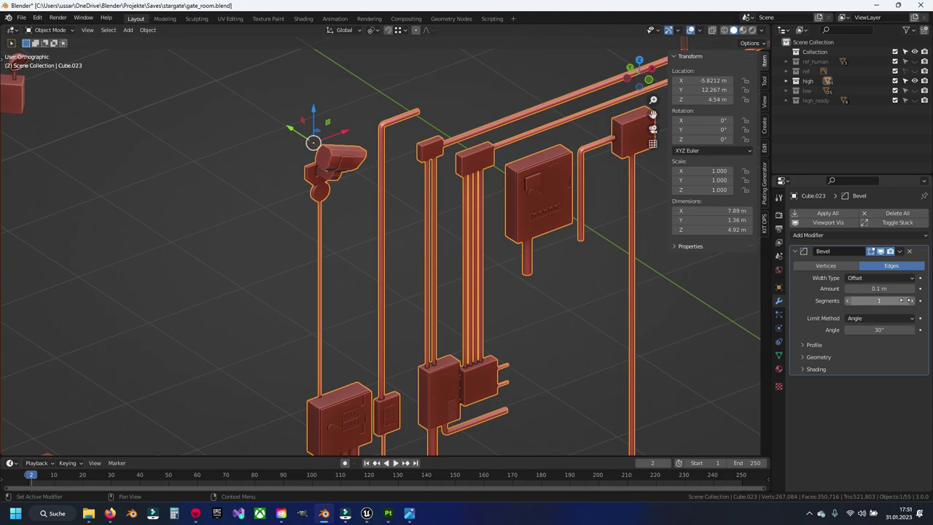
{"action": "left_click_drag", "start_coordinate": [906, 300], "coordinate": [920, 300]}
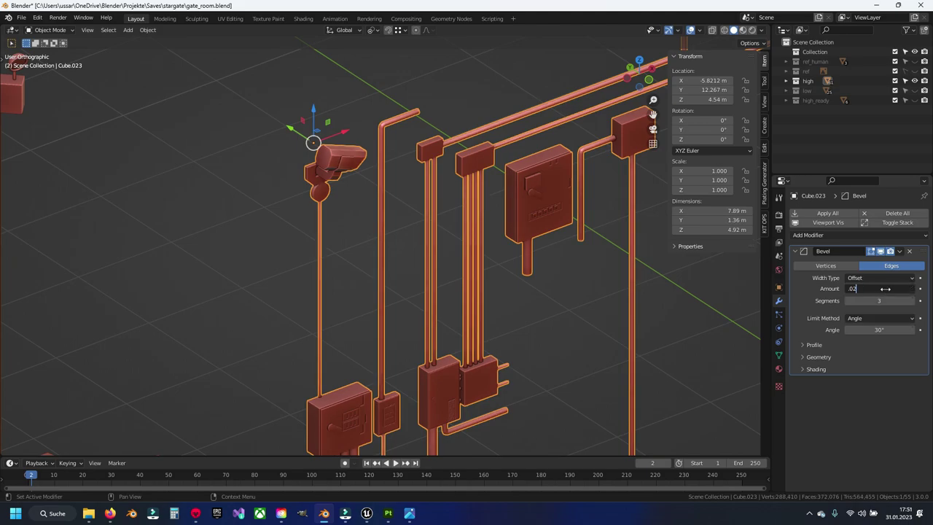
{"action": "left_click", "coordinate": [876, 318]}
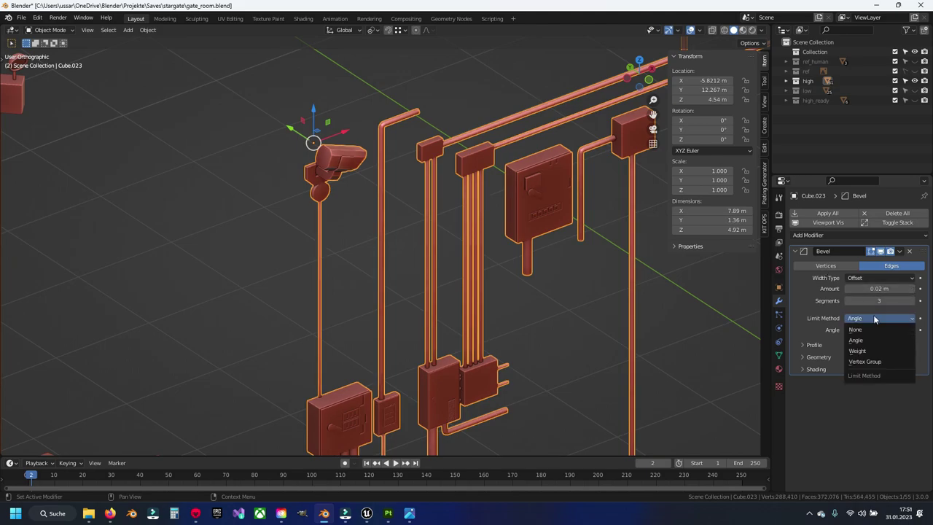
{"action": "left_click", "coordinate": [853, 360]}
- Set the bevel's outer miter to Arc and expand its Shading settings
{"action": "left_click", "coordinate": [836, 345]}
{"action": "left_click", "coordinate": [876, 360]}
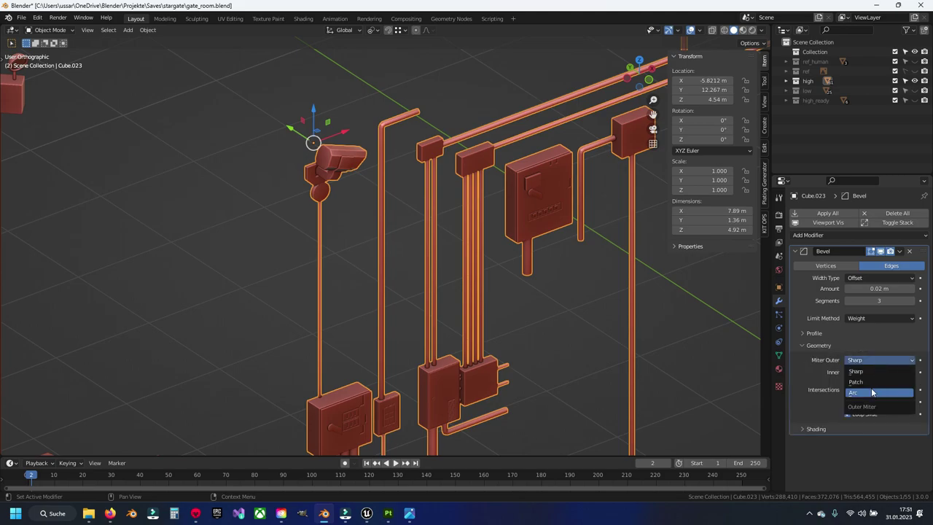
{"action": "left_click", "coordinate": [874, 392]}
{"action": "left_click", "coordinate": [811, 430]}
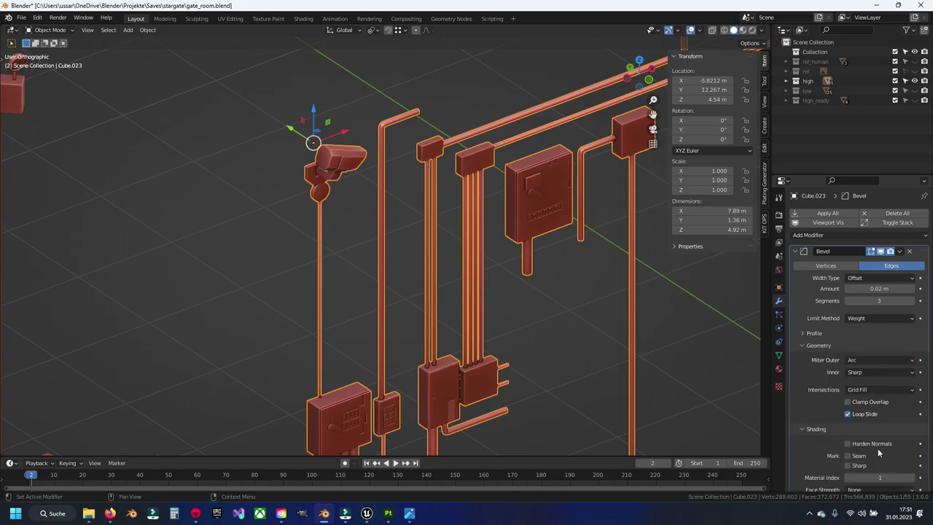
{"action": "middle_click_drag", "start_coordinate": [435, 244], "coordinate": [482, 303], "text": "shift"}
{"action": "scroll", "coordinate": [430, 206], "scroll_direction": "up", "scroll_amount": 5}
{"action": "middle_click_drag", "start_coordinate": [430, 206], "coordinate": [464, 273], "text": "shift"}
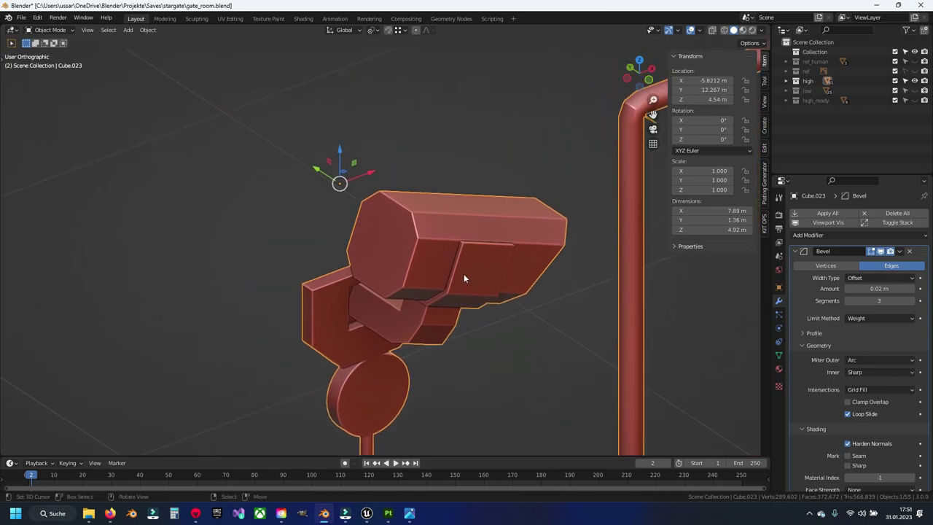
{"action": "scroll", "coordinate": [463, 273], "scroll_direction": "up", "scroll_amount": 3}
- Orbit and zoom to inspect the bevels on the boxes and vent panels
{"action": "key", "text": "n"}
{"action": "scroll", "coordinate": [461, 270], "scroll_direction": "down", "scroll_amount": 2}
{"action": "scroll", "coordinate": [465, 278], "scroll_direction": "down", "scroll_amount": 1}
{"action": "scroll", "coordinate": [455, 237], "scroll_direction": "up", "scroll_amount": 2}
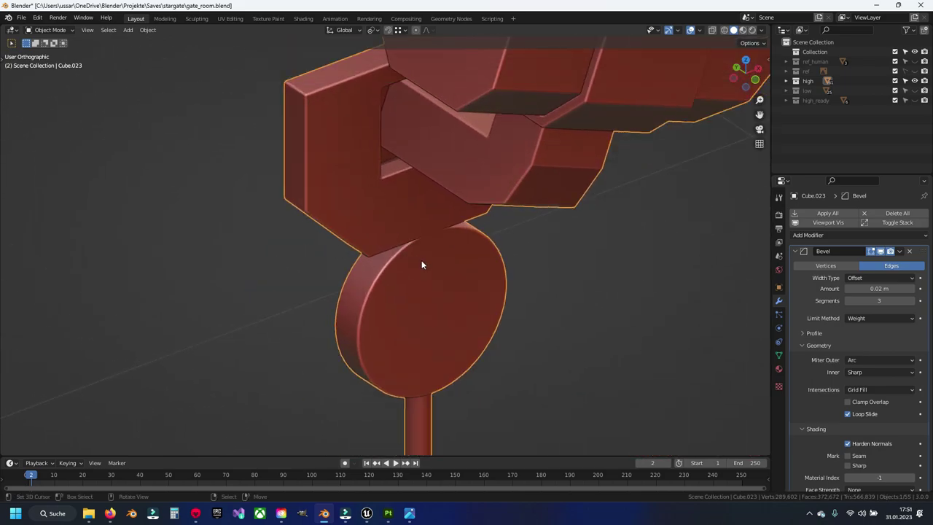
{"action": "scroll", "coordinate": [421, 260], "scroll_direction": "down", "scroll_amount": 4}
{"action": "middle_click_drag", "start_coordinate": [442, 232], "coordinate": [416, 121], "text": "shift"}
{"action": "scroll", "coordinate": [465, 242], "scroll_direction": "up", "scroll_amount": 4}
{"action": "mouse_move", "coordinate": [465, 242]}
{"action": "middle_mouse_down", "text": "shift"}
{"action": "mouse_move", "coordinate": [413, 218]}
{"action": "mouse_move", "coordinate": [358, 256]}
{"action": "middle_mouse_up", "text": "shift"}
{"action": "scroll", "coordinate": [418, 219], "scroll_direction": "up", "scroll_amount": 3}
- Enter Edit Mode and check the edges' mean bevel weight of 0.098038
{"action": "key", "text": "Tab"}
{"action": "key", "text": "n"}
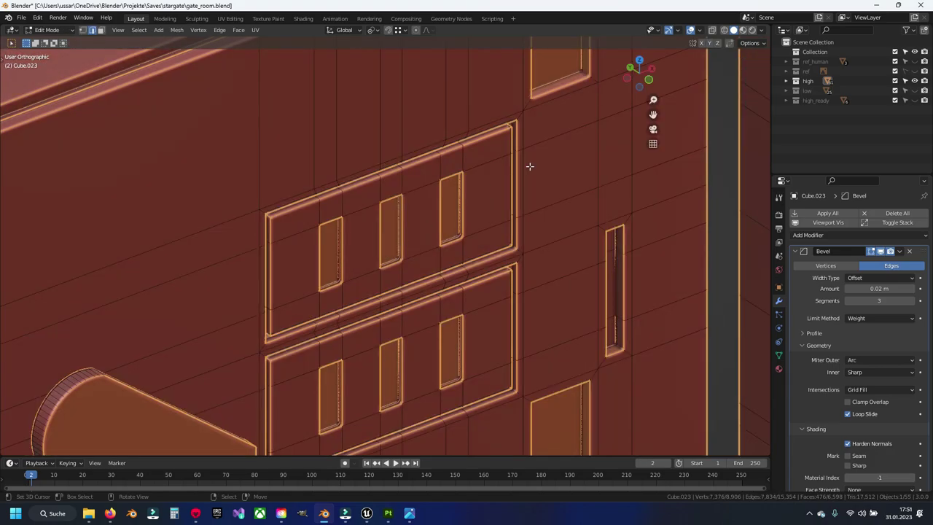
{"action": "left_click", "coordinate": [731, 156]}
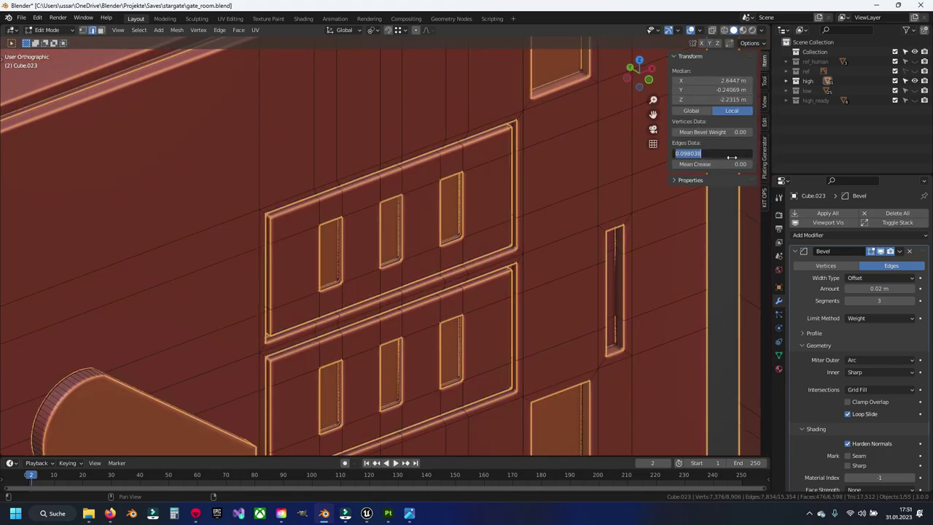
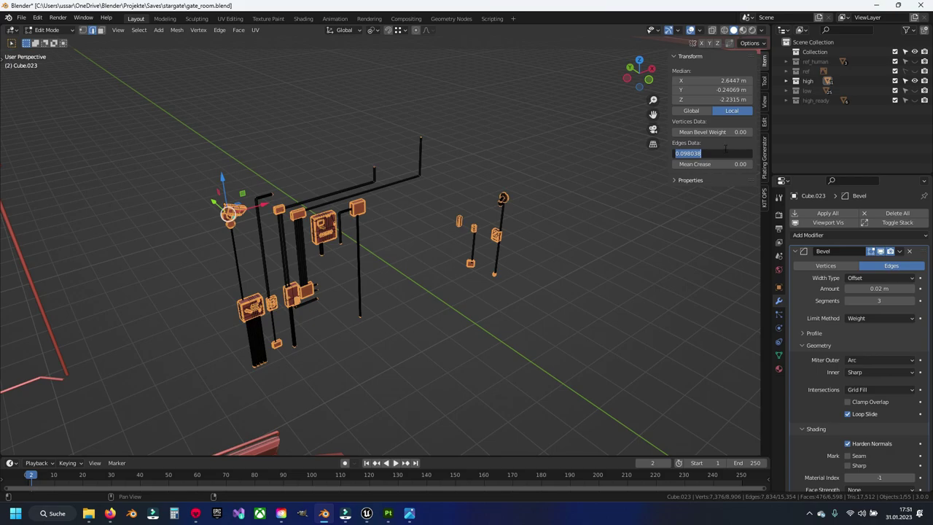
{"action": "type", "text": "0.05"}
- Apply the 0.05 bevel weight to the selected box edges and preview them in Object Mode
{"action": "key", "text": "Return"}
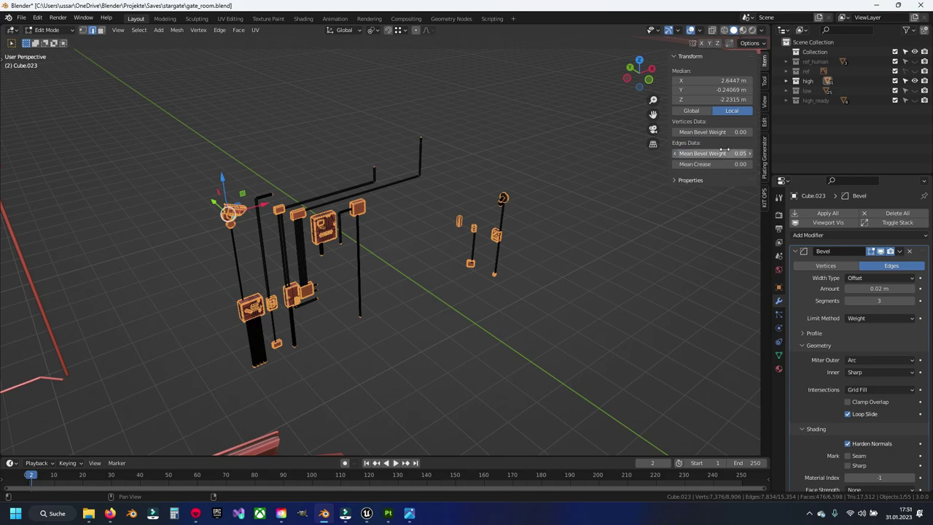
{"action": "key", "text": "KP_5"}
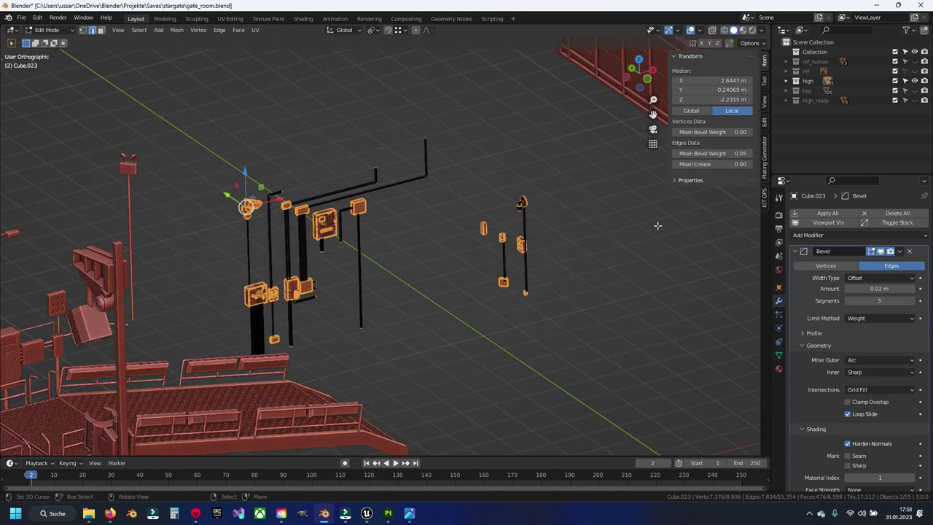
{"action": "key", "text": "KP_1"}
{"action": "middle_click_drag", "start_coordinate": [339, 248], "coordinate": [502, 325]}
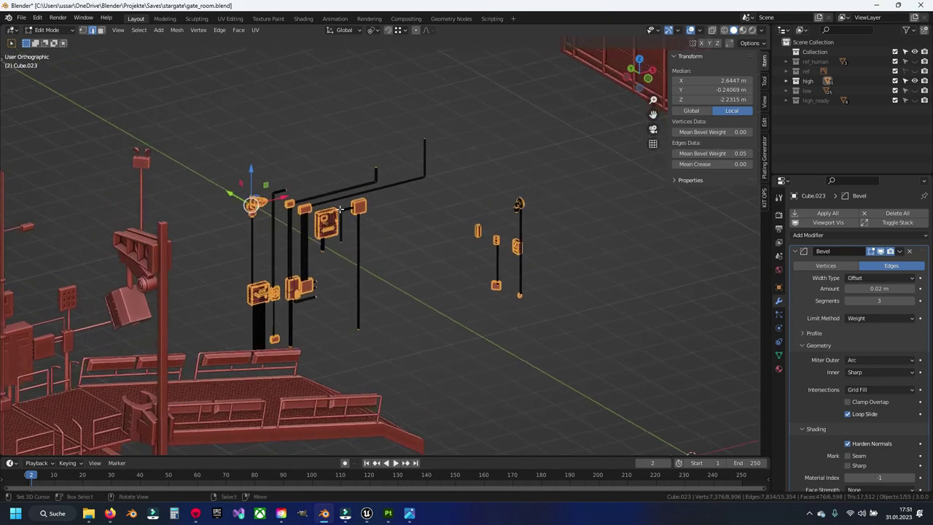
{"action": "scroll", "coordinate": [503, 325], "scroll_direction": "up", "scroll_amount": 5}
{"action": "key", "text": "Tab"}
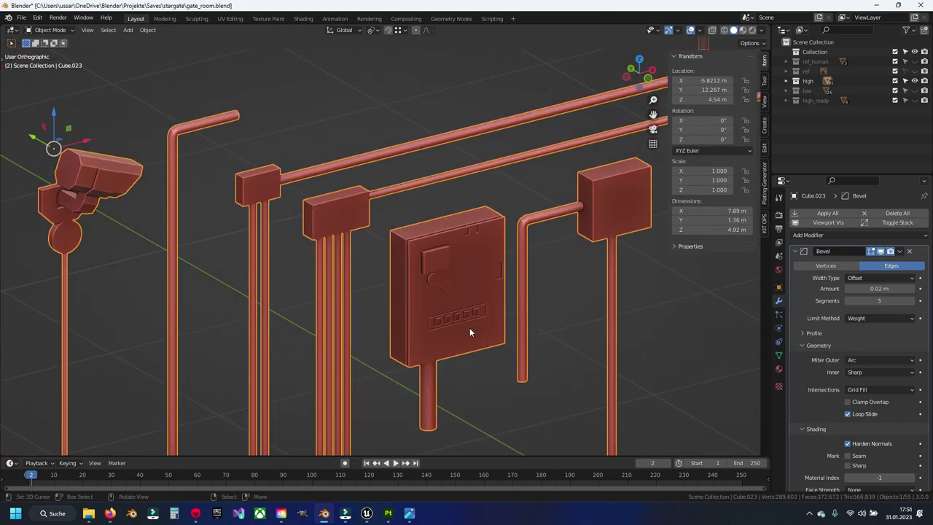
- Inspect the rounded bevels close up on the left camera box, then return to Edit Mode
{"action": "scroll", "coordinate": [430, 235], "scroll_direction": "up", "scroll_amount": 3}
{"action": "scroll", "coordinate": [328, 164], "scroll_direction": "up", "scroll_amount": 4}
{"action": "mouse_move", "coordinate": [328, 164]}
{"action": "middle_mouse_down", "text": "shift"}
{"action": "mouse_move", "coordinate": [380, 232]}
{"action": "mouse_move", "coordinate": [413, 305]}
{"action": "mouse_move", "coordinate": [392, 238]}
{"action": "middle_mouse_up", "text": "shift"}
{"action": "scroll", "coordinate": [374, 221], "scroll_direction": "up", "scroll_amount": 2}
{"action": "scroll", "coordinate": [373, 226], "scroll_direction": "down", "scroll_amount": 5}
{"action": "scroll", "coordinate": [373, 226], "scroll_direction": "down", "scroll_amount": 2}
{"action": "scroll", "coordinate": [412, 305], "scroll_direction": "up", "scroll_amount": 5}
{"action": "scroll", "coordinate": [393, 238], "scroll_direction": "up", "scroll_amount": 5}
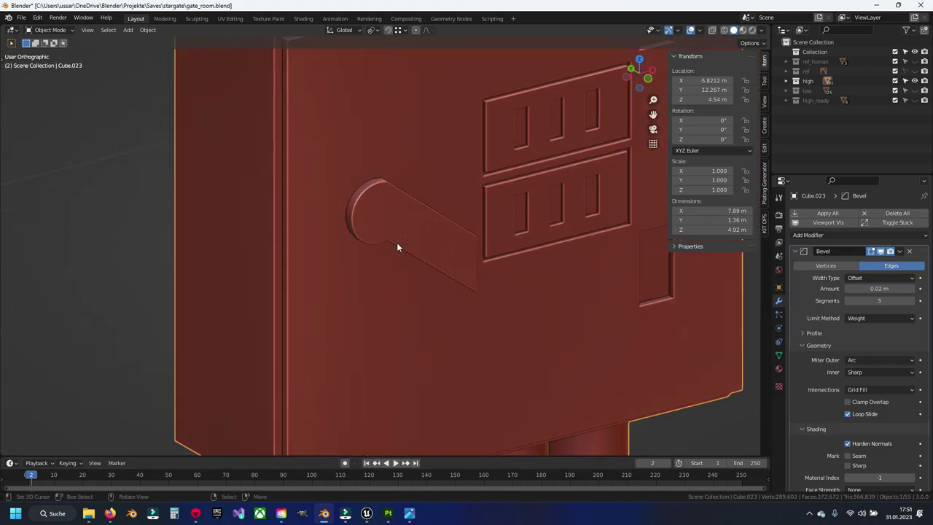
{"action": "scroll", "coordinate": [367, 264], "scroll_direction": "down", "scroll_amount": 2}
{"action": "scroll", "coordinate": [390, 252], "scroll_direction": "up", "scroll_amount": 2}
{"action": "key", "text": "n"}
{"action": "scroll", "coordinate": [389, 252], "scroll_direction": "down", "scroll_amount": 5}
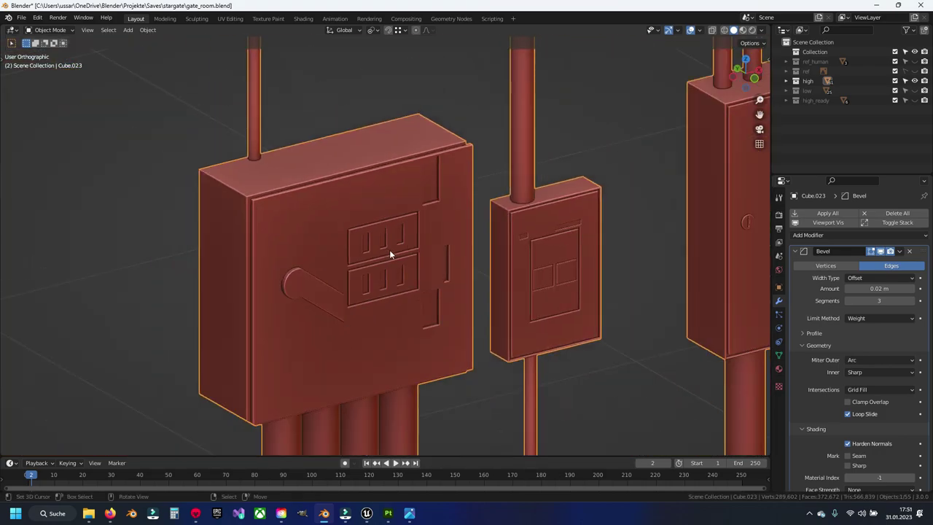
{"action": "scroll", "coordinate": [389, 252], "scroll_direction": "right", "scroll_amount": 4, "text": "ctrl"}
{"action": "scroll", "coordinate": [381, 255], "scroll_direction": "up", "scroll_amount": 5}
{"action": "scroll", "coordinate": [379, 262], "scroll_direction": "up", "scroll_amount": 2}
{"action": "scroll", "coordinate": [378, 275], "scroll_direction": "up", "scroll_amount": 2}
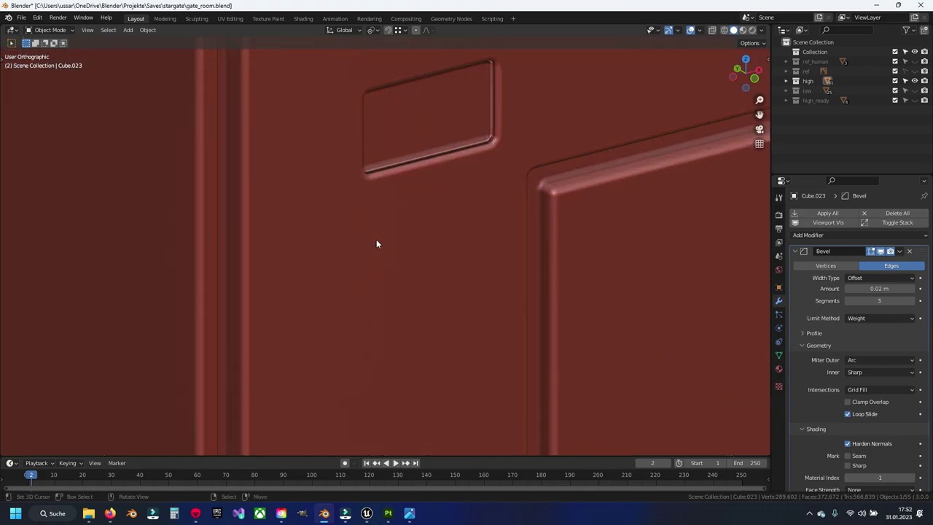
{"action": "scroll", "coordinate": [376, 242], "scroll_direction": "down", "scroll_amount": 1}
{"action": "scroll", "coordinate": [376, 242], "scroll_direction": "down", "scroll_amount": 4}
{"action": "scroll", "coordinate": [201, 284], "scroll_direction": "up", "scroll_amount": 3}
{"action": "scroll", "coordinate": [201, 283], "scroll_direction": "down", "scroll_amount": 2}
{"action": "scroll", "coordinate": [394, 221], "scroll_direction": "up", "scroll_amount": 2}
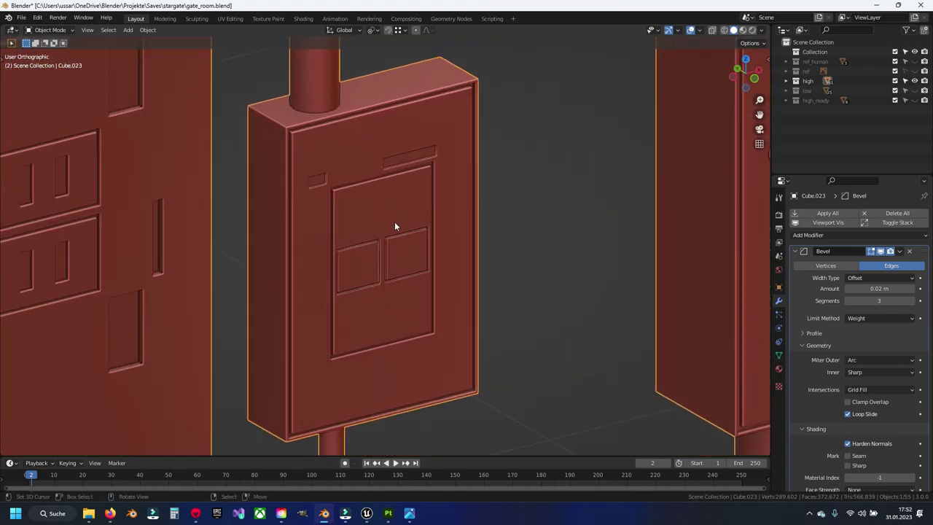
{"action": "scroll", "coordinate": [395, 221], "scroll_direction": "up", "scroll_amount": 3}
{"action": "scroll", "coordinate": [394, 221], "scroll_direction": "down", "scroll_amount": 3}
{"action": "scroll", "coordinate": [401, 216], "scroll_direction": "up", "scroll_amount": 4}
{"action": "scroll", "coordinate": [401, 215], "scroll_direction": "down", "scroll_amount": 2}
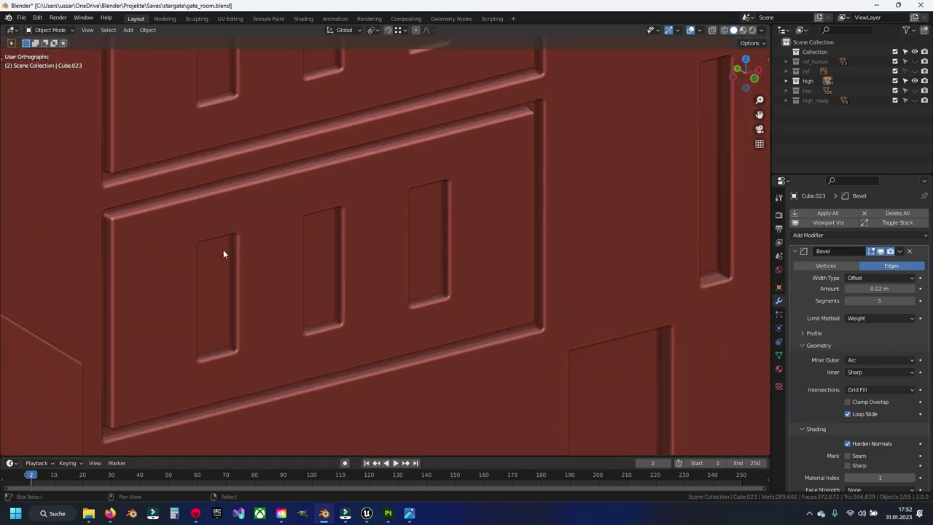
{"action": "scroll", "coordinate": [223, 249], "scroll_direction": "up", "scroll_amount": 3}
{"action": "scroll", "coordinate": [656, 167], "scroll_direction": "down", "scroll_amount": 2}
{"action": "scroll", "coordinate": [411, 175], "scroll_direction": "up", "scroll_amount": 2}
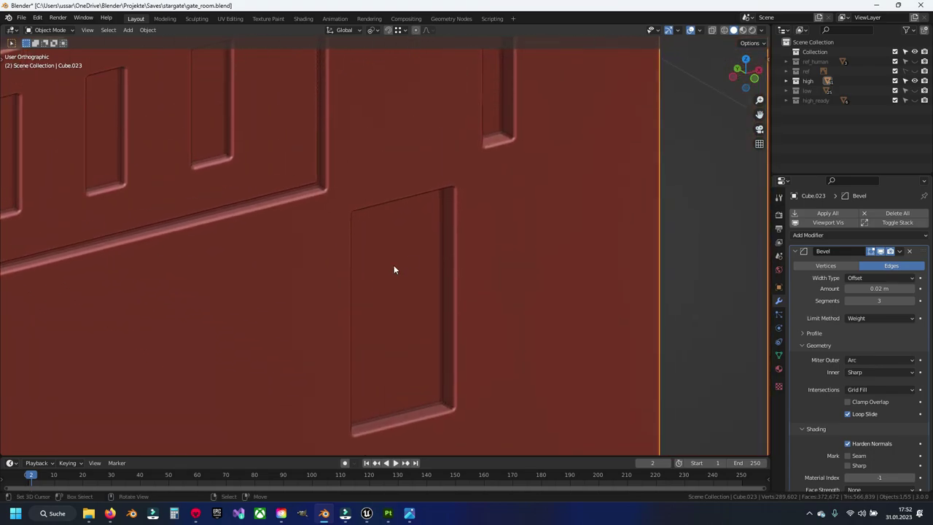
{"action": "scroll", "coordinate": [393, 268], "scroll_direction": "down", "scroll_amount": 3}
{"action": "scroll", "coordinate": [435, 241], "scroll_direction": "up", "scroll_amount": 2}
{"action": "scroll", "coordinate": [394, 268], "scroll_direction": "up", "scroll_amount": 3}
{"action": "scroll", "coordinate": [357, 152], "scroll_direction": "down", "scroll_amount": 2}
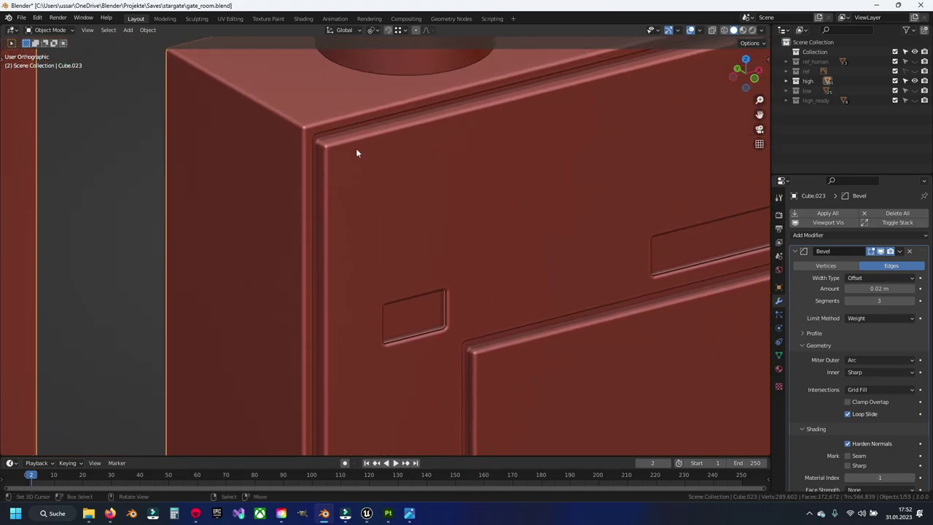
{"action": "scroll", "coordinate": [379, 271], "scroll_direction": "up", "scroll_amount": 1}
{"action": "scroll", "coordinate": [389, 252], "scroll_direction": "up", "scroll_amount": 3}
{"action": "key", "text": "Tab"}
- Give the vent slot's inner edge loop a 0.03 bevel weight and check it in Object Mode
{"action": "key", "text": "alt+a"}
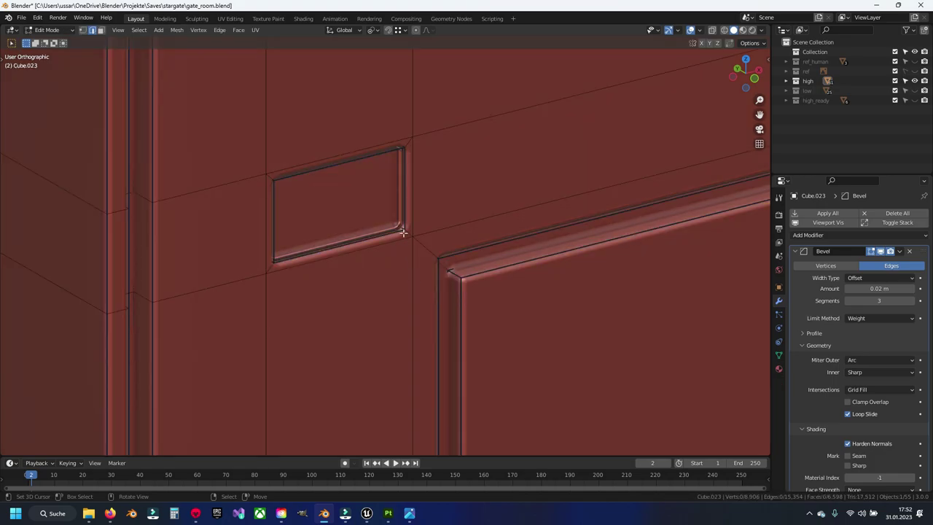
{"action": "key", "text": "shift+z"}
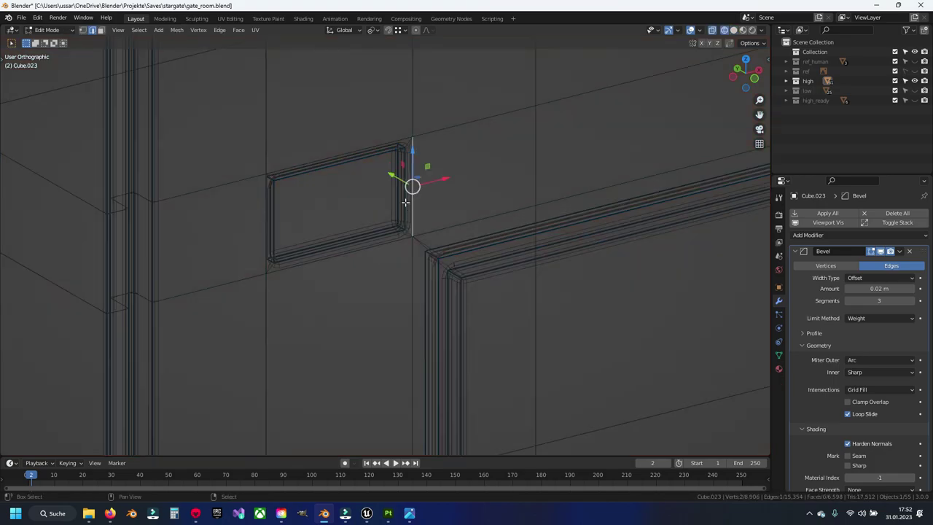
{"action": "left_click", "coordinate": [405, 202], "text": "alt"}
{"action": "key", "text": "shift+z"}
{"action": "key", "text": "n"}
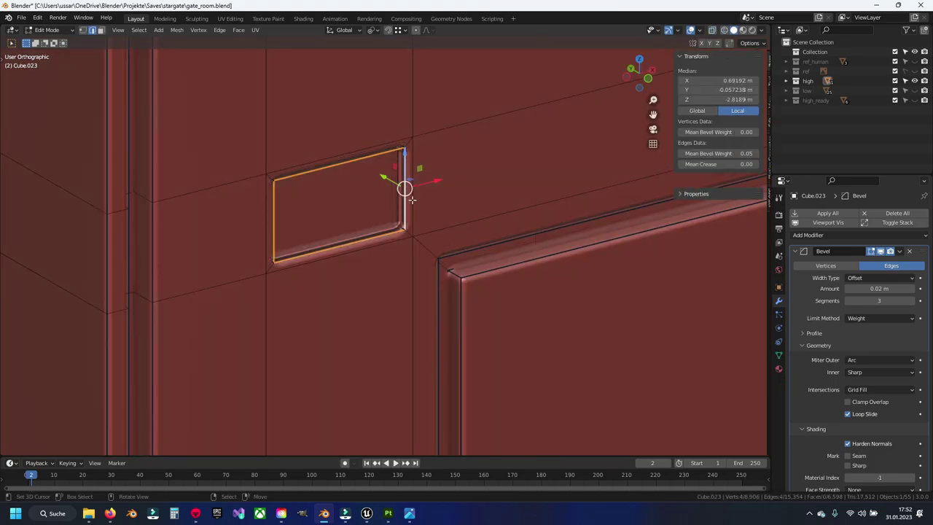
{"action": "double_click", "coordinate": [713, 154]}
{"action": "type", "text": "0.03"}
{"action": "key", "text": "Return"}
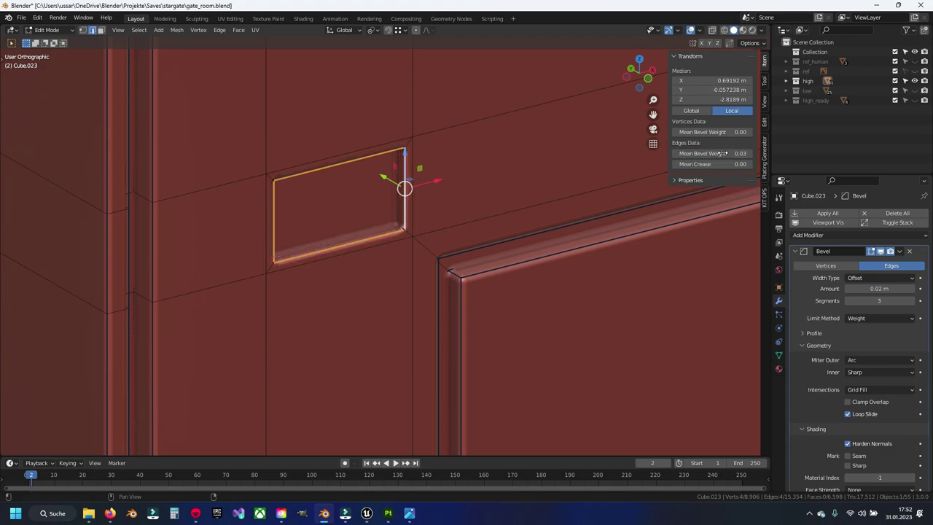
{"action": "left_click", "coordinate": [690, 57]}
{"action": "key", "text": "Tab"}
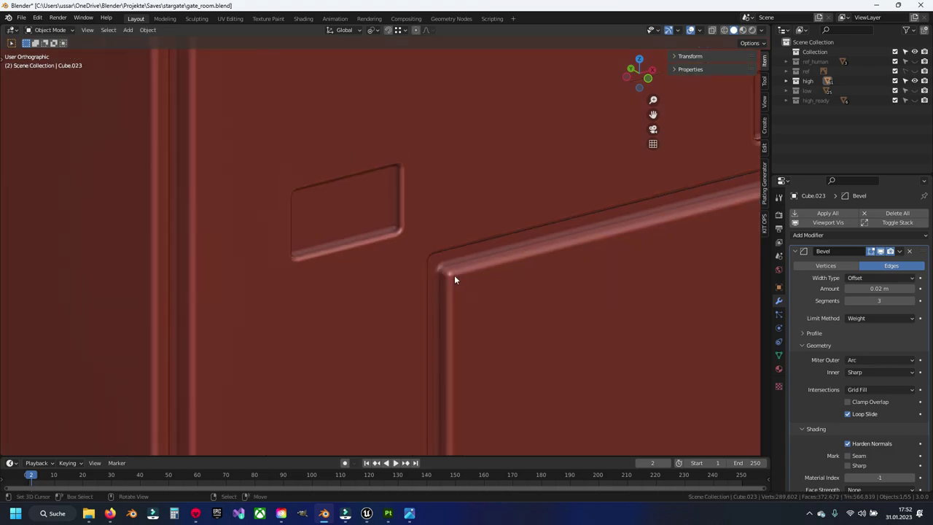
- Back in Edit Mode, select the upper slot's edge loop and move across the wall
{"action": "key", "text": "Tab"}
{"action": "scroll", "coordinate": [454, 279], "scroll_direction": "down", "scroll_amount": 5}
{"action": "scroll", "coordinate": [410, 261], "scroll_direction": "up", "scroll_amount": 4}
{"action": "left_click", "coordinate": [402, 255], "text": "alt"}
{"action": "middle_click_drag", "start_coordinate": [402, 255], "coordinate": [515, 188], "text": "shift"}
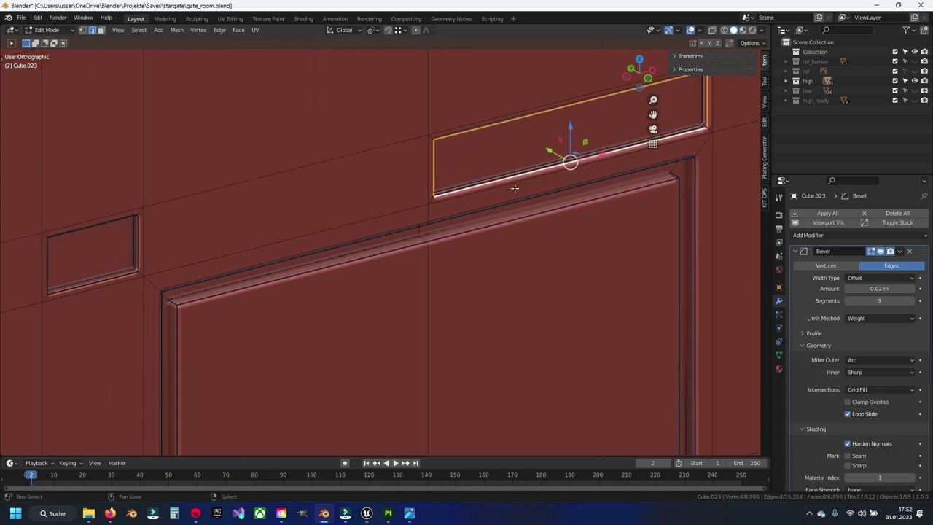
{"action": "middle_click_drag", "start_coordinate": [469, 230], "coordinate": [321, 168], "text": "shift"}
{"action": "left_click", "coordinate": [326, 197], "text": "alt"}
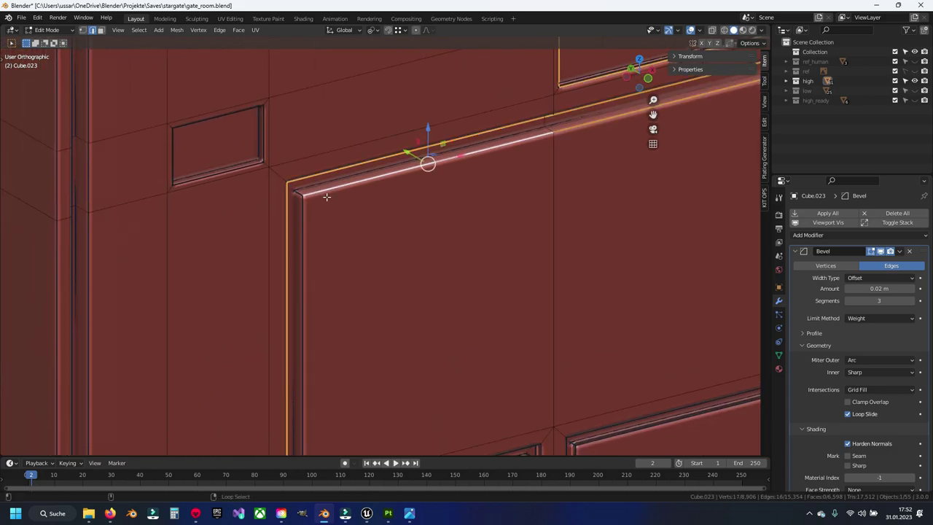
{"action": "key", "text": "ctrl+z"}
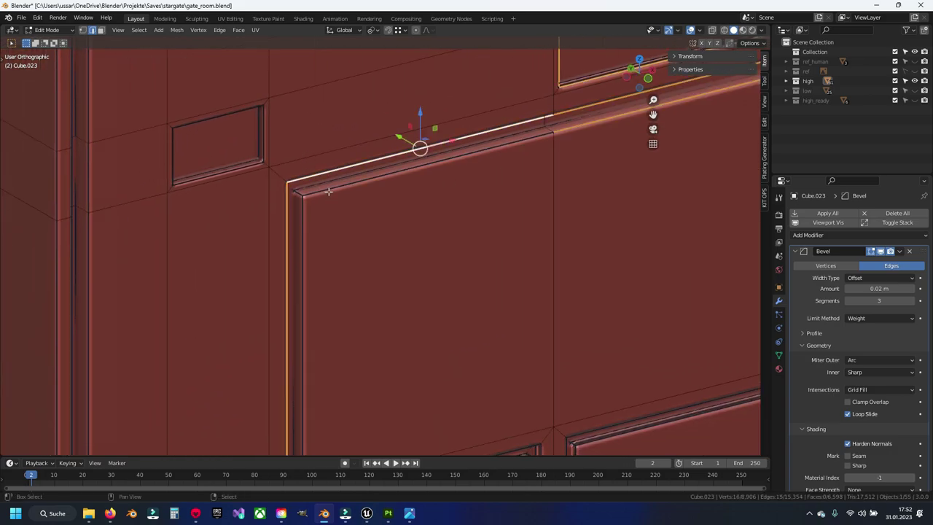
{"action": "scroll", "coordinate": [408, 219], "scroll_direction": "down", "scroll_amount": 3}
{"action": "scroll", "coordinate": [493, 279], "scroll_direction": "up", "scroll_amount": 4}
{"action": "middle_click_drag", "start_coordinate": [373, 154], "coordinate": [453, 217], "text": "shift"}
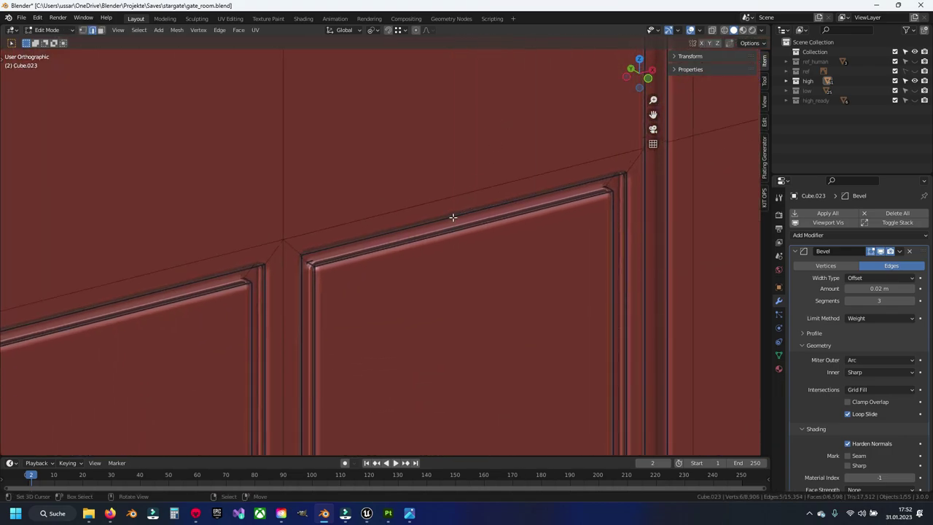
- Select the door panels' inner and outer frame edge loops
{"action": "left_click", "coordinate": [466, 226], "text": "alt"}
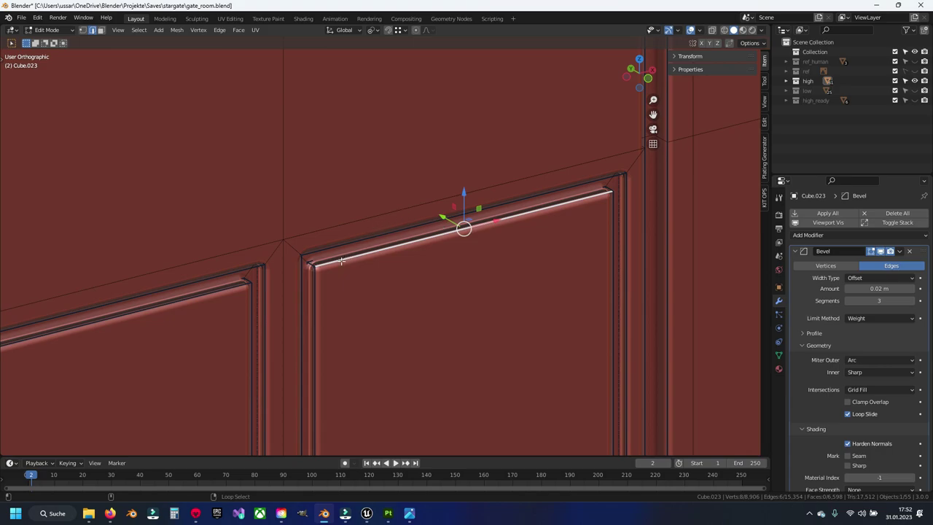
{"action": "left_click", "coordinate": [315, 320], "text": "alt+shift"}
{"action": "left_click", "coordinate": [611, 299], "text": "alt+shift"}
{"action": "scroll", "coordinate": [474, 321], "scroll_direction": "down", "scroll_amount": 5, "text": "shift"}
{"action": "left_click", "coordinate": [408, 333], "text": "alt+shift"}
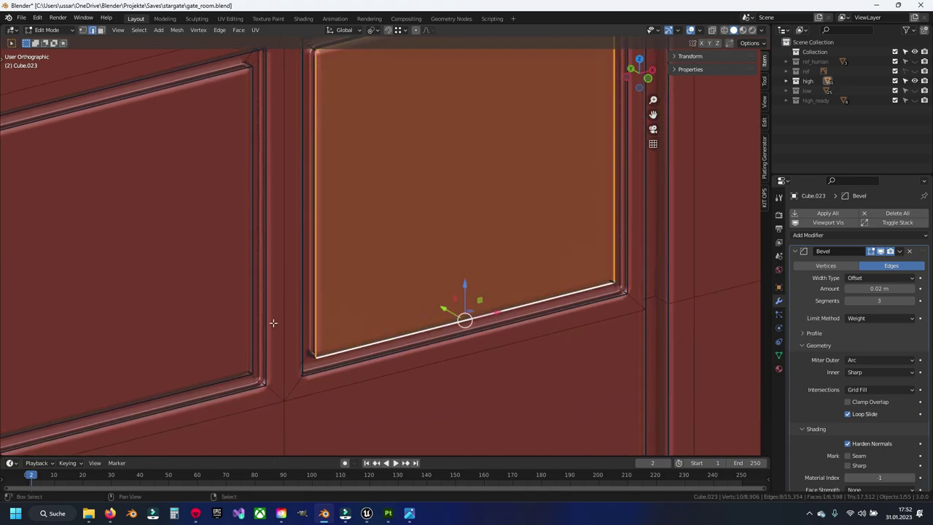
{"action": "left_click", "coordinate": [253, 320], "text": "alt+shift"}
{"action": "scroll", "coordinate": [371, 354], "scroll_direction": "up", "scroll_amount": 5, "text": "ctrl"}
{"action": "left_click", "coordinate": [254, 155], "text": "alt+shift"}
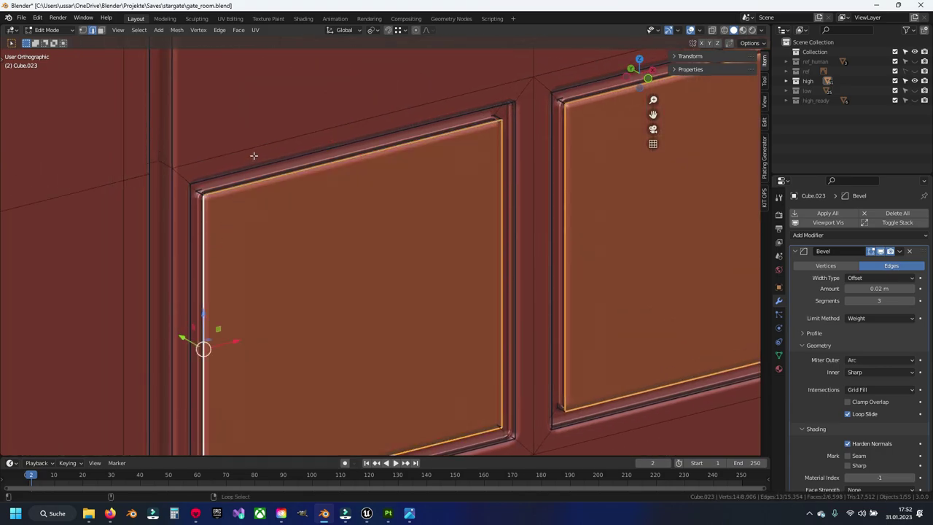
{"action": "left_click", "coordinate": [269, 161], "text": "alt+shift"}
{"action": "key", "text": "ctrl+z"}
{"action": "left_click", "coordinate": [269, 160], "text": "alt+shift"}
{"action": "scroll", "coordinate": [373, 175], "scroll_direction": "down", "scroll_amount": 5, "text": "ctrl"}
{"action": "scroll", "coordinate": [372, 175], "scroll_direction": "up", "scroll_amount": 2, "text": "shift"}
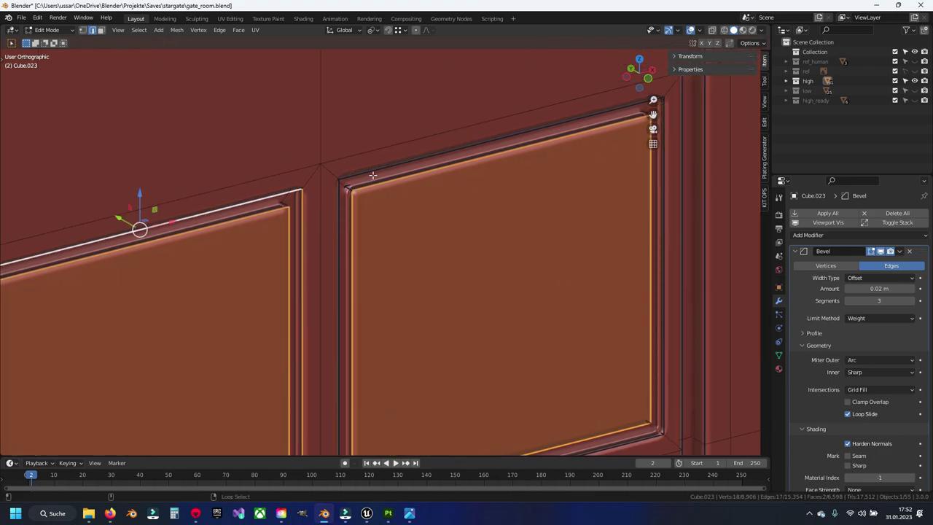
{"action": "left_click", "coordinate": [373, 175], "text": "alt+shift"}
- Set the panel frame loops' bevel weight to 0.03 and preview them in Object Mode
{"action": "left_click", "coordinate": [674, 59]}
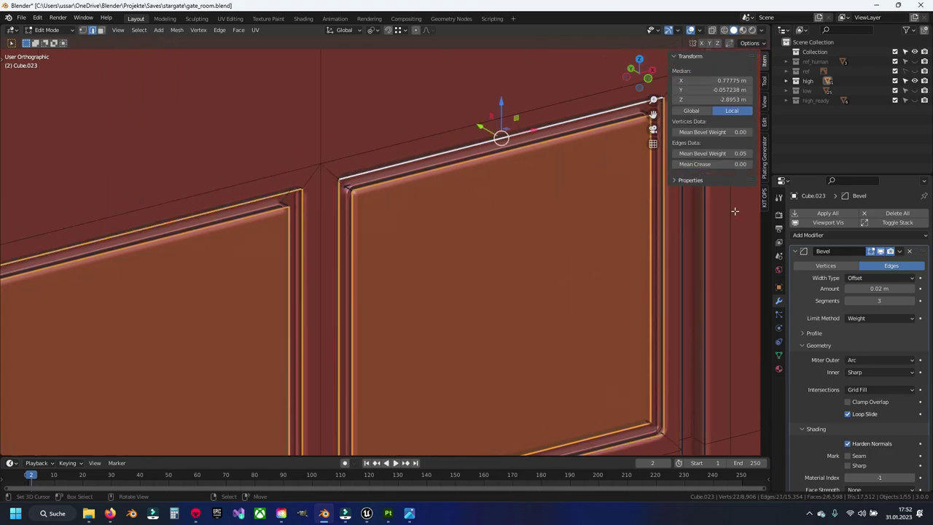
{"action": "type", "text": "0.03"}
{"action": "key", "text": "Return"}
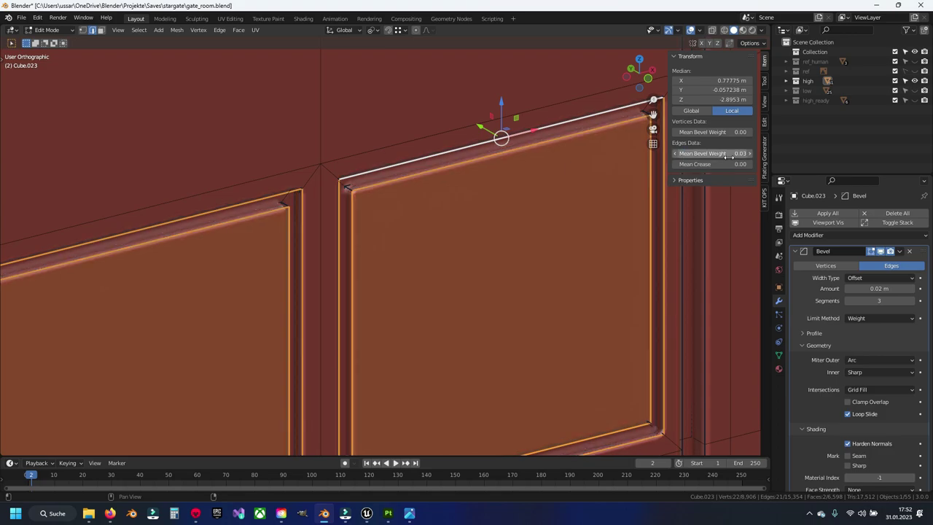
{"action": "key", "text": "Tab"}
{"action": "scroll", "coordinate": [396, 223], "scroll_direction": "down", "scroll_amount": 3}
- Frame the door's round knob and give its slot's inner edge loop a 0.03 bevel weight
{"action": "mouse_move", "coordinate": [417, 207]}
{"action": "middle_mouse_down"}
{"action": "mouse_move", "coordinate": [387, 345]}
{"action": "mouse_move", "coordinate": [367, 381]}
{"action": "mouse_move", "coordinate": [372, 367]}
{"action": "middle_mouse_up"}
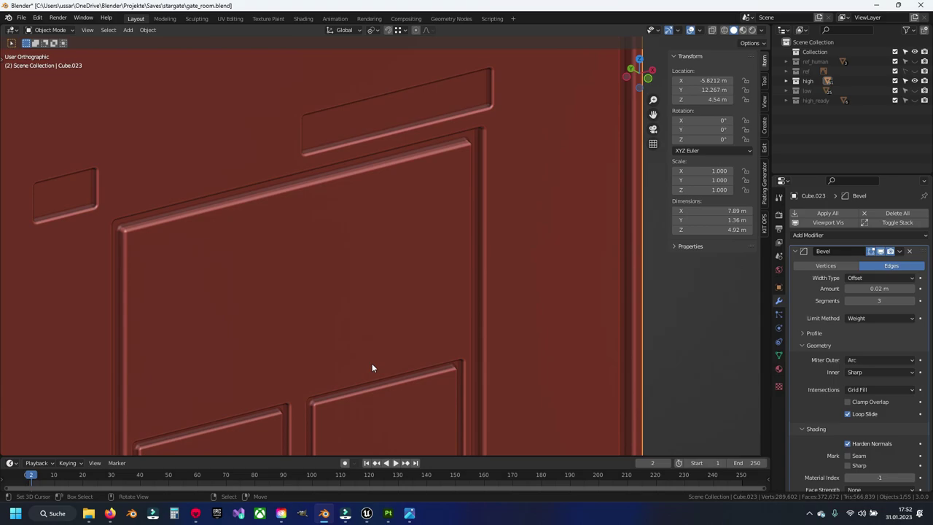
{"action": "middle_click_drag", "start_coordinate": [372, 367], "coordinate": [293, 217]}
{"action": "scroll", "coordinate": [365, 261], "scroll_direction": "down", "scroll_amount": 3}
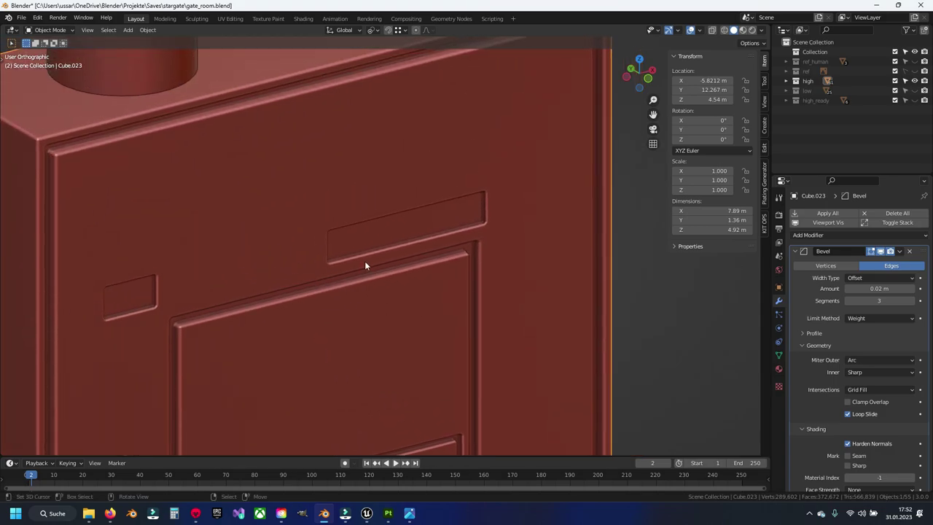
{"action": "scroll", "coordinate": [373, 272], "scroll_direction": "up", "scroll_amount": 2}
{"action": "scroll", "coordinate": [373, 272], "scroll_direction": "down", "scroll_amount": 4}
{"action": "middle_click_drag", "start_coordinate": [363, 354], "coordinate": [363, 244], "text": "shift"}
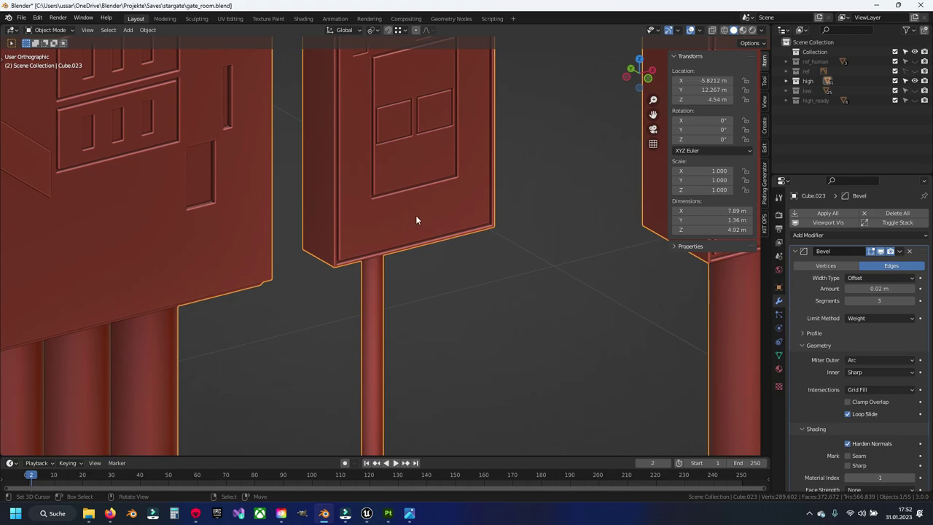
{"action": "middle_click_drag", "start_coordinate": [415, 219], "coordinate": [351, 252], "text": "shift"}
{"action": "scroll", "coordinate": [335, 269], "scroll_direction": "down", "scroll_amount": 1}
{"action": "scroll", "coordinate": [334, 266], "scroll_direction": "up", "scroll_amount": 4}
{"action": "scroll", "coordinate": [407, 276], "scroll_direction": "up", "scroll_amount": 2}
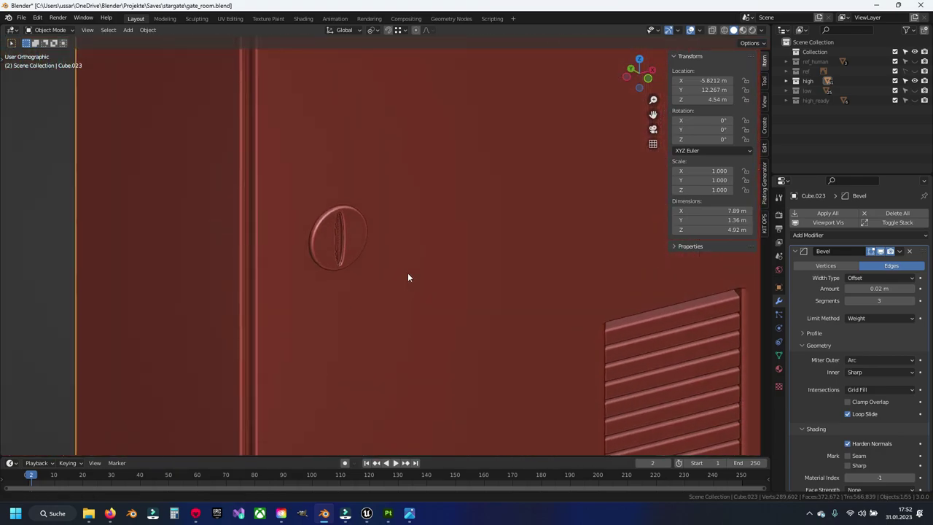
{"action": "scroll", "coordinate": [354, 219], "scroll_direction": "up", "scroll_amount": 2}
{"action": "key", "text": "Tab"}
{"action": "scroll", "coordinate": [344, 259], "scroll_direction": "up", "scroll_amount": 2}
{"action": "scroll", "coordinate": [344, 259], "scroll_direction": "up", "scroll_amount": 3}
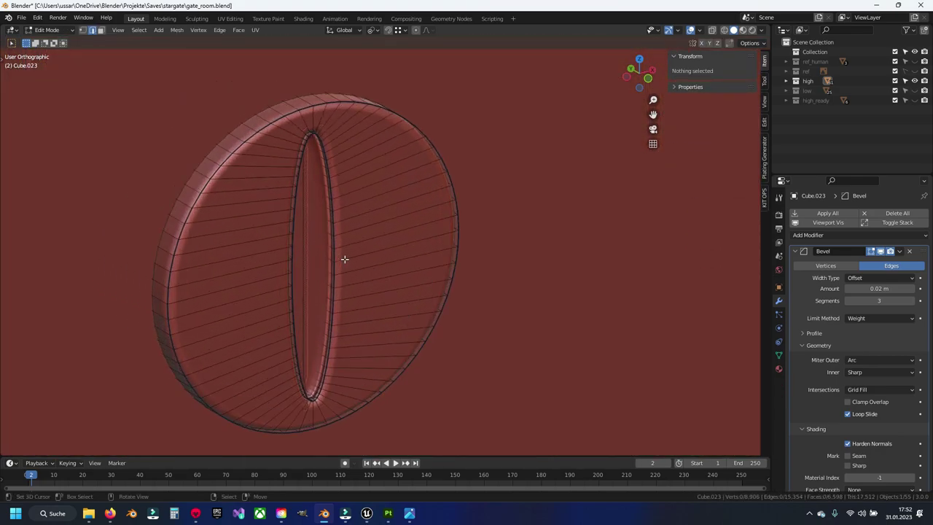
{"action": "scroll", "coordinate": [345, 259], "scroll_direction": "up", "scroll_amount": 2}
{"action": "left_click", "coordinate": [311, 222], "text": "alt"}
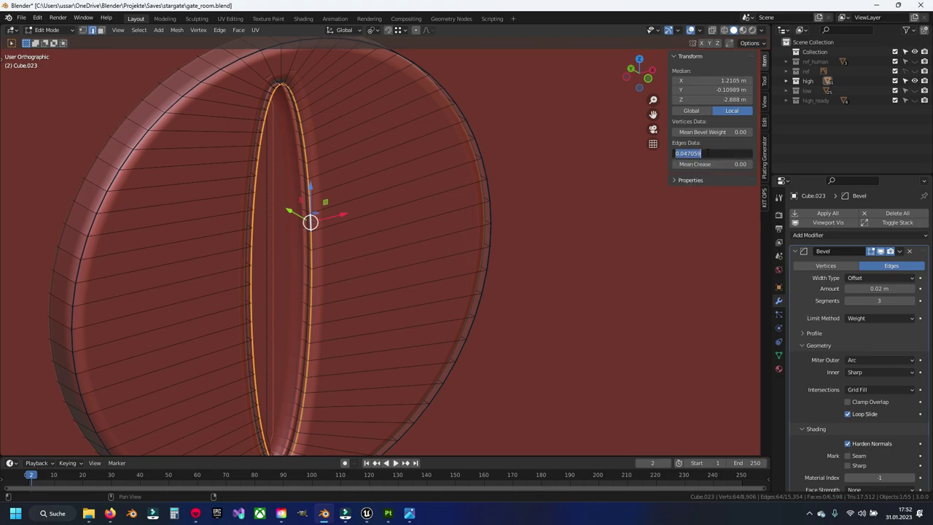
{"action": "key", "text": "Return"}
- Give the vertical face loop inside the slot a 0.03 bevel weight and check it
{"action": "middle_click_drag", "start_coordinate": [410, 235], "coordinate": [358, 274]}
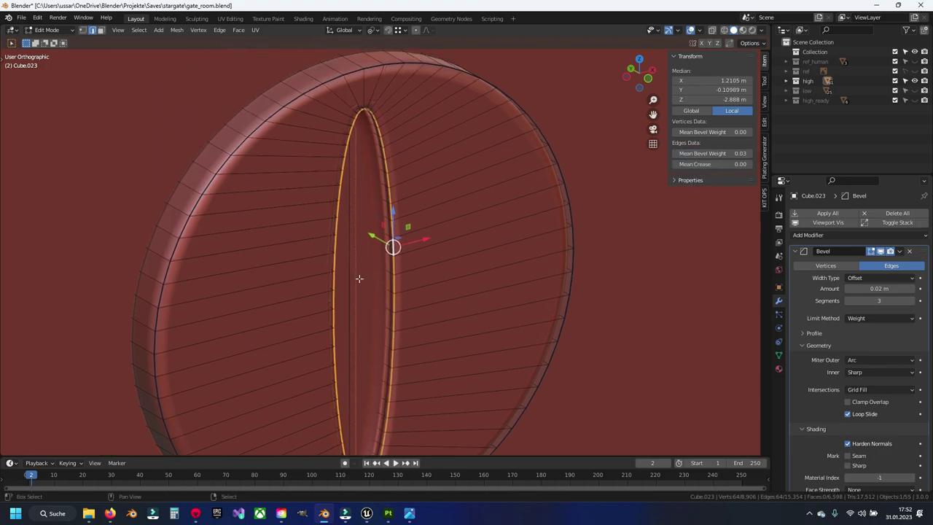
{"action": "key", "text": "shift+z"}
{"action": "key", "text": "alt+a"}
{"action": "scroll", "coordinate": [363, 282], "scroll_direction": "up", "scroll_amount": 3}
{"action": "left_click", "coordinate": [380, 268], "text": "alt"}
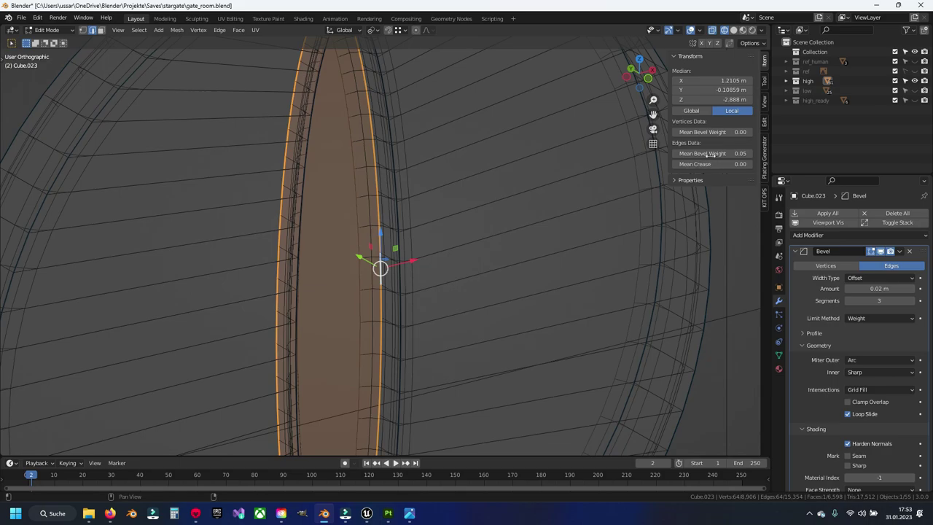
{"action": "key", "text": "Return"}
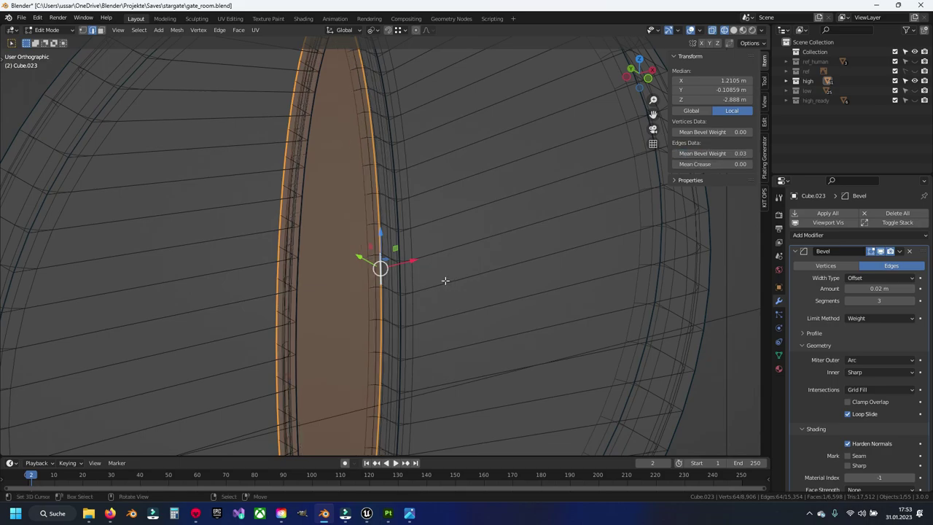
{"action": "key", "text": "shift+z"}
{"action": "scroll", "coordinate": [398, 290], "scroll_direction": "down", "scroll_amount": 5}
{"action": "key", "text": "Tab"}
- Lower the slot's bevel weight to 0.02 and preview the softer result
{"action": "scroll", "coordinate": [398, 290], "scroll_direction": "down", "scroll_amount": 1}
{"action": "key", "text": "Tab"}
{"action": "scroll", "coordinate": [398, 289], "scroll_direction": "up", "scroll_amount": 6}
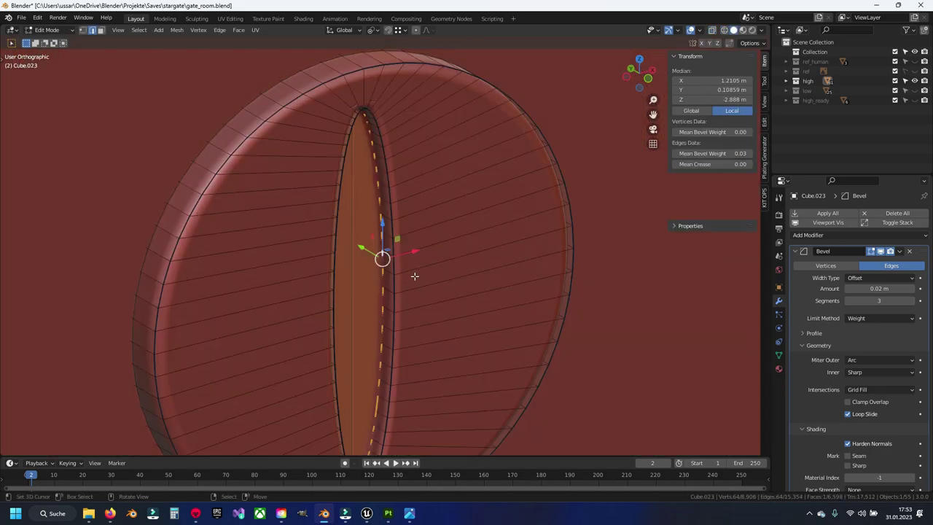
{"action": "key", "text": "Return"}
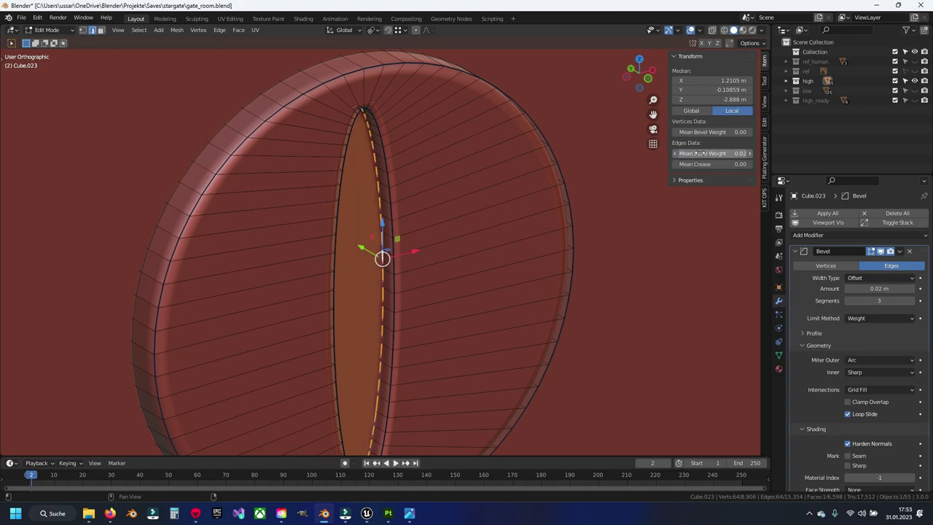
{"action": "key", "text": "Tab"}
{"action": "scroll", "coordinate": [404, 223], "scroll_direction": "down", "scroll_amount": 5}
- Orbit and zoom around the slatted vent panel, pipe network and junction box to inspect bevels
{"action": "scroll", "coordinate": [398, 227], "scroll_direction": "down", "scroll_amount": 2}
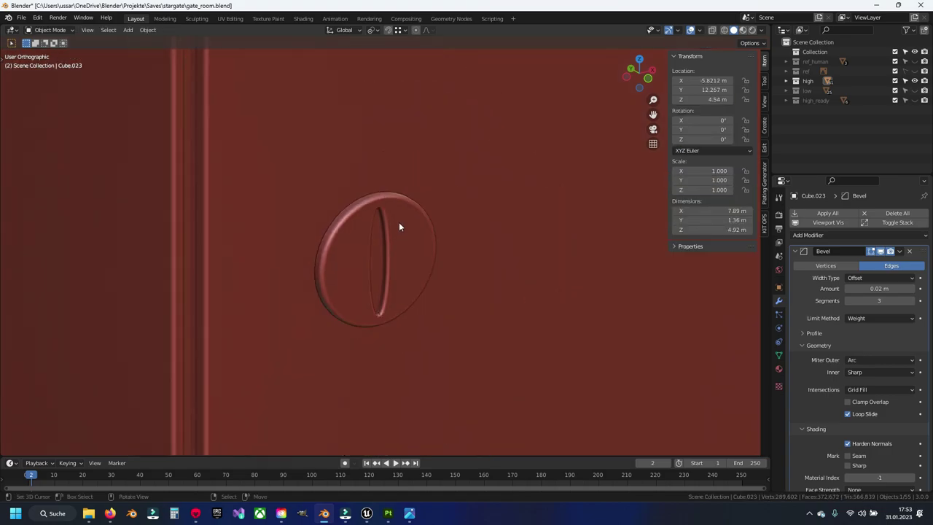
{"action": "scroll", "coordinate": [408, 204], "scroll_direction": "down", "scroll_amount": 3}
{"action": "middle_click_drag", "start_coordinate": [421, 173], "coordinate": [467, 313]}
{"action": "scroll", "coordinate": [467, 313], "scroll_direction": "up", "scroll_amount": 5}
{"action": "scroll", "coordinate": [334, 203], "scroll_direction": "down", "scroll_amount": 5}
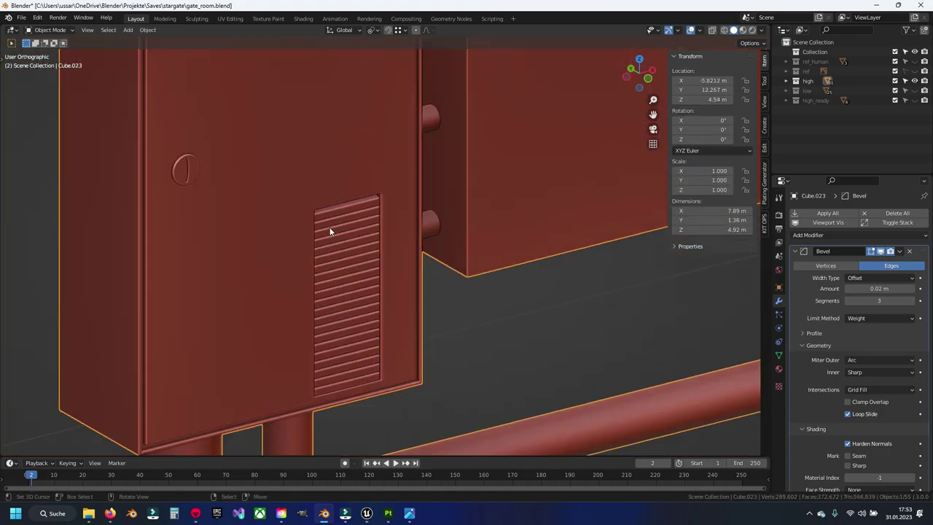
{"action": "mouse_move", "coordinate": [329, 227]}
{"action": "middle_mouse_down"}
{"action": "mouse_move", "coordinate": [430, 122]}
{"action": "mouse_move", "coordinate": [386, 200]}
{"action": "middle_mouse_up"}
{"action": "scroll", "coordinate": [386, 201], "scroll_direction": "up", "scroll_amount": 2}
{"action": "scroll", "coordinate": [343, 258], "scroll_direction": "down", "scroll_amount": 2}
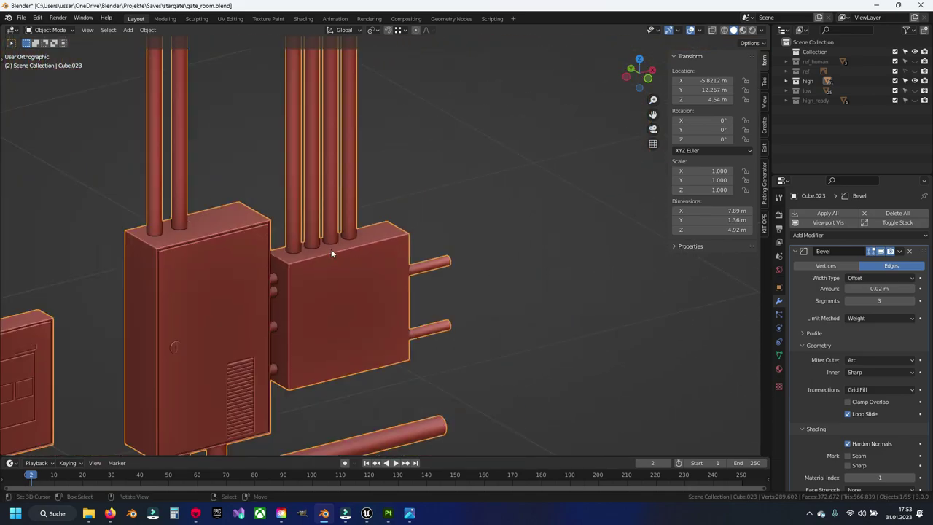
{"action": "mouse_move", "coordinate": [330, 249]}
{"action": "middle_mouse_down"}
{"action": "mouse_move", "coordinate": [340, 133]}
{"action": "mouse_move", "coordinate": [332, 215]}
{"action": "middle_mouse_up"}
{"action": "scroll", "coordinate": [333, 215], "scroll_direction": "up", "scroll_amount": 2}
{"action": "scroll", "coordinate": [340, 213], "scroll_direction": "up", "scroll_amount": 4}
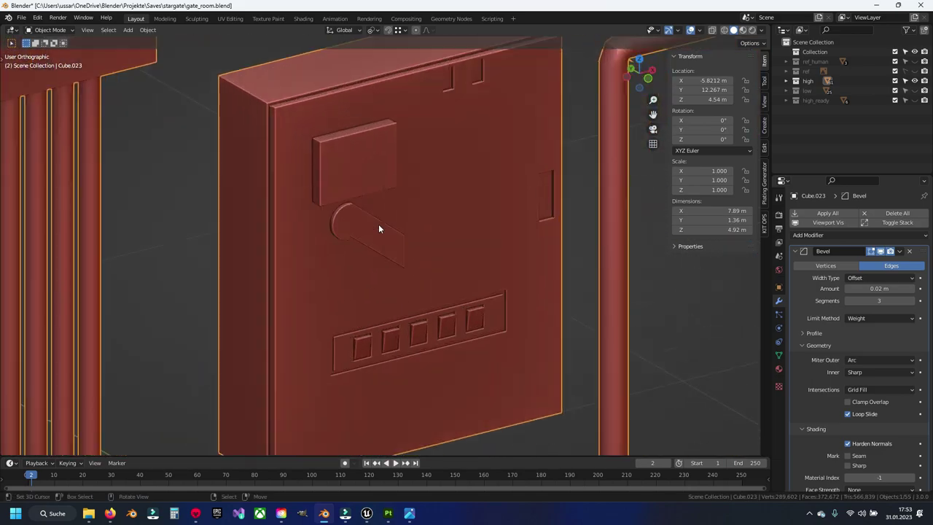
{"action": "scroll", "coordinate": [368, 255], "scroll_direction": "up", "scroll_amount": 3}
{"action": "middle_click_drag", "start_coordinate": [358, 282], "coordinate": [375, 141], "text": "shift"}
{"action": "scroll", "coordinate": [307, 242], "scroll_direction": "up", "scroll_amount": 3}
{"action": "scroll", "coordinate": [308, 241], "scroll_direction": "down", "scroll_amount": 4}
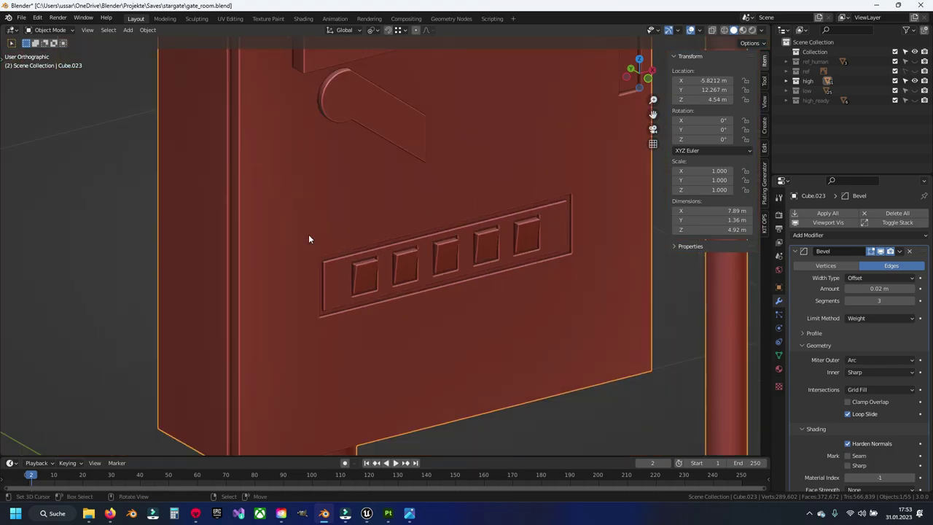
{"action": "middle_click_drag", "start_coordinate": [310, 238], "coordinate": [312, 289]}
{"action": "scroll", "coordinate": [345, 241], "scroll_direction": "up", "scroll_amount": 5}
{"action": "scroll", "coordinate": [366, 297], "scroll_direction": "down", "scroll_amount": 5}
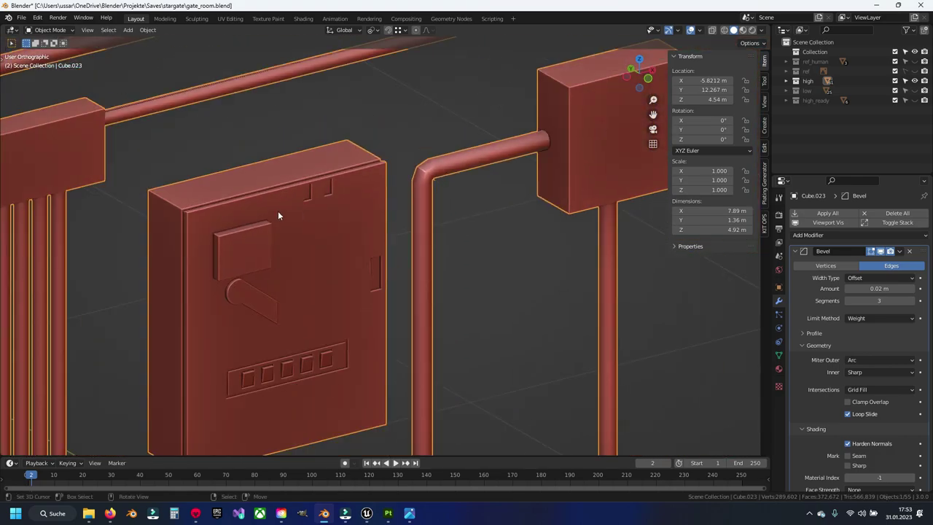
{"action": "scroll", "coordinate": [278, 210], "scroll_direction": "down", "scroll_amount": 3}
{"action": "scroll", "coordinate": [411, 268], "scroll_direction": "down", "scroll_amount": 2}
- Pan over to the lamp posts and frame the wall lamp's cup and pipe elbow
{"action": "middle_click_drag", "start_coordinate": [410, 268], "coordinate": [304, 234], "text": "shift"}
{"action": "scroll", "coordinate": [381, 247], "scroll_direction": "up", "scroll_amount": 1}
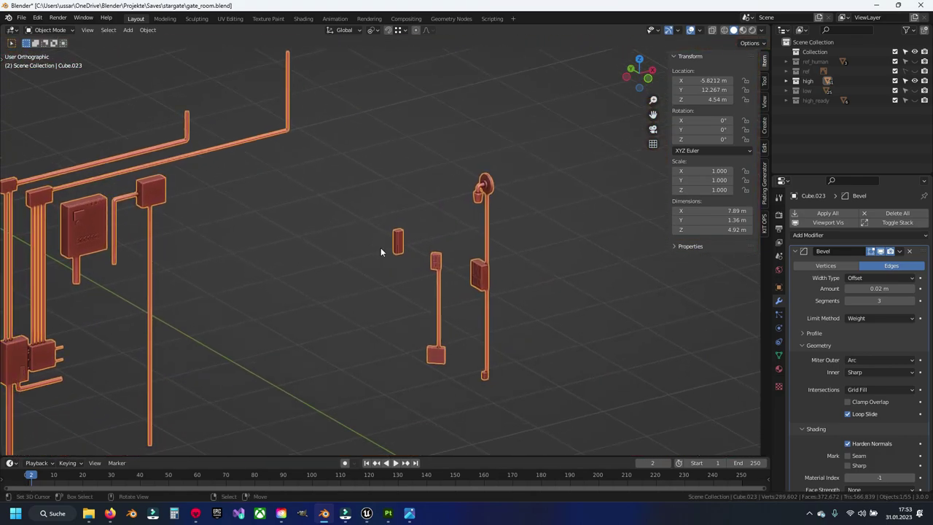
{"action": "scroll", "coordinate": [395, 255], "scroll_direction": "up", "scroll_amount": 3}
{"action": "scroll", "coordinate": [376, 273], "scroll_direction": "up", "scroll_amount": 3}
{"action": "scroll", "coordinate": [377, 275], "scroll_direction": "up", "scroll_amount": 2}
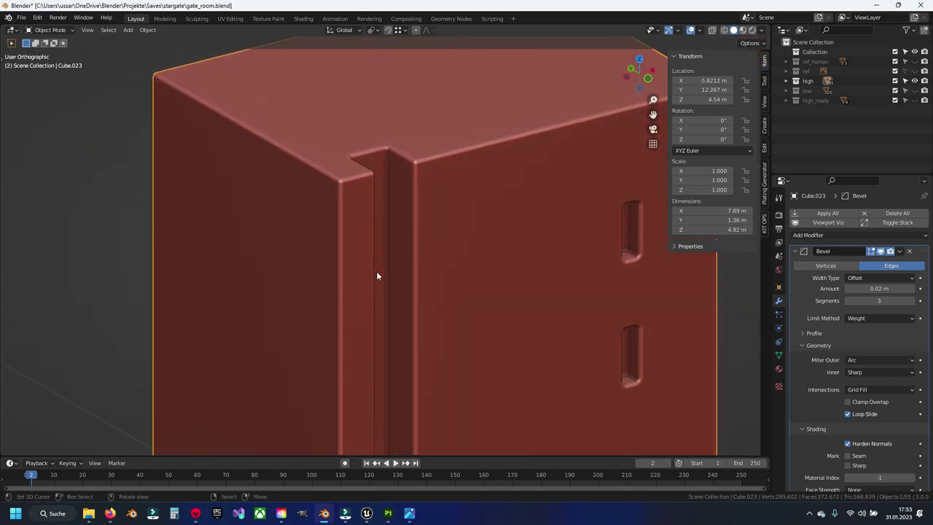
{"action": "scroll", "coordinate": [523, 343], "scroll_direction": "down", "scroll_amount": 4}
{"action": "mouse_move", "coordinate": [529, 340]}
{"action": "middle_mouse_down"}
{"action": "mouse_move", "coordinate": [414, 255]}
{"action": "mouse_move", "coordinate": [294, 195]}
{"action": "mouse_move", "coordinate": [353, 244]}
{"action": "middle_mouse_up"}
{"action": "scroll", "coordinate": [400, 257], "scroll_direction": "up", "scroll_amount": 3}
{"action": "scroll", "coordinate": [400, 256], "scroll_direction": "down", "scroll_amount": 4}
{"action": "scroll", "coordinate": [324, 200], "scroll_direction": "up", "scroll_amount": 2}
{"action": "scroll", "coordinate": [346, 249], "scroll_direction": "up", "scroll_amount": 4}
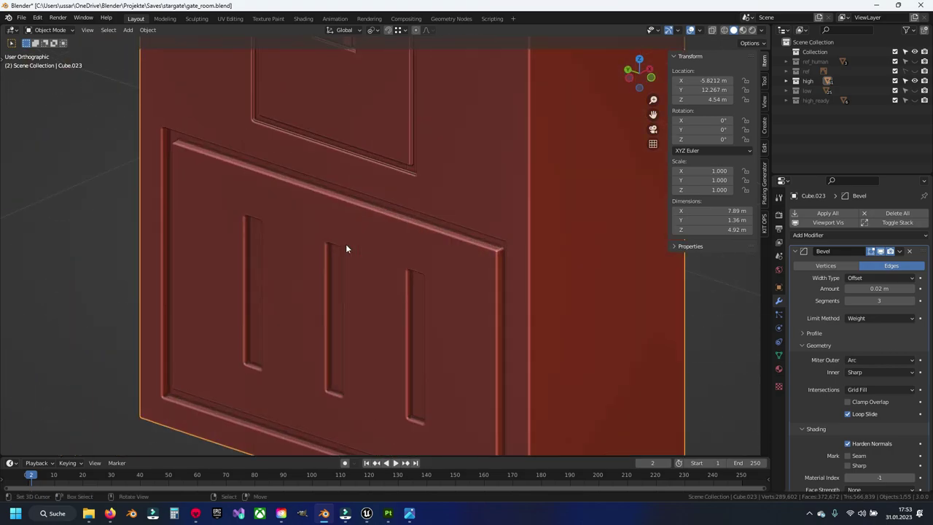
{"action": "scroll", "coordinate": [346, 248], "scroll_direction": "down", "scroll_amount": 1}
{"action": "scroll", "coordinate": [342, 237], "scroll_direction": "down", "scroll_amount": 3}
{"action": "scroll", "coordinate": [342, 205], "scroll_direction": "down", "scroll_amount": 2}
{"action": "scroll", "coordinate": [354, 208], "scroll_direction": "up", "scroll_amount": 3}
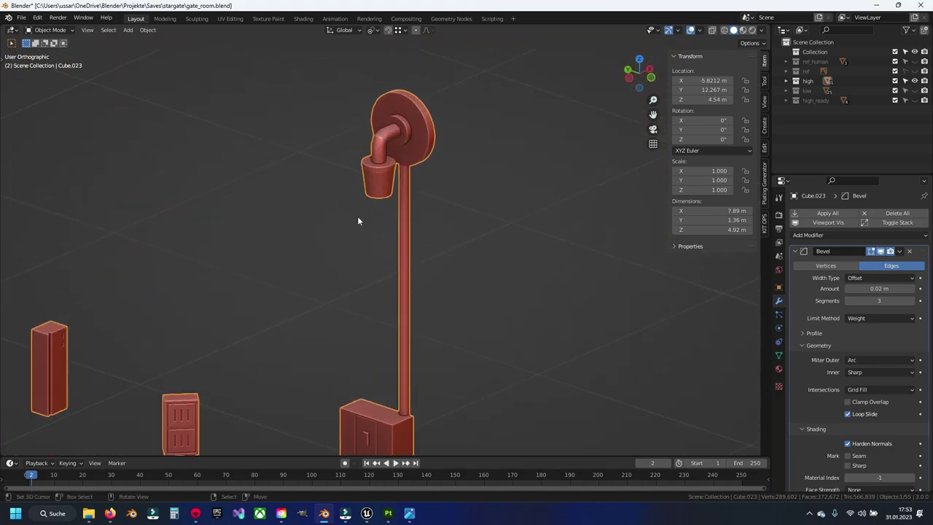
{"action": "middle_click_drag", "start_coordinate": [358, 221], "coordinate": [353, 247], "text": "shift"}
{"action": "scroll", "coordinate": [354, 248], "scroll_direction": "up", "scroll_amount": 4}
- Select the lamp's pipe elbow loop, set its Mean Bevel Weight to 0, and bevel it narrowly
{"action": "key", "text": "Tab"}
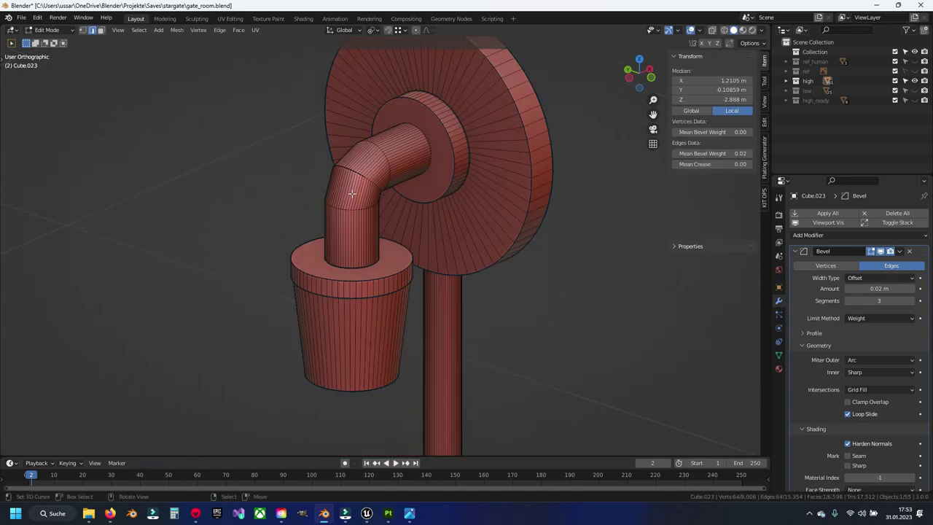
{"action": "scroll", "coordinate": [343, 189], "scroll_direction": "up", "scroll_amount": 2}
{"action": "scroll", "coordinate": [364, 219], "scroll_direction": "up", "scroll_amount": 3}
{"action": "left_click", "coordinate": [381, 242], "text": "alt"}
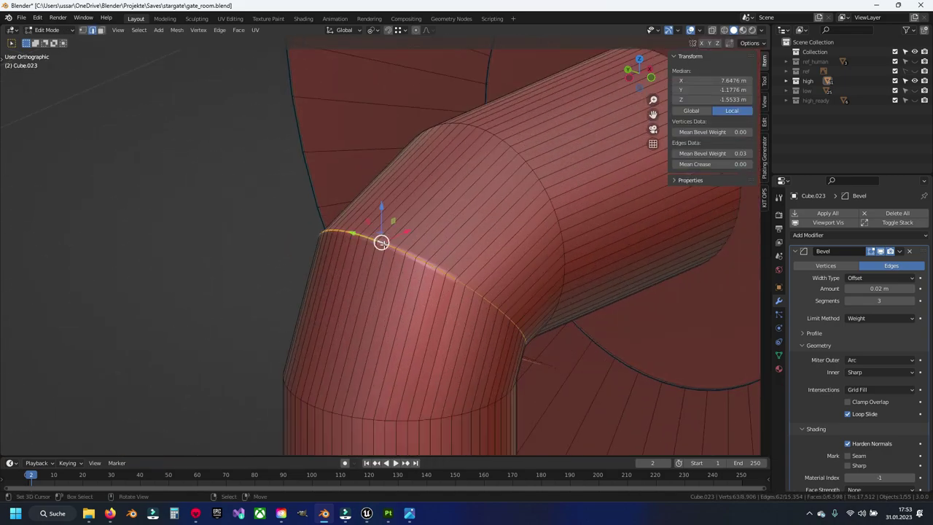
{"action": "left_click", "coordinate": [689, 153]}
{"action": "type", "text": "0"}
{"action": "key", "text": "Return"}
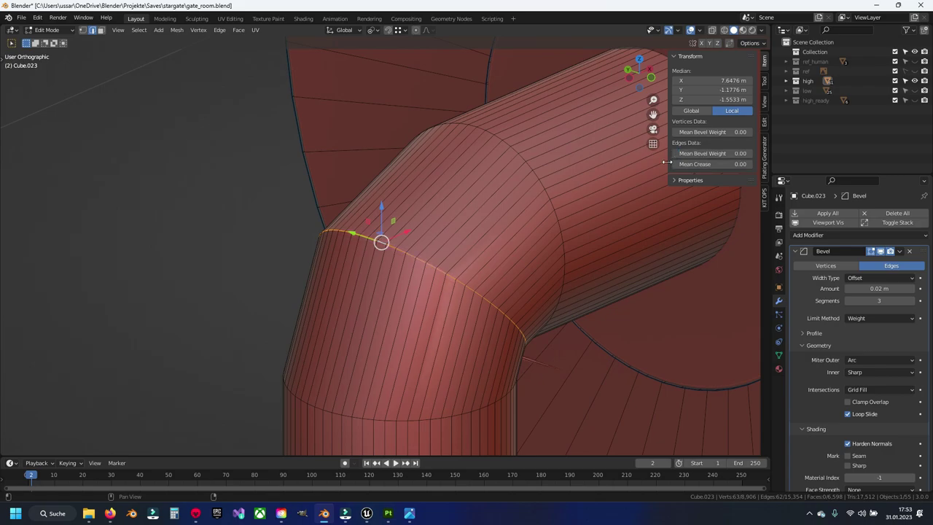
{"action": "key", "text": "ctrl+b"}
{"action": "left_click", "coordinate": [426, 302]}
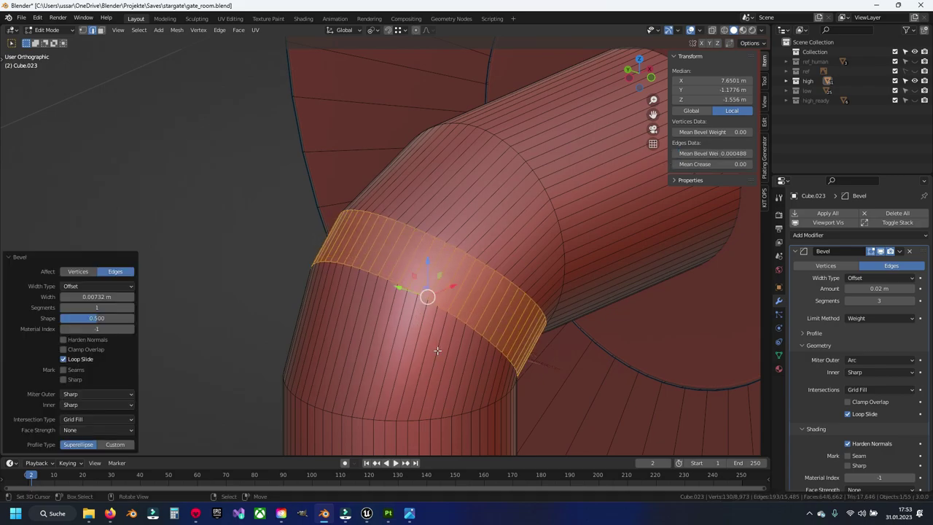
- Return to Object Mode and save gate_room.blend
{"action": "key", "text": "Tab"}
{"action": "key", "text": "ctrl+s"}
{"action": "scroll", "coordinate": [393, 323], "scroll_direction": "down", "scroll_amount": 6}
{"action": "mouse_move", "coordinate": [392, 317]}
{"action": "middle_mouse_down"}
{"action": "mouse_move", "coordinate": [361, 318]}
{"action": "mouse_move", "coordinate": [444, 182]}
{"action": "middle_mouse_up"}
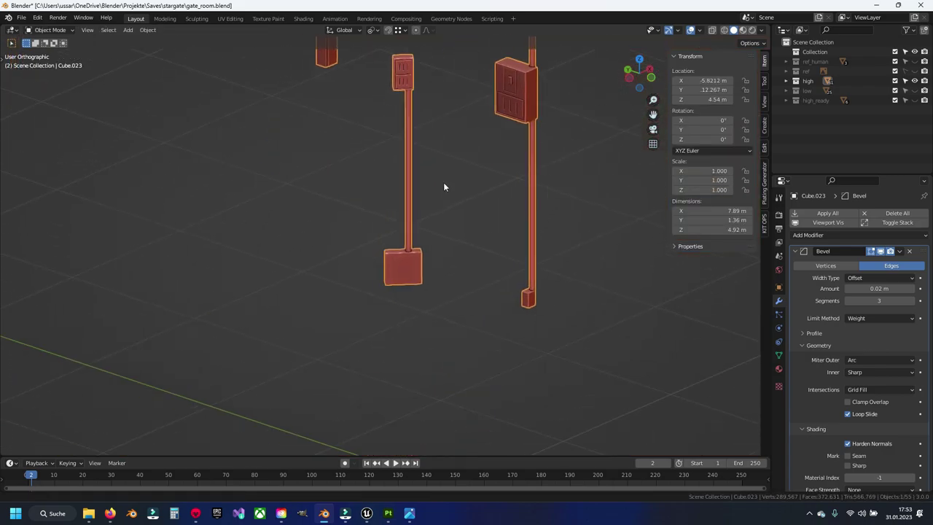
{"action": "scroll", "coordinate": [412, 226], "scroll_direction": "up", "scroll_amount": 4}
{"action": "scroll", "coordinate": [411, 226], "scroll_direction": "down", "scroll_amount": 5}
{"action": "mouse_move", "coordinate": [401, 221]}
{"action": "middle_mouse_down"}
{"action": "mouse_move", "coordinate": [458, 202]}
{"action": "mouse_move", "coordinate": [389, 210]}
{"action": "mouse_move", "coordinate": [414, 223]}
{"action": "mouse_move", "coordinate": [450, 195]}
{"action": "middle_mouse_up"}
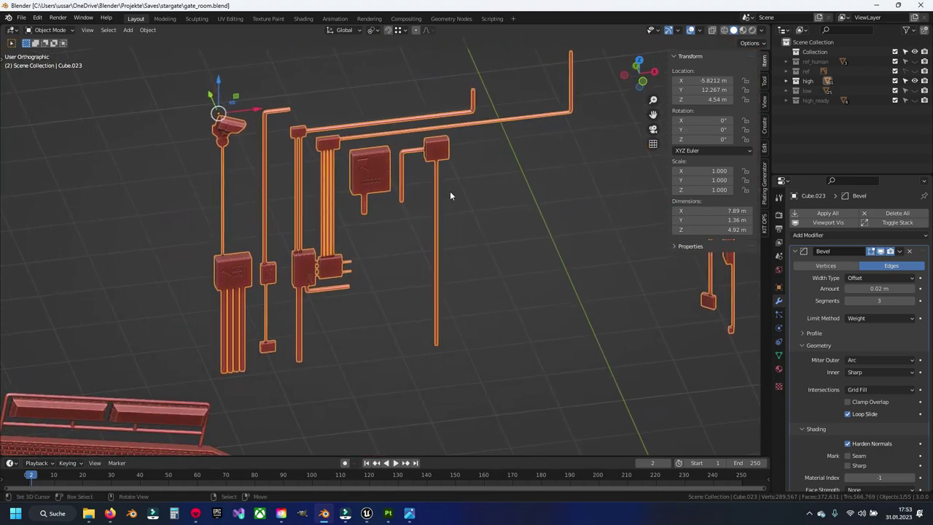
- Toggle the Face Orientation overlay on and off to check normals, then hide the side panel
{"action": "left_click", "coordinate": [699, 30]}
{"action": "left_click", "coordinate": [665, 205]}
{"action": "left_click", "coordinate": [666, 206]}
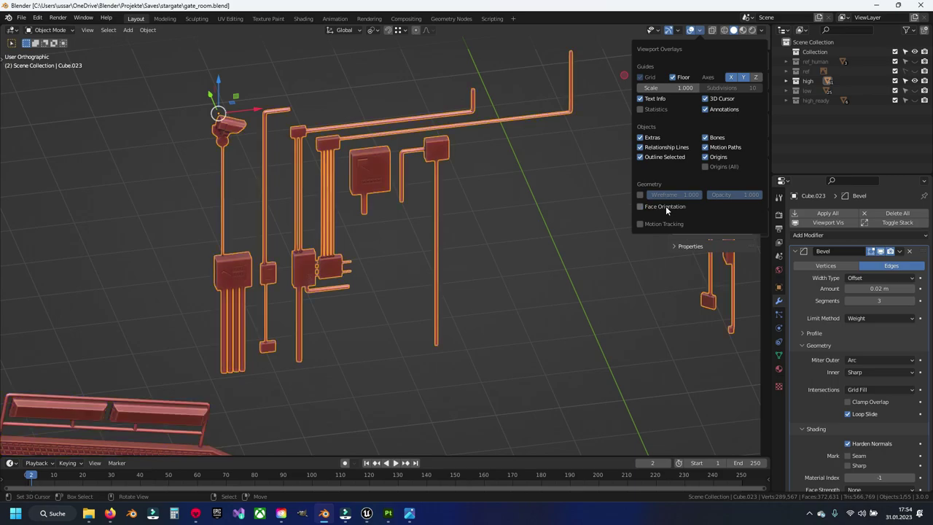
{"action": "mouse_move", "coordinate": [364, 202]}
{"action": "middle_mouse_down", "text": "shift"}
{"action": "mouse_move", "coordinate": [424, 207]}
{"action": "mouse_move", "coordinate": [451, 162]}
{"action": "mouse_move", "coordinate": [318, 238]}
{"action": "mouse_move", "coordinate": [498, 251]}
{"action": "mouse_move", "coordinate": [331, 234]}
{"action": "mouse_move", "coordinate": [579, 195]}
{"action": "middle_mouse_up", "text": "shift"}
{"action": "key", "text": "n"}
- Compare the high and low collections by toggling their visibility
{"action": "left_click", "coordinate": [915, 80]}
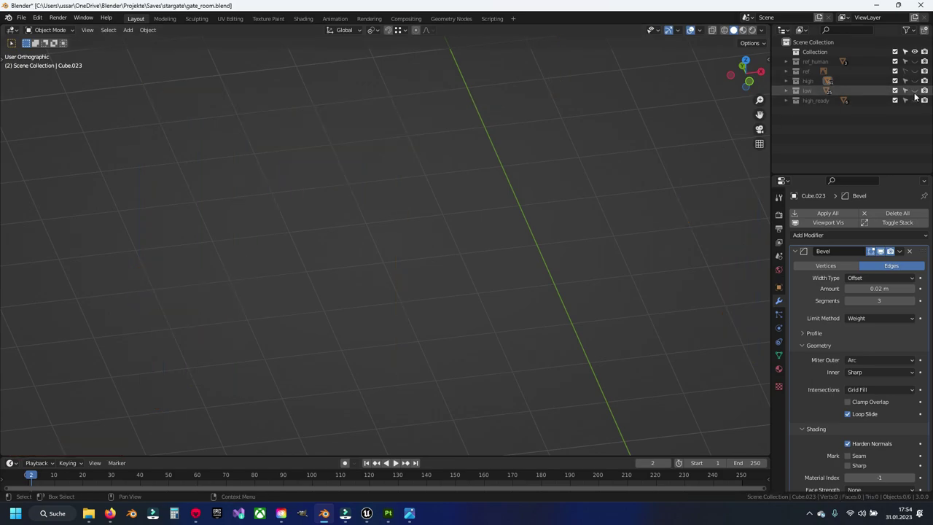
{"action": "left_click", "coordinate": [915, 91]}
{"action": "left_click", "coordinate": [915, 90]}
{"action": "left_click", "coordinate": [915, 80]}
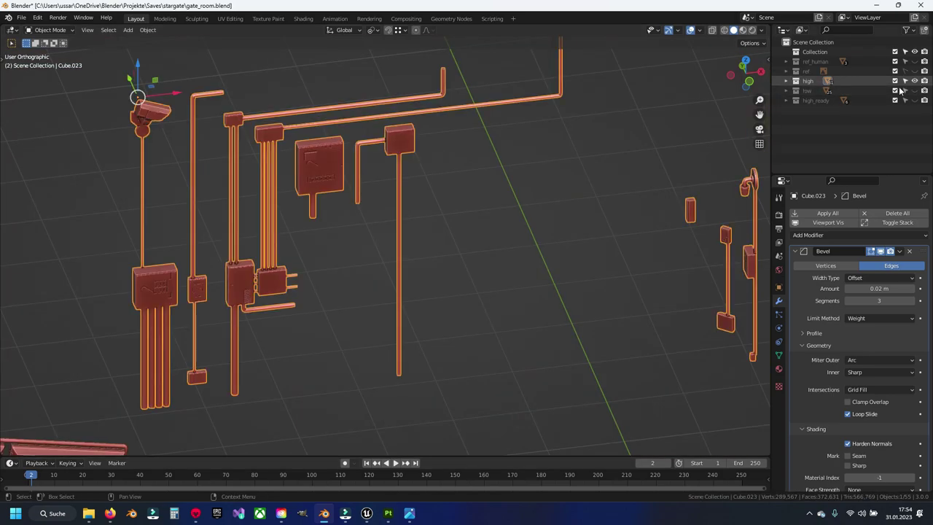
- Move the selected objects into the high_ready collection, show it, and save the file
{"action": "key", "text": "m"}
{"action": "left_click", "coordinate": [368, 208]}
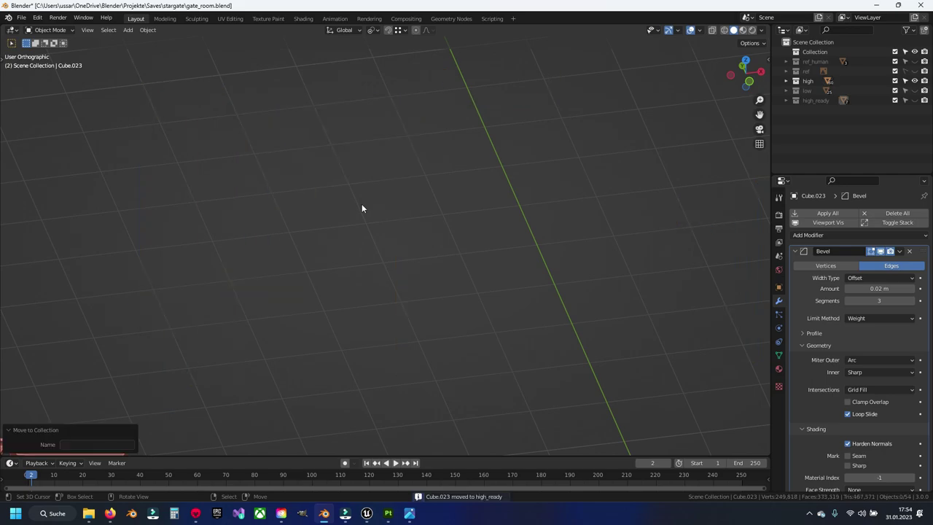
{"action": "left_click", "coordinate": [915, 100]}
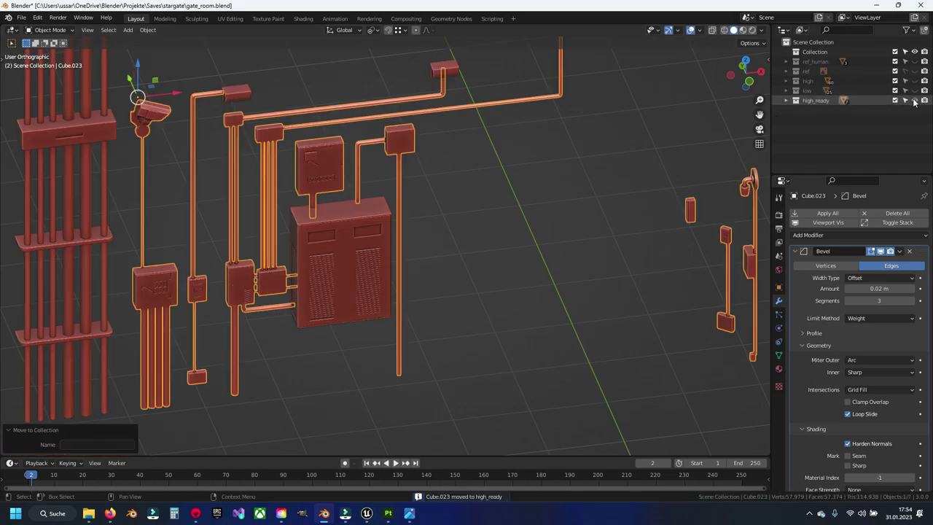
{"action": "mouse_move", "coordinate": [408, 241]}
{"action": "middle_mouse_down"}
{"action": "mouse_move", "coordinate": [452, 219]}
{"action": "mouse_move", "coordinate": [512, 274]}
{"action": "mouse_move", "coordinate": [472, 319]}
{"action": "mouse_move", "coordinate": [402, 259]}
{"action": "mouse_move", "coordinate": [528, 208]}
{"action": "middle_mouse_up"}
{"action": "key", "text": "ctrl+s"}
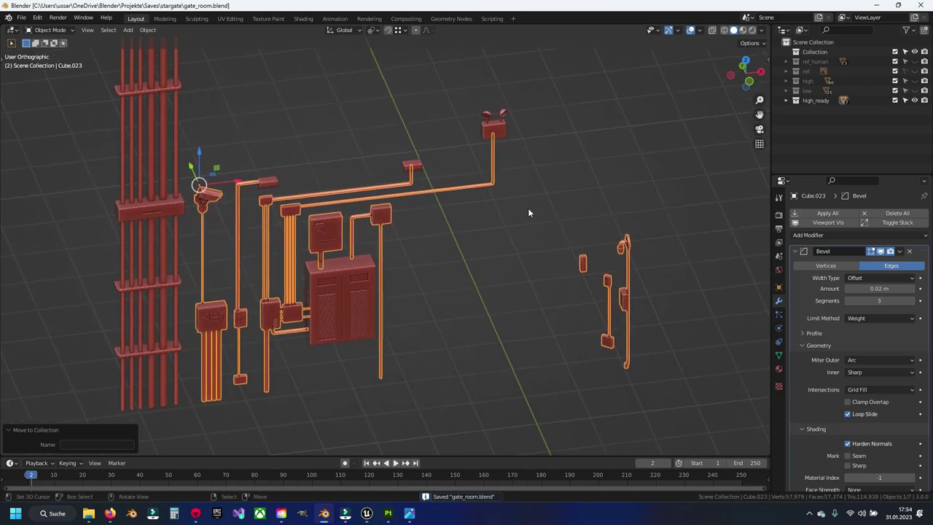
- Deselect everything and compare the low walls against the high_ready pipes and boxes
{"action": "left_click", "coordinate": [521, 201]}
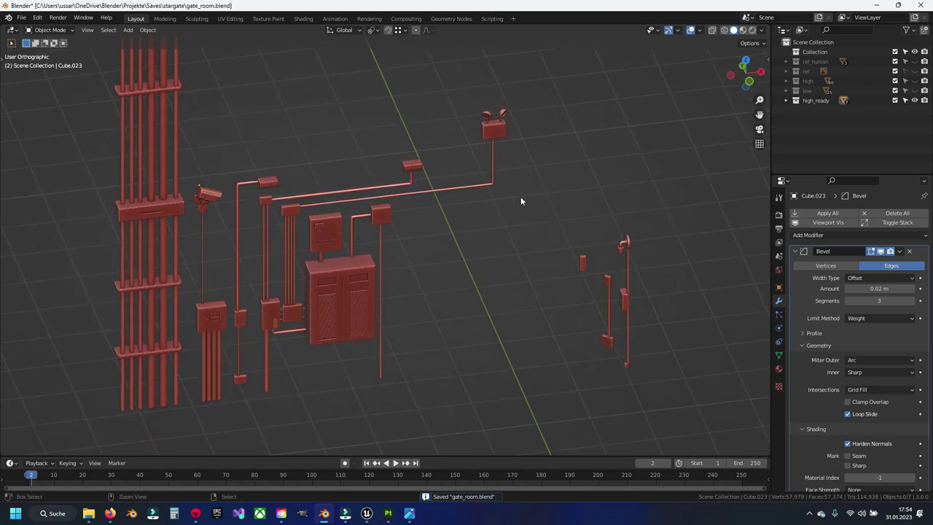
{"action": "left_click", "coordinate": [915, 91]}
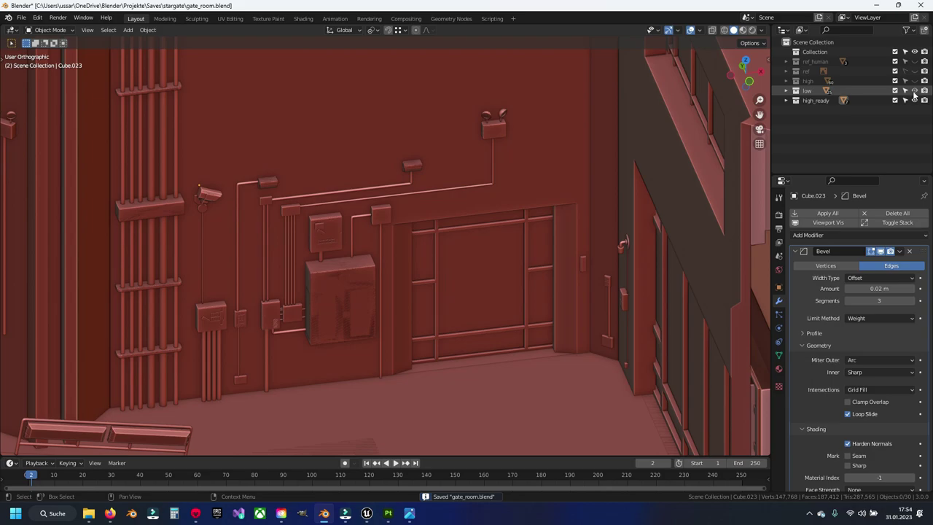
{"action": "left_click", "coordinate": [915, 100]}
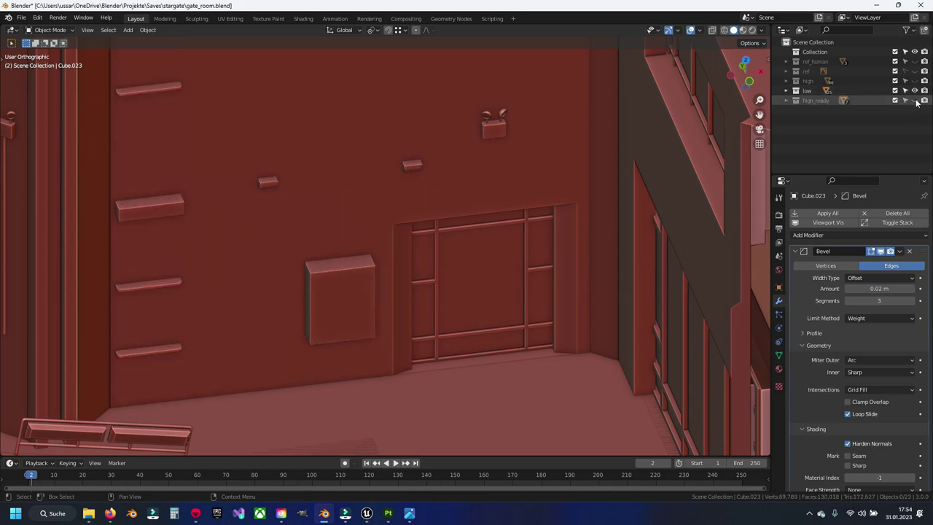
{"action": "left_click", "coordinate": [914, 100]}
{"action": "left_click", "coordinate": [914, 91]}
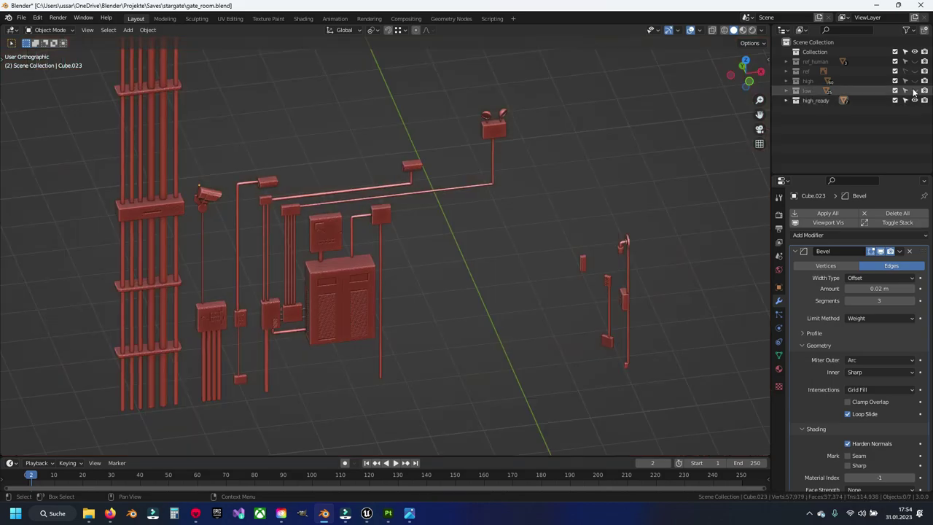
- Select the pipe, cable and box objects and duplicate them
{"action": "left_click", "coordinate": [390, 218]}
{"action": "mouse_move", "coordinate": [390, 217]}
{"action": "middle_mouse_down", "text": "shift"}
{"action": "mouse_move", "coordinate": [410, 263]}
{"action": "mouse_move", "coordinate": [380, 271]}
{"action": "middle_mouse_up", "text": "shift"}
{"action": "key", "text": "shift+d"}
- Keep the duplicates in place and move them into the low collection
{"action": "key", "text": "Escape"}
{"action": "key", "text": "m"}
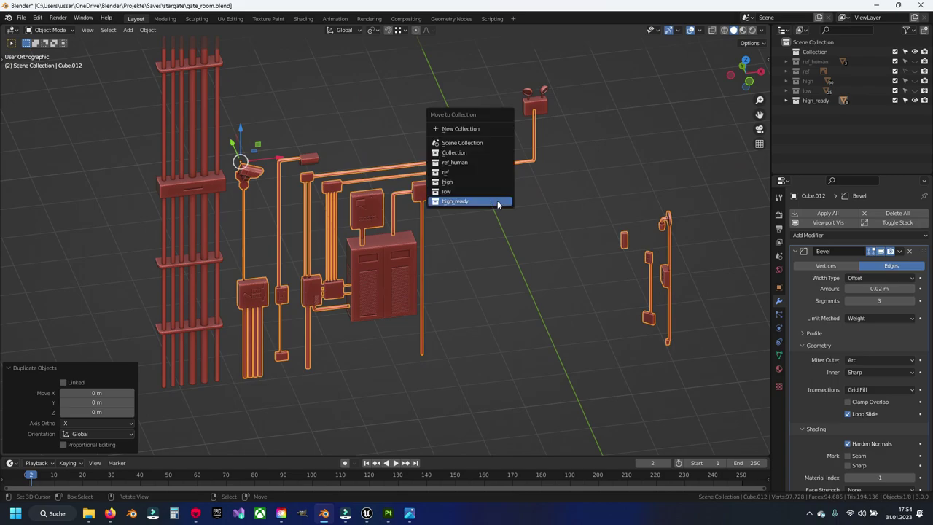
{"action": "left_click", "coordinate": [498, 202]}
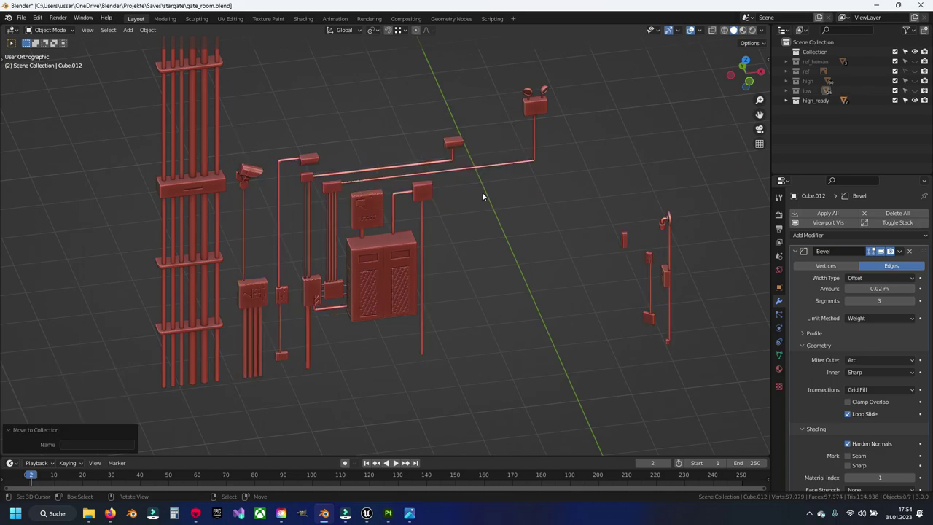
- Compare low and high_ready, selecting pipes_back.001, Cylinder.009, Cube.015 and the vertical pipes
{"action": "left_click", "coordinate": [915, 100]}
{"action": "left_click", "coordinate": [914, 90]}
{"action": "left_click", "coordinate": [206, 188]}
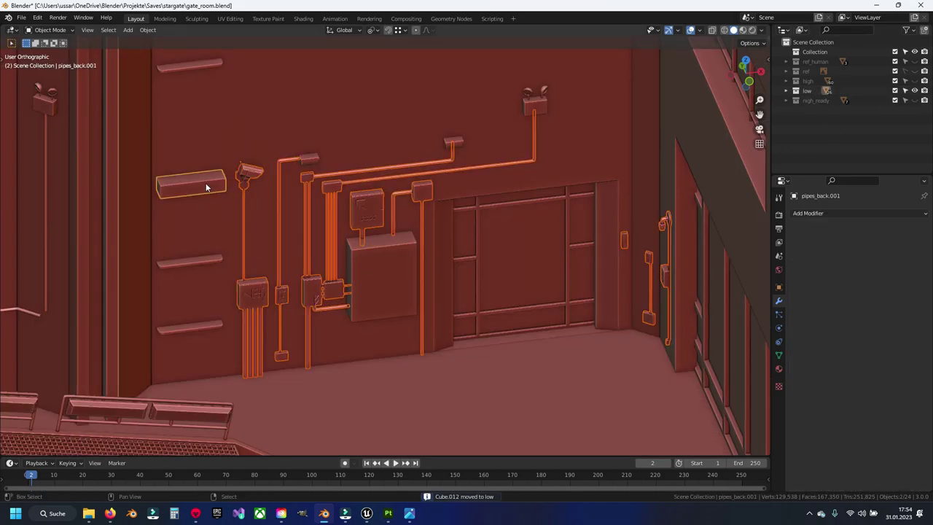
{"action": "mouse_move", "coordinate": [338, 272]}
{"action": "middle_mouse_down"}
{"action": "mouse_move", "coordinate": [313, 350]}
{"action": "mouse_move", "coordinate": [802, 160]}
{"action": "middle_mouse_up"}
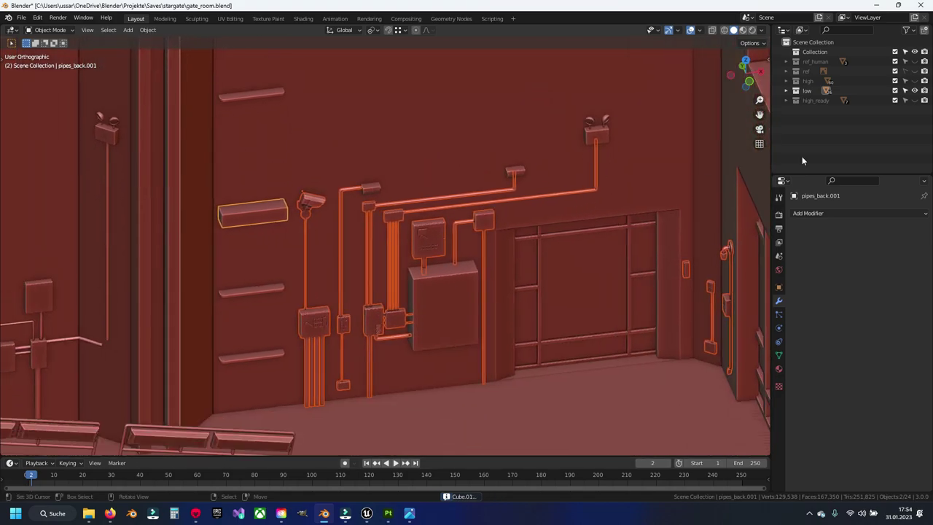
{"action": "left_click", "coordinate": [915, 100]}
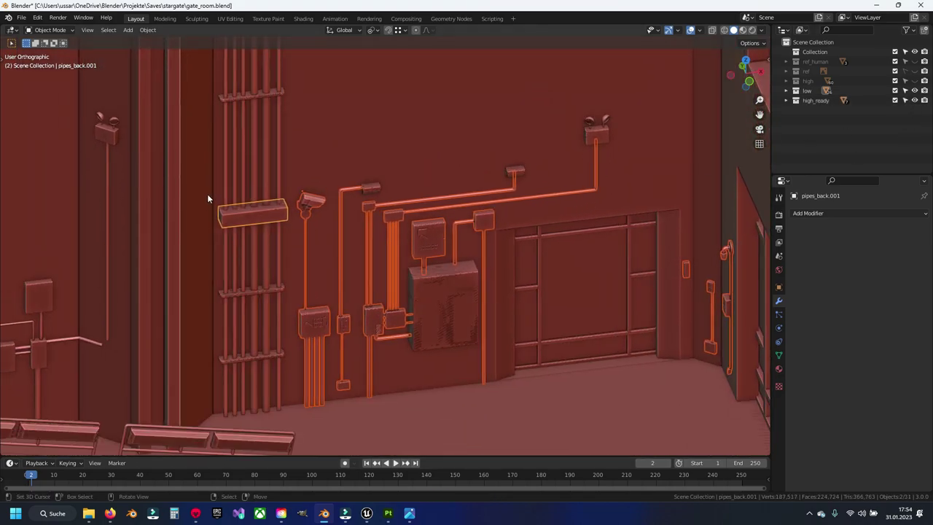
{"action": "left_click", "coordinate": [244, 174]}
{"action": "left_click", "coordinate": [445, 285]}
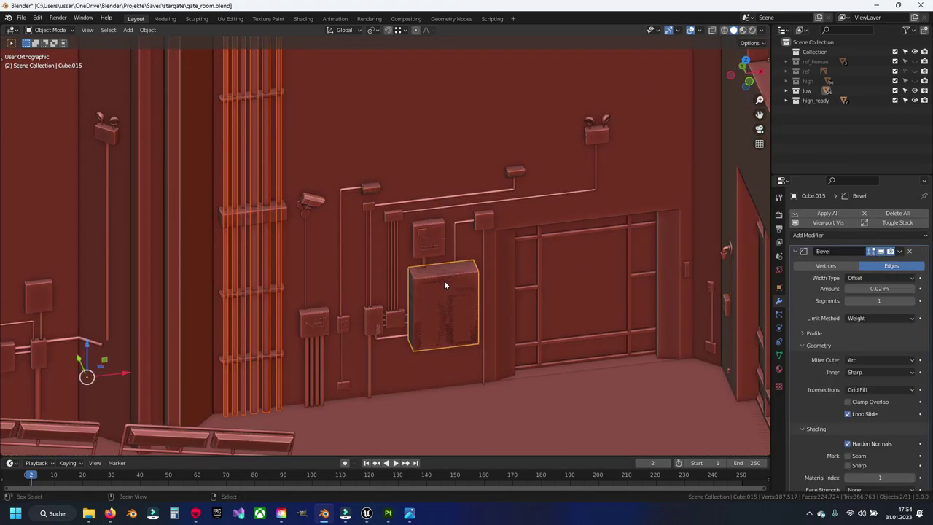
{"action": "left_click", "coordinate": [915, 91]}
{"action": "left_click", "coordinate": [250, 244]}
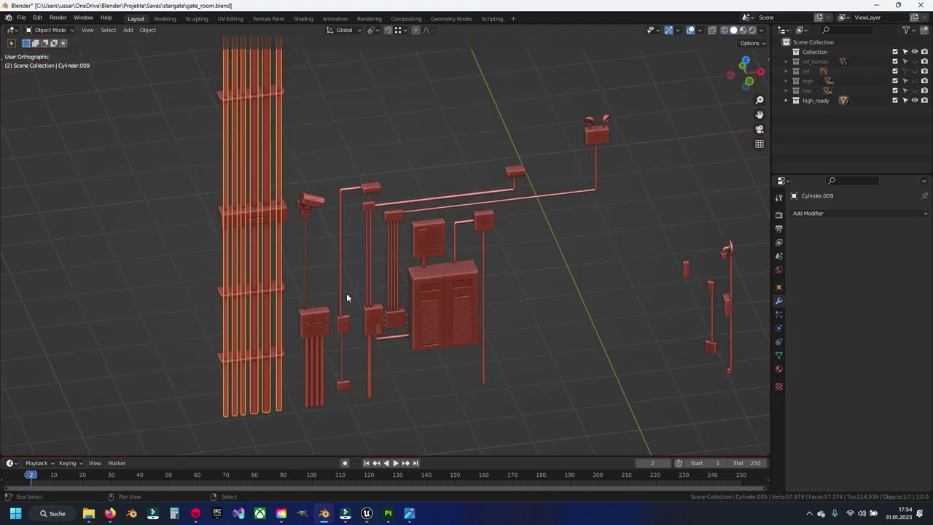
- Select all pipes and boxes, pass through Edit Mode and back, deselect, and save
{"action": "scroll", "coordinate": [413, 338], "scroll_direction": "up", "scroll_amount": 2}
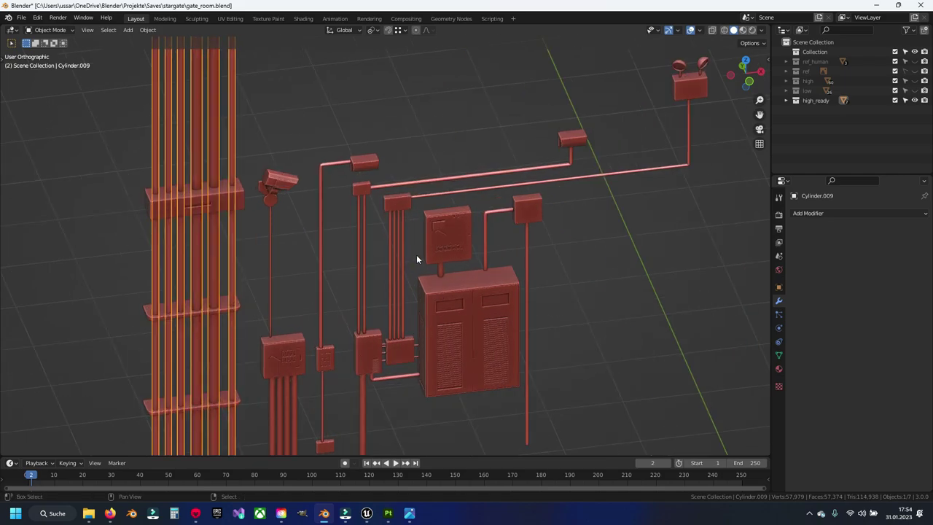
{"action": "key", "text": "a"}
{"action": "mouse_move", "coordinate": [375, 270]}
{"action": "middle_mouse_down"}
{"action": "mouse_move", "coordinate": [472, 241]}
{"action": "mouse_move", "coordinate": [419, 264]}
{"action": "middle_mouse_up"}
{"action": "key", "text": "Tab"}
{"action": "key", "text": "a"}
{"action": "key", "text": "Tab"}
{"action": "key", "text": "alt+a"}
{"action": "key", "text": "ctrl+s"}
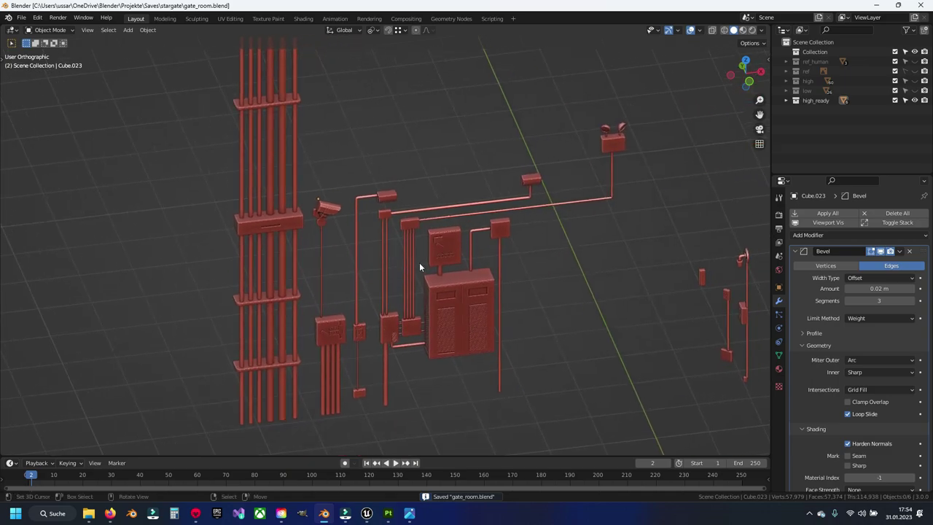
{"action": "middle_click_drag", "start_coordinate": [422, 233], "coordinate": [462, 213], "text": "shift"}
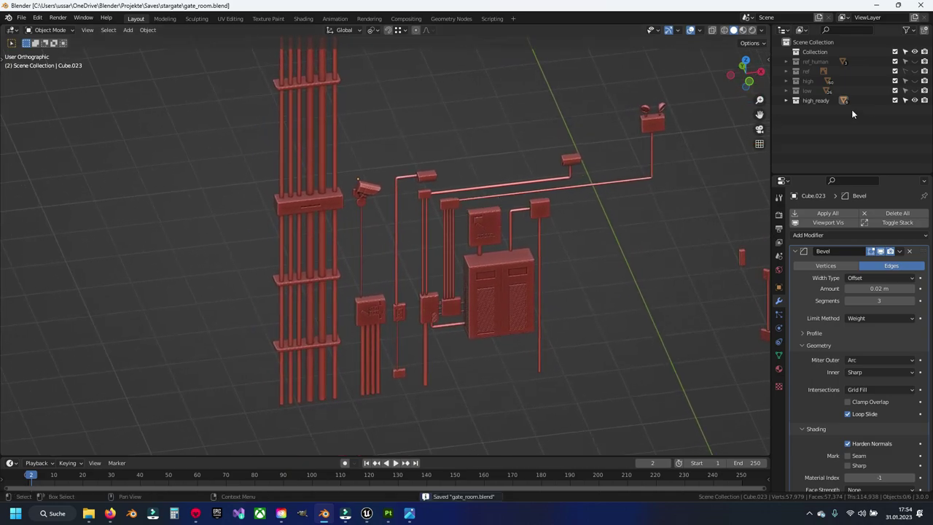
- Delete the old duplicated pipes and boxes from the low collection
{"action": "left_click", "coordinate": [915, 100]}
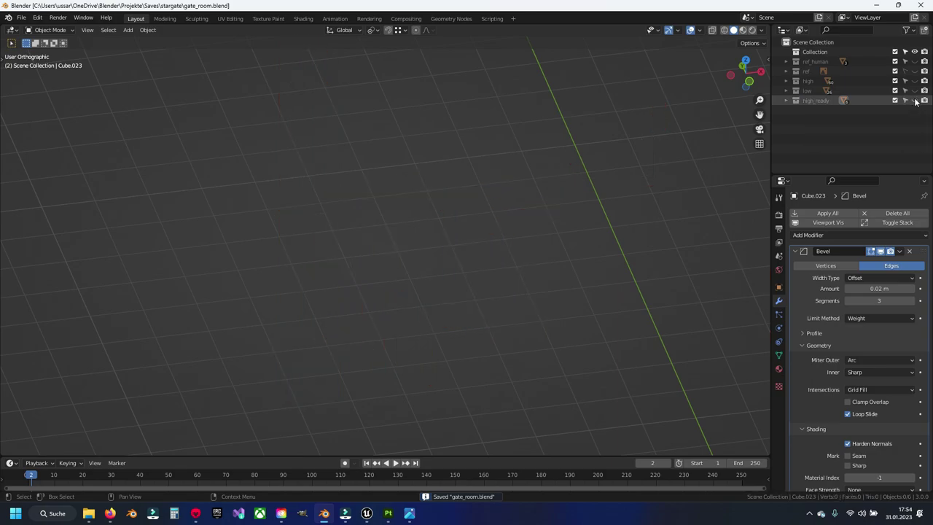
{"action": "left_click", "coordinate": [914, 91]}
{"action": "left_click", "coordinate": [494, 288]}
{"action": "left_click", "coordinate": [450, 245]}
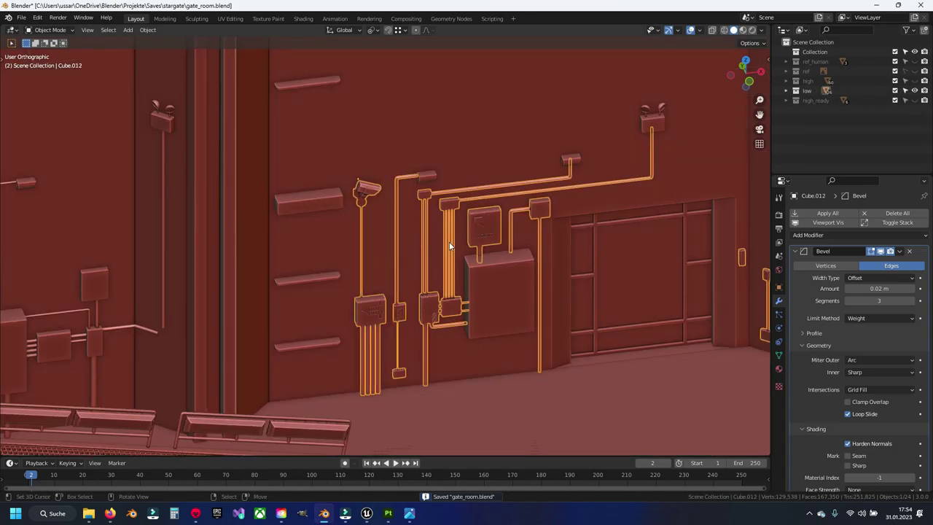
{"action": "key", "text": "Delete"}
- Duplicate the high_ready pipes, cables and boxes in place and move the copy into low
{"action": "left_click", "coordinate": [915, 100]}
{"action": "left_click", "coordinate": [915, 91]}
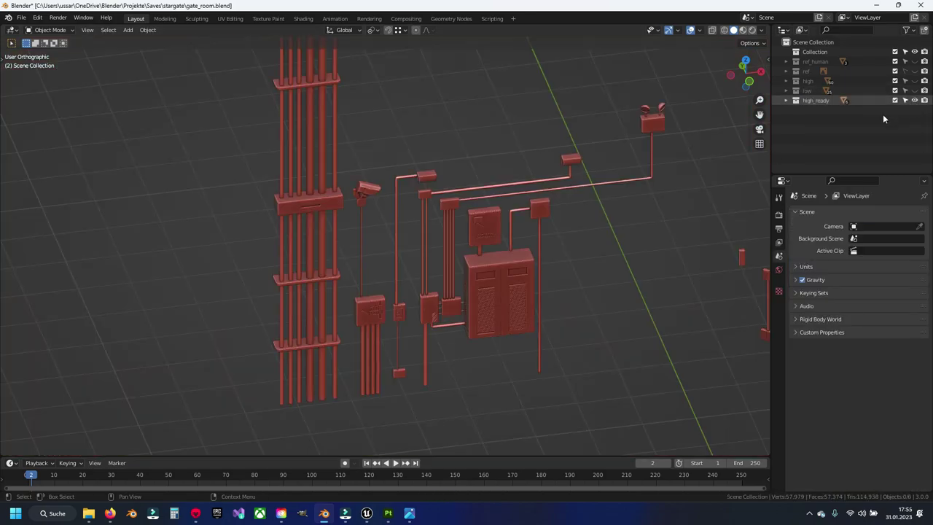
{"action": "left_click", "coordinate": [359, 237], "text": "shift"}
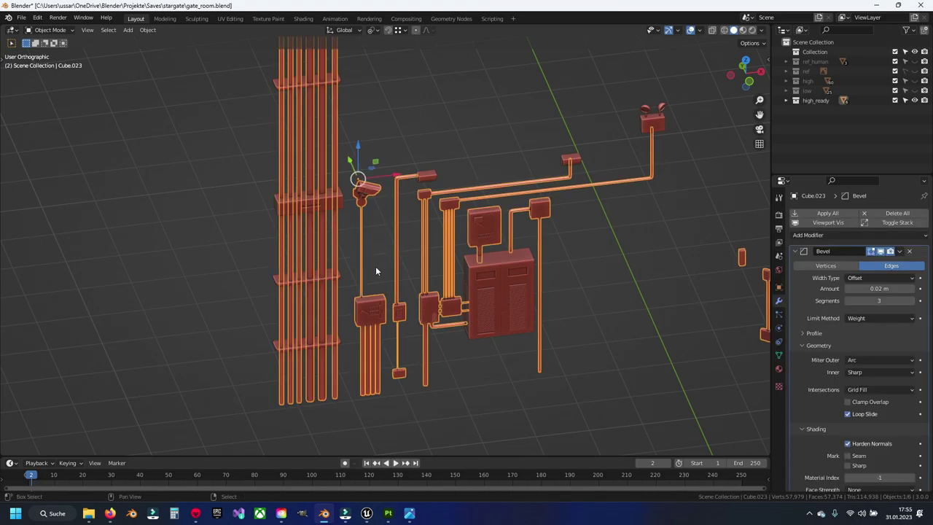
{"action": "key", "text": "shift+d"}
{"action": "key", "text": "Escape"}
{"action": "key", "text": "m"}
{"action": "left_click", "coordinate": [470, 210]}
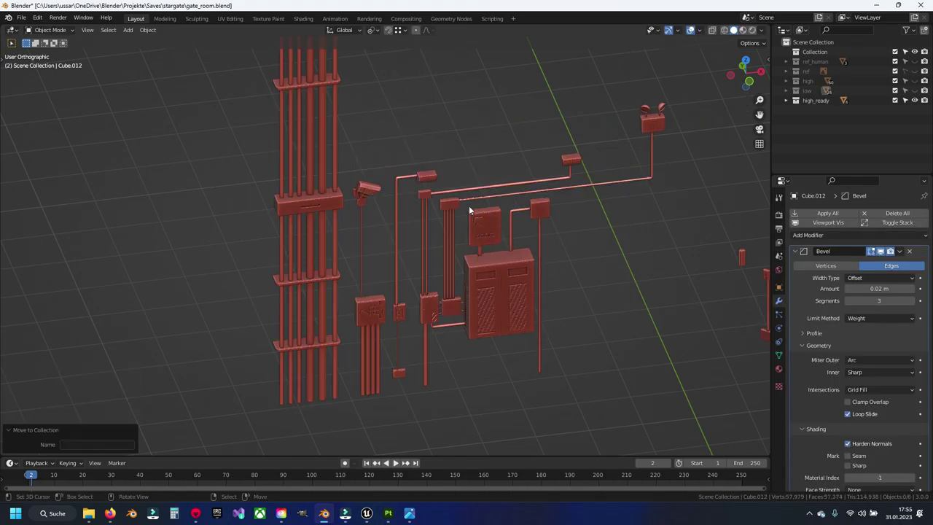
- Move the duplicates into a new collection named low_ready and collapse it
{"action": "left_click", "coordinate": [915, 99]}
{"action": "left_click", "coordinate": [915, 90]}
{"action": "middle_click_drag", "start_coordinate": [393, 248], "coordinate": [414, 244]}
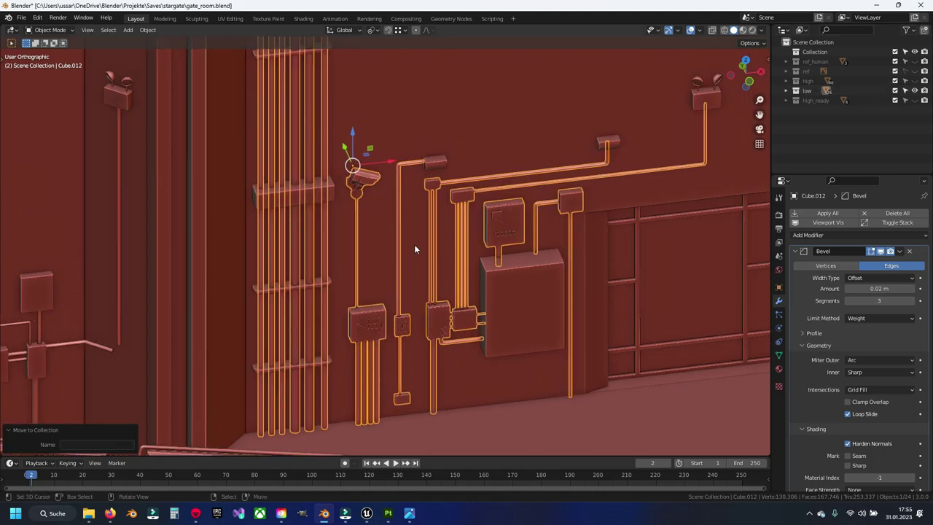
{"action": "key", "text": "m"}
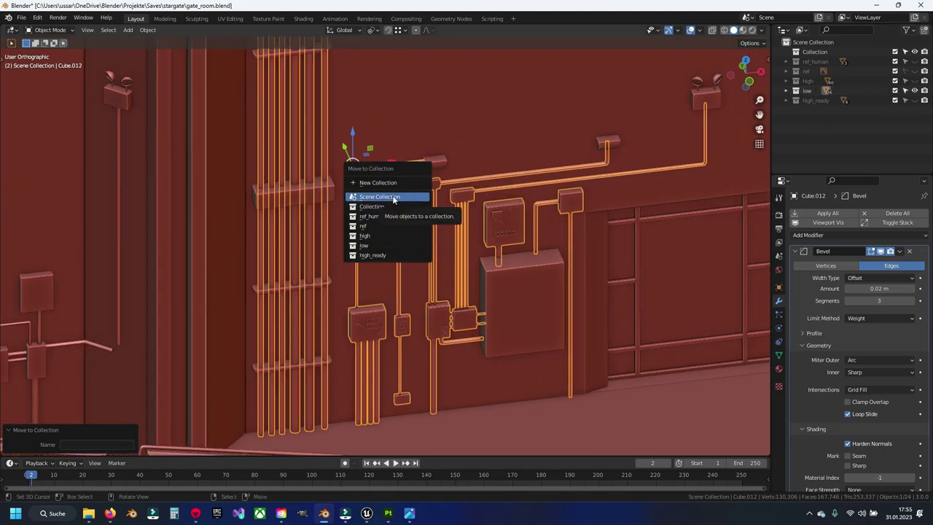
{"action": "left_click", "coordinate": [379, 182]}
{"action": "type", "text": "low_ready"}
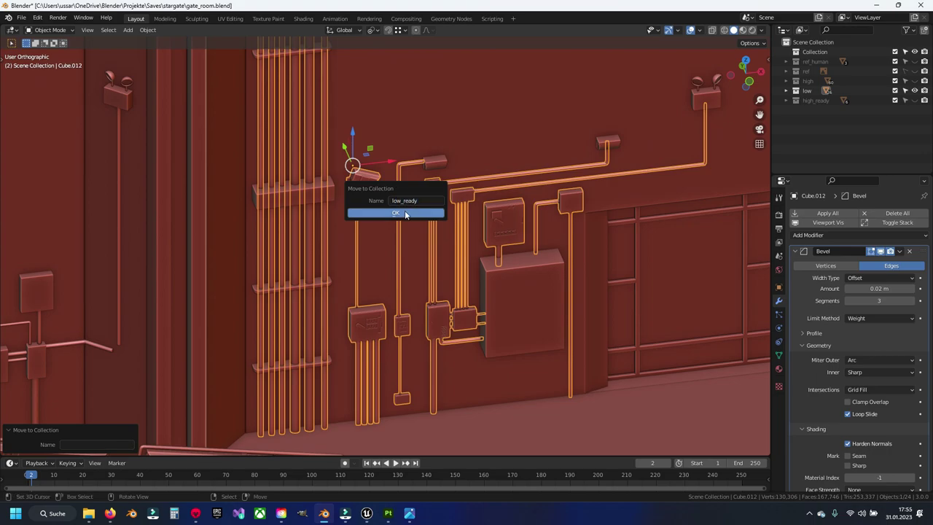
{"action": "left_click", "coordinate": [408, 213]}
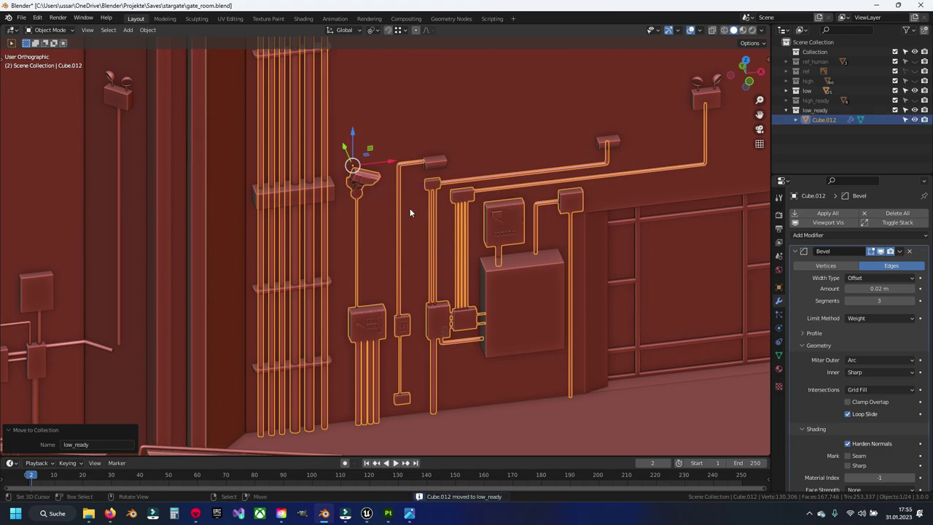
{"action": "left_click", "coordinate": [786, 110]}
- Move the upper wall bracket, small wall blocks and wall box into low_ready, then save
{"action": "left_click", "coordinate": [914, 110]}
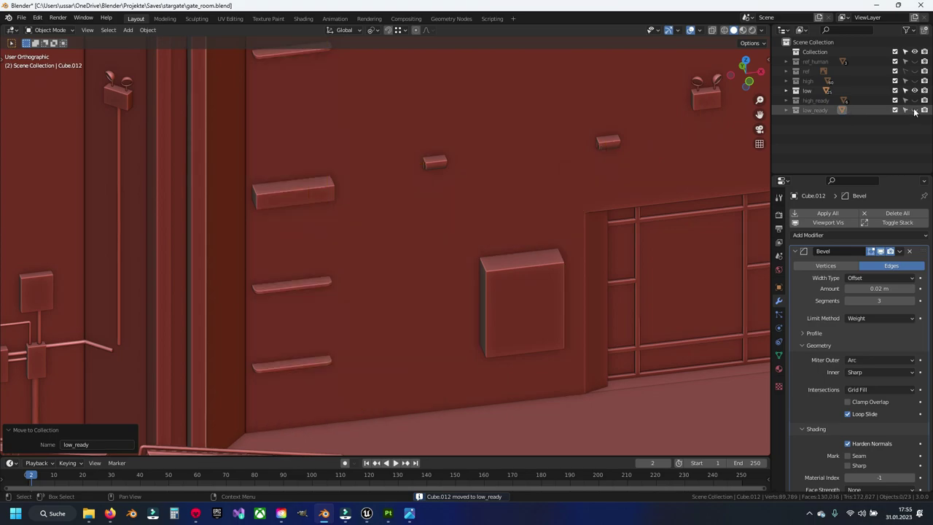
{"action": "left_click", "coordinate": [297, 195]}
{"action": "middle_click_drag", "start_coordinate": [318, 198], "coordinate": [320, 277]}
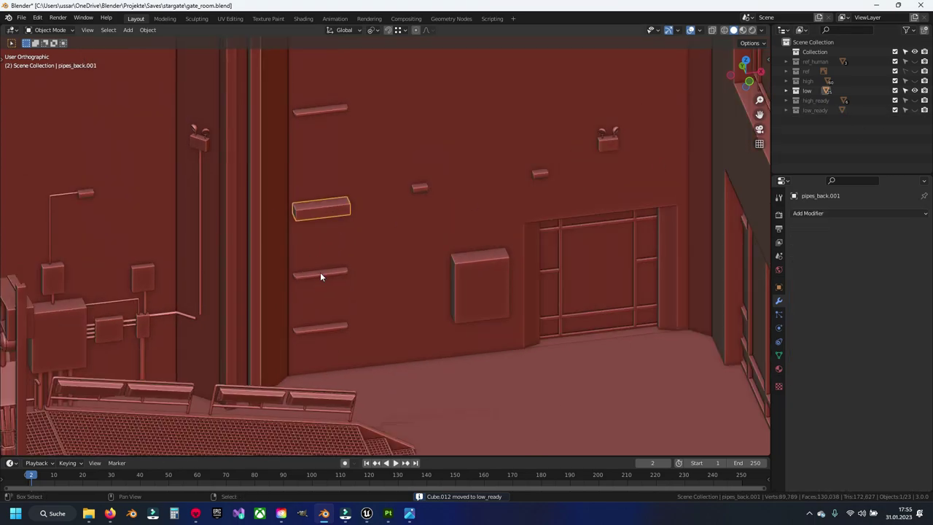
{"action": "left_click", "coordinate": [421, 189], "text": "shift"}
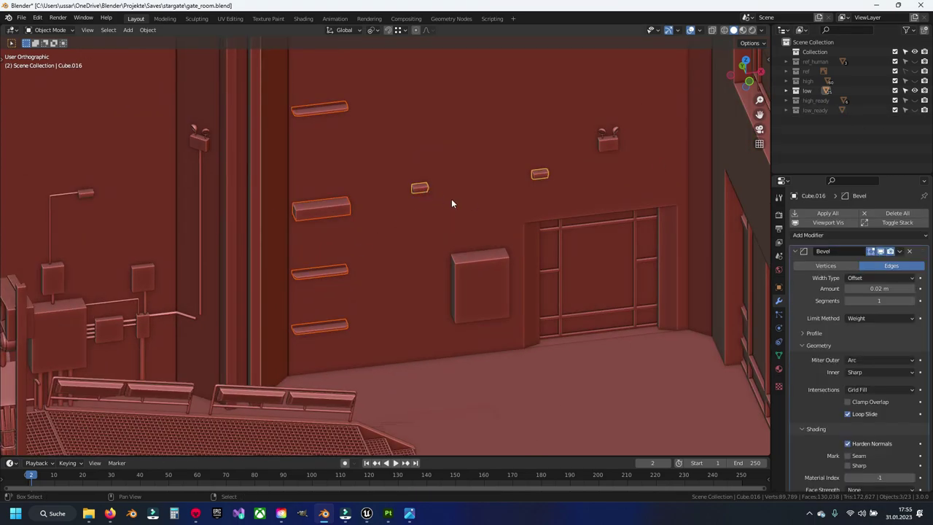
{"action": "left_click", "coordinate": [492, 288], "text": "shift"}
{"action": "middle_click_drag", "start_coordinate": [492, 288], "coordinate": [480, 281]}
{"action": "key", "text": "m"}
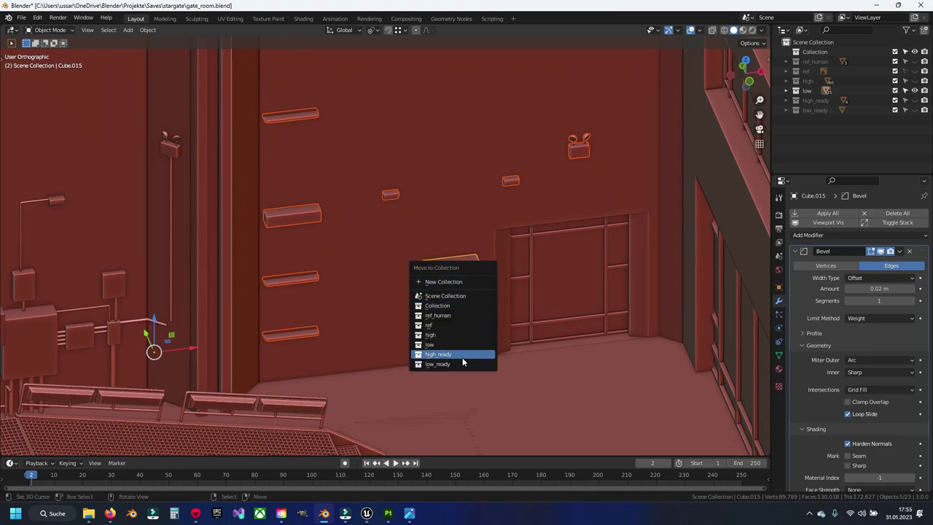
{"action": "left_click", "coordinate": [458, 363]}
{"action": "key", "text": "ctrl+s"}
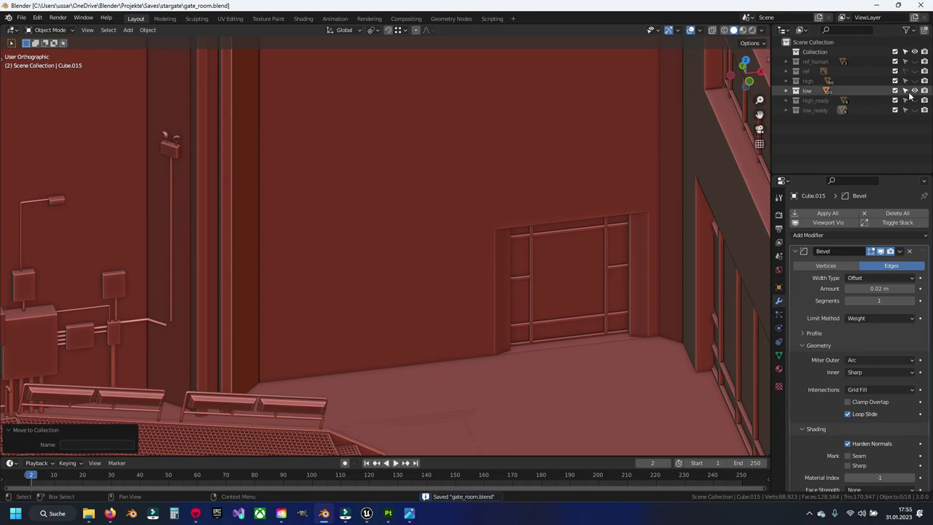
- Hide low, show low_ready, and select the pipe-column brackets and another set object
{"action": "left_click", "coordinate": [915, 91]}
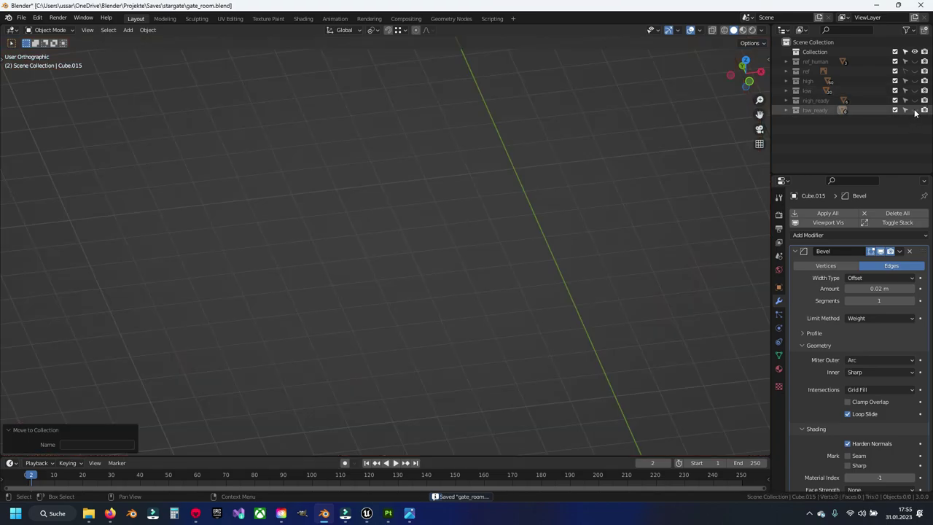
{"action": "left_click", "coordinate": [915, 110]}
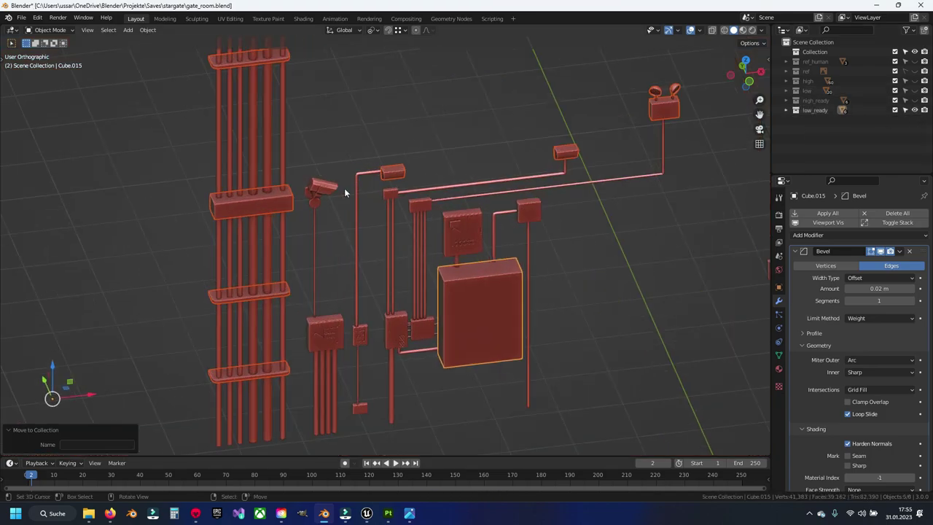
{"action": "scroll", "coordinate": [344, 192], "scroll_direction": "up", "scroll_amount": 2}
{"action": "left_click", "coordinate": [258, 190]}
{"action": "key", "text": "ctrl+s"}
{"action": "scroll", "coordinate": [317, 188], "scroll_direction": "up", "scroll_amount": 2}
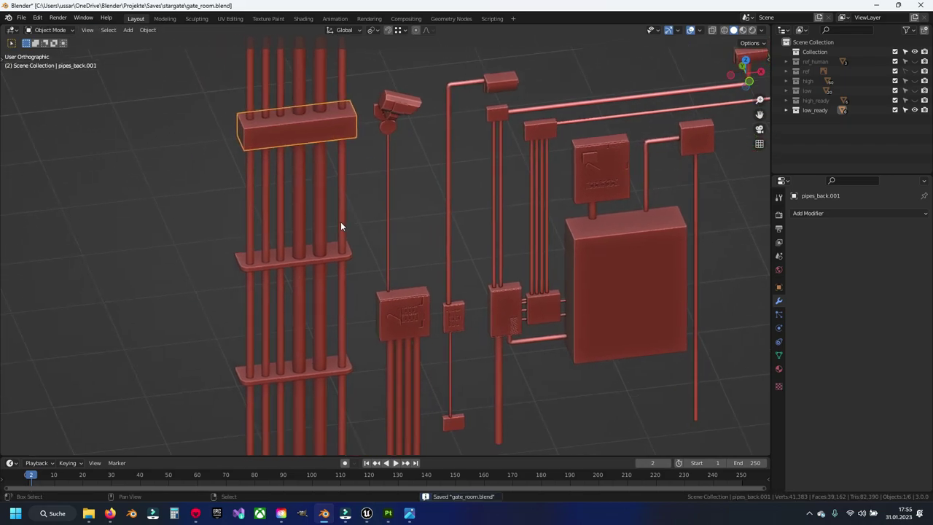
{"action": "left_click", "coordinate": [335, 257], "text": "shift"}
{"action": "scroll", "coordinate": [406, 190], "scroll_direction": "down", "scroll_amount": 2}
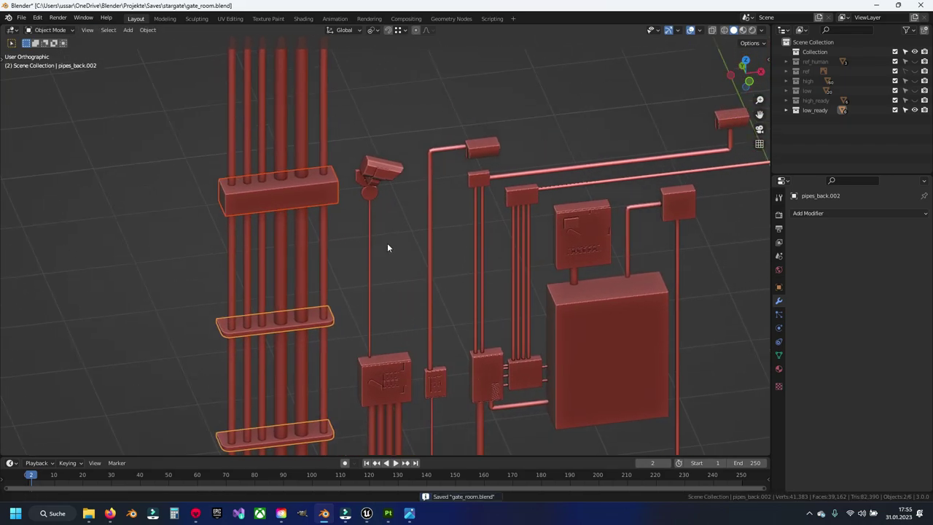
{"action": "left_click", "coordinate": [483, 151]}
{"action": "middle_click_drag", "start_coordinate": [483, 151], "coordinate": [545, 170]}
- Save gate_room.blend and select the joined pipes and small boxes object, Cube.012
{"action": "left_click", "coordinate": [384, 336]}
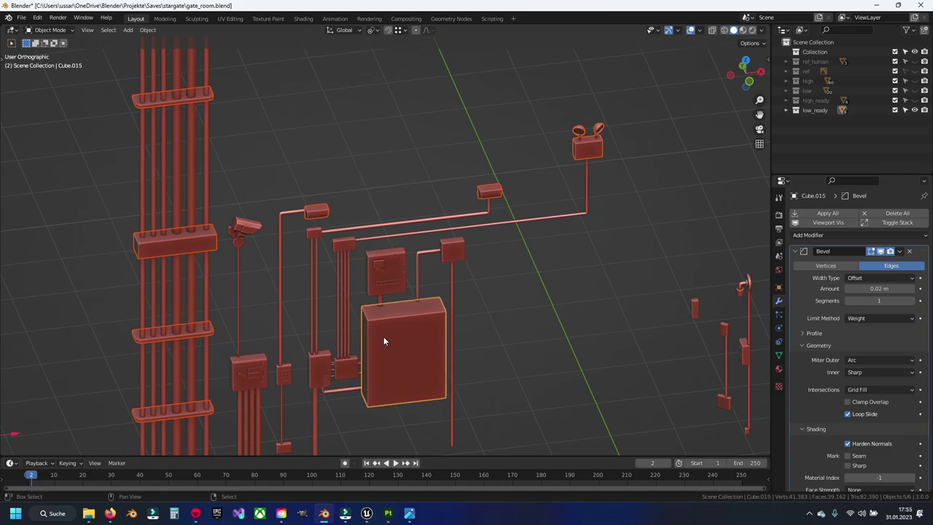
{"action": "middle_click_drag", "start_coordinate": [383, 336], "coordinate": [465, 287]}
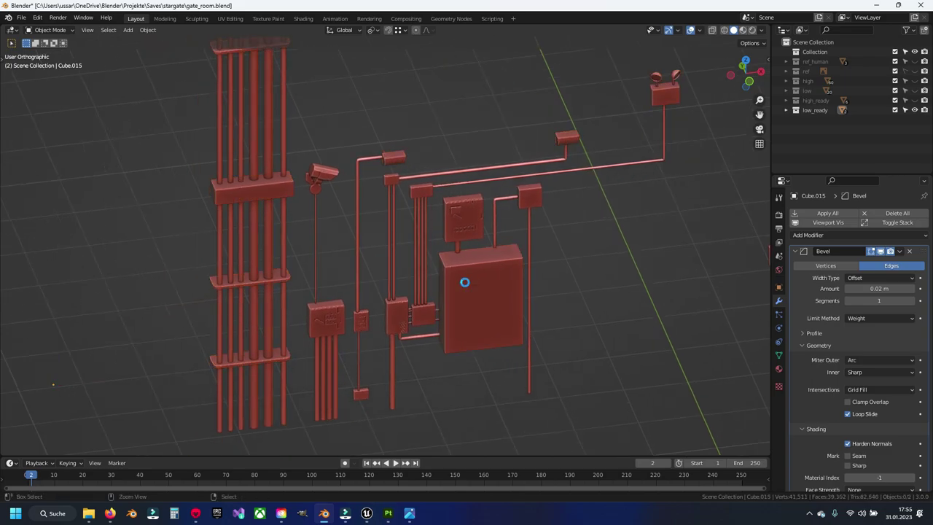
{"action": "key", "text": "ctrl+s"}
{"action": "scroll", "coordinate": [471, 277], "scroll_direction": "up", "scroll_amount": 3}
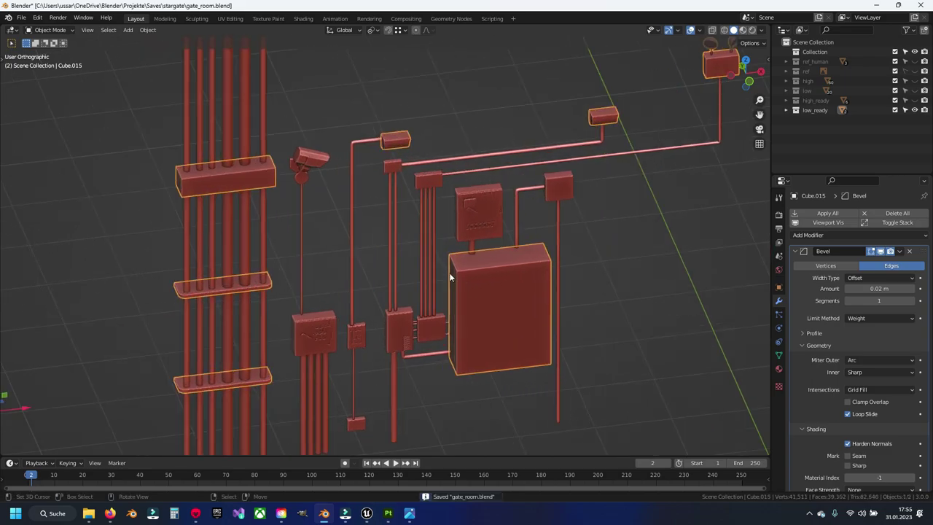
{"action": "middle_click_drag", "start_coordinate": [450, 266], "coordinate": [363, 212]}
{"action": "key", "text": "a"}
{"action": "left_click", "coordinate": [356, 186], "text": "shift"}
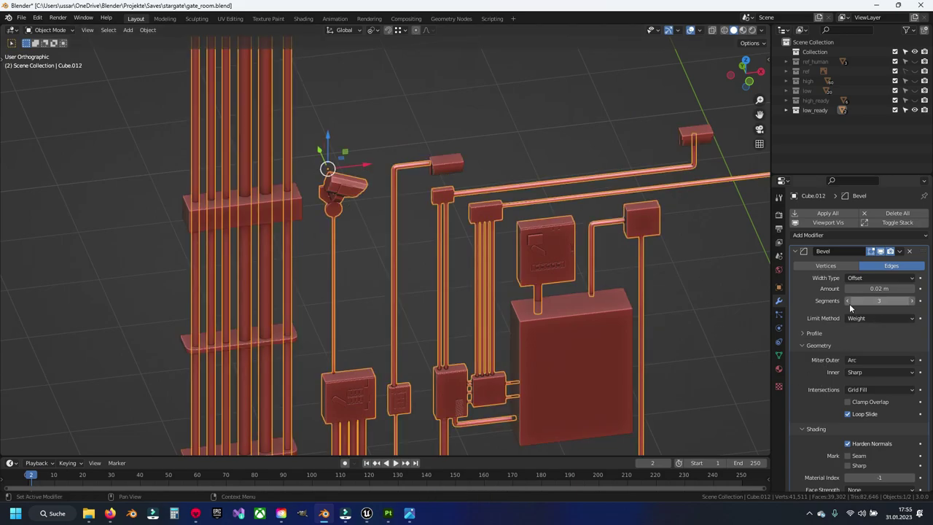
{"action": "mouse_move", "coordinate": [452, 274]}
{"action": "middle_mouse_down"}
{"action": "mouse_move", "coordinate": [465, 254]}
{"action": "mouse_move", "coordinate": [422, 248]}
{"action": "mouse_move", "coordinate": [421, 325]}
{"action": "mouse_move", "coordinate": [403, 194]}
{"action": "mouse_move", "coordinate": [423, 112]}
{"action": "mouse_move", "coordinate": [479, 316]}
{"action": "middle_mouse_up"}
{"action": "key", "text": "ctrl+s"}
- In Cube.012's Edit Mode, select a vertex atop the leftmost pipe, centred in top view with X-ray
{"action": "key", "text": "Tab"}
{"action": "scroll", "coordinate": [422, 227], "scroll_direction": "up", "scroll_amount": 5}
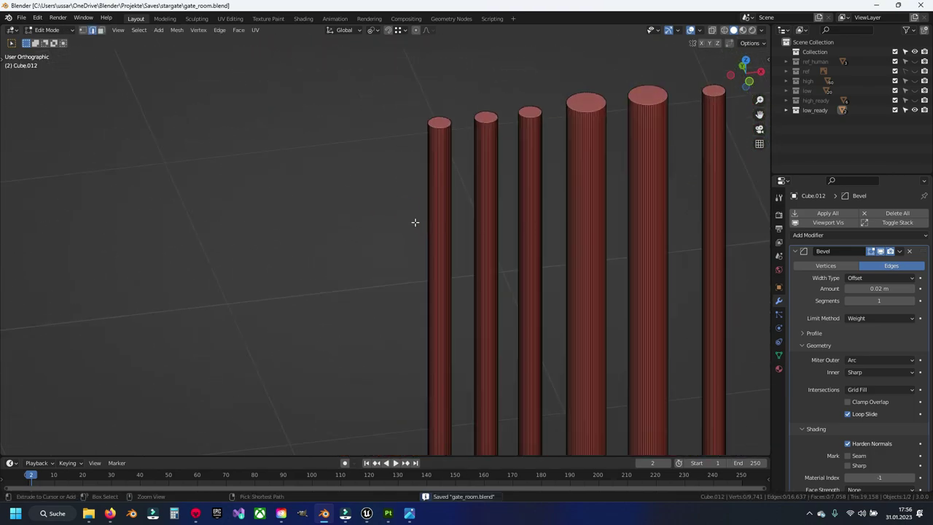
{"action": "left_click", "coordinate": [434, 130]}
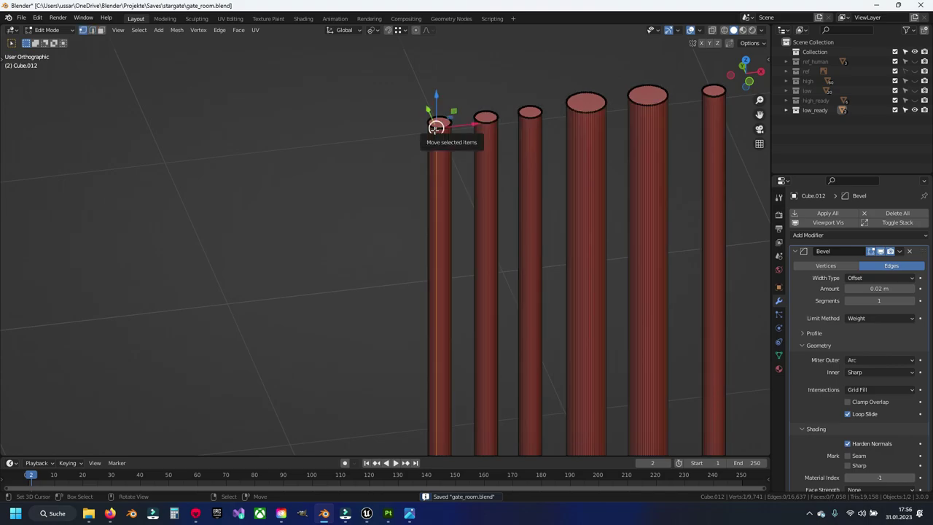
{"action": "key", "text": "KP_Decimal"}
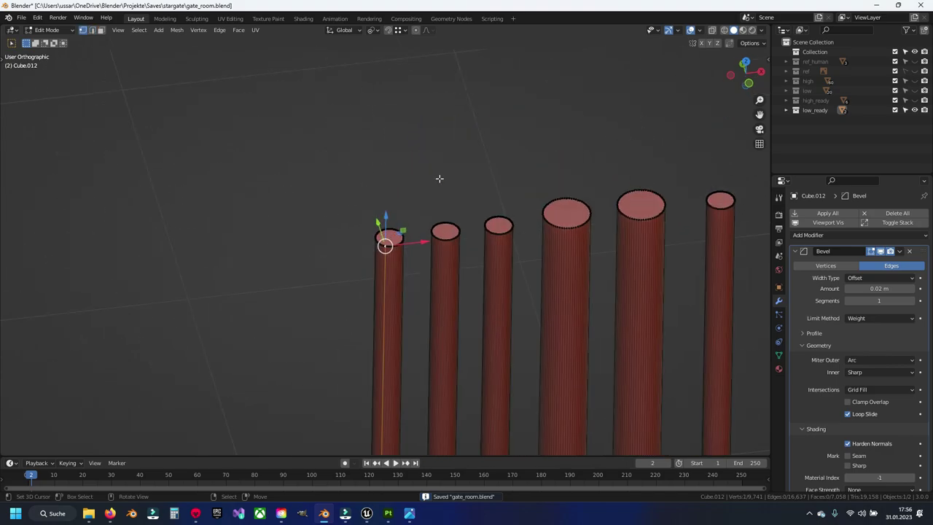
{"action": "key", "text": "KP_7"}
{"action": "key", "text": "shift+z"}
- Circle-select alternate vertices along the pipe rim's lower, left and top sides
{"action": "scroll", "coordinate": [439, 178], "scroll_direction": "up", "scroll_amount": 10}
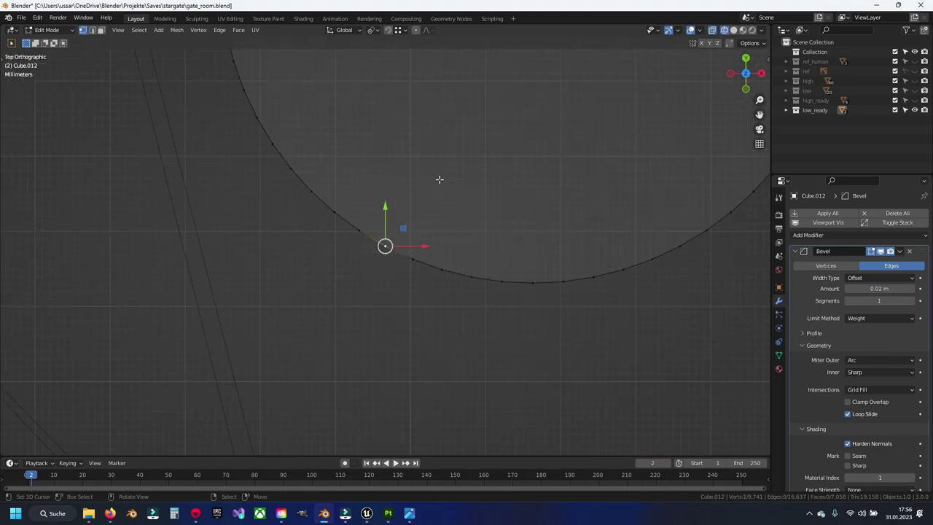
{"action": "left_click", "coordinate": [377, 239]}
{"action": "middle_click_drag", "start_coordinate": [391, 258], "coordinate": [401, 285], "text": "shift"}
{"action": "key", "text": "c"}
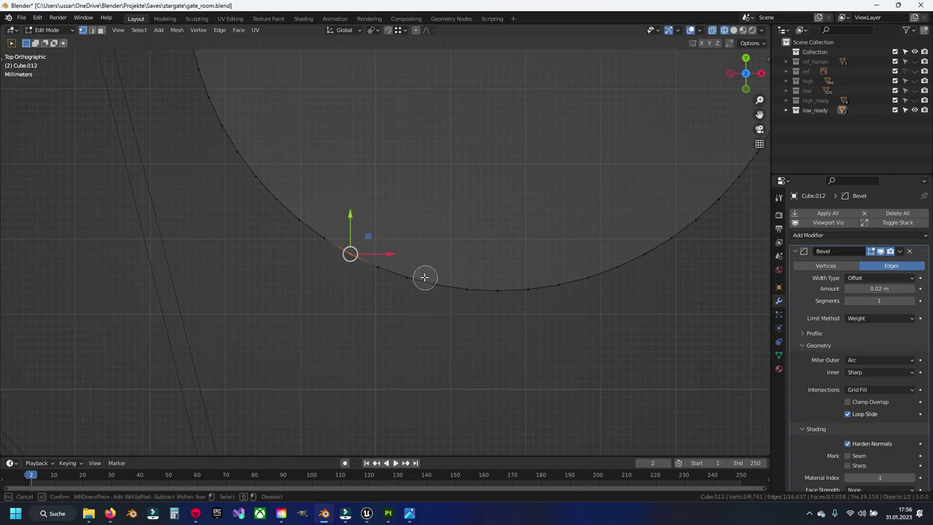
{"action": "mouse_move", "coordinate": [422, 277]}
{"action": "left_mouse_down"}
{"action": "mouse_move", "coordinate": [428, 293]}
{"action": "mouse_move", "coordinate": [520, 316]}
{"action": "mouse_move", "coordinate": [558, 284]}
{"action": "mouse_move", "coordinate": [683, 221]}
{"action": "mouse_move", "coordinate": [721, 237]}
{"action": "left_mouse_up"}
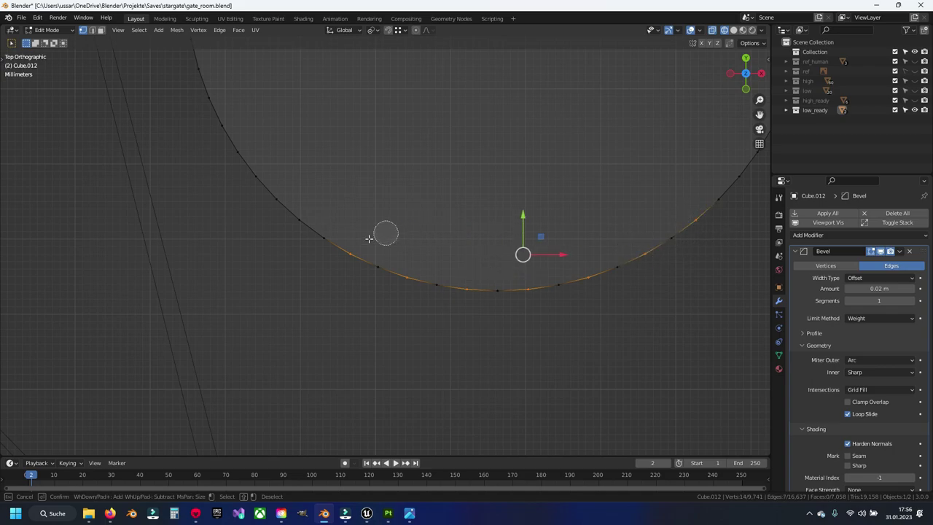
{"action": "mouse_move", "coordinate": [331, 236]}
{"action": "left_mouse_down"}
{"action": "mouse_move", "coordinate": [289, 221]}
{"action": "mouse_move", "coordinate": [282, 170]}
{"action": "mouse_move", "coordinate": [243, 146]}
{"action": "mouse_move", "coordinate": [227, 86]}
{"action": "left_mouse_up"}
{"action": "mouse_move", "coordinate": [226, 86]}
{"action": "middle_mouse_down", "text": "shift"}
{"action": "mouse_move", "coordinate": [302, 287]}
{"action": "mouse_move", "coordinate": [228, 389]}
{"action": "middle_mouse_up", "text": "shift"}
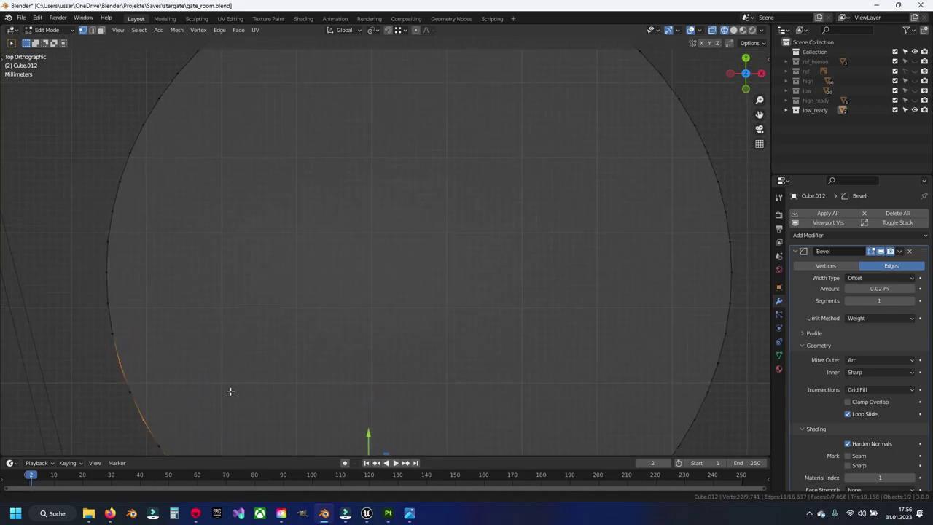
{"action": "mouse_move", "coordinate": [139, 255]}
{"action": "left_mouse_down"}
{"action": "mouse_move", "coordinate": [104, 206]}
{"action": "mouse_move", "coordinate": [173, 86]}
{"action": "mouse_move", "coordinate": [242, 123]}
{"action": "left_mouse_up"}
{"action": "middle_click_drag", "start_coordinate": [241, 123], "coordinate": [212, 314], "text": "shift"}
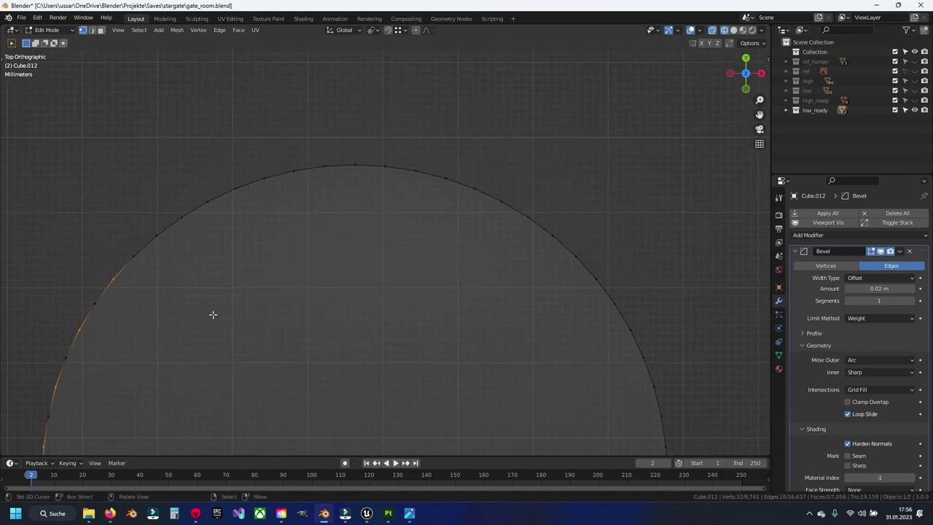
{"action": "mouse_move", "coordinate": [165, 246]}
{"action": "left_mouse_down"}
{"action": "mouse_move", "coordinate": [199, 192]}
{"action": "mouse_move", "coordinate": [248, 161]}
{"action": "mouse_move", "coordinate": [316, 153]}
{"action": "mouse_move", "coordinate": [390, 159]}
{"action": "mouse_move", "coordinate": [439, 185]}
{"action": "mouse_move", "coordinate": [490, 191]}
{"action": "mouse_move", "coordinate": [546, 231]}
{"action": "mouse_move", "coordinate": [602, 292]}
{"action": "mouse_move", "coordinate": [652, 371]}
{"action": "mouse_move", "coordinate": [654, 398]}
{"action": "left_mouse_up"}
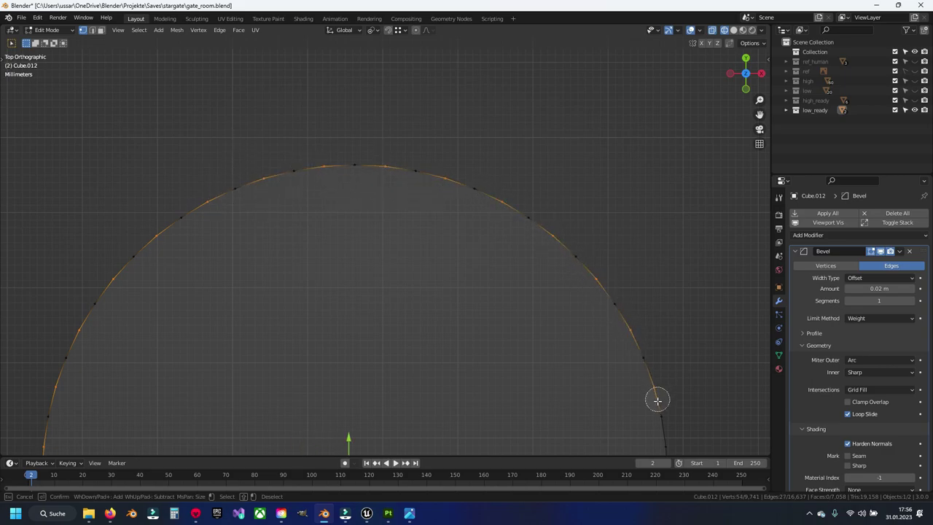
- Add alternate vertices down the right rim and dissolve the selected edges
{"action": "right_click", "coordinate": [654, 398]}
{"action": "middle_click_drag", "start_coordinate": [596, 376], "coordinate": [388, 144], "text": "shift"}
{"action": "key", "text": "c"}
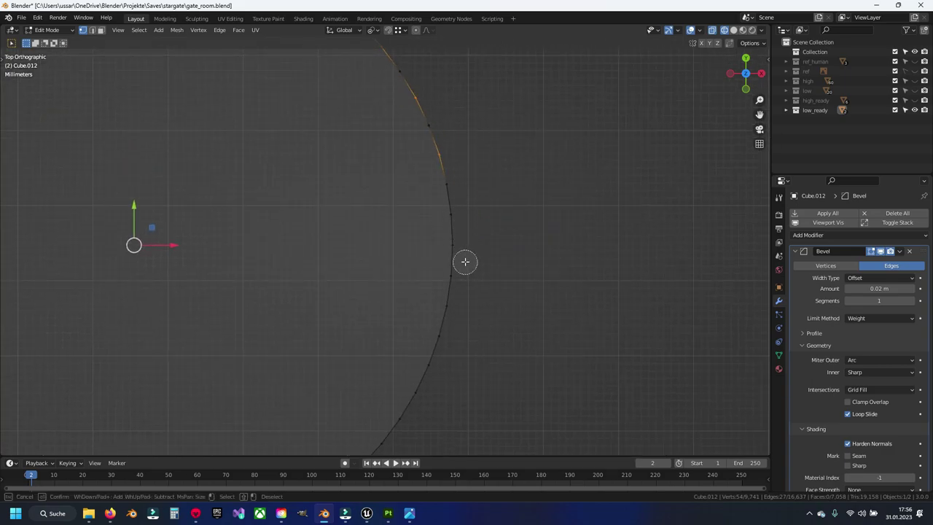
{"action": "mouse_move", "coordinate": [455, 209]}
{"action": "left_mouse_down"}
{"action": "mouse_move", "coordinate": [462, 299]}
{"action": "mouse_move", "coordinate": [439, 387]}
{"action": "mouse_move", "coordinate": [423, 404]}
{"action": "left_mouse_up"}
{"action": "right_click", "coordinate": [423, 404]}
{"action": "mouse_move", "coordinate": [423, 405]}
{"action": "middle_mouse_down", "text": "shift"}
{"action": "mouse_move", "coordinate": [575, 229]}
{"action": "mouse_move", "coordinate": [585, 233]}
{"action": "middle_mouse_up", "text": "shift"}
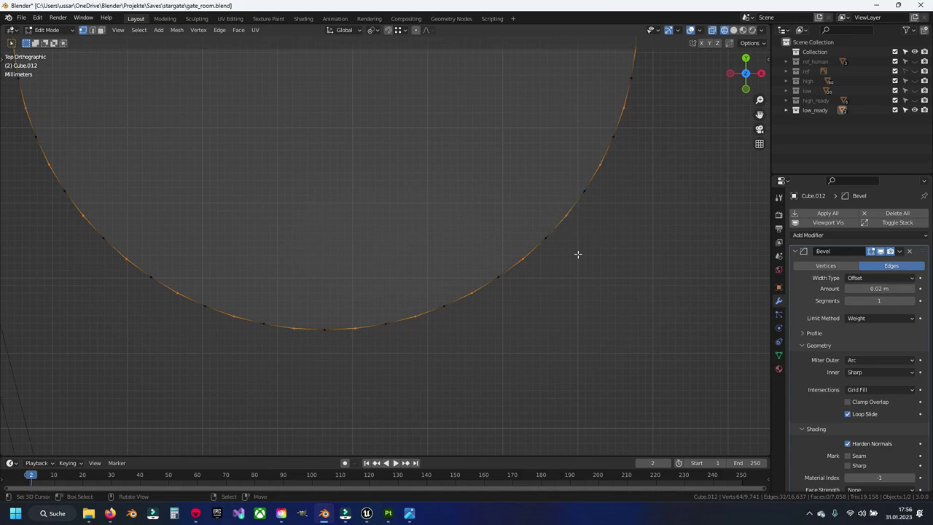
{"action": "key", "text": "x"}
{"action": "left_click", "coordinate": [568, 344]}
{"action": "scroll", "coordinate": [540, 318], "scroll_direction": "down", "scroll_amount": 3}
- Circle-select alternate vertices on the second pipe's left and upper-left rim
{"action": "scroll", "coordinate": [389, 275], "scroll_direction": "down", "scroll_amount": 2}
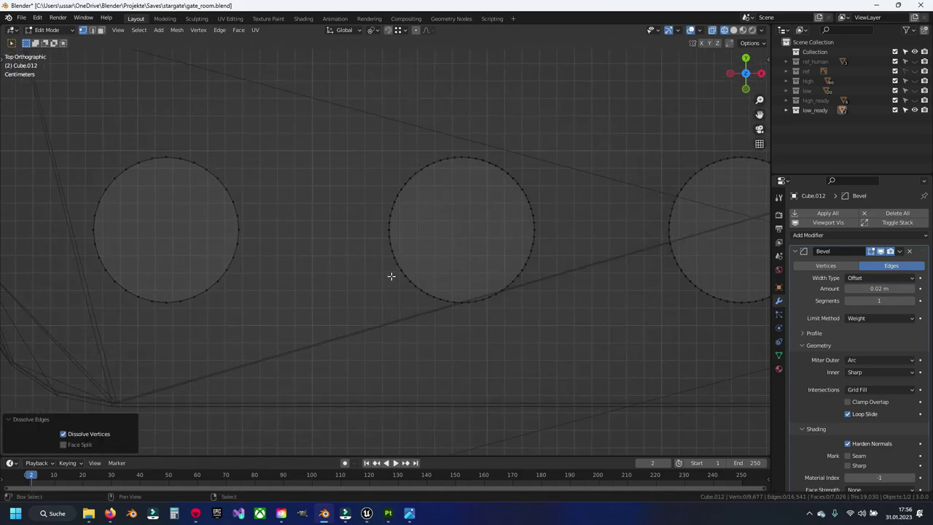
{"action": "scroll", "coordinate": [414, 221], "scroll_direction": "up", "scroll_amount": 5}
{"action": "scroll", "coordinate": [352, 254], "scroll_direction": "down", "scroll_amount": 1}
{"action": "scroll", "coordinate": [292, 258], "scroll_direction": "down", "scroll_amount": 1}
{"action": "scroll", "coordinate": [292, 247], "scroll_direction": "up", "scroll_amount": 1}
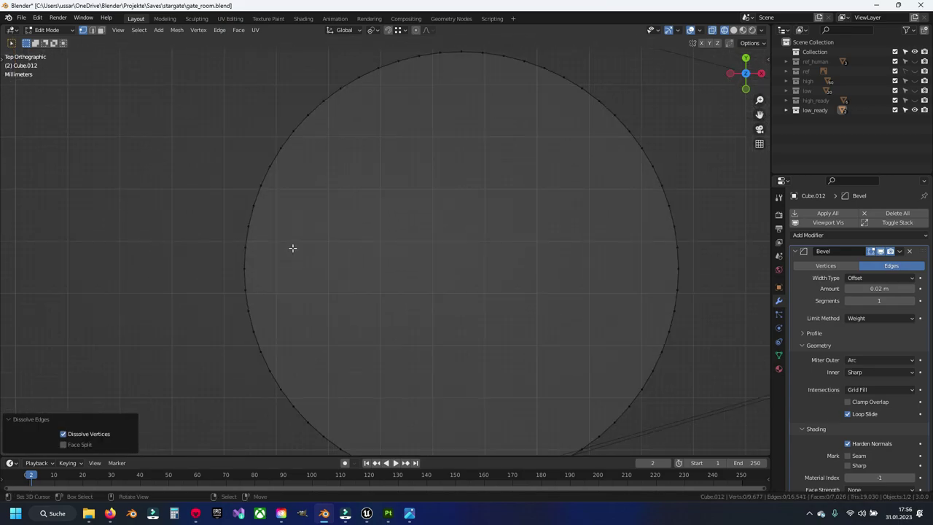
{"action": "scroll", "coordinate": [277, 264], "scroll_direction": "up", "scroll_amount": 2}
{"action": "middle_click_drag", "start_coordinate": [276, 264], "coordinate": [296, 282], "text": "shift"}
{"action": "key", "text": "c"}
{"action": "mouse_move", "coordinate": [241, 302]}
{"action": "left_mouse_down"}
{"action": "mouse_move", "coordinate": [238, 269]}
{"action": "mouse_move", "coordinate": [279, 154]}
{"action": "left_mouse_up"}
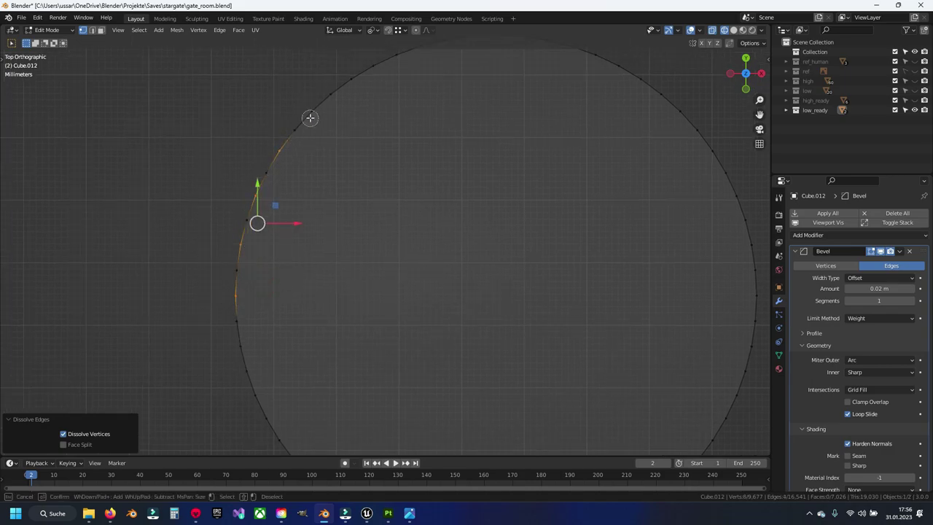
{"action": "left_click_drag", "start_coordinate": [309, 118], "coordinate": [393, 60]}
{"action": "left_click_drag", "start_coordinate": [393, 265], "coordinate": [402, 49]}
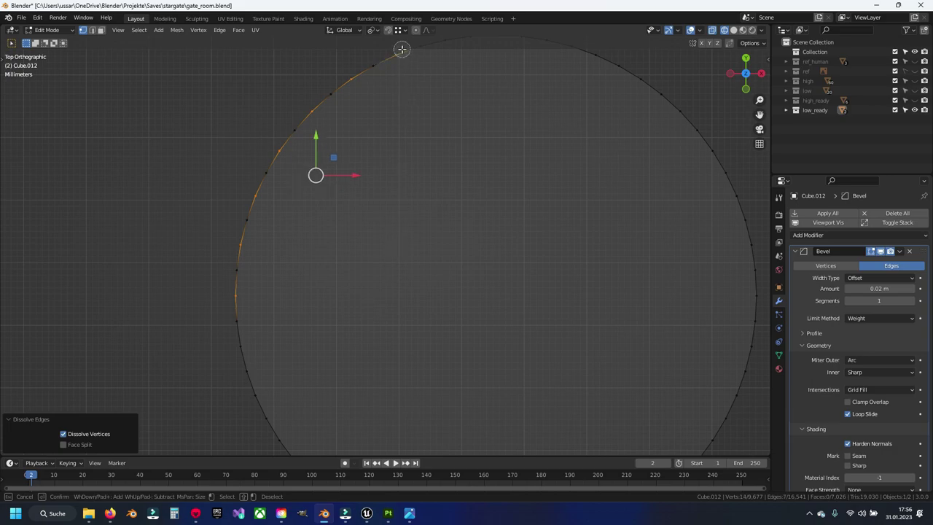
{"action": "left_click_drag", "start_coordinate": [237, 357], "coordinate": [284, 431]}
- Add alternate vertices across the top, right and bottom rim, then dissolve those edges
{"action": "middle_click_drag", "start_coordinate": [490, 211], "coordinate": [390, 354], "text": "shift"}
{"action": "key", "text": "c"}
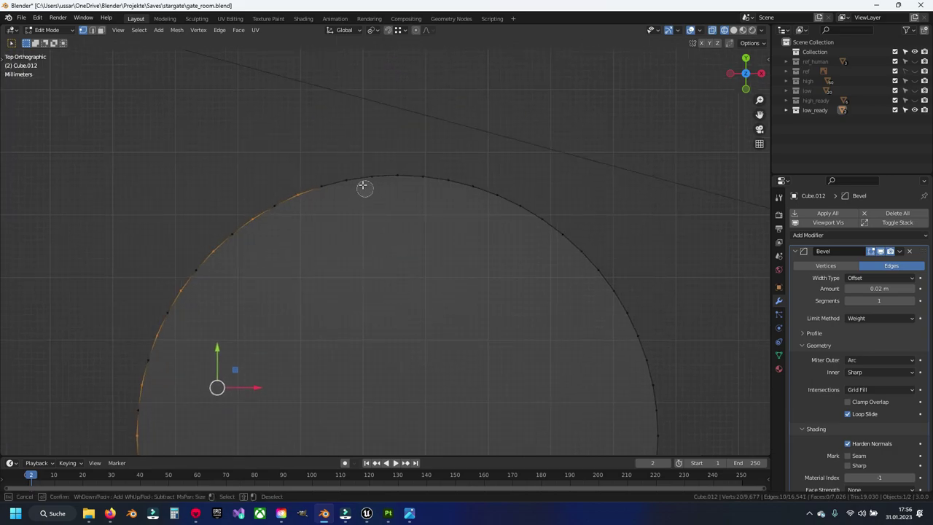
{"action": "mouse_move", "coordinate": [364, 179]}
{"action": "left_mouse_down"}
{"action": "mouse_move", "coordinate": [478, 197]}
{"action": "mouse_move", "coordinate": [523, 223]}
{"action": "mouse_move", "coordinate": [606, 294]}
{"action": "mouse_move", "coordinate": [653, 389]}
{"action": "left_mouse_up"}
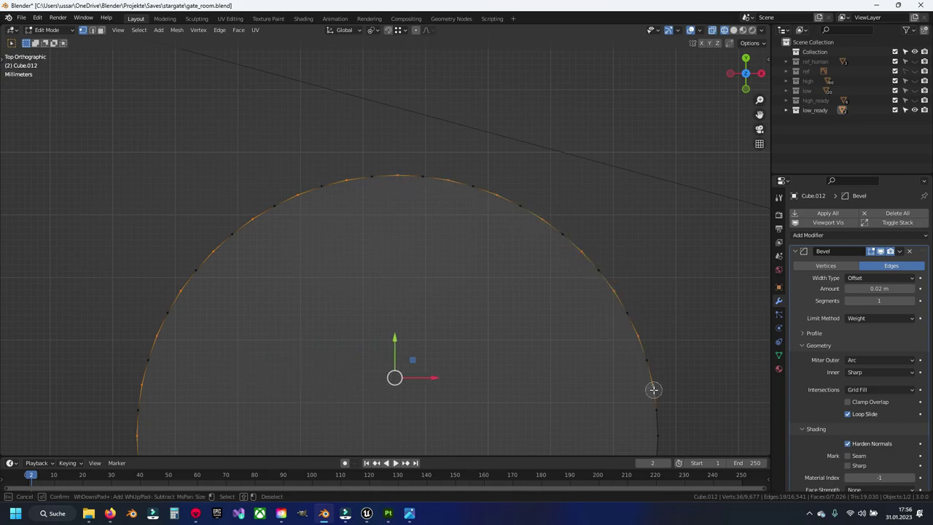
{"action": "left_click_drag", "start_coordinate": [660, 433], "coordinate": [643, 439]}
{"action": "middle_click_drag", "start_coordinate": [644, 440], "coordinate": [559, 270], "text": "shift"}
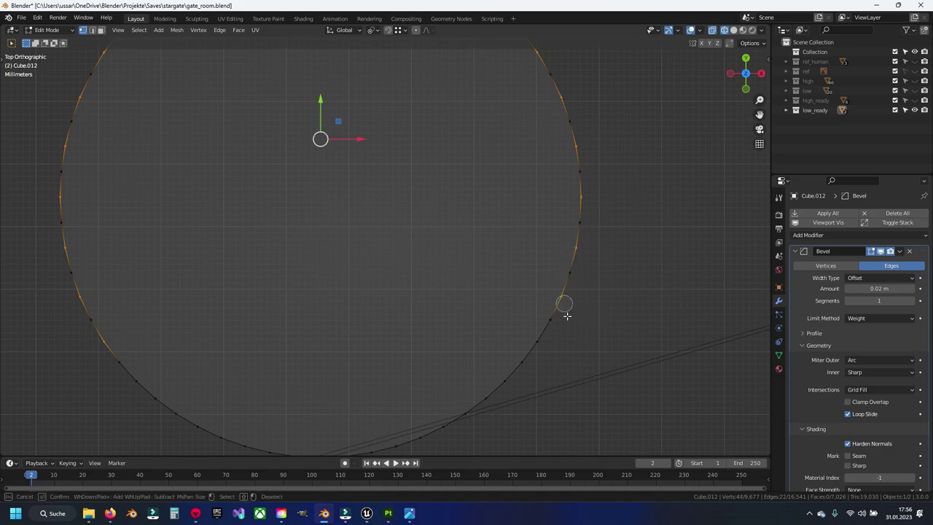
{"action": "left_click_drag", "start_coordinate": [539, 371], "coordinate": [462, 412]}
{"action": "mouse_move", "coordinate": [462, 413]}
{"action": "middle_mouse_down", "text": "shift"}
{"action": "mouse_move", "coordinate": [479, 335]}
{"action": "mouse_move", "coordinate": [510, 298]}
{"action": "middle_mouse_up", "text": "shift"}
{"action": "left_click_drag", "start_coordinate": [461, 328], "coordinate": [372, 328]}
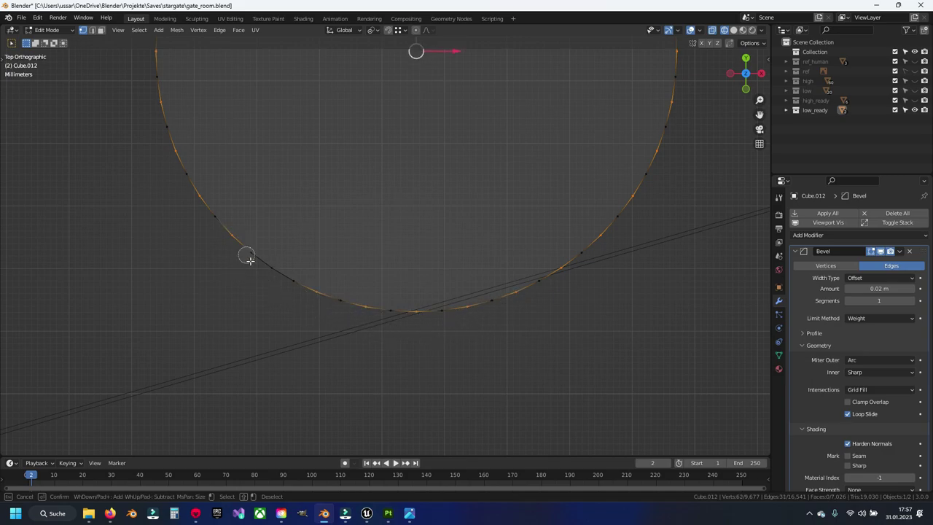
{"action": "key", "text": "Escape"}
{"action": "key", "text": "x"}
{"action": "left_click", "coordinate": [527, 256]}
- Circle-select the large disc's rim vertices around its top, right and left sides
{"action": "middle_click_drag", "start_coordinate": [568, 246], "coordinate": [437, 277], "text": "shift"}
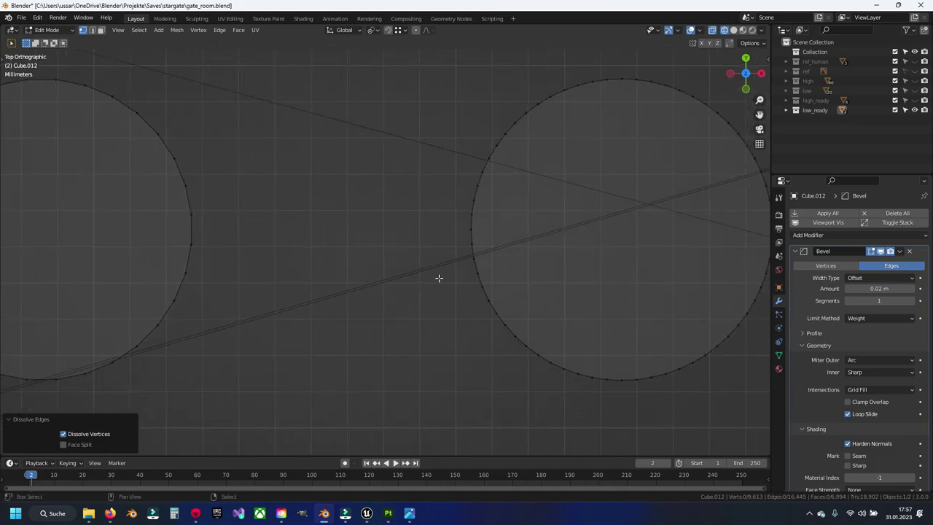
{"action": "scroll", "coordinate": [410, 164], "scroll_direction": "up", "scroll_amount": 2}
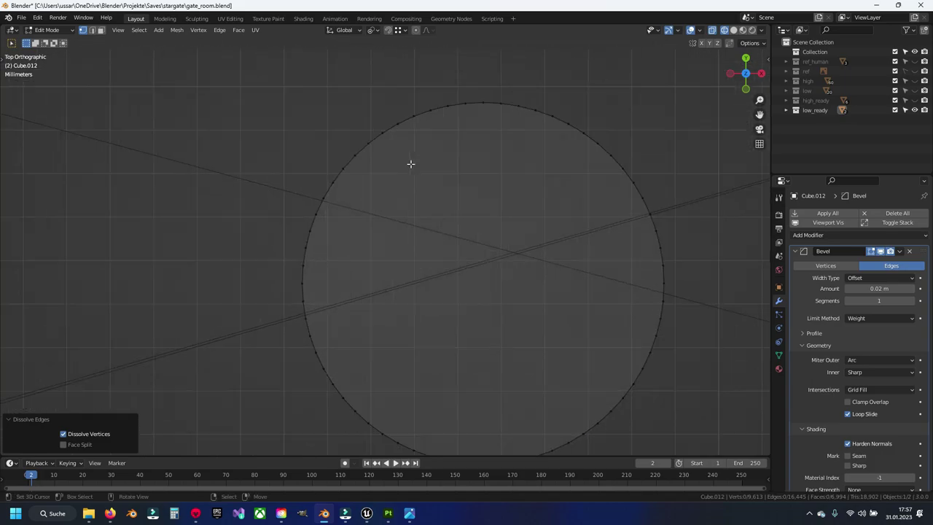
{"action": "scroll", "coordinate": [410, 164], "scroll_direction": "up", "scroll_amount": 1}
{"action": "key", "text": "c"}
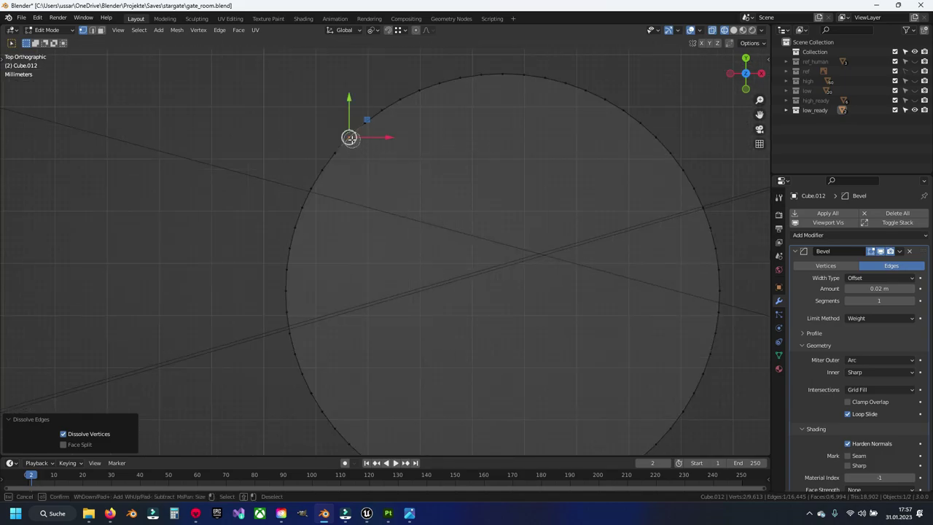
{"action": "mouse_move", "coordinate": [350, 138]}
{"action": "left_mouse_down"}
{"action": "mouse_move", "coordinate": [433, 90]}
{"action": "mouse_move", "coordinate": [546, 78]}
{"action": "left_mouse_up"}
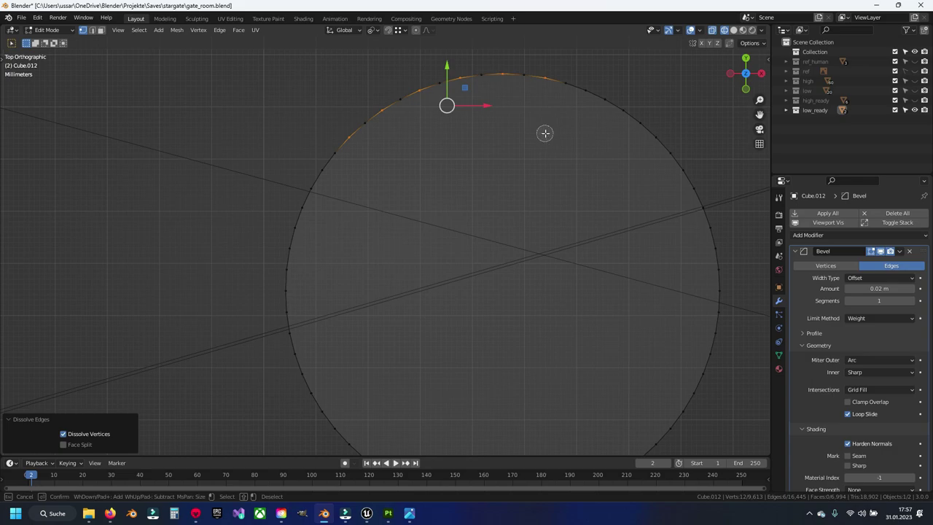
{"action": "mouse_move", "coordinate": [581, 86]}
{"action": "left_mouse_down"}
{"action": "mouse_move", "coordinate": [683, 211]}
{"action": "mouse_move", "coordinate": [722, 298]}
{"action": "mouse_move", "coordinate": [718, 339]}
{"action": "mouse_move", "coordinate": [699, 373]}
{"action": "left_mouse_up"}
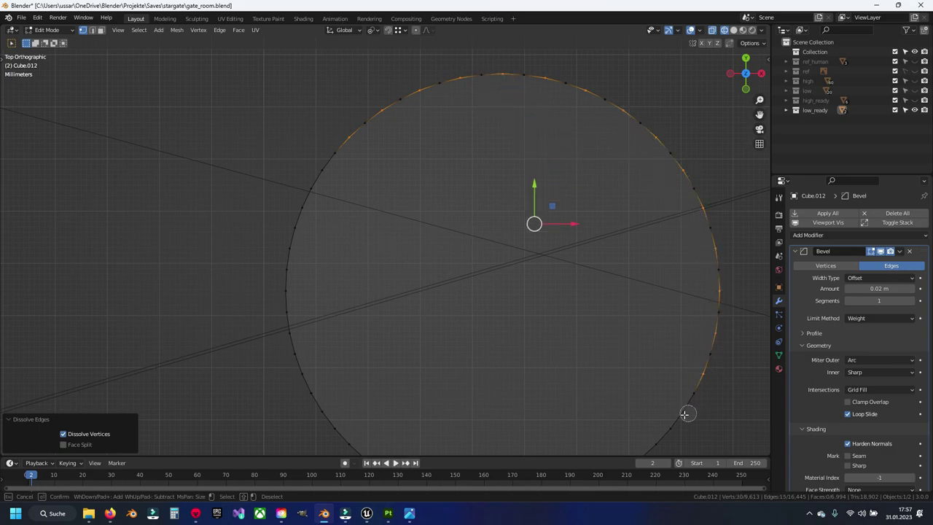
{"action": "left_click_drag", "start_coordinate": [685, 414], "coordinate": [654, 444]}
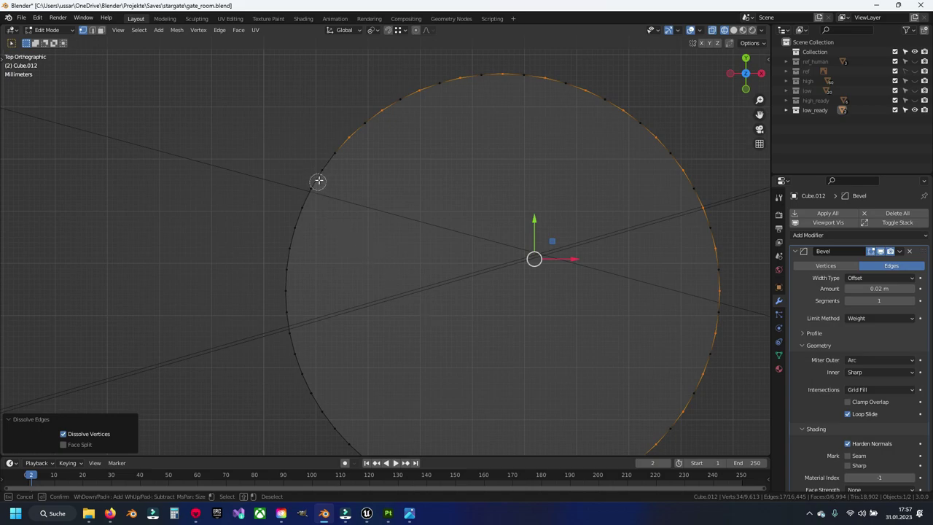
{"action": "left_click_drag", "start_coordinate": [318, 181], "coordinate": [289, 330]}
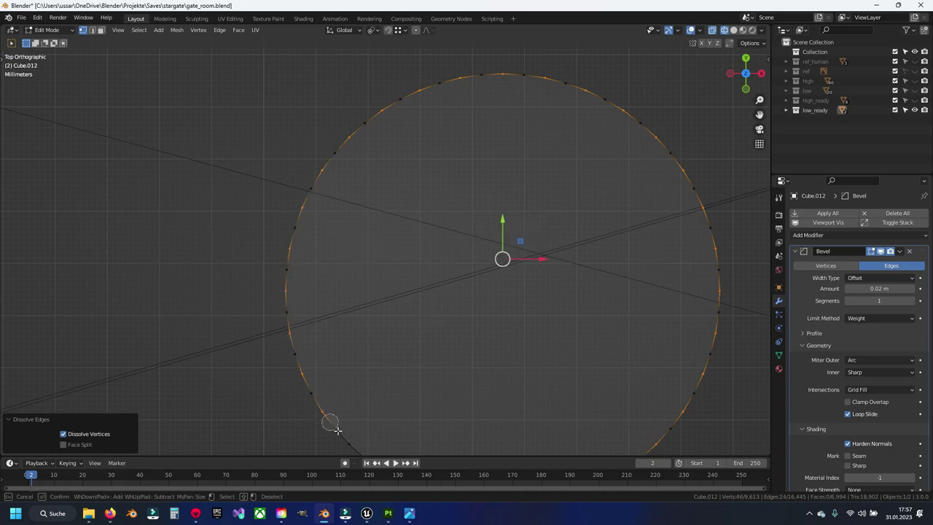
{"action": "middle_click_drag", "start_coordinate": [350, 435], "coordinate": [294, 243], "text": "shift"}
{"action": "mouse_move", "coordinate": [328, 291]}
{"action": "left_mouse_down"}
{"action": "mouse_move", "coordinate": [325, 280]}
{"action": "mouse_move", "coordinate": [360, 299]}
{"action": "mouse_move", "coordinate": [442, 317]}
{"action": "left_mouse_up"}
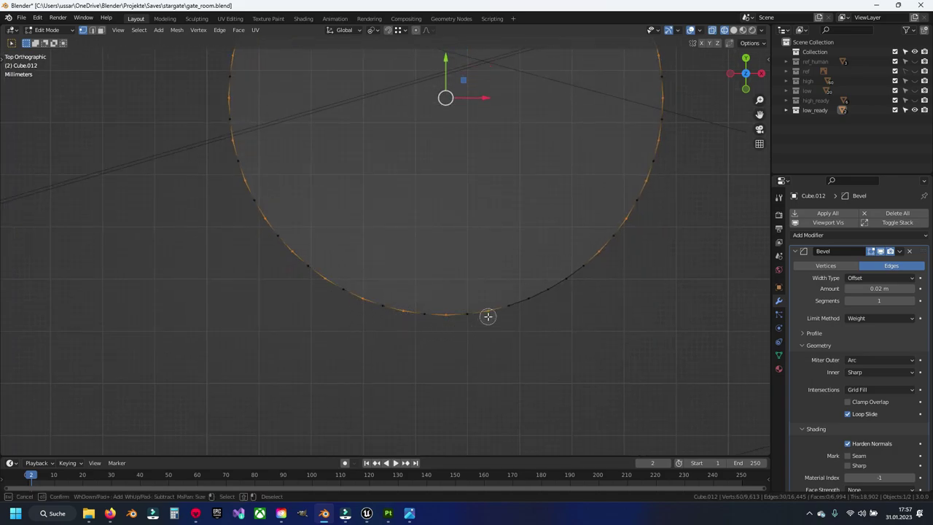
- Dissolve the large disc's selected rim edges
{"action": "key", "text": "x"}
{"action": "left_click", "coordinate": [562, 304]}
{"action": "scroll", "coordinate": [570, 277], "scroll_direction": "down", "scroll_amount": 4}
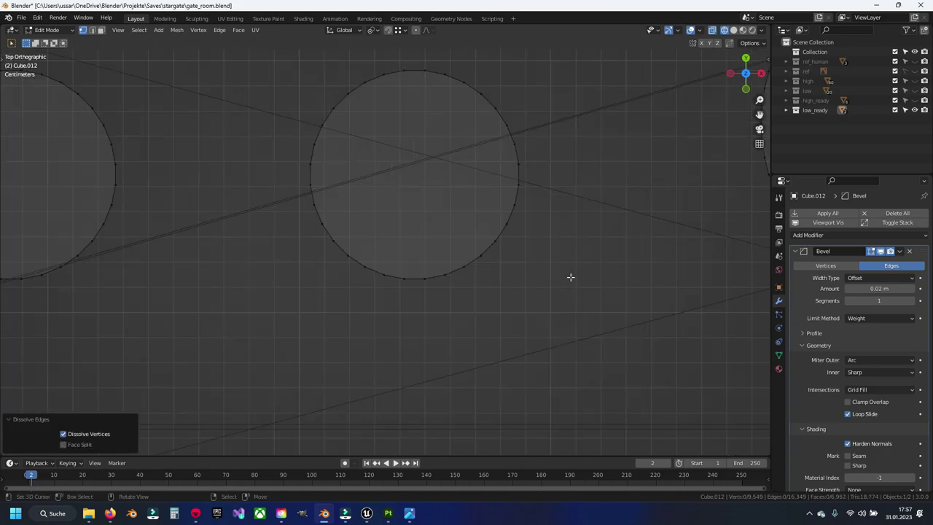
{"action": "scroll", "coordinate": [221, 296], "scroll_direction": "up", "scroll_amount": 2}
{"action": "scroll", "coordinate": [376, 206], "scroll_direction": "up", "scroll_amount": 1}
{"action": "scroll", "coordinate": [376, 206], "scroll_direction": "up", "scroll_amount": 2}
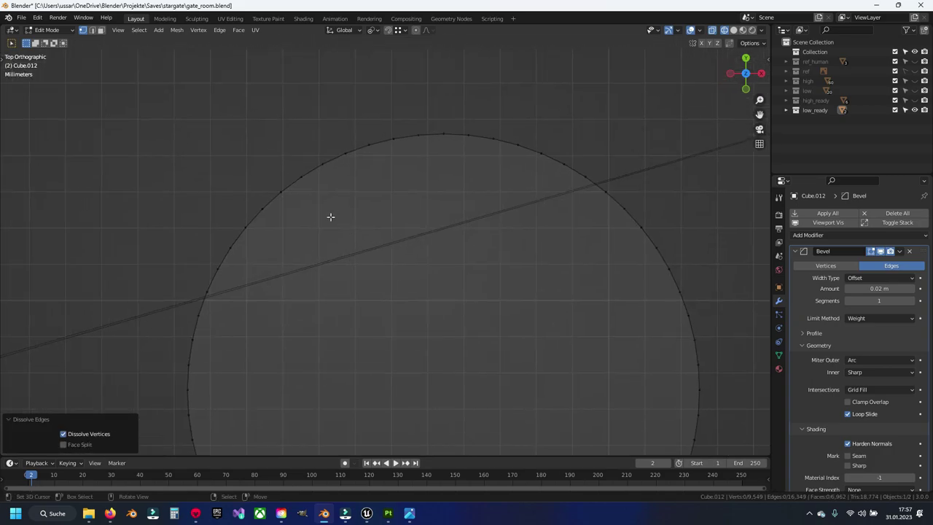
- Circle-select the next disc's upper, right and left rim vertices
{"action": "key", "text": "c"}
{"action": "mouse_move", "coordinate": [280, 192]}
{"action": "left_mouse_down"}
{"action": "mouse_move", "coordinate": [327, 163]}
{"action": "mouse_move", "coordinate": [414, 135]}
{"action": "mouse_move", "coordinate": [467, 134]}
{"action": "mouse_move", "coordinate": [563, 166]}
{"action": "left_mouse_up"}
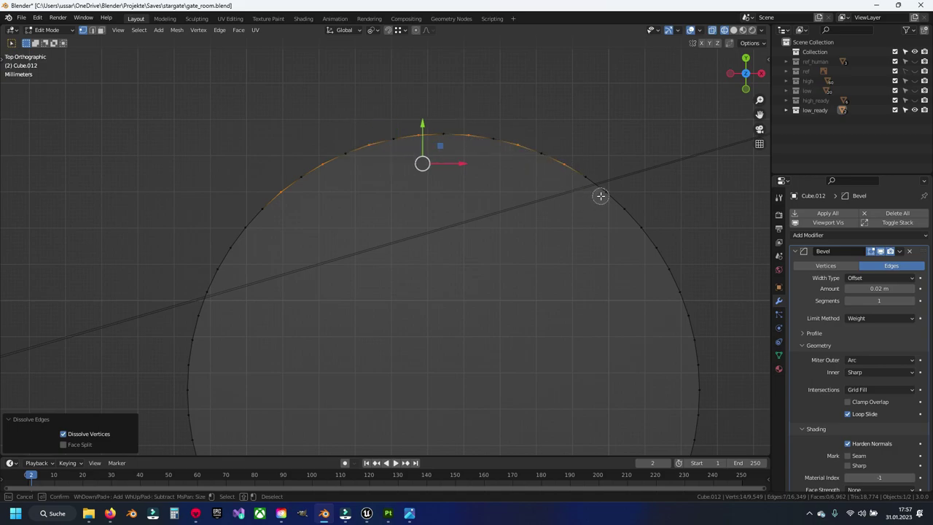
{"action": "mouse_move", "coordinate": [600, 195]}
{"action": "left_mouse_down"}
{"action": "mouse_move", "coordinate": [643, 226]}
{"action": "mouse_move", "coordinate": [687, 316]}
{"action": "mouse_move", "coordinate": [697, 371]}
{"action": "mouse_move", "coordinate": [686, 423]}
{"action": "left_mouse_up"}
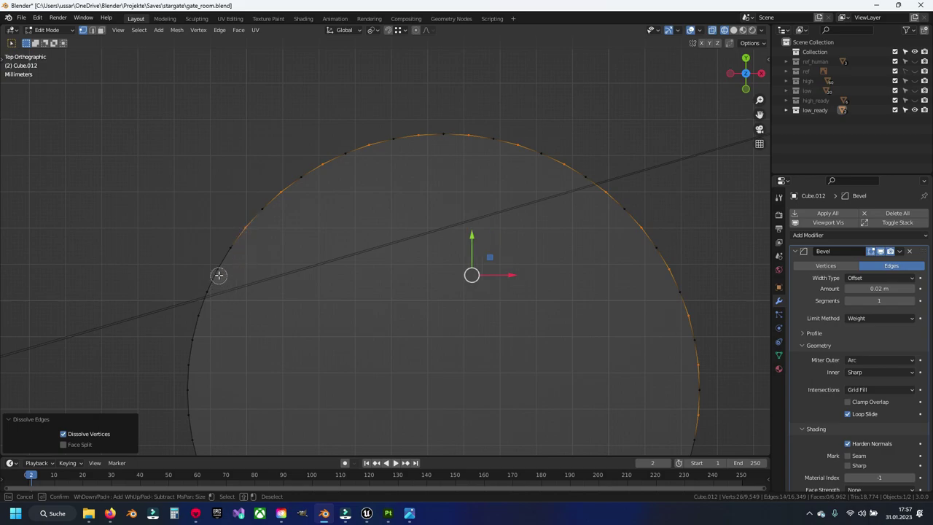
{"action": "left_click_drag", "start_coordinate": [219, 275], "coordinate": [223, 284]}
{"action": "mouse_move", "coordinate": [202, 352]}
{"action": "left_mouse_down"}
{"action": "mouse_move", "coordinate": [200, 316]}
{"action": "mouse_move", "coordinate": [188, 373]}
{"action": "left_mouse_up"}
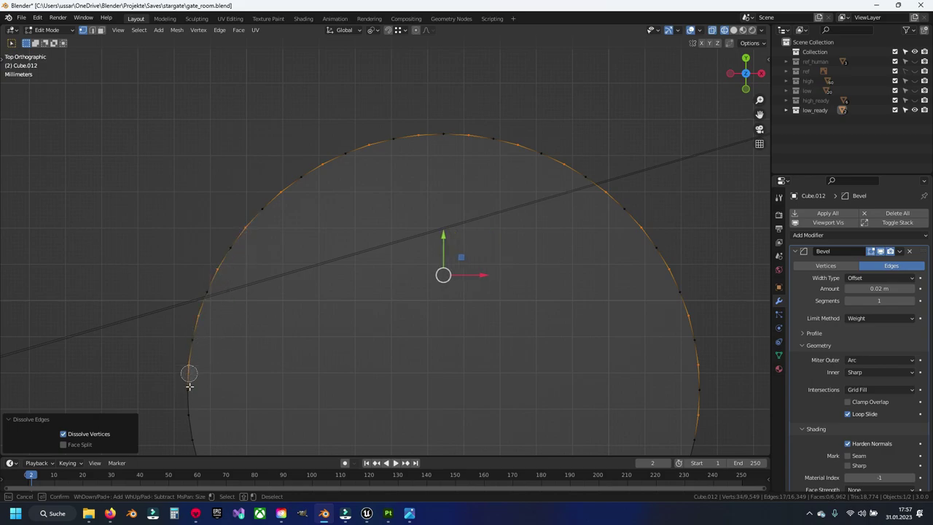
{"action": "right_click", "coordinate": [191, 430]}
{"action": "middle_click_drag", "start_coordinate": [292, 443], "coordinate": [285, 234], "text": "shift"}
- Add the lower-left rim vertices and dissolve the disc's selected rim edges
{"action": "key", "text": "c"}
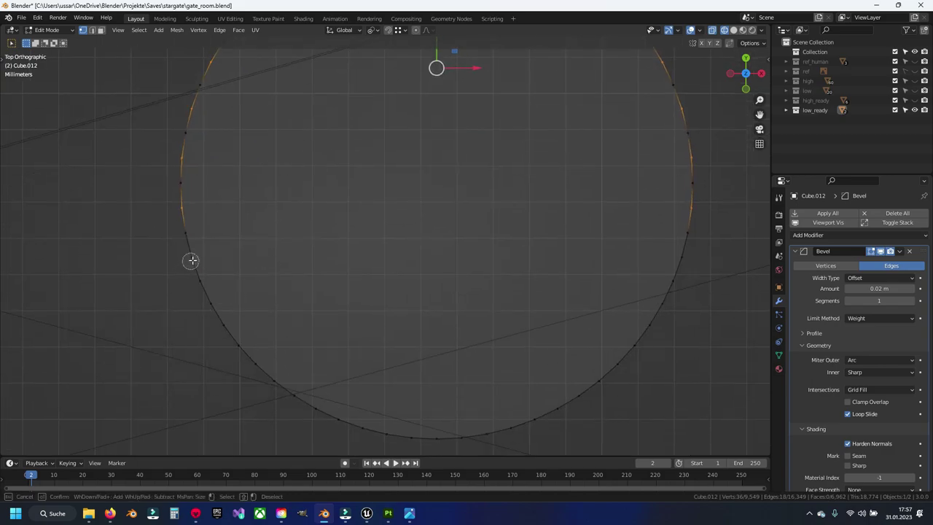
{"action": "left_click", "coordinate": [192, 260]}
{"action": "mouse_move", "coordinate": [207, 307]}
{"action": "left_mouse_down"}
{"action": "mouse_move", "coordinate": [270, 379]}
{"action": "mouse_move", "coordinate": [314, 408]}
{"action": "mouse_move", "coordinate": [421, 444]}
{"action": "left_mouse_up"}
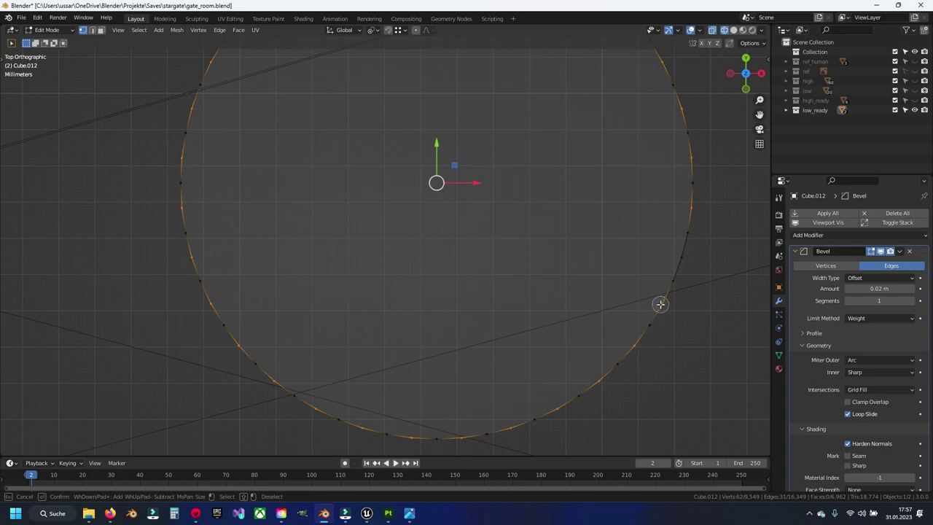
{"action": "right_click", "coordinate": [683, 253]}
{"action": "key", "text": "x"}
{"action": "left_click", "coordinate": [610, 260]}
{"action": "scroll", "coordinate": [631, 244], "scroll_direction": "down", "scroll_amount": 7}
- Circle-select the middle disc's rim vertices all the way around
{"action": "middle_click_drag", "start_coordinate": [631, 243], "coordinate": [348, 262], "text": "shift"}
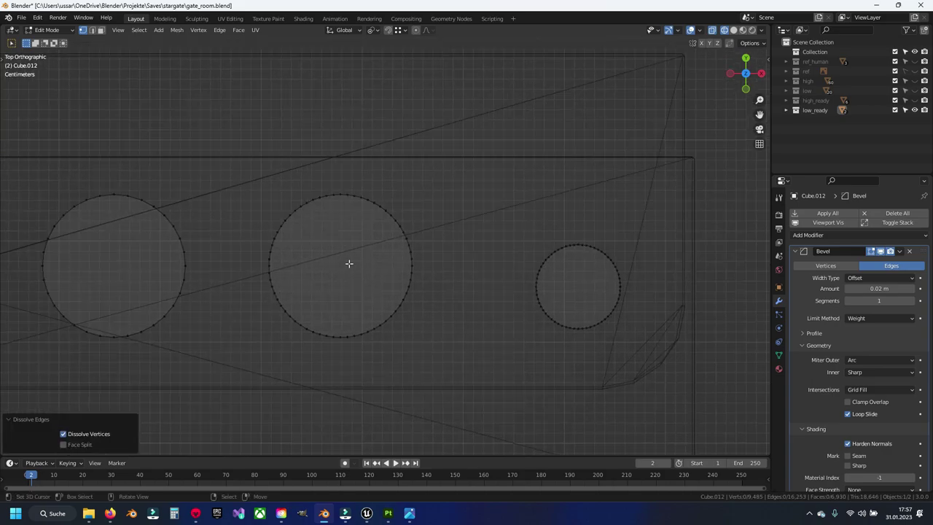
{"action": "scroll", "coordinate": [424, 286], "scroll_direction": "up", "scroll_amount": 1}
{"action": "scroll", "coordinate": [424, 285], "scroll_direction": "up", "scroll_amount": 4}
{"action": "middle_click_drag", "start_coordinate": [435, 309], "coordinate": [429, 228], "text": "shift"}
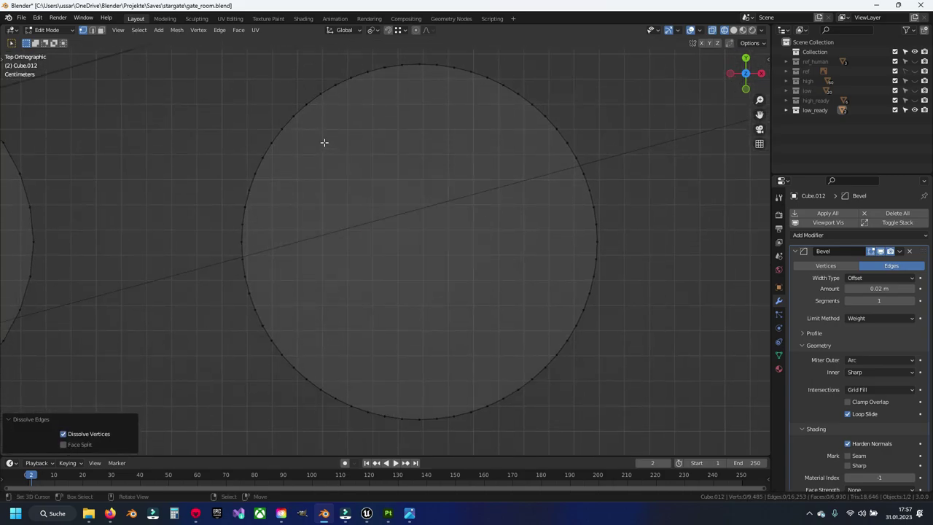
{"action": "key", "text": "c"}
{"action": "mouse_move", "coordinate": [309, 107]}
{"action": "left_mouse_down"}
{"action": "mouse_move", "coordinate": [410, 67]}
{"action": "mouse_move", "coordinate": [474, 77]}
{"action": "mouse_move", "coordinate": [503, 85]}
{"action": "mouse_move", "coordinate": [556, 129]}
{"action": "mouse_move", "coordinate": [571, 156]}
{"action": "left_mouse_up"}
{"action": "mouse_move", "coordinate": [591, 203]}
{"action": "left_mouse_down"}
{"action": "mouse_move", "coordinate": [605, 252]}
{"action": "mouse_move", "coordinate": [599, 297]}
{"action": "left_mouse_up"}
{"action": "left_click_drag", "start_coordinate": [591, 330], "coordinate": [588, 295]}
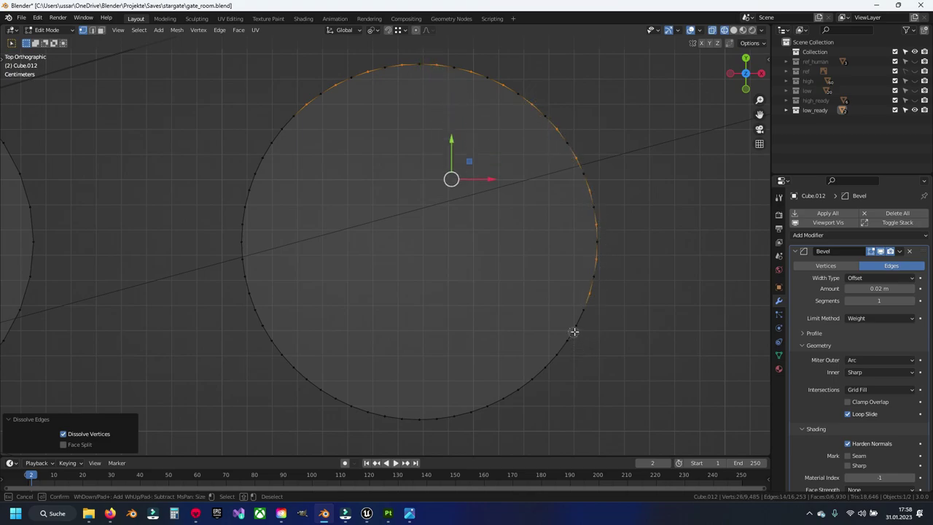
{"action": "mouse_move", "coordinate": [573, 332]}
{"action": "left_mouse_down"}
{"action": "mouse_move", "coordinate": [502, 398]}
{"action": "mouse_move", "coordinate": [438, 422]}
{"action": "mouse_move", "coordinate": [397, 416]}
{"action": "left_mouse_up"}
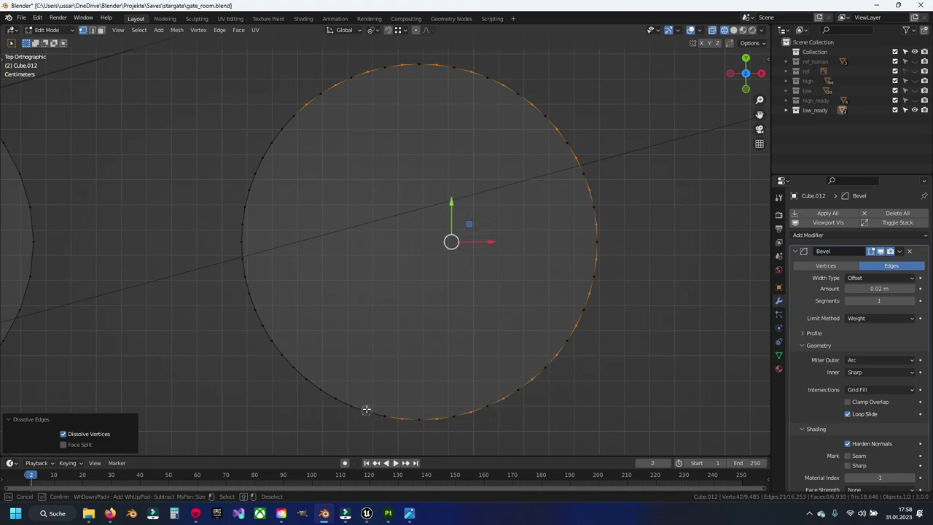
{"action": "mouse_move", "coordinate": [283, 358]}
{"action": "left_mouse_down"}
{"action": "mouse_move", "coordinate": [260, 327]}
{"action": "mouse_move", "coordinate": [242, 267]}
{"action": "mouse_move", "coordinate": [247, 231]}
{"action": "left_mouse_up"}
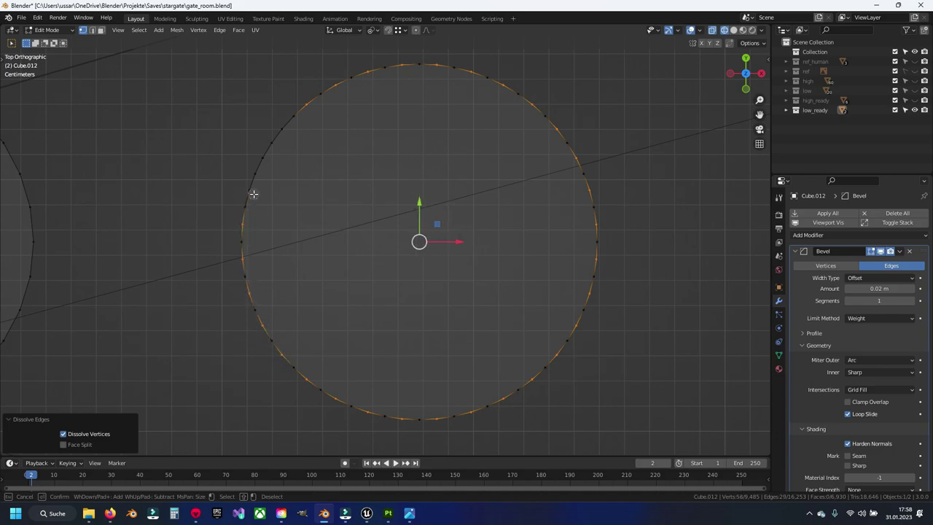
- Dissolve the middle disc's selected rim edges
{"action": "key", "text": "x"}
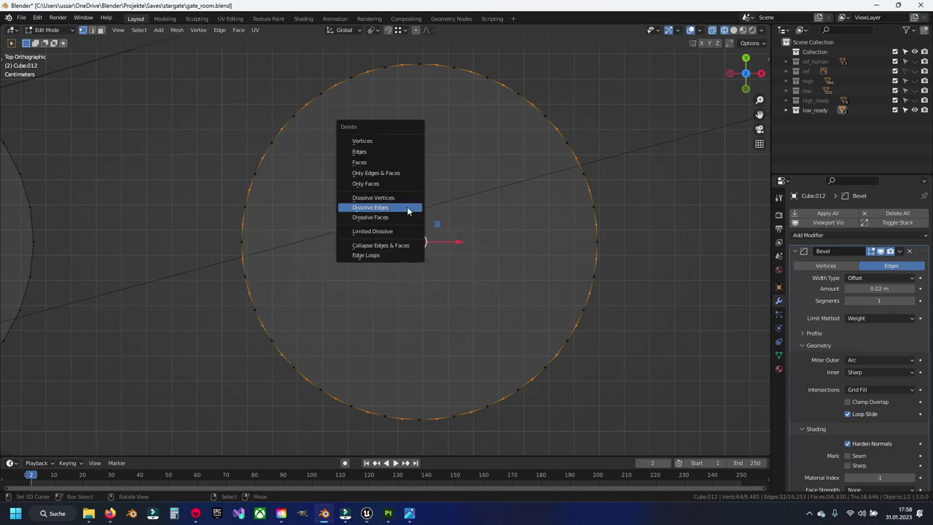
{"action": "left_click", "coordinate": [411, 208]}
{"action": "scroll", "coordinate": [554, 231], "scroll_direction": "down", "scroll_amount": 3}
{"action": "scroll", "coordinate": [211, 245], "scroll_direction": "up", "scroll_amount": 2}
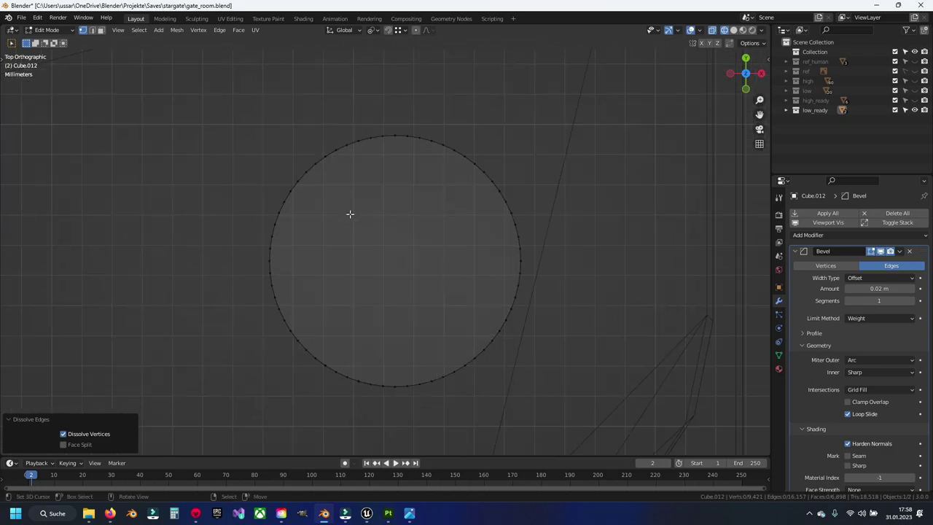
{"action": "scroll", "coordinate": [350, 214], "scroll_direction": "up", "scroll_amount": 2}
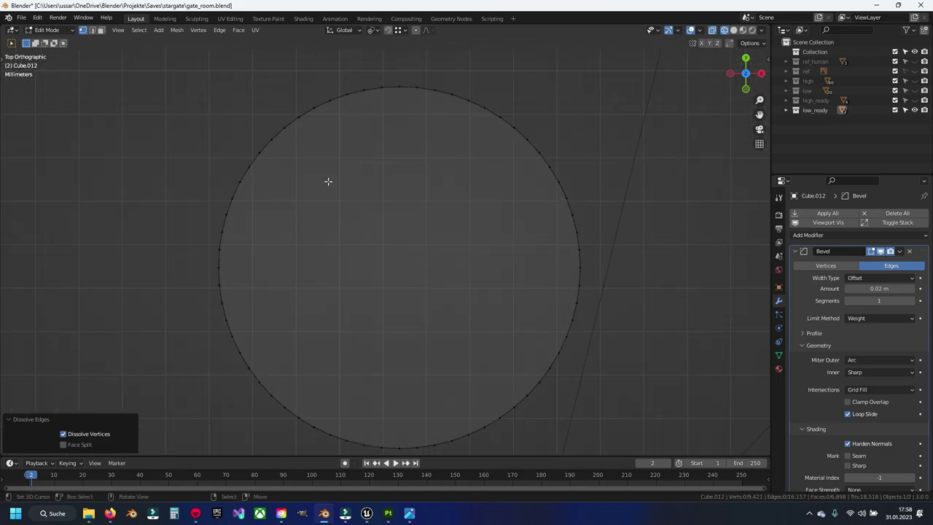
- Circle-select the last disc's rim vertices and dissolve those edges
{"action": "key", "text": "c"}
{"action": "left_click", "coordinate": [314, 108]}
{"action": "mouse_move", "coordinate": [334, 101]}
{"action": "left_mouse_down"}
{"action": "mouse_move", "coordinate": [399, 88]}
{"action": "mouse_move", "coordinate": [470, 105]}
{"action": "mouse_move", "coordinate": [565, 191]}
{"action": "mouse_move", "coordinate": [583, 275]}
{"action": "mouse_move", "coordinate": [568, 340]}
{"action": "mouse_move", "coordinate": [498, 423]}
{"action": "mouse_move", "coordinate": [409, 452]}
{"action": "left_mouse_up"}
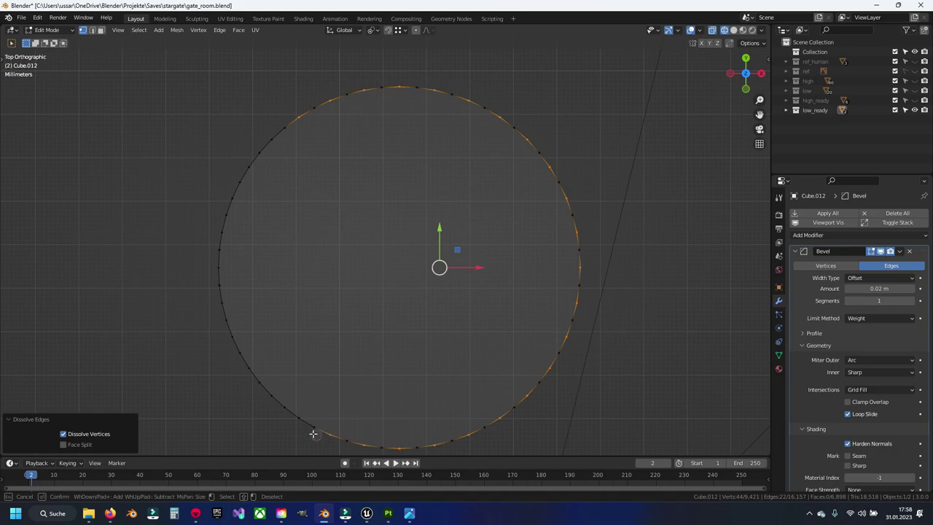
{"action": "mouse_move", "coordinate": [262, 390]}
{"action": "left_mouse_down"}
{"action": "mouse_move", "coordinate": [233, 340]}
{"action": "mouse_move", "coordinate": [218, 268]}
{"action": "left_mouse_up"}
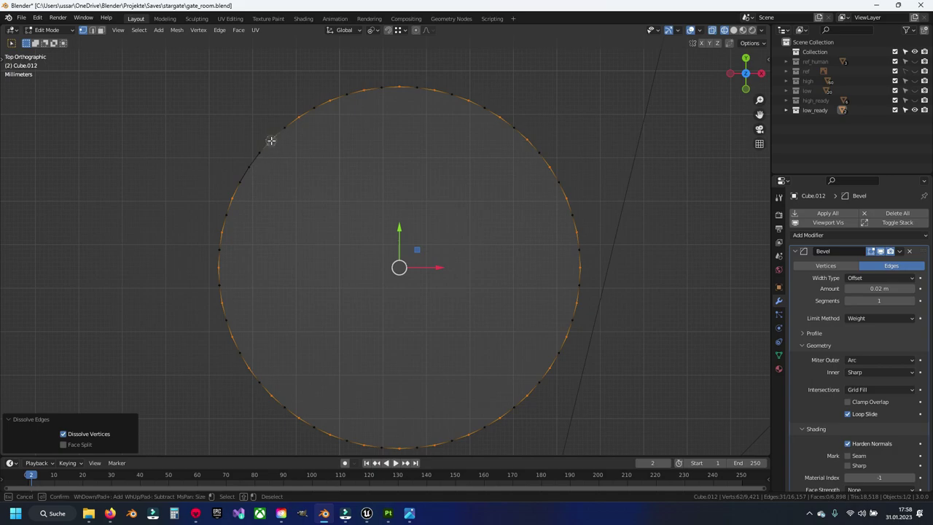
{"action": "right_click", "coordinate": [293, 208]}
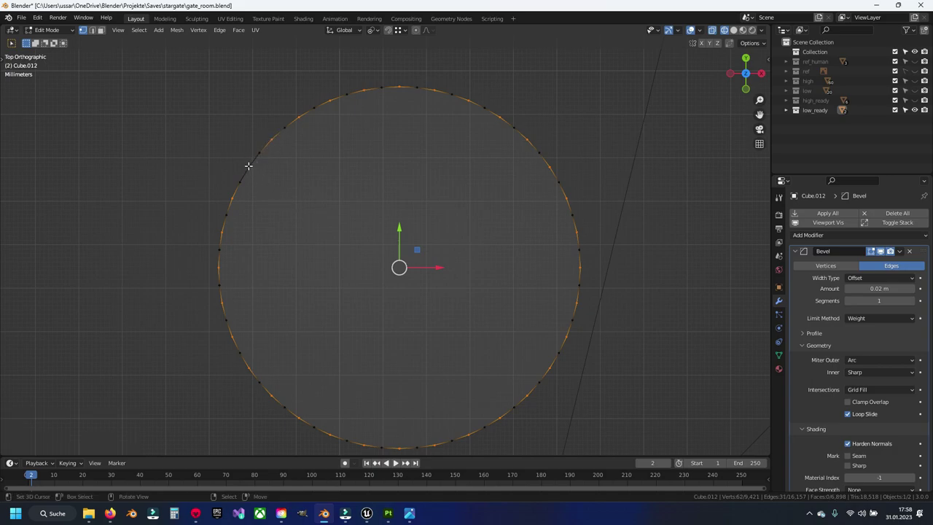
{"action": "key", "text": "x"}
{"action": "left_click", "coordinate": [445, 240]}
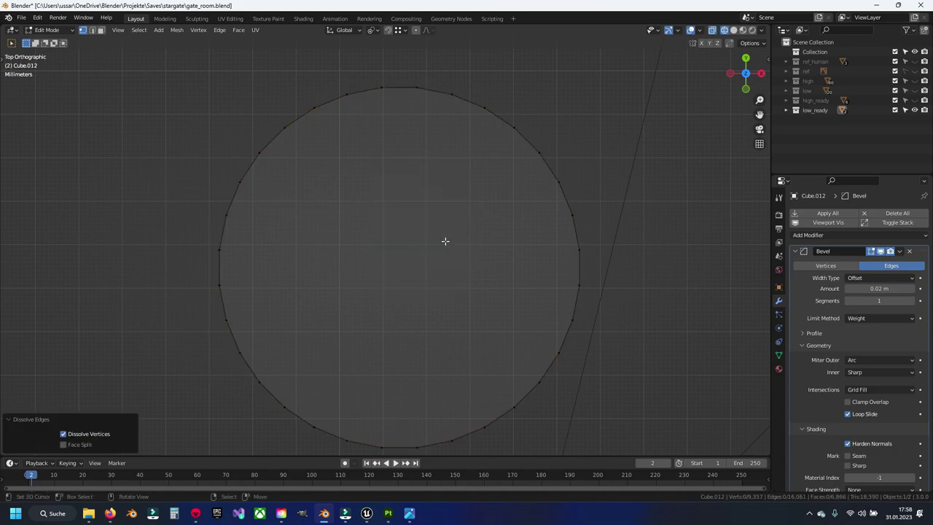
{"action": "scroll", "coordinate": [446, 252], "scroll_direction": "down", "scroll_amount": 10}
{"action": "scroll", "coordinate": [447, 260], "scroll_direction": "down", "scroll_amount": 1}
{"action": "scroll", "coordinate": [437, 285], "scroll_direction": "down", "scroll_amount": 2}
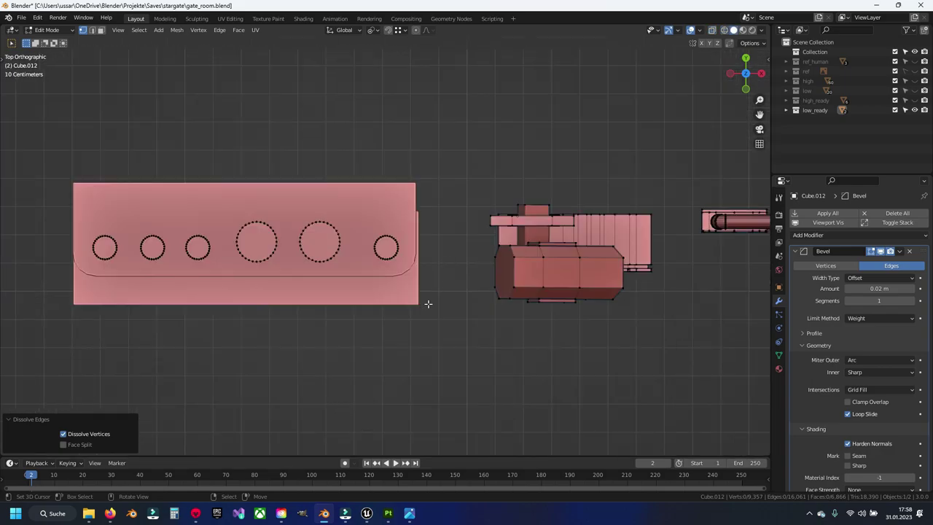
- Save gate_room.blend, hide the pipe bundle, and save again
{"action": "key", "text": "ctrl+s"}
{"action": "middle_click_drag", "start_coordinate": [390, 308], "coordinate": [405, 238]}
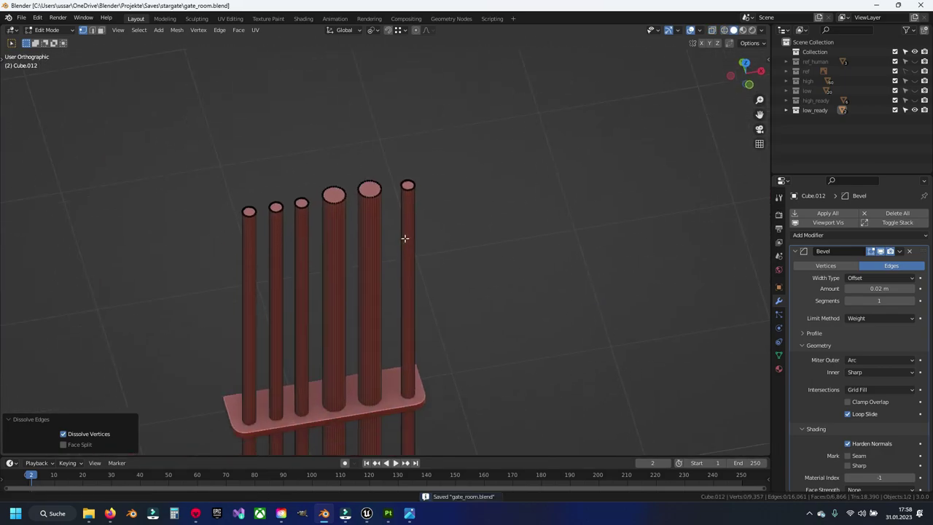
{"action": "scroll", "coordinate": [422, 277], "scroll_direction": "down", "scroll_amount": 3}
{"action": "mouse_move", "coordinate": [443, 310]}
{"action": "middle_mouse_down"}
{"action": "mouse_move", "coordinate": [283, 129]}
{"action": "mouse_move", "coordinate": [383, 260]}
{"action": "middle_mouse_up"}
{"action": "scroll", "coordinate": [433, 308], "scroll_direction": "up", "scroll_amount": 1}
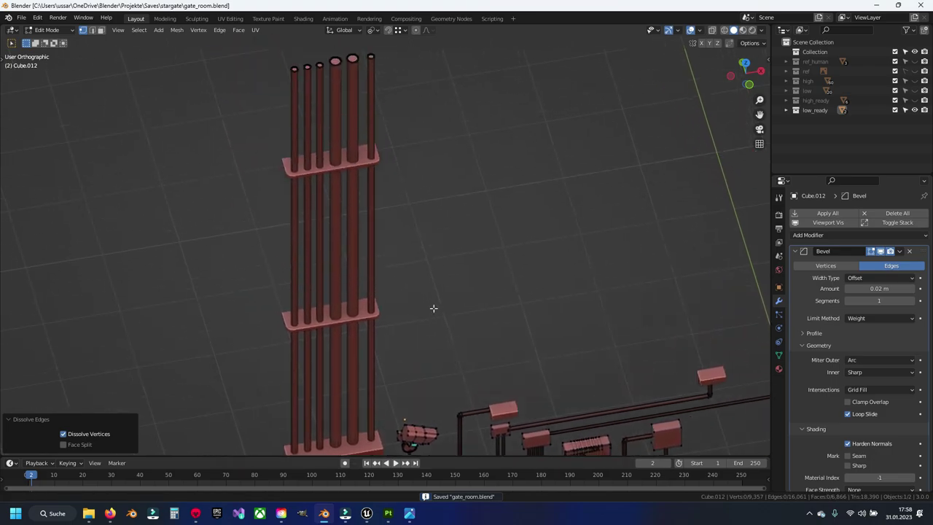
{"action": "middle_click_drag", "start_coordinate": [433, 308], "coordinate": [306, 102]}
{"action": "key", "text": "l"}
{"action": "key", "text": "h"}
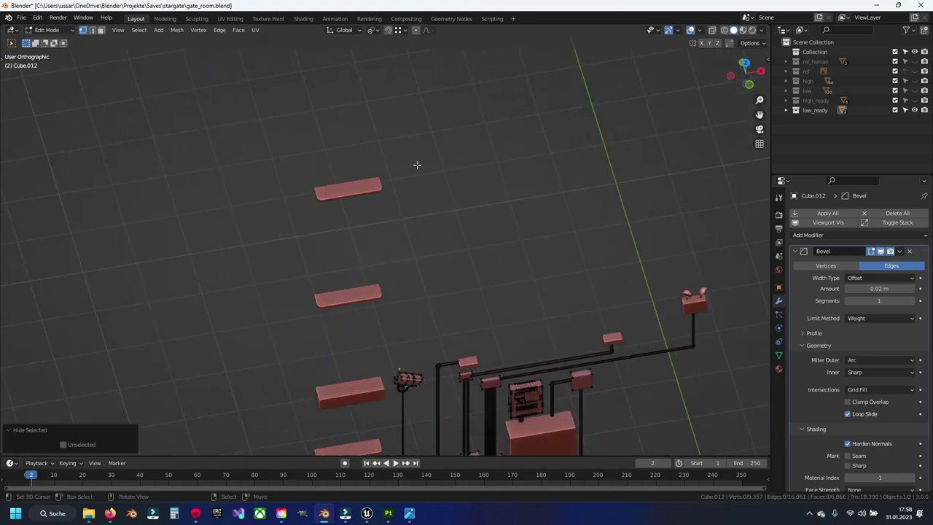
{"action": "mouse_move", "coordinate": [417, 165]}
{"action": "middle_mouse_down"}
{"action": "mouse_move", "coordinate": [443, 260]}
{"action": "mouse_move", "coordinate": [459, 219]}
{"action": "middle_mouse_up"}
{"action": "key", "text": "ctrl+s"}
{"action": "scroll", "coordinate": [443, 260], "scroll_direction": "up", "scroll_amount": 5}
- Orbit and zoom to view the lamp head's long top side from above
{"action": "scroll", "coordinate": [339, 205], "scroll_direction": "up", "scroll_amount": 4}
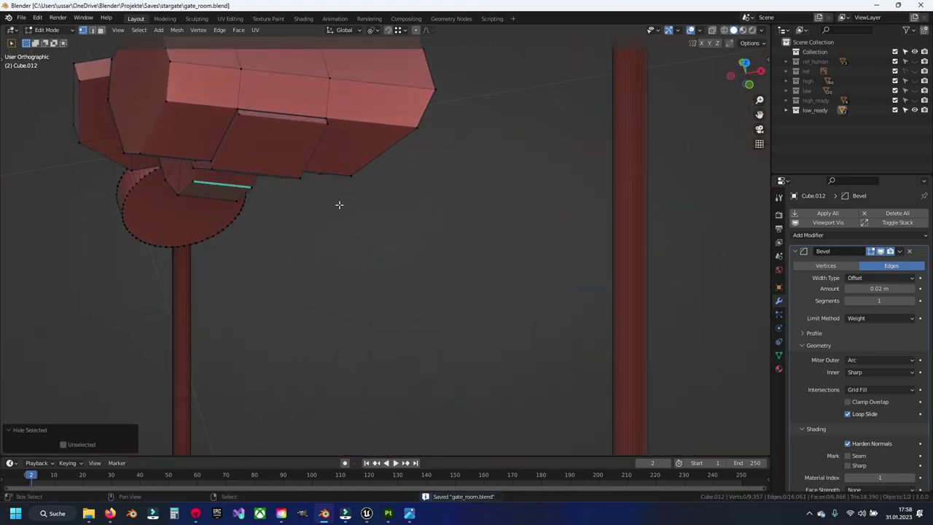
{"action": "middle_click_drag", "start_coordinate": [339, 205], "coordinate": [444, 312]}
{"action": "left_click", "coordinate": [376, 196]}
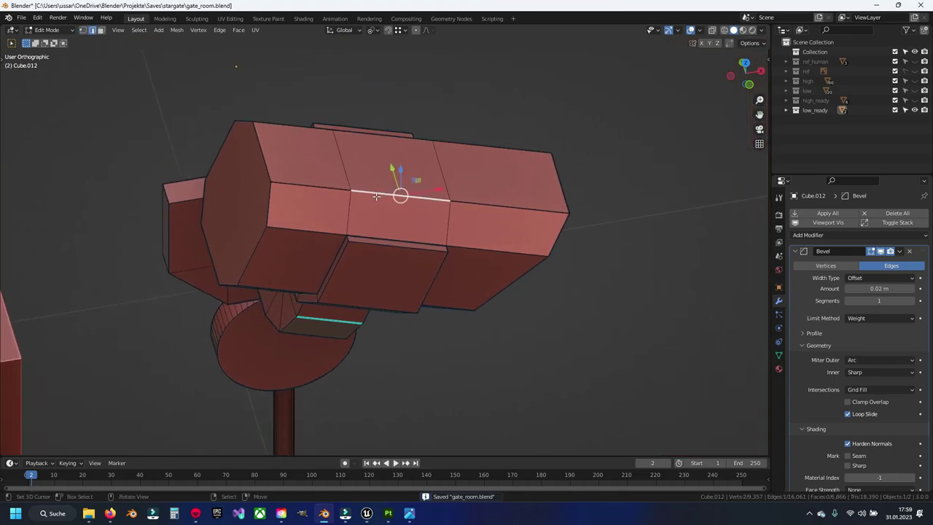
{"action": "scroll", "coordinate": [376, 196], "scroll_direction": "up", "scroll_amount": 3}
{"action": "middle_click_drag", "start_coordinate": [376, 195], "coordinate": [369, 185]}
{"action": "scroll", "coordinate": [370, 186], "scroll_direction": "down", "scroll_amount": 3}
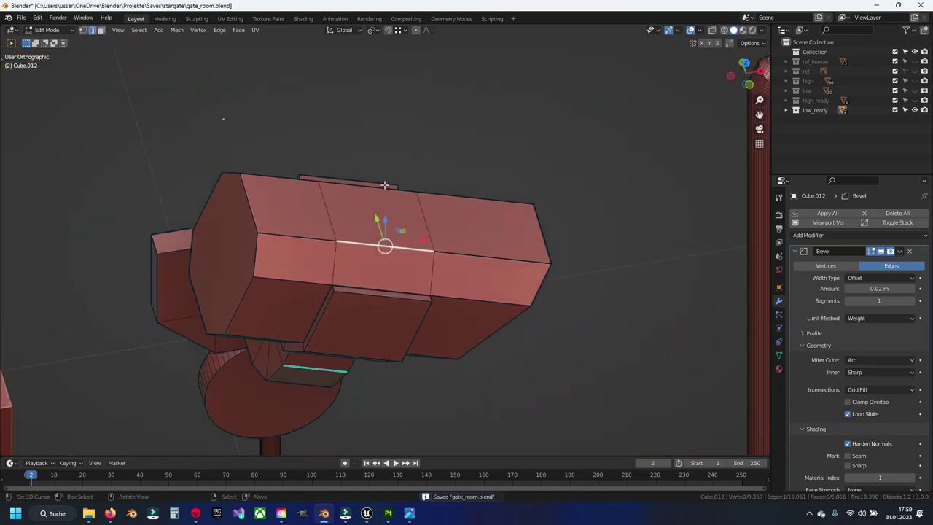
{"action": "scroll", "coordinate": [384, 188], "scroll_direction": "down", "scroll_amount": 2}
{"action": "scroll", "coordinate": [418, 167], "scroll_direction": "down", "scroll_amount": 2}
{"action": "scroll", "coordinate": [437, 222], "scroll_direction": "up", "scroll_amount": 5}
- Dissolve the two vertical edge loops crossing the lamp head's top
{"action": "key", "text": "alt+a"}
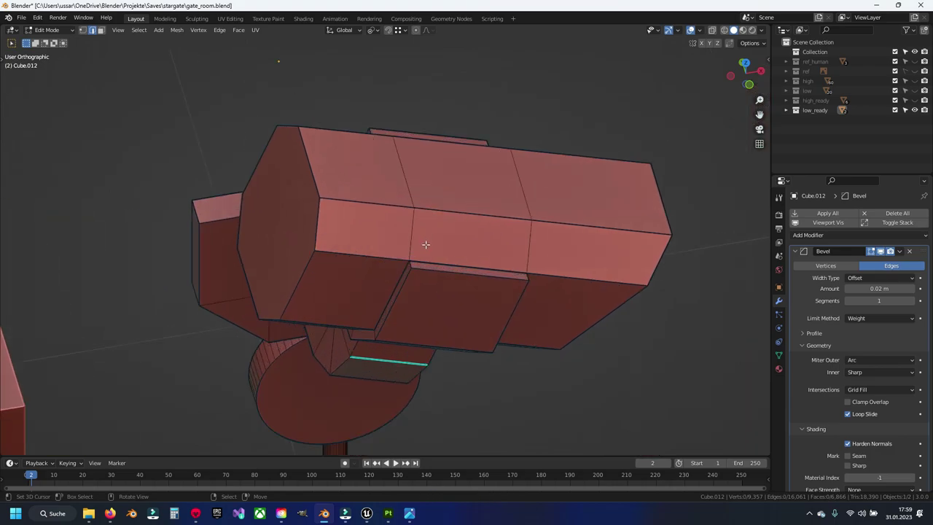
{"action": "left_click", "coordinate": [410, 233], "text": "alt"}
{"action": "left_click", "coordinate": [527, 243], "text": "alt+shift"}
{"action": "key", "text": "x"}
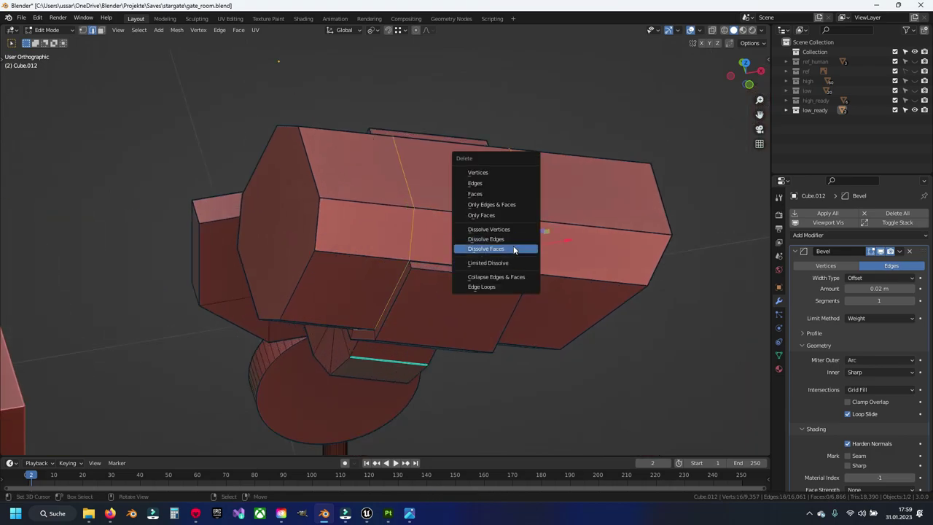
{"action": "left_click", "coordinate": [512, 239]}
- Select the lamp head's long edge, centre the view on it and face the front opening
{"action": "left_click", "coordinate": [500, 218]}
{"action": "middle_click_drag", "start_coordinate": [500, 217], "coordinate": [501, 218]}
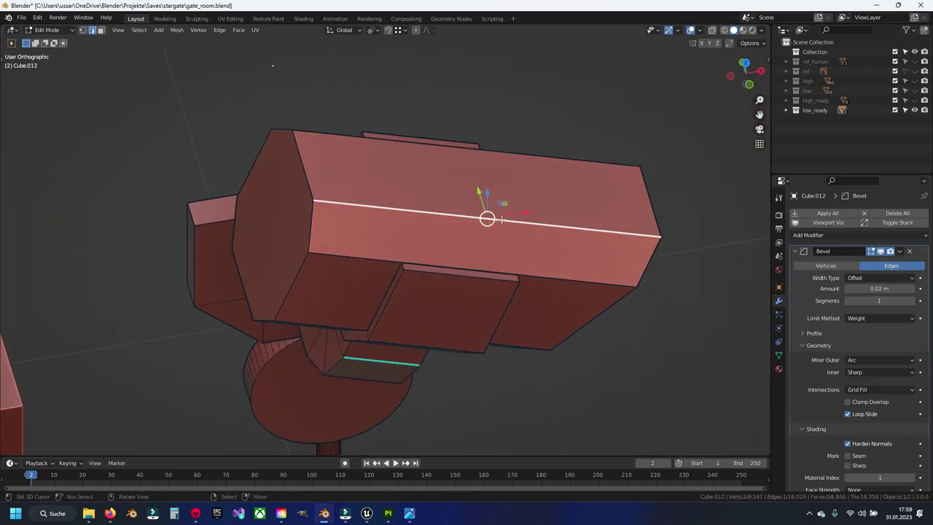
{"action": "key", "text": "KP_Decimal"}
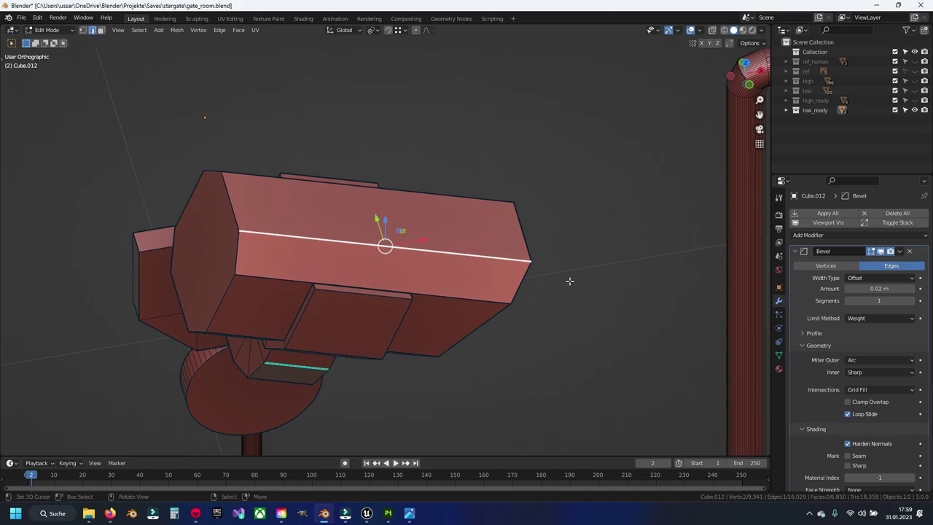
{"action": "mouse_move", "coordinate": [570, 281]}
{"action": "middle_mouse_down"}
{"action": "mouse_move", "coordinate": [462, 210]}
{"action": "mouse_move", "coordinate": [477, 216]}
{"action": "middle_mouse_up"}
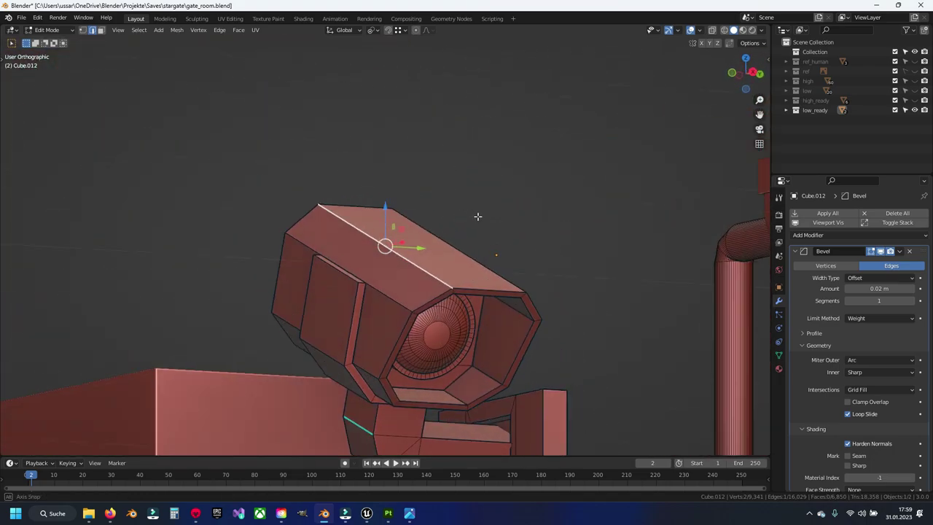
- Hide the whole connected lamp head to expose the inner cylinder dish
{"action": "scroll", "coordinate": [477, 217], "scroll_direction": "down", "scroll_amount": 3, "text": "shift"}
{"action": "scroll", "coordinate": [467, 213], "scroll_direction": "down", "scroll_amount": 3, "text": "shift"}
{"action": "key", "text": "ctrl+l"}
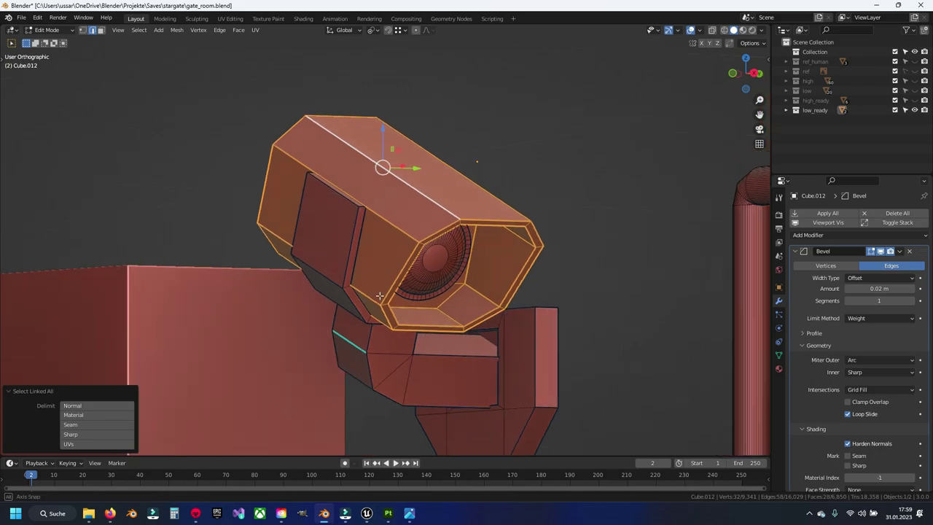
{"action": "middle_click_drag", "start_coordinate": [378, 291], "coordinate": [427, 280]}
{"action": "key", "text": "h"}
{"action": "scroll", "coordinate": [427, 280], "scroll_direction": "up", "scroll_amount": 4}
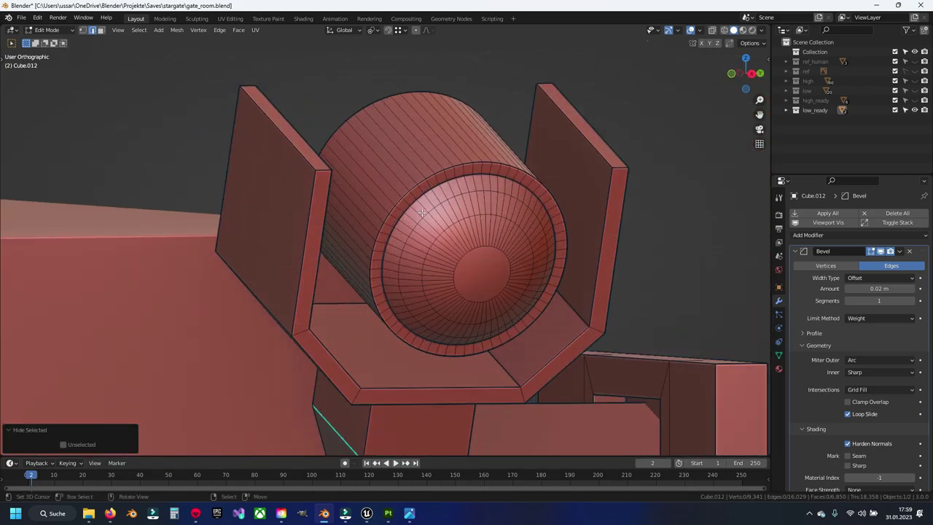
{"action": "scroll", "coordinate": [421, 212], "scroll_direction": "up", "scroll_amount": 1}
{"action": "scroll", "coordinate": [401, 194], "scroll_direction": "up", "scroll_amount": 1}
- Select the alternate radial rim loops around the dish's top and right side
{"action": "left_click", "coordinate": [380, 175], "text": "alt"}
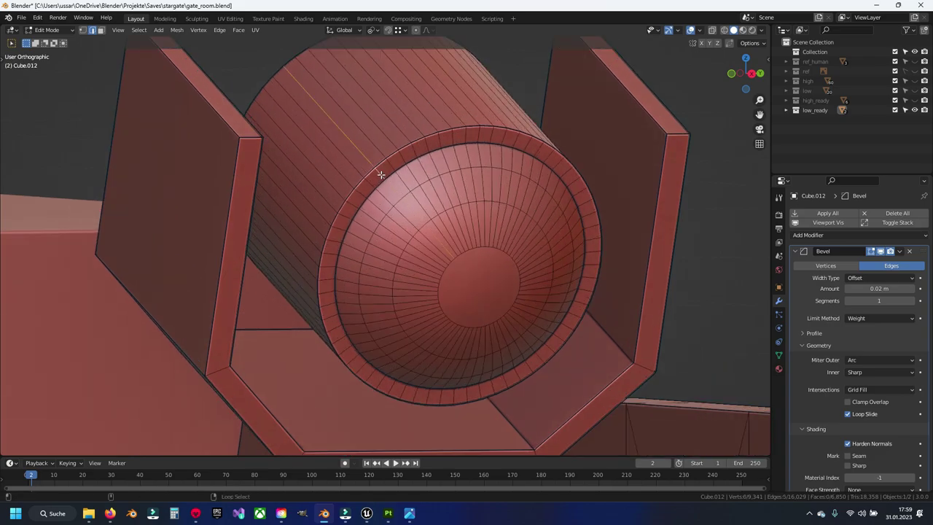
{"action": "left_click", "coordinate": [430, 174], "text": "alt+shift"}
{"action": "scroll", "coordinate": [431, 173], "scroll_direction": "up", "scroll_amount": 2}
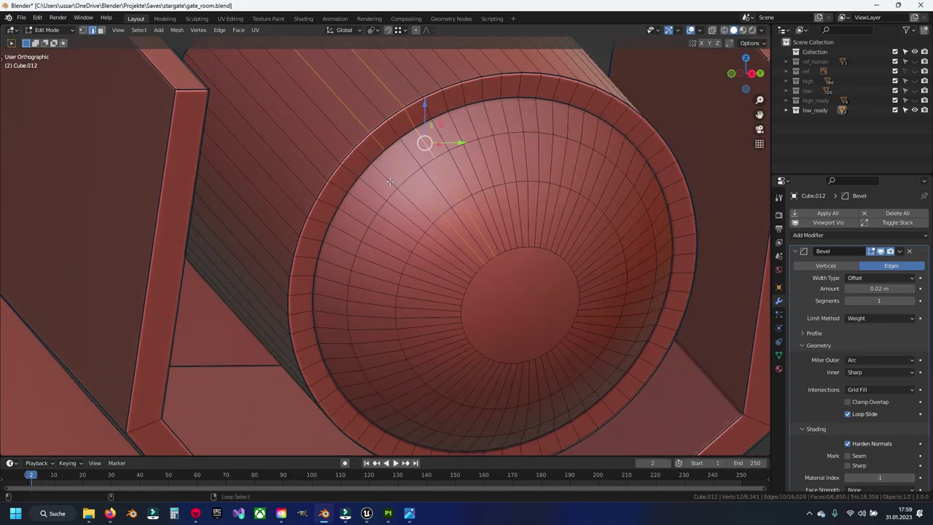
{"action": "left_click", "coordinate": [453, 124], "text": "alt+shift"}
{"action": "left_click", "coordinate": [487, 114], "text": "alt+shift"}
{"action": "left_click", "coordinate": [520, 119], "text": "alt+shift"}
{"action": "left_click", "coordinate": [554, 120], "text": "alt+shift"}
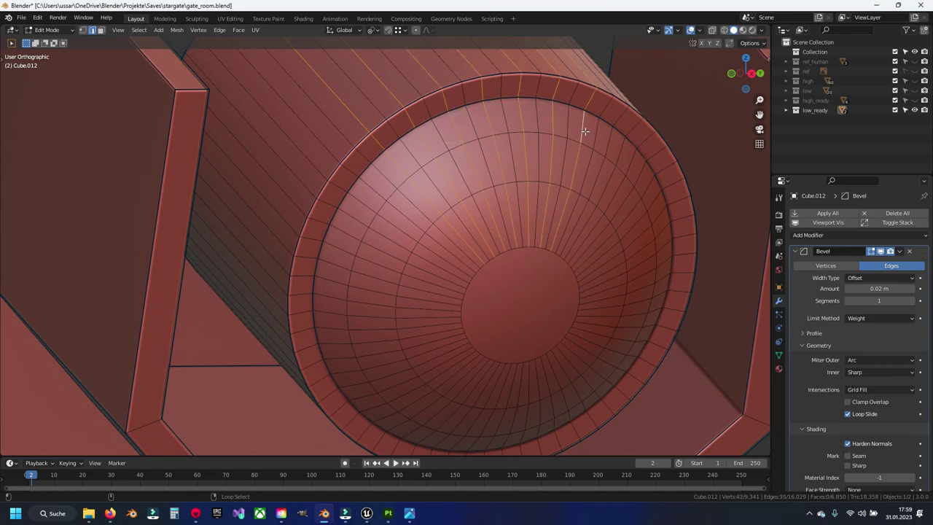
{"action": "left_click", "coordinate": [586, 129], "text": "alt+shift"}
{"action": "left_click", "coordinate": [607, 148], "text": "alt+shift"}
{"action": "left_click", "coordinate": [631, 165], "text": "alt+shift"}
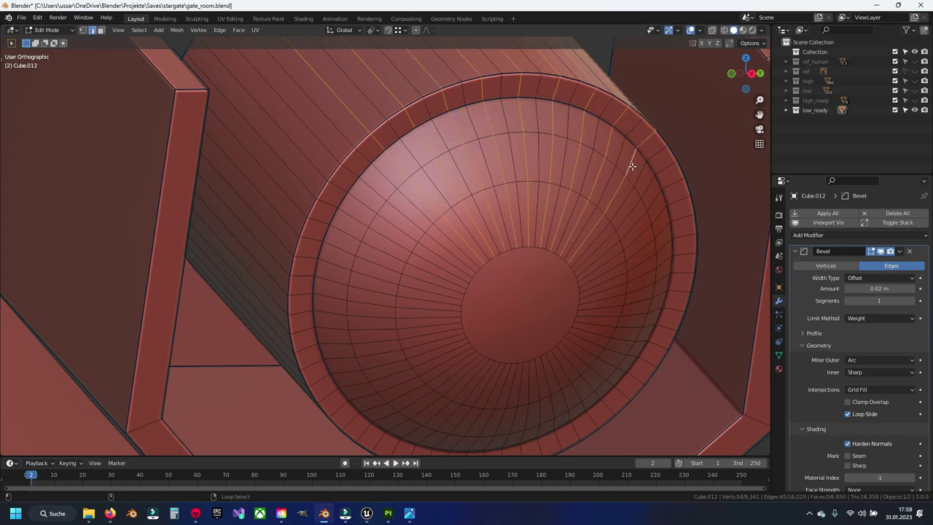
{"action": "left_click", "coordinate": [657, 212], "text": "alt+shift"}
{"action": "left_click", "coordinate": [652, 201], "text": "alt+shift"}
{"action": "left_click", "coordinate": [660, 221], "text": "alt+shift"}
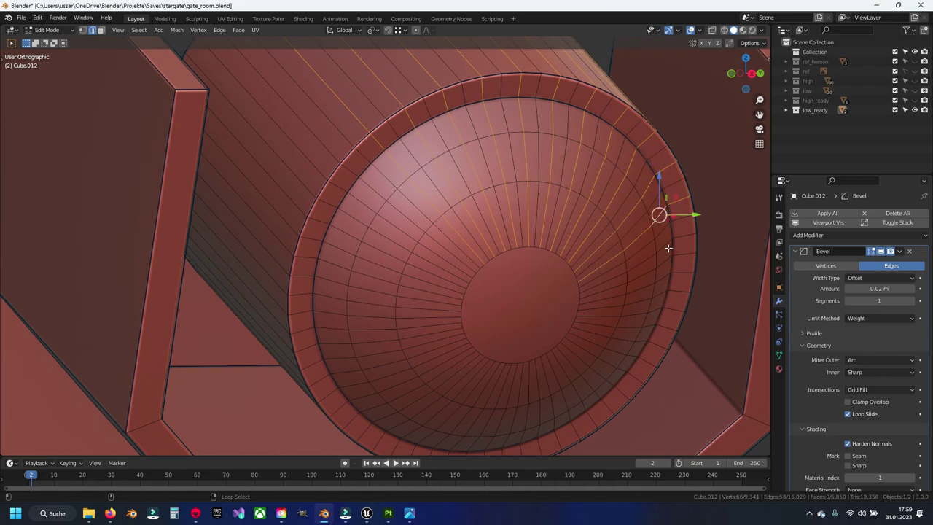
{"action": "left_click", "coordinate": [668, 248], "text": "alt+shift"}
{"action": "left_click", "coordinate": [664, 273], "text": "alt+shift"}
{"action": "left_click", "coordinate": [672, 303], "text": "alt+shift"}
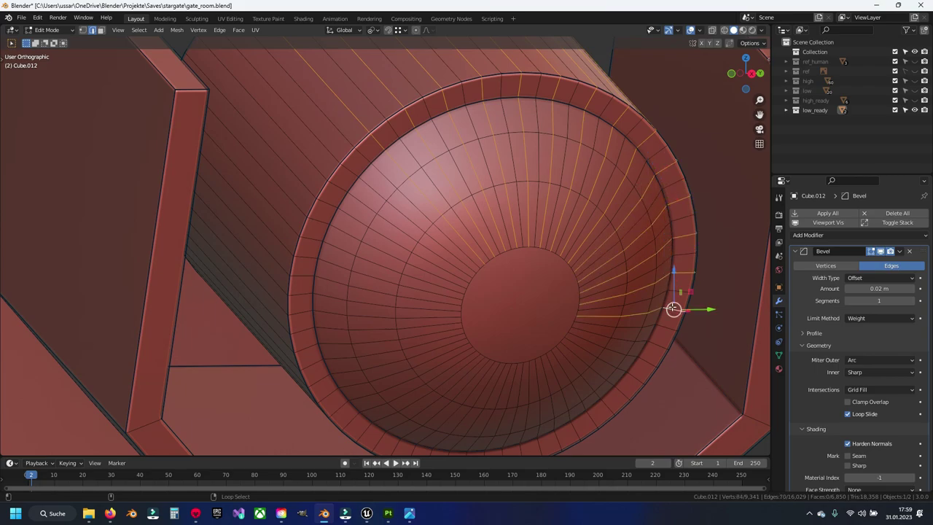
{"action": "left_click", "coordinate": [659, 348], "text": "alt+shift"}
{"action": "left_click", "coordinate": [631, 375], "text": "alt+shift"}
{"action": "left_click", "coordinate": [608, 405], "text": "alt+shift"}
{"action": "left_click", "coordinate": [577, 432], "text": "alt+shift"}
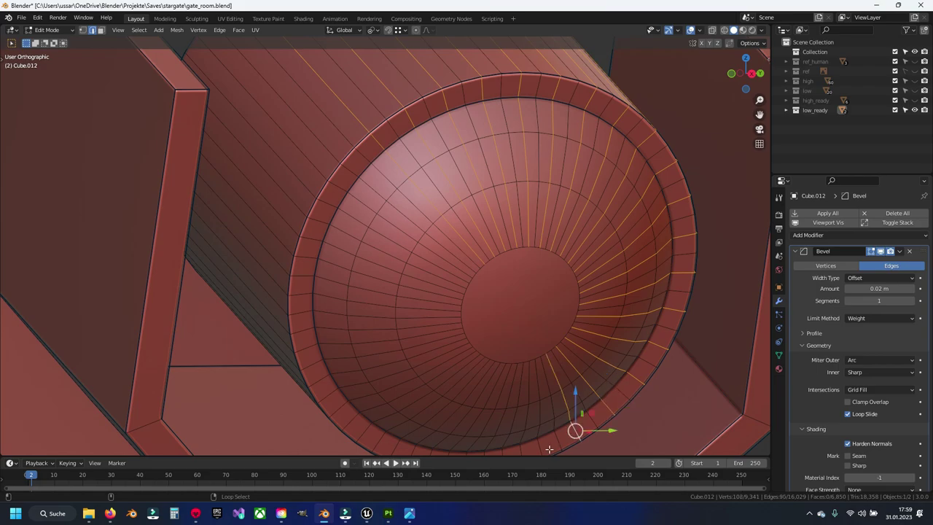
{"action": "left_click", "coordinate": [549, 449], "text": "alt+shift"}
- Add the bottom and left rim loops and dissolve all selected radial edges
{"action": "middle_click_drag", "start_coordinate": [539, 446], "coordinate": [515, 413]}
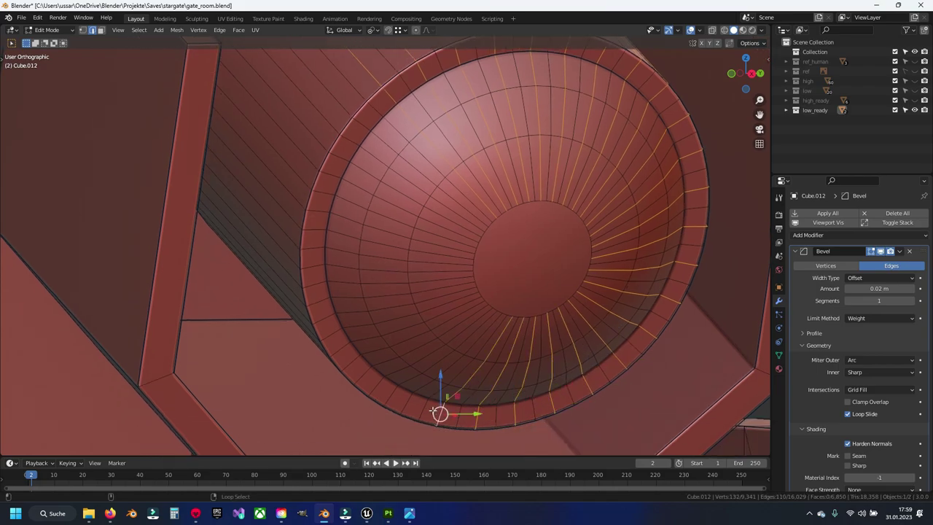
{"action": "left_click", "coordinate": [371, 385], "text": "alt+shift"}
{"action": "left_click", "coordinate": [354, 365], "text": "alt+shift"}
{"action": "left_click", "coordinate": [333, 332], "text": "alt+shift"}
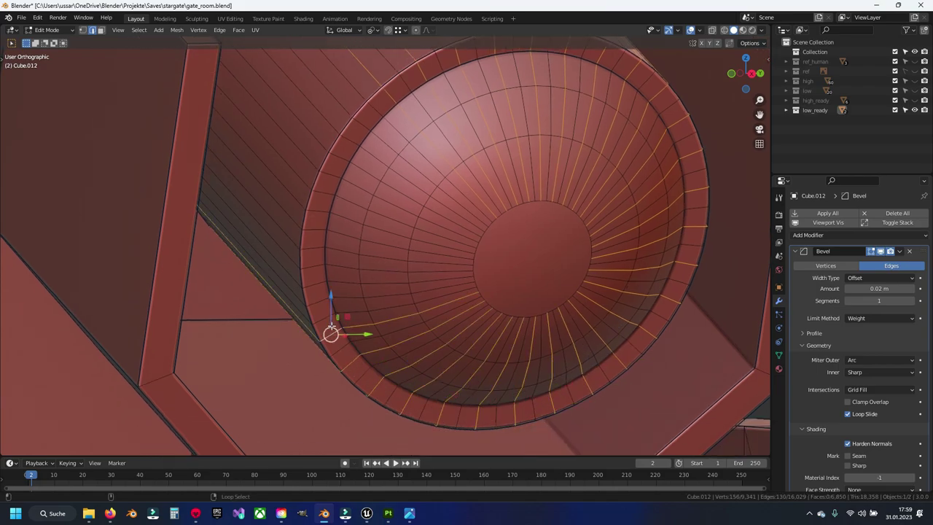
{"action": "left_click", "coordinate": [325, 294], "text": "alt+shift"}
{"action": "left_click", "coordinate": [312, 260], "text": "alt+shift"}
{"action": "left_click", "coordinate": [326, 215], "text": "alt+shift"}
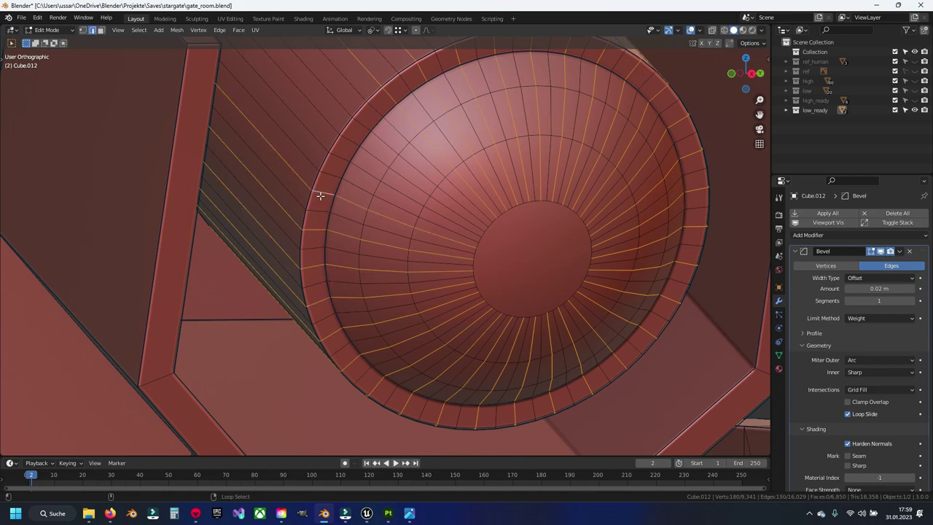
{"action": "left_click", "coordinate": [329, 178], "text": "alt+shift"}
{"action": "left_click", "coordinate": [343, 150], "text": "alt+shift"}
{"action": "left_click", "coordinate": [370, 126], "text": "alt+shift"}
{"action": "key", "text": "x"}
{"action": "left_click", "coordinate": [481, 214]}
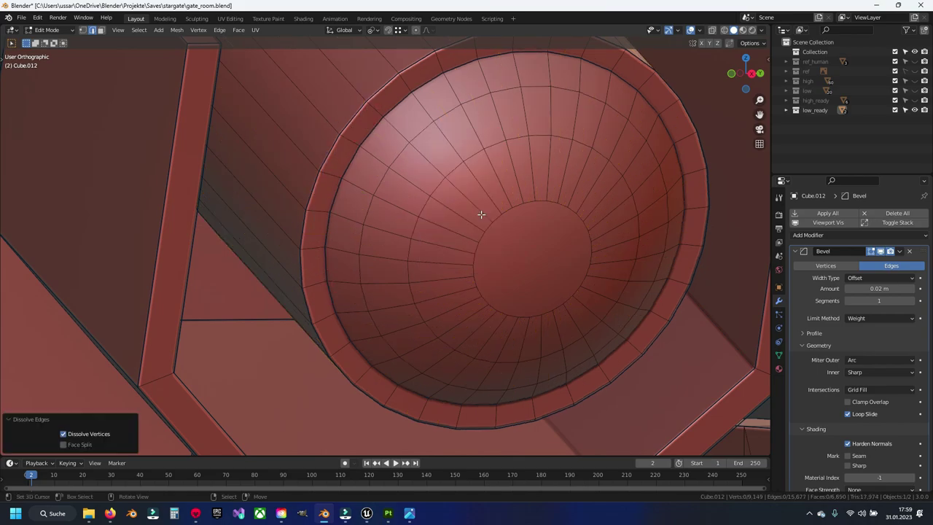
- Return to Object Mode and view the lamp from outside
{"action": "scroll", "coordinate": [496, 209], "scroll_direction": "down", "scroll_amount": 5}
{"action": "key", "text": "Tab"}
{"action": "middle_click_drag", "start_coordinate": [510, 181], "coordinate": [467, 167]}
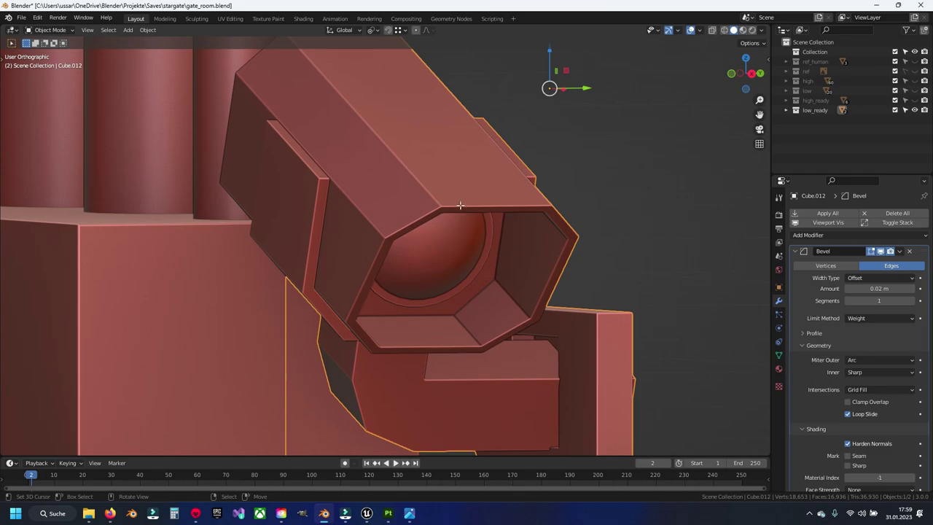
- Back in Edit Mode, hide the cylinder and dish geometry
{"action": "key", "text": "Tab"}
{"action": "key", "text": "h"}
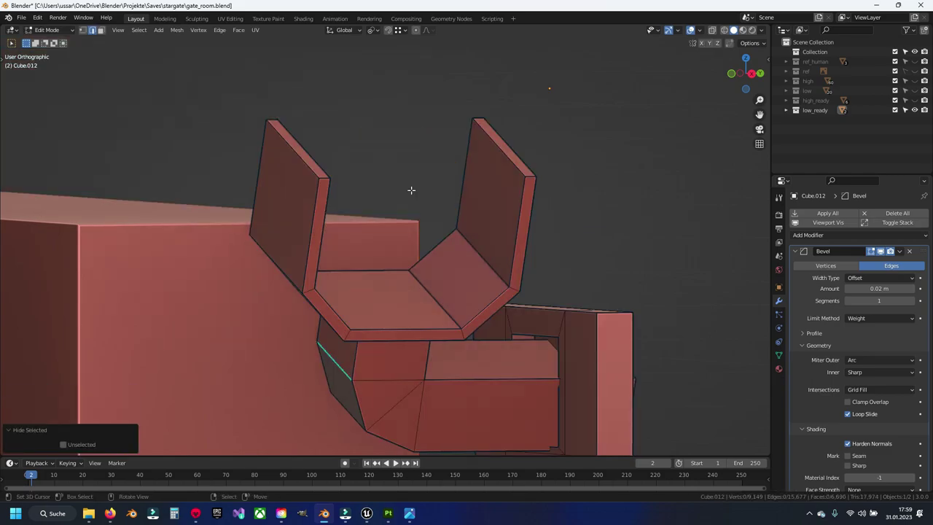
{"action": "middle_click_drag", "start_coordinate": [411, 191], "coordinate": [408, 143], "text": "shift"}
- Hide the connected bracket mesh, leaving the framed box on its round disc
{"action": "left_click", "coordinate": [381, 253]}
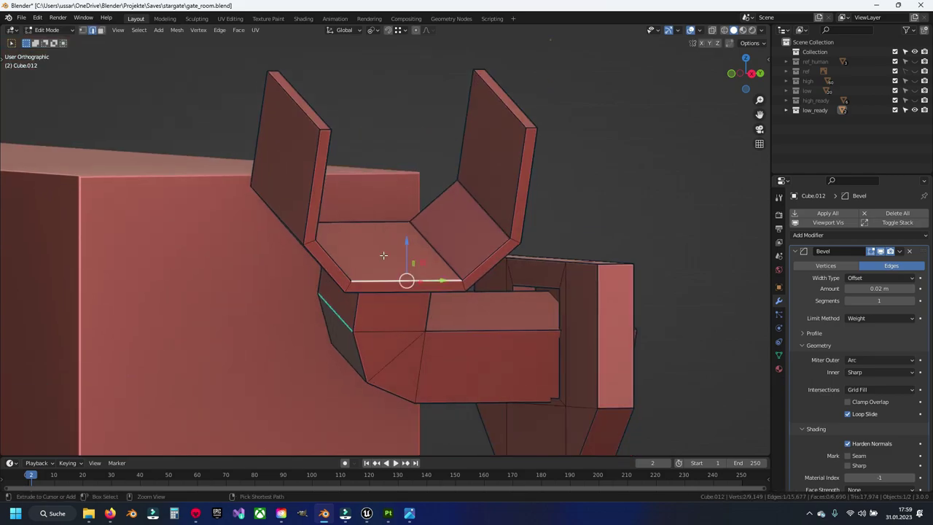
{"action": "key", "text": "ctrl+l"}
{"action": "key", "text": "h"}
{"action": "mouse_move", "coordinate": [395, 271]}
{"action": "middle_mouse_down"}
{"action": "mouse_move", "coordinate": [406, 260]}
{"action": "mouse_move", "coordinate": [396, 287]}
{"action": "mouse_move", "coordinate": [425, 273]}
{"action": "mouse_move", "coordinate": [437, 207]}
{"action": "mouse_move", "coordinate": [431, 160]}
{"action": "mouse_move", "coordinate": [447, 241]}
{"action": "middle_mouse_up"}
{"action": "key", "text": "a"}
{"action": "key", "text": "ctrl+z"}
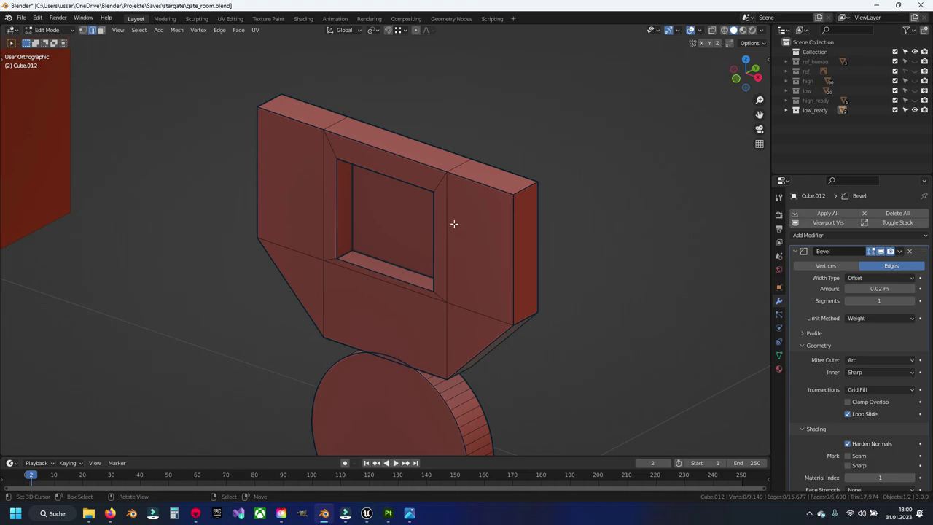
- Save, then slide the frame's top edge onto the box corner and dissolve it
{"action": "left_click", "coordinate": [426, 169]}
{"action": "key", "text": "ctrl+s"}
{"action": "key", "text": "KP_Decimal"}
{"action": "scroll", "coordinate": [537, 279], "scroll_direction": "down", "scroll_amount": 3}
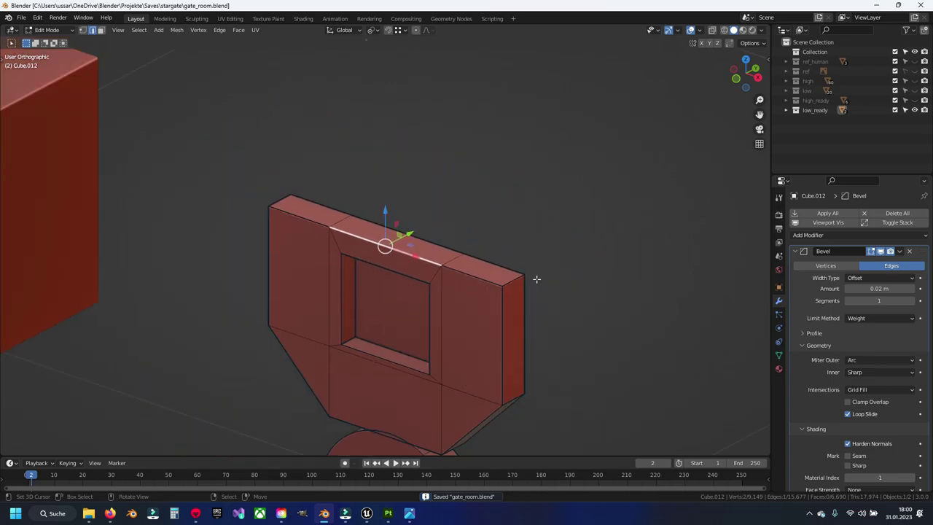
{"action": "mouse_move", "coordinate": [536, 279]}
{"action": "middle_mouse_down"}
{"action": "mouse_move", "coordinate": [453, 281]}
{"action": "mouse_move", "coordinate": [510, 306]}
{"action": "middle_mouse_up"}
{"action": "key", "text": "g"}
{"action": "key", "text": "g"}
{"action": "left_click", "coordinate": [587, 376]}
{"action": "key", "text": "x"}
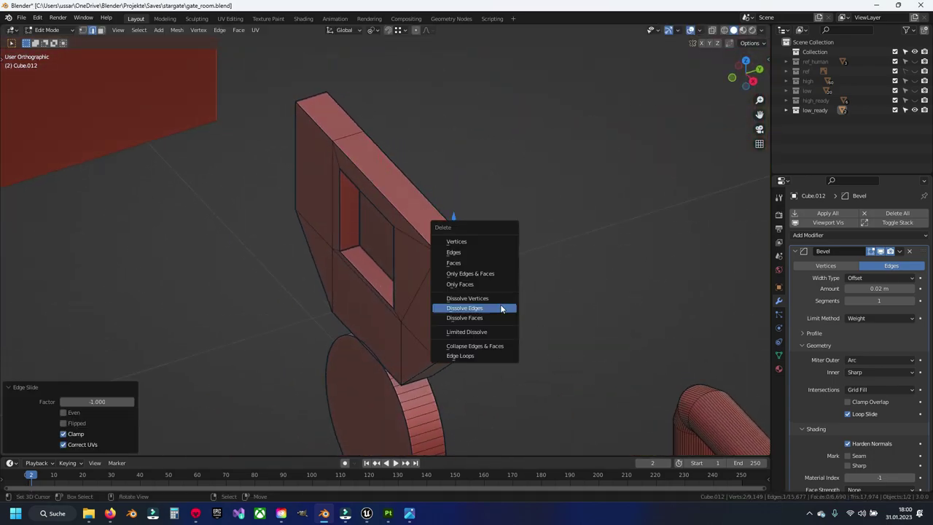
{"action": "left_click", "coordinate": [464, 308]}
- Slide the next top frame edge onto the adjacent corner and dissolve it
{"action": "left_click", "coordinate": [348, 135]}
{"action": "key", "text": "g"}
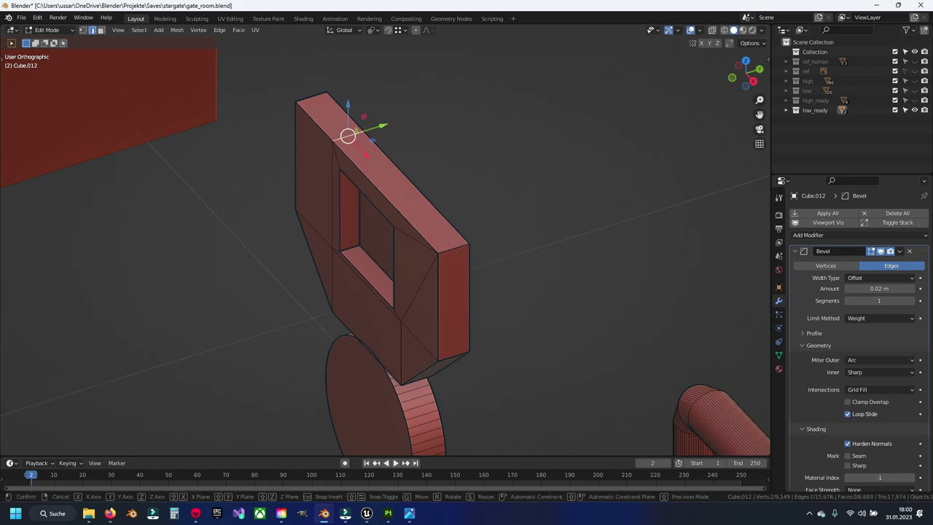
{"action": "key", "text": "g"}
{"action": "left_click", "coordinate": [475, 194]}
{"action": "key", "text": "x"}
{"action": "left_click", "coordinate": [459, 194]}
- Nudge a corner vertex on the box front slightly along X
{"action": "mouse_move", "coordinate": [459, 194]}
{"action": "middle_mouse_down"}
{"action": "mouse_move", "coordinate": [438, 221]}
{"action": "mouse_move", "coordinate": [427, 265]}
{"action": "mouse_move", "coordinate": [454, 252]}
{"action": "mouse_move", "coordinate": [439, 260]}
{"action": "middle_mouse_up"}
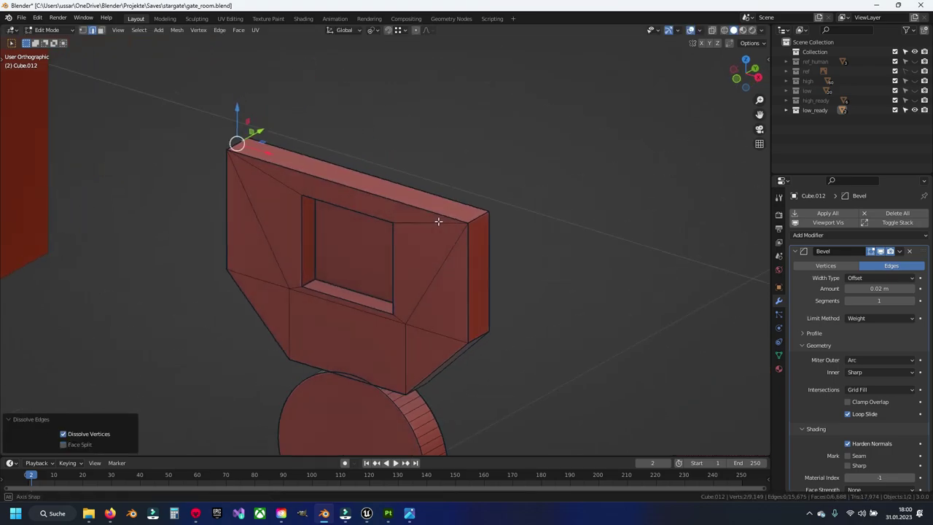
{"action": "right_click", "coordinate": [438, 266], "text": "shift"}
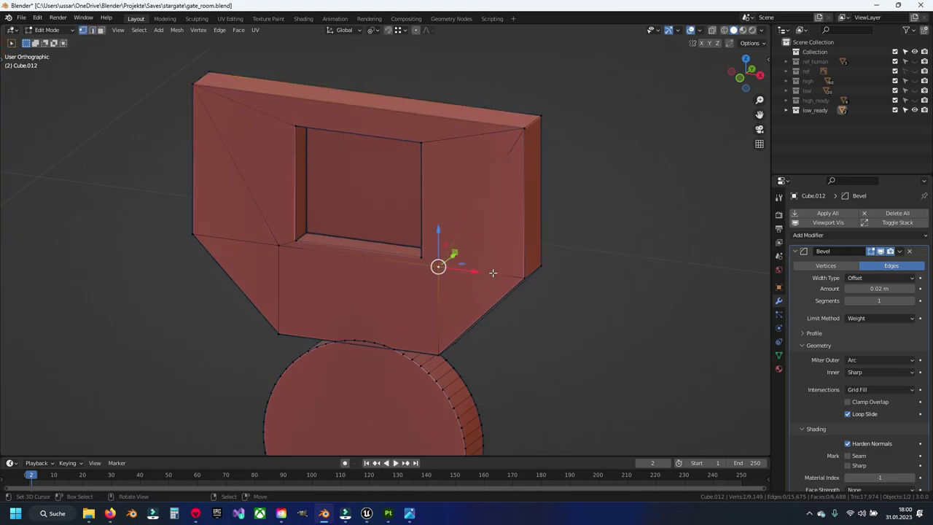
{"action": "key", "text": "g"}
{"action": "left_click", "coordinate": [522, 275]}
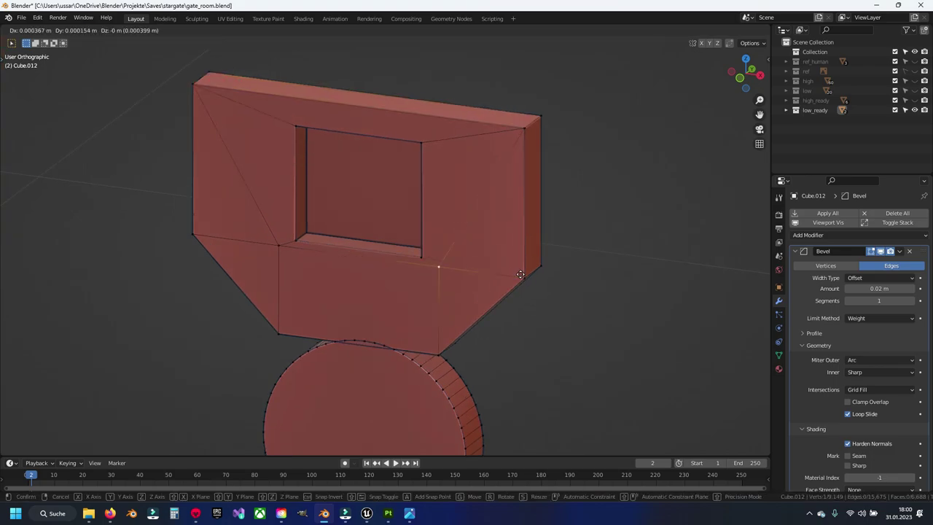
{"action": "scroll", "coordinate": [437, 264], "scroll_direction": "down", "scroll_amount": 1, "text": "shift"}
{"action": "mouse_move", "coordinate": [455, 257]}
{"action": "middle_mouse_down"}
{"action": "mouse_move", "coordinate": [383, 264]}
{"action": "mouse_move", "coordinate": [366, 282]}
{"action": "middle_mouse_up"}
- Move the extra vertex onto the right corner and dissolve the leftover extra edges
{"action": "left_click", "coordinate": [403, 297]}
{"action": "key", "text": "shift+r"}
{"action": "middle_click_drag", "start_coordinate": [324, 318], "coordinate": [336, 277]}
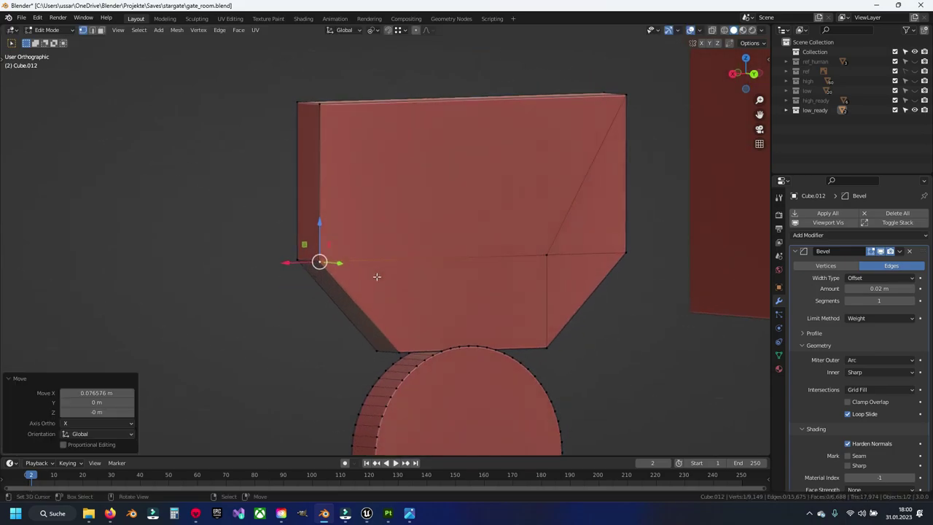
{"action": "right_click", "coordinate": [336, 277]}
{"action": "left_click", "coordinate": [342, 277]}
{"action": "key", "text": "g"}
{"action": "left_click", "coordinate": [631, 255]}
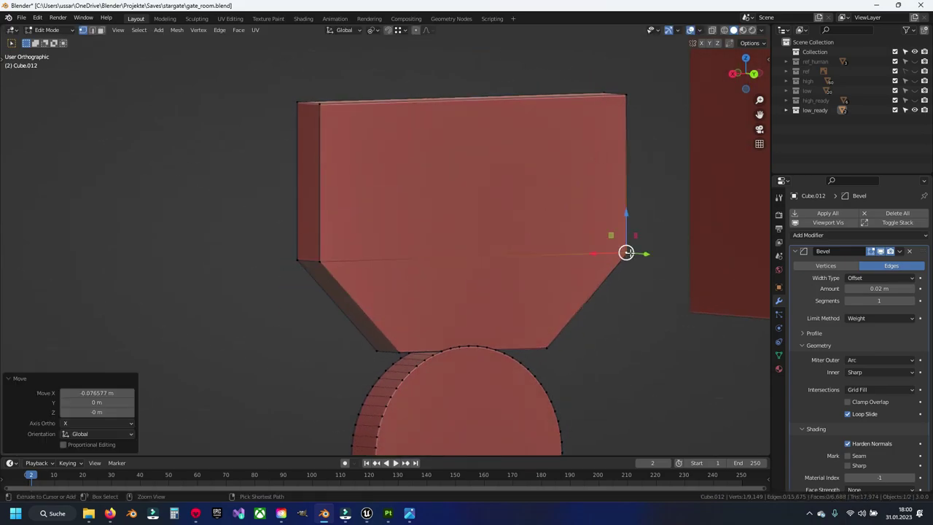
{"action": "key", "text": "x"}
{"action": "left_click", "coordinate": [497, 282]}
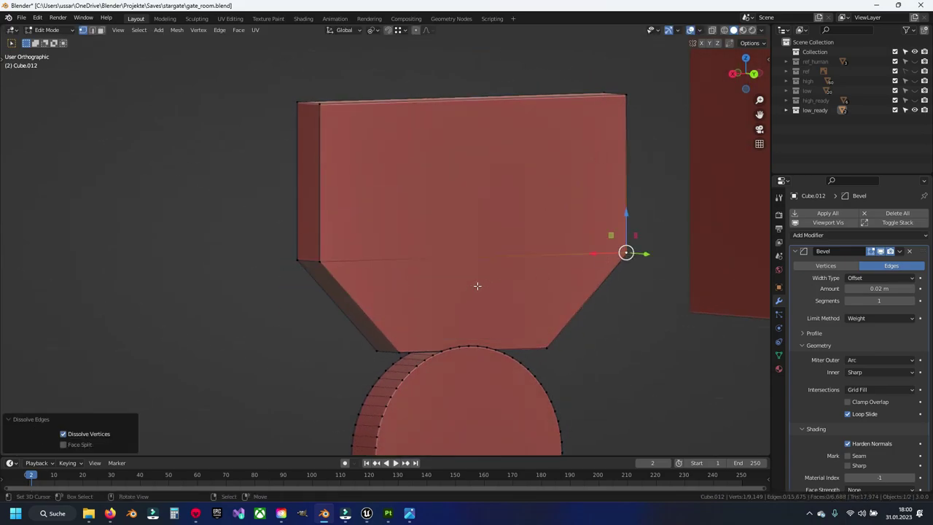
{"action": "key", "text": "alt+a"}
- Merge the 12 duplicate vertices across the whole mesh by distance
{"action": "middle_click_drag", "start_coordinate": [495, 275], "coordinate": [521, 243]}
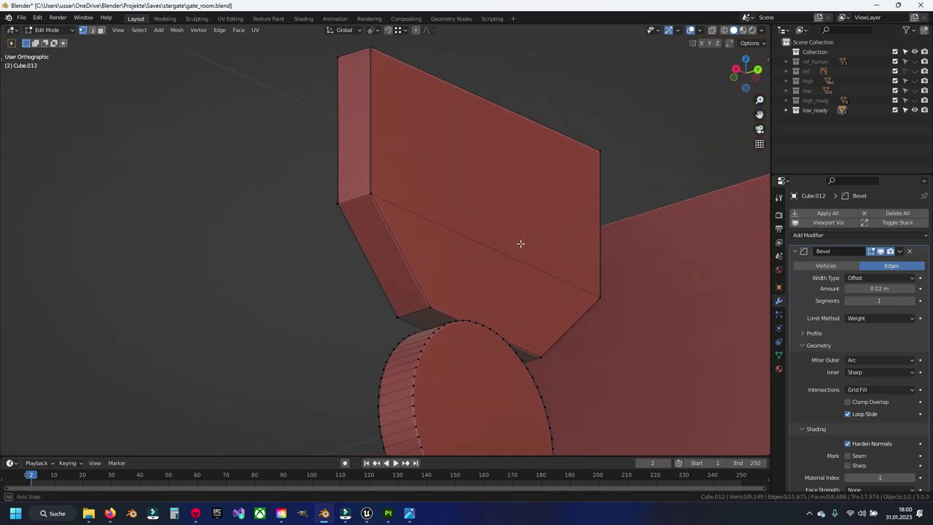
{"action": "key", "text": "a"}
{"action": "right_click", "coordinate": [472, 257]}
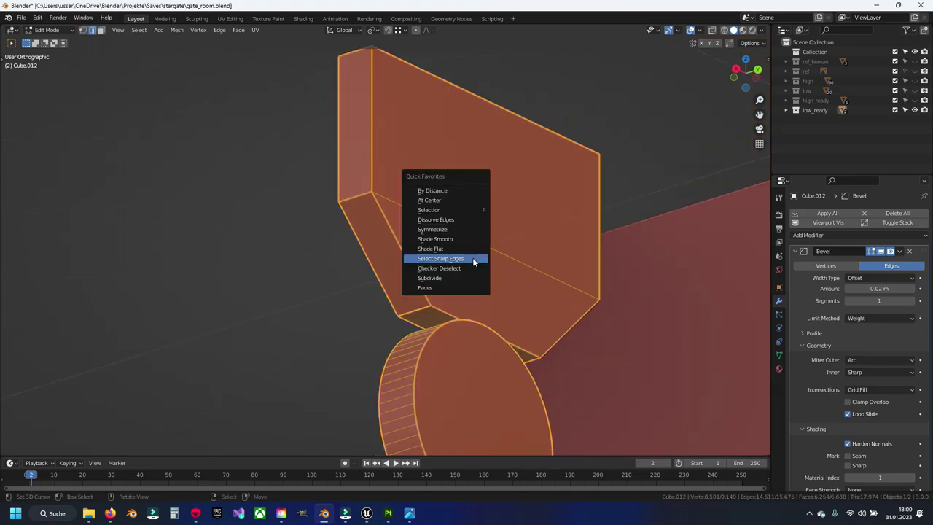
{"action": "left_click", "coordinate": [449, 200]}
- Briefly hide and reveal the gate frame, then deselect everything
{"action": "middle_click_drag", "start_coordinate": [329, 286], "coordinate": [498, 308]}
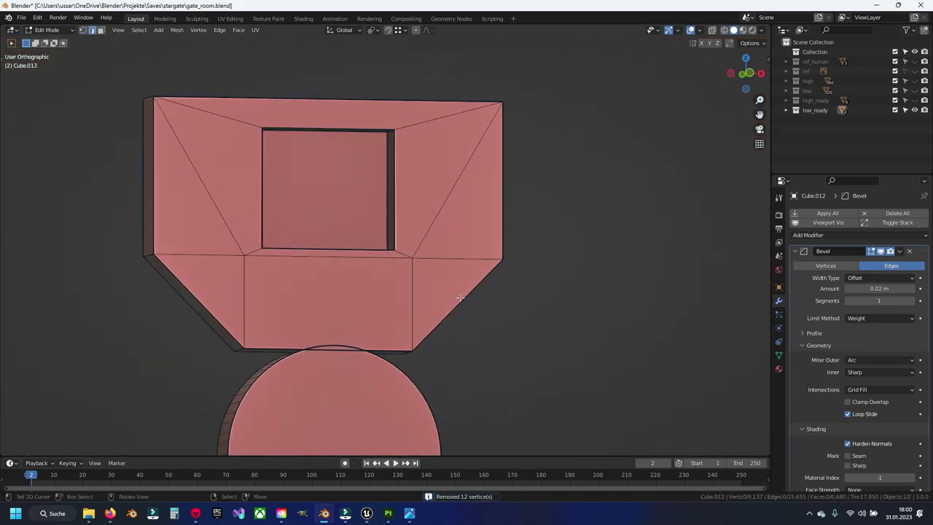
{"action": "left_click", "coordinate": [369, 267]}
{"action": "key", "text": "h"}
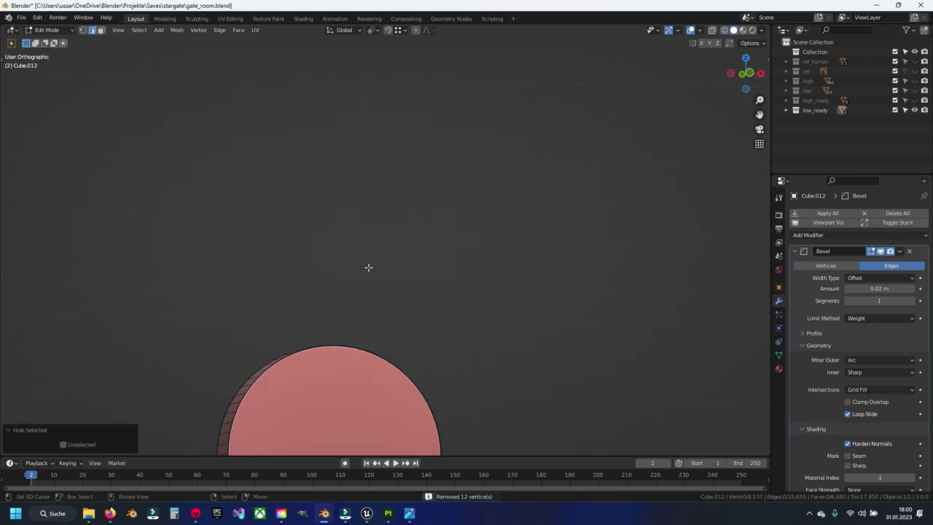
{"action": "key", "text": "alt+h"}
{"action": "key", "text": "alt+a"}
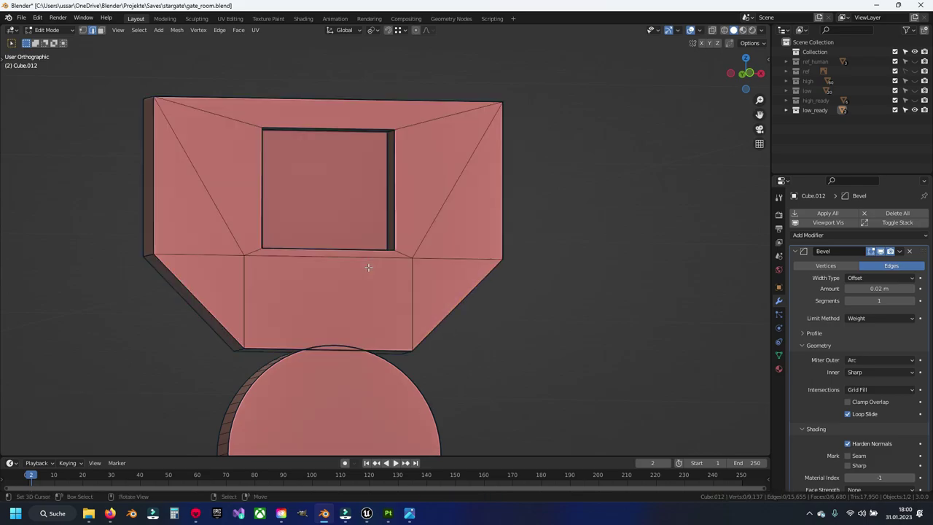
- Dissolve the inner square on the box front in face mode
{"action": "key", "text": "3"}
{"action": "left_click", "coordinate": [302, 194]}
{"action": "middle_click_drag", "start_coordinate": [302, 194], "coordinate": [372, 216], "text": "shift"}
{"action": "key", "text": "x"}
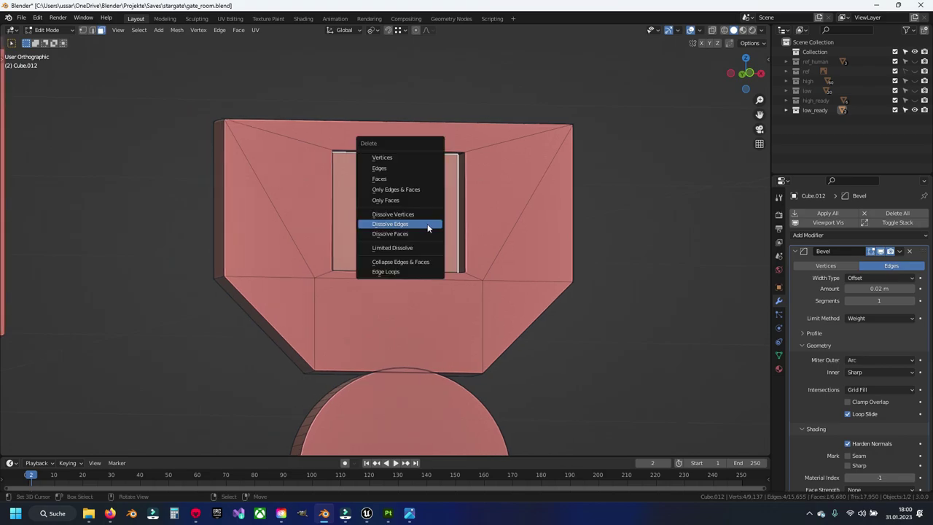
{"action": "left_click", "coordinate": [428, 226]}
{"action": "left_click", "coordinate": [428, 226]}
{"action": "key", "text": "x"}
{"action": "left_click", "coordinate": [428, 225]}
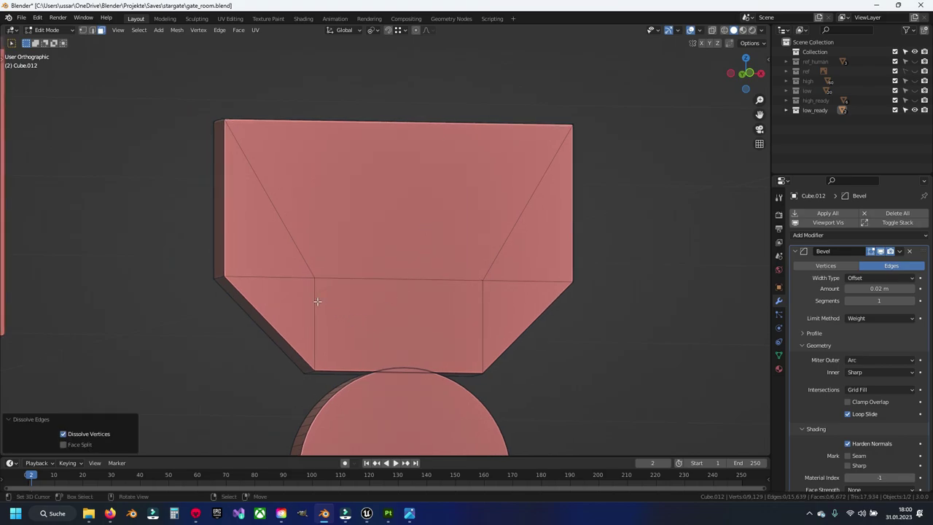
- Dissolve the five front faces into one clean face
{"action": "left_click", "coordinate": [284, 241]}
{"action": "left_click", "coordinate": [398, 200], "text": "shift"}
{"action": "left_click", "coordinate": [398, 328], "text": "shift"}
{"action": "left_click", "coordinate": [525, 241], "text": "shift"}
{"action": "left_click", "coordinate": [466, 321], "text": "shift"}
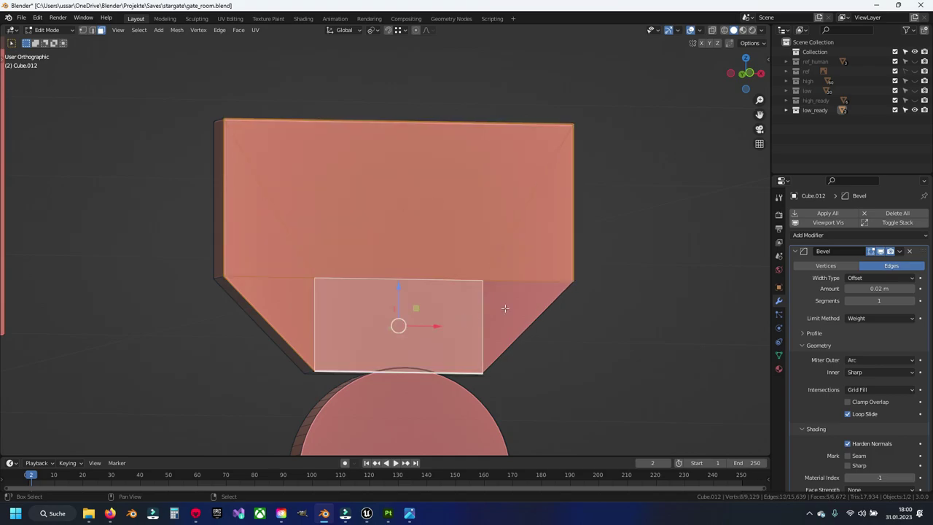
{"action": "key", "text": "x"}
{"action": "left_click", "coordinate": [457, 319]}
- Dissolve the diagonal front edge and save gate_room.blend
{"action": "middle_click_drag", "start_coordinate": [380, 360], "coordinate": [351, 246]}
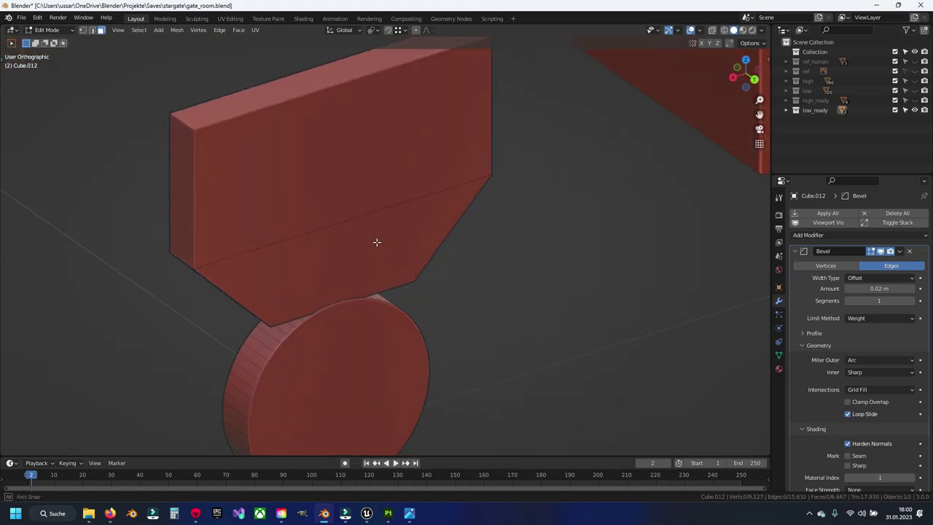
{"action": "key", "text": "2"}
{"action": "left_click", "coordinate": [347, 231]}
{"action": "key", "text": "x"}
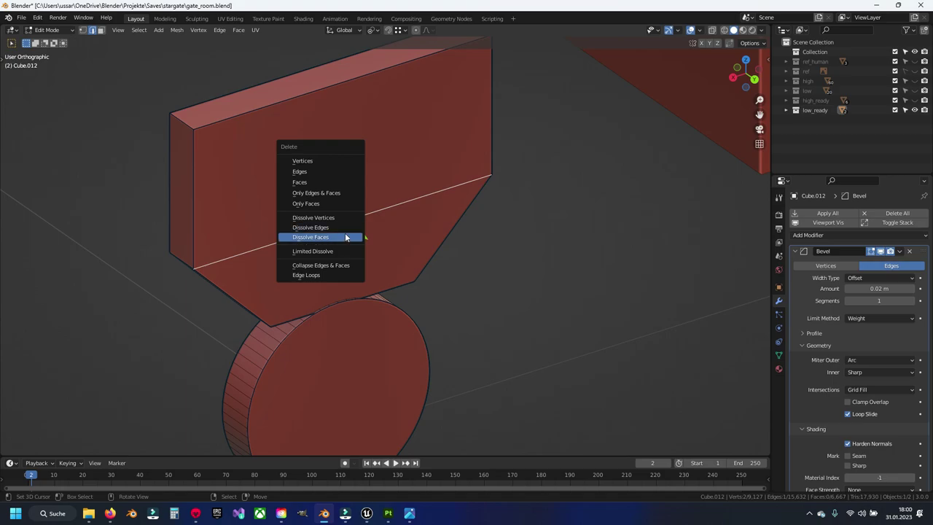
{"action": "left_click", "coordinate": [353, 237]}
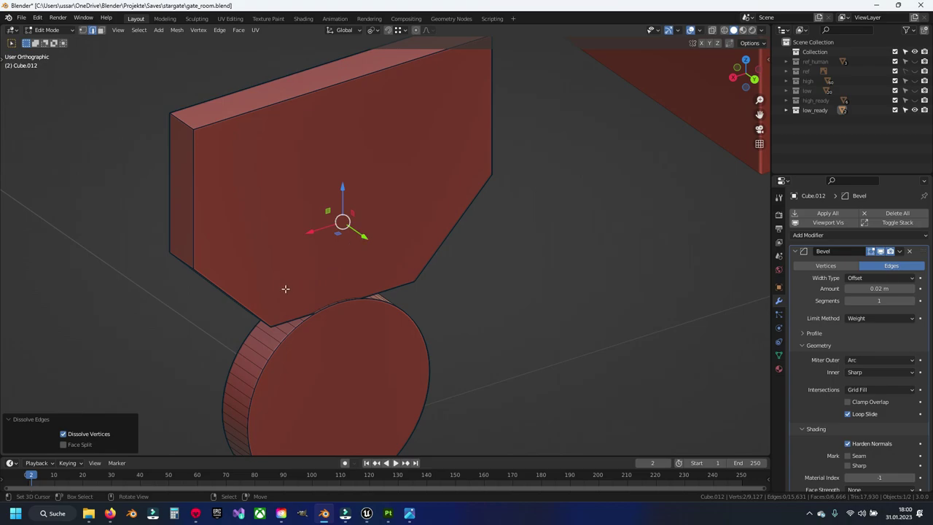
{"action": "middle_click_drag", "start_coordinate": [285, 288], "coordinate": [493, 287]}
{"action": "key", "text": "ctrl+s"}
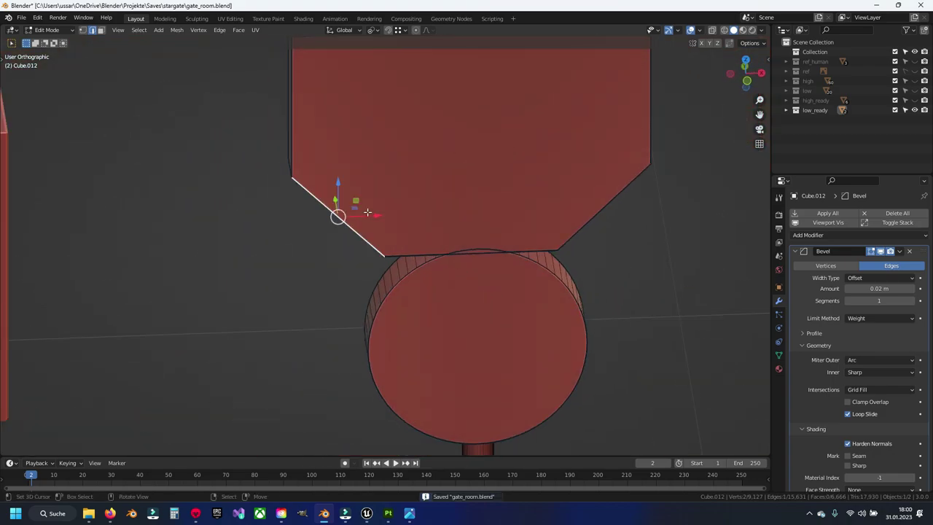
- Hide the box and view the disc from the front in X-ray, in vertex mode
{"action": "key", "text": "l"}
{"action": "key", "text": "h"}
{"action": "left_click", "coordinate": [464, 240]}
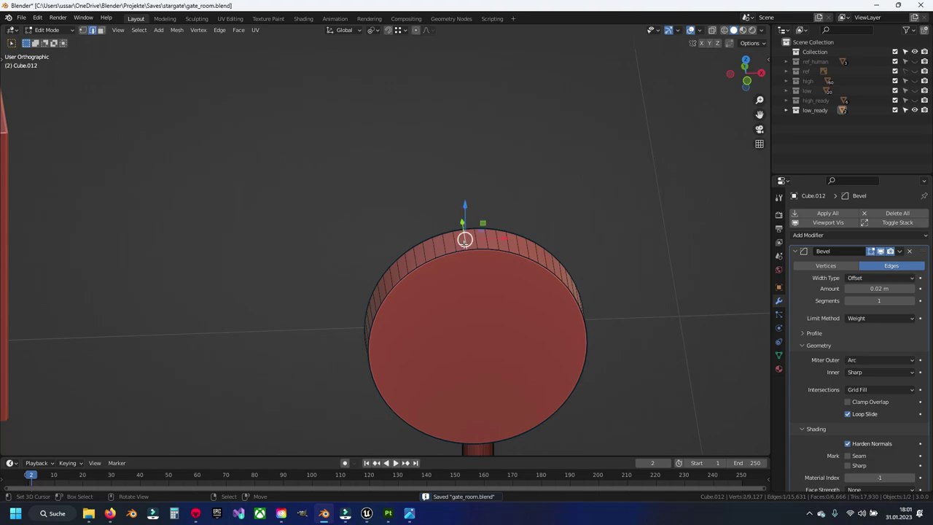
{"action": "key", "text": "KP_1"}
{"action": "key", "text": "alt+z"}
{"action": "middle_click_drag", "start_coordinate": [467, 258], "coordinate": [403, 231], "text": "shift"}
{"action": "key", "text": "1"}
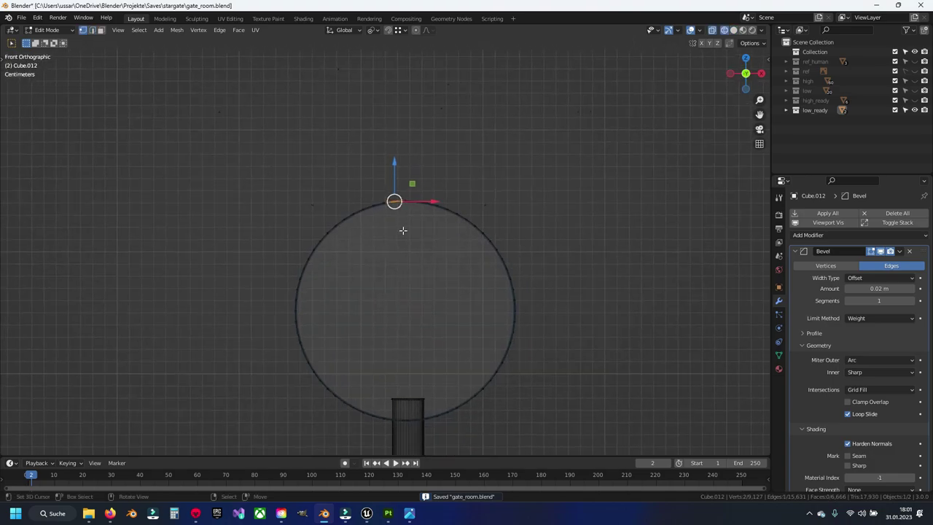
- Circle-select vertices along the disc's top, upper-left and left rim arcs
{"action": "scroll", "coordinate": [403, 230], "scroll_direction": "up", "scroll_amount": 4}
{"action": "scroll", "coordinate": [384, 166], "scroll_direction": "up", "scroll_amount": 1}
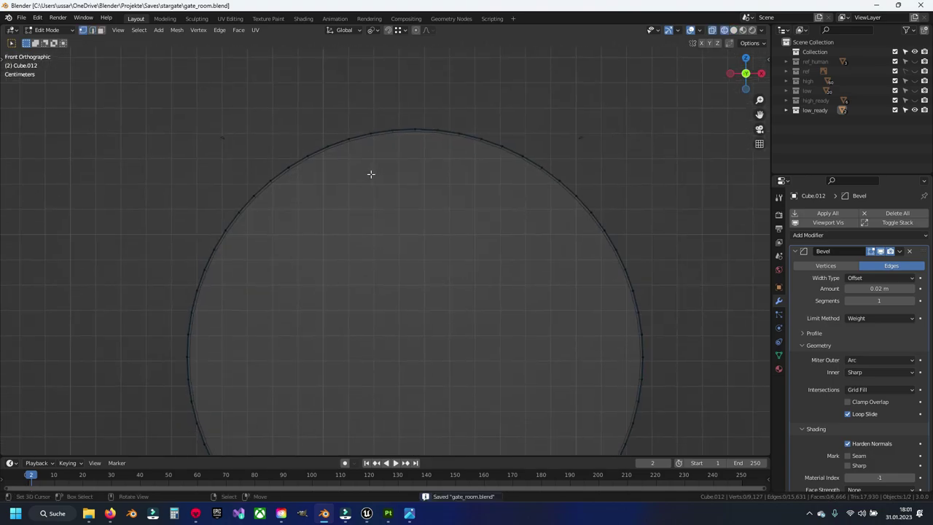
{"action": "scroll", "coordinate": [371, 173], "scroll_direction": "up", "scroll_amount": 1}
{"action": "key", "text": "c"}
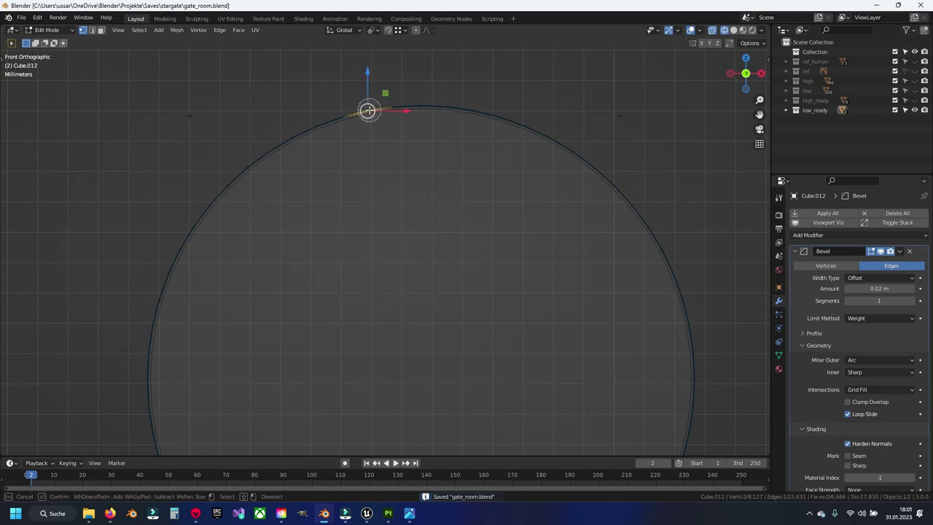
{"action": "mouse_move", "coordinate": [382, 143]}
{"action": "left_mouse_down"}
{"action": "mouse_move", "coordinate": [520, 129]}
{"action": "mouse_move", "coordinate": [564, 154]}
{"action": "mouse_move", "coordinate": [635, 233]}
{"action": "mouse_move", "coordinate": [691, 350]}
{"action": "mouse_move", "coordinate": [684, 435]}
{"action": "left_mouse_up"}
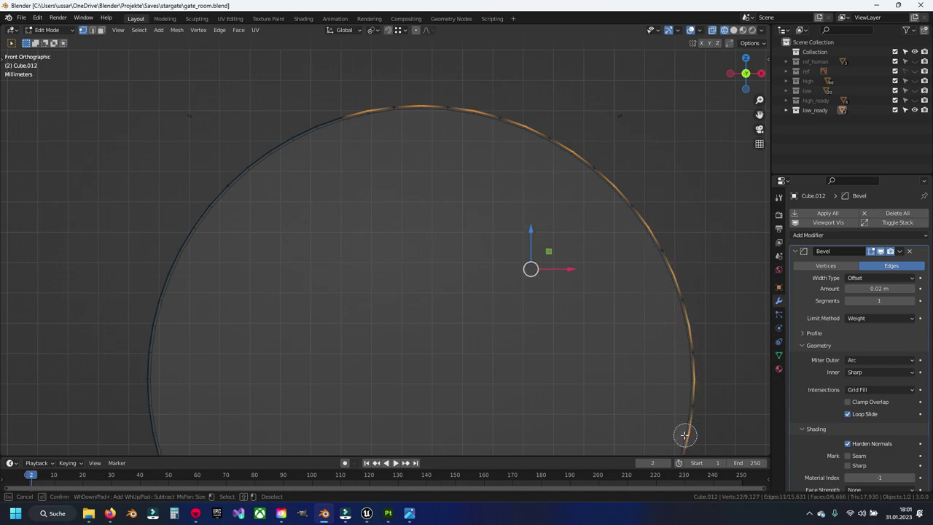
{"action": "left_click_drag", "start_coordinate": [320, 131], "coordinate": [253, 169]}
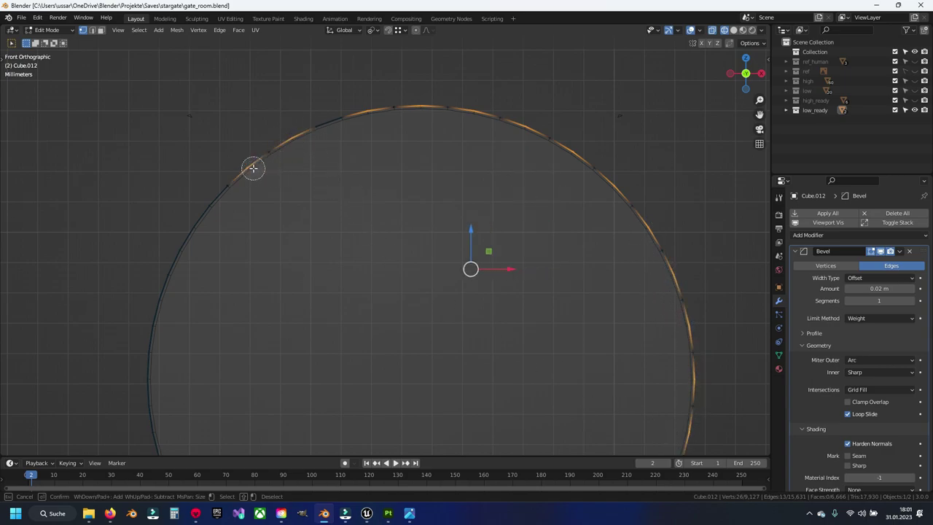
{"action": "mouse_move", "coordinate": [215, 211]}
{"action": "left_mouse_down"}
{"action": "mouse_move", "coordinate": [161, 298]}
{"action": "mouse_move", "coordinate": [164, 318]}
{"action": "left_mouse_up"}
{"action": "key", "text": "Escape"}
{"action": "scroll", "coordinate": [302, 327], "scroll_direction": "down", "scroll_amount": 5}
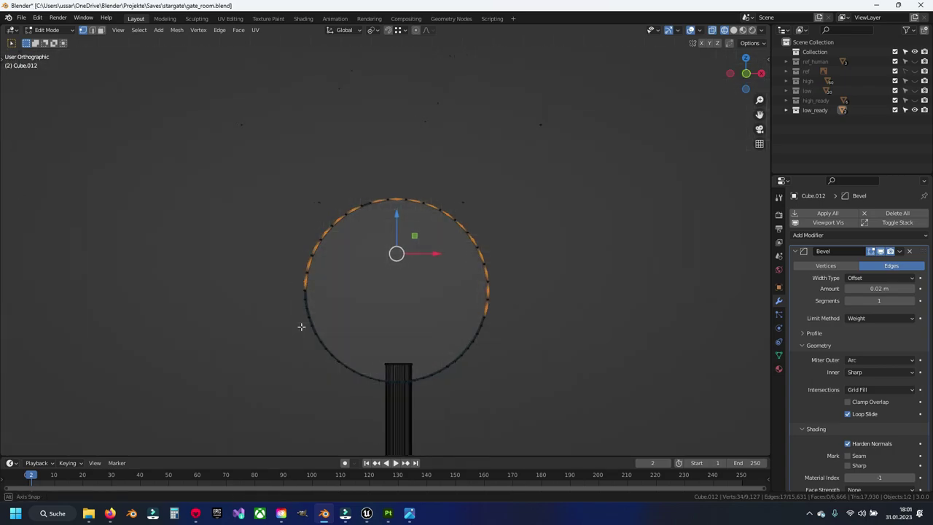
{"action": "key", "text": "a"}
{"action": "mouse_move", "coordinate": [302, 327]}
{"action": "middle_mouse_down"}
{"action": "mouse_move", "coordinate": [309, 290]}
{"action": "mouse_move", "coordinate": [281, 298]}
{"action": "middle_mouse_up"}
{"action": "scroll", "coordinate": [309, 290], "scroll_direction": "up", "scroll_amount": 3}
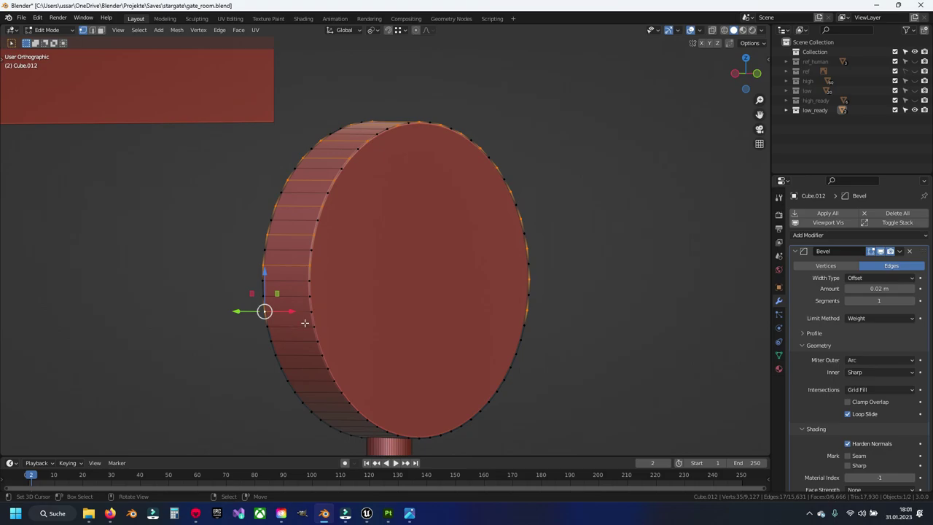
- In edge mode, select alternating side edges along the lower disc rim
{"action": "key", "text": "2"}
{"action": "left_click", "coordinate": [287, 294], "text": "shift"}
{"action": "mouse_move", "coordinate": [303, 355]}
{"action": "middle_mouse_down", "text": "shift"}
{"action": "mouse_move", "coordinate": [303, 285]}
{"action": "mouse_move", "coordinate": [294, 340]}
{"action": "middle_mouse_up", "text": "shift"}
{"action": "scroll", "coordinate": [304, 285], "scroll_direction": "up", "scroll_amount": 2}
{"action": "left_click", "coordinate": [299, 358], "text": "shift"}
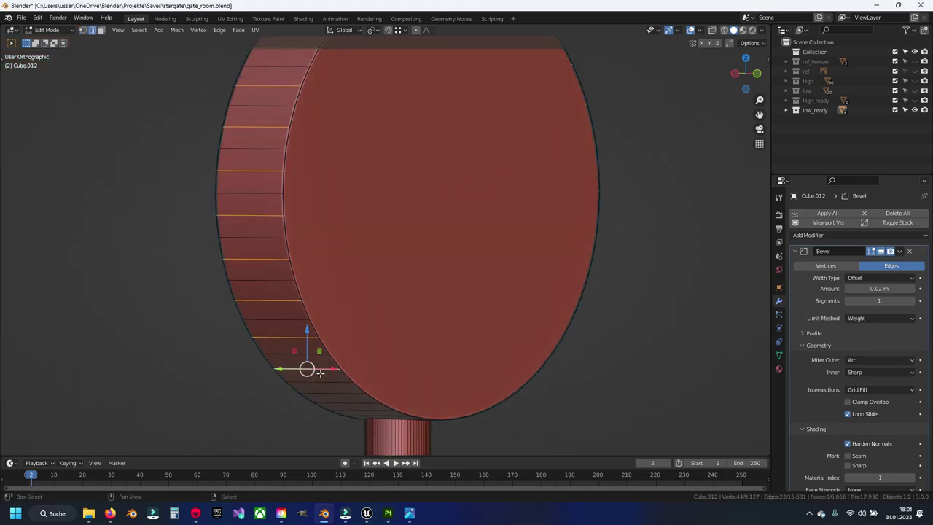
{"action": "left_click", "coordinate": [341, 393], "text": "shift"}
{"action": "middle_click_drag", "start_coordinate": [341, 394], "coordinate": [354, 379]}
{"action": "left_click", "coordinate": [344, 373], "text": "shift"}
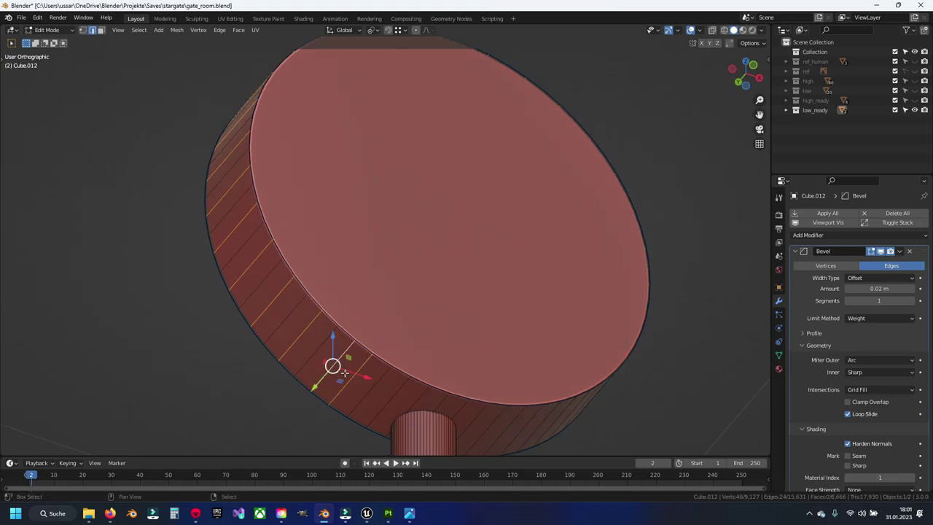
{"action": "left_click", "coordinate": [394, 392], "text": "shift"}
{"action": "left_click", "coordinate": [415, 400], "text": "shift"}
{"action": "left_click", "coordinate": [454, 407], "text": "shift"}
- Add more alternating rim side edges up the disc's right side
{"action": "mouse_move", "coordinate": [454, 406]}
{"action": "middle_mouse_down"}
{"action": "mouse_move", "coordinate": [292, 328]}
{"action": "mouse_move", "coordinate": [333, 339]}
{"action": "middle_mouse_up"}
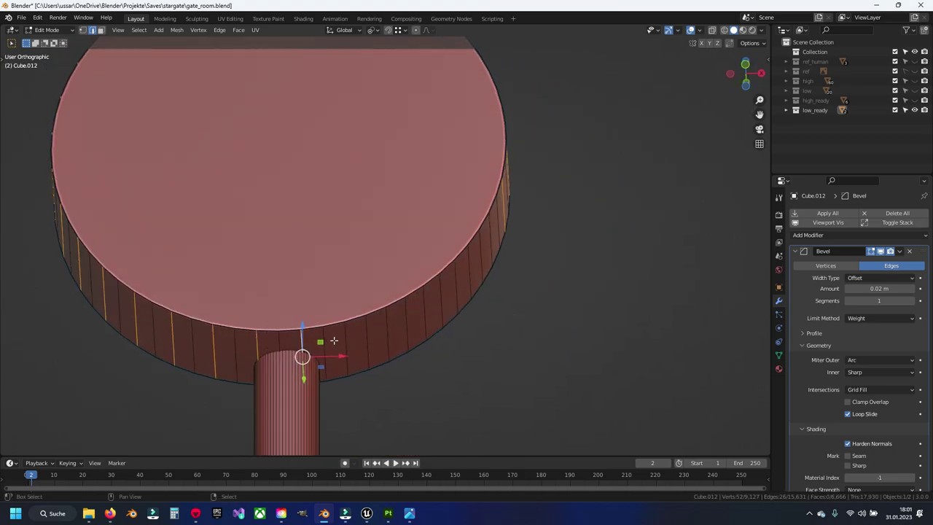
{"action": "left_click", "coordinate": [350, 341], "text": "shift"}
{"action": "left_click", "coordinate": [419, 310], "text": "shift"}
{"action": "left_click", "coordinate": [456, 280], "text": "shift"}
{"action": "left_click", "coordinate": [480, 252], "text": "shift"}
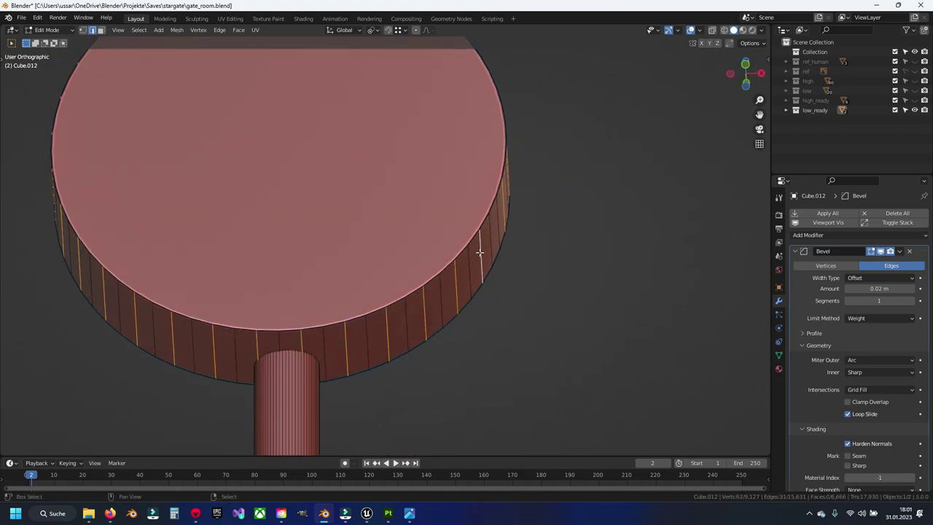
{"action": "mouse_move", "coordinate": [494, 227]}
{"action": "middle_mouse_down"}
{"action": "mouse_move", "coordinate": [530, 225]}
{"action": "mouse_move", "coordinate": [377, 335]}
{"action": "mouse_move", "coordinate": [423, 242]}
{"action": "mouse_move", "coordinate": [377, 279]}
{"action": "mouse_move", "coordinate": [345, 270]}
{"action": "mouse_move", "coordinate": [323, 202]}
{"action": "mouse_move", "coordinate": [418, 298]}
{"action": "mouse_move", "coordinate": [336, 239]}
{"action": "mouse_move", "coordinate": [404, 216]}
{"action": "mouse_move", "coordinate": [435, 231]}
{"action": "mouse_move", "coordinate": [449, 282]}
{"action": "mouse_move", "coordinate": [373, 233]}
{"action": "mouse_move", "coordinate": [367, 255]}
{"action": "mouse_move", "coordinate": [342, 263]}
{"action": "mouse_move", "coordinate": [314, 258]}
{"action": "mouse_move", "coordinate": [281, 244]}
{"action": "mouse_move", "coordinate": [258, 179]}
{"action": "mouse_move", "coordinate": [441, 224]}
{"action": "middle_mouse_up"}
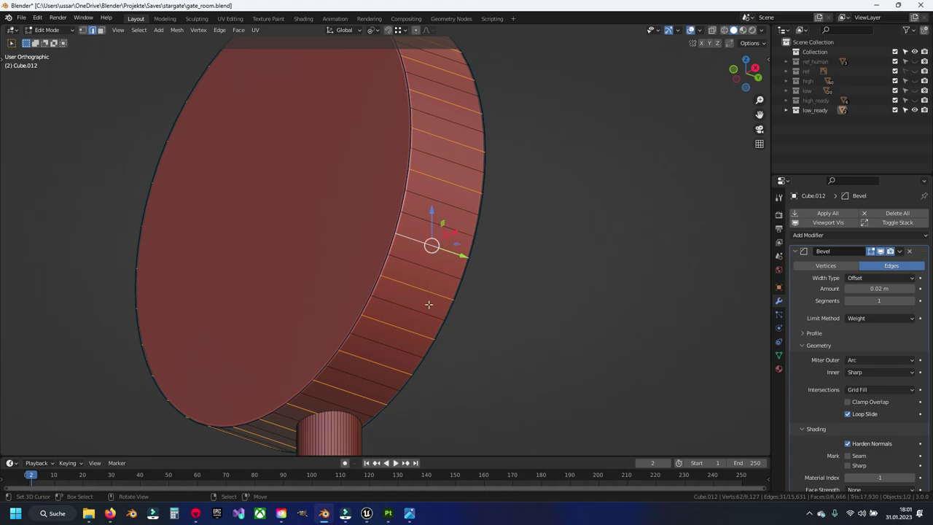
- Reselect the disc's alternating rim edge loops, ending in edge select mode
{"action": "key", "text": "1"}
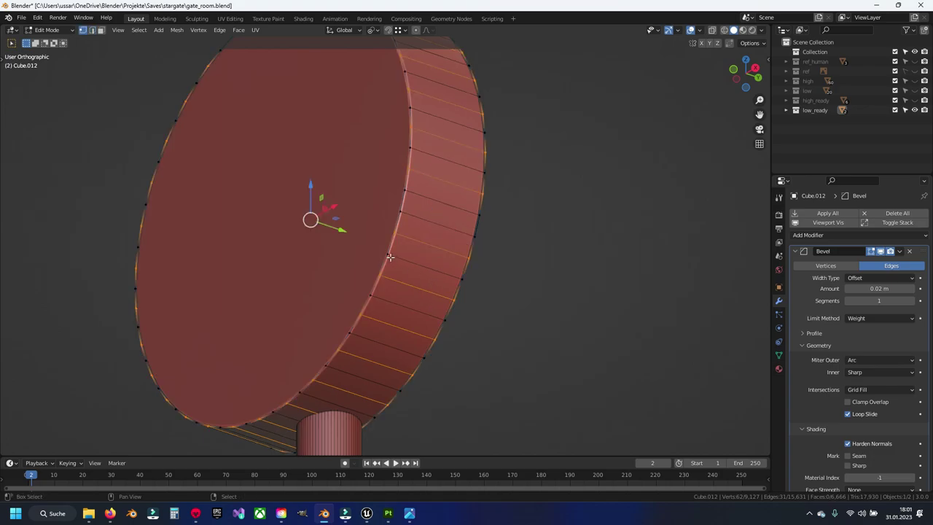
{"action": "left_click", "coordinate": [387, 254], "text": "alt"}
{"action": "left_click", "coordinate": [390, 240], "text": "alt"}
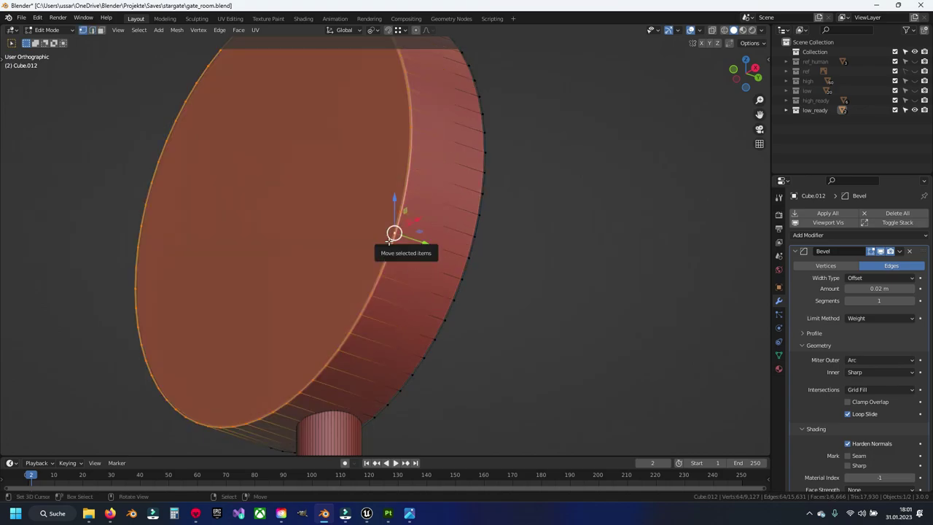
{"action": "left_click", "coordinate": [391, 239], "text": "alt"}
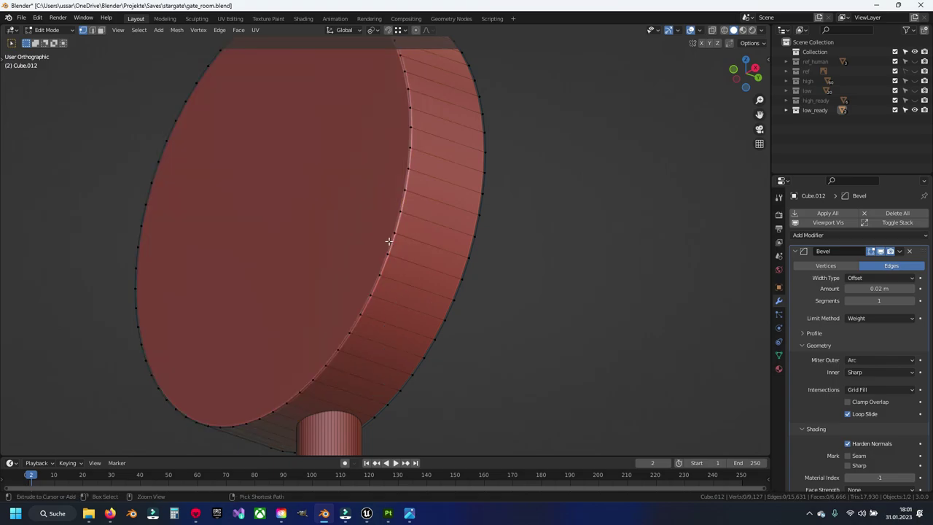
{"action": "left_click", "coordinate": [389, 241], "text": "alt+shift"}
{"action": "key", "text": "2"}
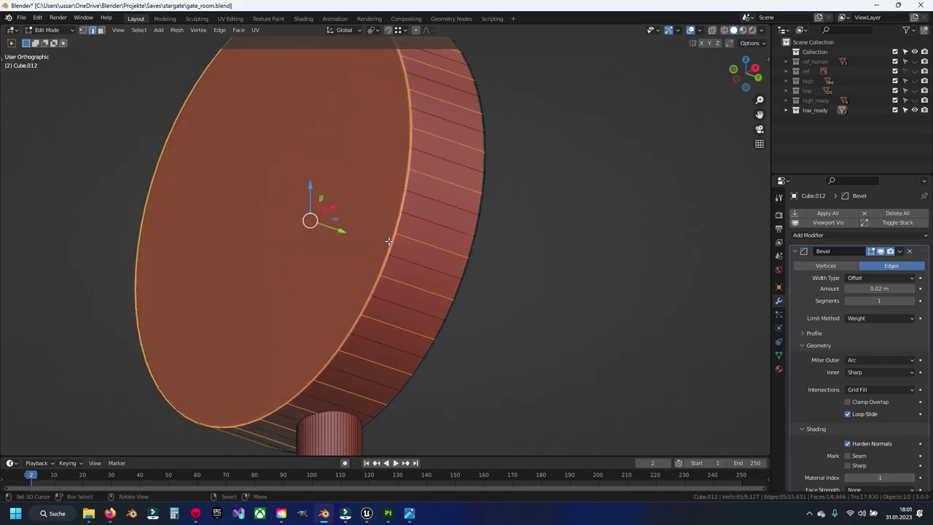
{"action": "key", "text": "1"}
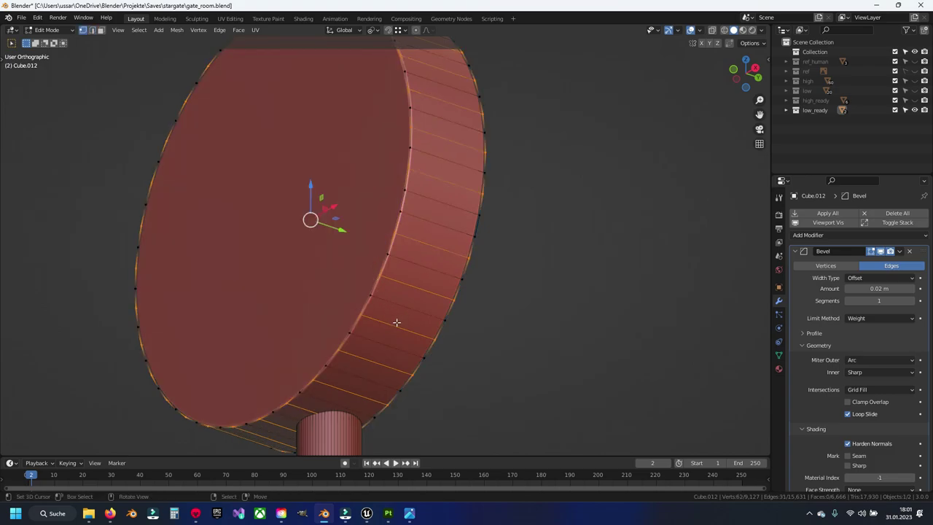
{"action": "key", "text": "2"}
{"action": "mouse_move", "coordinate": [397, 319]}
{"action": "middle_mouse_down"}
{"action": "mouse_move", "coordinate": [470, 298]}
{"action": "mouse_move", "coordinate": [509, 336]}
{"action": "middle_mouse_up"}
{"action": "mouse_move", "coordinate": [439, 294]}
{"action": "middle_mouse_down"}
{"action": "mouse_move", "coordinate": [441, 329]}
{"action": "mouse_move", "coordinate": [418, 369]}
{"action": "mouse_move", "coordinate": [386, 252]}
{"action": "middle_mouse_up"}
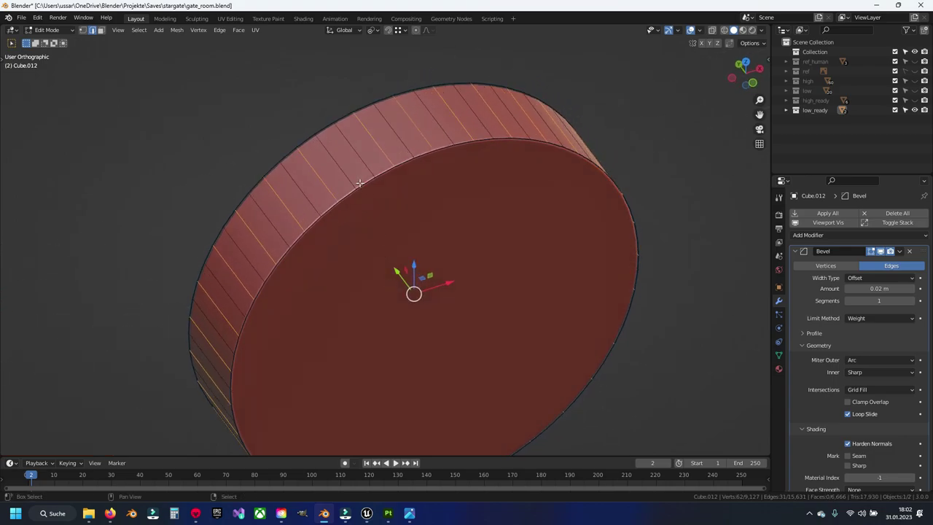
- Refine the rim edge selection around the disc and dissolve the selected edges
{"action": "left_click", "coordinate": [369, 159]}
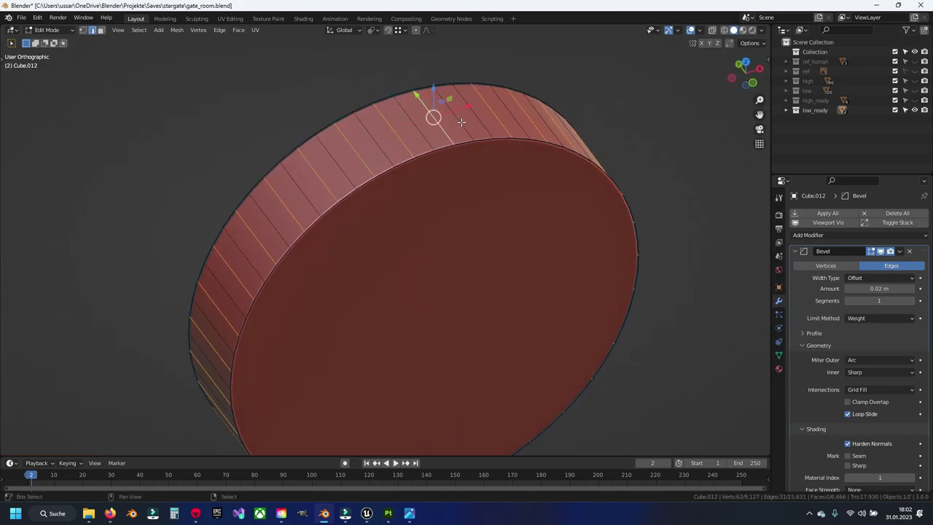
{"action": "mouse_move", "coordinate": [532, 119]}
{"action": "middle_mouse_down"}
{"action": "mouse_move", "coordinate": [525, 148]}
{"action": "mouse_move", "coordinate": [422, 173]}
{"action": "middle_mouse_up"}
{"action": "left_click", "coordinate": [440, 202]}
{"action": "left_click", "coordinate": [460, 248]}
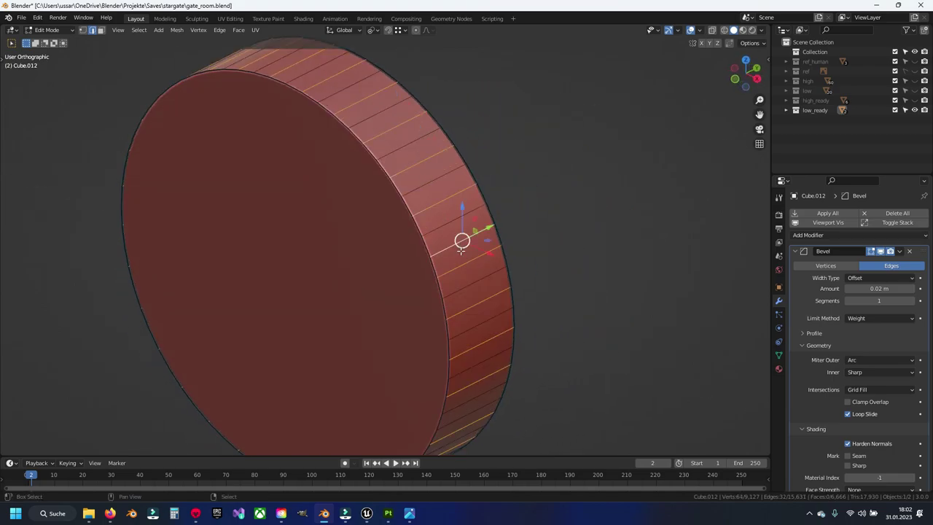
{"action": "left_click", "coordinate": [484, 335]}
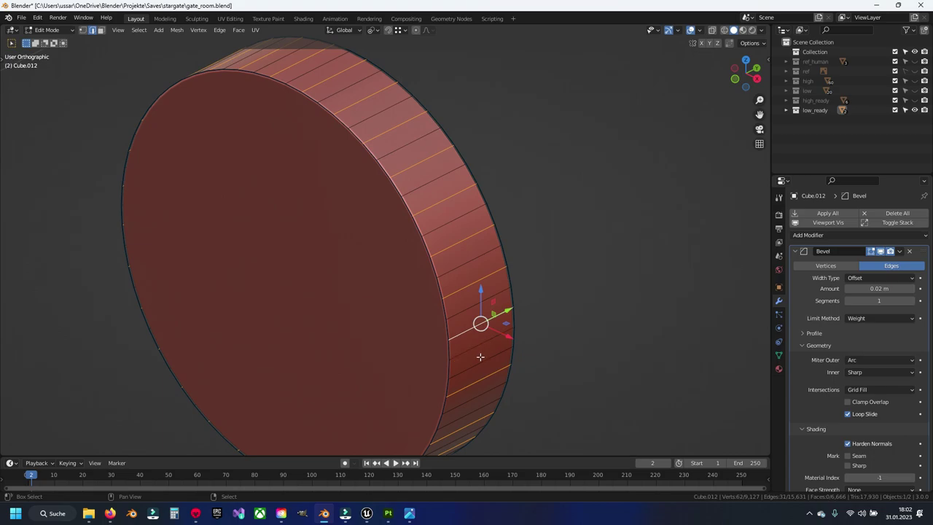
{"action": "left_click", "coordinate": [479, 357]}
{"action": "key", "text": "x"}
{"action": "left_click", "coordinate": [386, 306]}
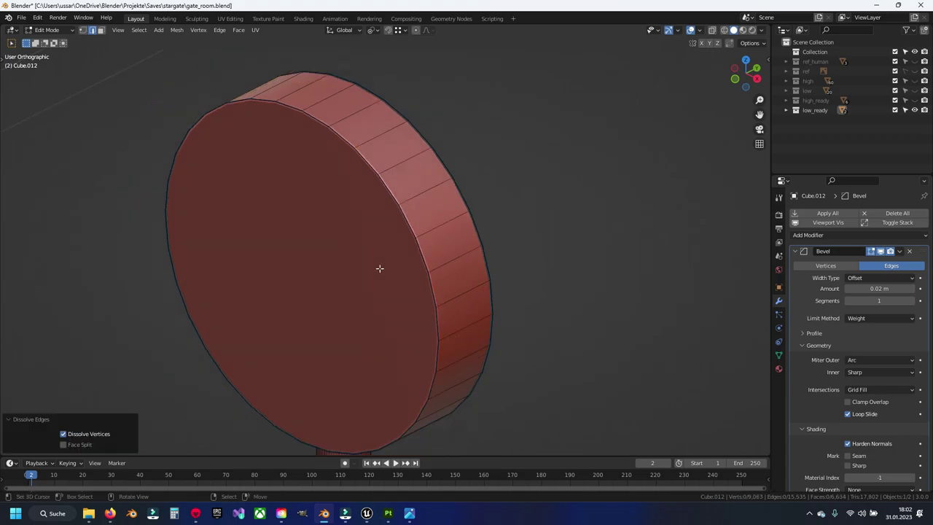
{"action": "scroll", "coordinate": [375, 247], "scroll_direction": "down", "scroll_amount": 3}
- Hide the reduced disc, save gate_room.blend, and clear the selection
{"action": "mouse_move", "coordinate": [371, 227]}
{"action": "middle_mouse_down"}
{"action": "mouse_move", "coordinate": [394, 215]}
{"action": "mouse_move", "coordinate": [457, 139]}
{"action": "middle_mouse_up"}
{"action": "key", "text": "l"}
{"action": "key", "text": "h"}
{"action": "key", "text": "ctrl+s"}
{"action": "scroll", "coordinate": [445, 201], "scroll_direction": "up", "scroll_amount": 4}
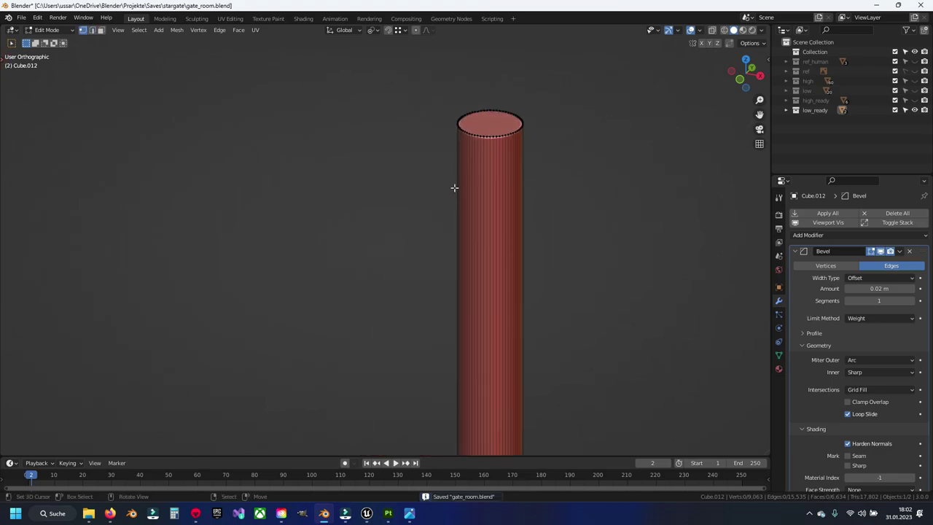
{"action": "scroll", "coordinate": [486, 130], "scroll_direction": "down", "scroll_amount": 2}
{"action": "key", "text": "alt+a"}
- Select alternating vertical edges across the front of the pipe
{"action": "middle_click_drag", "start_coordinate": [473, 173], "coordinate": [460, 161]}
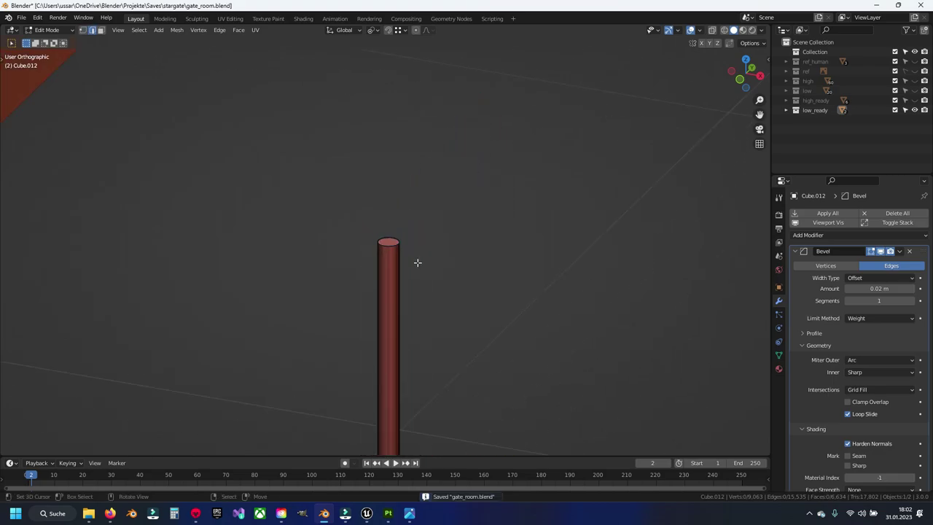
{"action": "scroll", "coordinate": [459, 162], "scroll_direction": "down", "scroll_amount": 2}
{"action": "scroll", "coordinate": [439, 314], "scroll_direction": "down", "scroll_amount": 1}
{"action": "scroll", "coordinate": [447, 358], "scroll_direction": "down", "scroll_amount": 2}
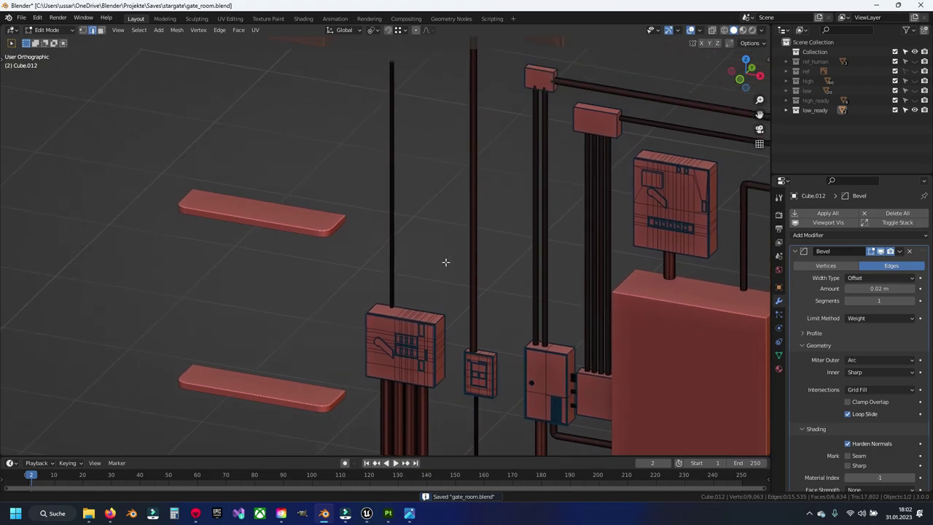
{"action": "scroll", "coordinate": [395, 240], "scroll_direction": "up", "scroll_amount": 6}
{"action": "middle_click_drag", "start_coordinate": [396, 240], "coordinate": [389, 264]}
{"action": "scroll", "coordinate": [419, 208], "scroll_direction": "up", "scroll_amount": 3}
{"action": "scroll", "coordinate": [435, 327], "scroll_direction": "up", "scroll_amount": 2}
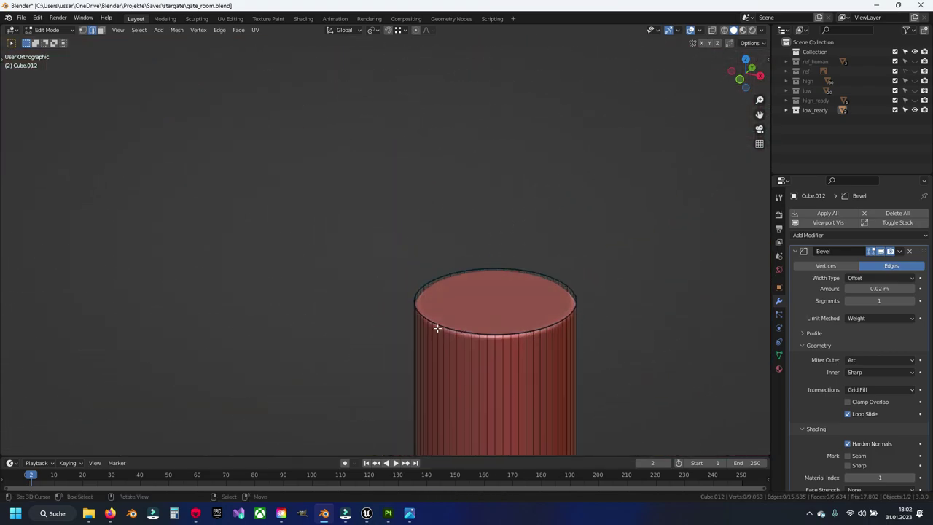
{"action": "middle_click_drag", "start_coordinate": [436, 328], "coordinate": [400, 232], "text": "shift"}
{"action": "left_click", "coordinate": [442, 251]}
{"action": "scroll", "coordinate": [460, 245], "scroll_direction": "up", "scroll_amount": 1}
{"action": "left_click", "coordinate": [470, 228], "text": "shift"}
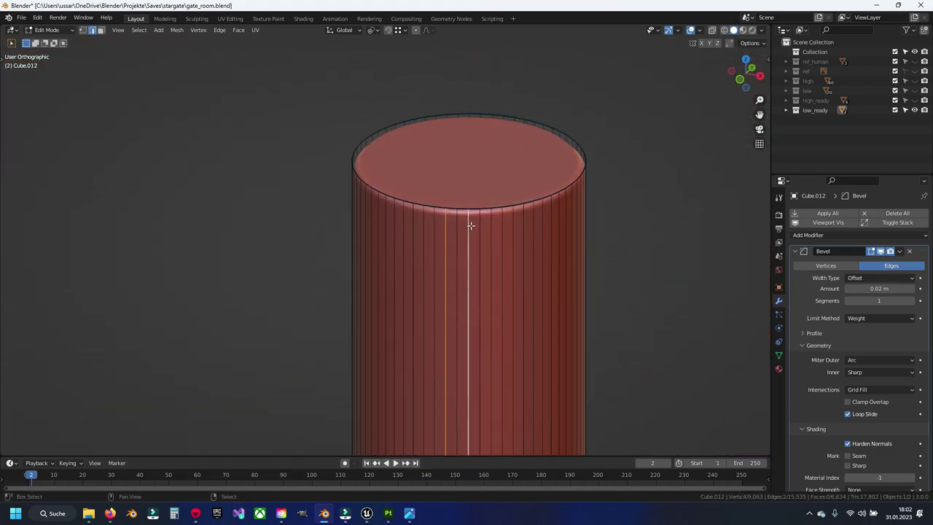
{"action": "left_click", "coordinate": [491, 227], "text": "shift"}
{"action": "left_click", "coordinate": [513, 226], "text": "shift"}
{"action": "left_click", "coordinate": [533, 221], "text": "shift"}
{"action": "left_click", "coordinate": [552, 221], "text": "shift"}
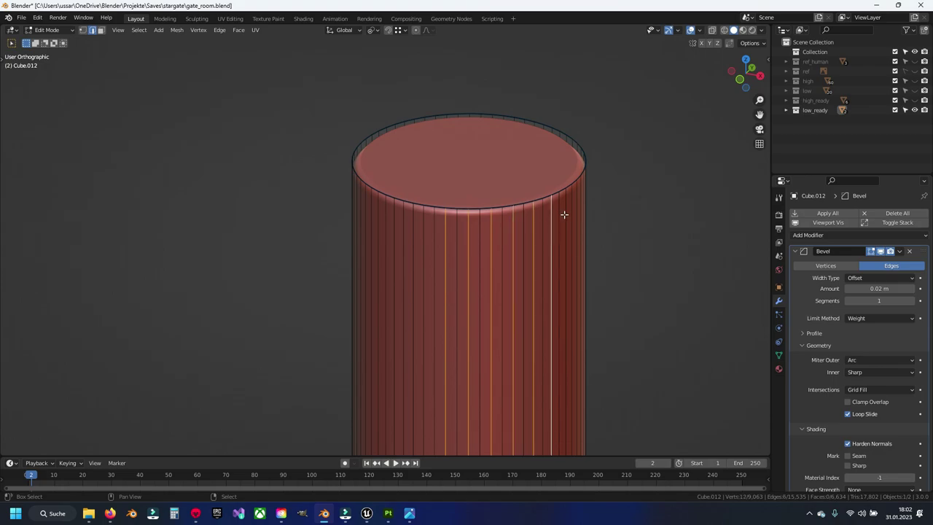
{"action": "left_click", "coordinate": [570, 211], "text": "shift"}
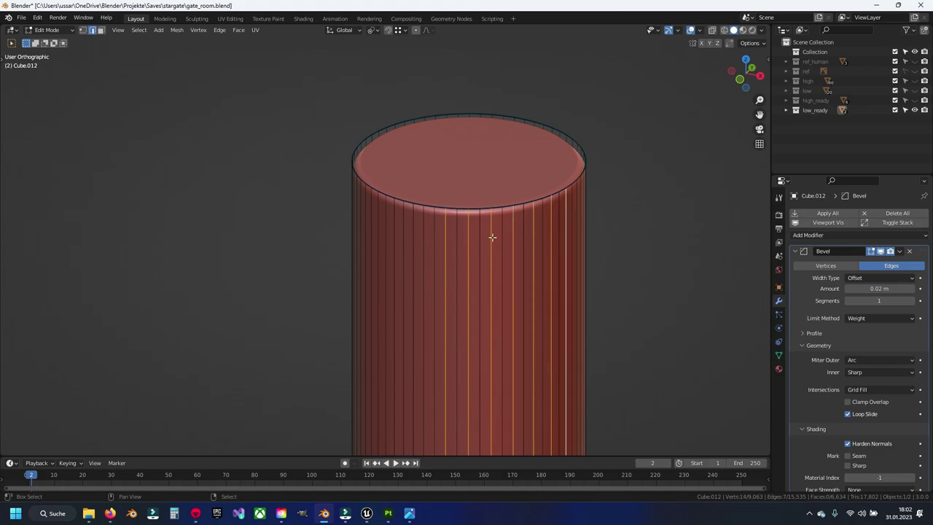
- Add alternating vertical pipe edges on the left and further around the side
{"action": "left_click", "coordinate": [426, 238], "text": "shift"}
{"action": "left_click", "coordinate": [400, 235], "text": "shift"}
{"action": "left_click", "coordinate": [388, 228], "text": "shift"}
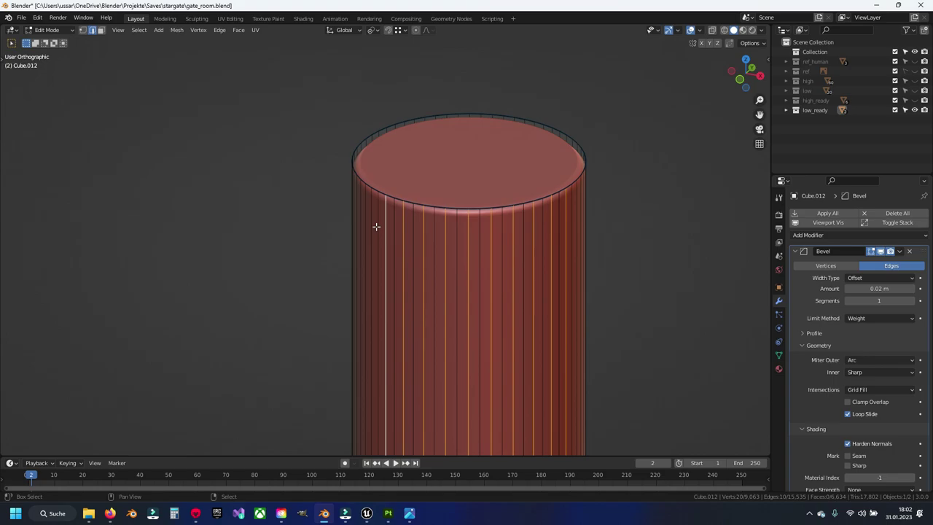
{"action": "left_click", "coordinate": [372, 227], "text": "shift"}
{"action": "middle_click_drag", "start_coordinate": [372, 227], "coordinate": [539, 261]}
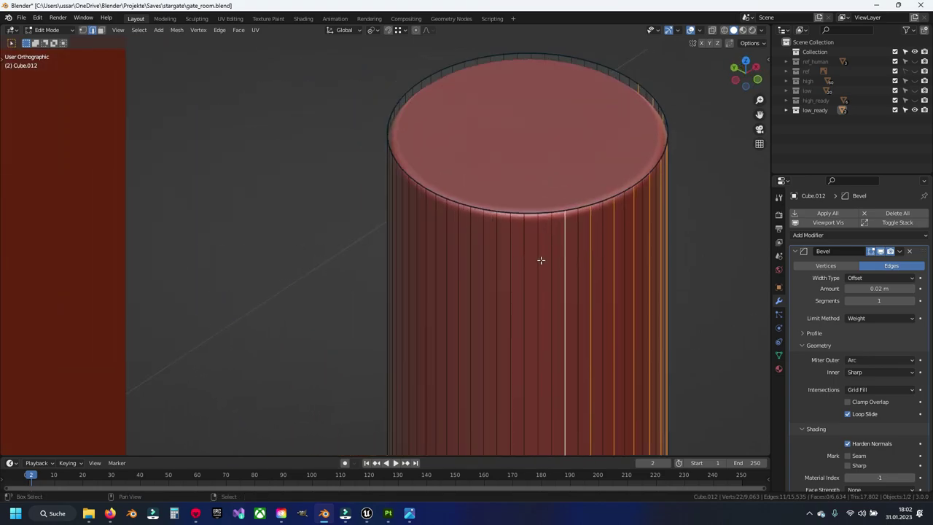
{"action": "left_click", "coordinate": [538, 243], "text": "shift"}
{"action": "left_click", "coordinate": [506, 242], "text": "shift"}
{"action": "left_click", "coordinate": [482, 239], "text": "shift"}
{"action": "left_click", "coordinate": [457, 240], "text": "shift"}
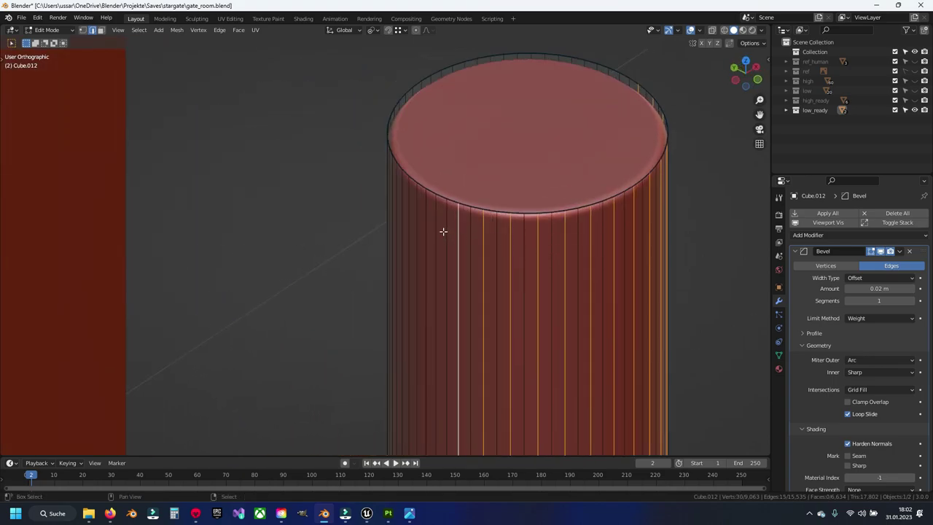
{"action": "left_click", "coordinate": [441, 230], "text": "shift"}
{"action": "left_click", "coordinate": [417, 223], "text": "shift"}
{"action": "left_click", "coordinate": [402, 218], "text": "shift"}
- Continue adding alternating vertical edges around the back of the pipe
{"action": "middle_click_drag", "start_coordinate": [400, 206], "coordinate": [515, 216]}
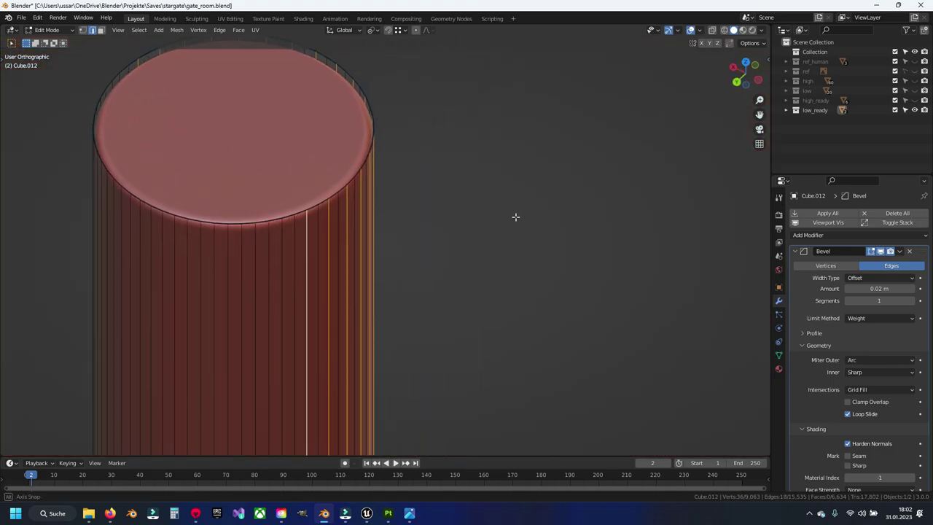
{"action": "left_click", "coordinate": [283, 239], "text": "shift"}
{"action": "left_click", "coordinate": [243, 245], "text": "shift"}
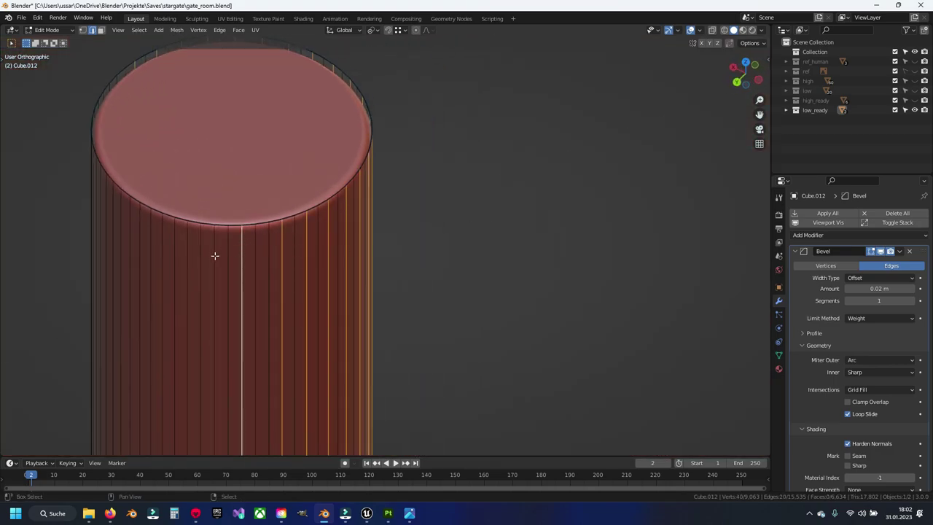
{"action": "left_click", "coordinate": [214, 255], "text": "shift"}
{"action": "left_click", "coordinate": [176, 248], "text": "shift"}
{"action": "key", "text": "ctrl+z"}
{"action": "left_click", "coordinate": [186, 249], "text": "shift"}
{"action": "left_click", "coordinate": [156, 247], "text": "shift"}
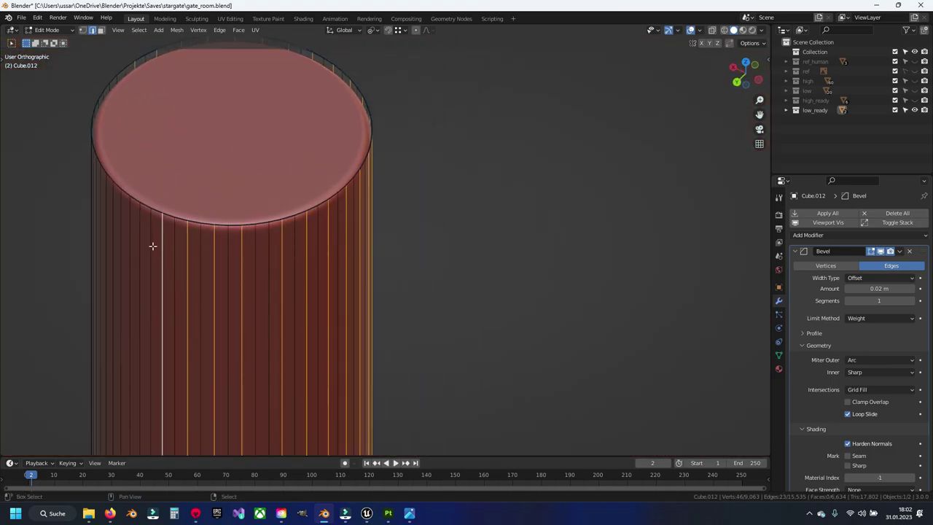
{"action": "left_click", "coordinate": [139, 244], "text": "shift"}
{"action": "left_click", "coordinate": [123, 240], "text": "shift"}
- Complete the ring of 31 alternating vertical edges around the pipe
{"action": "middle_click_drag", "start_coordinate": [109, 239], "coordinate": [326, 304]}
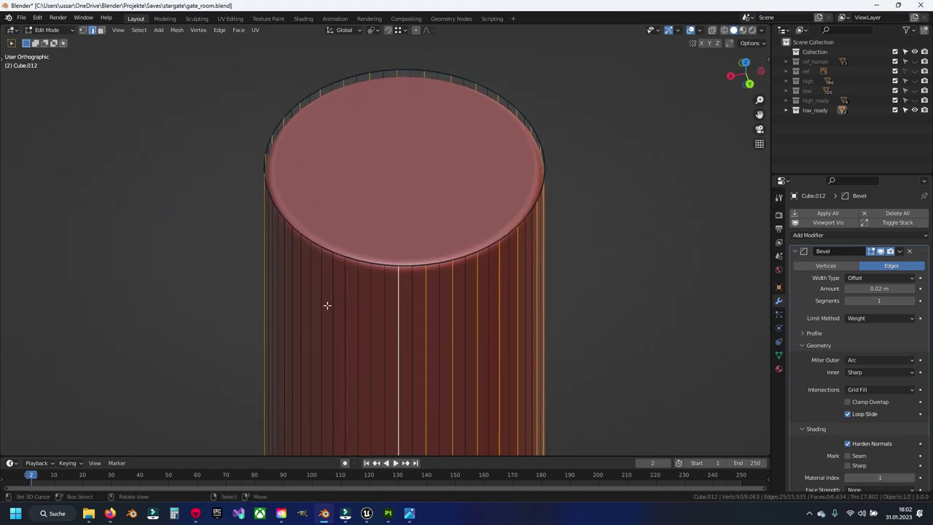
{"action": "left_click", "coordinate": [368, 291], "text": "shift"}
{"action": "left_click", "coordinate": [337, 287], "text": "shift"}
{"action": "left_click", "coordinate": [317, 281], "text": "shift"}
{"action": "left_click", "coordinate": [302, 272], "text": "shift"}
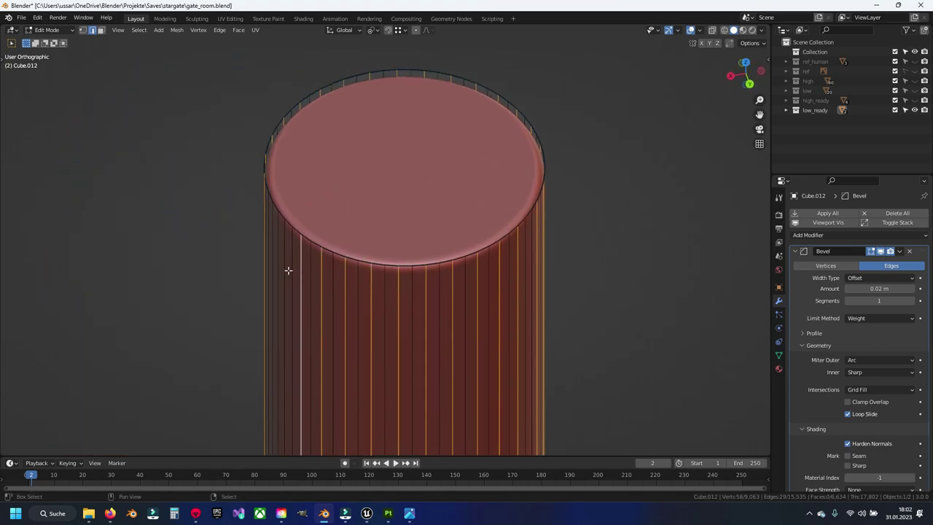
{"action": "left_click", "coordinate": [280, 257], "text": "shift"}
{"action": "middle_click_drag", "start_coordinate": [279, 254], "coordinate": [338, 277]}
{"action": "left_click", "coordinate": [333, 282], "text": "shift"}
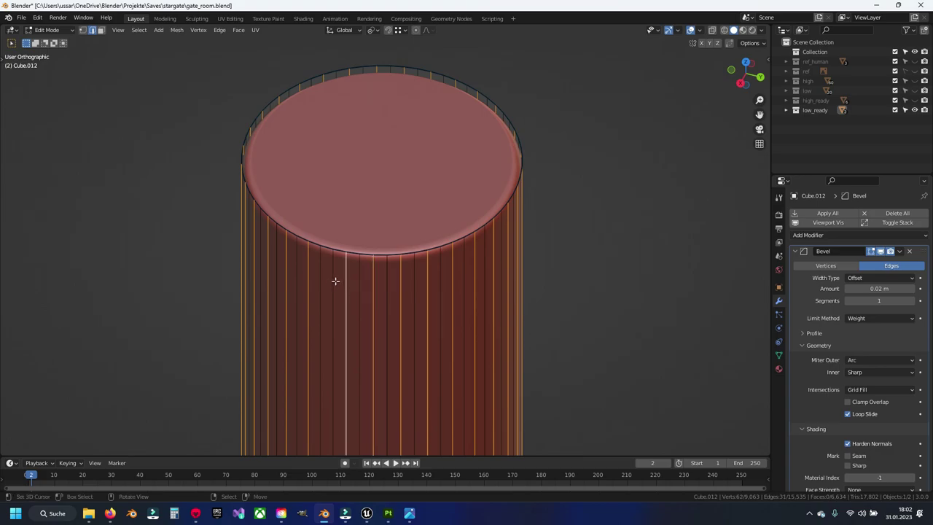
- Select the extra vertical edge loops on the near side of the cylinder
{"action": "mouse_move", "coordinate": [376, 280]}
{"action": "middle_mouse_down"}
{"action": "mouse_move", "coordinate": [360, 270]}
{"action": "mouse_move", "coordinate": [427, 285]}
{"action": "middle_mouse_up"}
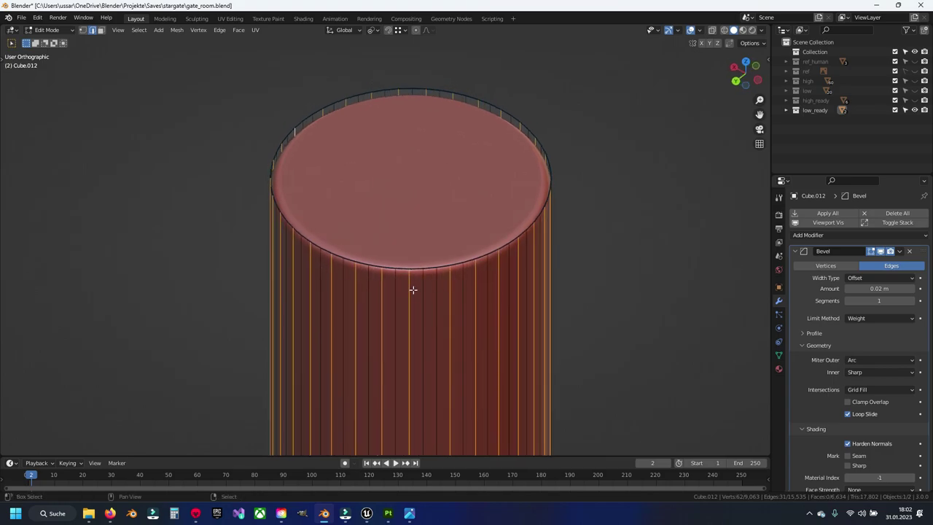
{"action": "left_click", "coordinate": [369, 292], "text": "shift"}
{"action": "left_click", "coordinate": [321, 281], "text": "shift"}
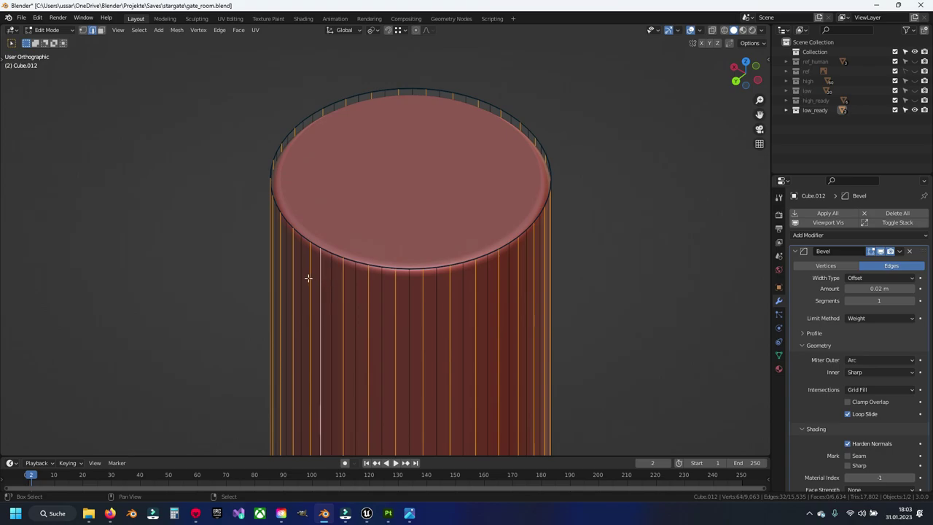
{"action": "left_click", "coordinate": [309, 277], "text": "shift"}
{"action": "left_click", "coordinate": [296, 273], "text": "shift"}
{"action": "left_click", "coordinate": [296, 271], "text": "shift"}
{"action": "left_click", "coordinate": [295, 268], "text": "shift"}
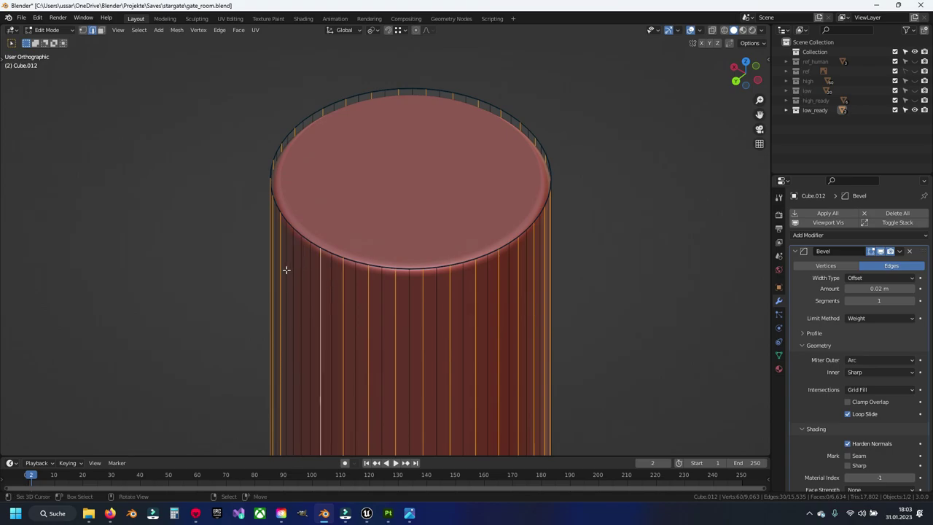
{"action": "middle_click_drag", "start_coordinate": [286, 270], "coordinate": [329, 265]}
{"action": "left_click", "coordinate": [375, 282], "text": "shift"}
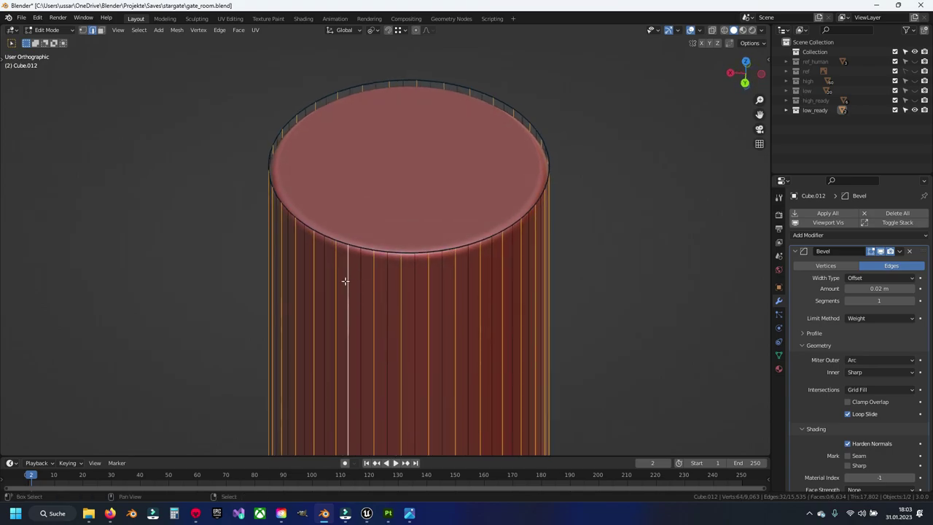
{"action": "left_click", "coordinate": [322, 275], "text": "shift"}
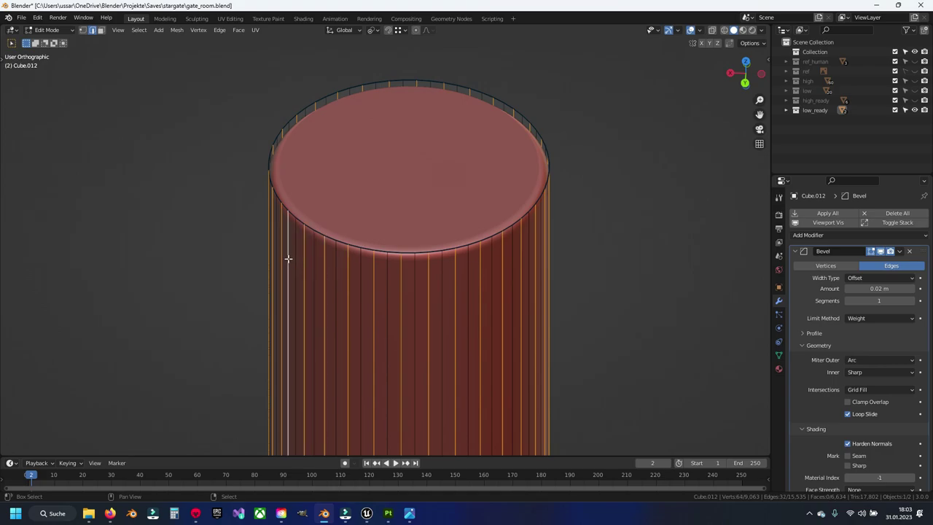
- Add the remaining vertical edges and dissolve all the selected edge loops
{"action": "middle_click_drag", "start_coordinate": [288, 258], "coordinate": [373, 270]}
{"action": "left_click", "coordinate": [372, 271], "text": "shift"}
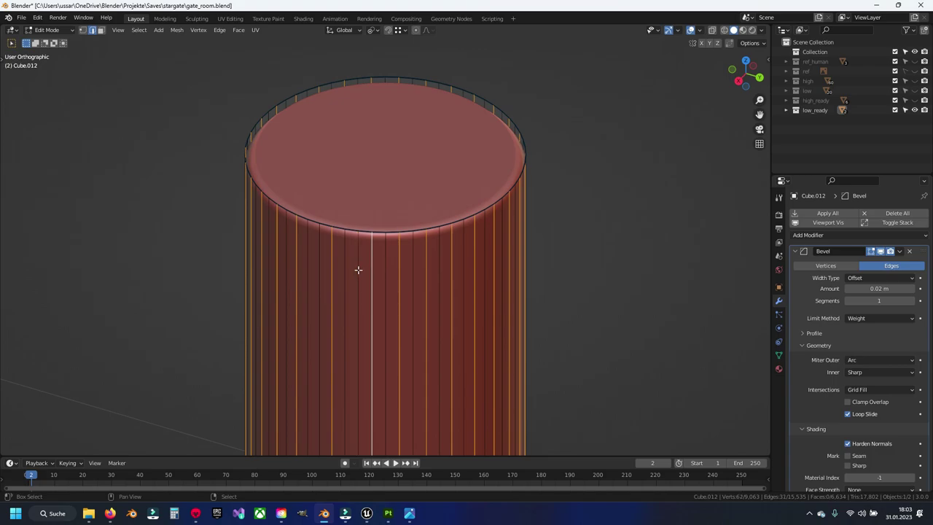
{"action": "left_click", "coordinate": [343, 271], "text": "shift"}
{"action": "left_click", "coordinate": [319, 270], "text": "shift"}
{"action": "key", "text": "q"}
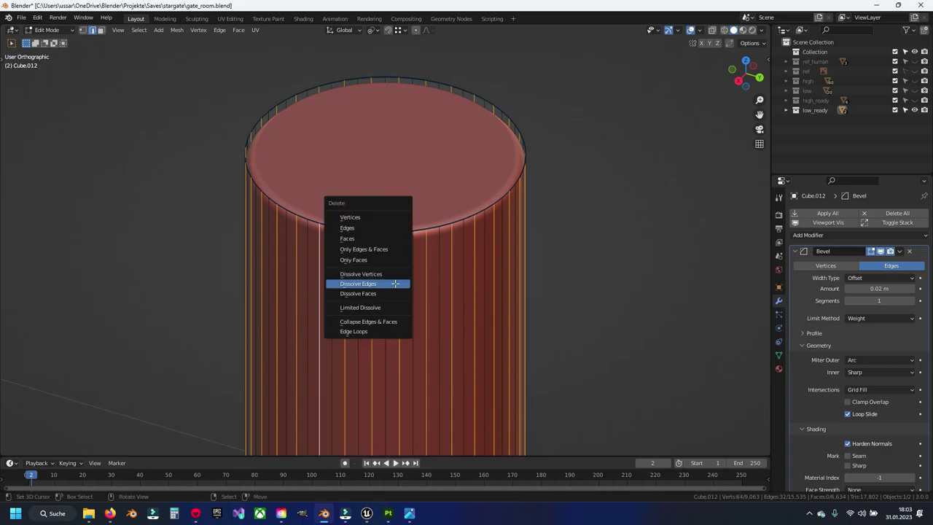
{"action": "left_click", "coordinate": [379, 281]}
- Hide the finished cylinder, bring the wall cabinet into view and save gate_room.blend
{"action": "key", "text": "h"}
{"action": "scroll", "coordinate": [335, 238], "scroll_direction": "down", "scroll_amount": 3}
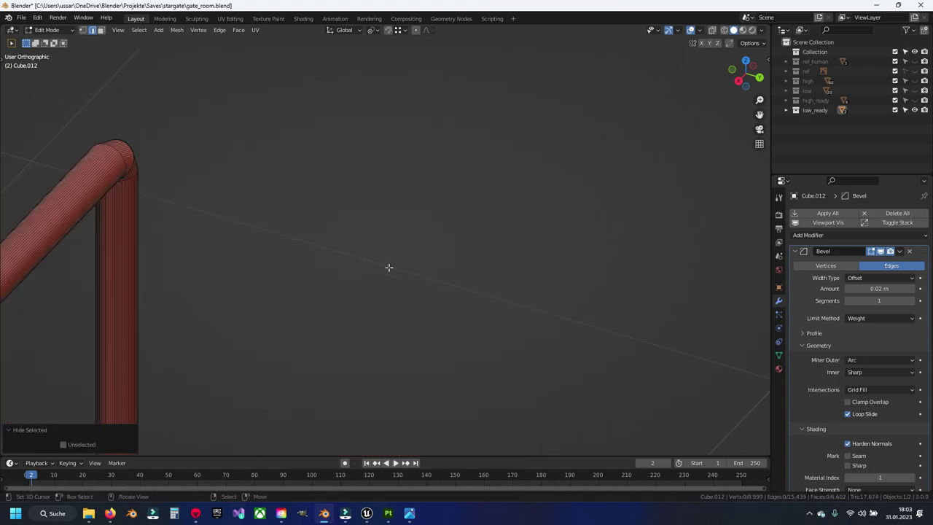
{"action": "scroll", "coordinate": [387, 267], "scroll_direction": "down", "scroll_amount": 3}
{"action": "middle_click_drag", "start_coordinate": [336, 246], "coordinate": [515, 246]}
{"action": "scroll", "coordinate": [515, 219], "scroll_direction": "down", "scroll_amount": 3}
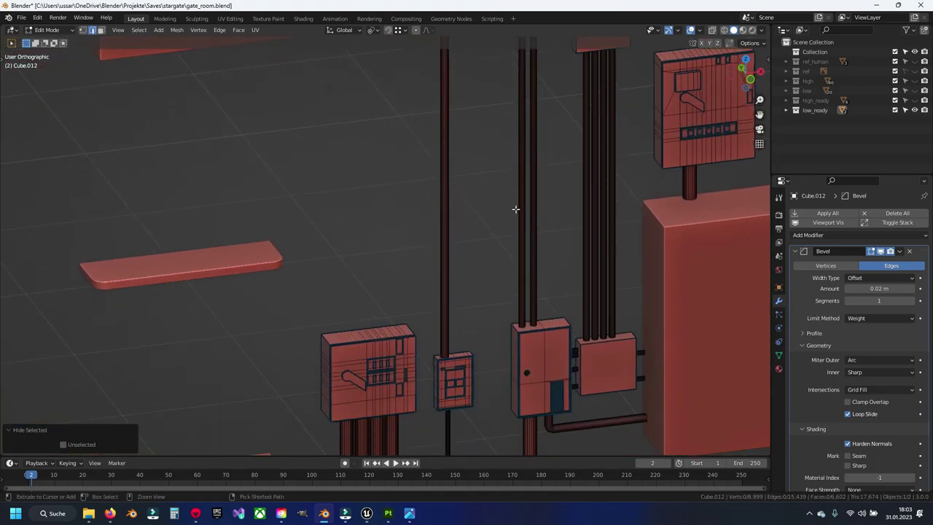
{"action": "key", "text": "ctrl+s"}
{"action": "scroll", "coordinate": [488, 250], "scroll_direction": "up", "scroll_amount": 5}
{"action": "scroll", "coordinate": [477, 223], "scroll_direction": "up", "scroll_amount": 3}
{"action": "scroll", "coordinate": [375, 244], "scroll_direction": "up", "scroll_amount": 3}
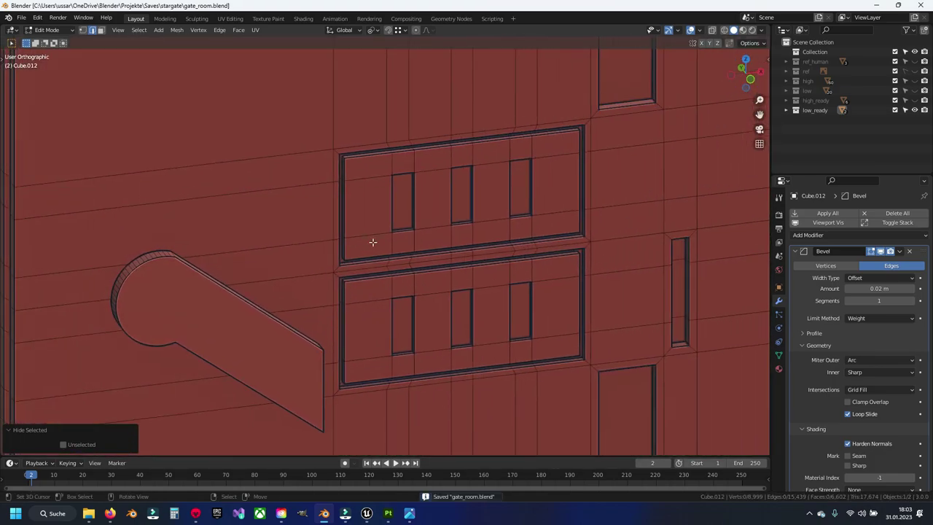
- Dissolve the edges of the three upper and three lower slot faces
{"action": "left_click", "coordinate": [413, 186]}
{"action": "scroll", "coordinate": [412, 178], "scroll_direction": "up", "scroll_amount": 3}
{"action": "scroll", "coordinate": [410, 179], "scroll_direction": "down", "scroll_amount": 4}
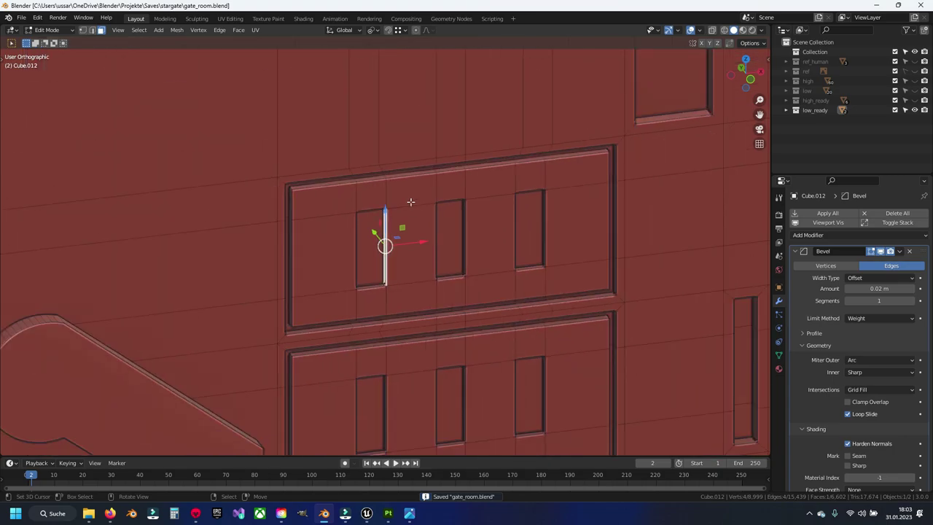
{"action": "middle_click_drag", "start_coordinate": [406, 202], "coordinate": [329, 187], "text": "shift"}
{"action": "left_click", "coordinate": [333, 191], "text": "shift"}
{"action": "left_click", "coordinate": [411, 177], "text": "shift"}
{"action": "left_click", "coordinate": [465, 182], "text": "shift"}
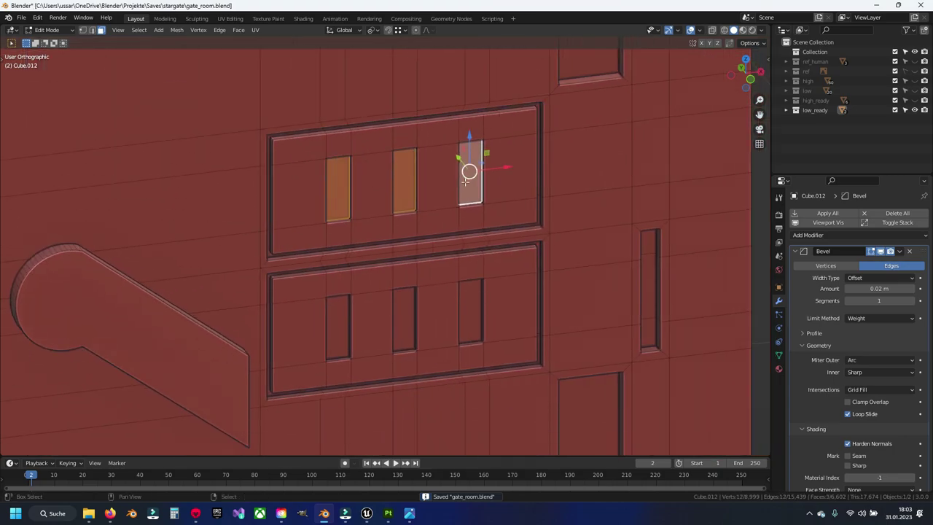
{"action": "left_click", "coordinate": [341, 333], "text": "shift"}
{"action": "left_click", "coordinate": [402, 317], "text": "shift"}
{"action": "left_click", "coordinate": [470, 310], "text": "shift"}
{"action": "key", "text": "x"}
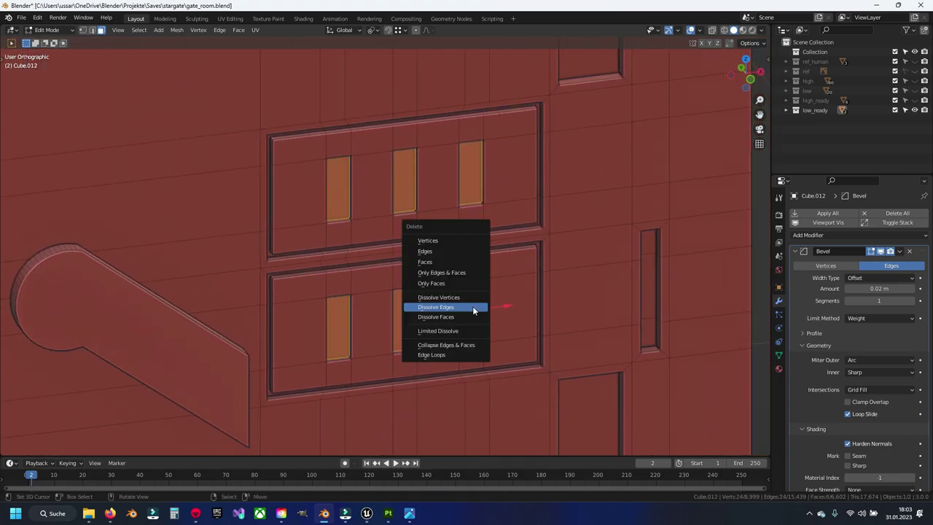
{"action": "left_click", "coordinate": [472, 306]}
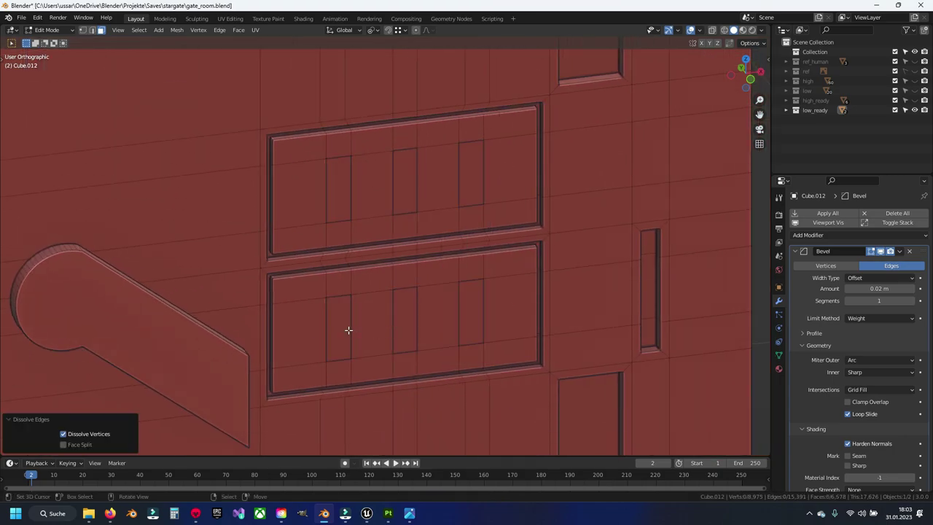
- Dissolve the edge loop along the middle strip between the two panels
{"action": "left_click", "coordinate": [348, 330]}
{"action": "left_click", "coordinate": [405, 317], "text": "shift"}
{"action": "key", "text": "alt+a"}
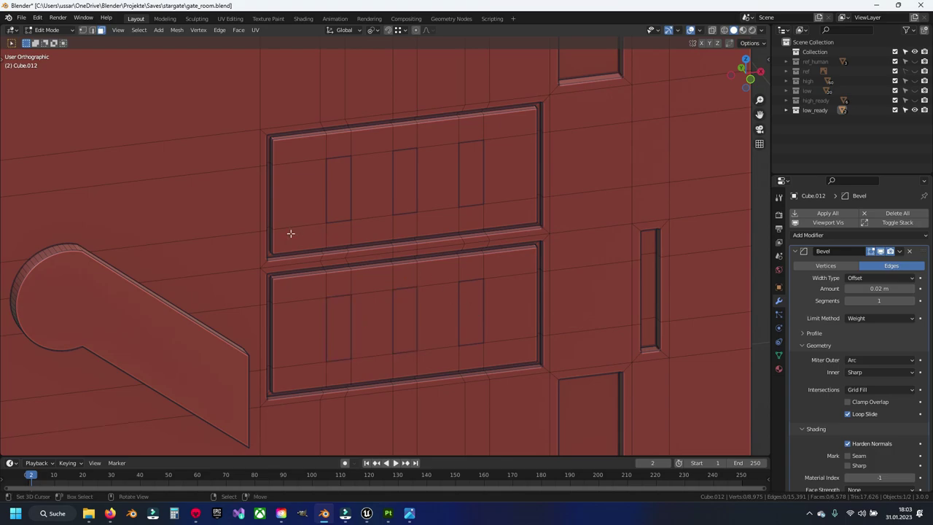
{"action": "scroll", "coordinate": [328, 231], "scroll_direction": "up", "scroll_amount": 1}
{"action": "scroll", "coordinate": [345, 226], "scroll_direction": "up", "scroll_amount": 5}
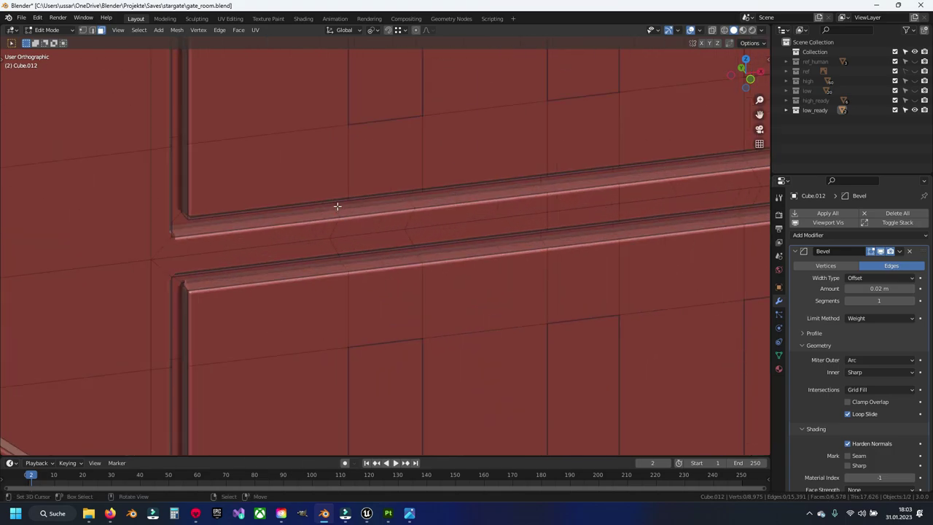
{"action": "left_click", "coordinate": [336, 205], "text": "alt"}
{"action": "key", "text": "x"}
{"action": "left_click", "coordinate": [337, 205]}
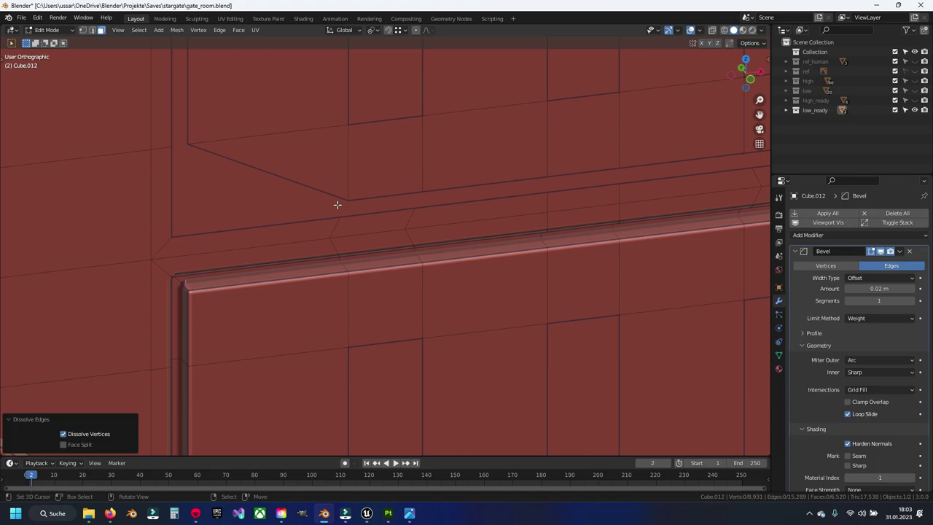
- Dissolve the edge loop running along the upper panel edge
{"action": "mouse_move", "coordinate": [319, 261]}
{"action": "middle_mouse_down"}
{"action": "mouse_move", "coordinate": [358, 150]}
{"action": "mouse_move", "coordinate": [343, 244]}
{"action": "middle_mouse_up"}
{"action": "left_click", "coordinate": [354, 160], "text": "alt"}
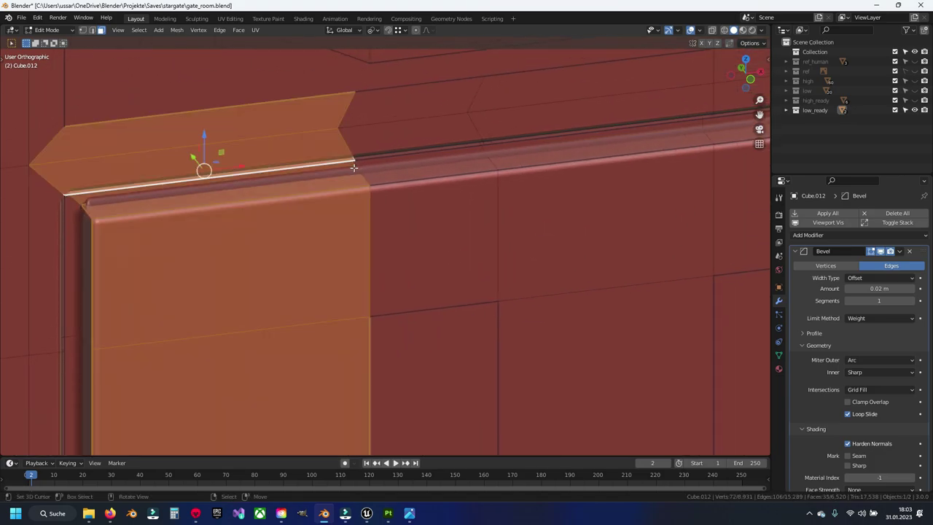
{"action": "key", "text": "x"}
{"action": "left_click", "coordinate": [354, 162]}
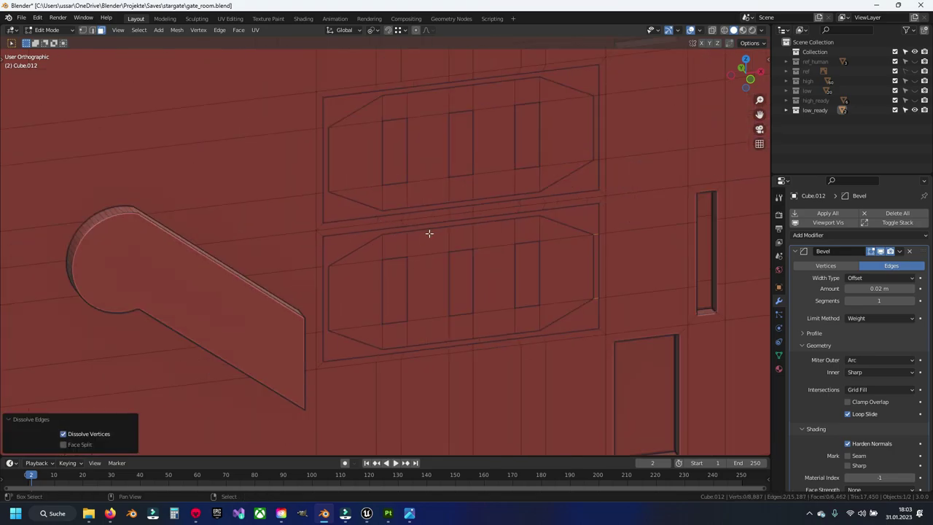
- Dissolve the thin vertical slot's edge loop beside the cabinet panels
{"action": "mouse_move", "coordinate": [429, 233]}
{"action": "middle_mouse_down", "text": "shift"}
{"action": "mouse_move", "coordinate": [385, 198]}
{"action": "mouse_move", "coordinate": [410, 187]}
{"action": "middle_mouse_up", "text": "shift"}
{"action": "scroll", "coordinate": [433, 198], "scroll_direction": "down", "scroll_amount": 2}
{"action": "scroll", "coordinate": [410, 187], "scroll_direction": "up", "scroll_amount": 4}
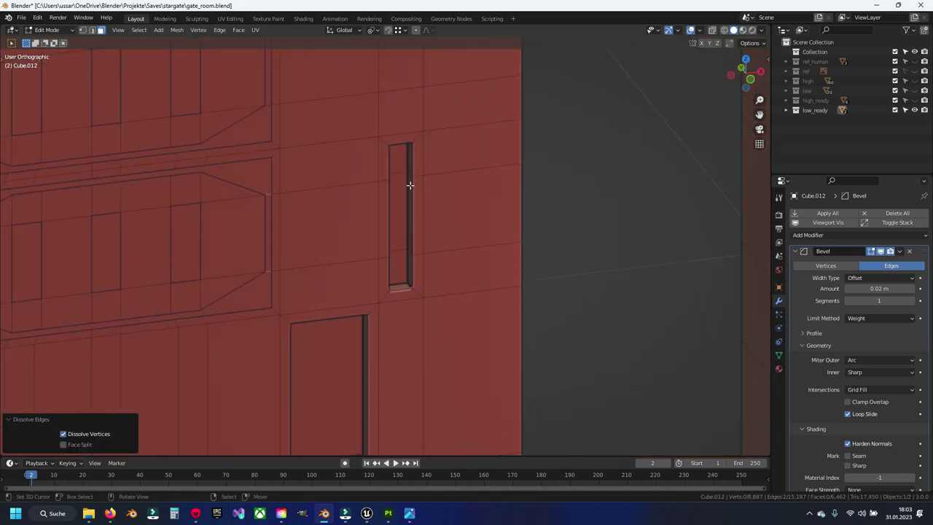
{"action": "left_click", "coordinate": [395, 155], "text": "alt"}
{"action": "key", "text": "x"}
{"action": "left_click", "coordinate": [393, 283]}
- Dissolve the edge loop of the small recess above the slot
{"action": "mouse_move", "coordinate": [393, 284]}
{"action": "middle_mouse_down", "text": "shift"}
{"action": "mouse_move", "coordinate": [384, 216]}
{"action": "mouse_move", "coordinate": [387, 224]}
{"action": "mouse_move", "coordinate": [368, 196]}
{"action": "middle_mouse_up", "text": "shift"}
{"action": "scroll", "coordinate": [379, 255], "scroll_direction": "down", "scroll_amount": 3}
{"action": "scroll", "coordinate": [367, 219], "scroll_direction": "up", "scroll_amount": 3}
{"action": "left_click", "coordinate": [368, 197], "text": "alt"}
{"action": "key", "text": "x"}
{"action": "left_click", "coordinate": [368, 192]}
{"action": "middle_click_drag", "start_coordinate": [378, 321], "coordinate": [413, 209], "text": "shift"}
{"action": "key", "text": "1"}
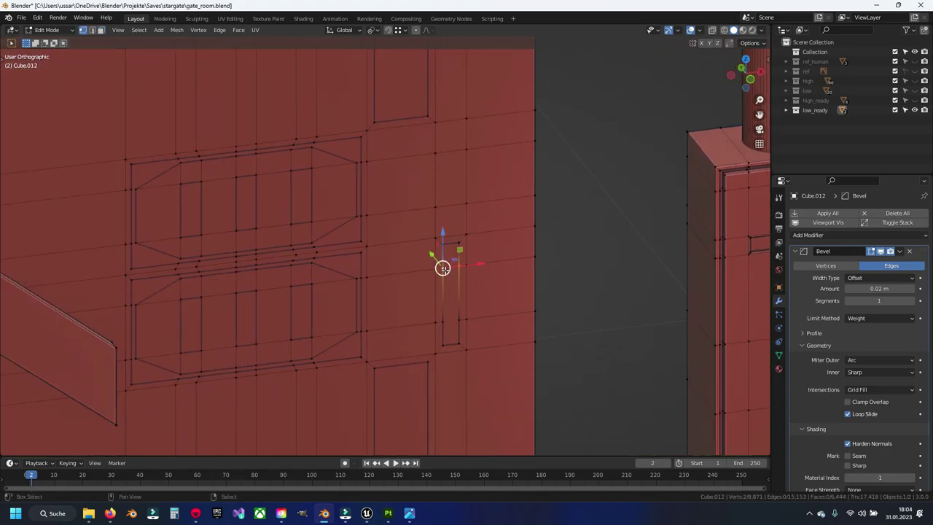
- Connect vertex pairs across the strip's upper and lower edges
{"action": "scroll", "coordinate": [371, 295], "scroll_direction": "up", "scroll_amount": 2}
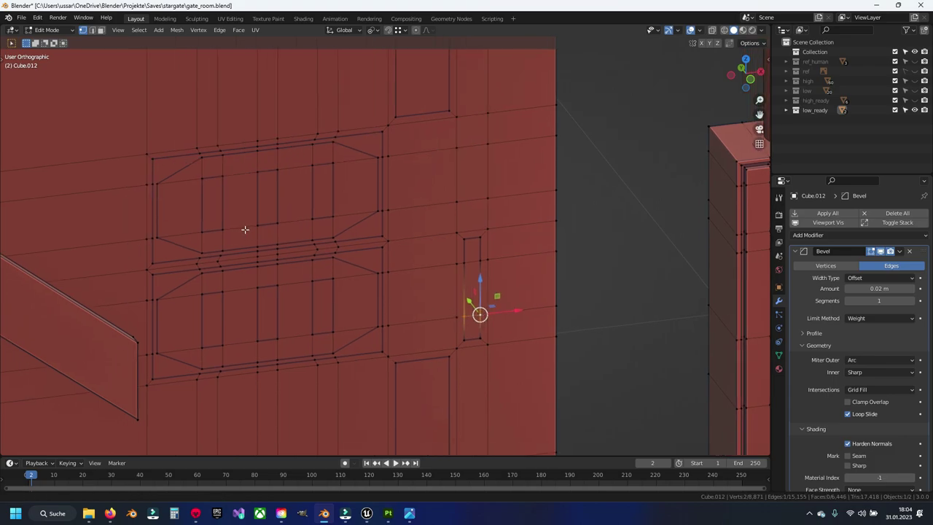
{"action": "middle_click_drag", "start_coordinate": [245, 229], "coordinate": [329, 219], "text": "shift"}
{"action": "scroll", "coordinate": [296, 204], "scroll_direction": "up", "scroll_amount": 2}
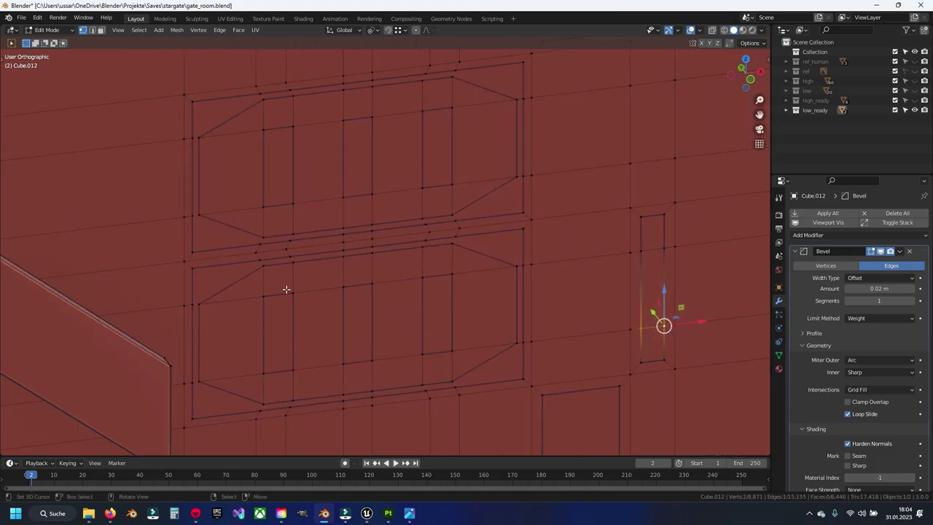
{"action": "scroll", "coordinate": [282, 270], "scroll_direction": "up", "scroll_amount": 2}
{"action": "left_click", "coordinate": [204, 244]}
{"action": "left_click", "coordinate": [290, 230], "text": "shift"}
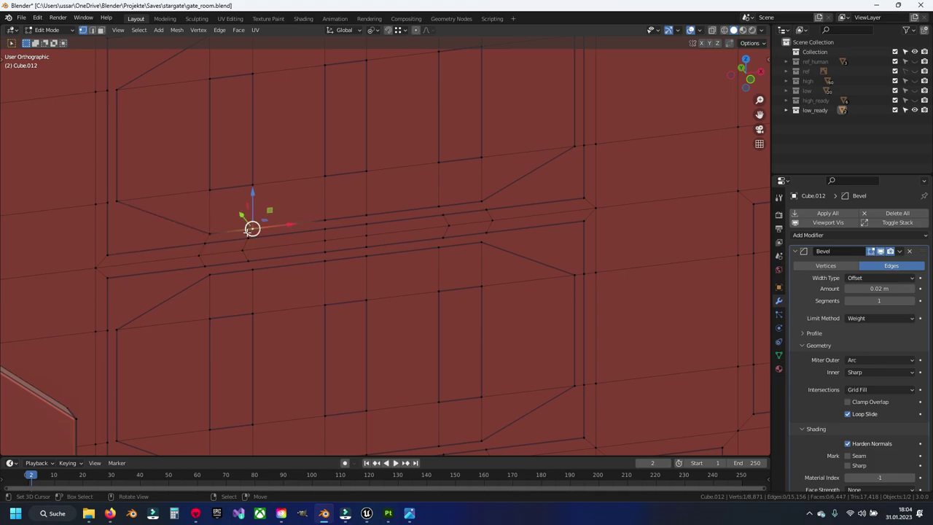
{"action": "left_click", "coordinate": [204, 265]}
{"action": "left_click", "coordinate": [291, 255], "text": "shift"}
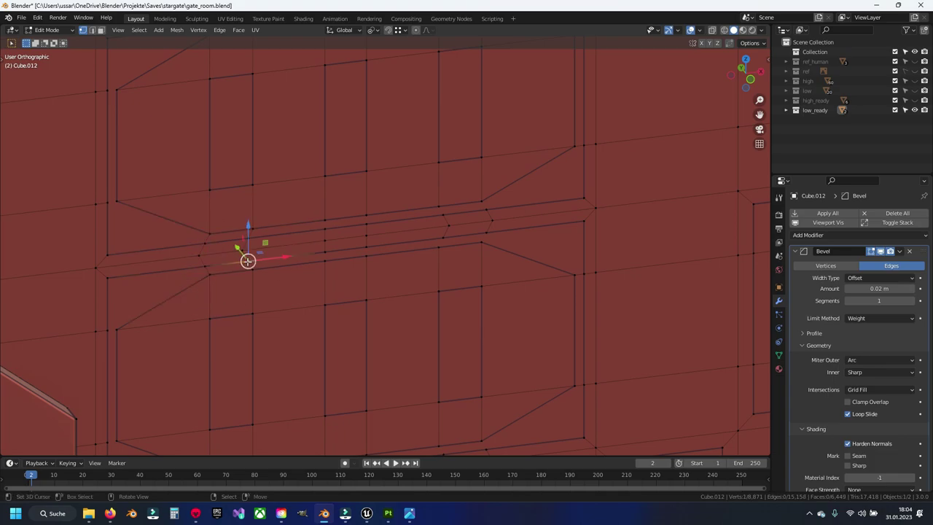
{"action": "left_click", "coordinate": [325, 221]}
{"action": "left_click", "coordinate": [405, 213], "text": "shift"}
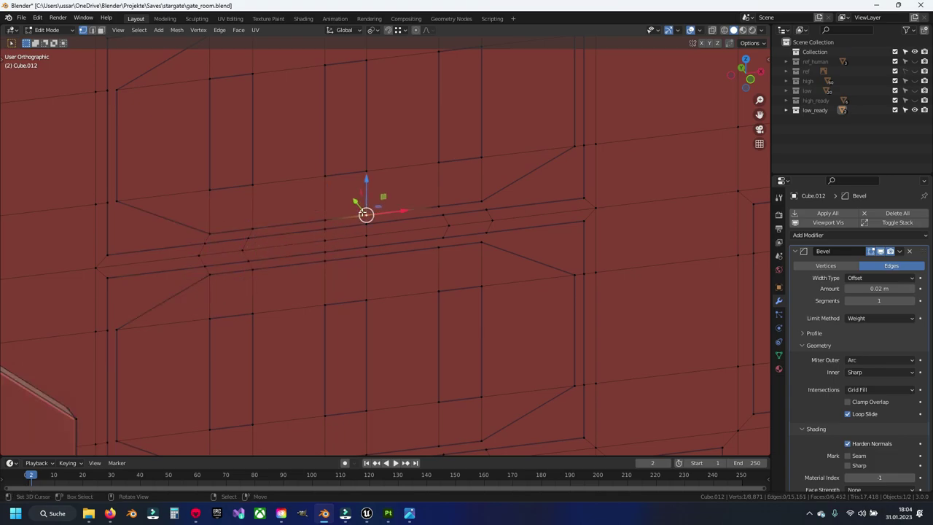
{"action": "left_click", "coordinate": [325, 256]}
{"action": "left_click", "coordinate": [408, 250], "text": "shift"}
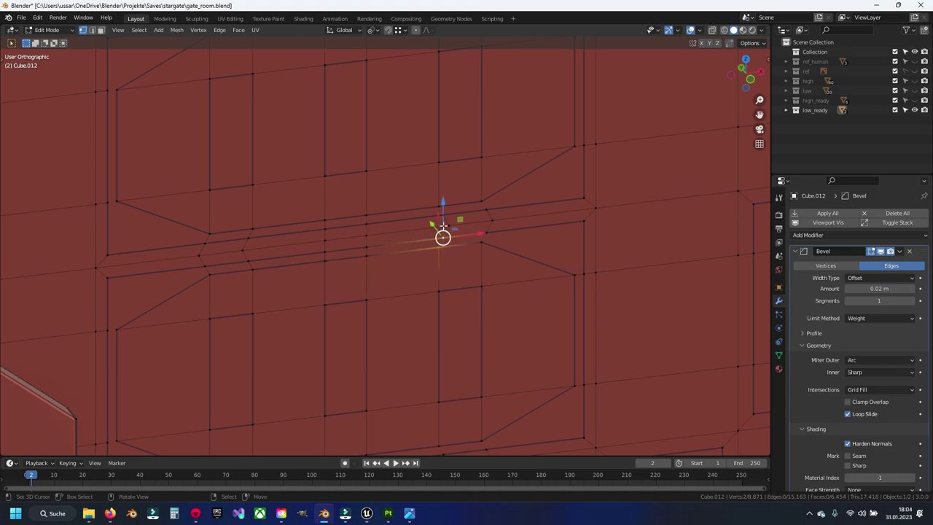
- Connect further strip vertices and the vertices along the upper panel's top border
{"action": "left_click", "coordinate": [438, 207]}
{"action": "left_click", "coordinate": [439, 208]}
{"action": "left_click", "coordinate": [481, 201], "text": "shift"}
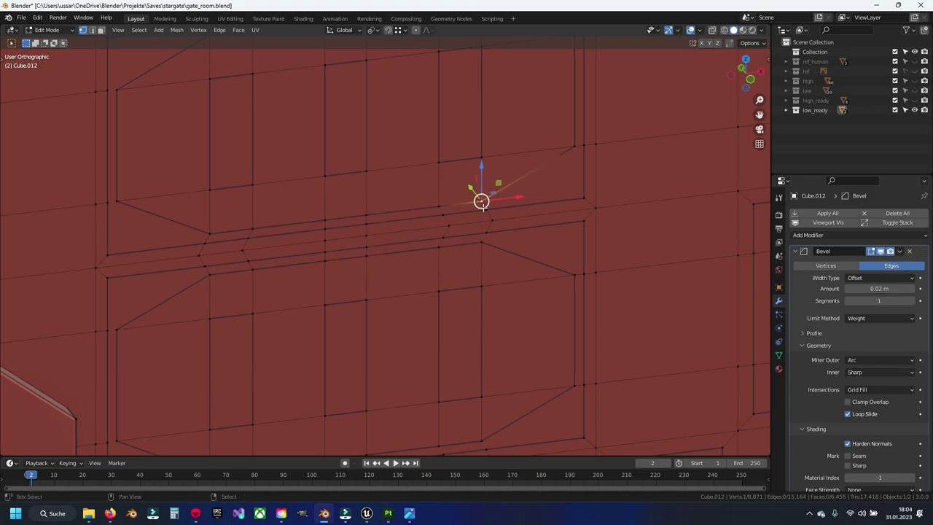
{"action": "scroll", "coordinate": [484, 240], "scroll_direction": "down", "scroll_amount": 2}
{"action": "scroll", "coordinate": [423, 284], "scroll_direction": "up", "scroll_amount": 1}
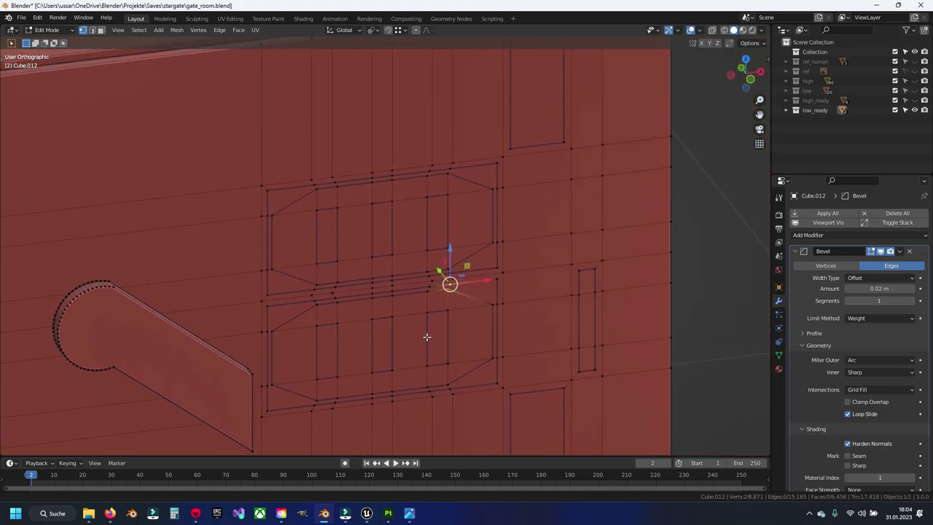
{"action": "scroll", "coordinate": [307, 204], "scroll_direction": "up", "scroll_amount": 1}
{"action": "left_click", "coordinate": [246, 144]}
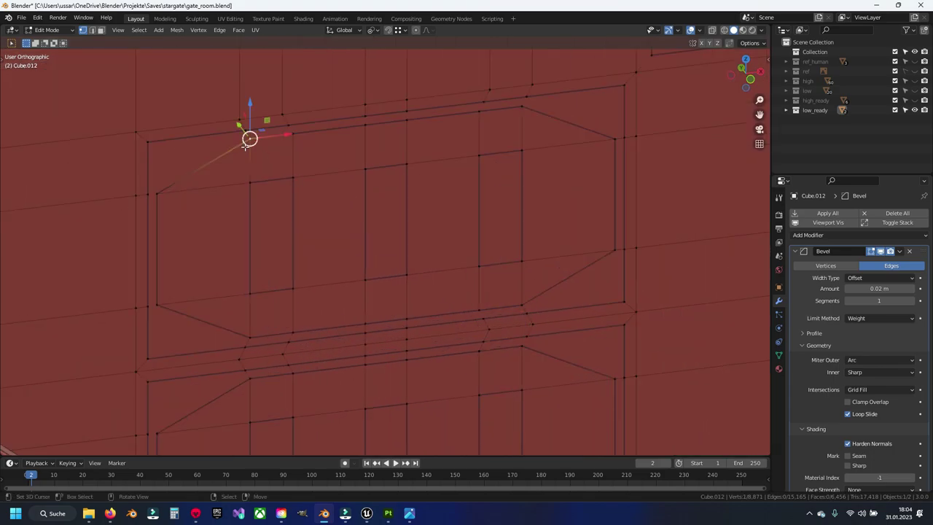
{"action": "left_click", "coordinate": [292, 132]}
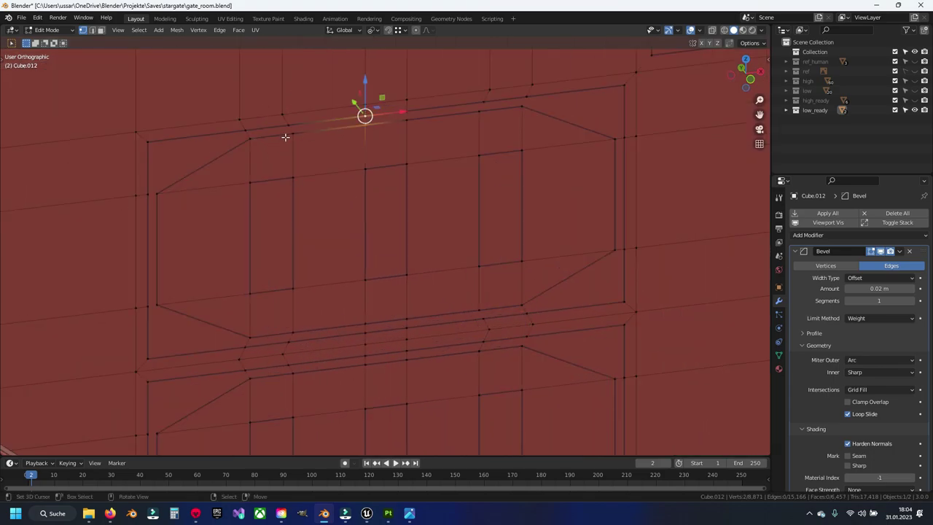
{"action": "left_click", "coordinate": [406, 111]}
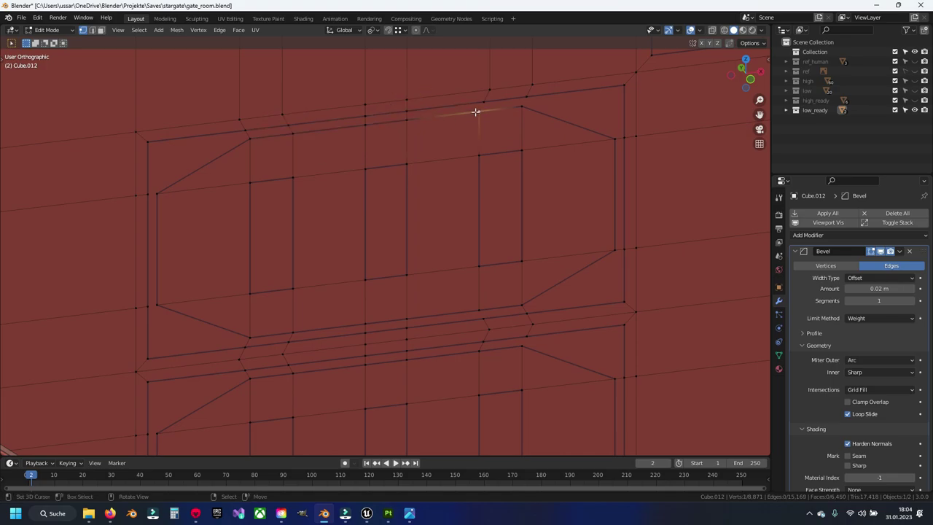
{"action": "left_click", "coordinate": [523, 96]}
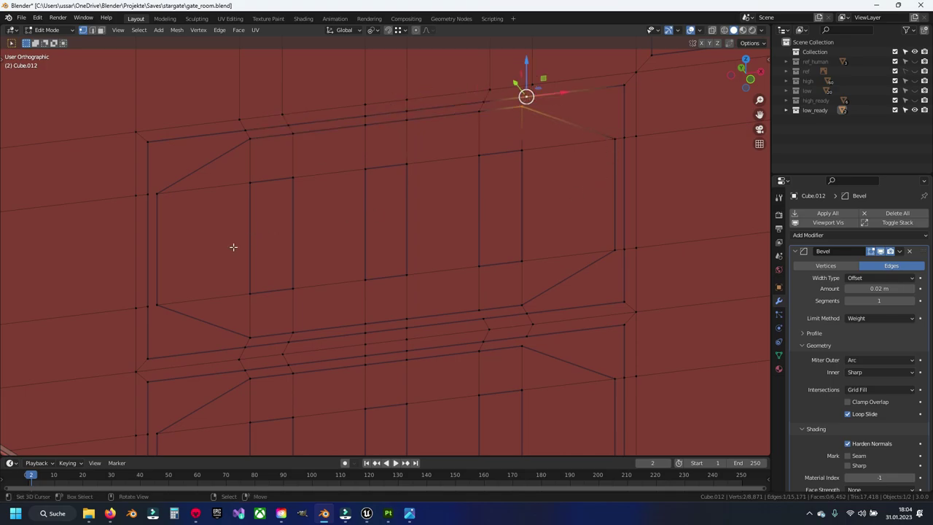
- Connect the panel's left side to the bottom and top vertices of the left border
{"action": "left_click", "coordinate": [146, 194]}
{"action": "left_click", "coordinate": [148, 303]}
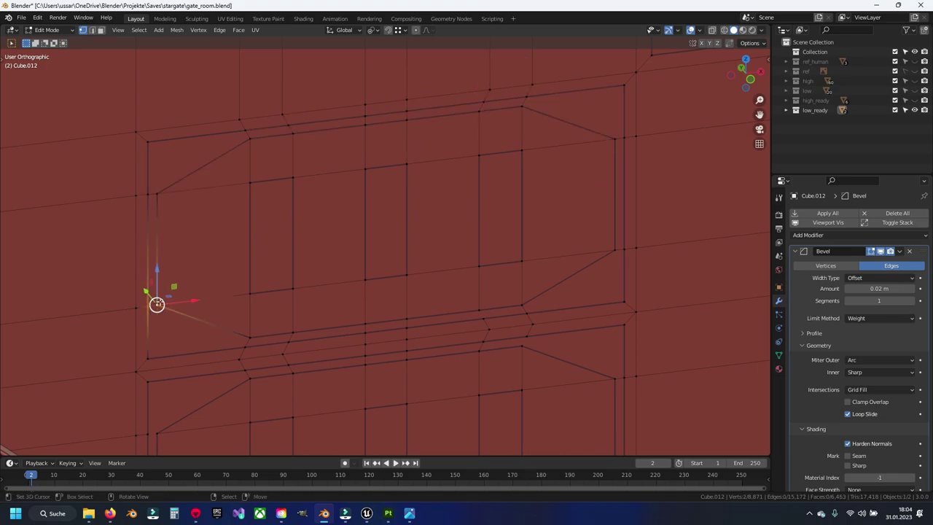
{"action": "mouse_move", "coordinate": [338, 356]}
{"action": "middle_mouse_down"}
{"action": "mouse_move", "coordinate": [365, 301]}
{"action": "mouse_move", "coordinate": [274, 325]}
{"action": "middle_mouse_up"}
{"action": "left_click", "coordinate": [270, 309]}
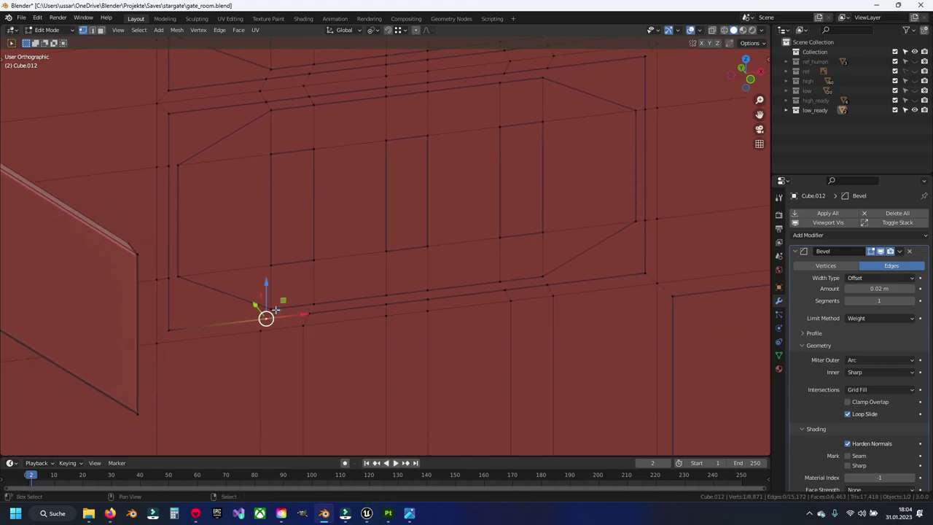
{"action": "left_click", "coordinate": [176, 280]}
{"action": "left_click", "coordinate": [182, 298]}
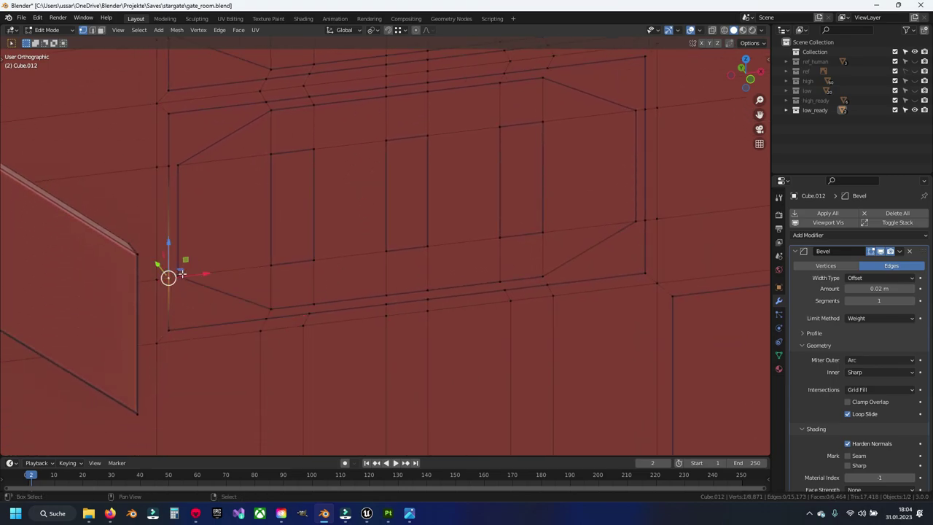
{"action": "left_click", "coordinate": [177, 277]}
{"action": "left_click", "coordinate": [177, 165], "text": "shift"}
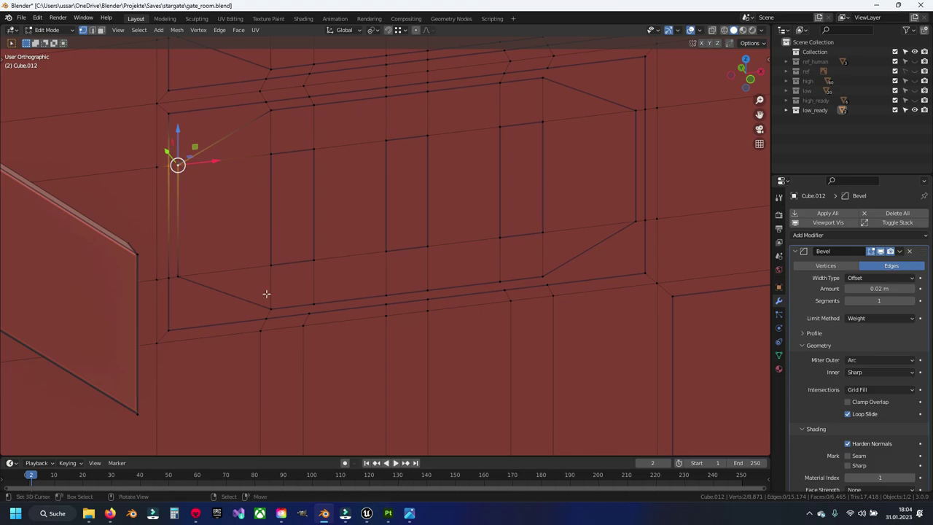
- Connect the vertices along the panel's bottom edge out to its right end
{"action": "left_click", "coordinate": [313, 304]}
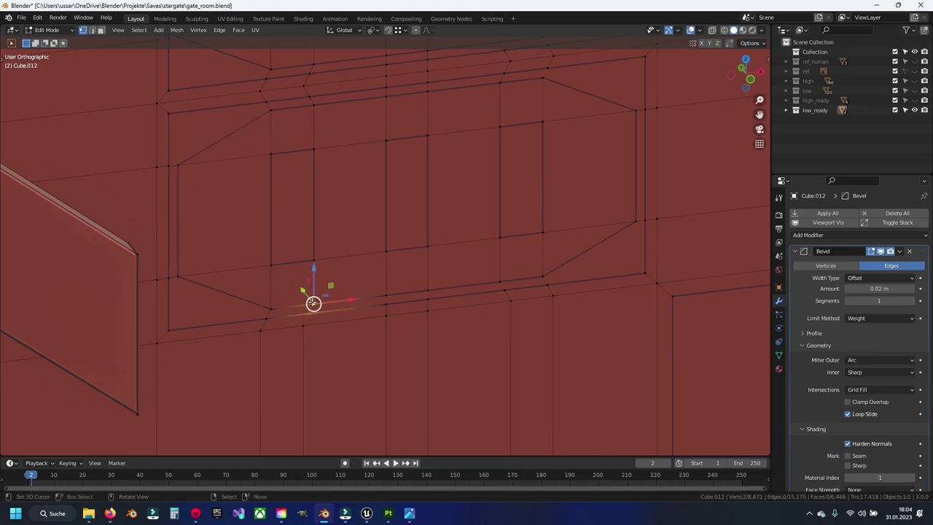
{"action": "left_click", "coordinate": [428, 292]}
{"action": "left_click", "coordinate": [501, 286]}
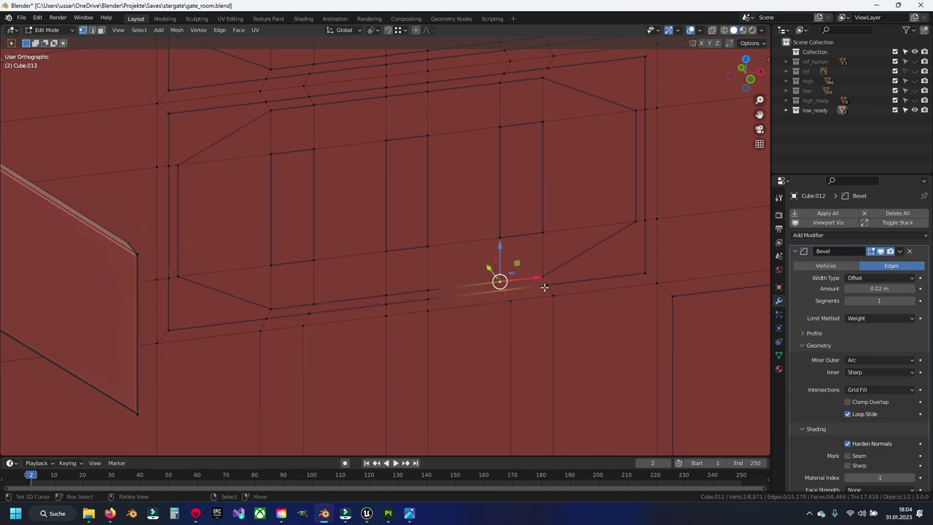
{"action": "left_click", "coordinate": [543, 282]}
- Save gate_room.blend
{"action": "scroll", "coordinate": [470, 269], "scroll_direction": "down", "scroll_amount": 1}
{"action": "scroll", "coordinate": [466, 249], "scroll_direction": "down", "scroll_amount": 1}
{"action": "key", "text": "ctrl+s"}
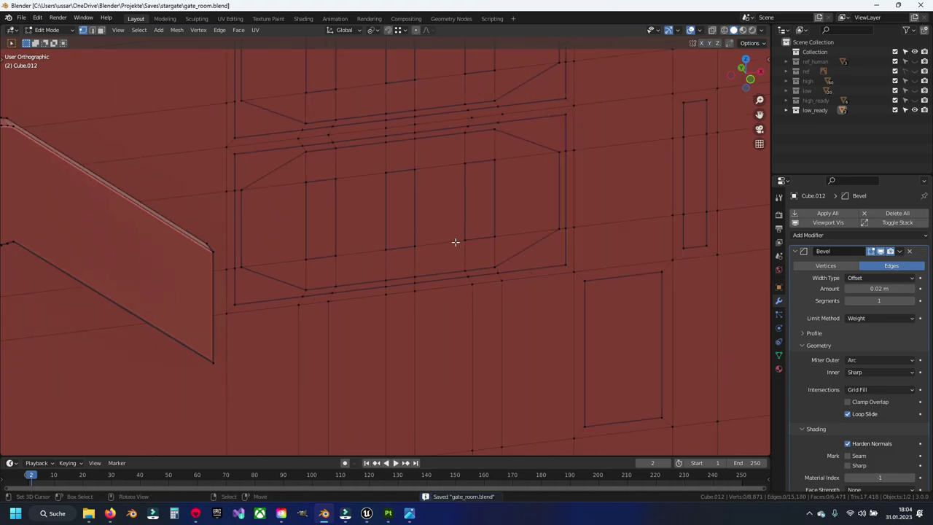
{"action": "scroll", "coordinate": [437, 241], "scroll_direction": "down", "scroll_amount": 3}
{"action": "scroll", "coordinate": [327, 236], "scroll_direction": "down", "scroll_amount": 3}
- Select the horizontal and vertical edge loops across the wall box's front panels
{"action": "left_click", "coordinate": [269, 234], "text": "alt"}
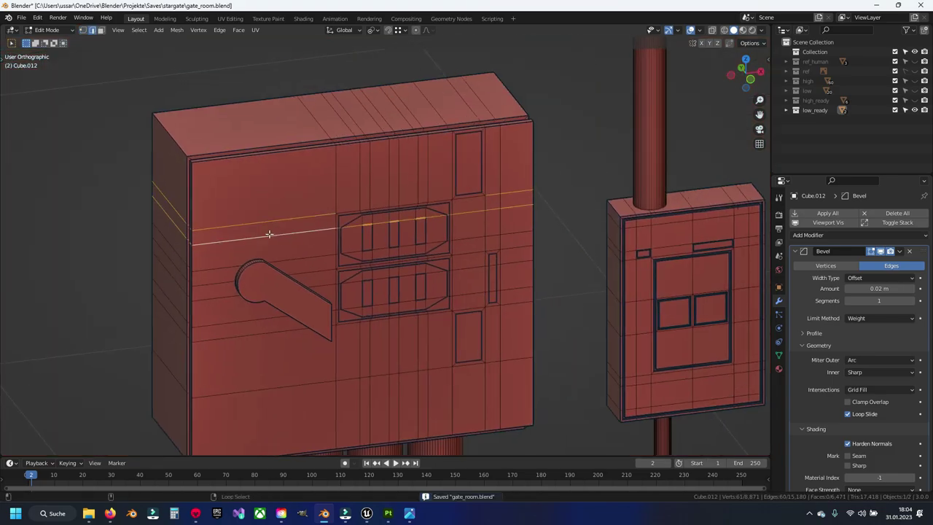
{"action": "left_click", "coordinate": [218, 271], "text": "alt+shift"}
{"action": "left_click", "coordinate": [212, 315], "text": "alt+shift"}
{"action": "left_click", "coordinate": [217, 341], "text": "alt+shift"}
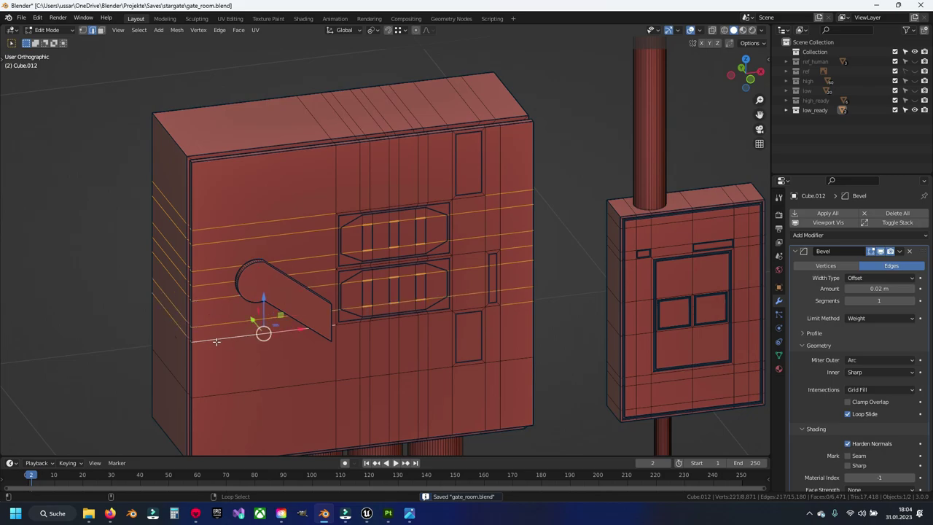
{"action": "left_click", "coordinate": [332, 386], "text": "alt+shift"}
{"action": "left_click", "coordinate": [336, 366], "text": "alt+shift"}
{"action": "left_click", "coordinate": [359, 361], "text": "alt+shift"}
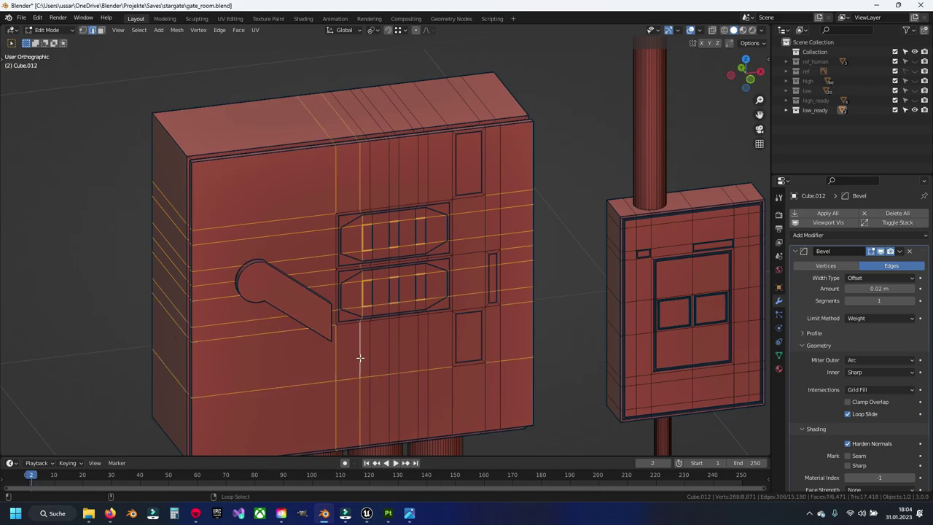
{"action": "left_click", "coordinate": [370, 355], "text": "alt+shift"}
{"action": "left_click", "coordinate": [399, 344], "text": "alt+shift"}
{"action": "left_click", "coordinate": [392, 348], "text": "alt+shift"}
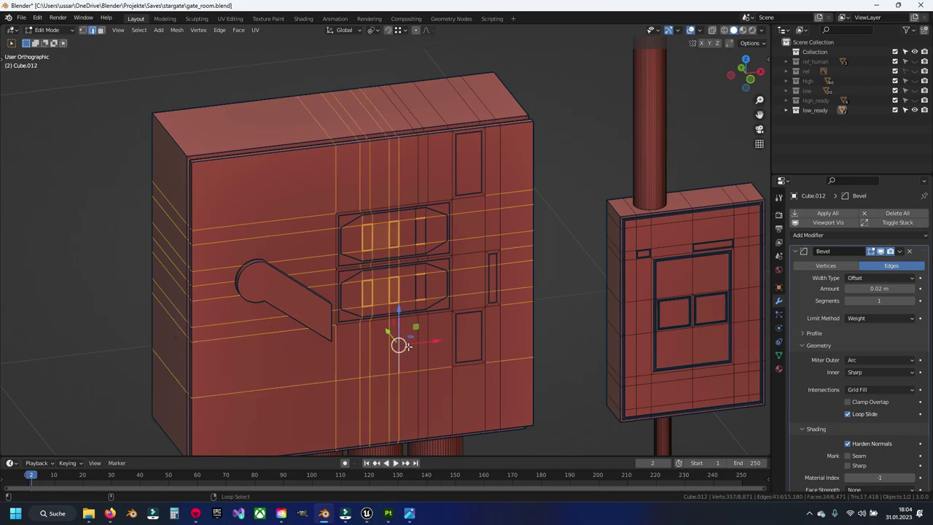
{"action": "left_click", "coordinate": [420, 348], "text": "alt+shift"}
{"action": "left_click", "coordinate": [428, 403], "text": "alt+shift"}
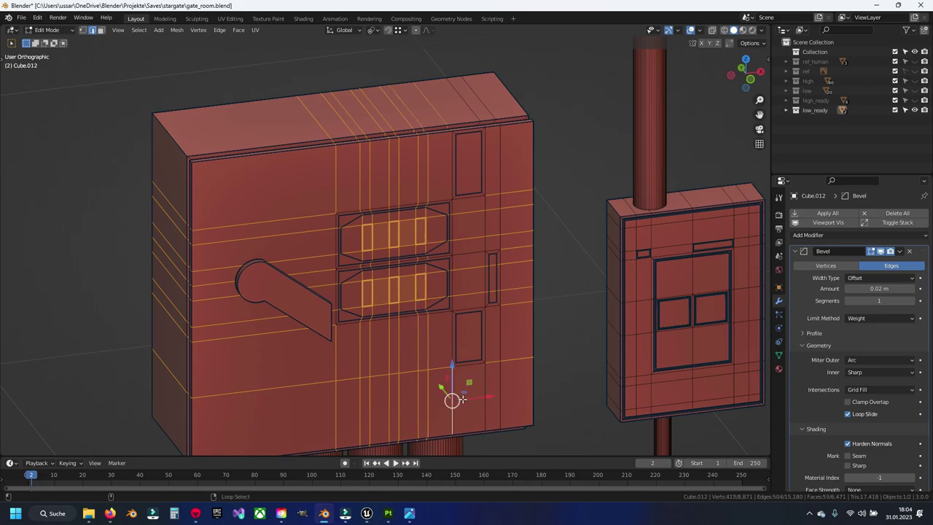
{"action": "left_click", "coordinate": [500, 386], "text": "alt+shift"}
- Dissolve the selected front edge loops with Dissolve Edges
{"action": "middle_click_drag", "start_coordinate": [500, 389], "coordinate": [412, 364]}
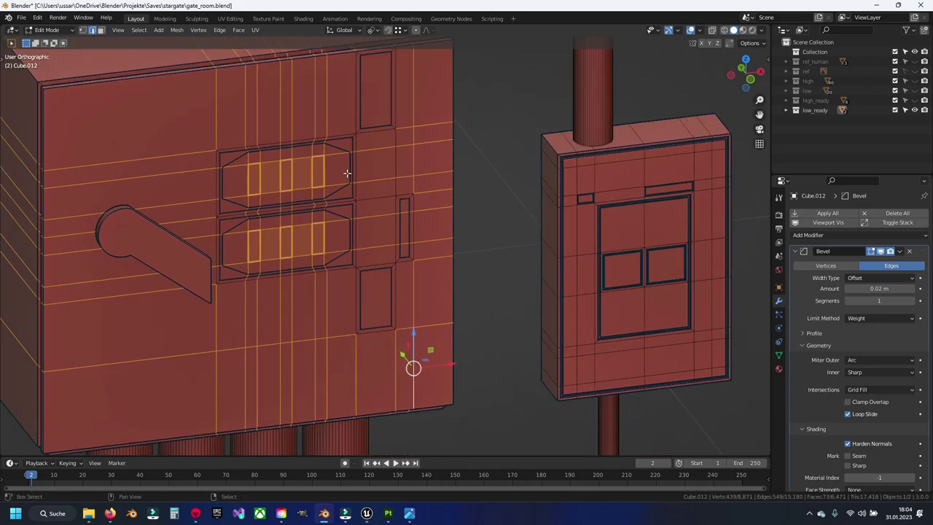
{"action": "scroll", "coordinate": [383, 240], "scroll_direction": "up", "scroll_amount": 2}
{"action": "scroll", "coordinate": [383, 241], "scroll_direction": "up", "scroll_amount": 2}
{"action": "middle_click_drag", "start_coordinate": [392, 258], "coordinate": [396, 256]}
{"action": "key", "text": "x"}
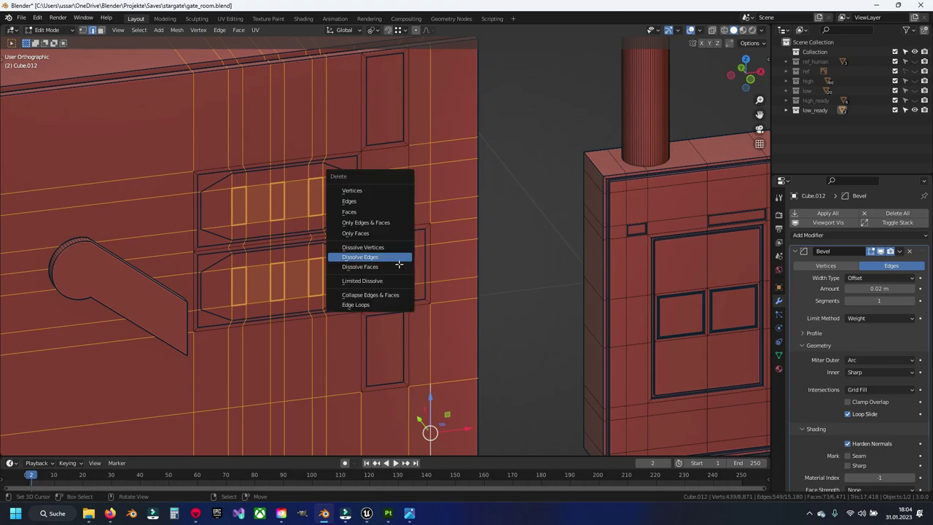
{"action": "left_click", "coordinate": [397, 255]}
{"action": "scroll", "coordinate": [400, 300], "scroll_direction": "down", "scroll_amount": 3}
{"action": "mouse_move", "coordinate": [399, 300]}
{"action": "middle_mouse_down"}
{"action": "mouse_move", "coordinate": [314, 219]}
{"action": "mouse_move", "coordinate": [395, 318]}
{"action": "middle_mouse_up"}
- Select the upper panel's top edge and grow the selection across the front face
{"action": "left_click", "coordinate": [289, 198]}
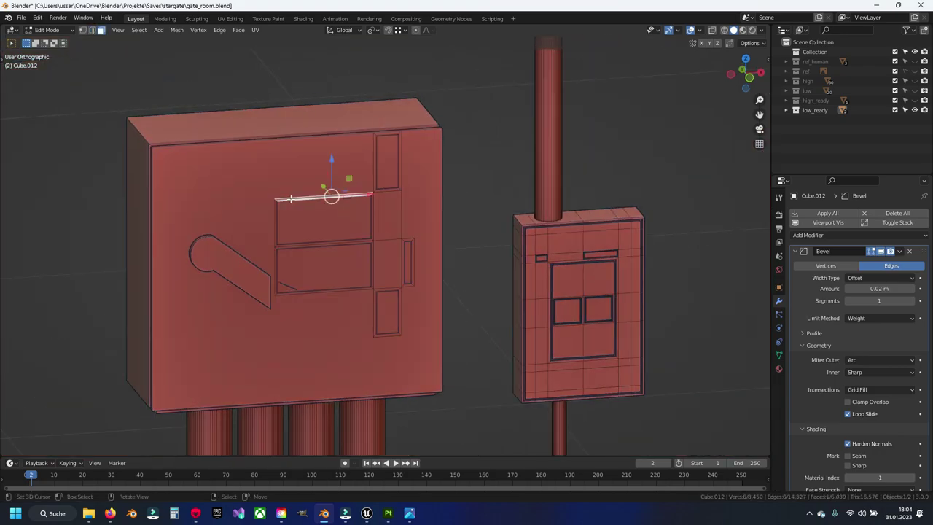
{"action": "key", "text": "ctrl+KP_Add"}
{"action": "key", "text": "ctrl+KP_Add"}
{"action": "scroll", "coordinate": [396, 310], "scroll_direction": "up", "scroll_amount": 2}
{"action": "scroll", "coordinate": [398, 299], "scroll_direction": "up", "scroll_amount": 2}
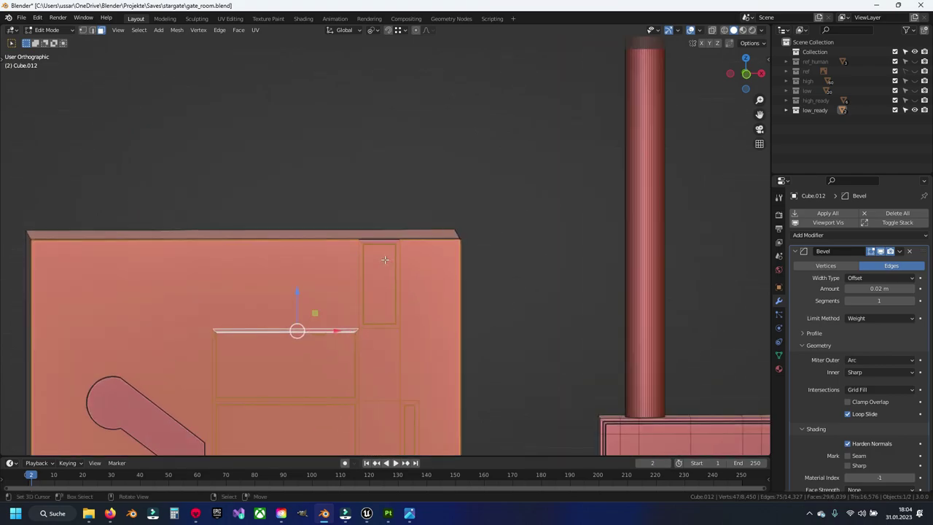
{"action": "scroll", "coordinate": [399, 286], "scroll_direction": "up", "scroll_amount": 2}
{"action": "scroll", "coordinate": [381, 237], "scroll_direction": "down", "scroll_amount": 3}
{"action": "middle_click_drag", "start_coordinate": [381, 236], "coordinate": [381, 51], "text": "shift"}
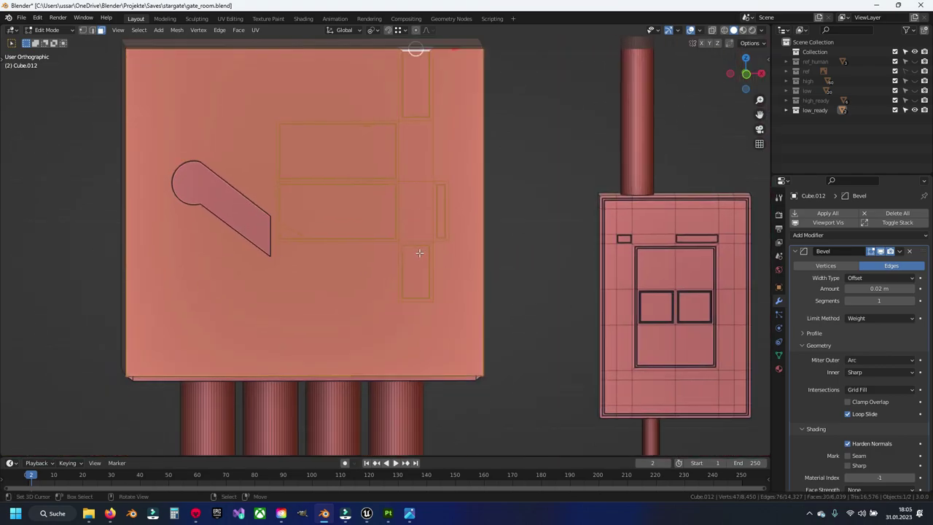
{"action": "mouse_move", "coordinate": [382, 298]}
{"action": "middle_mouse_down"}
{"action": "mouse_move", "coordinate": [441, 288]}
{"action": "mouse_move", "coordinate": [445, 267]}
{"action": "mouse_move", "coordinate": [366, 285]}
{"action": "mouse_move", "coordinate": [354, 226]}
{"action": "mouse_move", "coordinate": [305, 222]}
{"action": "mouse_move", "coordinate": [279, 269]}
{"action": "mouse_move", "coordinate": [250, 282]}
{"action": "middle_mouse_up"}
{"action": "scroll", "coordinate": [280, 260], "scroll_direction": "up", "scroll_amount": 3}
- Move the bottom ledge loop 0.0185 m along Z
{"action": "left_click", "coordinate": [216, 245], "text": "alt"}
{"action": "middle_click_drag", "start_coordinate": [216, 245], "coordinate": [469, 312]}
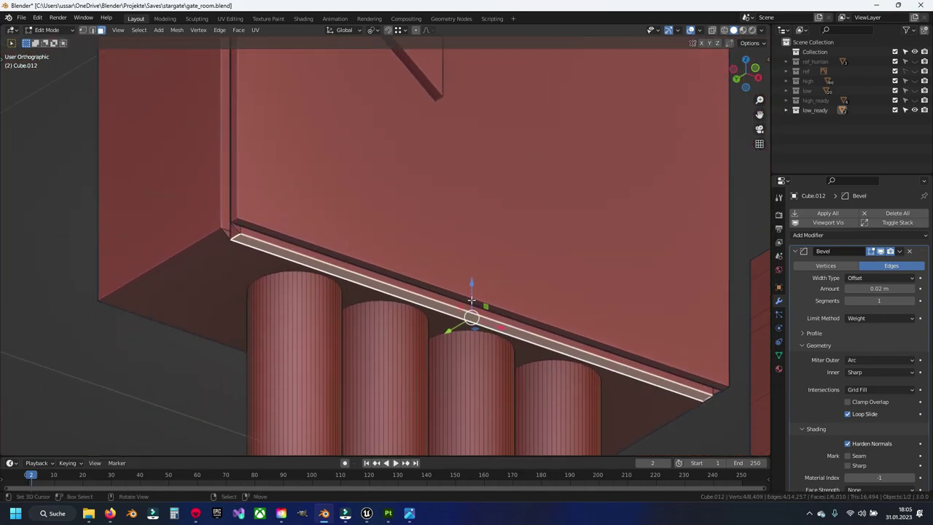
{"action": "scroll", "coordinate": [510, 321], "scroll_direction": "up", "scroll_amount": 2}
{"action": "key", "text": "g"}
{"action": "key", "text": "z"}
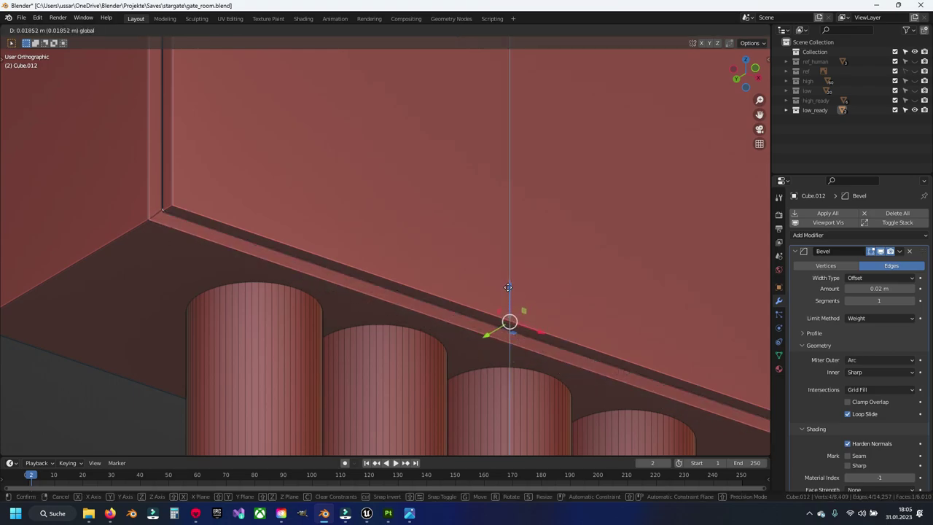
{"action": "left_click", "coordinate": [508, 287]}
- Save gate_room.blend from object mode, then go back into mesh editing
{"action": "scroll", "coordinate": [508, 286], "scroll_direction": "down", "scroll_amount": 5}
{"action": "middle_click_drag", "start_coordinate": [437, 292], "coordinate": [376, 335]}
{"action": "key", "text": "Tab"}
{"action": "key", "text": "ctrl+s"}
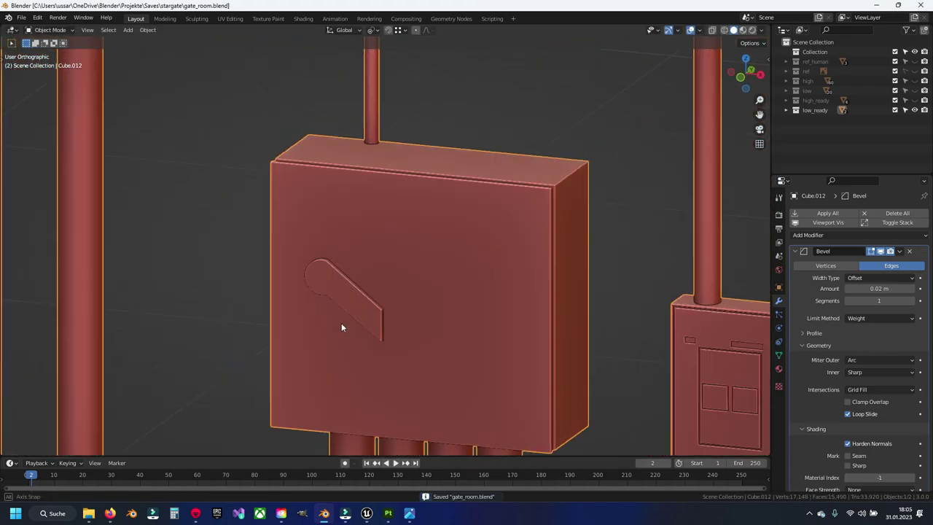
{"action": "key", "text": "Tab"}
{"action": "scroll", "coordinate": [309, 306], "scroll_direction": "down", "scroll_amount": 3}
- Save gate_room.blend and clear the selection on the box front
{"action": "scroll", "coordinate": [383, 232], "scroll_direction": "down", "scroll_amount": 2}
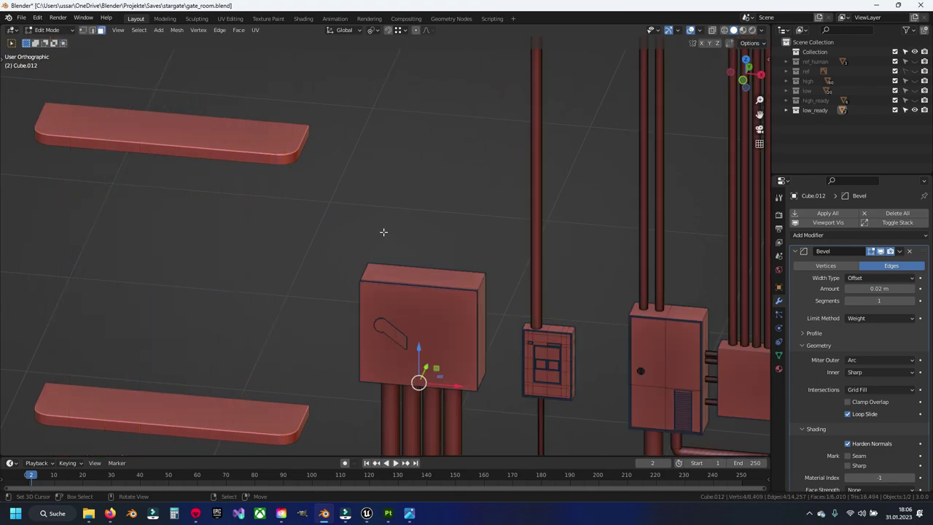
{"action": "mouse_move", "coordinate": [395, 247]}
{"action": "middle_mouse_down"}
{"action": "mouse_move", "coordinate": [391, 211]}
{"action": "mouse_move", "coordinate": [358, 196]}
{"action": "mouse_move", "coordinate": [366, 221]}
{"action": "mouse_move", "coordinate": [567, 233]}
{"action": "middle_mouse_up"}
{"action": "scroll", "coordinate": [389, 204], "scroll_direction": "up", "scroll_amount": 3}
{"action": "key", "text": "ctrl+s"}
{"action": "left_click", "coordinate": [359, 197]}
{"action": "scroll", "coordinate": [366, 221], "scroll_direction": "up", "scroll_amount": 4}
{"action": "key", "text": "alt+a"}
{"action": "scroll", "coordinate": [396, 162], "scroll_direction": "up", "scroll_amount": 4}
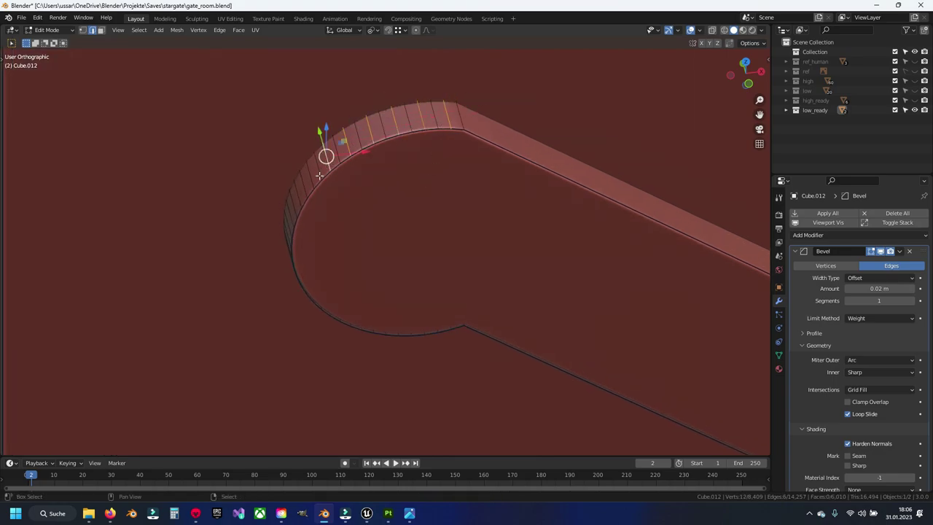
- Select alternate side edges on the handle's rounded end and dissolve them
{"action": "middle_click_drag", "start_coordinate": [305, 189], "coordinate": [344, 214]}
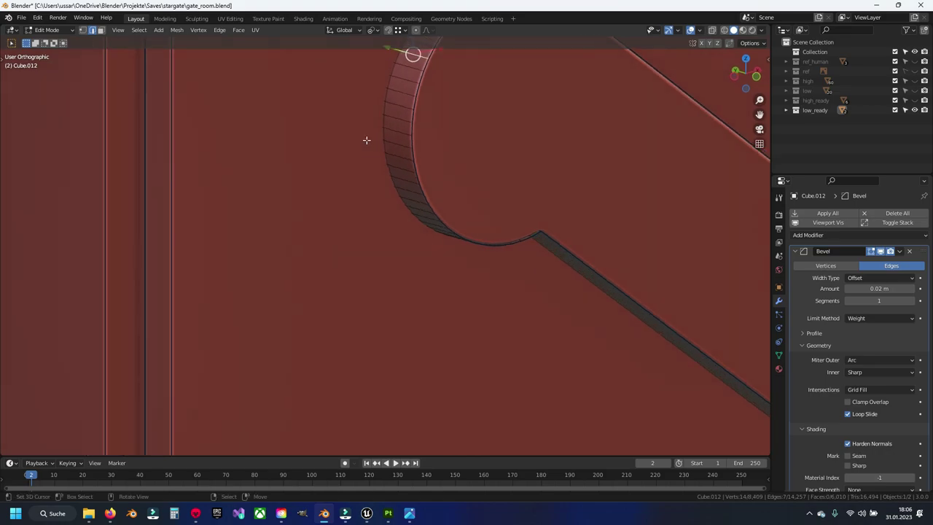
{"action": "left_click", "coordinate": [343, 214], "text": "shift"}
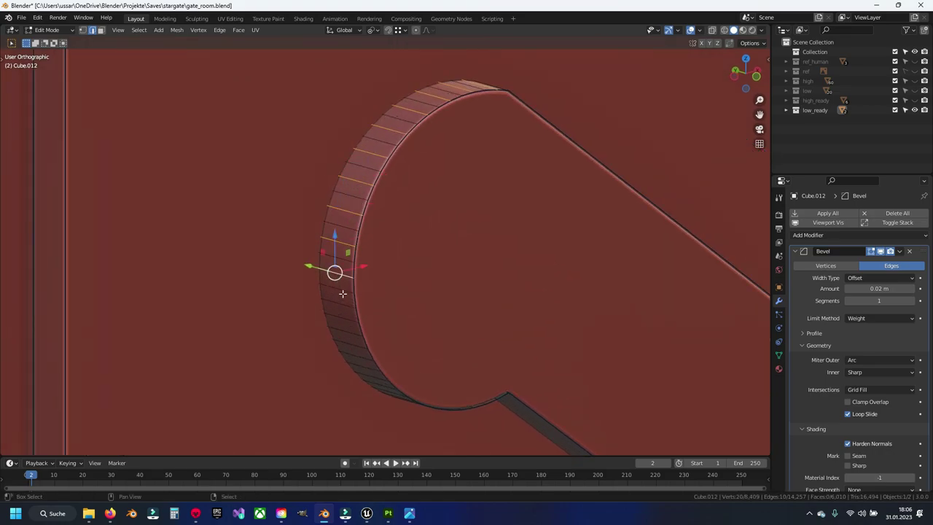
{"action": "left_click", "coordinate": [344, 331], "text": "shift"}
{"action": "middle_click_drag", "start_coordinate": [339, 323], "coordinate": [276, 153]}
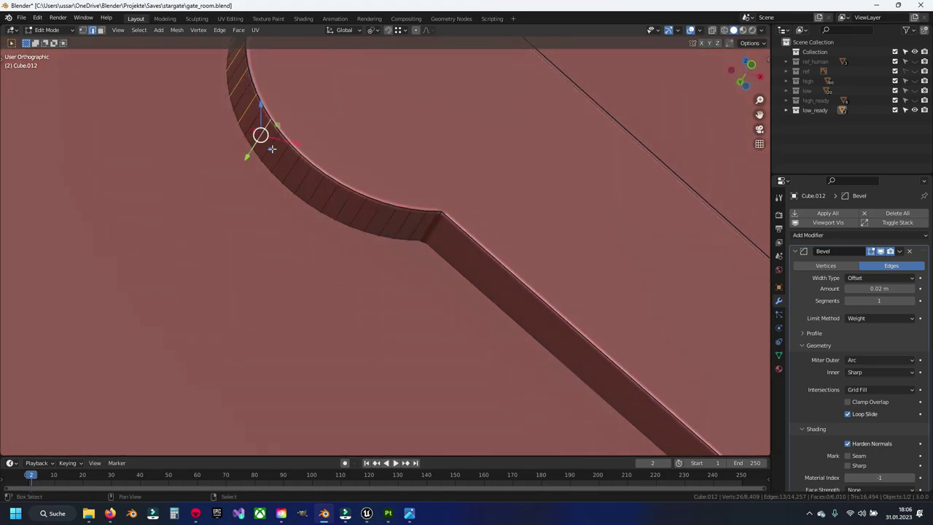
{"action": "key", "text": "x"}
{"action": "left_click", "coordinate": [418, 225]}
{"action": "scroll", "coordinate": [410, 223], "scroll_direction": "down", "scroll_amount": 5}
{"action": "mouse_move", "coordinate": [474, 271]}
{"action": "middle_mouse_down"}
{"action": "mouse_move", "coordinate": [453, 232]}
{"action": "mouse_move", "coordinate": [479, 208]}
{"action": "mouse_move", "coordinate": [448, 259]}
{"action": "middle_mouse_up"}
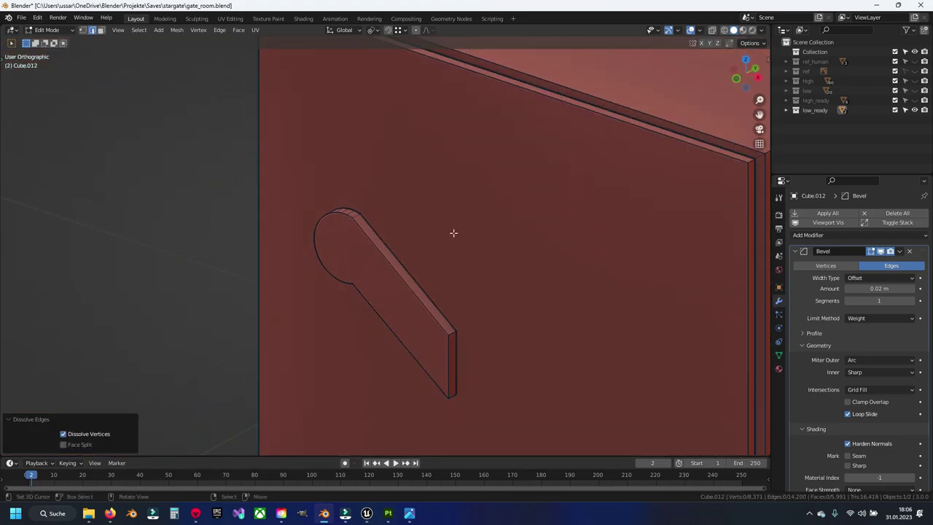
{"action": "scroll", "coordinate": [454, 232], "scroll_direction": "down", "scroll_amount": 3}
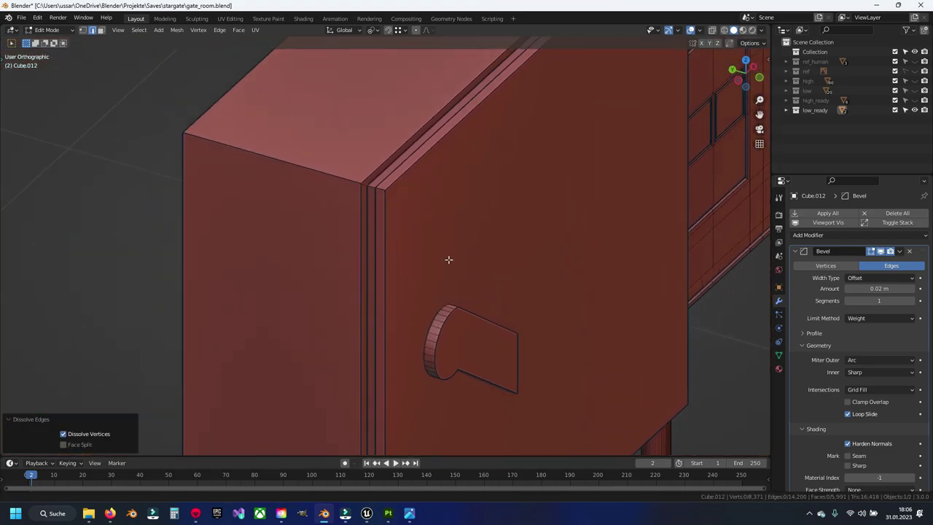
- Dissolve the vertical groove loop at the box corner
{"action": "scroll", "coordinate": [448, 259], "scroll_direction": "up", "scroll_amount": 3}
{"action": "left_click", "coordinate": [375, 233], "text": "alt"}
{"action": "key", "text": "x"}
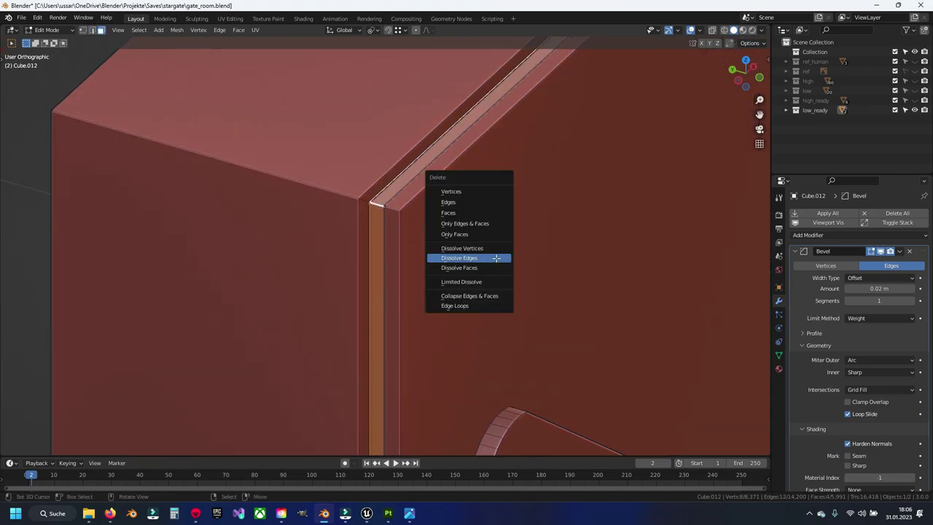
{"action": "left_click", "coordinate": [495, 257]}
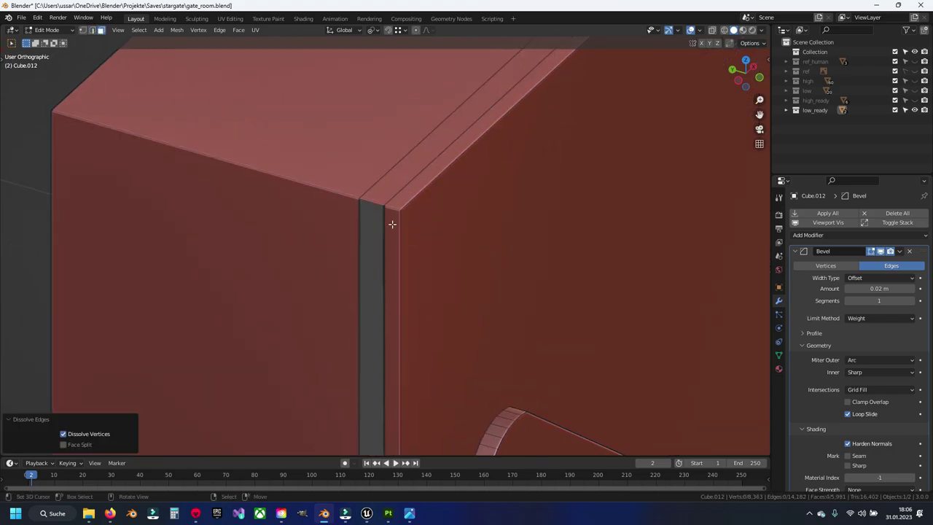
- Switch to vertex select and pick a vertex at the box's bottom corner
{"action": "key", "text": "1"}
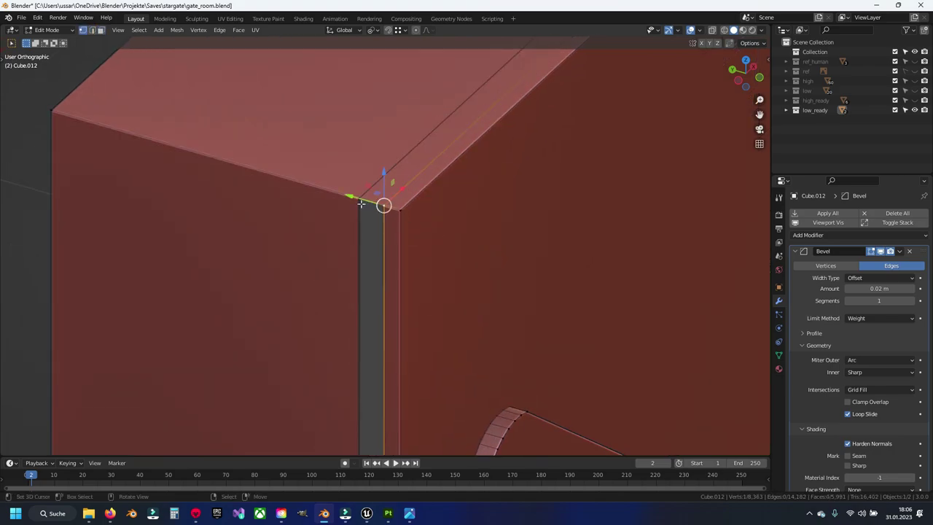
{"action": "middle_click_drag", "start_coordinate": [360, 204], "coordinate": [518, 302]}
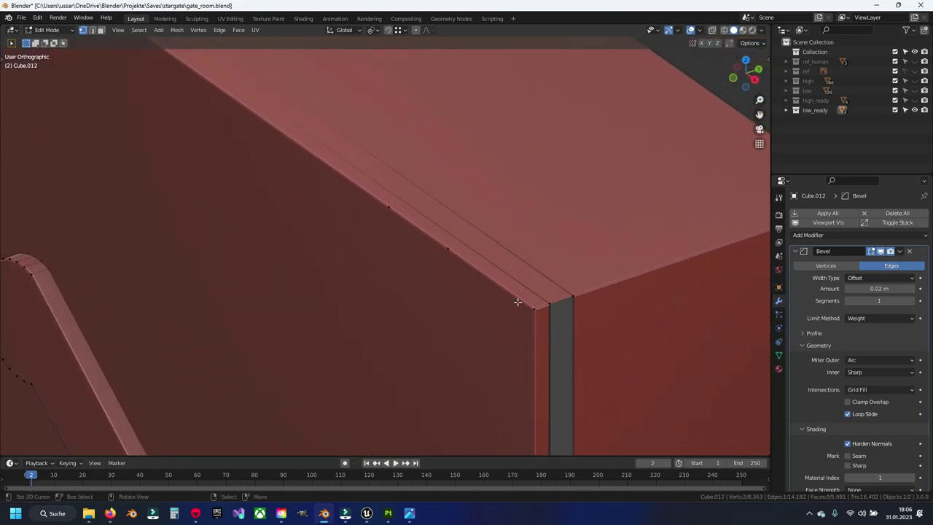
{"action": "scroll", "coordinate": [558, 350], "scroll_direction": "down", "scroll_amount": 5}
{"action": "mouse_move", "coordinate": [559, 350]}
{"action": "middle_mouse_down", "text": "alt"}
{"action": "mouse_move", "coordinate": [457, 282]}
{"action": "mouse_move", "coordinate": [437, 287]}
{"action": "middle_mouse_up", "text": "alt"}
{"action": "scroll", "coordinate": [365, 167], "scroll_direction": "up", "scroll_amount": 4}
{"action": "scroll", "coordinate": [365, 189], "scroll_direction": "up", "scroll_amount": 2}
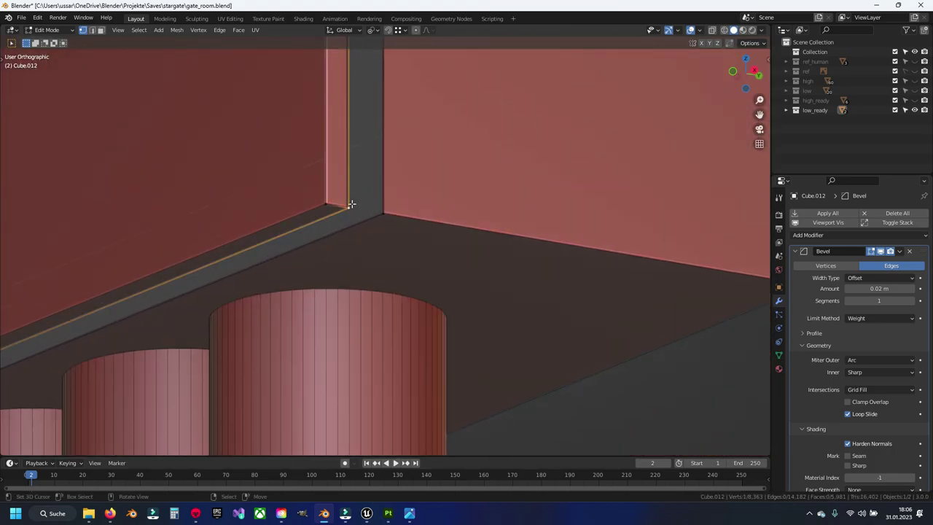
{"action": "left_click", "coordinate": [384, 213]}
{"action": "middle_click_drag", "start_coordinate": [383, 213], "coordinate": [386, 218]}
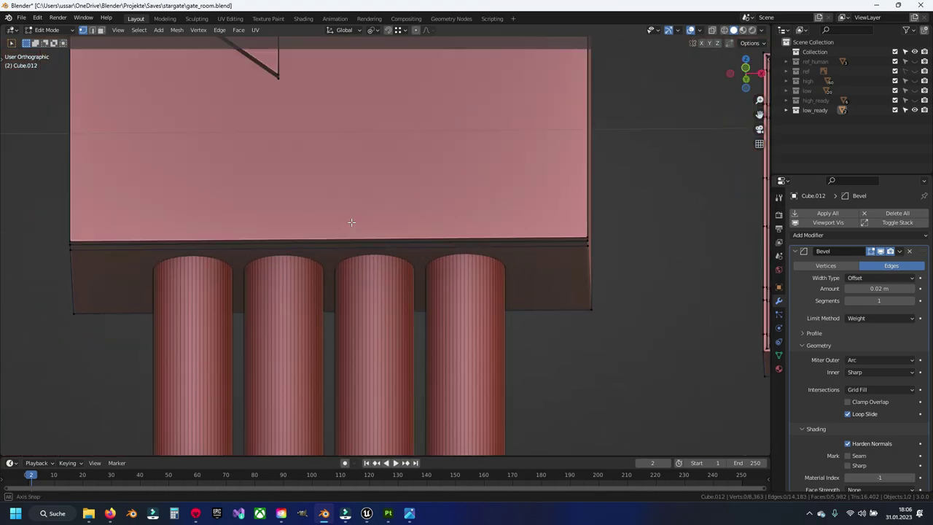
{"action": "scroll", "coordinate": [402, 158], "scroll_direction": "up", "scroll_amount": 3}
- Select the bevel edge loop along the box's top edge and dissolve it
{"action": "left_click", "coordinate": [427, 114]}
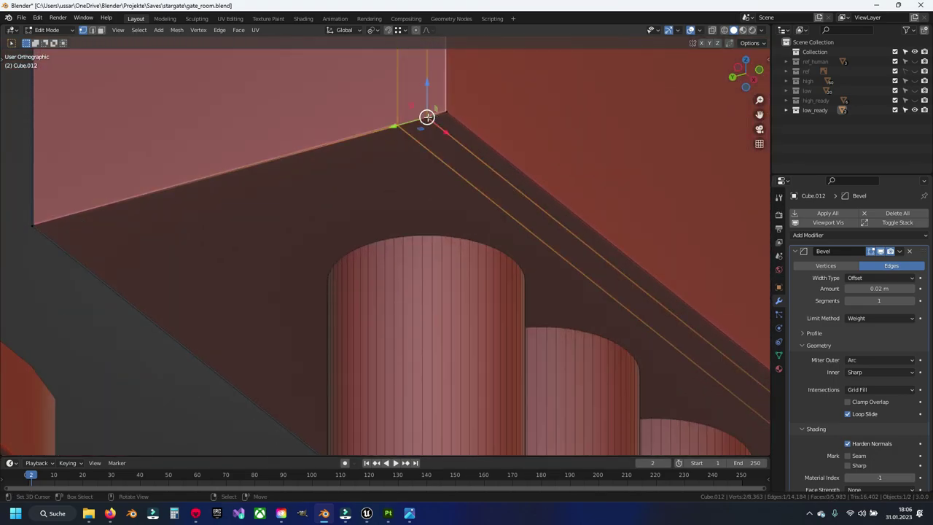
{"action": "mouse_move", "coordinate": [427, 114]}
{"action": "middle_mouse_down"}
{"action": "mouse_move", "coordinate": [423, 156]}
{"action": "mouse_move", "coordinate": [379, 220]}
{"action": "mouse_move", "coordinate": [394, 241]}
{"action": "middle_mouse_up"}
{"action": "scroll", "coordinate": [396, 236], "scroll_direction": "up", "scroll_amount": 2}
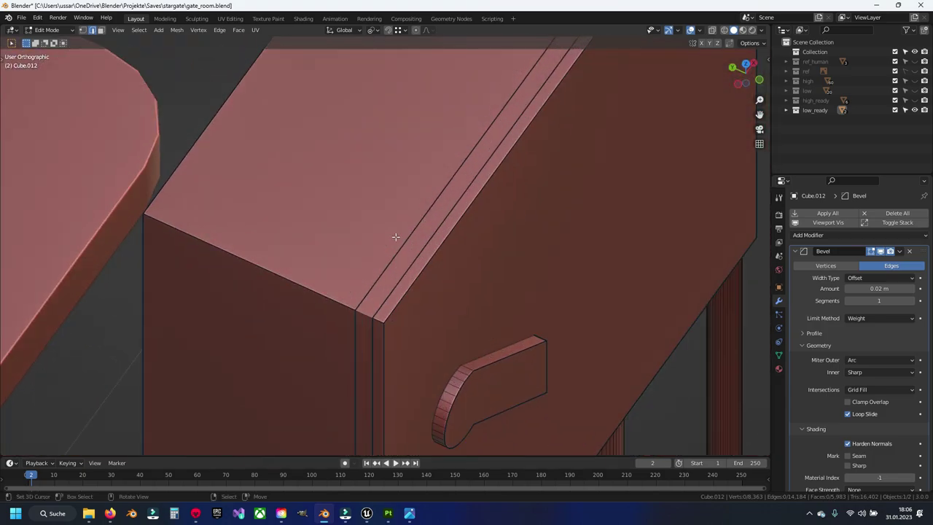
{"action": "left_click", "coordinate": [436, 232], "text": "alt"}
{"action": "key", "text": "x"}
{"action": "left_click", "coordinate": [411, 260]}
- Remove another bevel edge using Dissolve Vertices instead of Dissolve Edges
{"action": "mouse_move", "coordinate": [456, 214]}
{"action": "middle_mouse_down"}
{"action": "mouse_move", "coordinate": [411, 169]}
{"action": "mouse_move", "coordinate": [402, 262]}
{"action": "middle_mouse_up"}
{"action": "scroll", "coordinate": [505, 236], "scroll_direction": "up", "scroll_amount": 2}
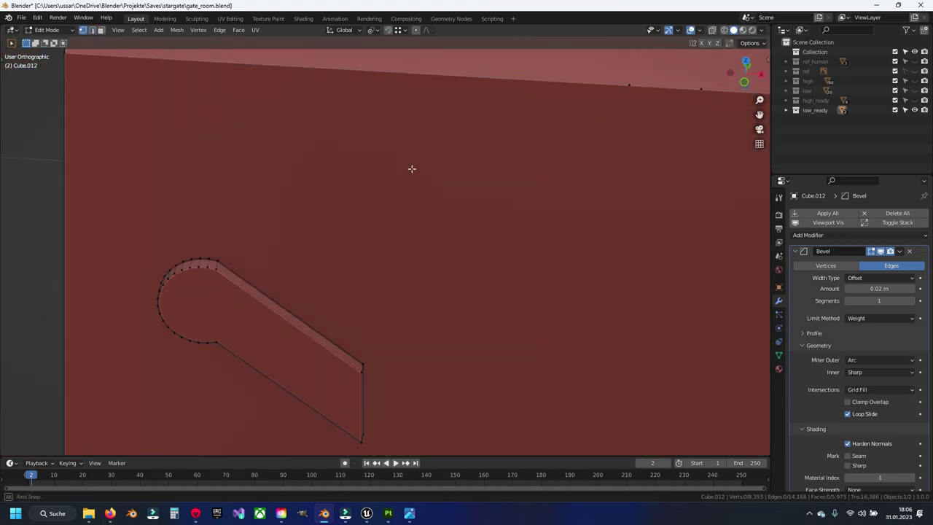
{"action": "left_click", "coordinate": [510, 237], "text": "alt"}
{"action": "key", "text": "x"}
{"action": "left_click", "coordinate": [519, 234]}
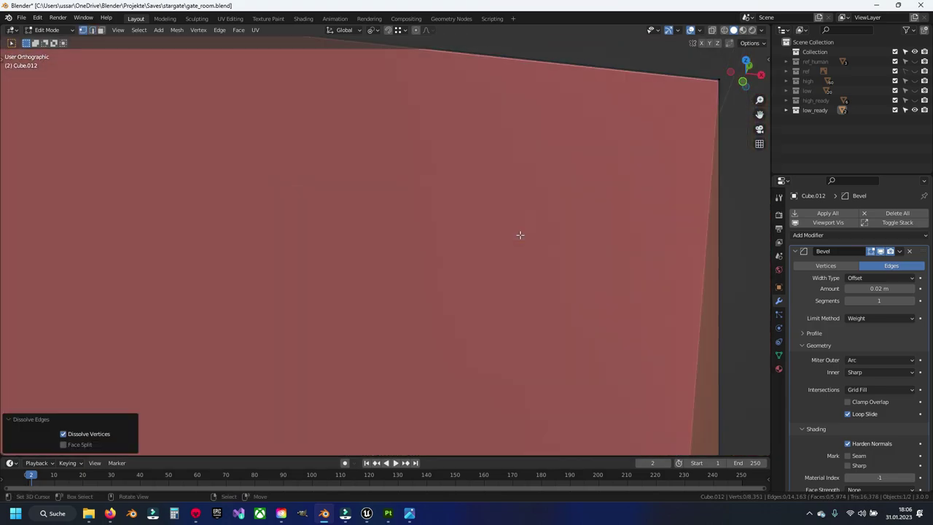
{"action": "key", "text": "ctrl+z"}
{"action": "key", "text": "x"}
{"action": "left_click", "coordinate": [526, 221]}
- Save gate_room.blend
{"action": "scroll", "coordinate": [518, 306], "scroll_direction": "down", "scroll_amount": 4}
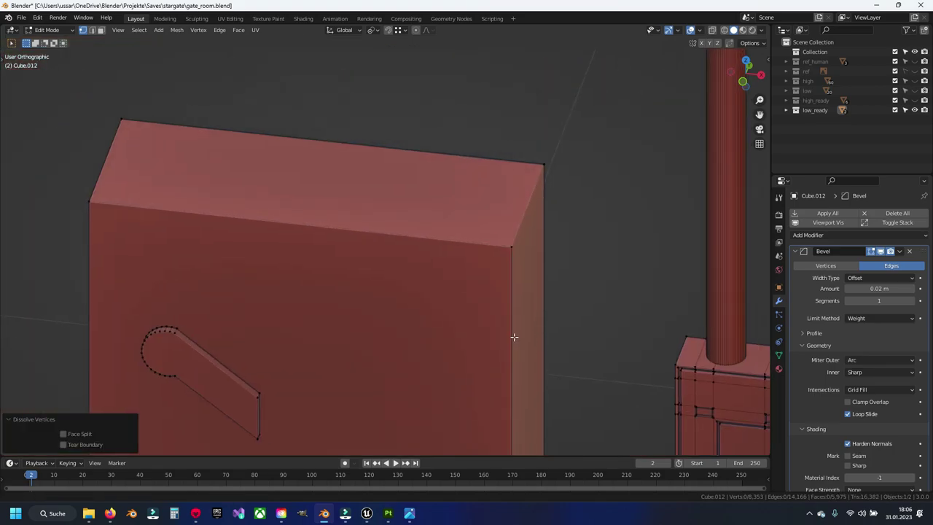
{"action": "scroll", "coordinate": [466, 291], "scroll_direction": "down", "scroll_amount": 3}
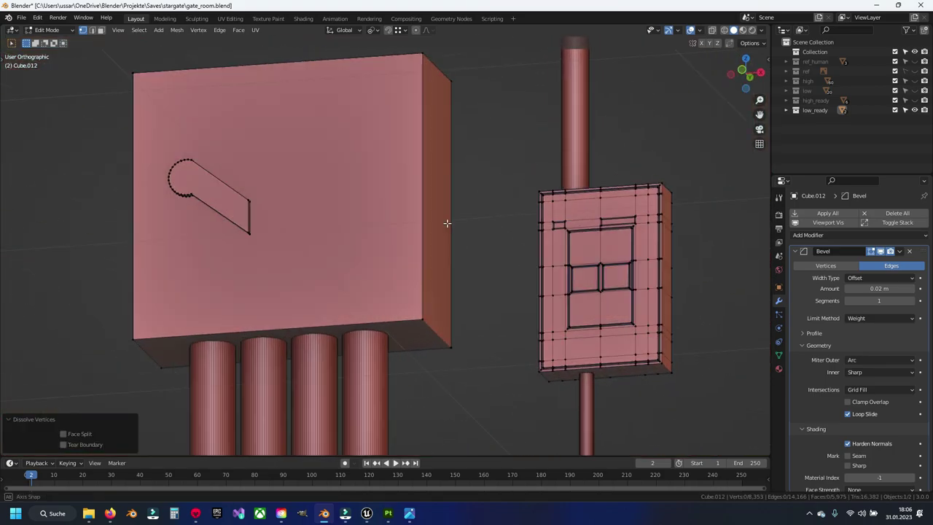
{"action": "mouse_move", "coordinate": [447, 223]}
{"action": "middle_mouse_down"}
{"action": "mouse_move", "coordinate": [489, 260]}
{"action": "mouse_move", "coordinate": [302, 277]}
{"action": "mouse_move", "coordinate": [351, 228]}
{"action": "mouse_move", "coordinate": [444, 181]}
{"action": "middle_mouse_up"}
{"action": "scroll", "coordinate": [445, 274], "scroll_direction": "up", "scroll_amount": 3}
{"action": "scroll", "coordinate": [350, 228], "scroll_direction": "down", "scroll_amount": 3}
{"action": "key", "text": "ctrl+s"}
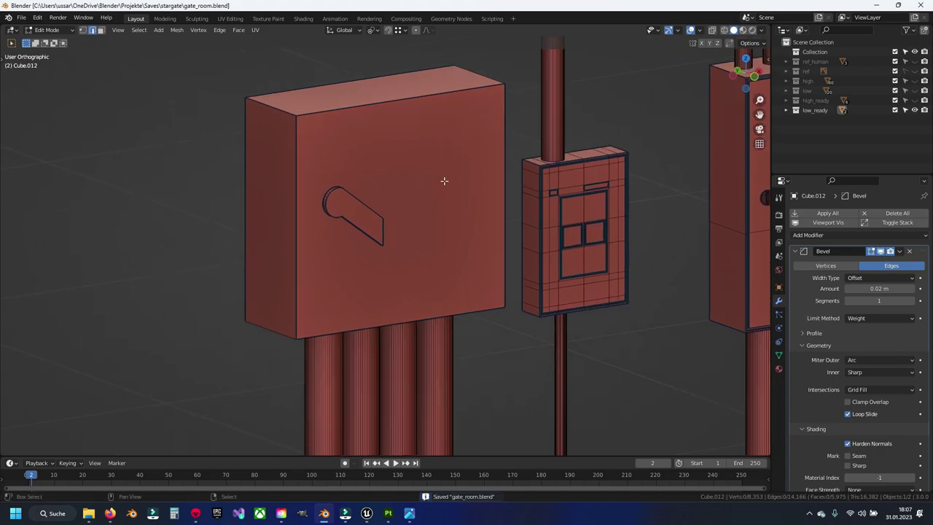
- Select the whole connected door handle mesh
{"action": "left_click", "coordinate": [275, 139]}
{"action": "left_click", "coordinate": [354, 219]}
{"action": "key", "text": "ctrl+l"}
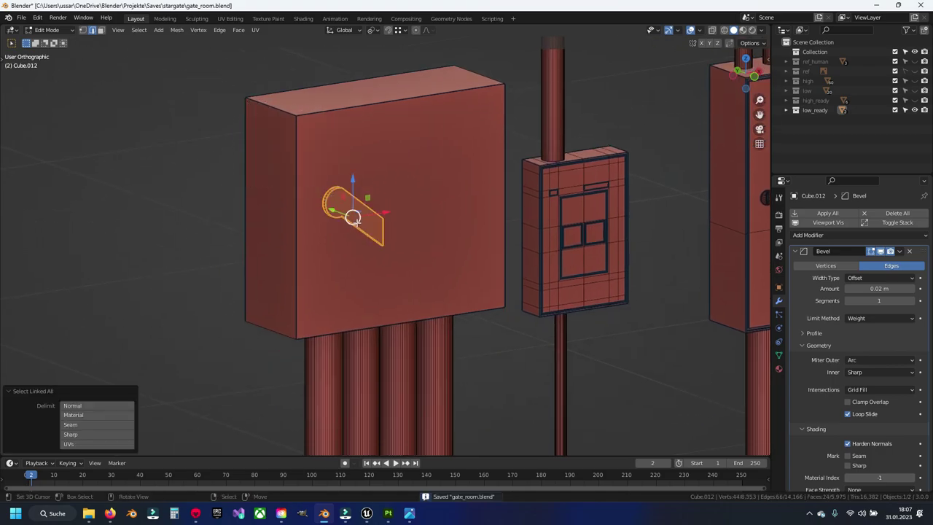
- Hide the door handle and the wall box to isolate the pillars
{"action": "key", "text": "h"}
{"action": "left_click", "coordinate": [395, 94]}
{"action": "key", "text": "ctrl+l"}
{"action": "key", "text": "h"}
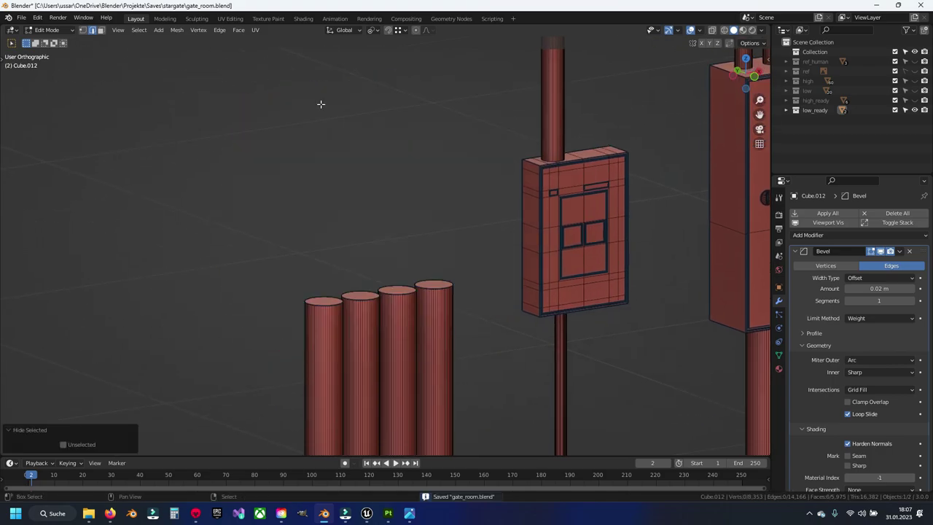
- Frame the pillar tops in top view and save gate_room.blend
{"action": "mouse_move", "coordinate": [321, 104]}
{"action": "middle_mouse_down"}
{"action": "mouse_move", "coordinate": [347, 244]}
{"action": "mouse_move", "coordinate": [411, 306]}
{"action": "middle_mouse_up"}
{"action": "mouse_move", "coordinate": [354, 246]}
{"action": "middle_mouse_down"}
{"action": "mouse_move", "coordinate": [384, 246]}
{"action": "mouse_move", "coordinate": [384, 328]}
{"action": "mouse_move", "coordinate": [372, 356]}
{"action": "middle_mouse_up"}
{"action": "key", "text": "KP_7"}
{"action": "scroll", "coordinate": [350, 245], "scroll_direction": "up", "scroll_amount": 4}
{"action": "scroll", "coordinate": [371, 245], "scroll_direction": "up", "scroll_amount": 3}
{"action": "scroll", "coordinate": [371, 295], "scroll_direction": "up", "scroll_amount": 3}
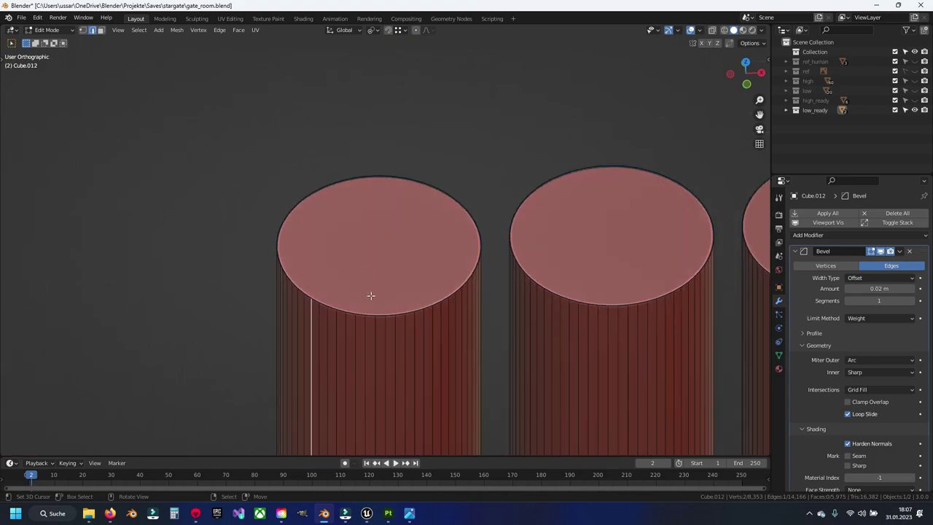
{"action": "middle_click_drag", "start_coordinate": [312, 295], "coordinate": [365, 273], "text": "shift"}
{"action": "key", "text": "ctrl+s"}
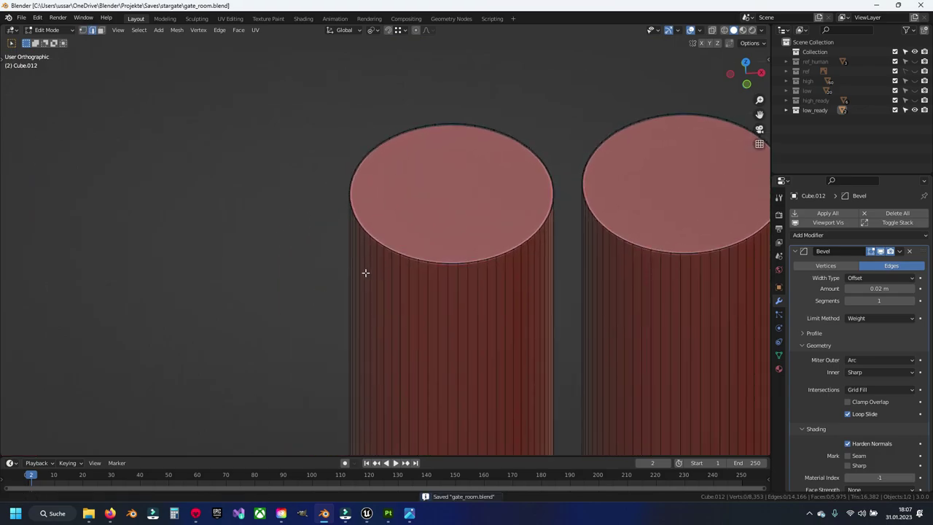
{"action": "scroll", "coordinate": [366, 272], "scroll_direction": "up", "scroll_amount": 2}
- Select alternating vertical side edges around the pillar from the top view
{"action": "left_click", "coordinate": [281, 261]}
{"action": "left_click", "coordinate": [309, 268], "text": "shift"}
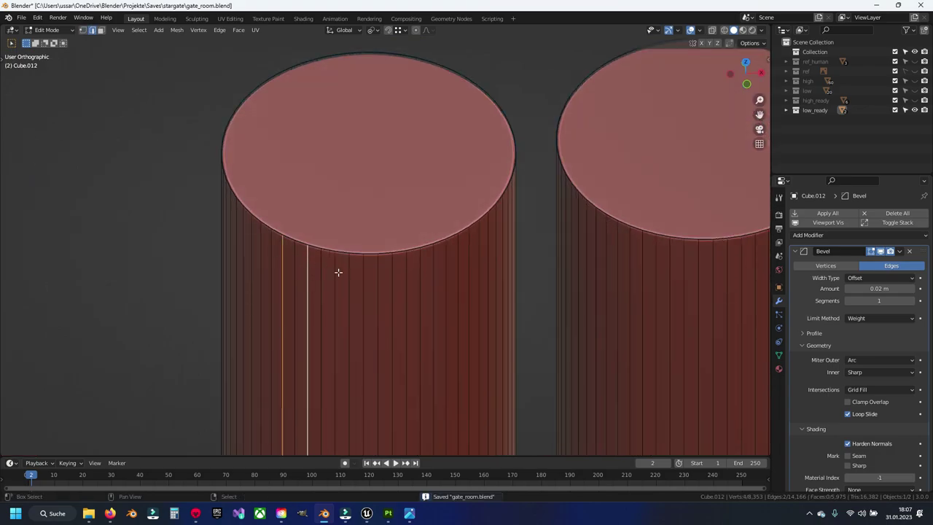
{"action": "left_click", "coordinate": [392, 275], "text": "shift"}
{"action": "left_click", "coordinate": [421, 270], "text": "shift"}
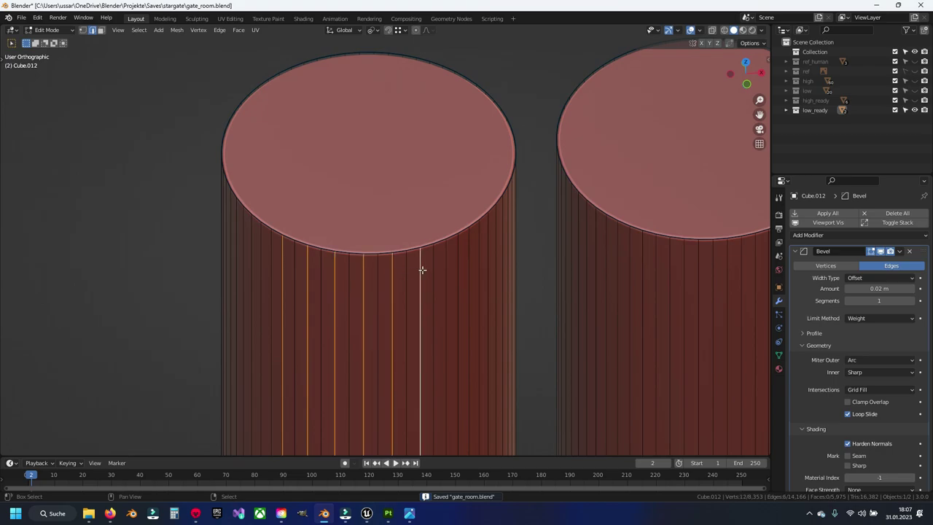
{"action": "left_click", "coordinate": [471, 252], "text": "shift"}
{"action": "left_click", "coordinate": [486, 237], "text": "shift"}
{"action": "left_click", "coordinate": [260, 261], "text": "shift"}
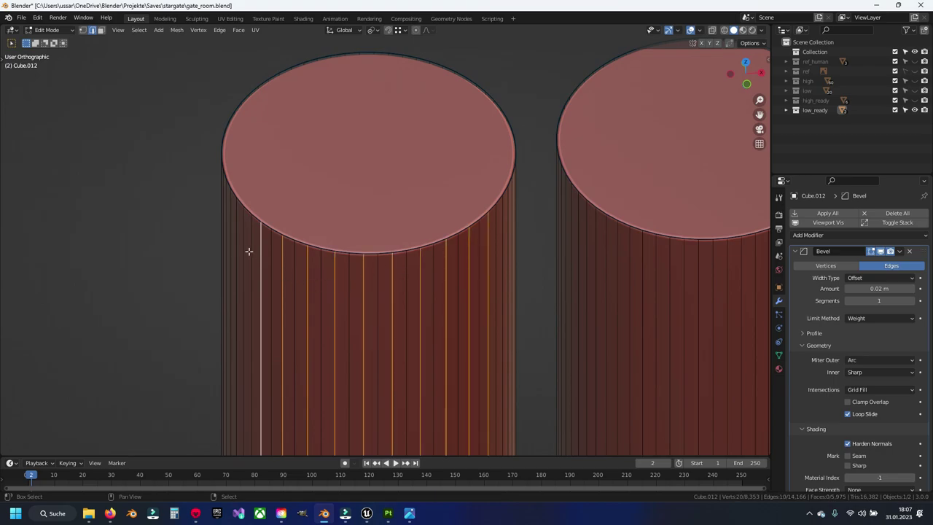
{"action": "left_click", "coordinate": [249, 252], "text": "shift"}
- Add the remaining alternate vertical side edges to the selection from a tilted view
{"action": "mouse_move", "coordinate": [231, 252]}
{"action": "middle_mouse_down"}
{"action": "mouse_move", "coordinate": [331, 327]}
{"action": "mouse_move", "coordinate": [375, 287]}
{"action": "mouse_move", "coordinate": [442, 267]}
{"action": "middle_mouse_up"}
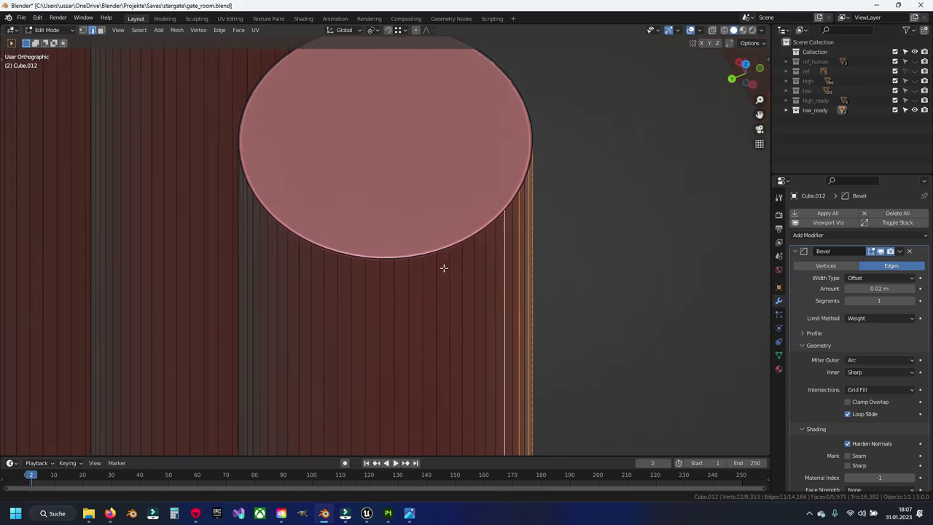
{"action": "left_click", "coordinate": [486, 254], "text": "shift"}
{"action": "left_click", "coordinate": [462, 267], "text": "shift"}
{"action": "left_click", "coordinate": [439, 274], "text": "shift"}
{"action": "left_click", "coordinate": [399, 285], "text": "shift"}
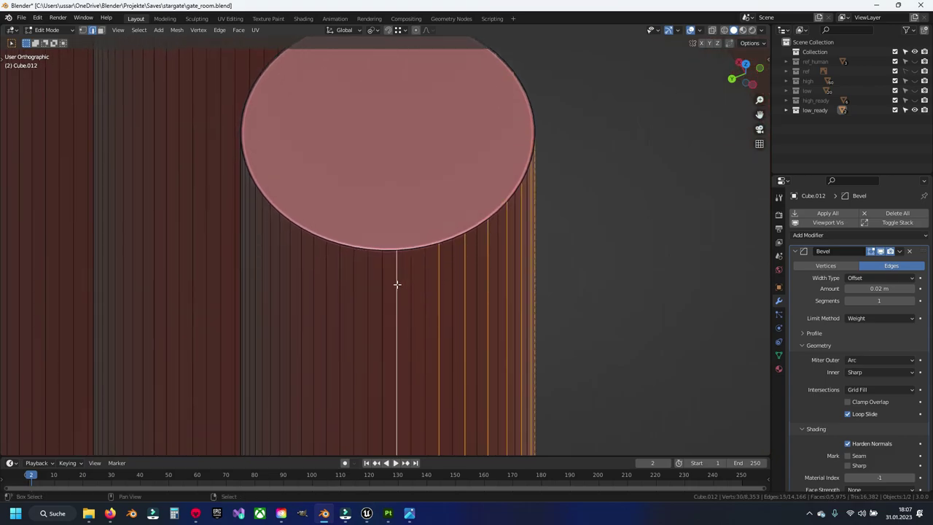
{"action": "left_click", "coordinate": [399, 284], "text": "shift"}
{"action": "left_click", "coordinate": [412, 282], "text": "shift"}
{"action": "left_click", "coordinate": [381, 287], "text": "shift"}
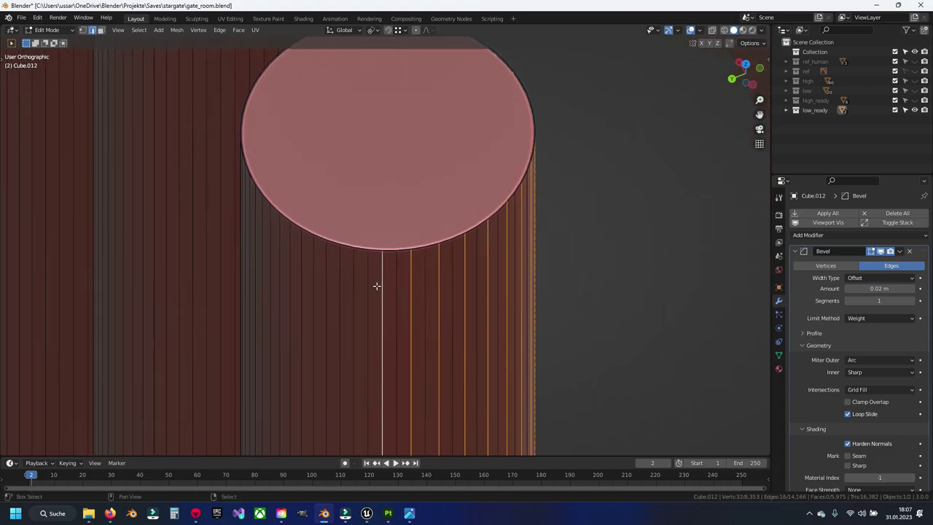
{"action": "left_click", "coordinate": [302, 271], "text": "shift"}
{"action": "left_click", "coordinate": [283, 261], "text": "shift"}
{"action": "left_click", "coordinate": [263, 242], "text": "shift"}
{"action": "mouse_move", "coordinate": [264, 241]}
{"action": "middle_mouse_down"}
{"action": "mouse_move", "coordinate": [306, 243]}
{"action": "mouse_move", "coordinate": [394, 351]}
{"action": "mouse_move", "coordinate": [373, 316]}
{"action": "middle_mouse_up"}
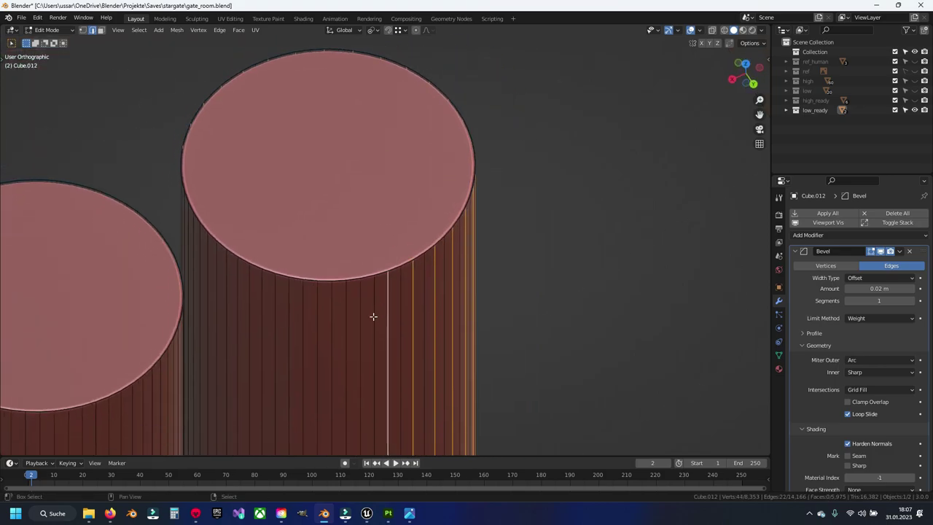
{"action": "left_click", "coordinate": [276, 307], "text": "shift"}
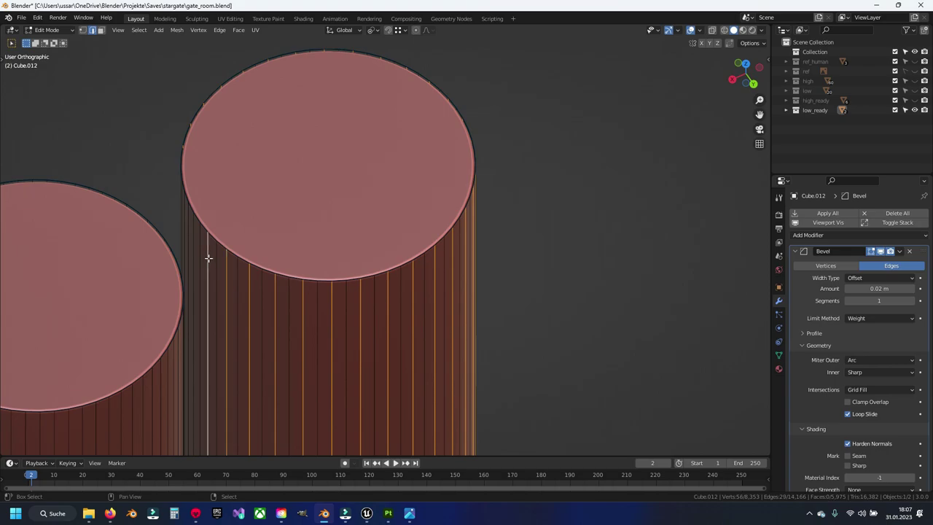
{"action": "middle_click_drag", "start_coordinate": [208, 258], "coordinate": [400, 309]}
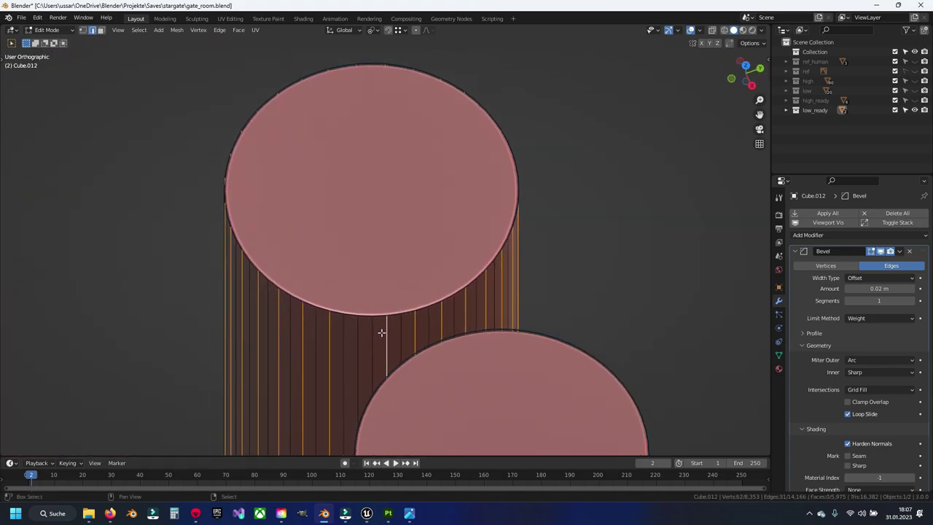
- Dissolve the selected vertical edges, undoing an accidental vertex dissolve
{"action": "key", "text": "x"}
{"action": "left_click", "coordinate": [358, 332]}
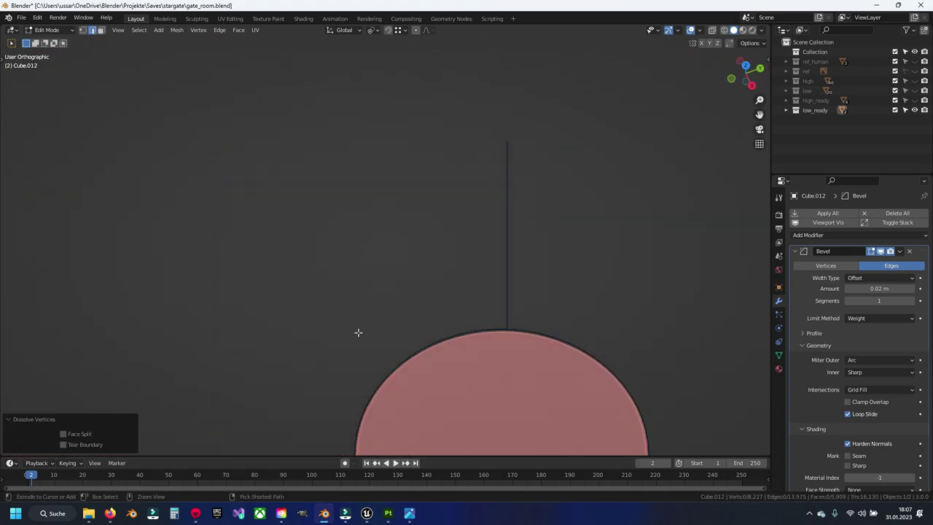
{"action": "key", "text": "ctrl+z"}
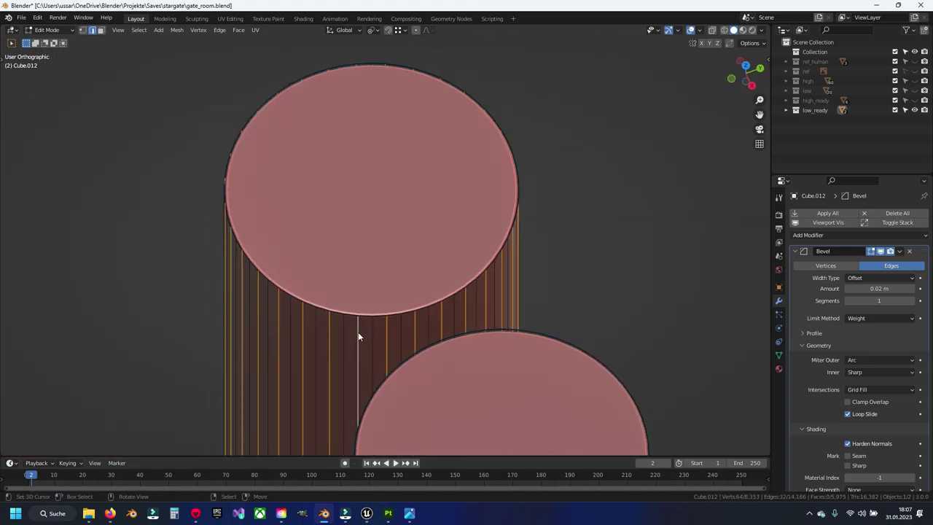
{"action": "key", "text": "x"}
{"action": "left_click", "coordinate": [358, 333]}
{"action": "scroll", "coordinate": [360, 293], "scroll_direction": "down", "scroll_amount": 3}
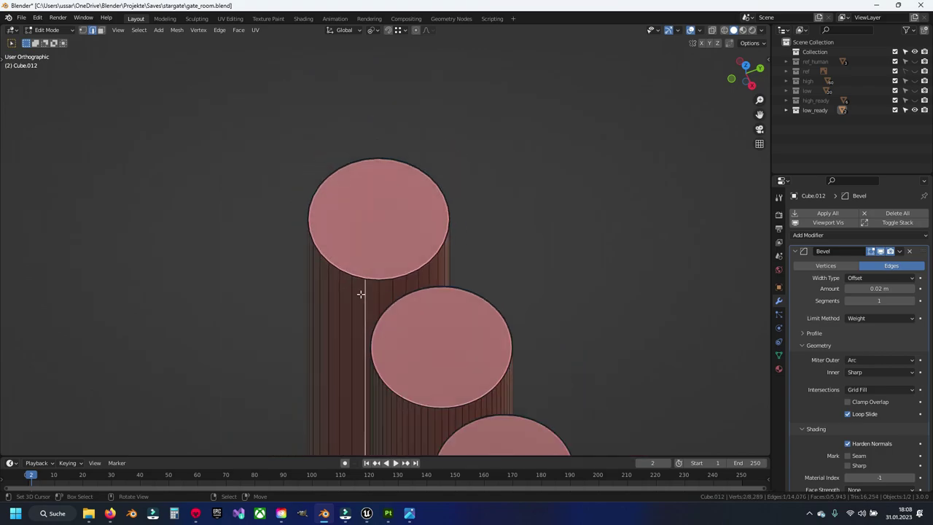
- In top view, copy the left pillar circle along X over the middle one, then delete the middle circle
{"action": "key", "text": "1"}
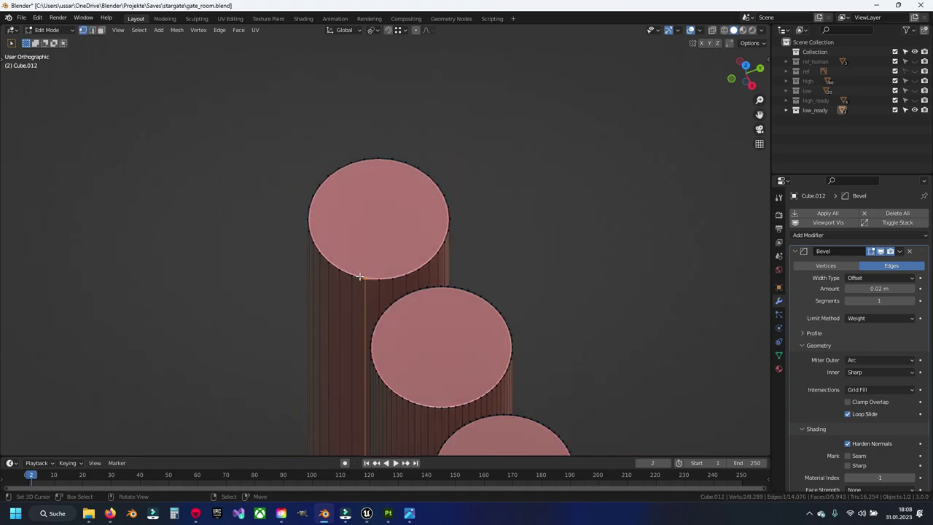
{"action": "key", "text": "ctrl+s"}
{"action": "key", "text": "KP_7"}
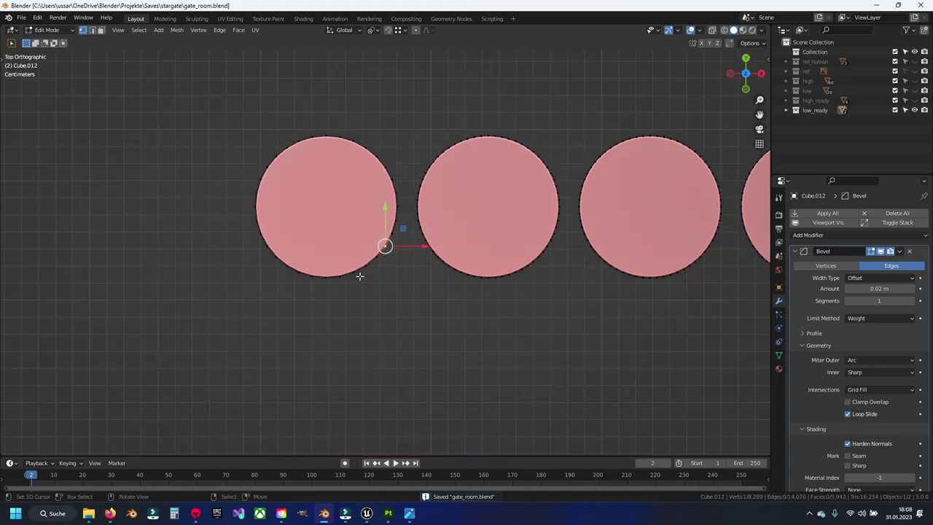
{"action": "key", "text": "l"}
{"action": "key", "text": "shift+d"}
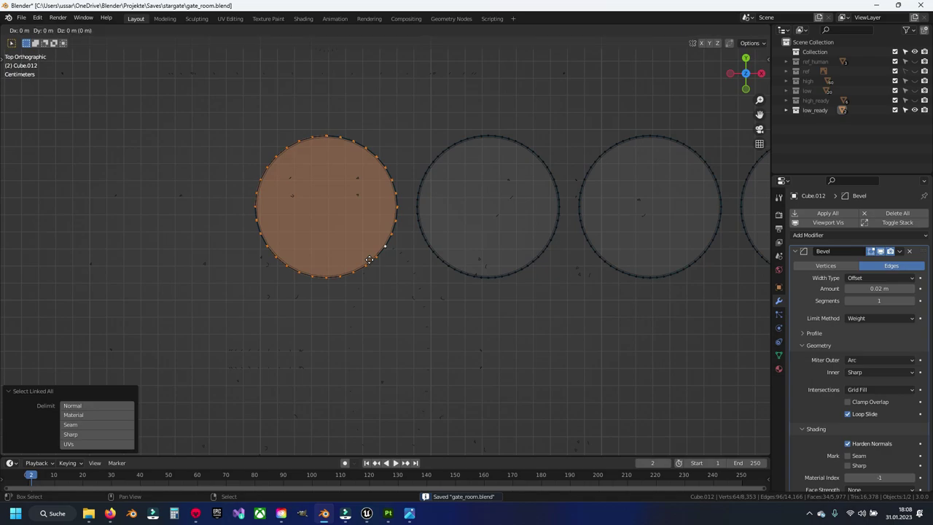
{"action": "right_click", "coordinate": [404, 246]}
{"action": "key", "text": "y"}
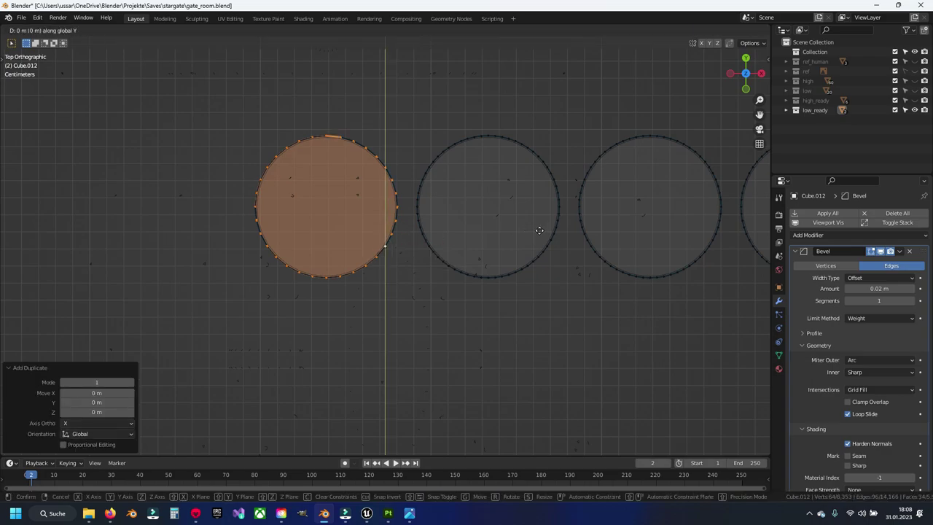
{"action": "key", "text": "x"}
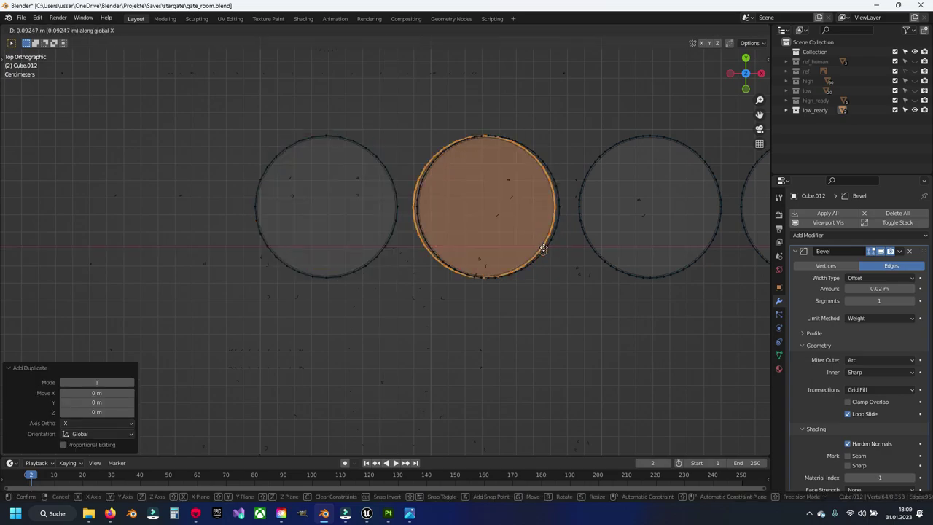
{"action": "left_click", "coordinate": [547, 246]}
{"action": "left_click", "coordinate": [547, 246]}
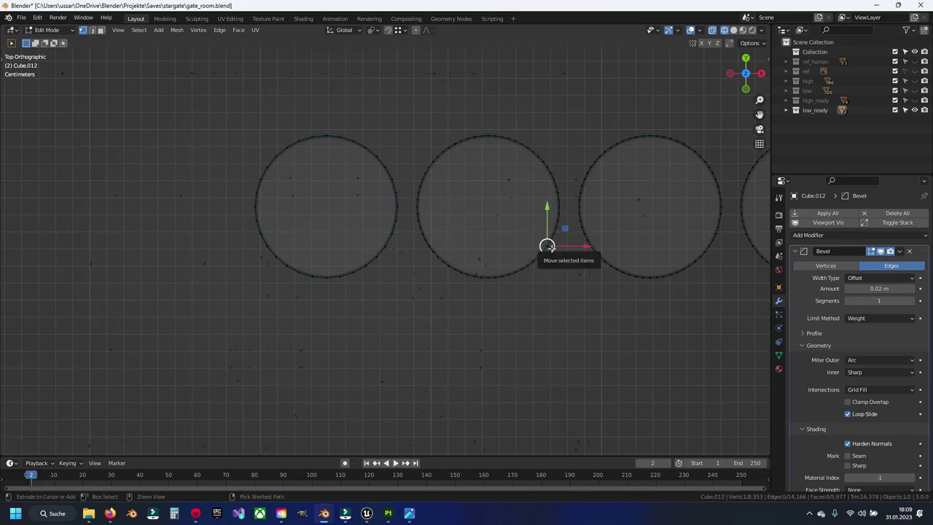
{"action": "key", "text": "ctrl+l"}
{"action": "key", "text": "x"}
{"action": "key", "text": "Up"}
{"action": "key", "text": "Up"}
{"action": "key", "text": "Up"}
{"action": "key", "text": "Up"}
{"action": "key", "text": "Return"}
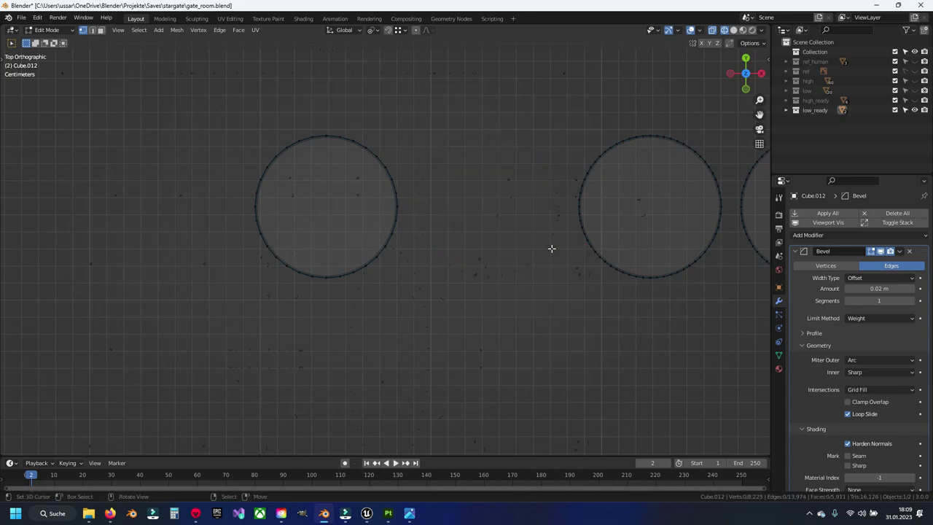
- Reveal the hidden box and handle geometry with Alt+H, then hide it again
{"action": "key", "text": "alt+h"}
{"action": "key", "text": "h"}
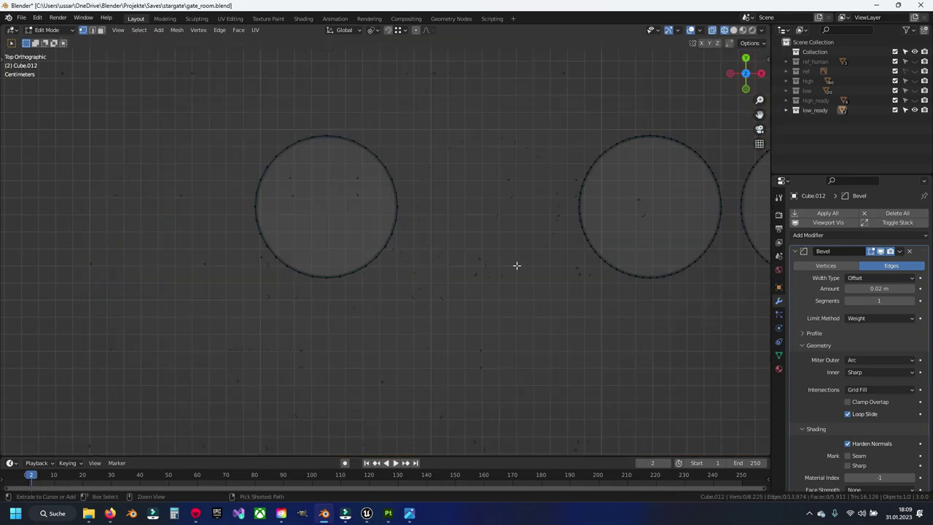
{"action": "scroll", "coordinate": [518, 264], "scroll_direction": "down", "scroll_amount": 5}
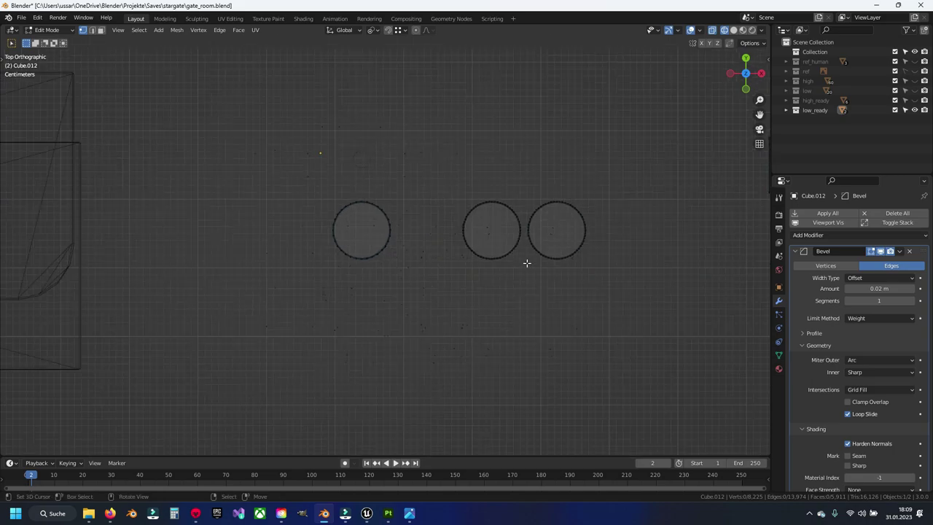
{"action": "scroll", "coordinate": [525, 263], "scroll_direction": "up", "scroll_amount": 1}
{"action": "scroll", "coordinate": [525, 263], "scroll_direction": "up", "scroll_amount": 2}
{"action": "key", "text": "alt+h"}
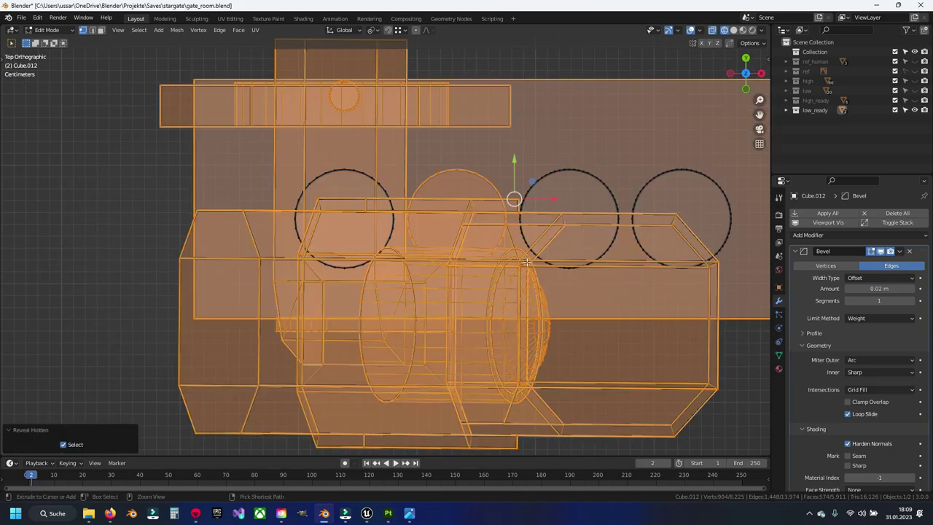
{"action": "key", "text": "h"}
- Copy the left circle along X again and delete the middle circle
{"action": "key", "text": "l"}
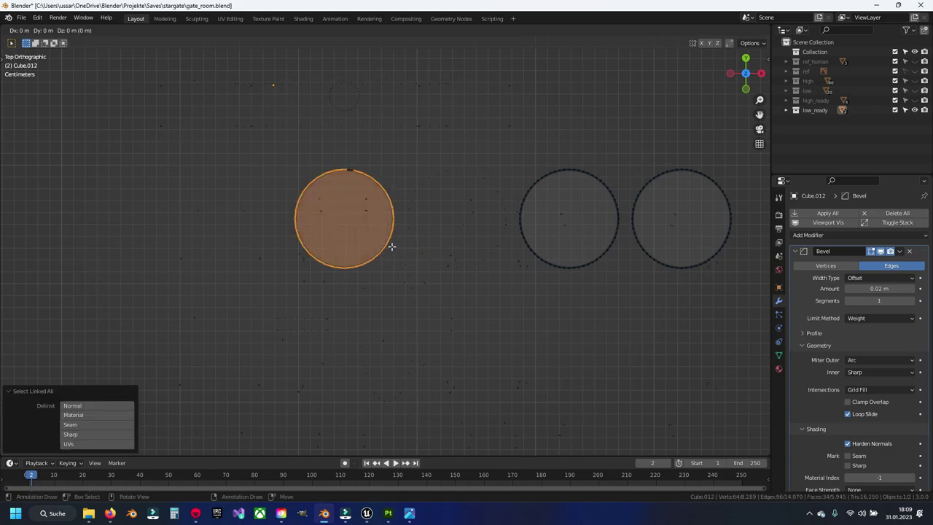
{"action": "key", "text": "shift+d"}
{"action": "key", "text": "x"}
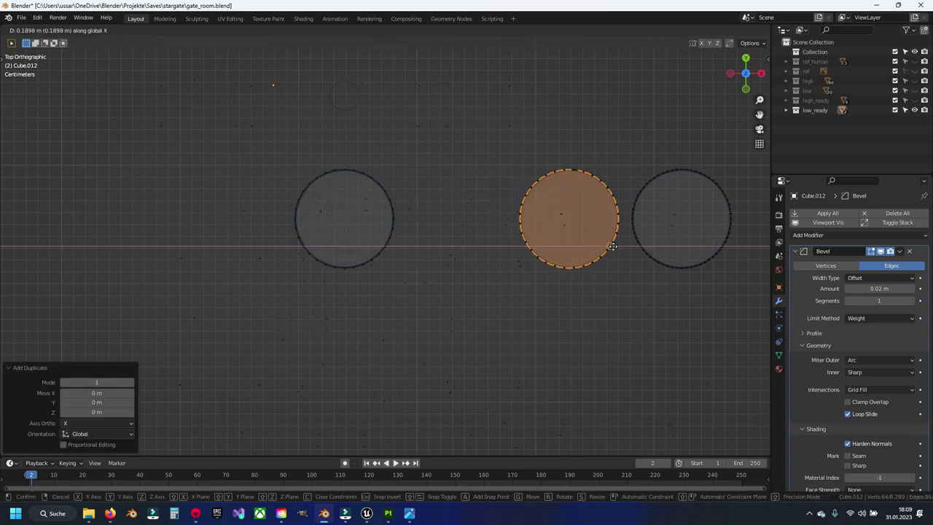
{"action": "left_click", "coordinate": [613, 246]}
{"action": "middle_click_drag", "start_coordinate": [610, 246], "coordinate": [460, 248], "text": "shift"}
{"action": "left_click", "coordinate": [452, 251]}
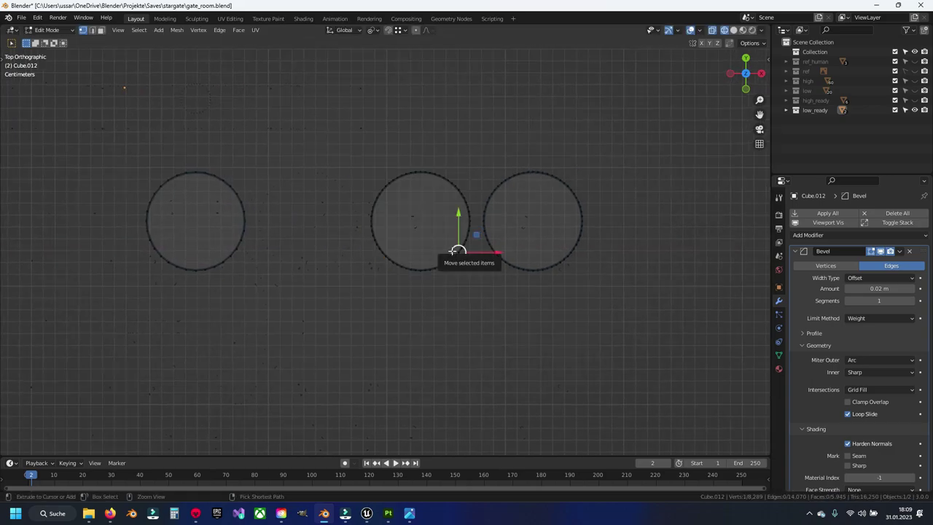
{"action": "key", "text": "l"}
{"action": "key", "text": "x"}
{"action": "left_click", "coordinate": [452, 251]}
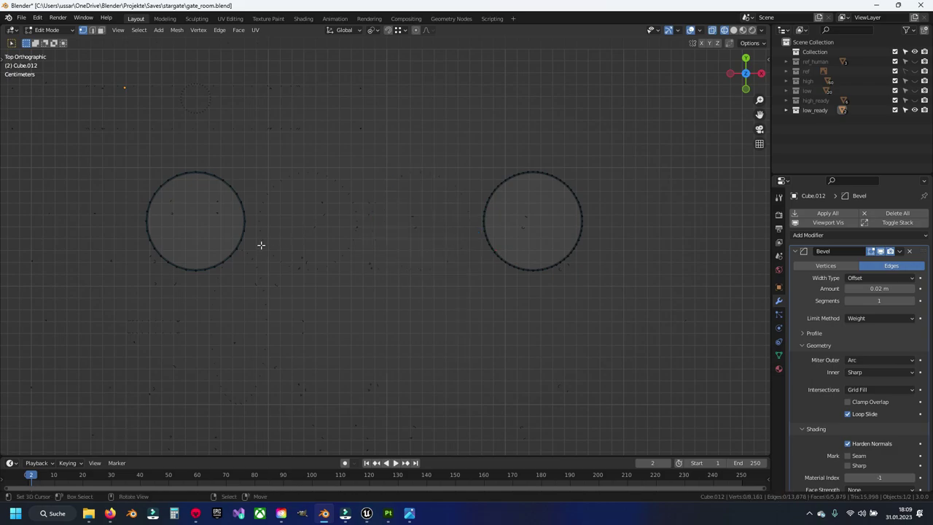
- Move a copy of the left circle along X onto the right circle, then delete the right circle
{"action": "key", "text": "ctrl+l"}
{"action": "key", "text": "shift+d"}
{"action": "key", "text": "Escape"}
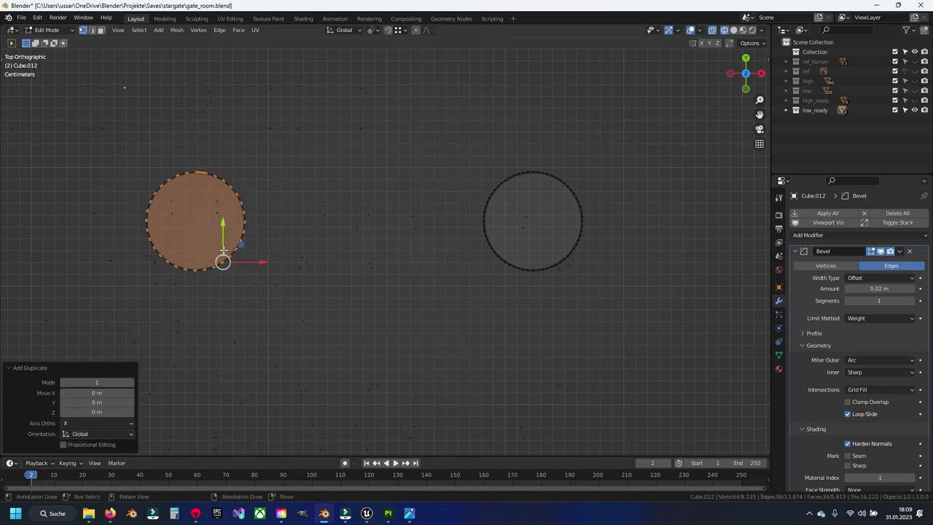
{"action": "key", "text": "g"}
{"action": "key", "text": "x"}
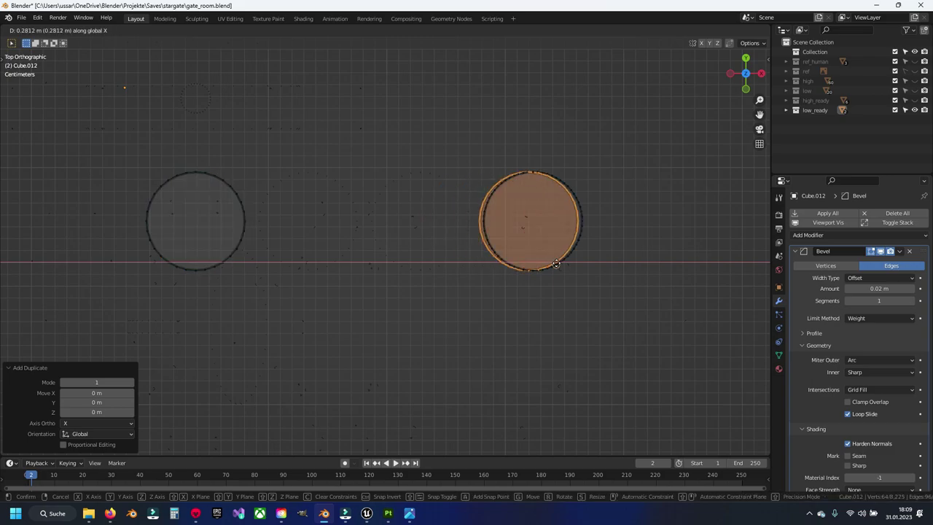
{"action": "left_click", "coordinate": [559, 262]}
{"action": "key", "text": "alt+a"}
{"action": "left_click", "coordinate": [560, 262]}
{"action": "key", "text": "ctrl+l"}
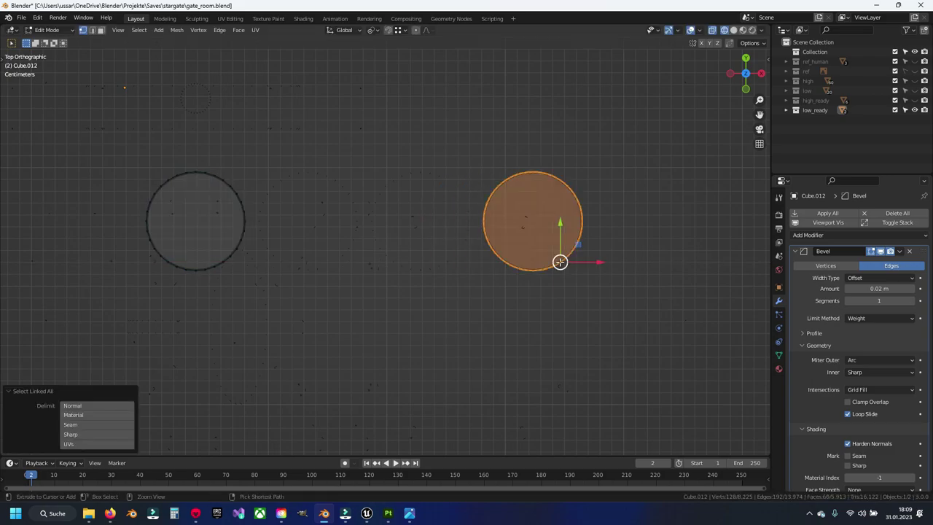
{"action": "key", "text": "x"}
{"action": "left_click", "coordinate": [560, 263]}
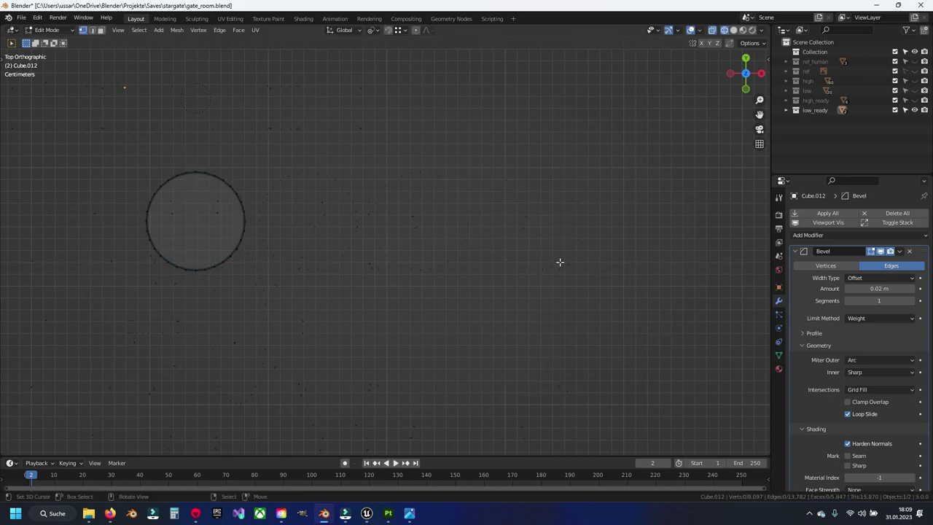
- Delete the left circle so the top view is empty, and save gate_room.blend
{"action": "left_click", "coordinate": [207, 269]}
{"action": "key", "text": "ctrl+l"}
{"action": "key", "text": "x"}
{"action": "left_click", "coordinate": [207, 269]}
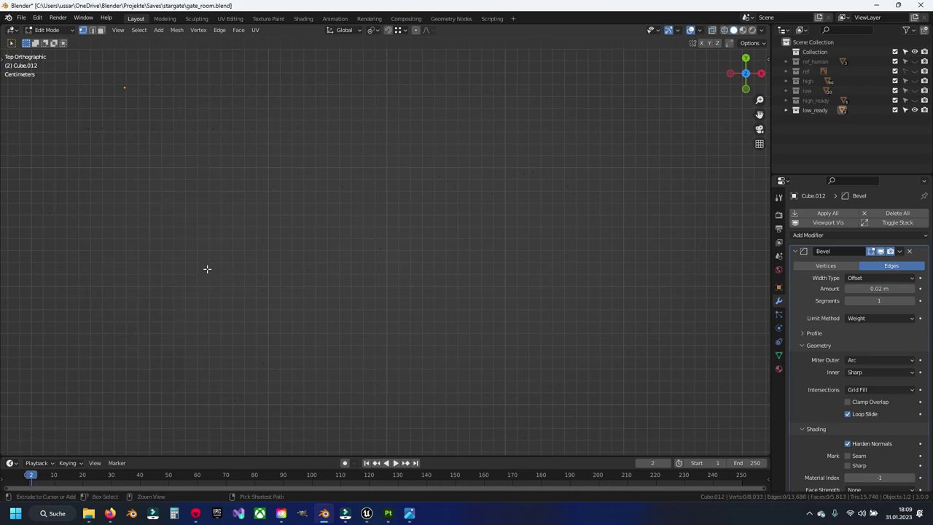
{"action": "key", "text": "ctrl+s"}
{"action": "mouse_move", "coordinate": [207, 269]}
{"action": "middle_mouse_down"}
{"action": "mouse_move", "coordinate": [252, 250]}
{"action": "mouse_move", "coordinate": [428, 229]}
{"action": "mouse_move", "coordinate": [302, 256]}
{"action": "mouse_move", "coordinate": [320, 193]}
{"action": "middle_mouse_up"}
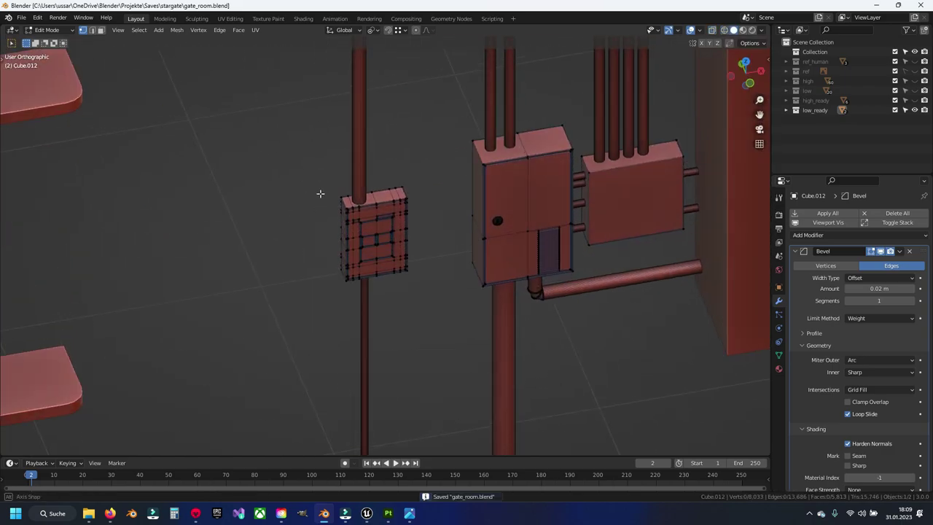
- Select the whole lower box and hide it
{"action": "scroll", "coordinate": [365, 152], "scroll_direction": "down", "scroll_amount": 4}
{"action": "scroll", "coordinate": [381, 181], "scroll_direction": "up", "scroll_amount": 5}
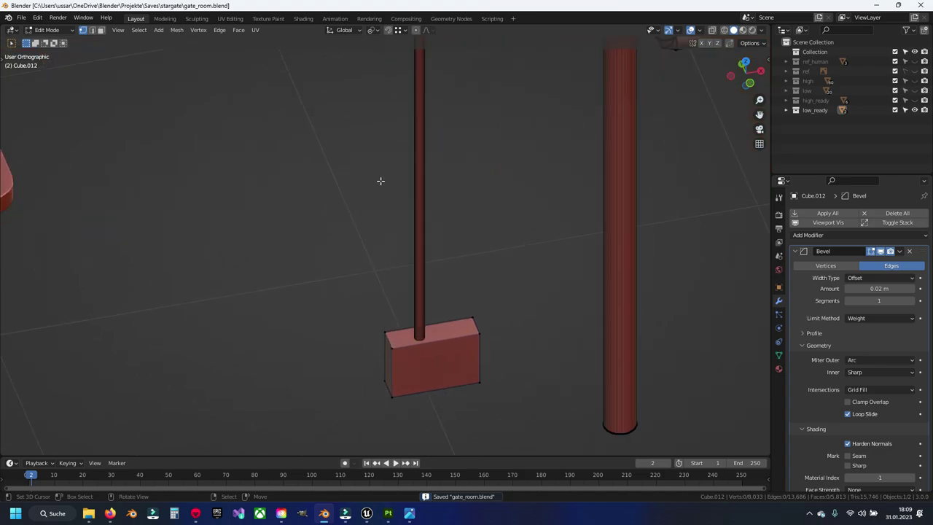
{"action": "key", "text": "l"}
{"action": "key", "text": "h"}
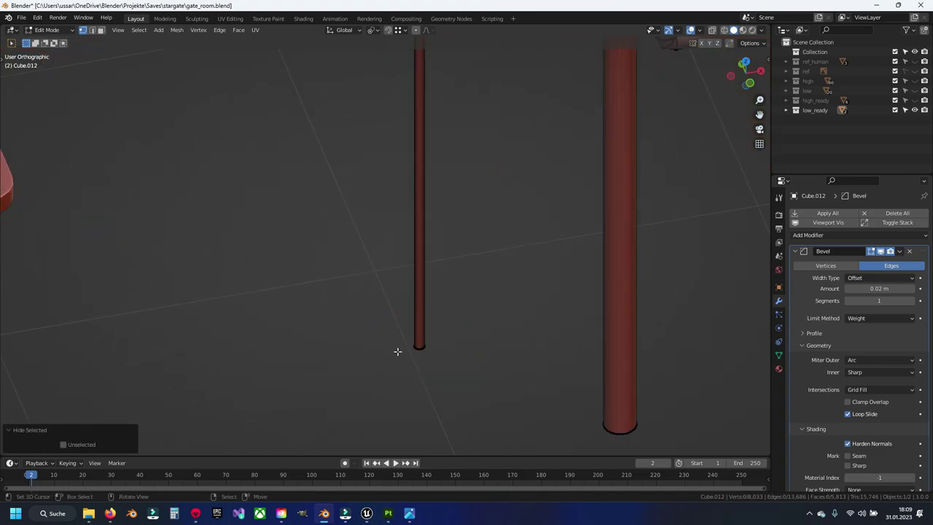
- Select the box beside the pipes and hide it
{"action": "scroll", "coordinate": [397, 350], "scroll_direction": "down", "scroll_amount": 3}
{"action": "middle_click_drag", "start_coordinate": [489, 285], "coordinate": [395, 340], "text": "shift"}
{"action": "scroll", "coordinate": [394, 340], "scroll_direction": "up", "scroll_amount": 3}
{"action": "key", "text": "l"}
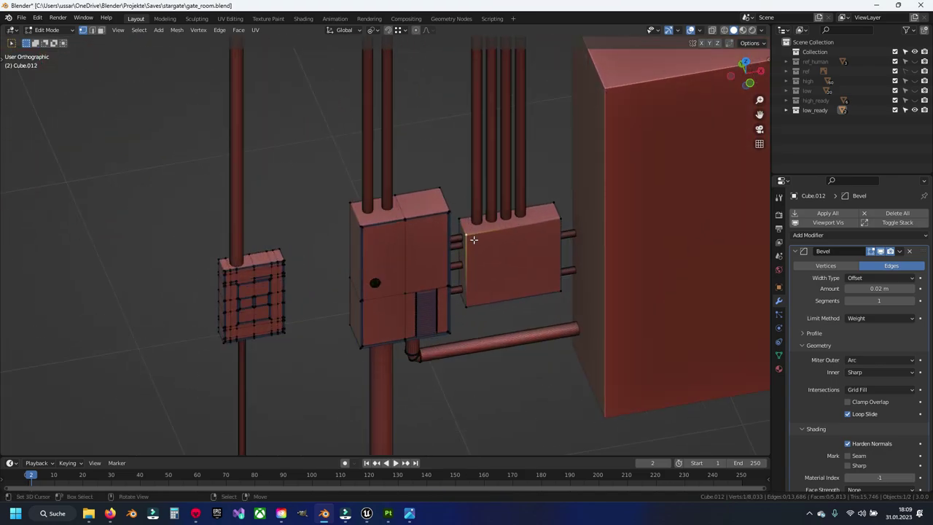
{"action": "scroll", "coordinate": [473, 241], "scroll_direction": "down", "scroll_amount": 3}
{"action": "mouse_move", "coordinate": [537, 188]}
{"action": "middle_mouse_down", "text": "shift"}
{"action": "mouse_move", "coordinate": [511, 198]}
{"action": "mouse_move", "coordinate": [413, 282]}
{"action": "middle_mouse_up", "text": "shift"}
{"action": "scroll", "coordinate": [511, 198], "scroll_direction": "up", "scroll_amount": 5}
{"action": "scroll", "coordinate": [464, 182], "scroll_direction": "up", "scroll_amount": 2}
{"action": "scroll", "coordinate": [462, 266], "scroll_direction": "down", "scroll_amount": 6}
{"action": "middle_click_drag", "start_coordinate": [355, 94], "coordinate": [292, 219], "text": "shift"}
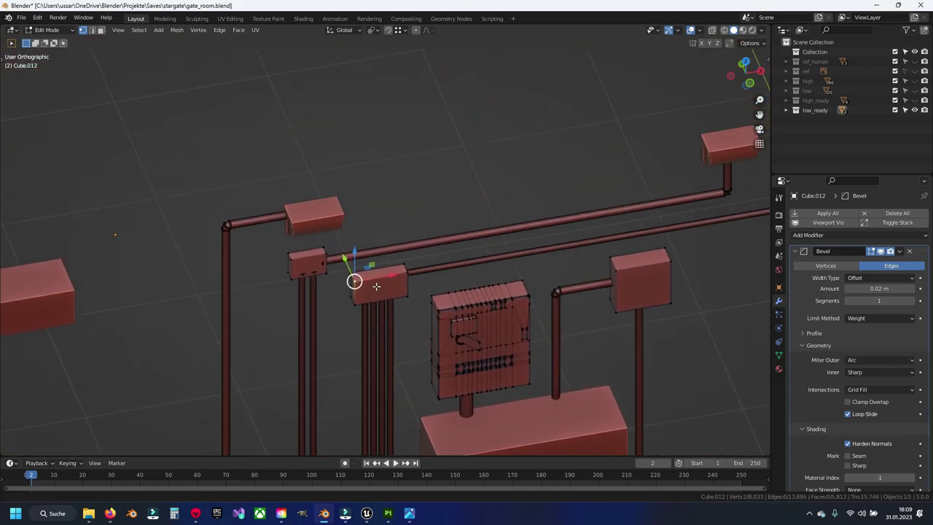
{"action": "scroll", "coordinate": [303, 309], "scroll_direction": "up", "scroll_amount": 3}
{"action": "scroll", "coordinate": [279, 288], "scroll_direction": "down", "scroll_amount": 3}
{"action": "scroll", "coordinate": [486, 252], "scroll_direction": "up", "scroll_amount": 4}
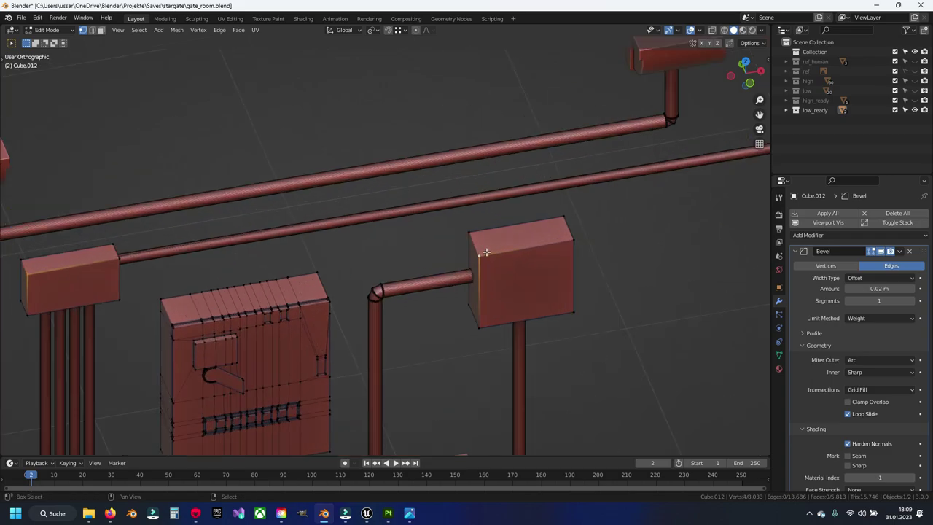
{"action": "key", "text": "h"}
- Select the next small box and hide it
{"action": "scroll", "coordinate": [489, 254], "scroll_direction": "down", "scroll_amount": 3}
{"action": "scroll", "coordinate": [486, 233], "scroll_direction": "down", "scroll_amount": 2}
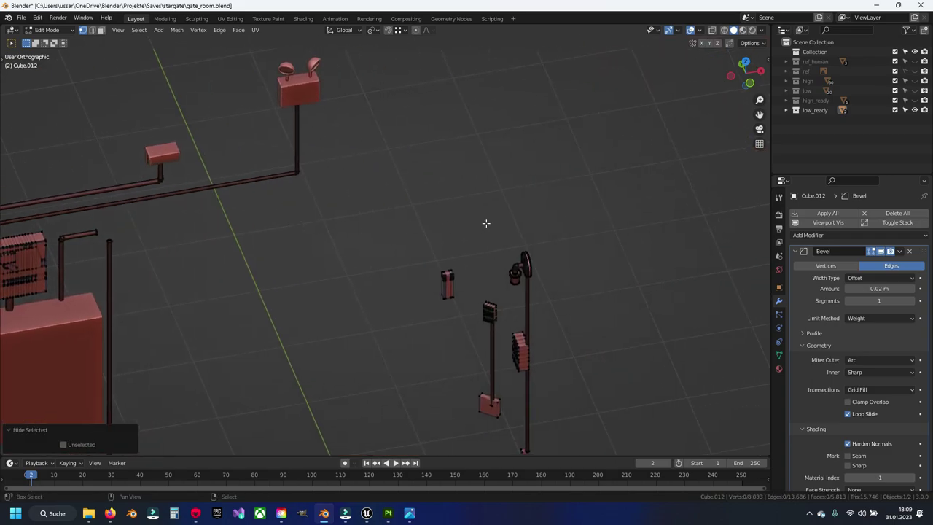
{"action": "mouse_move", "coordinate": [485, 223]}
{"action": "middle_mouse_down"}
{"action": "mouse_move", "coordinate": [452, 258]}
{"action": "mouse_move", "coordinate": [469, 233]}
{"action": "mouse_move", "coordinate": [490, 270]}
{"action": "middle_mouse_up"}
{"action": "scroll", "coordinate": [469, 234], "scroll_direction": "up", "scroll_amount": 4}
{"action": "left_click", "coordinate": [443, 219]}
{"action": "scroll", "coordinate": [322, 337], "scroll_direction": "up", "scroll_amount": 3}
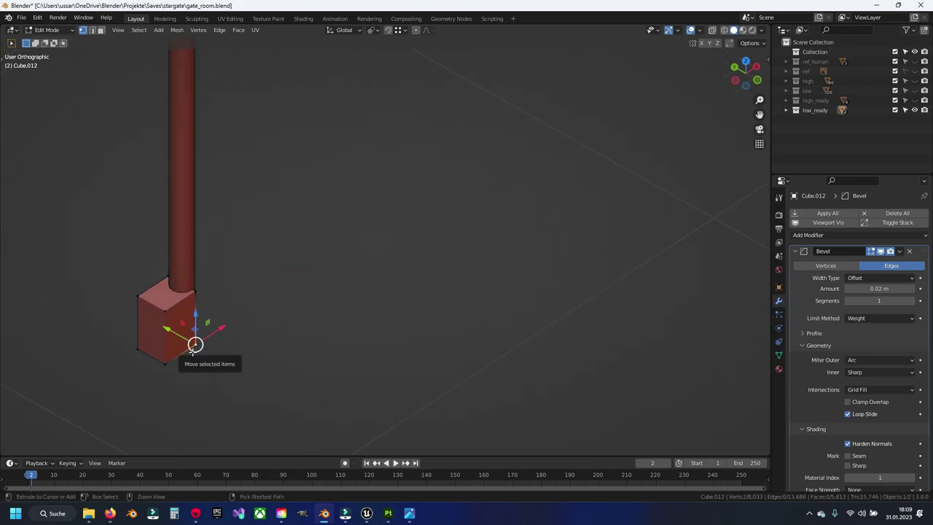
{"action": "key", "text": "h"}
- Save gate_room.blend with the finished boxes hidden
{"action": "scroll", "coordinate": [192, 349], "scroll_direction": "down", "scroll_amount": 1}
{"action": "scroll", "coordinate": [208, 279], "scroll_direction": "down", "scroll_amount": 5}
{"action": "mouse_move", "coordinate": [208, 279]}
{"action": "middle_mouse_down"}
{"action": "mouse_move", "coordinate": [299, 268]}
{"action": "mouse_move", "coordinate": [379, 300]}
{"action": "mouse_move", "coordinate": [392, 319]}
{"action": "middle_mouse_up"}
{"action": "key", "text": "ctrl+s"}
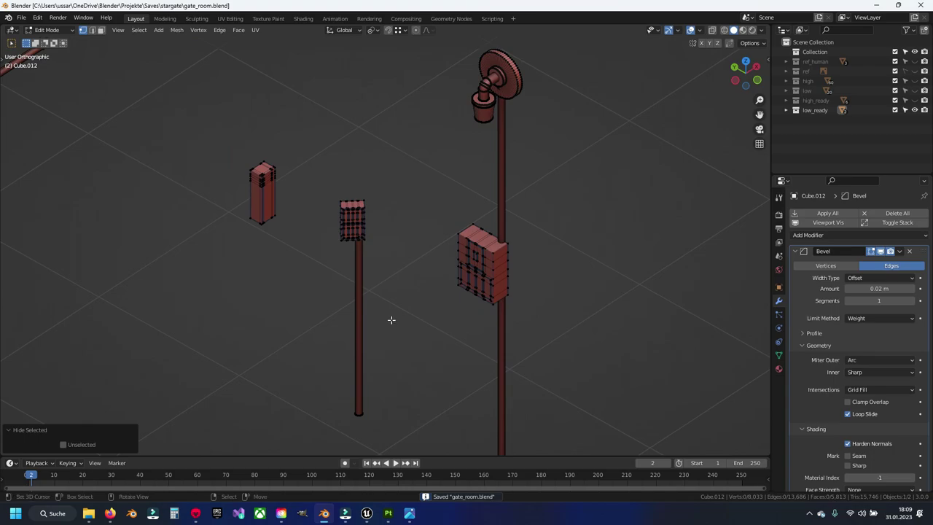
- Orbit and zoom in on the wall cabinet's paneled door
{"action": "scroll", "coordinate": [327, 277], "scroll_direction": "down", "scroll_amount": 3}
{"action": "mouse_move", "coordinate": [306, 276]}
{"action": "middle_mouse_down"}
{"action": "mouse_move", "coordinate": [258, 275]}
{"action": "mouse_move", "coordinate": [580, 278]}
{"action": "middle_mouse_up"}
{"action": "mouse_move", "coordinate": [519, 277]}
{"action": "middle_mouse_down"}
{"action": "mouse_move", "coordinate": [300, 256]}
{"action": "mouse_move", "coordinate": [294, 202]}
{"action": "mouse_move", "coordinate": [495, 202]}
{"action": "mouse_move", "coordinate": [376, 196]}
{"action": "middle_mouse_up"}
{"action": "key", "text": "ctrl+s"}
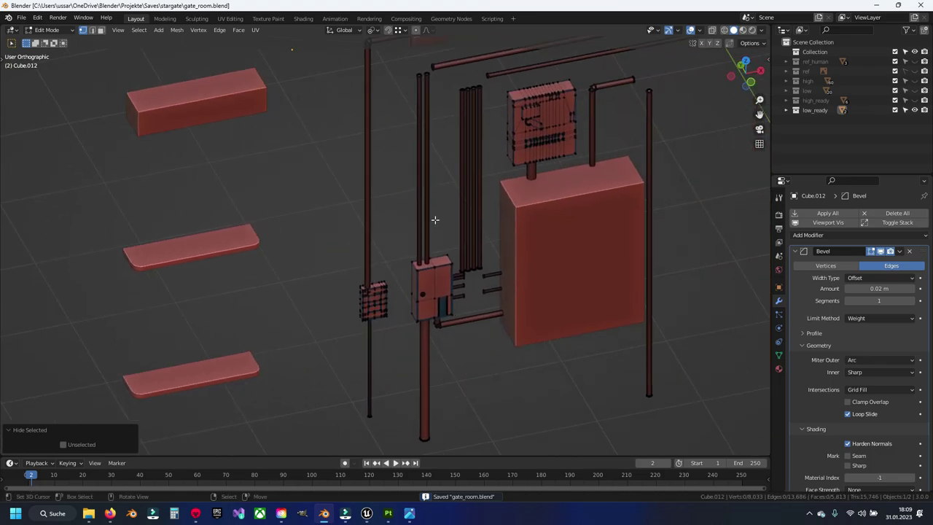
{"action": "scroll", "coordinate": [393, 190], "scroll_direction": "up", "scroll_amount": 2}
{"action": "scroll", "coordinate": [358, 162], "scroll_direction": "up", "scroll_amount": 3}
{"action": "scroll", "coordinate": [389, 254], "scroll_direction": "up", "scroll_amount": 3}
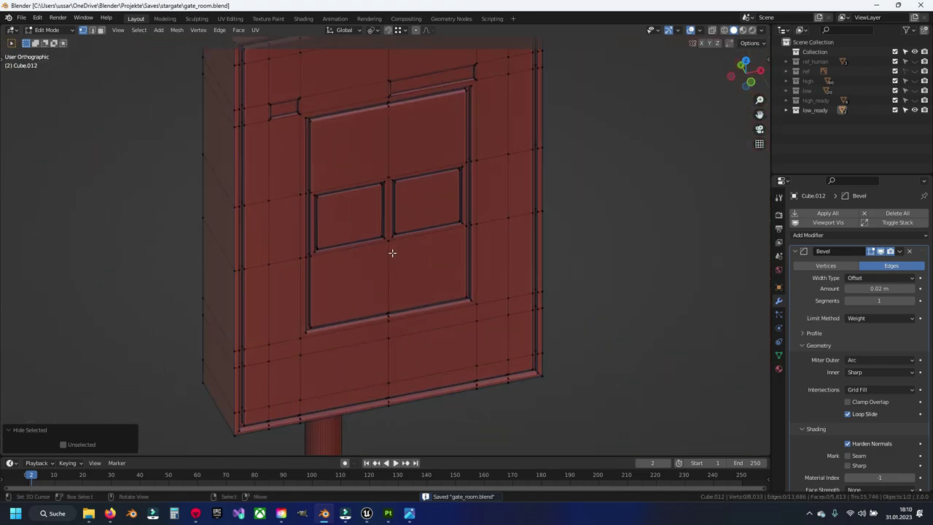
- Dissolve the selected edges along the top of the door frame and the side panel
{"action": "left_click", "coordinate": [334, 125]}
{"action": "scroll", "coordinate": [334, 124], "scroll_direction": "up", "scroll_amount": 2}
{"action": "scroll", "coordinate": [333, 120], "scroll_direction": "up", "scroll_amount": 2}
{"action": "scroll", "coordinate": [333, 119], "scroll_direction": "up", "scroll_amount": 2}
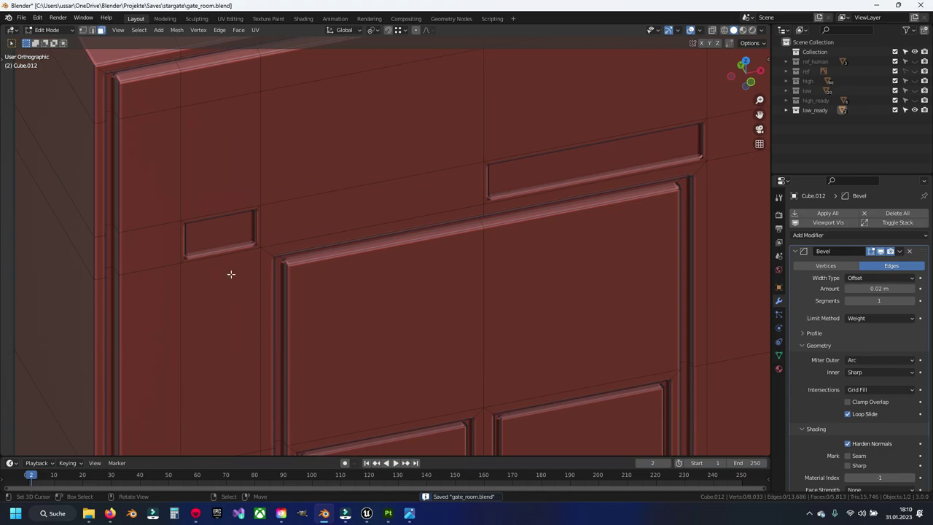
{"action": "left_click", "coordinate": [219, 230]}
{"action": "left_click", "coordinate": [503, 188], "text": "shift"}
{"action": "scroll", "coordinate": [491, 349], "scroll_direction": "down", "scroll_amount": 3}
{"action": "middle_click_drag", "start_coordinate": [491, 350], "coordinate": [476, 211], "text": "shift"}
{"action": "key", "text": "x"}
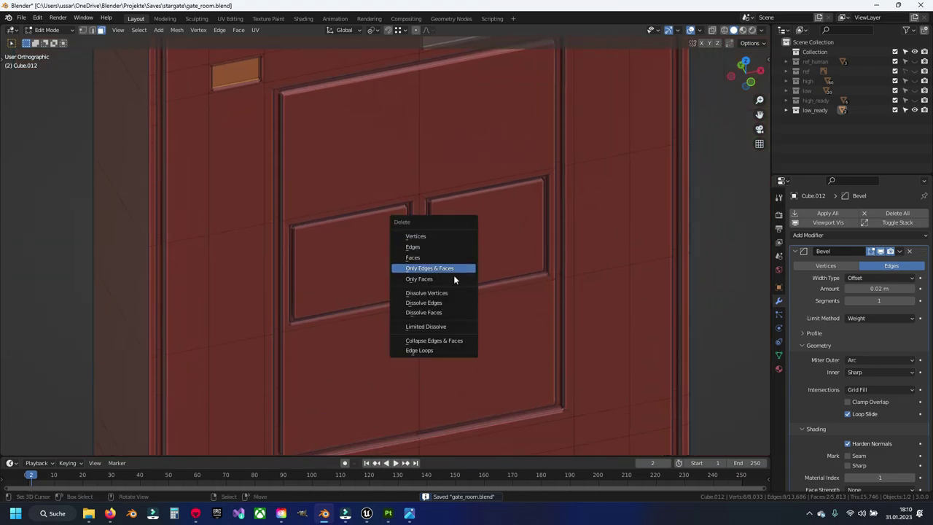
{"action": "left_click", "coordinate": [453, 302]}
- Select the small rectangular panel and the upper slab detail for dissolving
{"action": "middle_click_drag", "start_coordinate": [352, 198], "coordinate": [411, 270], "text": "shift"}
{"action": "scroll", "coordinate": [322, 197], "scroll_direction": "up", "scroll_amount": 2}
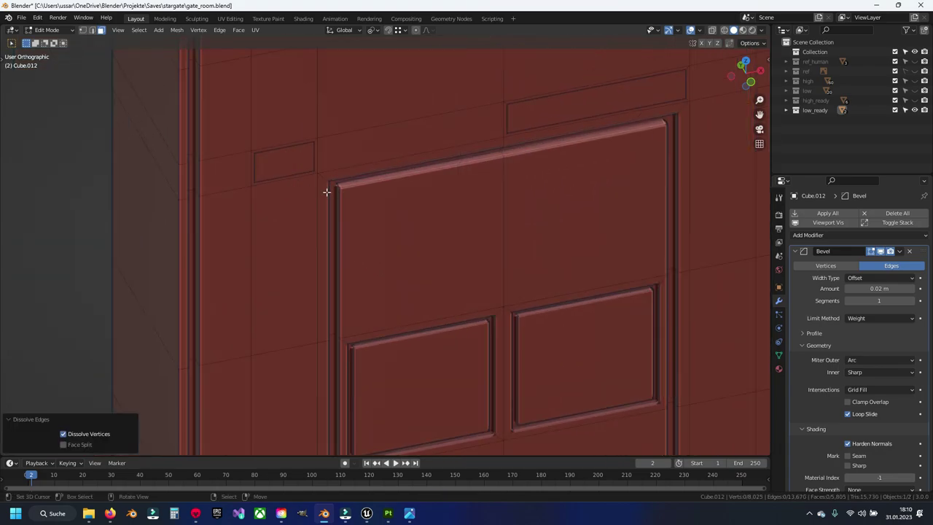
{"action": "left_click", "coordinate": [284, 162]}
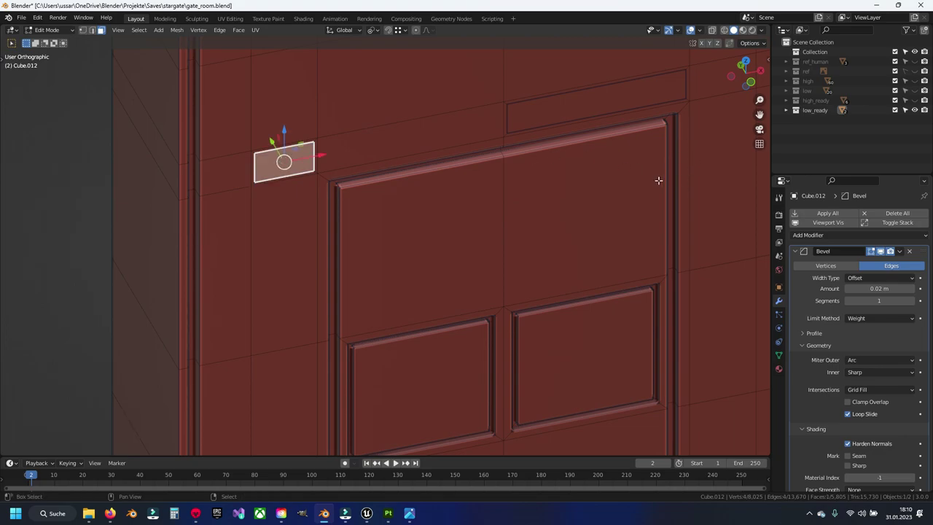
{"action": "left_click", "coordinate": [583, 109], "text": "shift"}
{"action": "key", "text": "x"}
{"action": "left_click", "coordinate": [577, 104]}
- Dissolve the selected edges on the two door panels
{"action": "scroll", "coordinate": [496, 121], "scroll_direction": "down", "scroll_amount": 3, "text": "shift"}
{"action": "scroll", "coordinate": [372, 253], "scroll_direction": "up", "scroll_amount": 4}
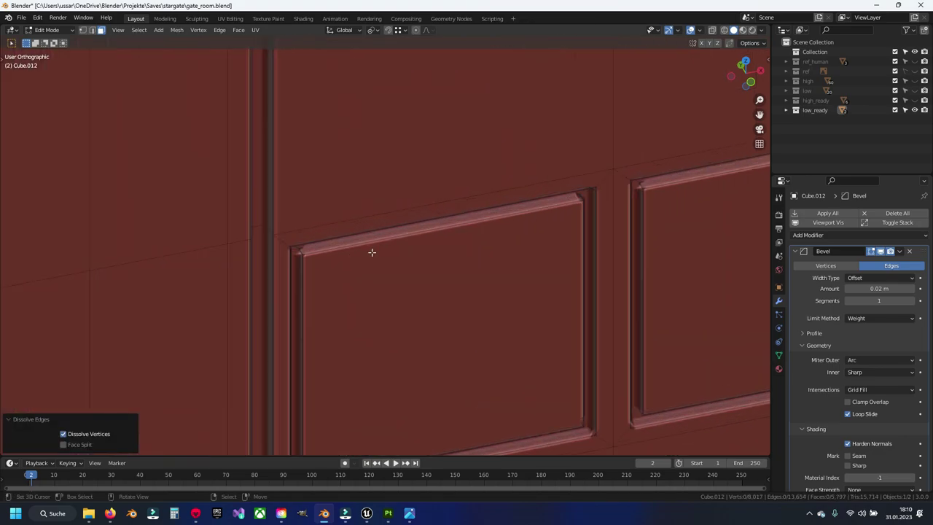
{"action": "scroll", "coordinate": [229, 260], "scroll_direction": "down", "scroll_amount": 2}
{"action": "scroll", "coordinate": [229, 260], "scroll_direction": "down", "scroll_amount": 2}
{"action": "scroll", "coordinate": [229, 250], "scroll_direction": "down", "scroll_amount": 3, "text": "shift"}
{"action": "mouse_move", "coordinate": [229, 250]}
{"action": "middle_mouse_down", "text": "shift"}
{"action": "mouse_move", "coordinate": [527, 232]}
{"action": "mouse_move", "coordinate": [395, 232]}
{"action": "middle_mouse_up", "text": "shift"}
{"action": "scroll", "coordinate": [431, 129], "scroll_direction": "up", "scroll_amount": 5}
{"action": "key", "text": "x"}
{"action": "left_click", "coordinate": [426, 106]}
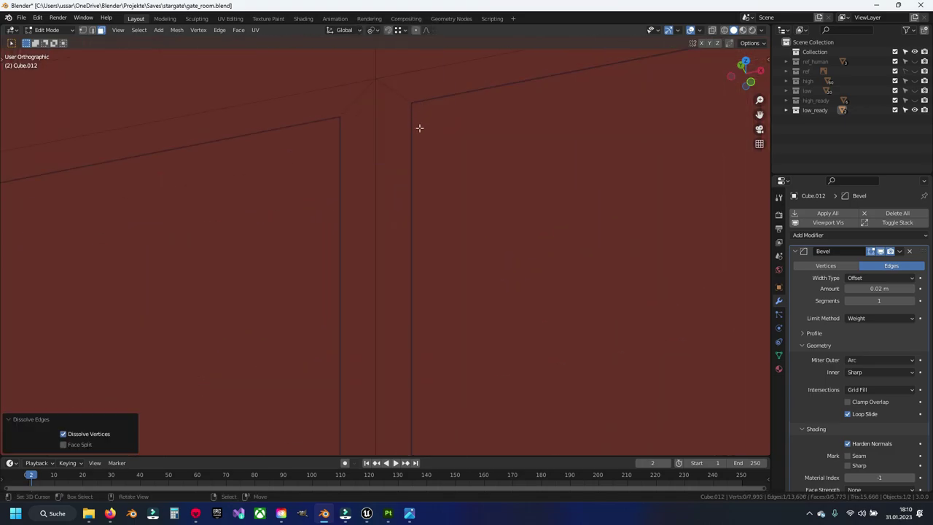
- With X-ray on, dissolve the lower panel edges so the faces merge into one panel
{"action": "scroll", "coordinate": [419, 128], "scroll_direction": "down", "scroll_amount": 5}
{"action": "left_click", "coordinate": [350, 250]}
{"action": "key", "text": "x"}
{"action": "left_click", "coordinate": [445, 250]}
{"action": "scroll", "coordinate": [428, 248], "scroll_direction": "up", "scroll_amount": 4}
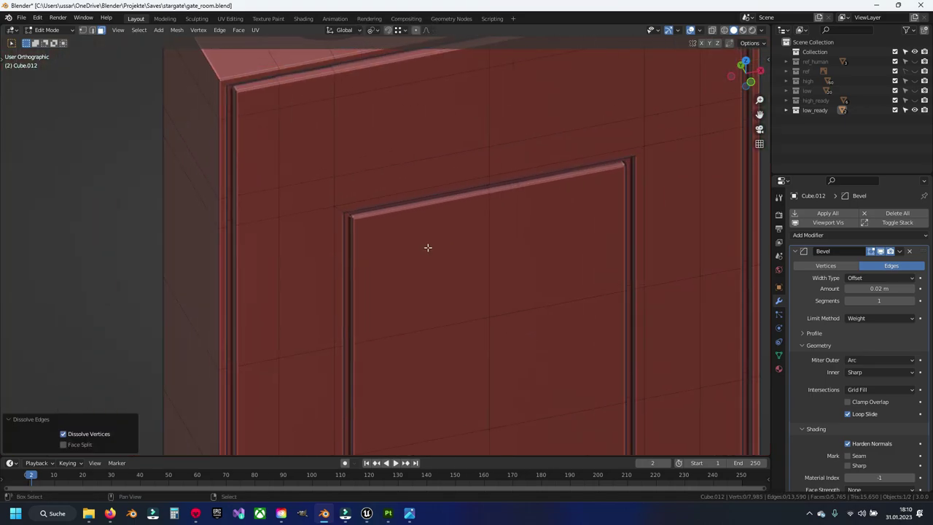
{"action": "scroll", "coordinate": [292, 183], "scroll_direction": "up", "scroll_amount": 3}
{"action": "key", "text": "alt+z"}
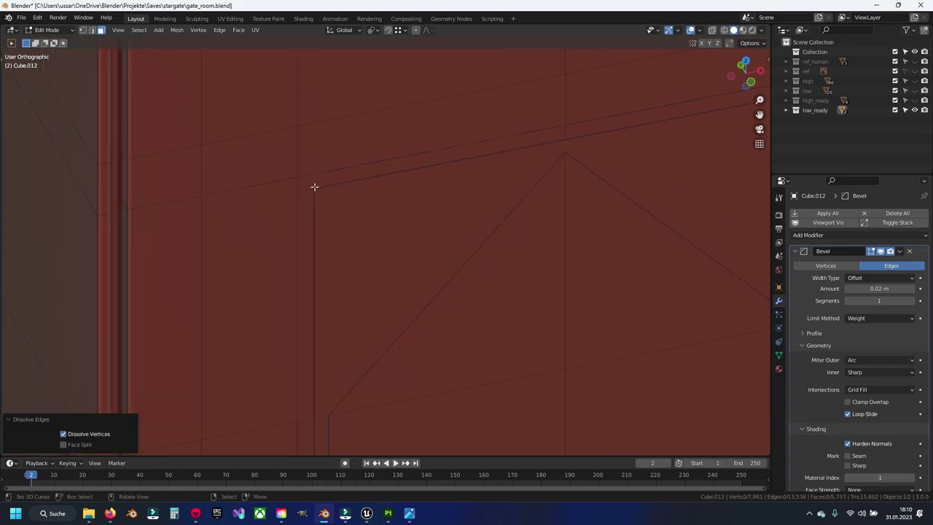
{"action": "scroll", "coordinate": [314, 187], "scroll_direction": "down", "scroll_amount": 4}
{"action": "key", "text": "x"}
{"action": "left_click", "coordinate": [374, 206]}
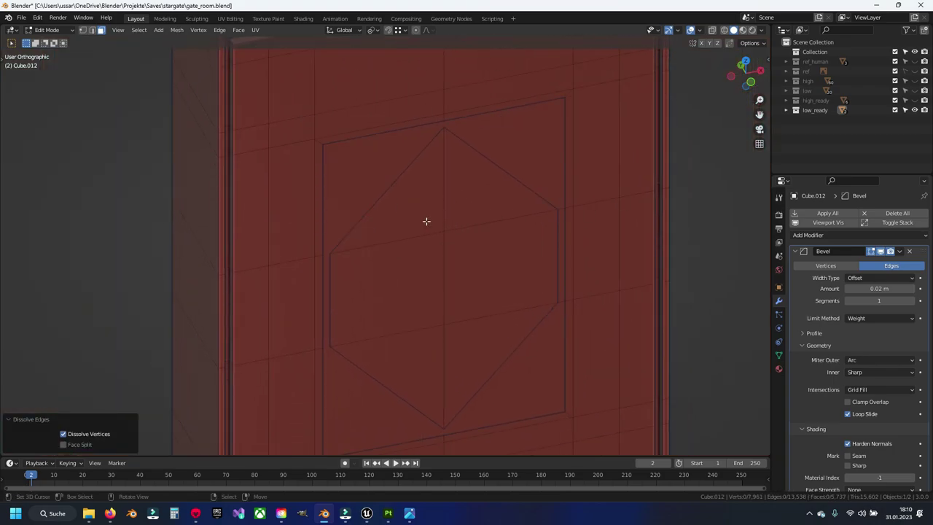
- In vertex mode, move the triangle's top vertex onto the lower hexagon vertex to merge them
{"action": "scroll", "coordinate": [426, 220], "scroll_direction": "up", "scroll_amount": 1}
{"action": "key", "text": "1"}
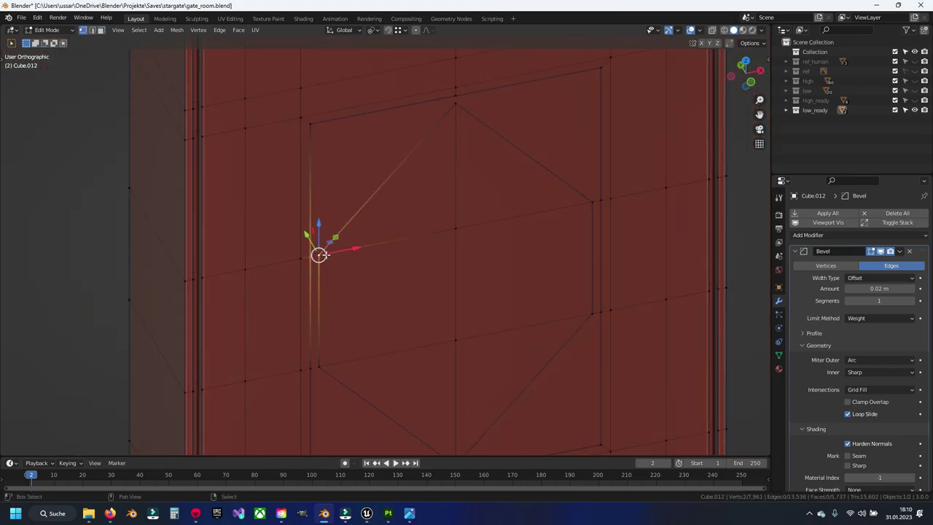
{"action": "left_click", "coordinate": [318, 366]}
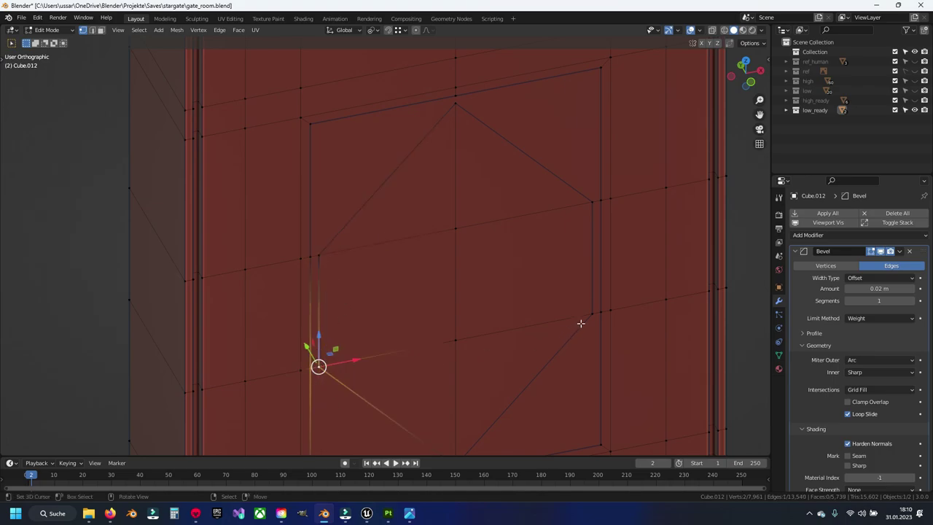
{"action": "left_click", "coordinate": [455, 97]}
{"action": "key", "text": "g"}
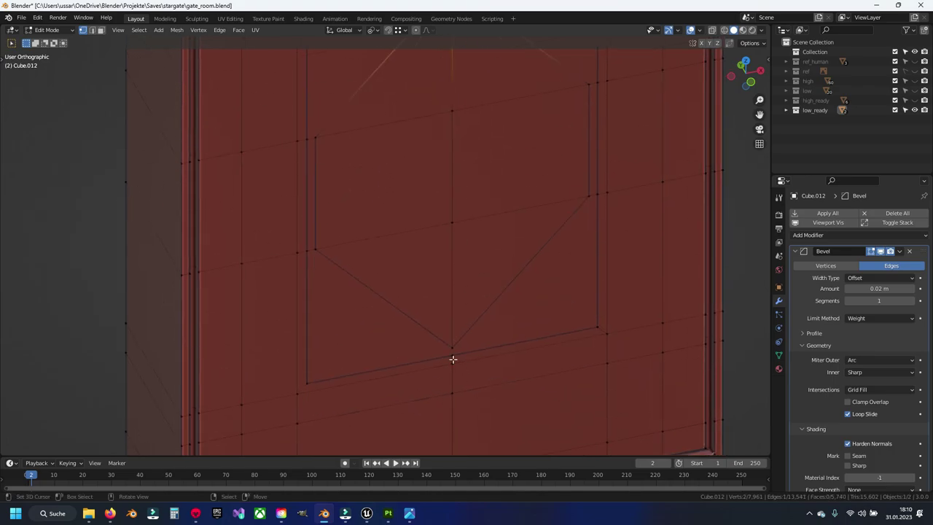
{"action": "left_click", "coordinate": [452, 347]}
{"action": "left_click", "coordinate": [481, 342]}
{"action": "scroll", "coordinate": [493, 321], "scroll_direction": "down", "scroll_amount": 3}
{"action": "middle_click_drag", "start_coordinate": [496, 319], "coordinate": [517, 345]}
{"action": "scroll", "coordinate": [454, 290], "scroll_direction": "up", "scroll_amount": 2}
- Select the hexagon panel faces on the box front and dissolve them
{"action": "scroll", "coordinate": [323, 191], "scroll_direction": "up", "scroll_amount": 3}
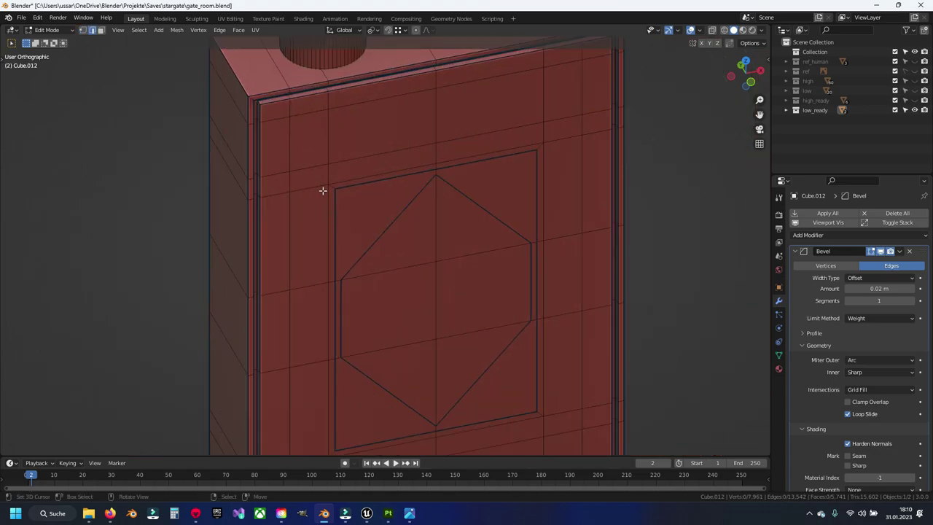
{"action": "left_click", "coordinate": [297, 145], "text": "alt"}
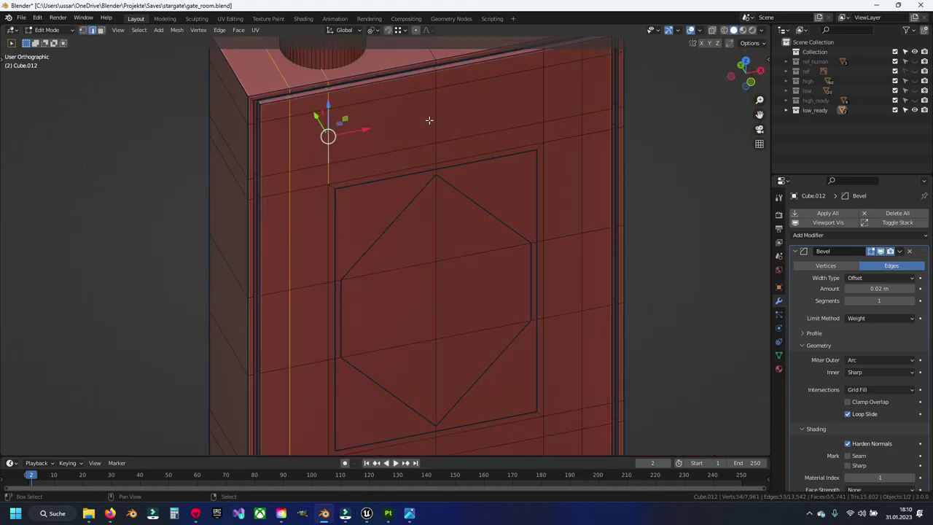
{"action": "key", "text": "alt+a"}
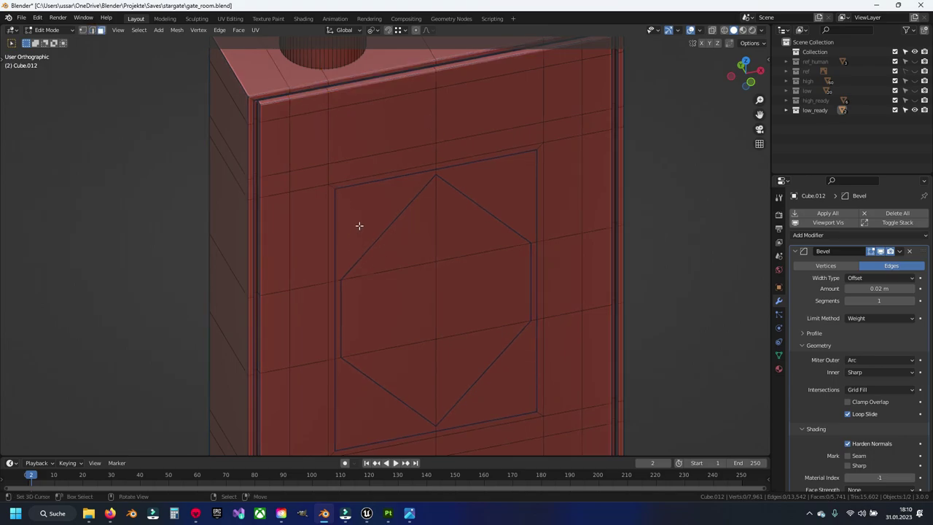
{"action": "left_click", "coordinate": [359, 225]}
{"action": "left_click", "coordinate": [476, 186], "text": "shift"}
{"action": "middle_click_drag", "start_coordinate": [508, 338], "coordinate": [466, 315], "text": "shift"}
{"action": "key", "text": "c"}
{"action": "mouse_move", "coordinate": [419, 332]}
{"action": "left_mouse_down"}
{"action": "mouse_move", "coordinate": [401, 327]}
{"action": "mouse_move", "coordinate": [373, 253]}
{"action": "mouse_move", "coordinate": [494, 184]}
{"action": "left_mouse_up"}
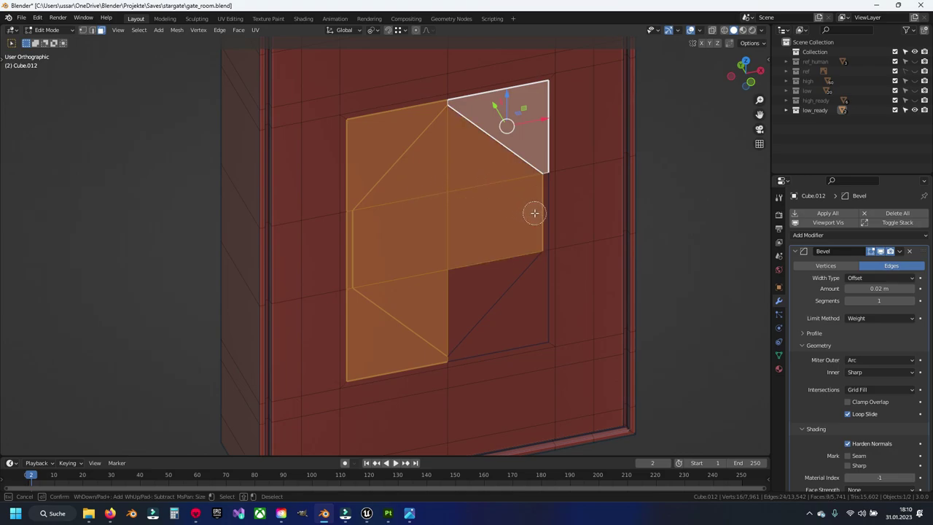
{"action": "left_click_drag", "start_coordinate": [534, 213], "coordinate": [518, 281]}
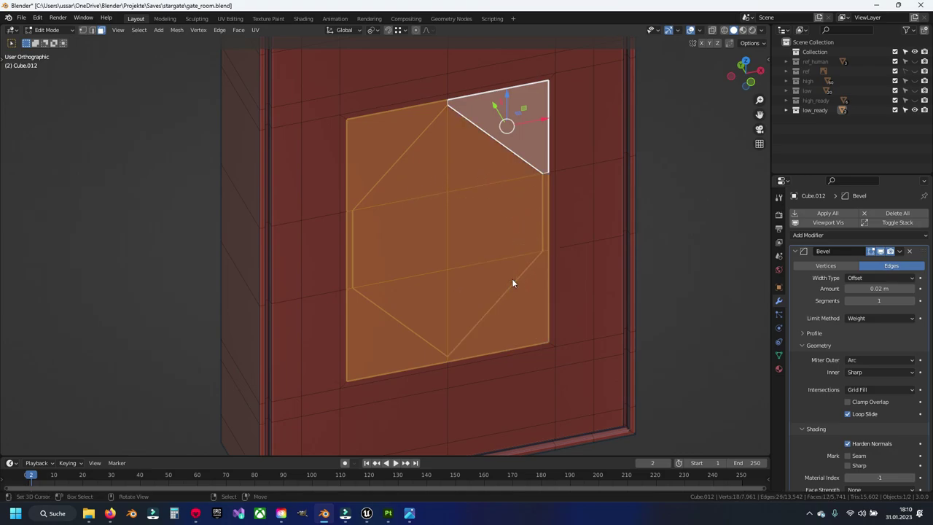
{"action": "key", "text": "x"}
{"action": "left_click", "coordinate": [503, 278]}
- Select the five horizontal edge loops across the box front
{"action": "key", "text": "1"}
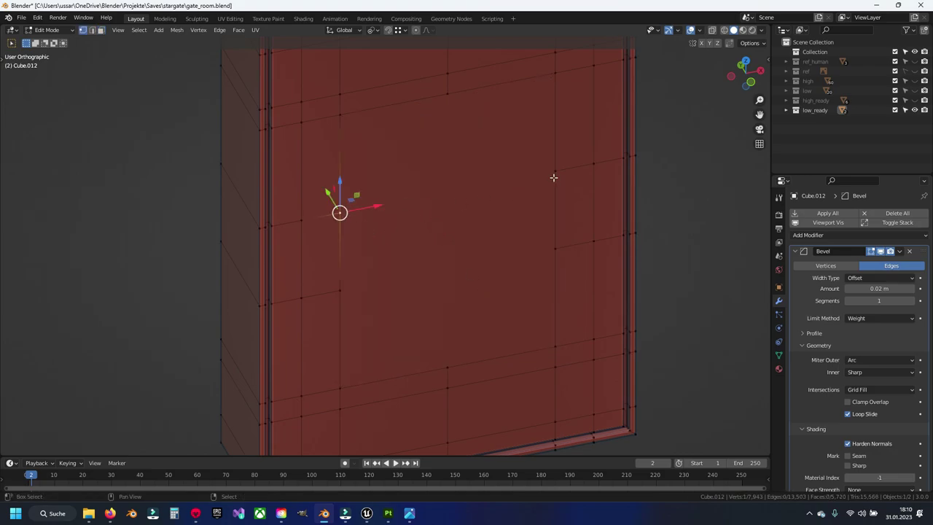
{"action": "left_click", "coordinate": [555, 172]}
{"action": "left_click", "coordinate": [555, 251]}
{"action": "left_click", "coordinate": [352, 290], "text": "shift"}
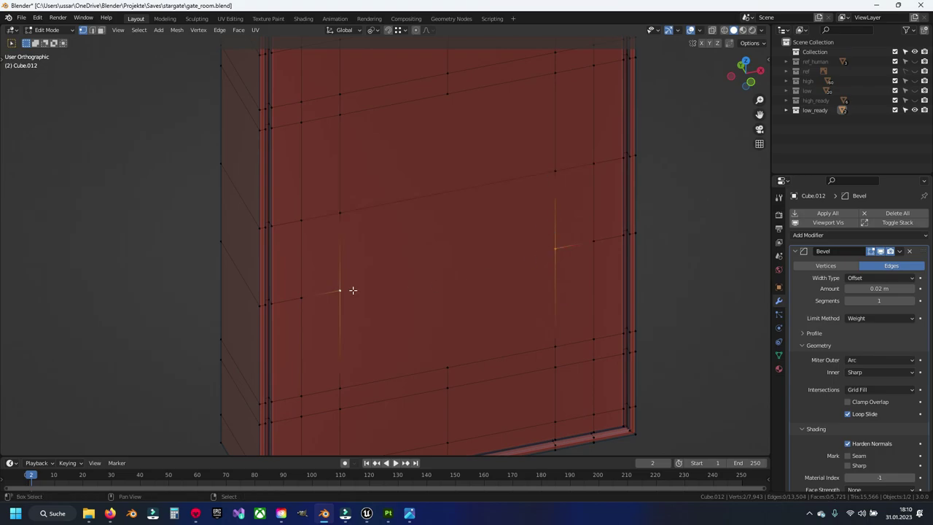
{"action": "left_click", "coordinate": [444, 360]}
{"action": "left_click", "coordinate": [441, 109], "text": "ctrl"}
{"action": "left_click", "coordinate": [414, 236]}
{"action": "left_click", "coordinate": [390, 204], "text": "alt"}
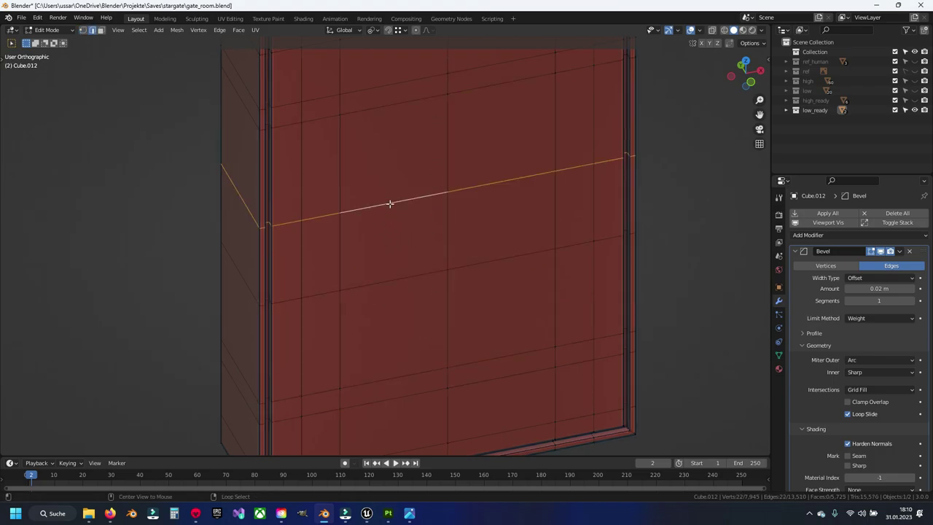
{"action": "left_click", "coordinate": [391, 269], "text": "alt+shift"}
{"action": "left_click", "coordinate": [393, 373], "text": "alt+shift"}
{"action": "left_click", "coordinate": [408, 390], "text": "alt+shift"}
{"action": "left_click", "coordinate": [421, 427], "text": "alt+shift"}
- Add the vertical and remaining grid edge loops, then dissolve all selected edges
{"action": "scroll", "coordinate": [411, 218], "scroll_direction": "down", "scroll_amount": 3}
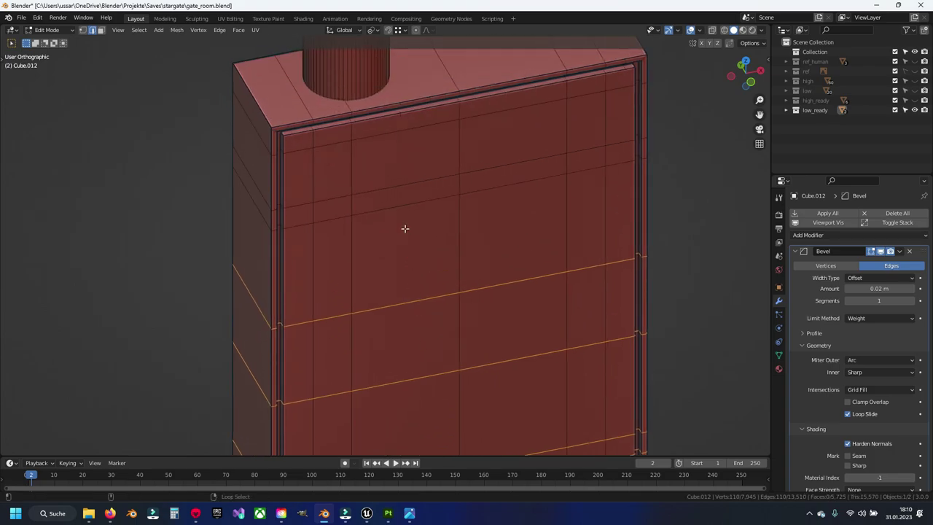
{"action": "left_click", "coordinate": [405, 189], "text": "alt+shift"}
{"action": "left_click", "coordinate": [394, 120], "text": "alt+shift"}
{"action": "left_click", "coordinate": [342, 162], "text": "alt+shift"}
{"action": "left_click", "coordinate": [324, 156], "text": "alt+shift"}
{"action": "left_click", "coordinate": [333, 148], "text": "alt+shift"}
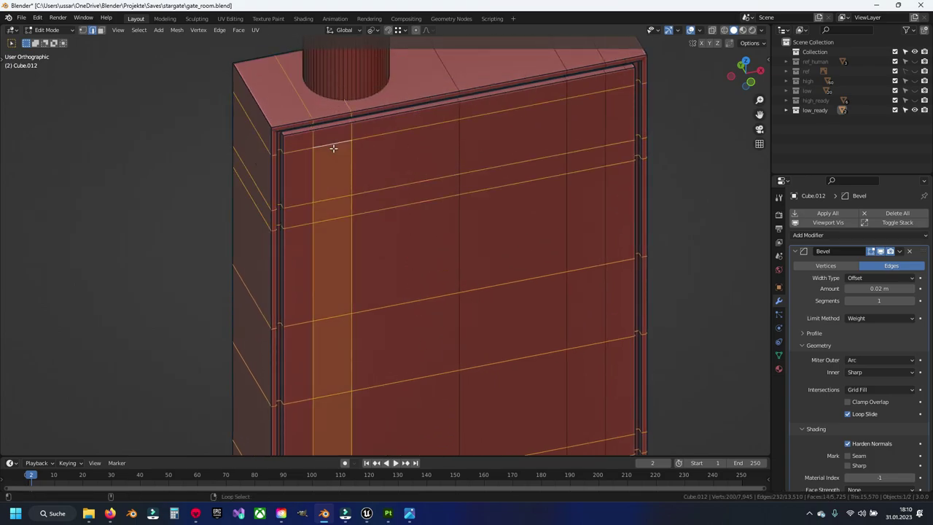
{"action": "left_click", "coordinate": [467, 139], "text": "alt+shift"}
{"action": "left_click", "coordinate": [561, 127], "text": "alt+shift"}
{"action": "left_click", "coordinate": [583, 174], "text": "alt+shift"}
{"action": "key", "text": "x"}
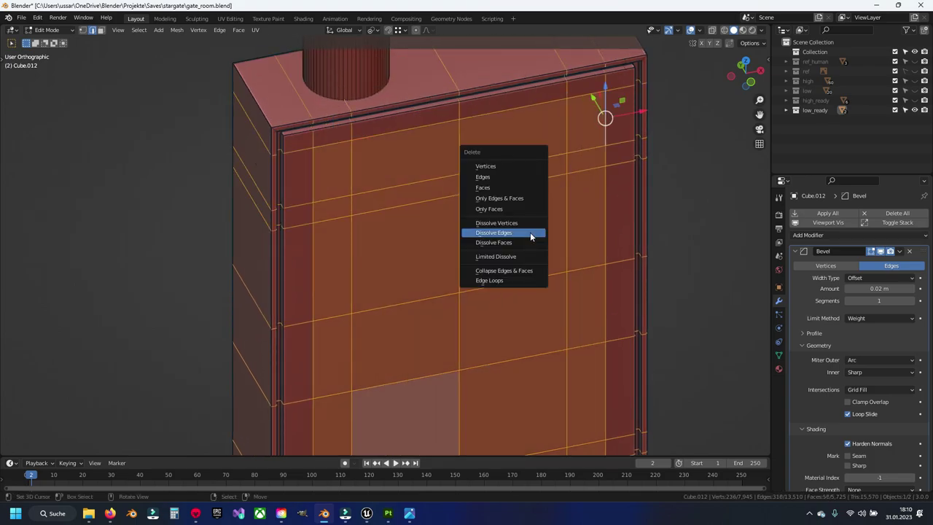
{"action": "left_click", "coordinate": [530, 232]}
{"action": "scroll", "coordinate": [494, 204], "scroll_direction": "down", "scroll_amount": 3}
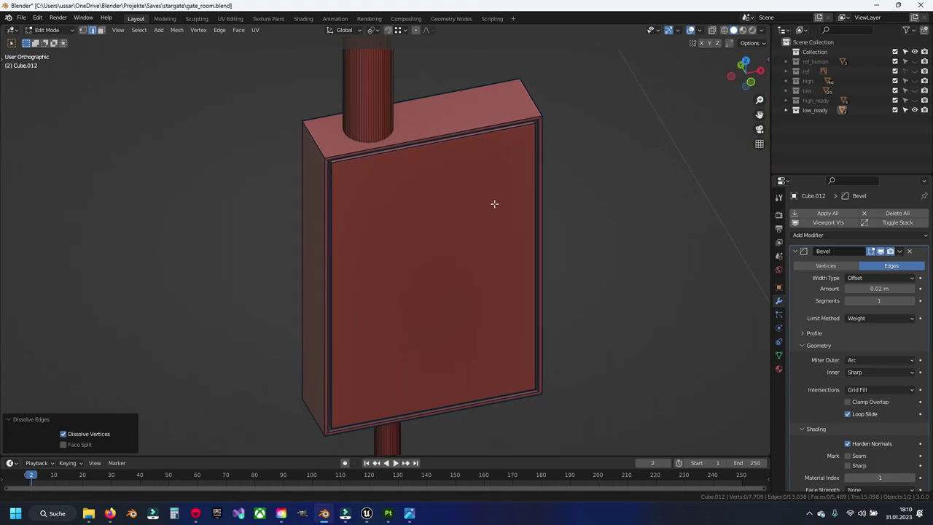
{"action": "mouse_move", "coordinate": [494, 204]}
{"action": "middle_mouse_down"}
{"action": "mouse_move", "coordinate": [508, 187]}
{"action": "mouse_move", "coordinate": [498, 229]}
{"action": "middle_mouse_up"}
- Dissolve the edge loop at the panel's top-left corner
{"action": "scroll", "coordinate": [364, 202], "scroll_direction": "up", "scroll_amount": 5}
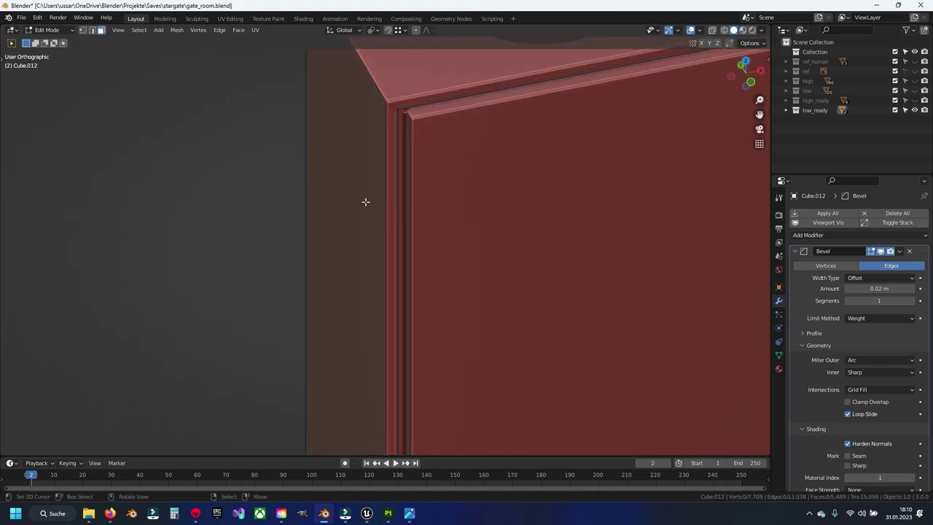
{"action": "scroll", "coordinate": [396, 121], "scroll_direction": "down", "scroll_amount": 3}
{"action": "middle_click_drag", "start_coordinate": [401, 255], "coordinate": [402, 191], "text": "shift"}
{"action": "left_click", "coordinate": [402, 193], "text": "alt+shift"}
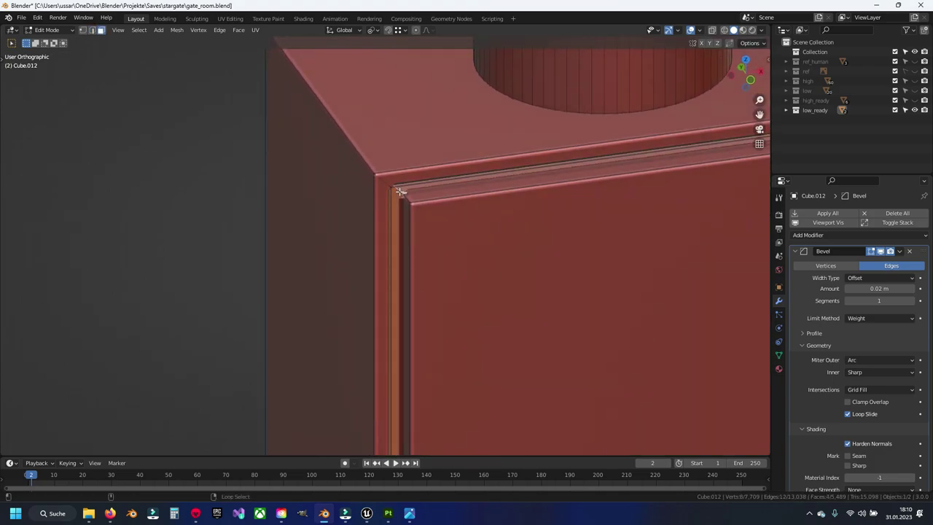
{"action": "key", "text": "x"}
{"action": "left_click", "coordinate": [525, 283]}
- Save gate_room.blend and select the entire box mesh
{"action": "scroll", "coordinate": [524, 283], "scroll_direction": "down", "scroll_amount": 3}
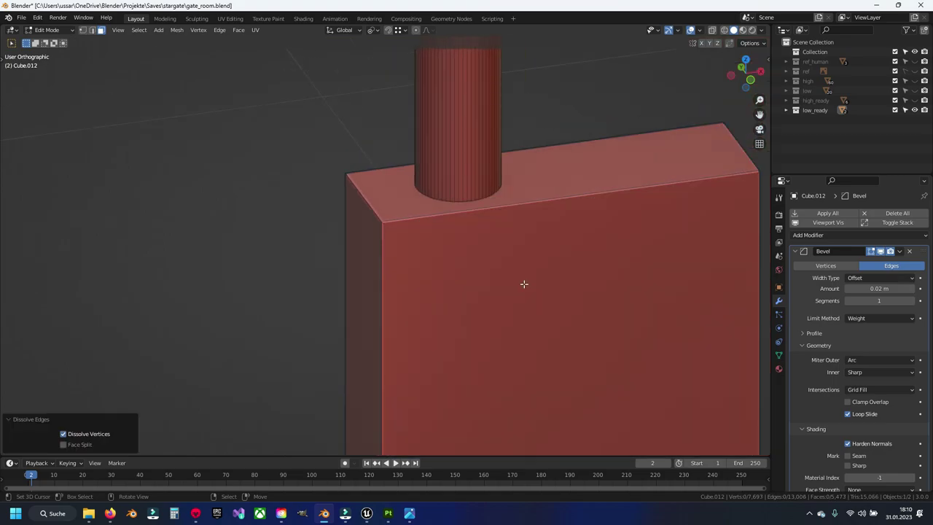
{"action": "scroll", "coordinate": [523, 284], "scroll_direction": "down", "scroll_amount": 4}
{"action": "key", "text": "ctrl+s"}
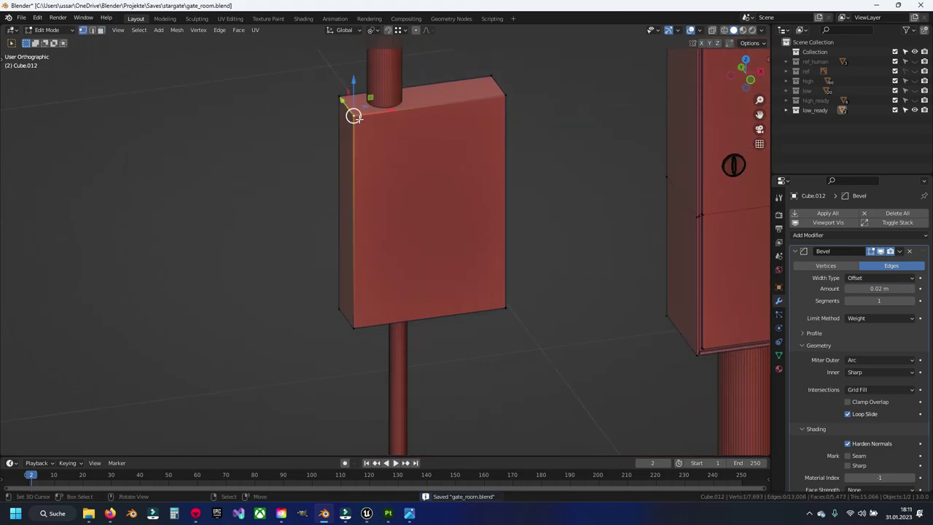
{"action": "key", "text": "ctrl+l"}
- Hide the finished box and dissolve the edge loop along the cabinet's top edge
{"action": "key", "text": "h"}
{"action": "scroll", "coordinate": [446, 129], "scroll_direction": "down", "scroll_amount": 5}
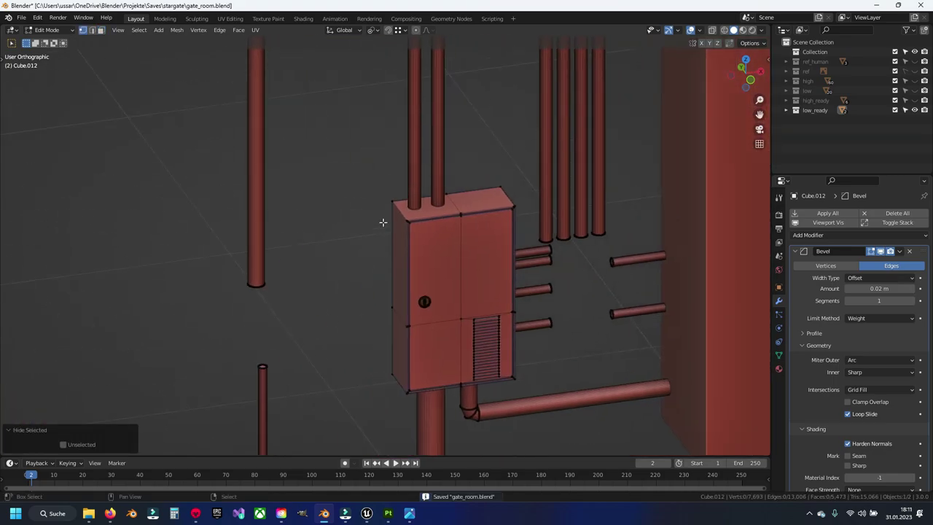
{"action": "scroll", "coordinate": [384, 220], "scroll_direction": "up", "scroll_amount": 2}
{"action": "scroll", "coordinate": [337, 139], "scroll_direction": "up", "scroll_amount": 2}
{"action": "scroll", "coordinate": [368, 220], "scroll_direction": "up", "scroll_amount": 2}
{"action": "scroll", "coordinate": [368, 221], "scroll_direction": "up", "scroll_amount": 3}
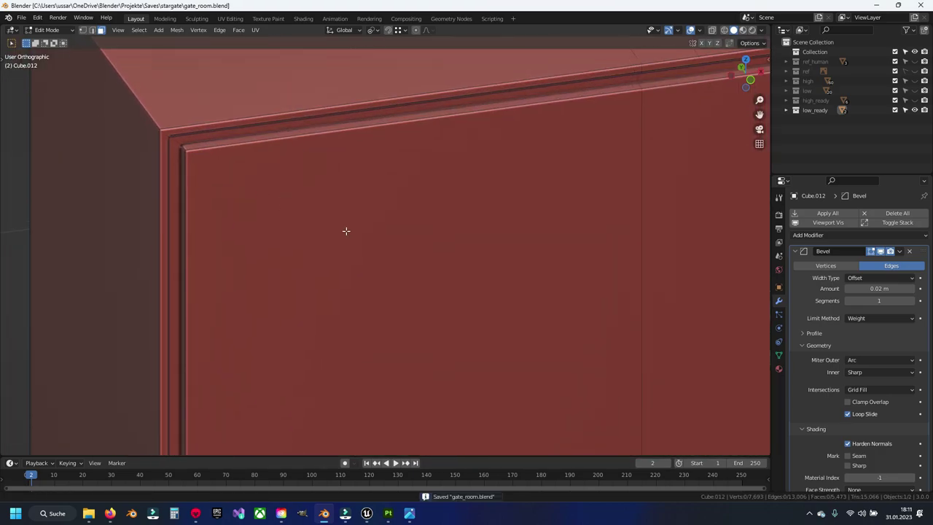
{"action": "scroll", "coordinate": [345, 229], "scroll_direction": "up", "scroll_amount": 2}
{"action": "left_click", "coordinate": [235, 179], "text": "alt"}
{"action": "key", "text": "x"}
{"action": "left_click", "coordinate": [192, 156]}
- Select the cabinet's front faces and the upper louver strips of the vent
{"action": "scroll", "coordinate": [230, 205], "scroll_direction": "down", "scroll_amount": 4}
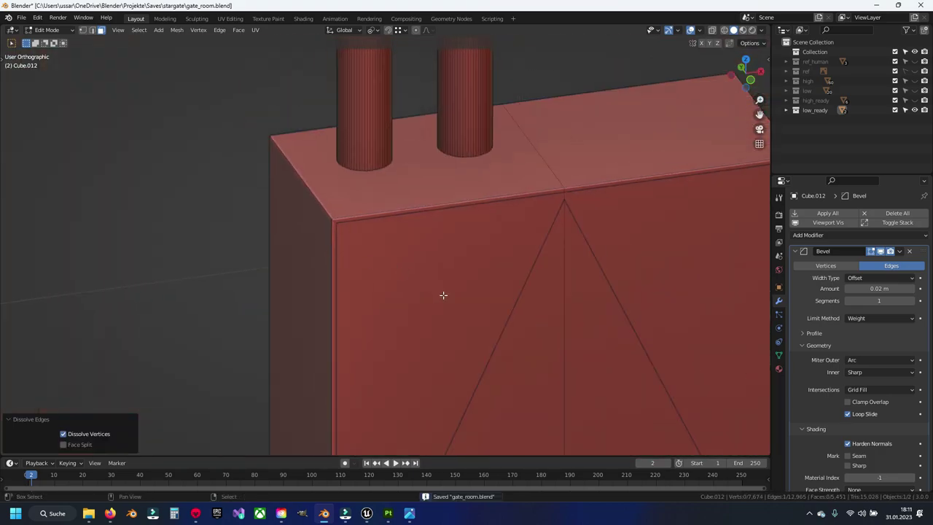
{"action": "scroll", "coordinate": [400, 277], "scroll_direction": "down", "scroll_amount": 3}
{"action": "scroll", "coordinate": [400, 277], "scroll_direction": "down", "scroll_amount": 1, "text": "ctrl"}
{"action": "left_click", "coordinate": [323, 161]}
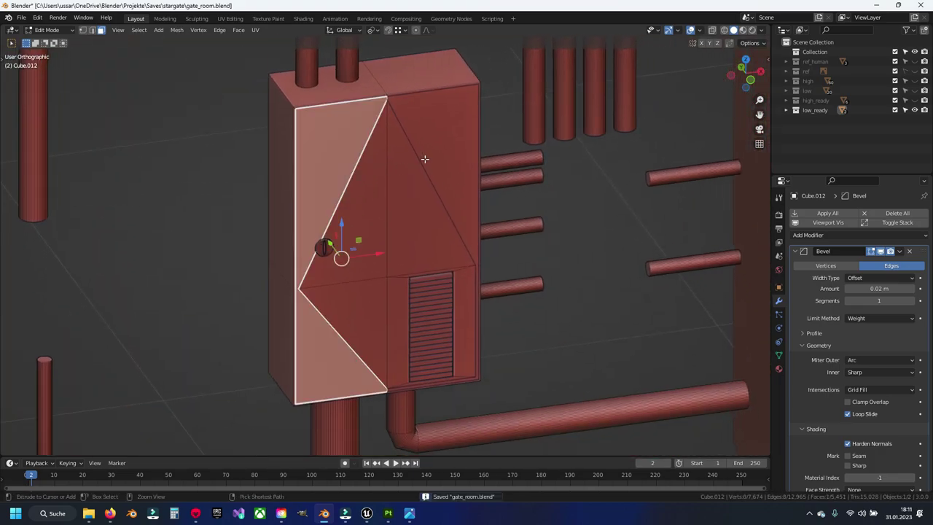
{"action": "scroll", "coordinate": [437, 172], "scroll_direction": "up", "scroll_amount": 2}
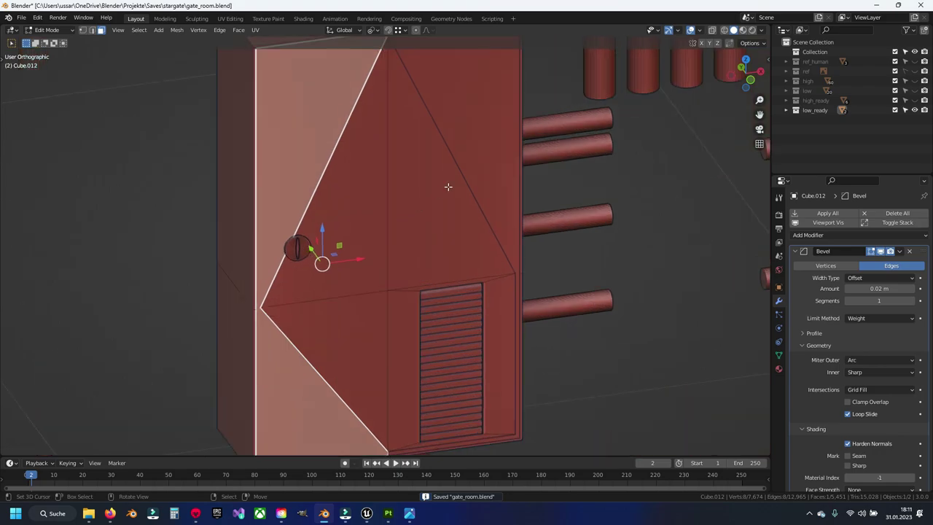
{"action": "left_click", "coordinate": [481, 138], "text": "shift"}
{"action": "scroll", "coordinate": [470, 199], "scroll_direction": "down", "scroll_amount": 2, "text": "shift"}
{"action": "scroll", "coordinate": [405, 190], "scroll_direction": "up", "scroll_amount": 4}
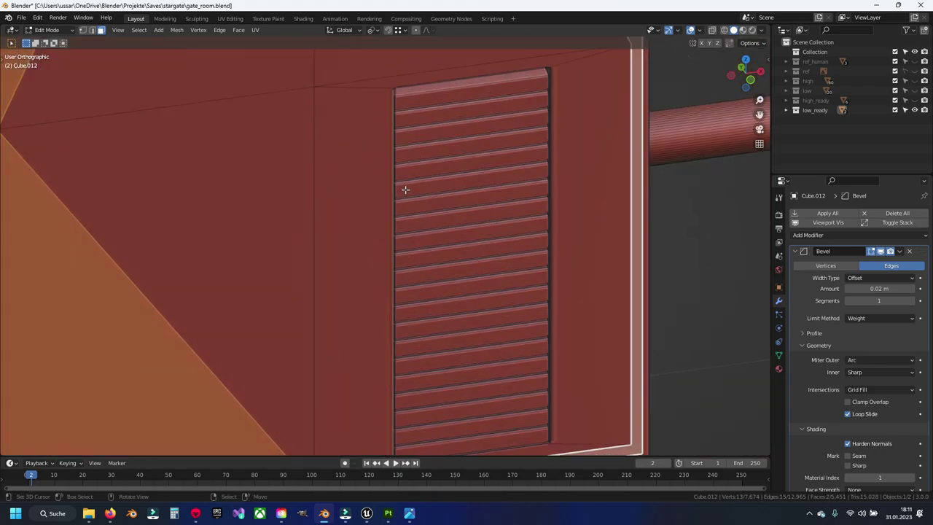
{"action": "left_click", "coordinate": [434, 104]}
{"action": "left_click", "coordinate": [436, 115], "text": "shift"}
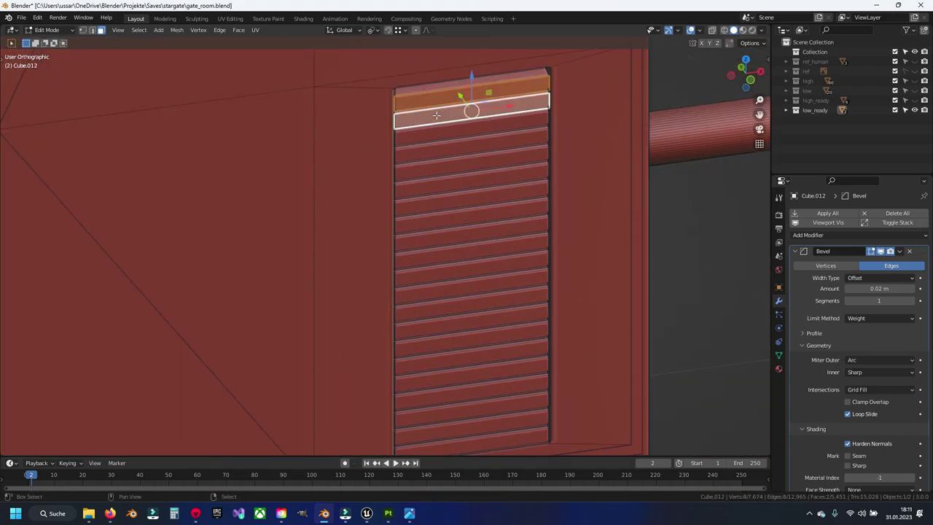
{"action": "left_click", "coordinate": [440, 142], "text": "shift"}
{"action": "left_click", "coordinate": [441, 159], "text": "shift"}
{"action": "left_click", "coordinate": [440, 176], "text": "shift"}
{"action": "left_click", "coordinate": [440, 194], "text": "shift"}
{"action": "left_click", "coordinate": [440, 212], "text": "shift"}
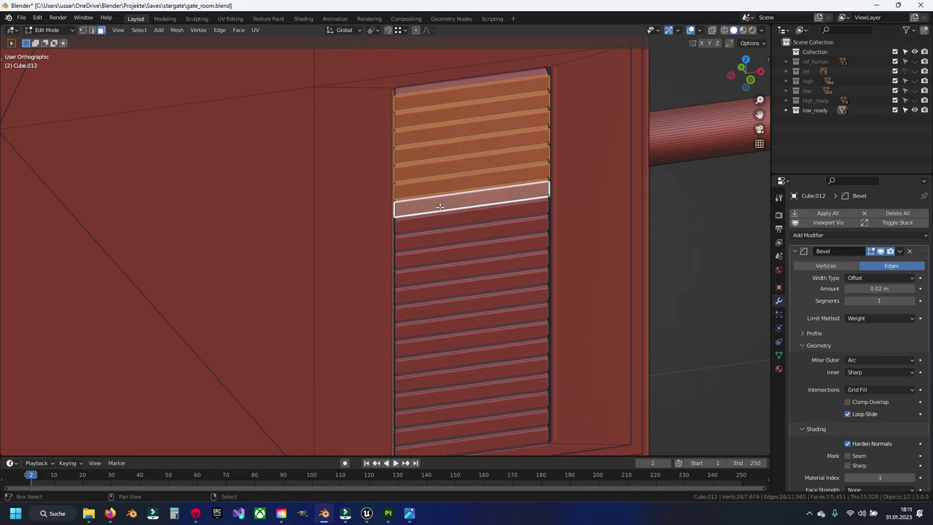
{"action": "left_click", "coordinate": [440, 228], "text": "shift"}
- Add the lower louver strips, extend to all linked vent geometry, and bring up delete options
{"action": "middle_click_drag", "start_coordinate": [439, 228], "coordinate": [422, 174], "text": "shift"}
{"action": "left_click", "coordinate": [417, 167], "text": "shift"}
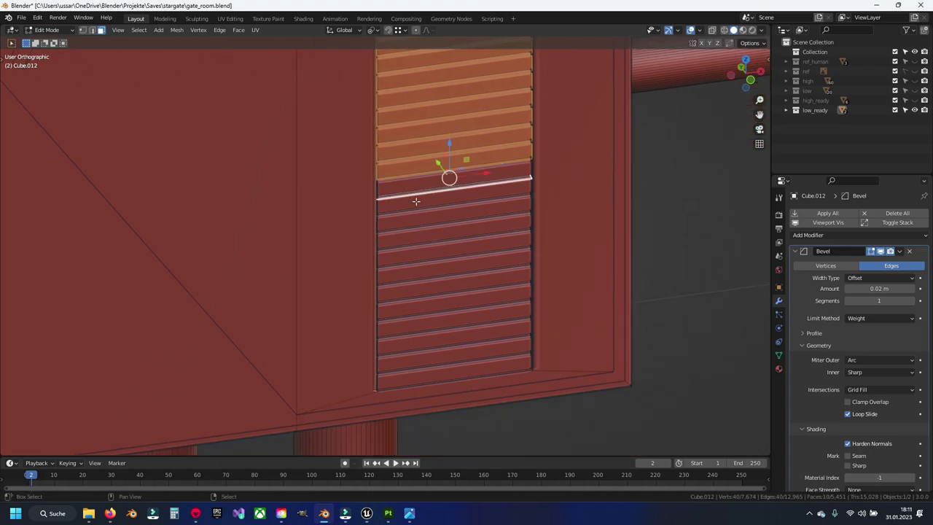
{"action": "left_click", "coordinate": [416, 180], "text": "shift"}
{"action": "left_click", "coordinate": [420, 201], "text": "shift"}
{"action": "left_click", "coordinate": [419, 217], "text": "shift"}
{"action": "left_click", "coordinate": [421, 235], "text": "shift"}
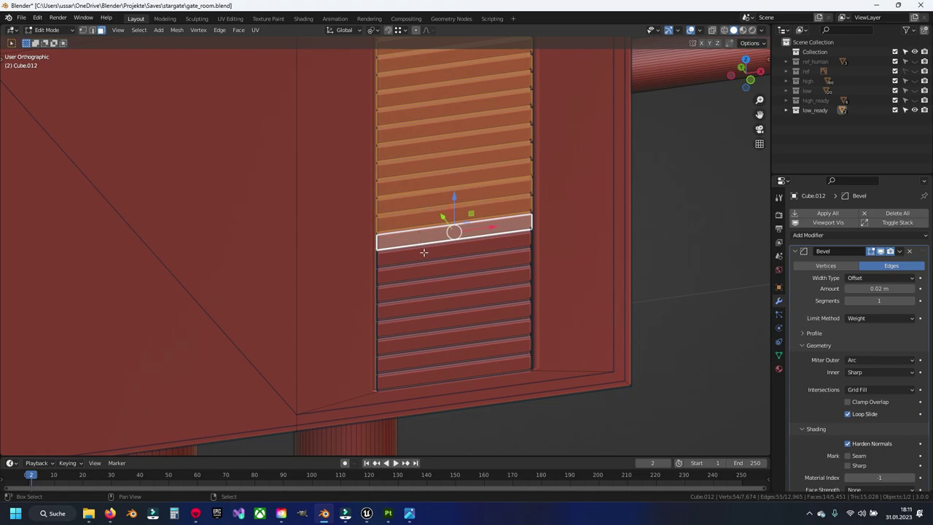
{"action": "left_click", "coordinate": [423, 252], "text": "shift"}
{"action": "left_click", "coordinate": [425, 270], "text": "shift"}
{"action": "left_click", "coordinate": [426, 289], "text": "shift"}
{"action": "left_click", "coordinate": [431, 312], "text": "shift"}
{"action": "left_click", "coordinate": [434, 329], "text": "shift"}
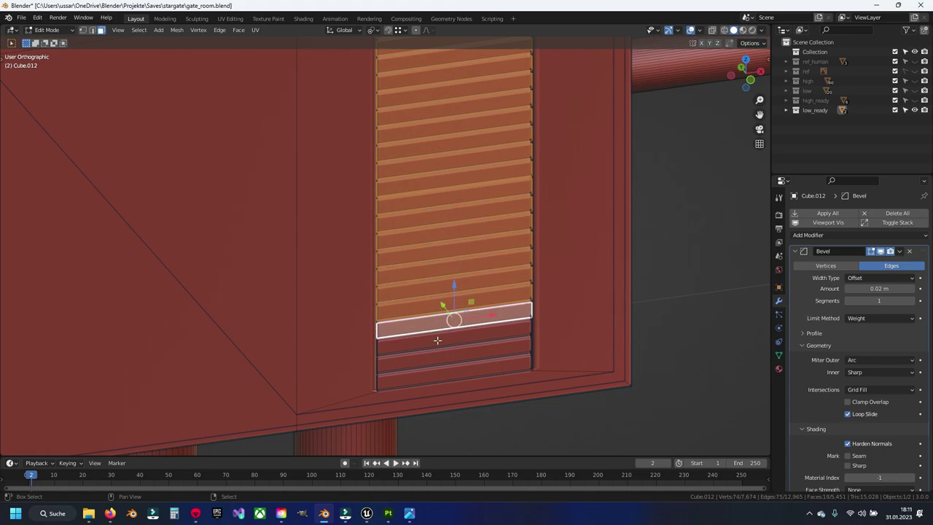
{"action": "left_click", "coordinate": [437, 347], "text": "shift"}
{"action": "left_click", "coordinate": [439, 363], "text": "shift"}
{"action": "left_click", "coordinate": [440, 380], "text": "shift"}
{"action": "key", "text": "ctrl+l"}
{"action": "key", "text": "x"}
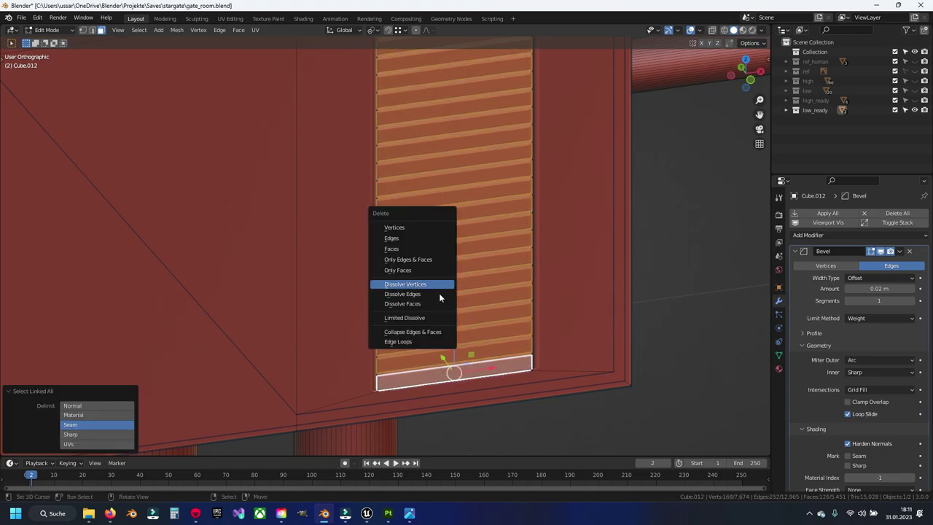
{"action": "key", "text": "Up"}
{"action": "key", "text": "Up"}
{"action": "key", "text": "Up"}
{"action": "key", "text": "Up"}
- Delete the louver vertices and dissolve the door panel's edges
{"action": "key", "text": "Return"}
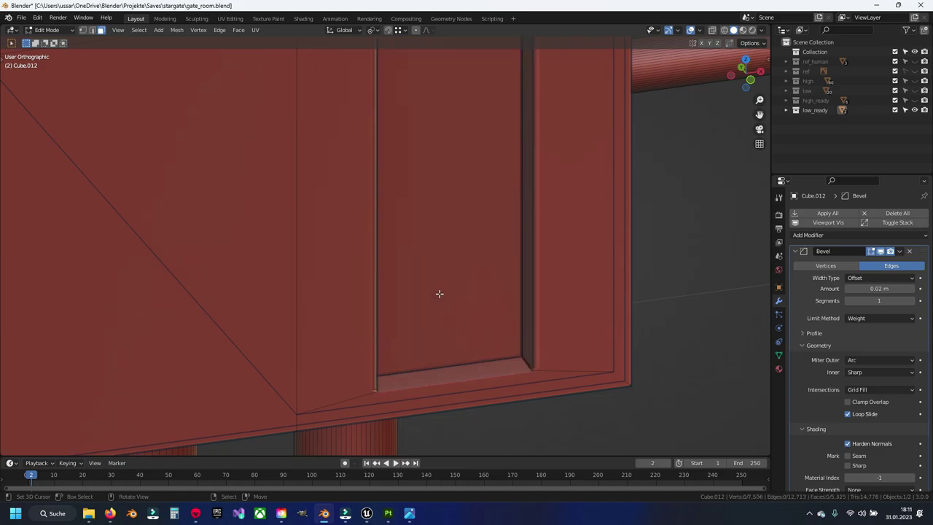
{"action": "key", "text": "x"}
{"action": "key", "text": "Escape"}
{"action": "key", "text": "x"}
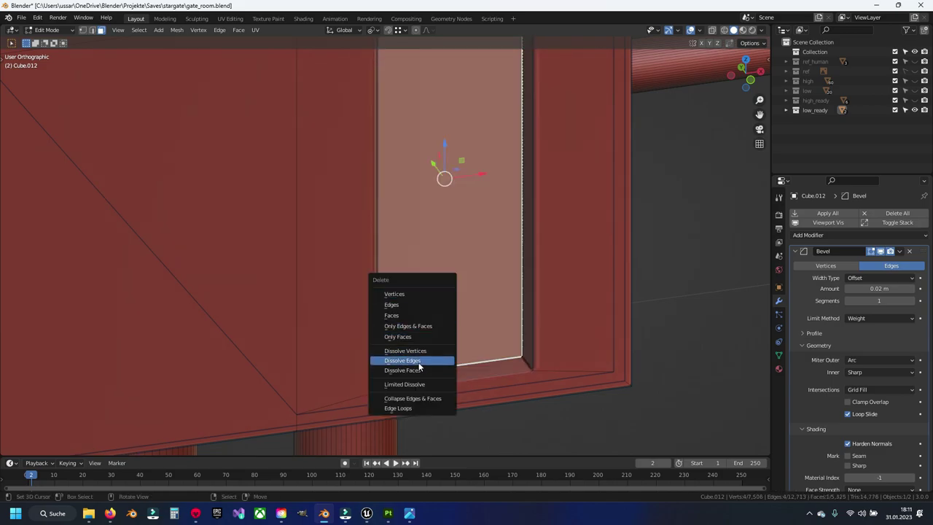
{"action": "left_click", "coordinate": [402, 360]}
{"action": "key", "text": "ctrl+z"}
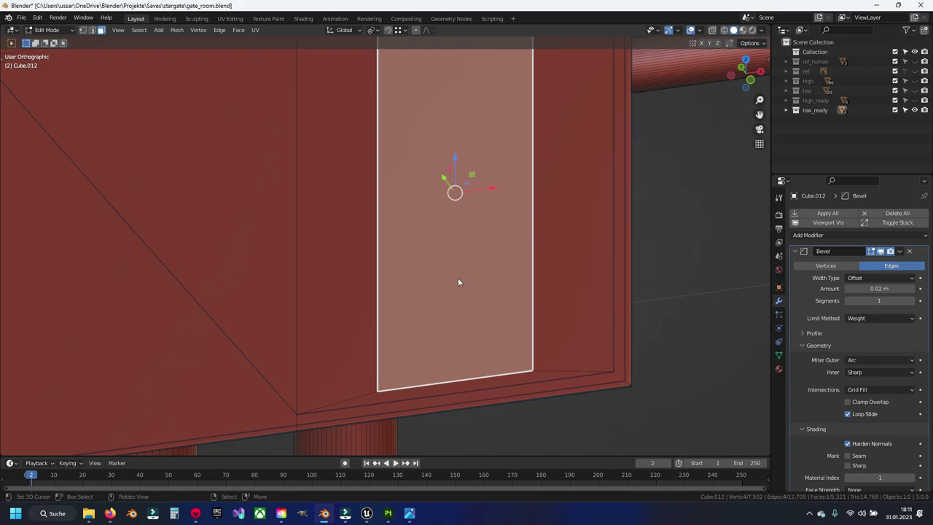
{"action": "key", "text": "ctrl+shift+z"}
- Dissolve the front strips and four diamond quarters into one flat face
{"action": "middle_click_drag", "start_coordinate": [458, 277], "coordinate": [433, 322]}
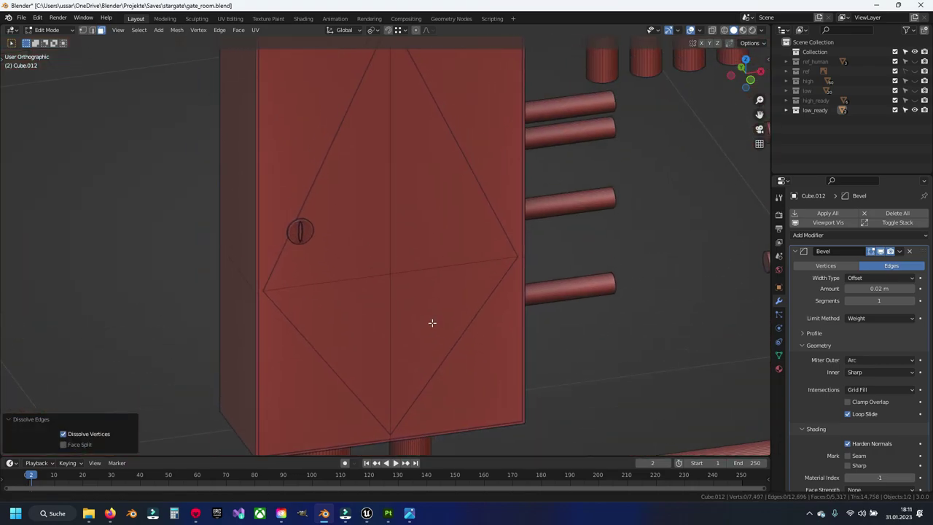
{"action": "left_click", "coordinate": [291, 165]}
{"action": "left_click", "coordinate": [484, 104], "text": "shift"}
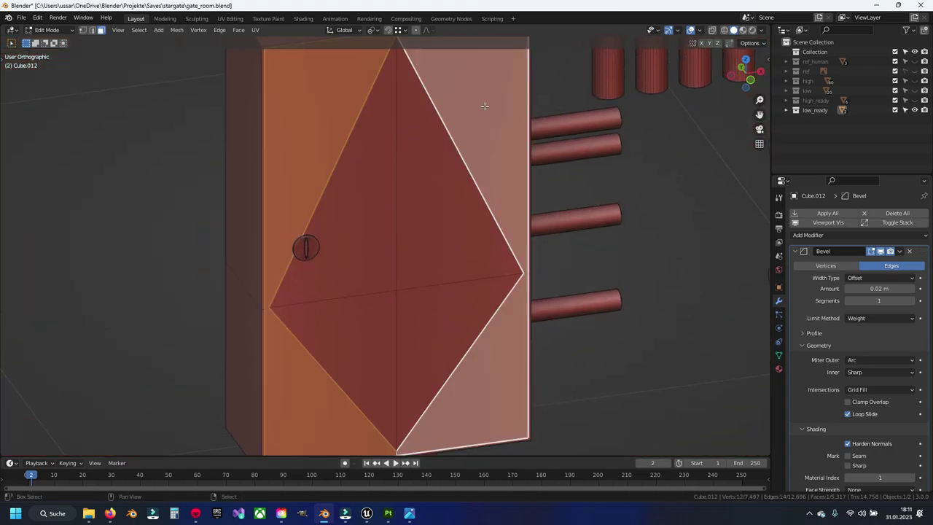
{"action": "left_click", "coordinate": [397, 230], "text": "shift"}
{"action": "left_click", "coordinate": [350, 219], "text": "shift"}
{"action": "left_click", "coordinate": [379, 325], "text": "shift"}
{"action": "left_click", "coordinate": [411, 318], "text": "shift"}
{"action": "key", "text": "x"}
{"action": "left_click", "coordinate": [414, 325]}
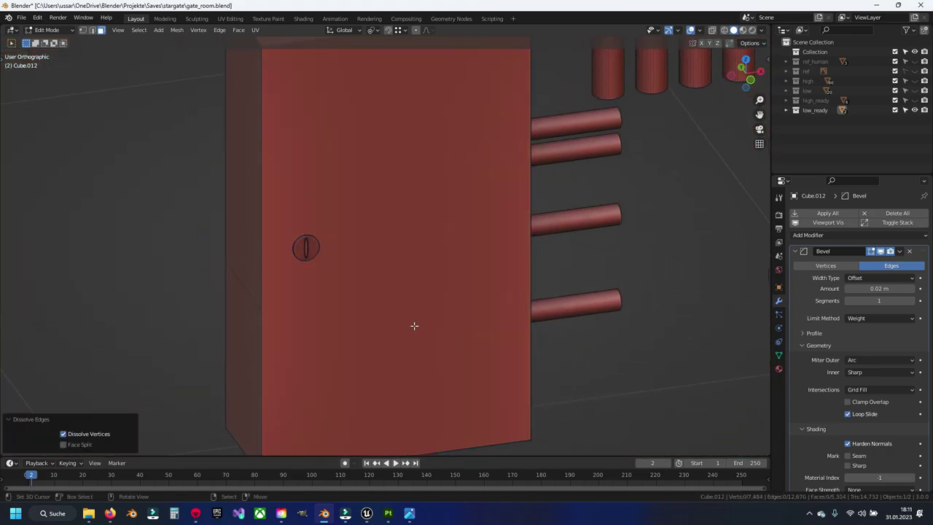
{"action": "key", "text": "ctrl+z"}
{"action": "key", "text": "x"}
{"action": "left_click", "coordinate": [235, 274]}
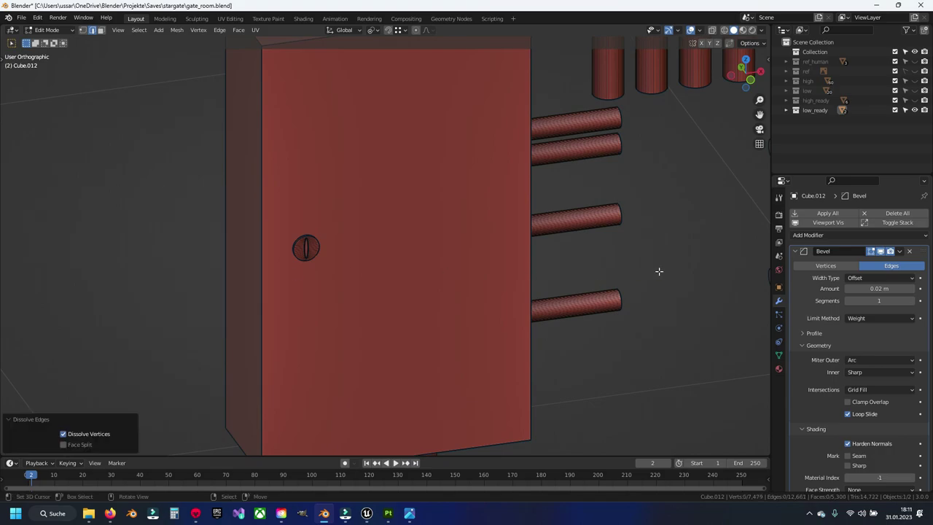
- Hide the whole wall cabinet mesh and save gate_room.blend
{"action": "middle_click_drag", "start_coordinate": [658, 270], "coordinate": [568, 265]}
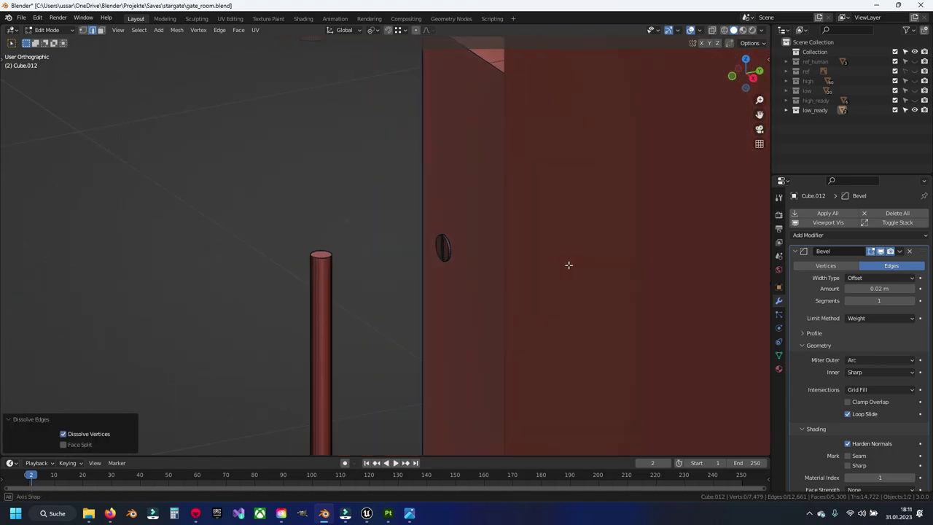
{"action": "scroll", "coordinate": [568, 265], "scroll_direction": "down", "scroll_amount": 3}
{"action": "scroll", "coordinate": [615, 264], "scroll_direction": "down", "scroll_amount": 2}
{"action": "middle_click_drag", "start_coordinate": [492, 253], "coordinate": [404, 141]}
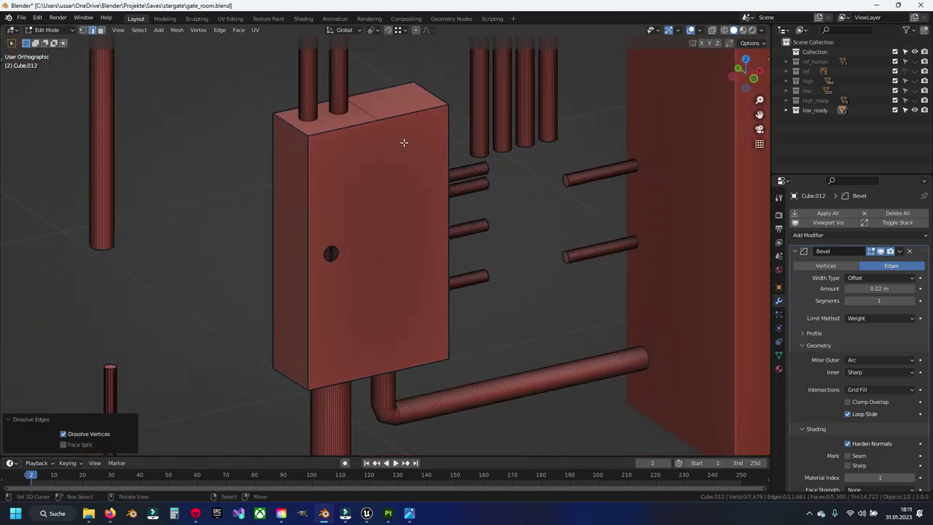
{"action": "right_click", "coordinate": [371, 111], "text": "shift"}
{"action": "middle_click_drag", "start_coordinate": [371, 111], "coordinate": [448, 191]}
{"action": "right_click", "coordinate": [343, 189]}
{"action": "left_click", "coordinate": [343, 189]}
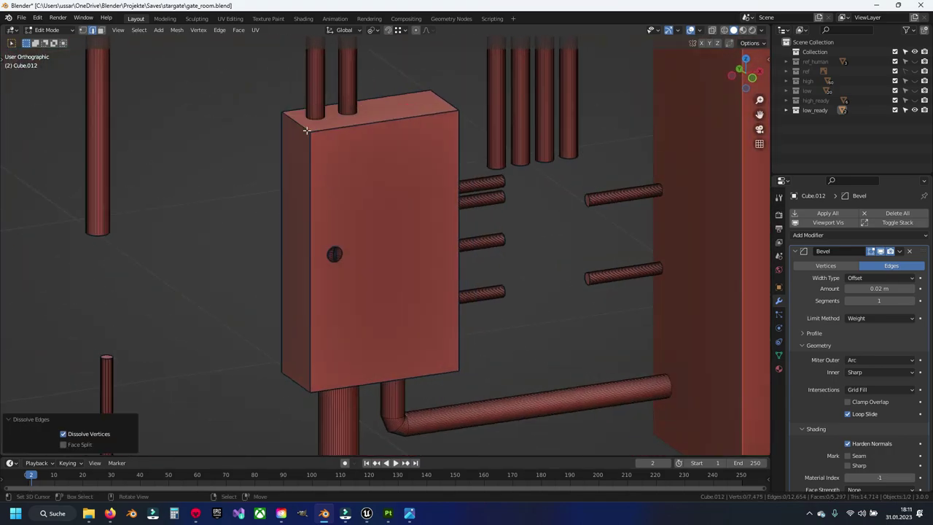
{"action": "left_click", "coordinate": [312, 128]}
{"action": "key", "text": "ctrl+l"}
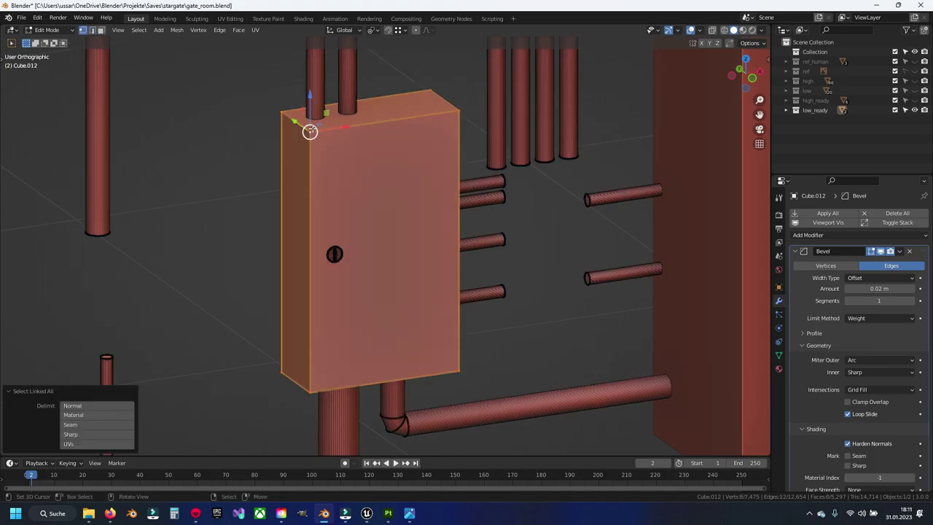
{"action": "key", "text": "h"}
{"action": "key", "text": "ctrl+s"}
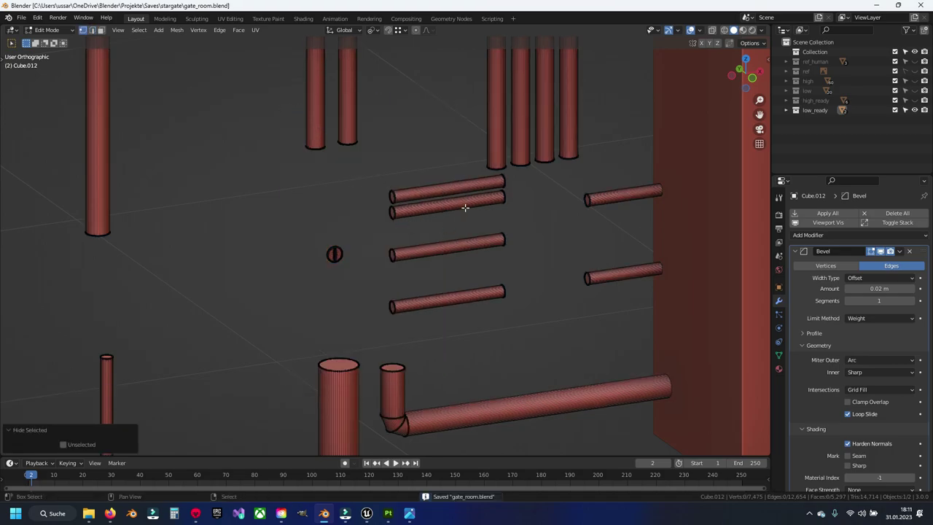
- Dissolve the edge loop framing the cabinet's switch panel
{"action": "mouse_move", "coordinate": [465, 208]}
{"action": "middle_mouse_down"}
{"action": "mouse_move", "coordinate": [323, 233]}
{"action": "mouse_move", "coordinate": [340, 277]}
{"action": "mouse_move", "coordinate": [342, 242]}
{"action": "mouse_move", "coordinate": [368, 251]}
{"action": "mouse_move", "coordinate": [408, 193]}
{"action": "middle_mouse_up"}
{"action": "scroll", "coordinate": [368, 251], "scroll_direction": "up", "scroll_amount": 8}
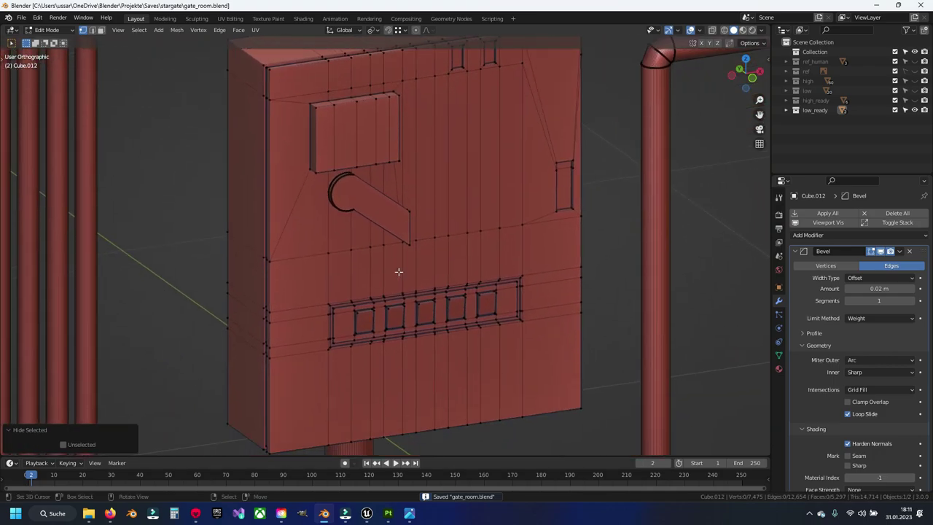
{"action": "middle_click_drag", "start_coordinate": [327, 291], "coordinate": [348, 241]}
{"action": "scroll", "coordinate": [315, 181], "scroll_direction": "up", "scroll_amount": 7}
{"action": "scroll", "coordinate": [270, 193], "scroll_direction": "up", "scroll_amount": 1}
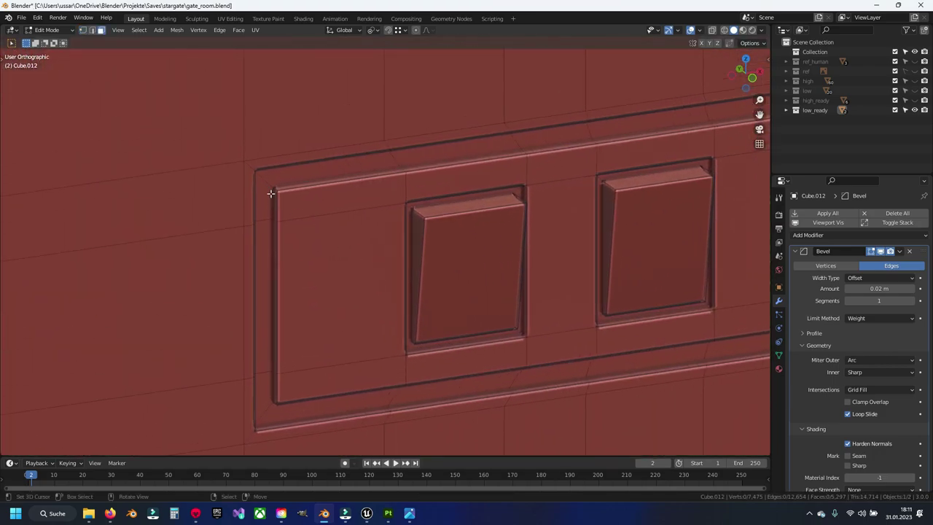
{"action": "left_click", "coordinate": [266, 182], "text": "alt"}
{"action": "key", "text": "x"}
{"action": "left_click", "coordinate": [266, 183]}
- Select the five raised switch faces along the strip and dissolve them
{"action": "scroll", "coordinate": [298, 258], "scroll_direction": "down", "scroll_amount": 2}
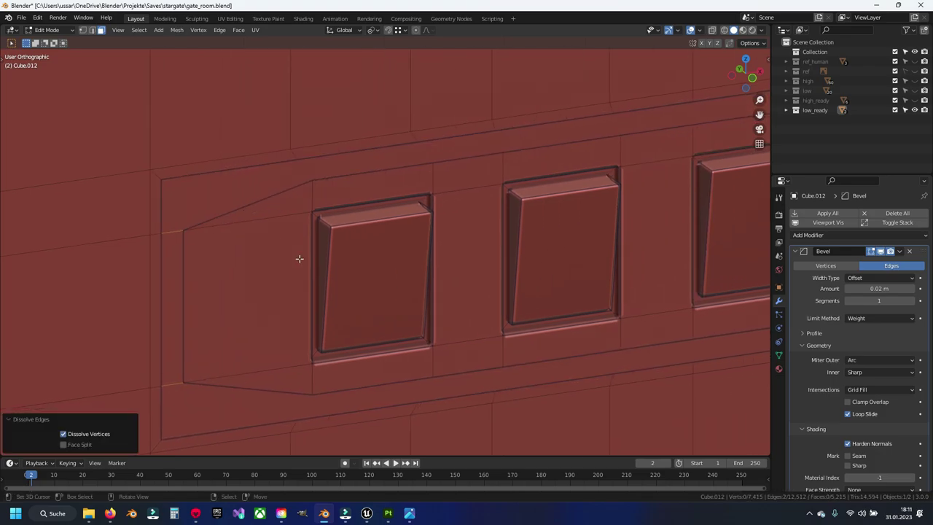
{"action": "key", "text": "alt+a"}
{"action": "left_click", "coordinate": [360, 247]}
{"action": "left_click", "coordinate": [554, 231], "text": "shift"}
{"action": "scroll", "coordinate": [554, 231], "scroll_direction": "down", "scroll_amount": 2}
{"action": "middle_click_drag", "start_coordinate": [554, 231], "coordinate": [474, 239], "text": "shift"}
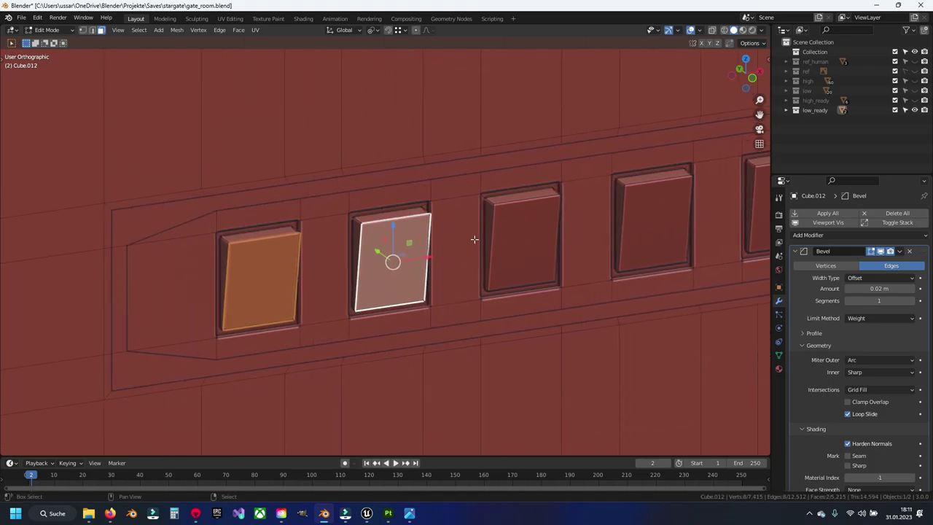
{"action": "left_click", "coordinate": [521, 241], "text": "shift"}
{"action": "left_click", "coordinate": [656, 219], "text": "shift"}
{"action": "middle_click_drag", "start_coordinate": [656, 218], "coordinate": [489, 239], "text": "shift"}
{"action": "left_click", "coordinate": [609, 226], "text": "shift"}
{"action": "key", "text": "ctrl+x"}
- Reselect the five remaining inset faces, dissolve them to flat outlines, and return to vertex mode
{"action": "left_click", "coordinate": [609, 226]}
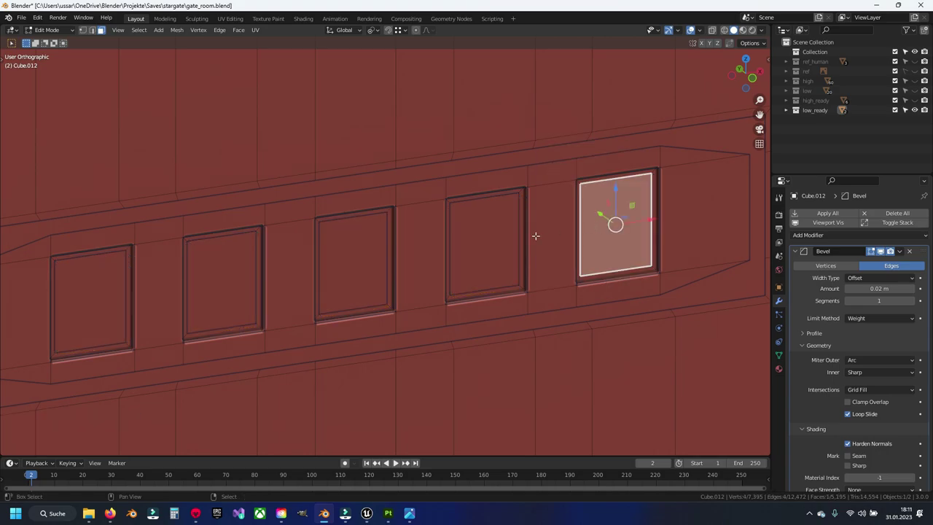
{"action": "left_click", "coordinate": [484, 244], "text": "shift"}
{"action": "left_click", "coordinate": [355, 263], "text": "shift"}
{"action": "left_click", "coordinate": [222, 283], "text": "shift"}
{"action": "key", "text": "alt+a"}
{"action": "left_click", "coordinate": [104, 285]}
{"action": "left_click", "coordinate": [247, 277], "text": "shift"}
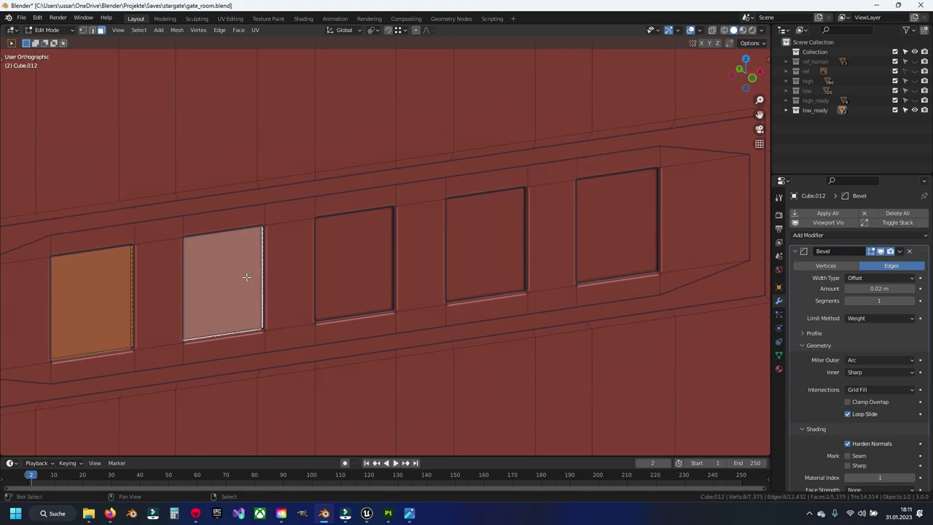
{"action": "left_click", "coordinate": [355, 263], "text": "shift"}
{"action": "left_click", "coordinate": [484, 244], "text": "shift"}
{"action": "left_click", "coordinate": [616, 226], "text": "shift"}
{"action": "key", "text": "x"}
{"action": "left_click", "coordinate": [558, 240]}
{"action": "mouse_move", "coordinate": [558, 240]}
{"action": "middle_mouse_down", "text": "shift"}
{"action": "mouse_move", "coordinate": [476, 205]}
{"action": "mouse_move", "coordinate": [534, 205]}
{"action": "middle_mouse_up", "text": "shift"}
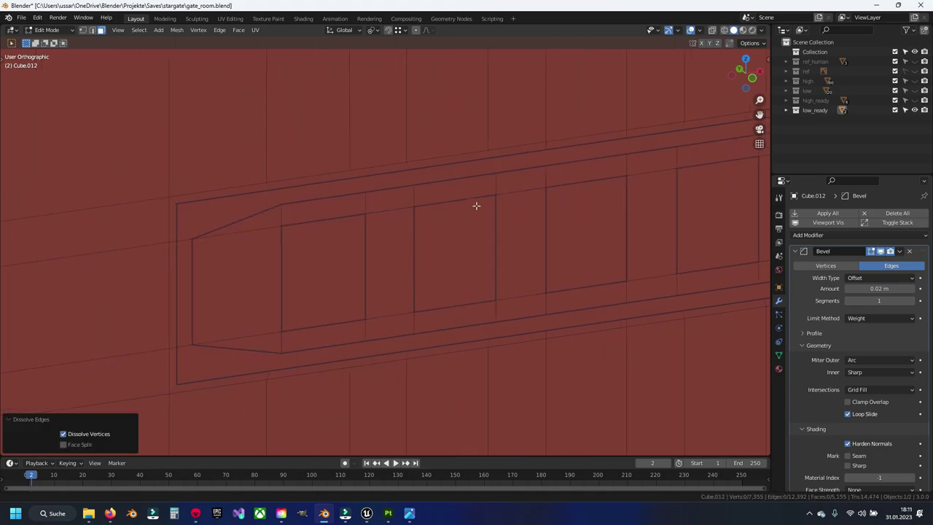
{"action": "key", "text": "1"}
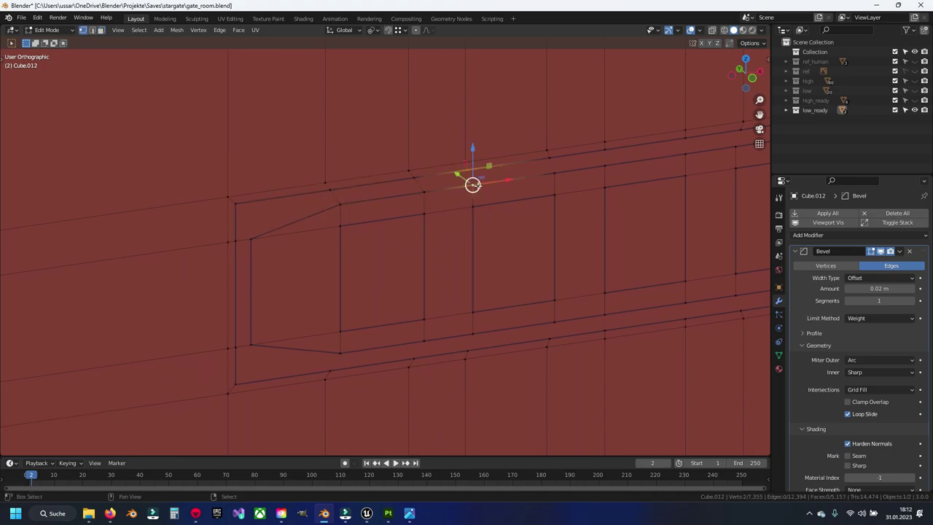
- Join vertex pairs across the switch strip with J to add vertical connecting edges
{"action": "middle_click_drag", "start_coordinate": [477, 185], "coordinate": [315, 215], "text": "shift"}
{"action": "left_click", "coordinate": [442, 175]}
{"action": "left_click", "coordinate": [442, 218], "text": "shift"}
{"action": "key", "text": "j"}
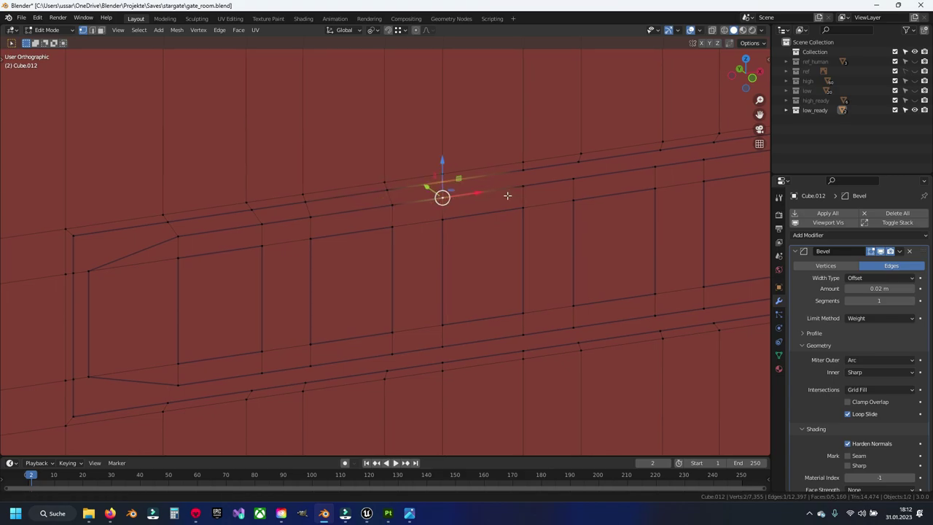
{"action": "middle_click_drag", "start_coordinate": [508, 195], "coordinate": [367, 207], "text": "shift"}
{"action": "left_click", "coordinate": [367, 211]}
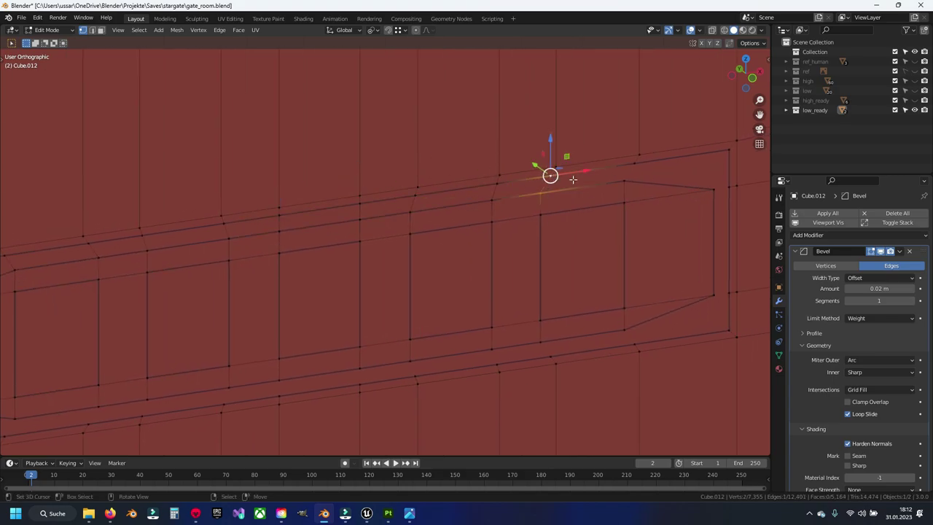
{"action": "left_click", "coordinate": [723, 191]}
{"action": "mouse_move", "coordinate": [709, 271]}
{"action": "middle_mouse_down", "text": "shift"}
{"action": "mouse_move", "coordinate": [656, 240]}
{"action": "mouse_move", "coordinate": [611, 259]}
{"action": "middle_mouse_up", "text": "shift"}
{"action": "left_click", "coordinate": [619, 203]}
{"action": "left_click", "coordinate": [519, 244]}
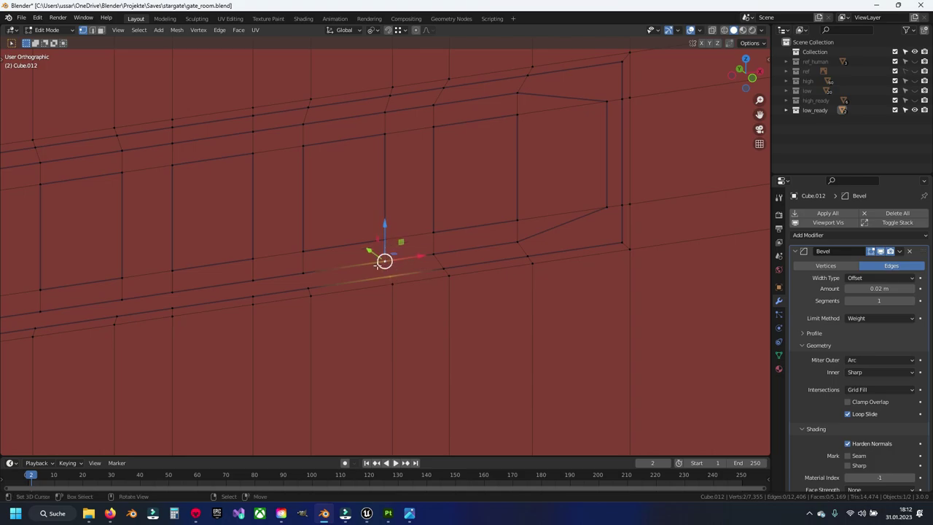
{"action": "middle_click_drag", "start_coordinate": [272, 281], "coordinate": [473, 256], "text": "shift"}
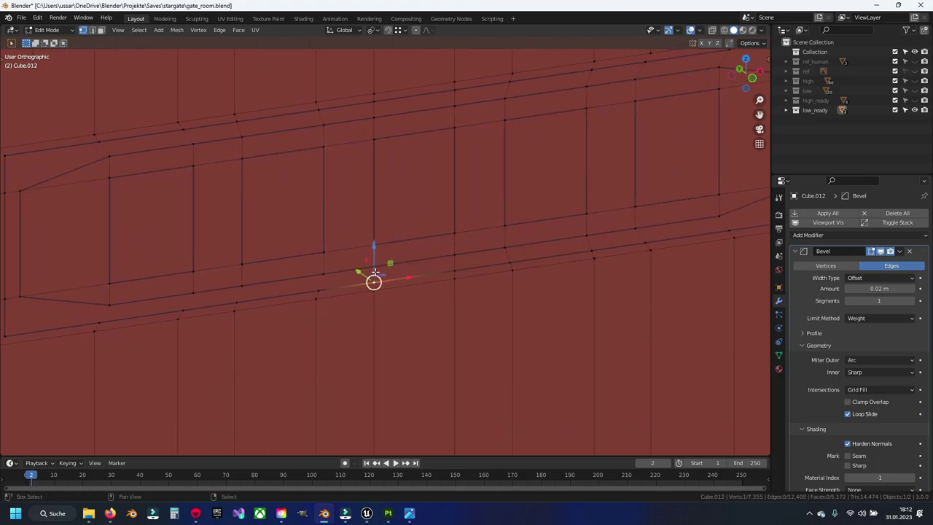
{"action": "middle_click_drag", "start_coordinate": [374, 267], "coordinate": [406, 264], "text": "shift"}
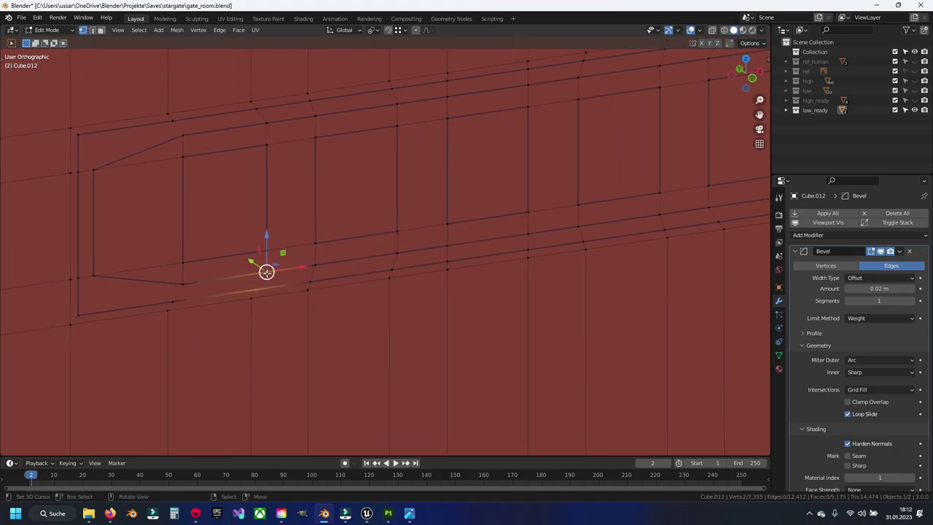
- Dissolve the raised block's faces and leftover edges on the upper strip
{"action": "key", "text": "2"}
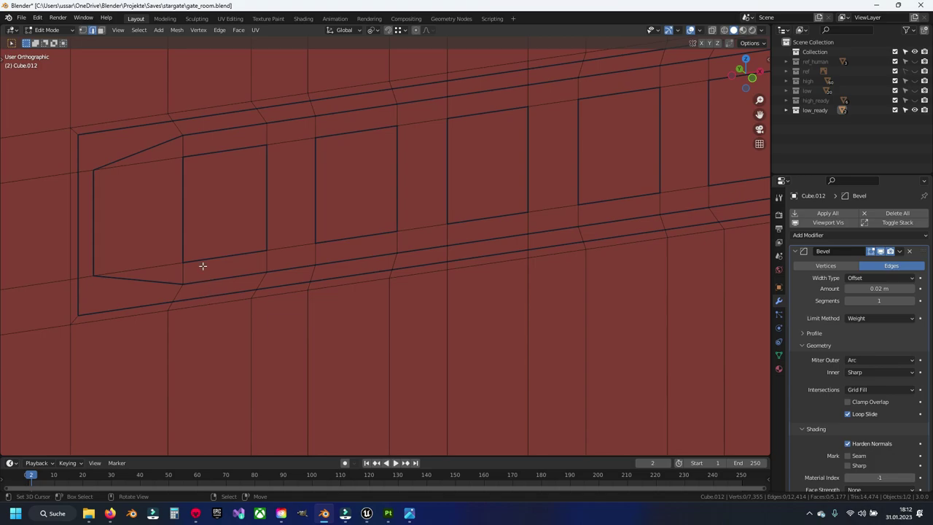
{"action": "left_click", "coordinate": [526, 160], "text": "alt"}
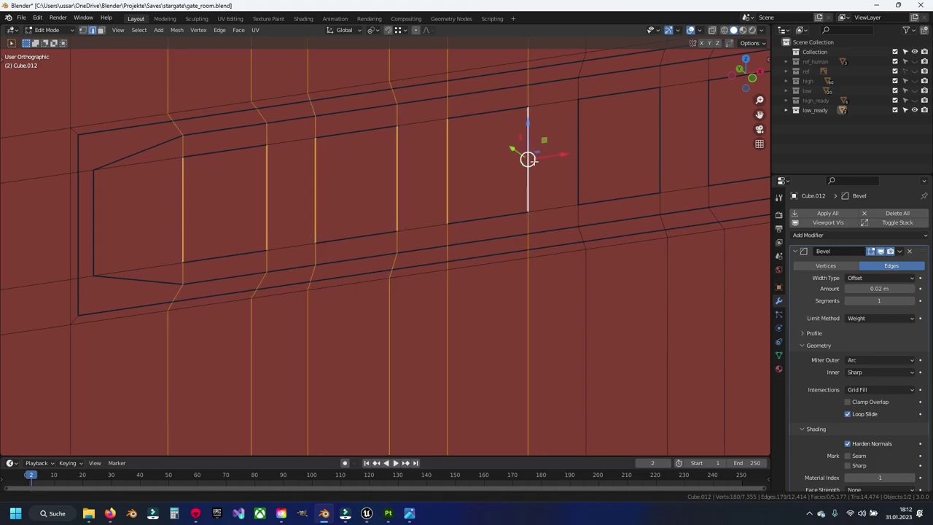
{"action": "middle_click_drag", "start_coordinate": [538, 154], "coordinate": [416, 207], "text": "shift"}
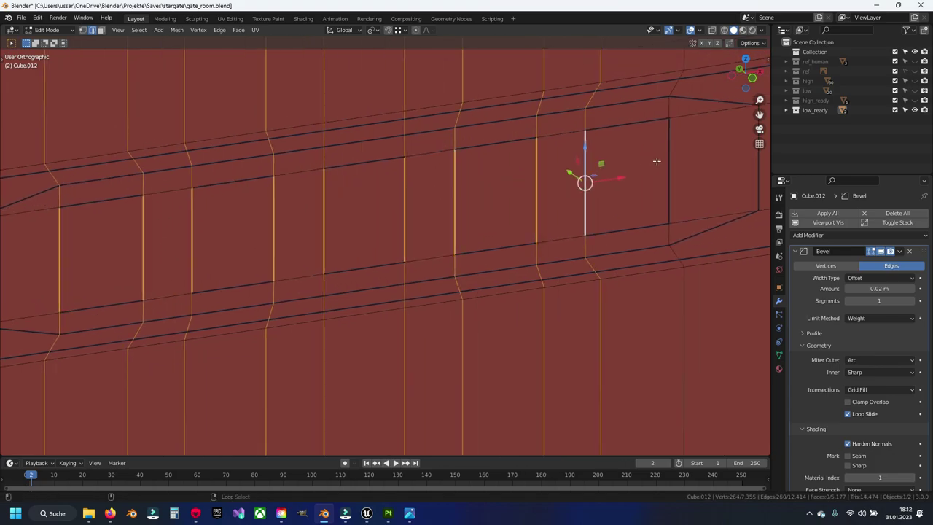
{"action": "scroll", "coordinate": [612, 189], "scroll_direction": "down", "scroll_amount": 3}
{"action": "scroll", "coordinate": [554, 219], "scroll_direction": "down", "scroll_amount": 2}
{"action": "scroll", "coordinate": [511, 247], "scroll_direction": "down", "scroll_amount": 2}
{"action": "scroll", "coordinate": [472, 274], "scroll_direction": "down", "scroll_amount": 2}
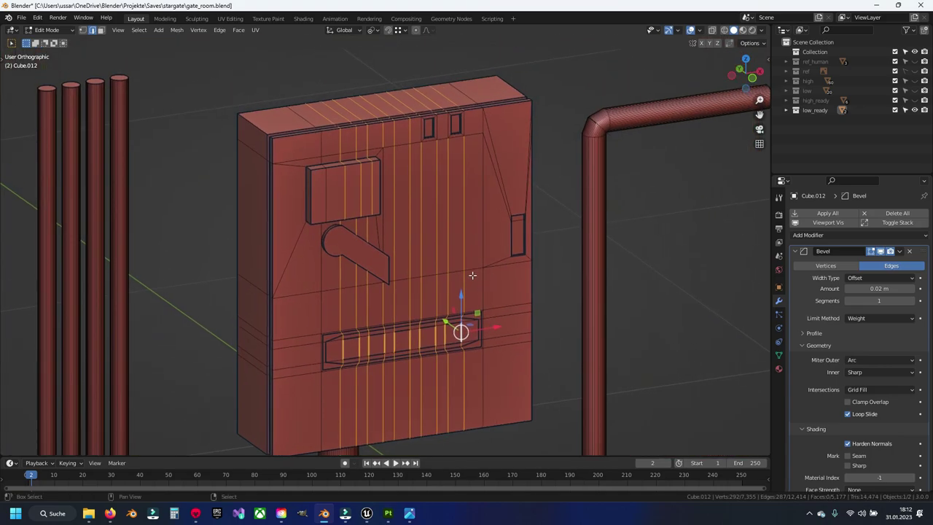
{"action": "scroll", "coordinate": [472, 275], "scroll_direction": "up", "scroll_amount": 2}
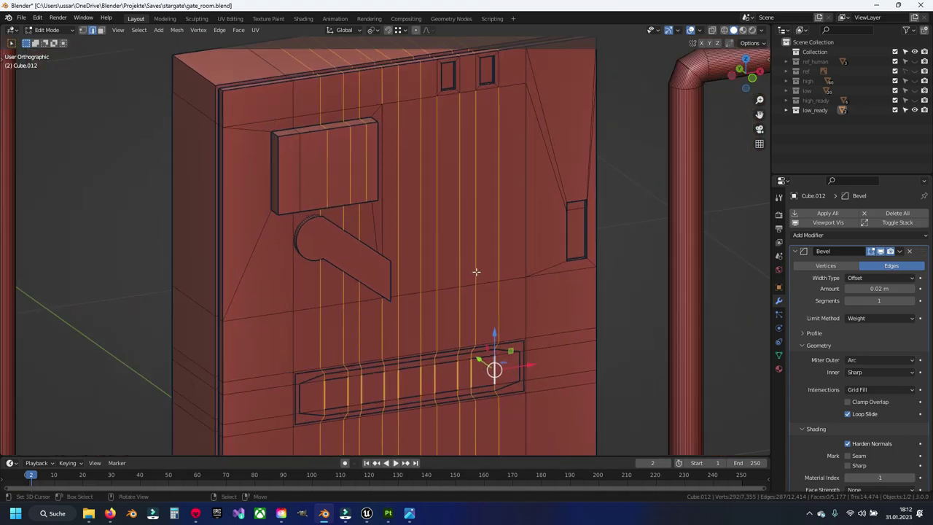
{"action": "key", "text": "3"}
{"action": "left_click", "coordinate": [295, 175]}
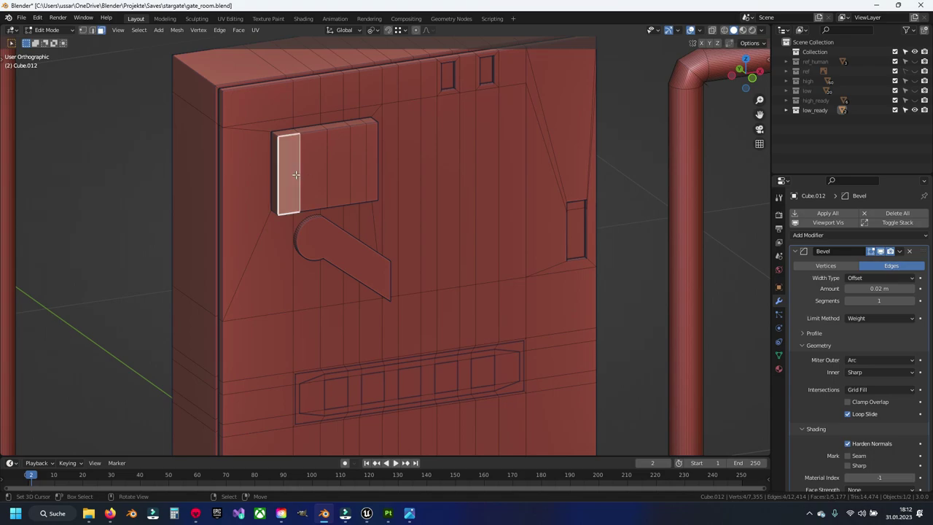
{"action": "key", "text": "x"}
{"action": "left_click", "coordinate": [371, 150]}
{"action": "key", "text": "x"}
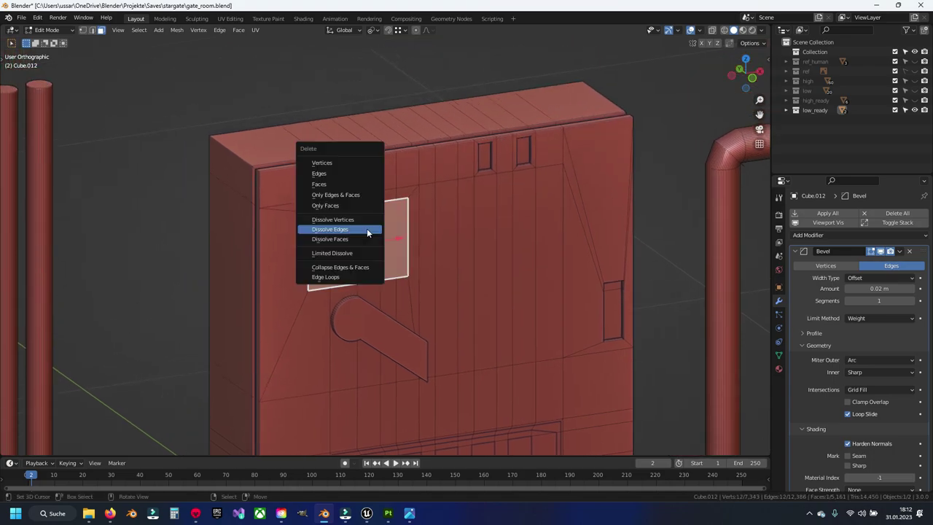
{"action": "left_click", "coordinate": [364, 228]}
- Dissolve the two small notch faces beside the block
{"action": "left_click", "coordinate": [485, 161]}
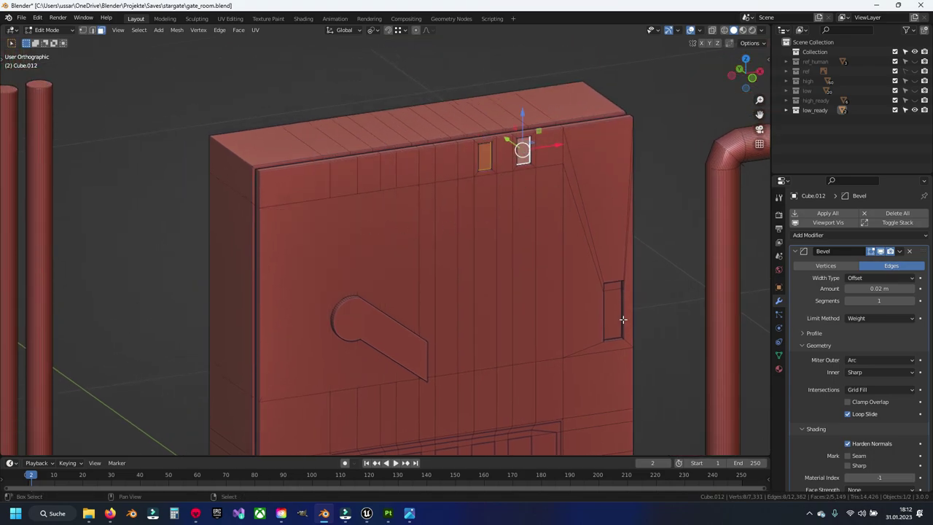
{"action": "key", "text": "x"}
{"action": "left_click", "coordinate": [612, 292]}
{"action": "left_click", "coordinate": [524, 152]}
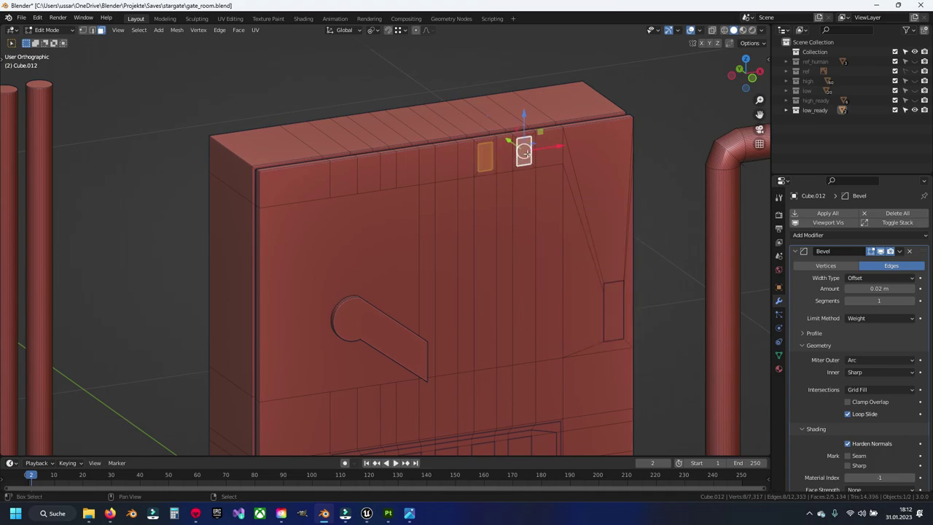
{"action": "key", "text": "x"}
{"action": "left_click", "coordinate": [615, 313]}
- Select three vertical panel edge loops on the cabinet front
{"action": "middle_click_drag", "start_coordinate": [615, 313], "coordinate": [540, 256]}
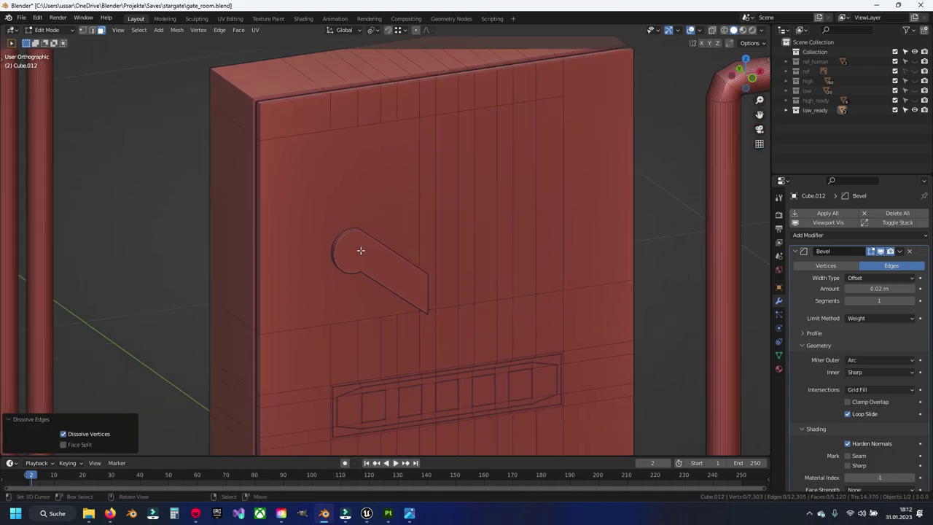
{"action": "key", "text": "1"}
{"action": "left_click", "coordinate": [336, 315]}
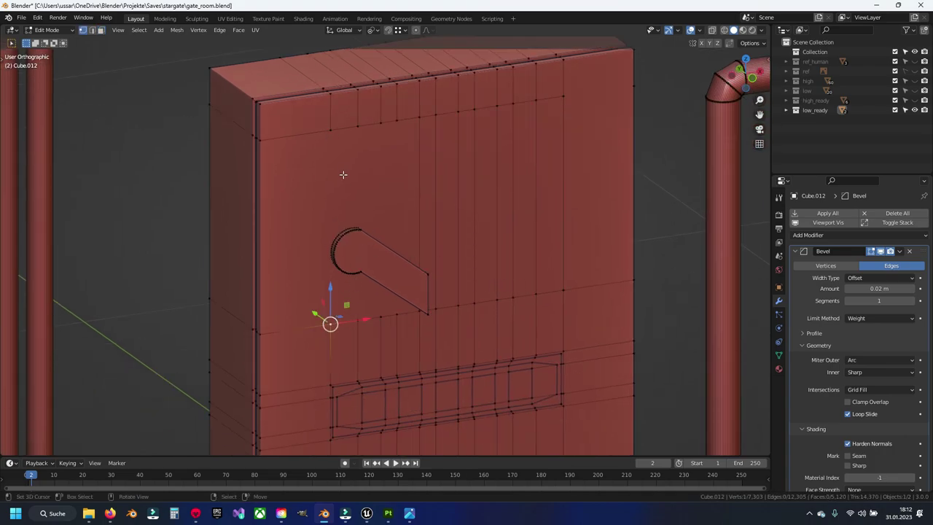
{"action": "key", "text": "2"}
{"action": "scroll", "coordinate": [370, 281], "scroll_direction": "down", "scroll_amount": 1}
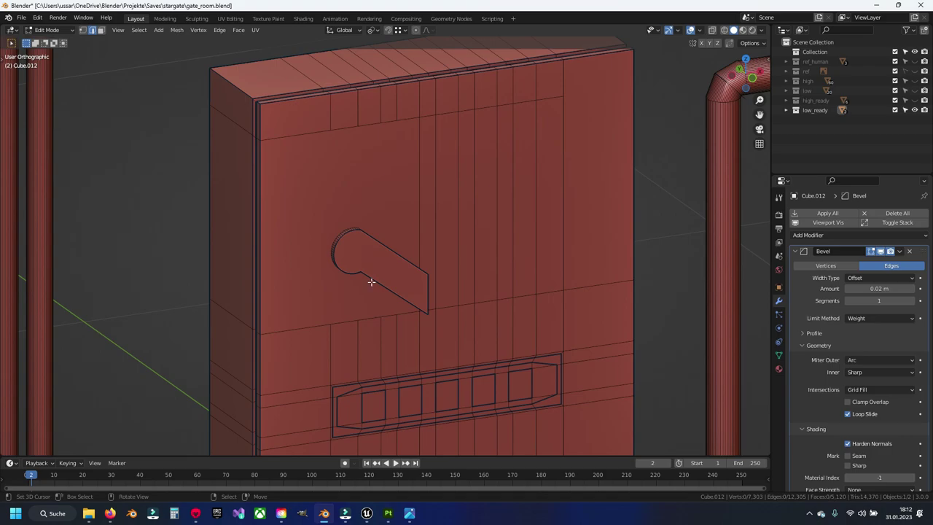
{"action": "middle_click_drag", "start_coordinate": [370, 281], "coordinate": [365, 156]}
{"action": "scroll", "coordinate": [323, 296], "scroll_direction": "up", "scroll_amount": 2}
{"action": "scroll", "coordinate": [327, 300], "scroll_direction": "up", "scroll_amount": 1}
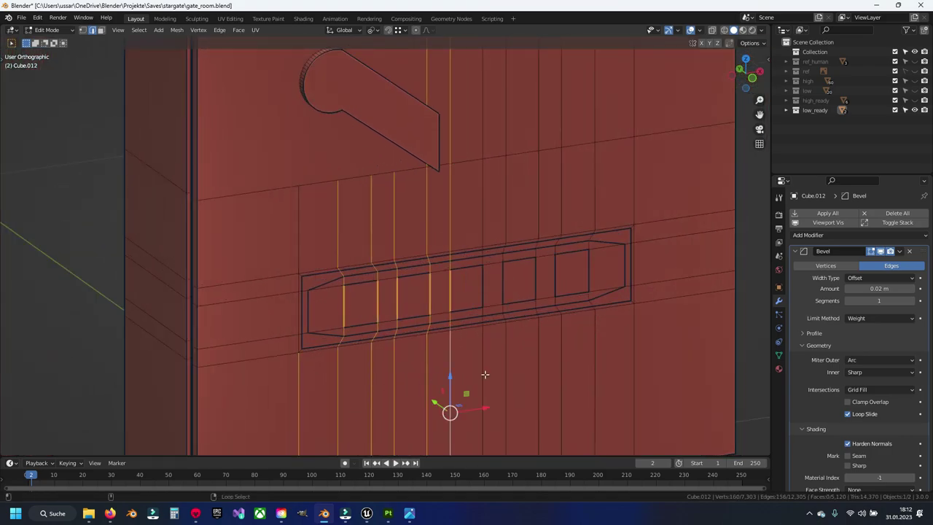
{"action": "left_click", "coordinate": [485, 374], "text": "alt+shift"}
{"action": "left_click", "coordinate": [514, 368], "text": "alt+shift"}
{"action": "left_click", "coordinate": [594, 356], "text": "alt+shift"}
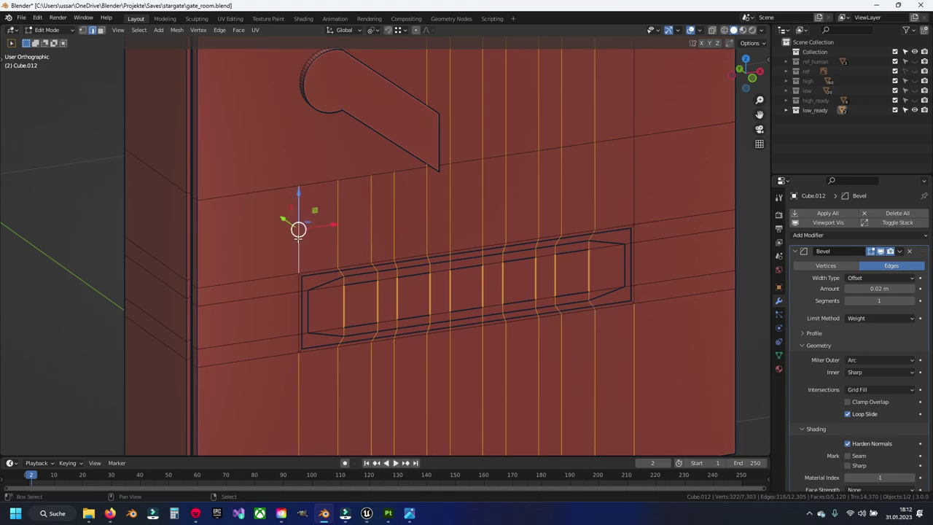
- Add the slot's horizontal loops and the upper panel loop, then dissolve all selected edges
{"action": "left_click", "coordinate": [248, 282], "text": "alt+shift"}
{"action": "left_click", "coordinate": [248, 328], "text": "alt+shift"}
{"action": "left_click", "coordinate": [251, 364], "text": "alt+shift"}
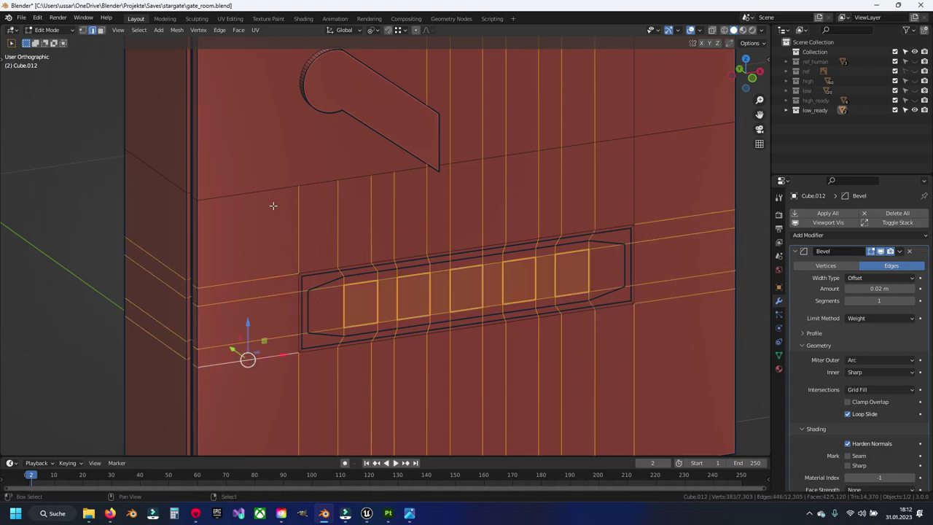
{"action": "scroll", "coordinate": [272, 205], "scroll_direction": "down", "scroll_amount": 4}
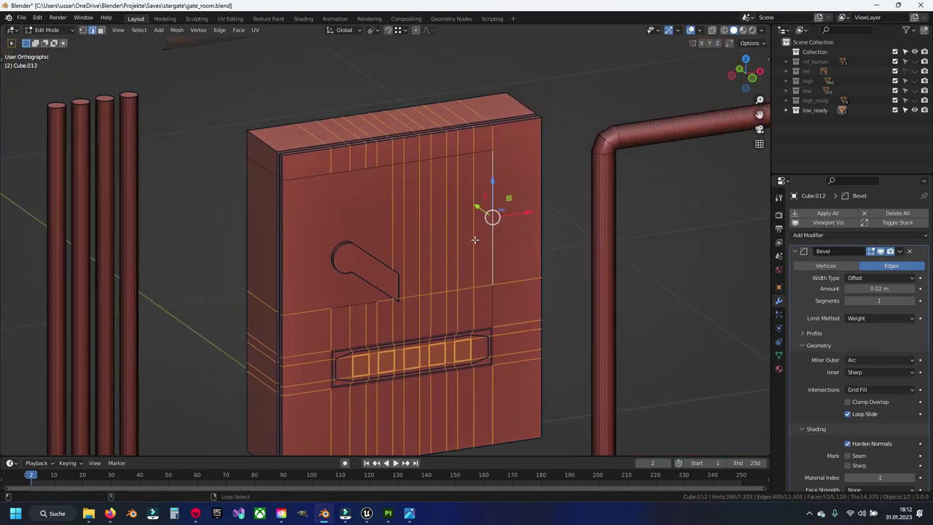
{"action": "left_click", "coordinate": [430, 169], "text": "alt+shift"}
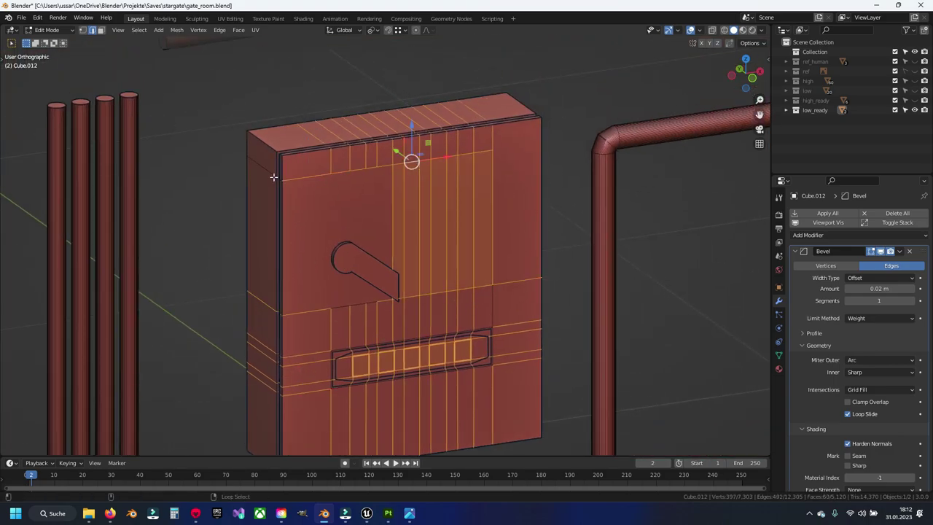
{"action": "key", "text": "x"}
{"action": "left_click", "coordinate": [451, 295]}
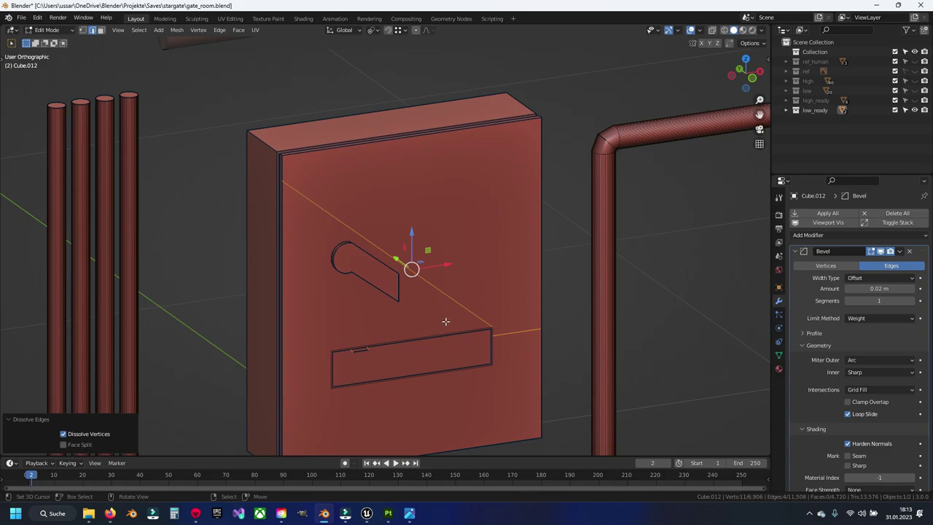
{"action": "middle_click_drag", "start_coordinate": [394, 226], "coordinate": [401, 312]}
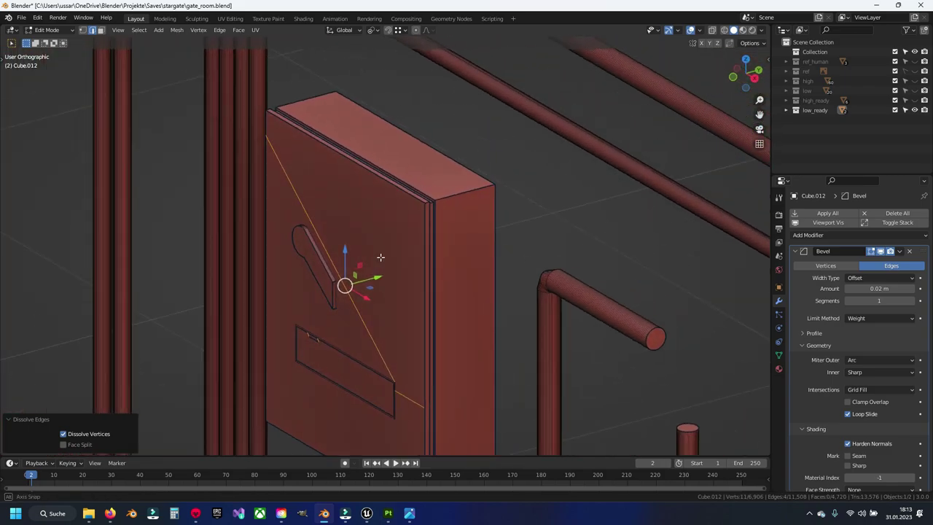
- Try dissolving the cabinet's upper front face, then undo that dissolve
{"action": "scroll", "coordinate": [360, 308], "scroll_direction": "up", "scroll_amount": 1}
{"action": "scroll", "coordinate": [360, 308], "scroll_direction": "up", "scroll_amount": 2}
{"action": "key", "text": "3"}
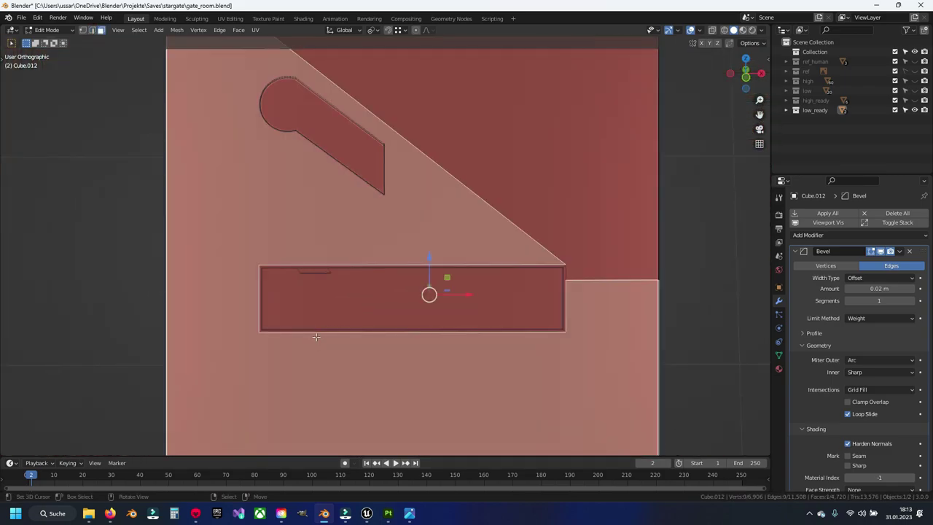
{"action": "left_click", "coordinate": [501, 168]}
{"action": "key", "text": "x"}
{"action": "left_click", "coordinate": [523, 155]}
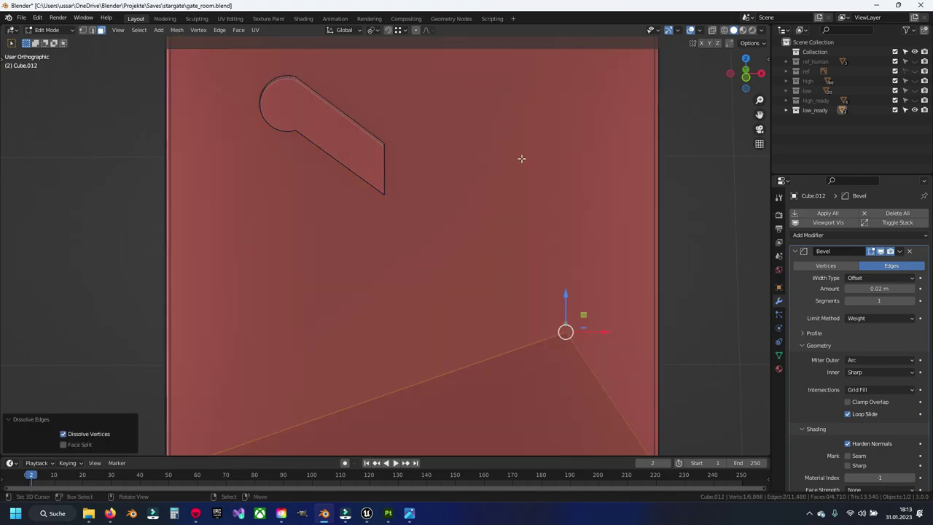
{"action": "scroll", "coordinate": [466, 277], "scroll_direction": "down", "scroll_amount": 2}
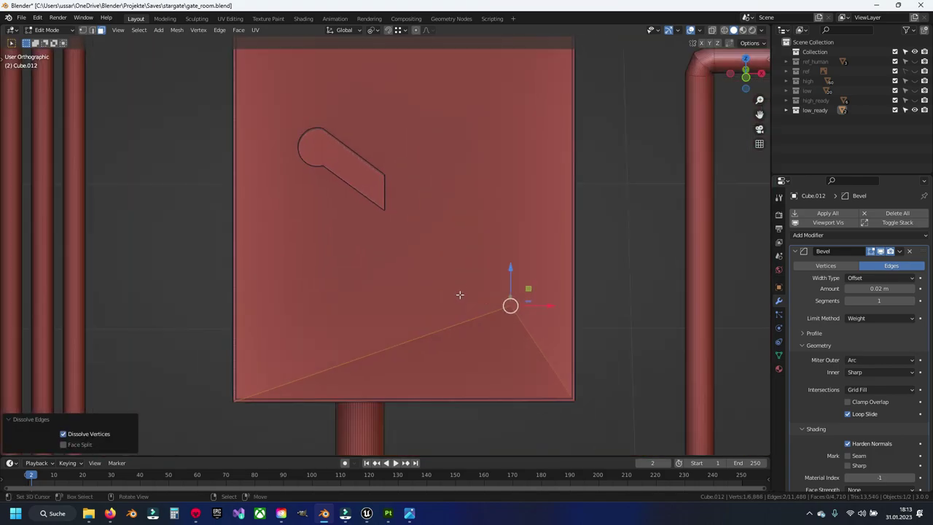
{"action": "key", "text": "ctrl+z"}
- Dissolve the slot rectangle's inner edges and the faces surrounding it
{"action": "middle_click_drag", "start_coordinate": [496, 343], "coordinate": [483, 292], "text": "shift"}
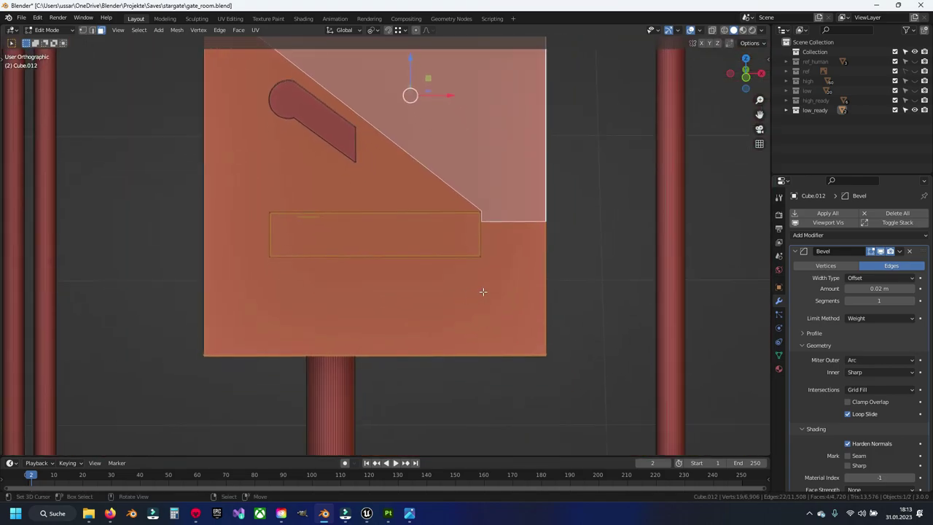
{"action": "scroll", "coordinate": [492, 286], "scroll_direction": "up", "scroll_amount": 4}
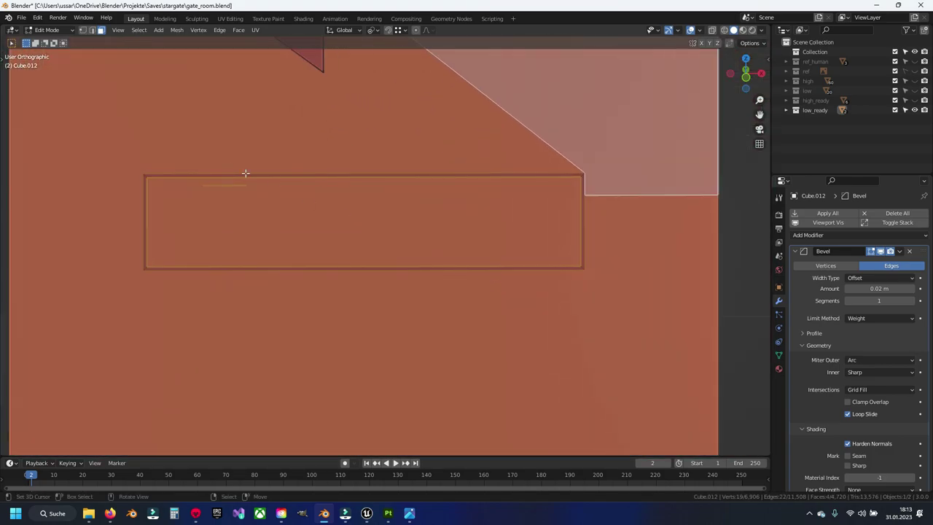
{"action": "middle_click_drag", "start_coordinate": [246, 172], "coordinate": [462, 250], "text": "shift"}
{"action": "scroll", "coordinate": [465, 277], "scroll_direction": "up", "scroll_amount": 4}
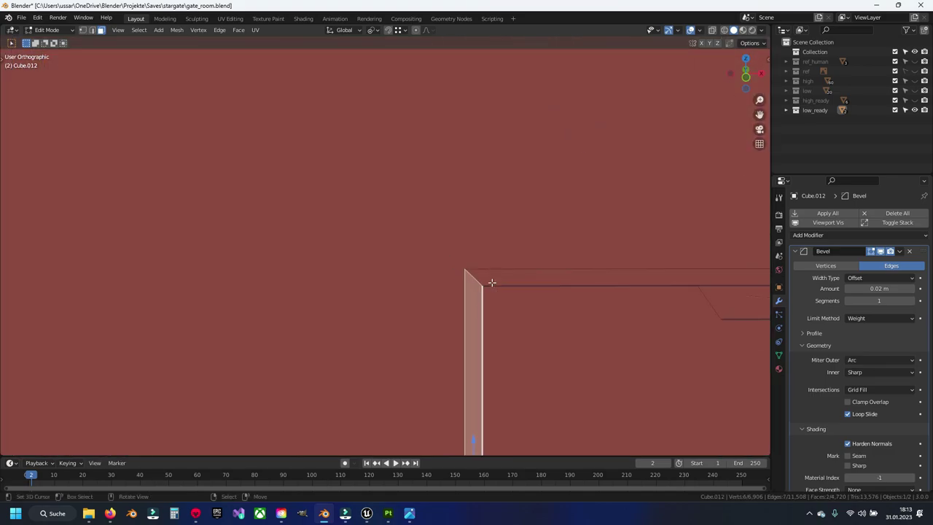
{"action": "scroll", "coordinate": [260, 252], "scroll_direction": "down", "scroll_amount": 4}
{"action": "left_click", "coordinate": [358, 216]}
{"action": "key", "text": "x"}
{"action": "left_click", "coordinate": [328, 194]}
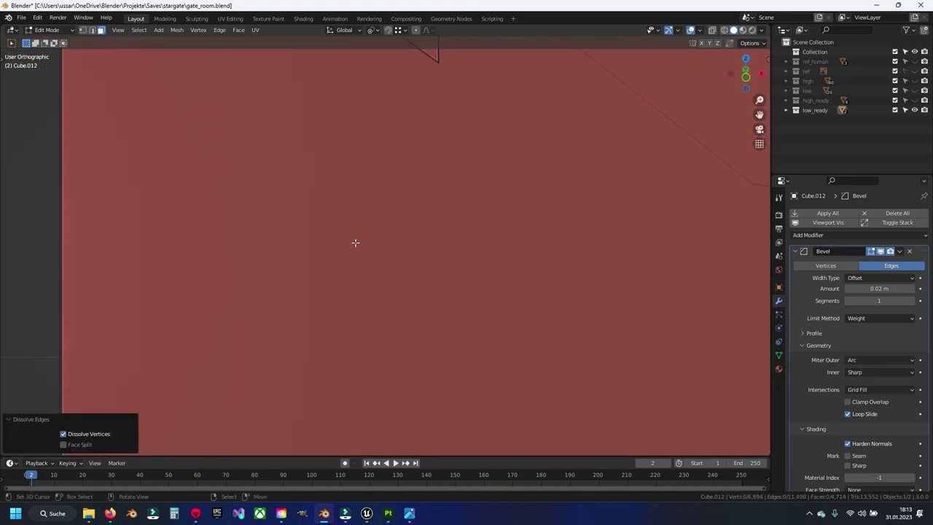
{"action": "scroll", "coordinate": [355, 242], "scroll_direction": "down", "scroll_amount": 5}
{"action": "left_click", "coordinate": [376, 281], "text": "shift"}
{"action": "key", "text": "x"}
{"action": "left_click", "coordinate": [376, 281]}
- Inspect the box's top corner and select the thin bevel strip along the top edge
{"action": "mouse_move", "coordinate": [345, 272]}
{"action": "middle_mouse_down"}
{"action": "mouse_move", "coordinate": [423, 273]}
{"action": "mouse_move", "coordinate": [393, 275]}
{"action": "mouse_move", "coordinate": [474, 207]}
{"action": "mouse_move", "coordinate": [370, 211]}
{"action": "mouse_move", "coordinate": [495, 216]}
{"action": "mouse_move", "coordinate": [469, 224]}
{"action": "middle_mouse_up"}
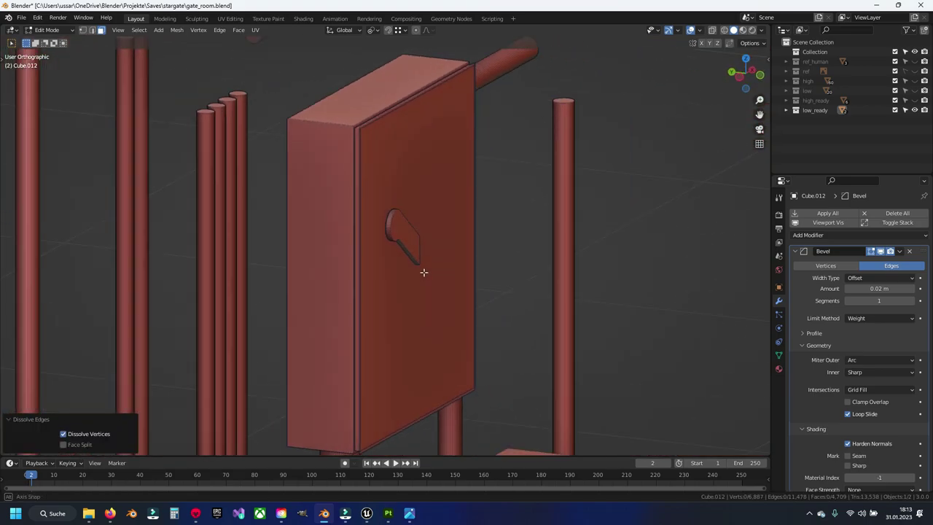
{"action": "scroll", "coordinate": [470, 224], "scroll_direction": "up", "scroll_amount": 4}
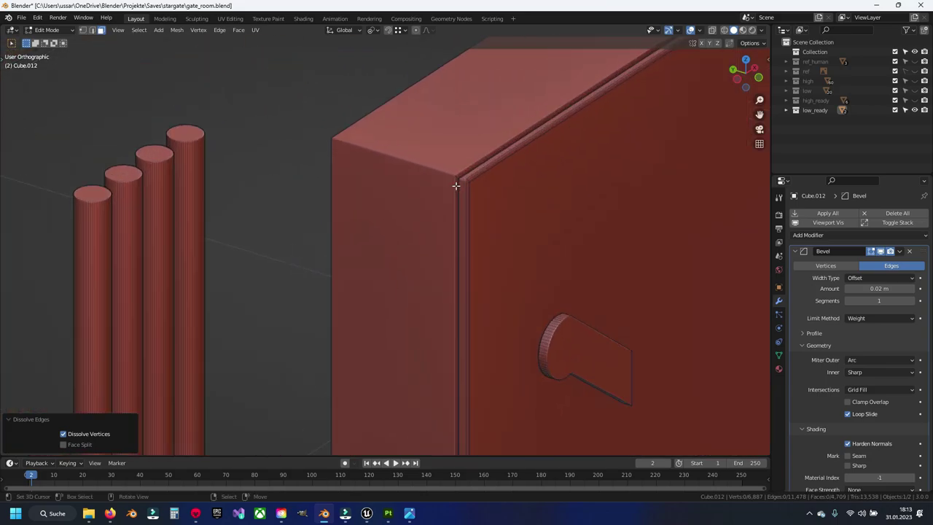
{"action": "scroll", "coordinate": [362, 252], "scroll_direction": "up", "scroll_amount": 4}
{"action": "scroll", "coordinate": [437, 226], "scroll_direction": "up", "scroll_amount": 3}
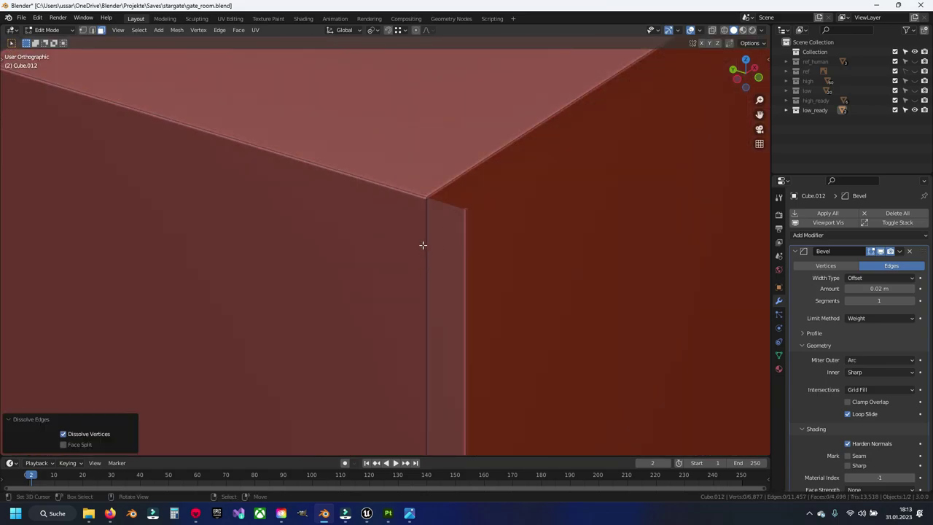
{"action": "key", "text": "1"}
{"action": "left_click", "coordinate": [426, 197]}
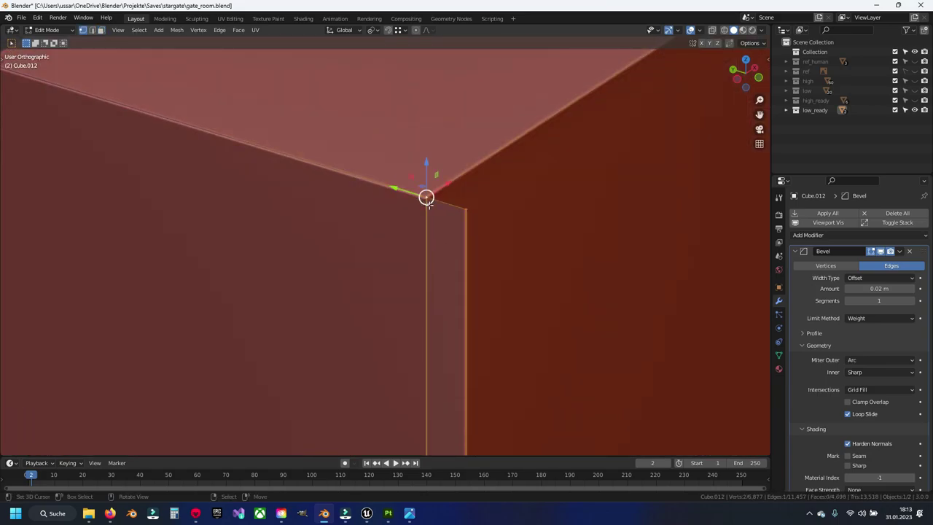
{"action": "scroll", "coordinate": [429, 201], "scroll_direction": "down", "scroll_amount": 5}
{"action": "mouse_move", "coordinate": [429, 201]}
{"action": "middle_mouse_down"}
{"action": "mouse_move", "coordinate": [500, 223]}
{"action": "mouse_move", "coordinate": [444, 214]}
{"action": "mouse_move", "coordinate": [460, 207]}
{"action": "mouse_move", "coordinate": [447, 253]}
{"action": "middle_mouse_up"}
{"action": "key", "text": "3"}
{"action": "left_click", "coordinate": [441, 276], "text": "alt"}
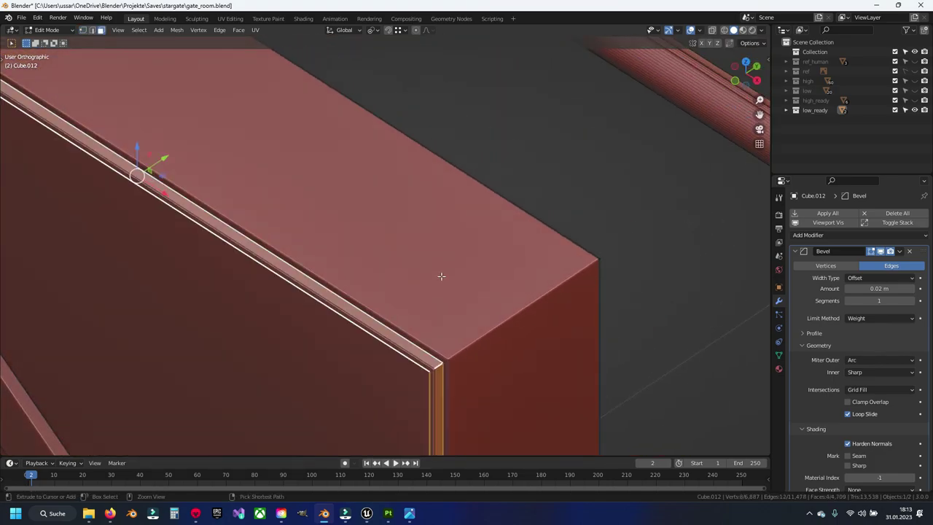
- Reselect the top bevel strip faces at the corner and dissolve their edges
{"action": "mouse_move", "coordinate": [416, 336]}
{"action": "middle_mouse_down"}
{"action": "mouse_move", "coordinate": [483, 272]}
{"action": "mouse_move", "coordinate": [506, 289]}
{"action": "mouse_move", "coordinate": [589, 273]}
{"action": "middle_mouse_up"}
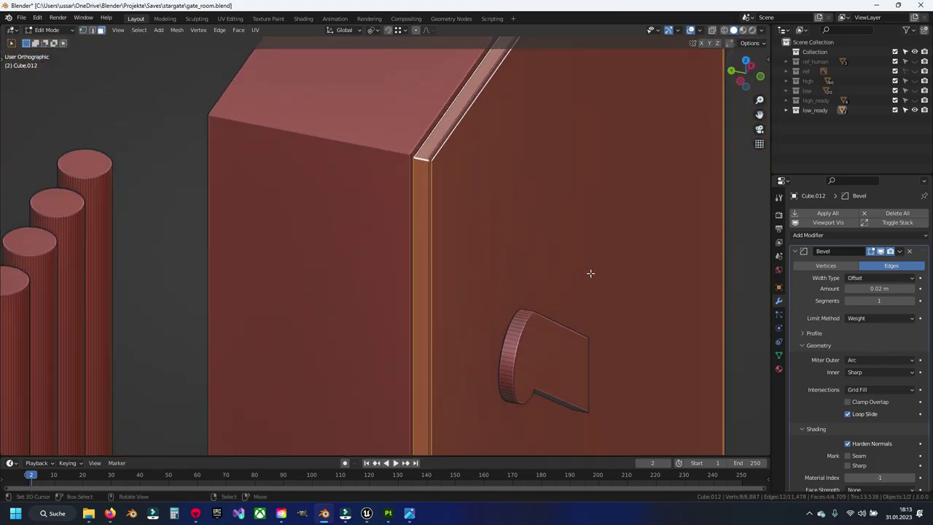
{"action": "scroll", "coordinate": [481, 173], "scroll_direction": "up", "scroll_amount": 3}
{"action": "mouse_move", "coordinate": [481, 174]}
{"action": "middle_mouse_down"}
{"action": "mouse_move", "coordinate": [425, 254]}
{"action": "mouse_move", "coordinate": [515, 346]}
{"action": "mouse_move", "coordinate": [411, 208]}
{"action": "middle_mouse_up"}
{"action": "left_click", "coordinate": [425, 254], "text": "ctrl"}
{"action": "left_click", "coordinate": [426, 255], "text": "ctrl"}
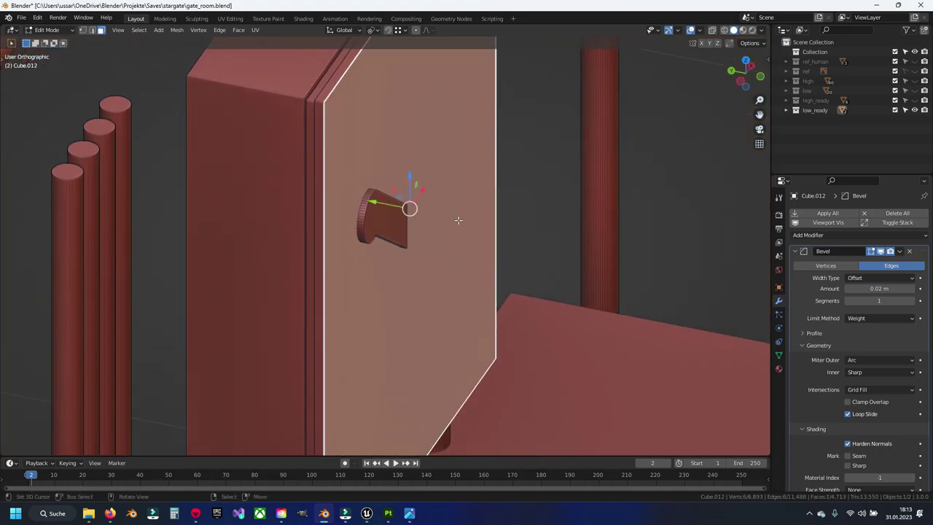
{"action": "middle_click_drag", "start_coordinate": [414, 246], "coordinate": [387, 337]}
{"action": "left_click", "coordinate": [335, 329], "text": "alt+shift"}
{"action": "right_click", "coordinate": [334, 329]}
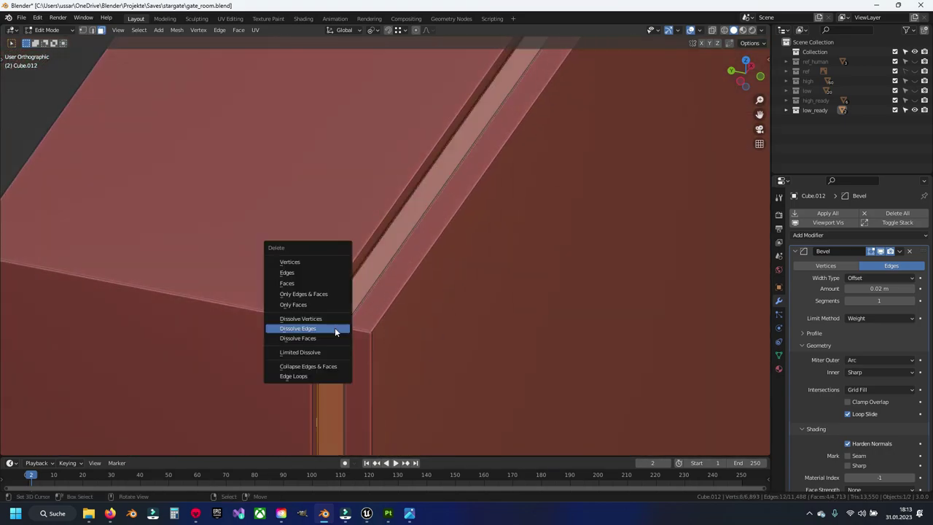
{"action": "left_click", "coordinate": [337, 327]}
- Select the vertical bevel strip along the box corner and dissolve its vertices
{"action": "scroll", "coordinate": [345, 304], "scroll_direction": "down", "scroll_amount": 3}
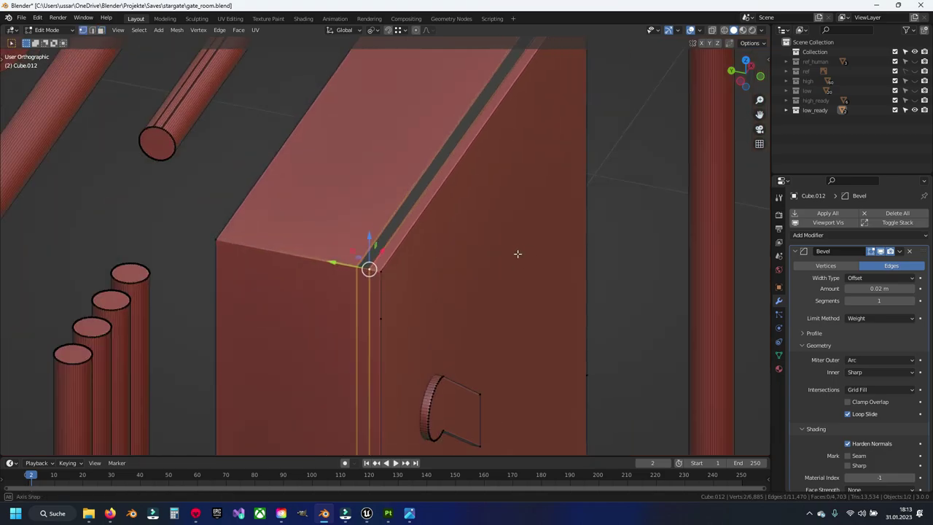
{"action": "middle_click_drag", "start_coordinate": [368, 266], "coordinate": [437, 291]}
{"action": "scroll", "coordinate": [437, 291], "scroll_direction": "up", "scroll_amount": 4}
{"action": "scroll", "coordinate": [479, 401], "scroll_direction": "down", "scroll_amount": 3}
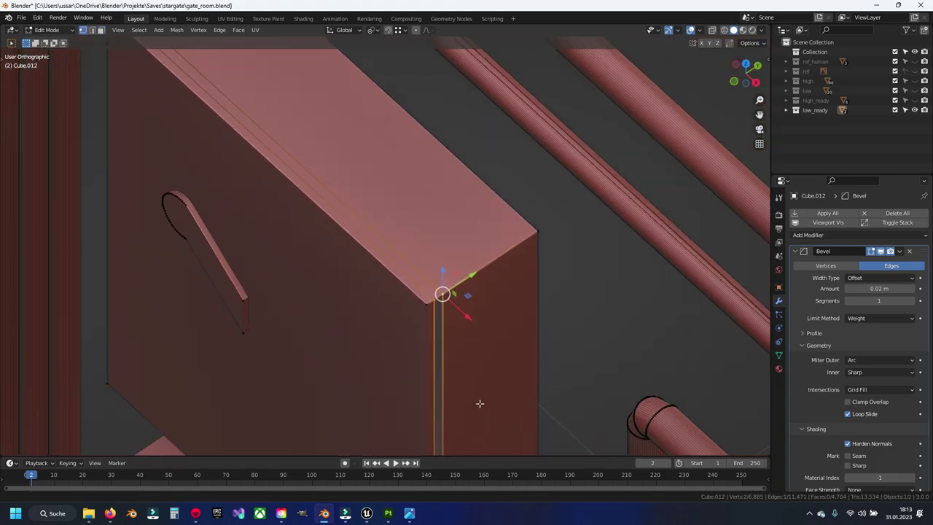
{"action": "middle_click_drag", "start_coordinate": [479, 402], "coordinate": [404, 287]}
{"action": "scroll", "coordinate": [419, 399], "scroll_direction": "up", "scroll_amount": 3}
{"action": "left_click", "coordinate": [443, 385], "text": "shift"}
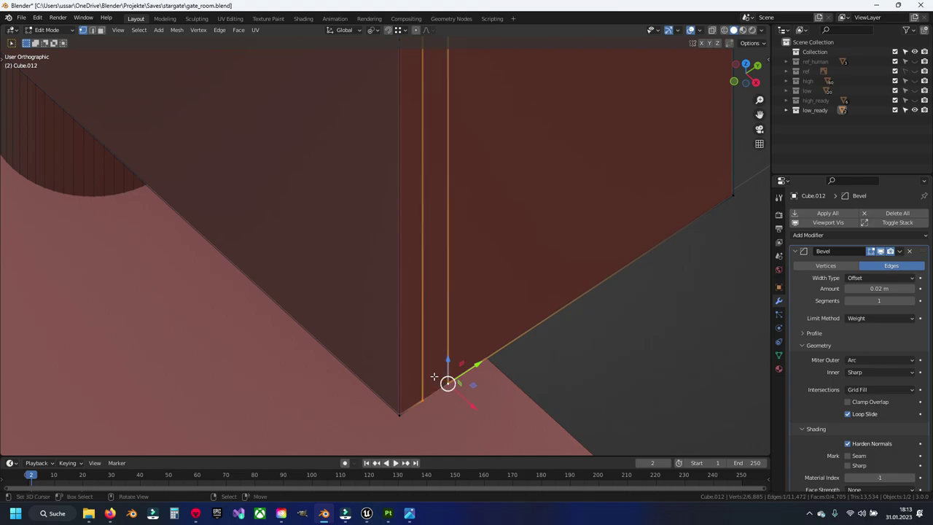
{"action": "middle_click_drag", "start_coordinate": [443, 386], "coordinate": [415, 422]}
{"action": "left_click", "coordinate": [397, 286], "text": "alt+shift"}
{"action": "key", "text": "x"}
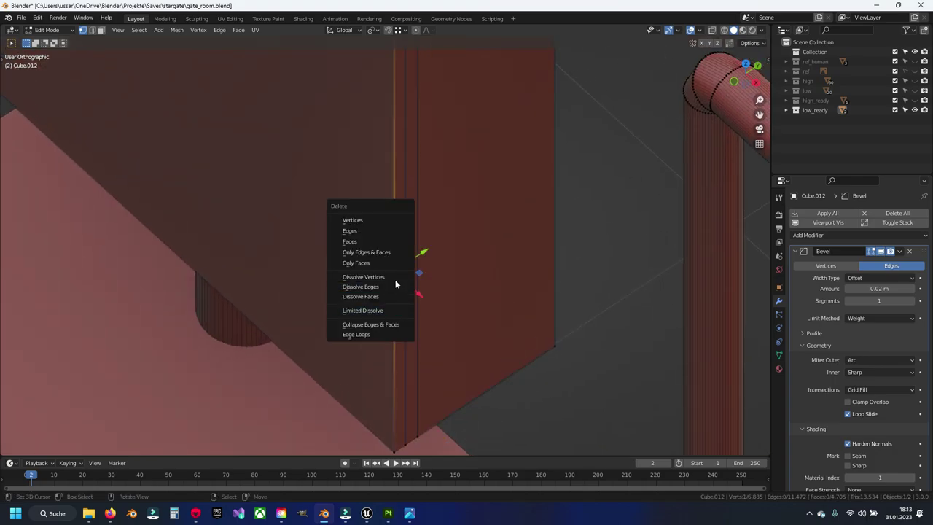
{"action": "left_click", "coordinate": [395, 278]}
- Dissolve the vertical strip edge near the wall corner and floor
{"action": "scroll", "coordinate": [394, 278], "scroll_direction": "down", "scroll_amount": 3}
{"action": "mouse_move", "coordinate": [394, 292]}
{"action": "middle_mouse_down"}
{"action": "mouse_move", "coordinate": [409, 305]}
{"action": "mouse_move", "coordinate": [263, 320]}
{"action": "middle_mouse_up"}
{"action": "scroll", "coordinate": [409, 305], "scroll_direction": "up", "scroll_amount": 3}
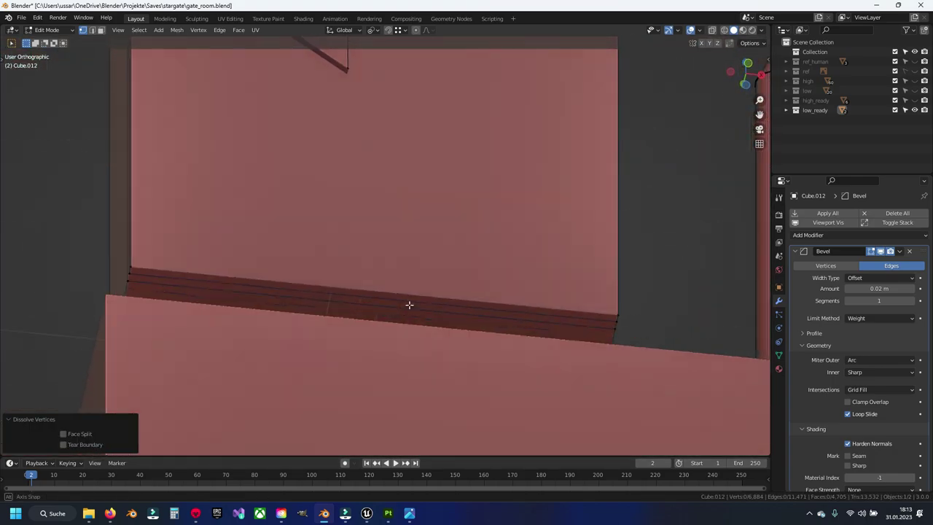
{"action": "scroll", "coordinate": [409, 304], "scroll_direction": "up", "scroll_amount": 2}
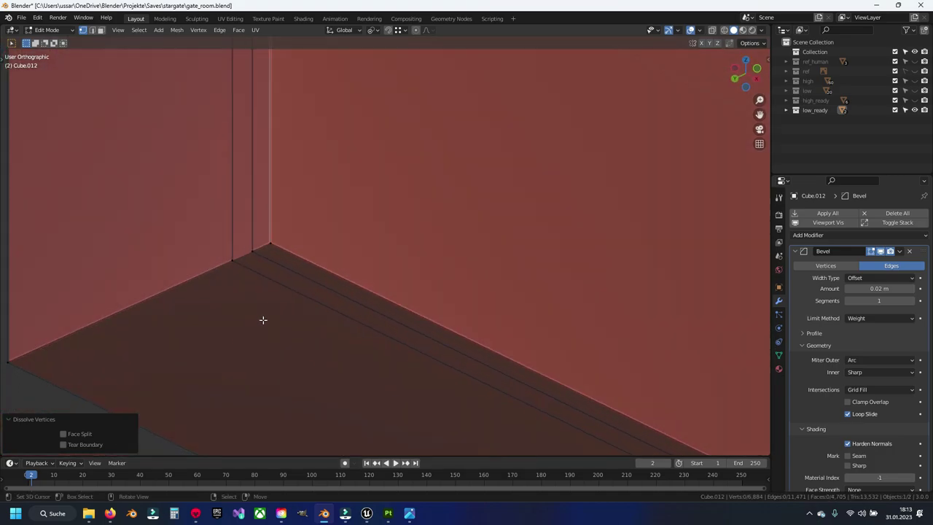
{"action": "left_click", "coordinate": [233, 226], "text": "alt"}
{"action": "key", "text": "x"}
{"action": "key", "text": "Escape"}
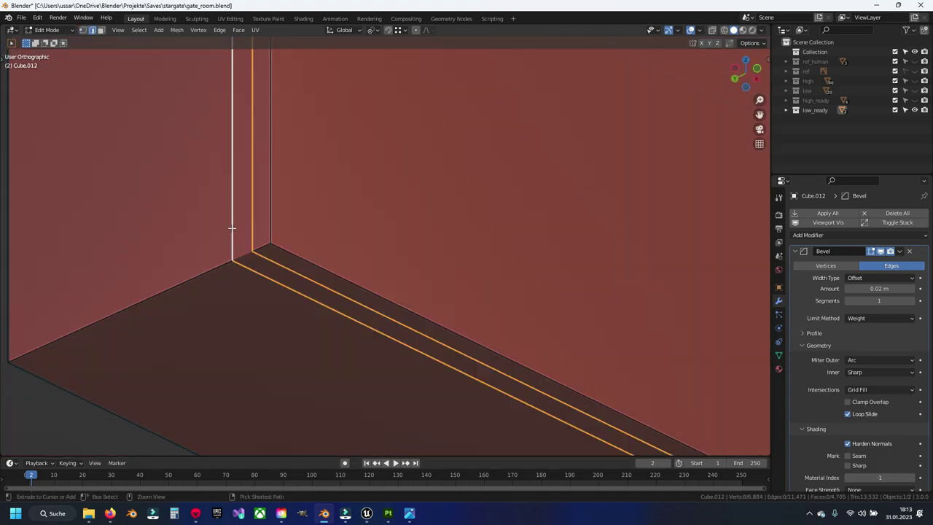
{"action": "key", "text": "x"}
{"action": "left_click", "coordinate": [212, 240]}
- Review the whole cabinet and save gate_room.blend
{"action": "scroll", "coordinate": [212, 239], "scroll_direction": "down", "scroll_amount": 3}
{"action": "middle_click_drag", "start_coordinate": [212, 239], "coordinate": [396, 173]}
{"action": "scroll", "coordinate": [375, 262], "scroll_direction": "up", "scroll_amount": 2}
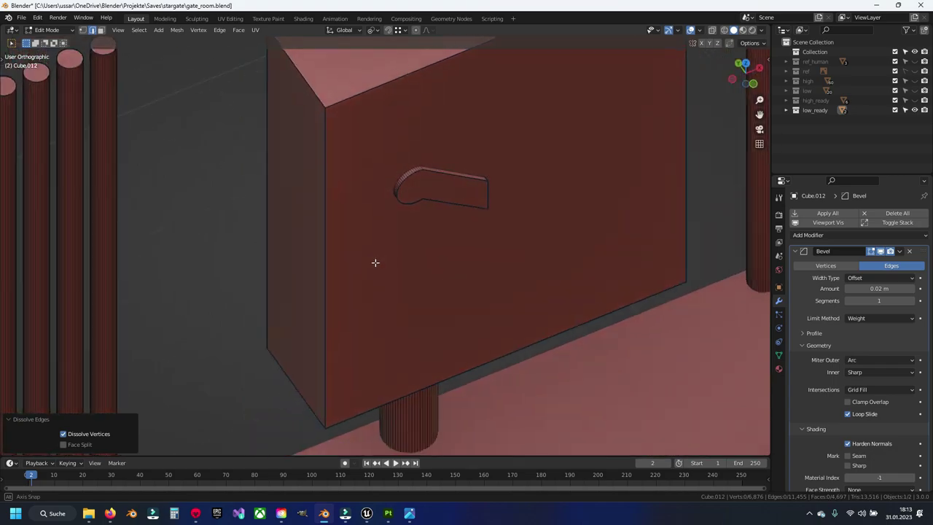
{"action": "middle_click_drag", "start_coordinate": [375, 262], "coordinate": [396, 290]}
{"action": "key", "text": "ctrl+s"}
{"action": "scroll", "coordinate": [323, 287], "scroll_direction": "down", "scroll_amount": 3}
{"action": "left_click", "coordinate": [287, 265]}
- Select the whole cabinet mesh and hide it
{"action": "key", "text": "ctrl+l"}
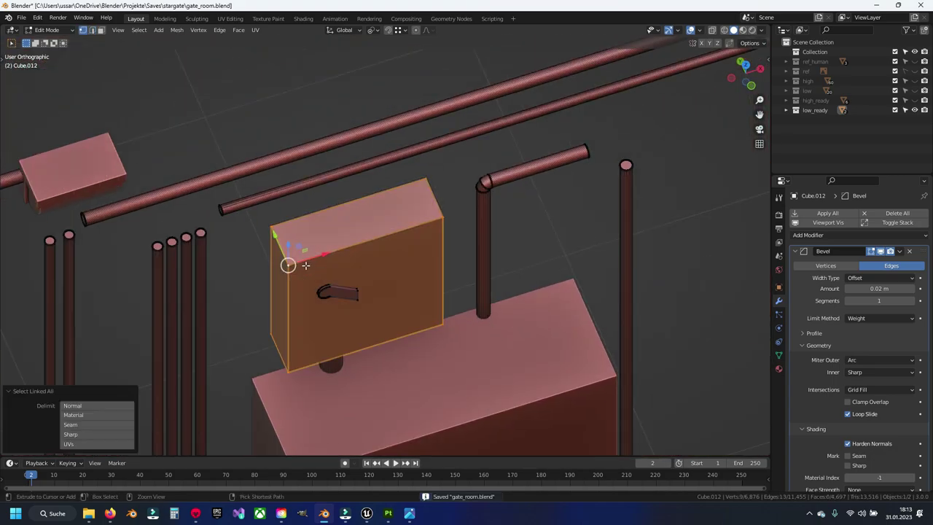
{"action": "key", "text": "h"}
{"action": "scroll", "coordinate": [324, 259], "scroll_direction": "up", "scroll_amount": 3}
{"action": "scroll", "coordinate": [348, 277], "scroll_direction": "up", "scroll_amount": 2}
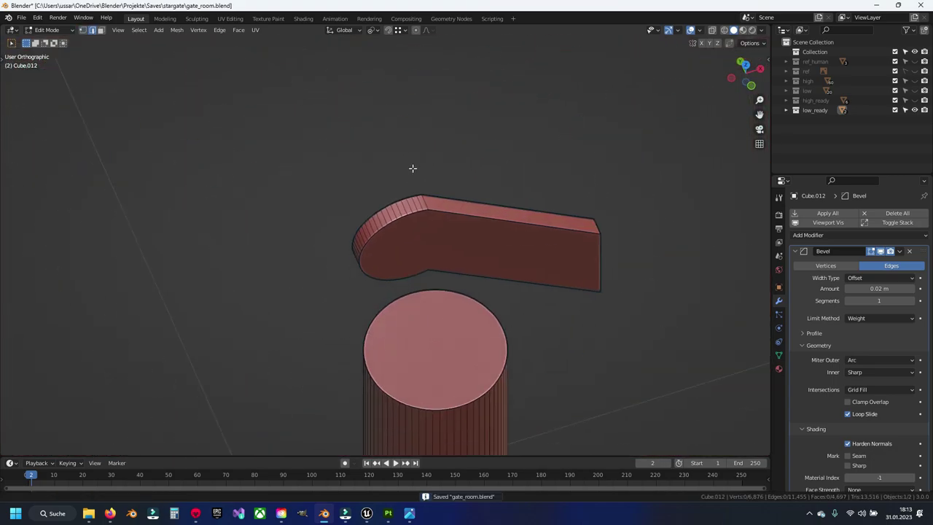
{"action": "scroll", "coordinate": [412, 167], "scroll_direction": "up", "scroll_amount": 3}
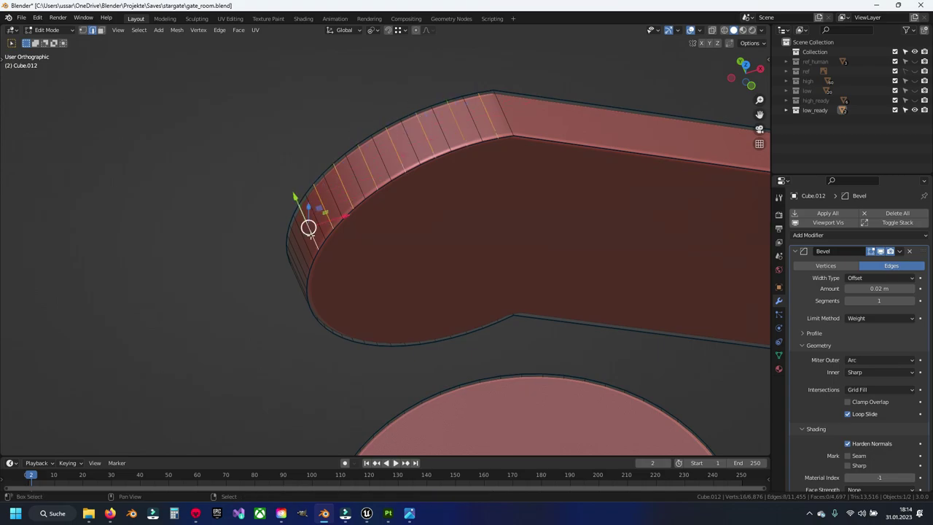
- Select the edges on the slab's curved rim and dissolve them
{"action": "middle_click_drag", "start_coordinate": [309, 231], "coordinate": [292, 318]}
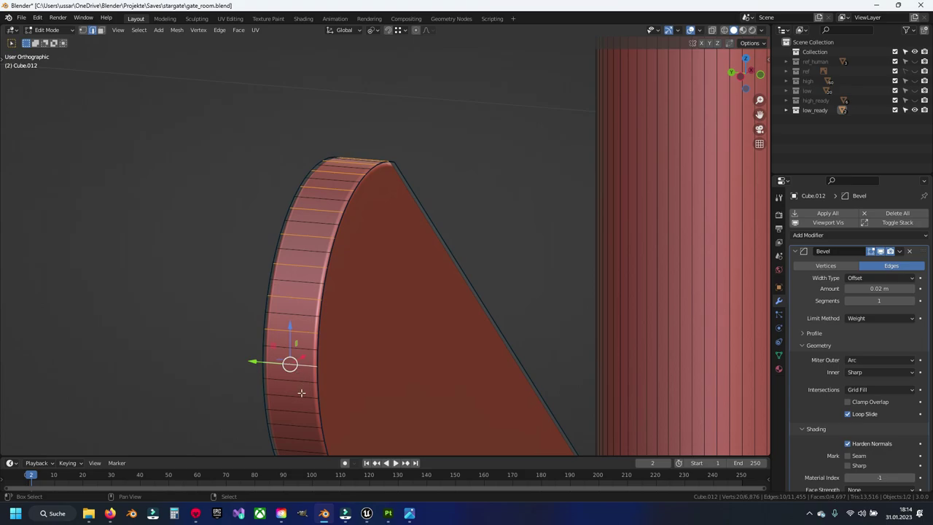
{"action": "left_click", "coordinate": [299, 426]}
{"action": "middle_click_drag", "start_coordinate": [299, 426], "coordinate": [312, 277]}
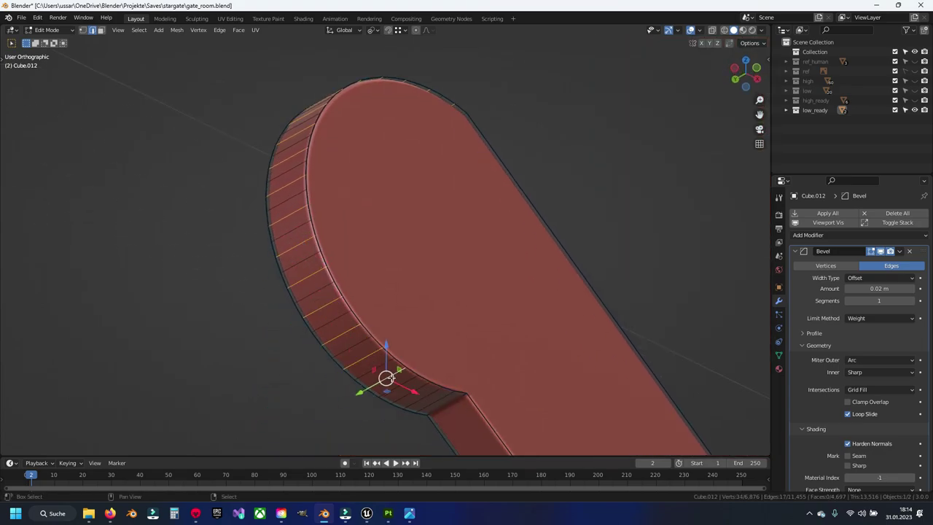
{"action": "middle_click_drag", "start_coordinate": [408, 394], "coordinate": [387, 377]}
{"action": "key", "text": "x"}
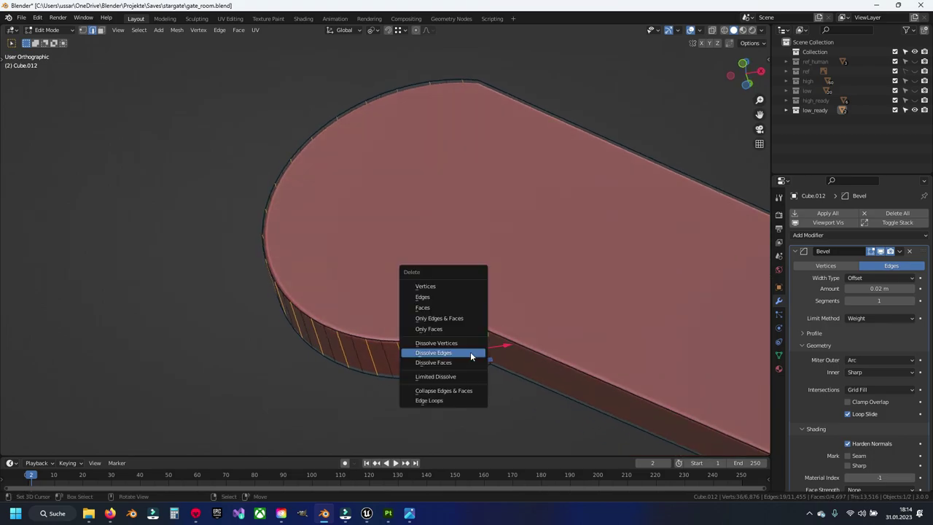
{"action": "left_click", "coordinate": [470, 351]}
{"action": "scroll", "coordinate": [394, 273], "scroll_direction": "down", "scroll_amount": 5}
{"action": "middle_click_drag", "start_coordinate": [394, 273], "coordinate": [411, 286]}
- Hide the finished slab, bring the tall box into view, and save gate_room.blend
{"action": "key", "text": "h"}
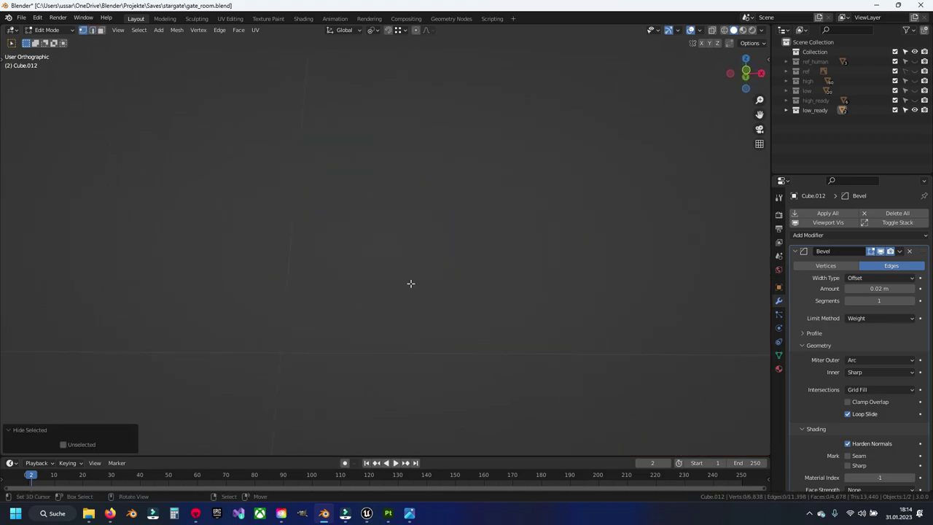
{"action": "scroll", "coordinate": [410, 283], "scroll_direction": "down", "scroll_amount": 5}
{"action": "mouse_move", "coordinate": [400, 343]}
{"action": "middle_mouse_down"}
{"action": "mouse_move", "coordinate": [400, 229]}
{"action": "mouse_move", "coordinate": [469, 217]}
{"action": "mouse_move", "coordinate": [422, 250]}
{"action": "mouse_move", "coordinate": [541, 141]}
{"action": "mouse_move", "coordinate": [481, 159]}
{"action": "mouse_move", "coordinate": [389, 329]}
{"action": "middle_mouse_up"}
{"action": "scroll", "coordinate": [400, 229], "scroll_direction": "down", "scroll_amount": 3}
{"action": "scroll", "coordinate": [470, 217], "scroll_direction": "down", "scroll_amount": 4}
{"action": "scroll", "coordinate": [481, 158], "scroll_direction": "up", "scroll_amount": 5}
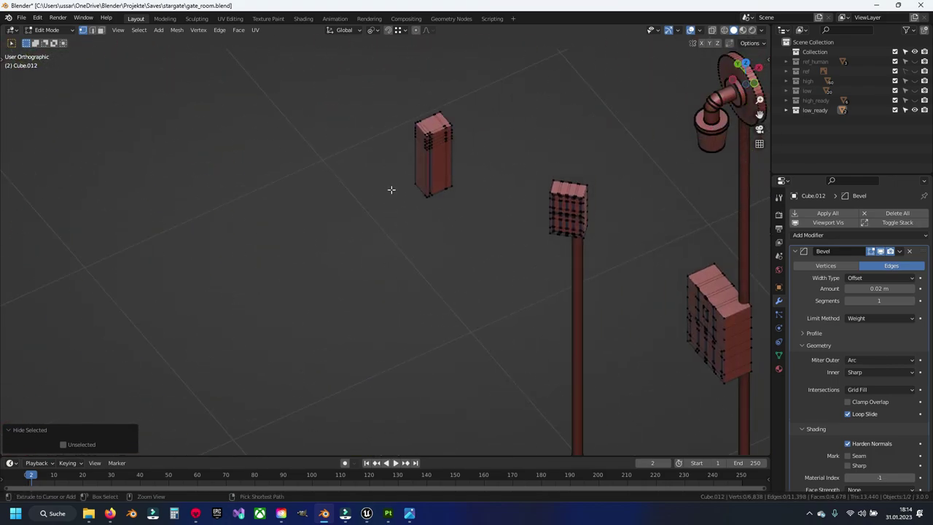
{"action": "middle_click_drag", "start_coordinate": [391, 190], "coordinate": [346, 269], "text": "shift"}
{"action": "scroll", "coordinate": [383, 241], "scroll_direction": "up", "scroll_amount": 5}
{"action": "scroll", "coordinate": [384, 242], "scroll_direction": "up", "scroll_amount": 3}
{"action": "scroll", "coordinate": [396, 231], "scroll_direction": "up", "scroll_amount": 2}
{"action": "key", "text": "ctrl+s"}
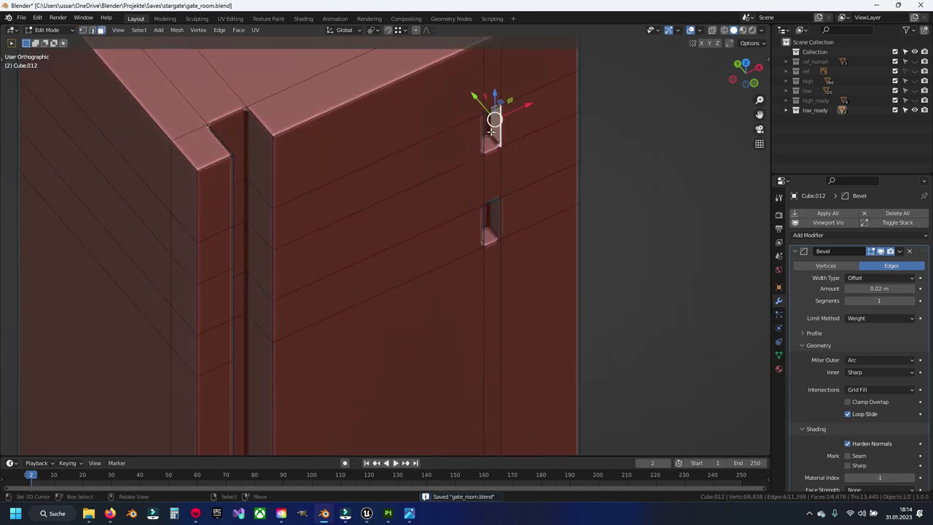
- Frame the tall box's slot and dissolve its edges
{"action": "scroll", "coordinate": [489, 132], "scroll_direction": "up", "scroll_amount": 4}
{"action": "key", "text": "KP_Decimal"}
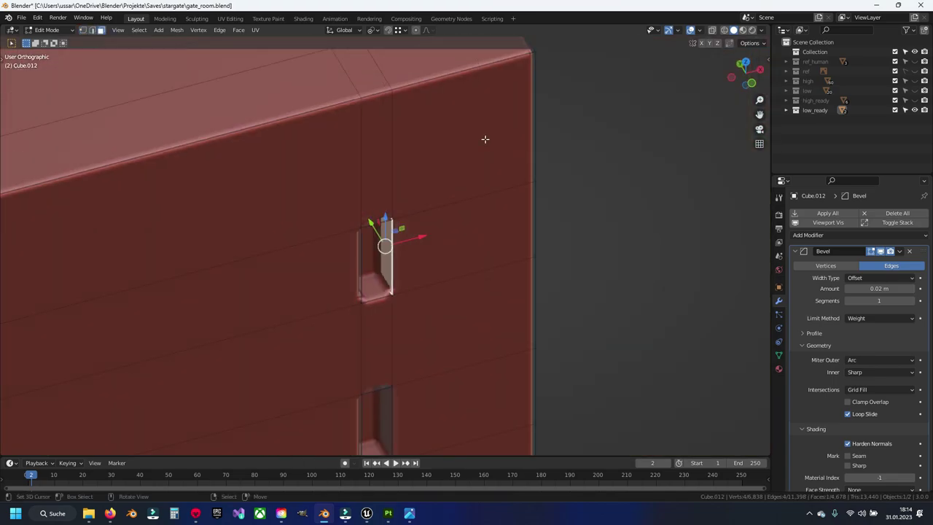
{"action": "mouse_move", "coordinate": [379, 232]}
{"action": "middle_mouse_down"}
{"action": "mouse_move", "coordinate": [396, 226]}
{"action": "mouse_move", "coordinate": [439, 241]}
{"action": "middle_mouse_up"}
{"action": "key", "text": "x"}
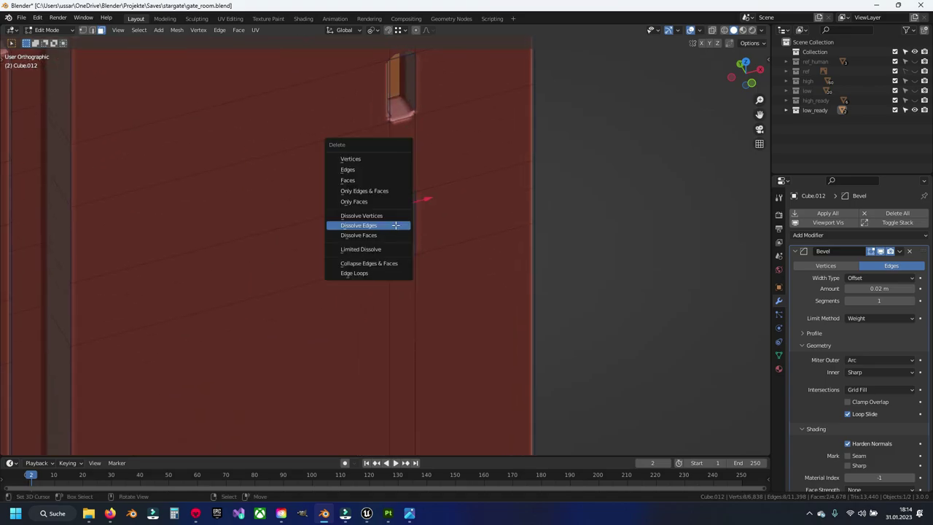
{"action": "left_click", "coordinate": [396, 225]}
{"action": "scroll", "coordinate": [395, 225], "scroll_direction": "down", "scroll_amount": 5}
- Dissolve two horizontal edge loops and one vertical panel loop on the box
{"action": "left_click", "coordinate": [376, 256], "text": "alt"}
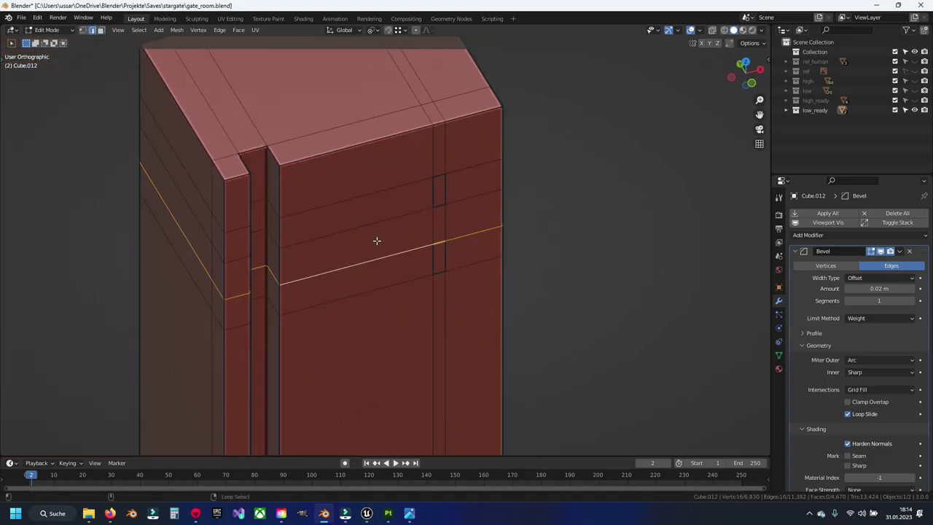
{"action": "left_click", "coordinate": [372, 193], "text": "alt+shift"}
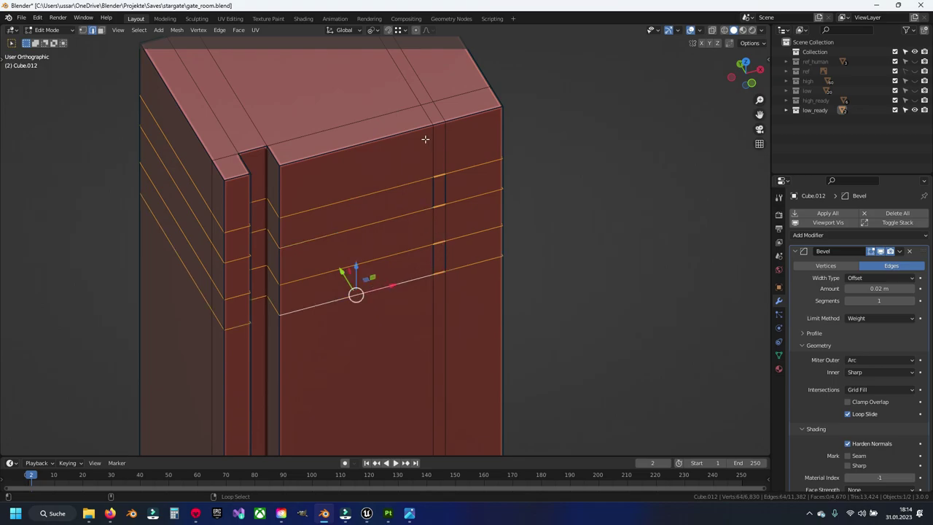
{"action": "left_click", "coordinate": [442, 143], "text": "alt+shift"}
{"action": "key", "text": "x"}
{"action": "left_click", "coordinate": [367, 256]}
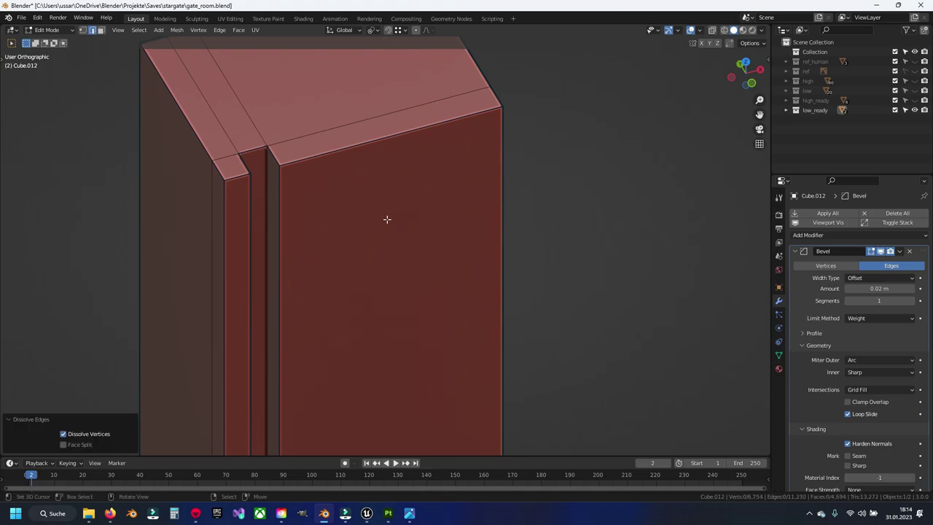
{"action": "scroll", "coordinate": [387, 218], "scroll_direction": "down", "scroll_amount": 4}
- Slide a vertical groove edge onto the column corner and dissolve it, then slide the right edge
{"action": "mouse_move", "coordinate": [404, 214]}
{"action": "middle_mouse_down"}
{"action": "mouse_move", "coordinate": [451, 254]}
{"action": "mouse_move", "coordinate": [427, 274]}
{"action": "mouse_move", "coordinate": [287, 197]}
{"action": "middle_mouse_up"}
{"action": "left_click", "coordinate": [450, 255]}
{"action": "key", "text": "g"}
{"action": "key", "text": "g"}
{"action": "left_click", "coordinate": [573, 241]}
{"action": "key", "text": "x"}
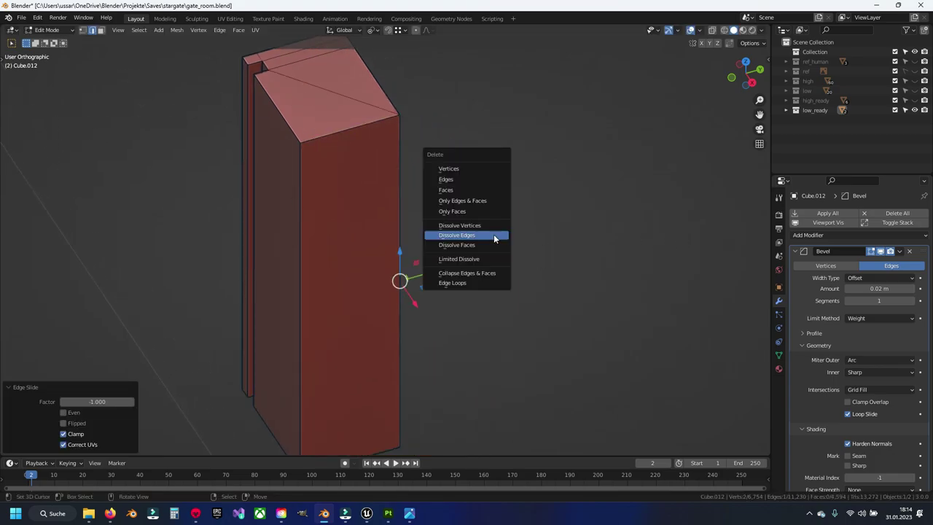
{"action": "left_click", "coordinate": [494, 238]}
{"action": "mouse_move", "coordinate": [495, 238]}
{"action": "middle_mouse_down"}
{"action": "mouse_move", "coordinate": [525, 208]}
{"action": "mouse_move", "coordinate": [518, 193]}
{"action": "middle_mouse_up"}
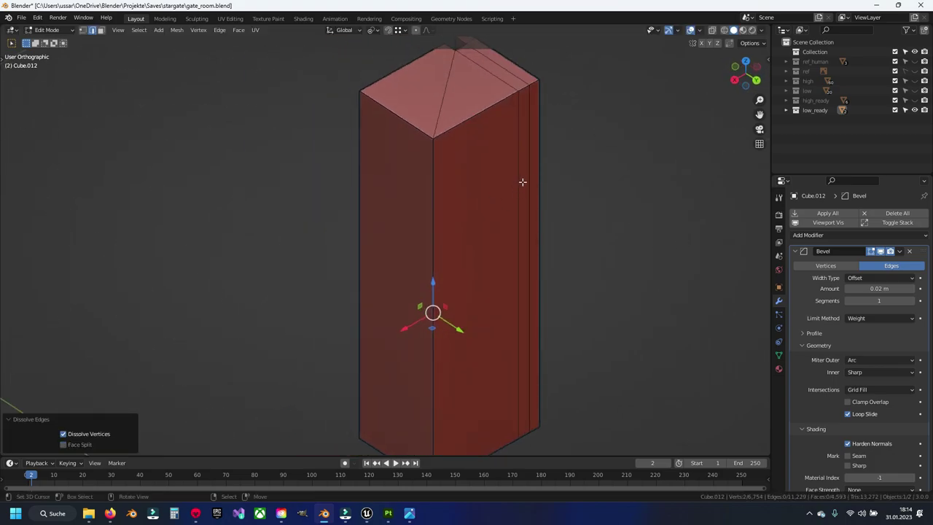
{"action": "left_click", "coordinate": [522, 182]}
{"action": "middle_click_drag", "start_coordinate": [532, 281], "coordinate": [533, 246], "text": "shift"}
{"action": "key", "text": "g"}
{"action": "key", "text": "g"}
{"action": "left_click", "coordinate": [483, 294]}
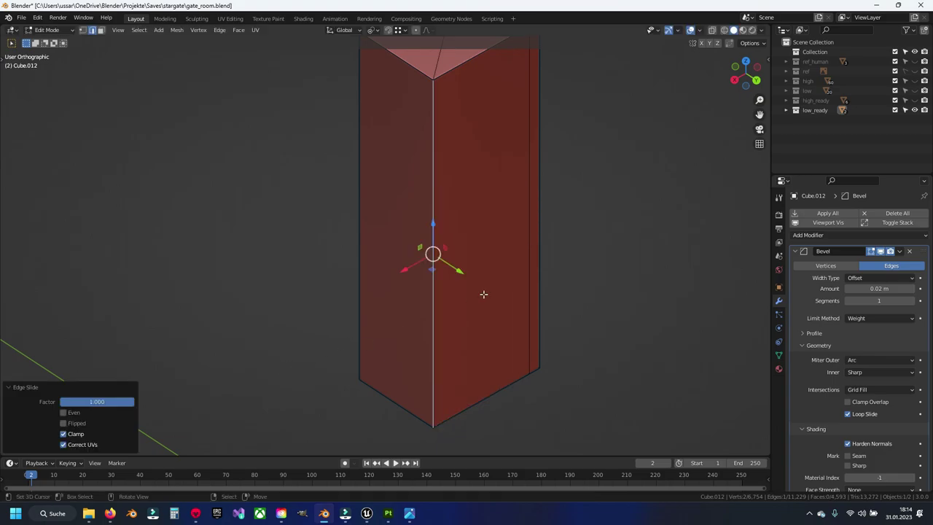
- Slide the right vertical edge to the corner, dissolve it, and merge vertices by distance
{"action": "left_click", "coordinate": [530, 225]}
{"action": "middle_click_drag", "start_coordinate": [529, 204], "coordinate": [457, 302]}
{"action": "key", "text": "g"}
{"action": "key", "text": "g"}
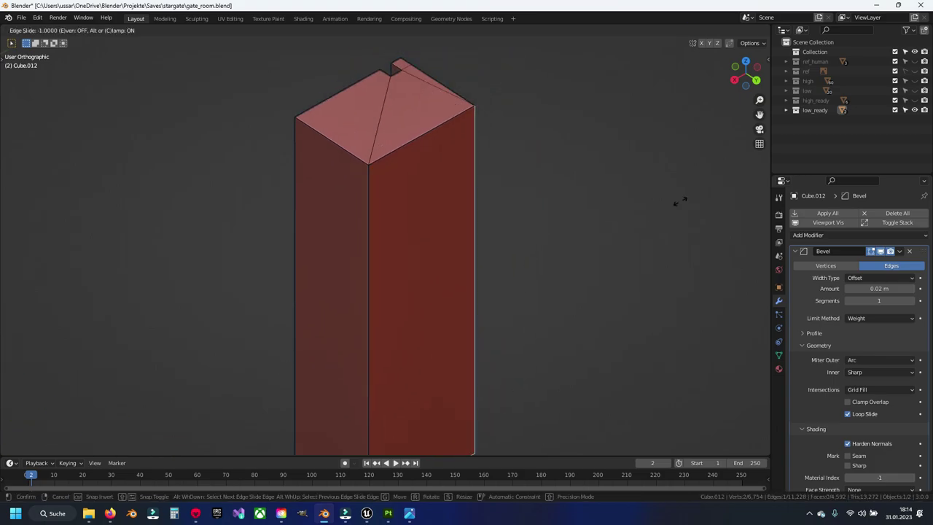
{"action": "left_click", "coordinate": [681, 201]}
{"action": "key", "text": "x"}
{"action": "left_click", "coordinate": [508, 244]}
{"action": "mouse_move", "coordinate": [508, 245]}
{"action": "middle_mouse_down"}
{"action": "mouse_move", "coordinate": [313, 265]}
{"action": "mouse_move", "coordinate": [417, 294]}
{"action": "middle_mouse_up"}
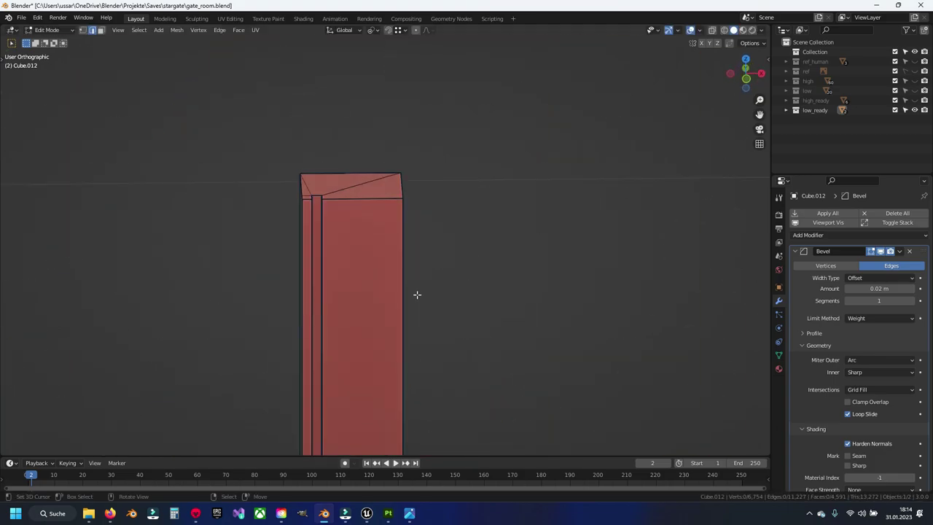
{"action": "key", "text": "a"}
{"action": "key", "text": "m"}
{"action": "left_click", "coordinate": [419, 258]}
- Slide the remaining edge to the left corner, dissolve it, and merge the column by distance
{"action": "key", "text": "alt+a"}
{"action": "mouse_move", "coordinate": [369, 264]}
{"action": "middle_mouse_down"}
{"action": "mouse_move", "coordinate": [377, 298]}
{"action": "mouse_move", "coordinate": [394, 282]}
{"action": "mouse_move", "coordinate": [475, 252]}
{"action": "middle_mouse_up"}
{"action": "scroll", "coordinate": [379, 294], "scroll_direction": "down", "scroll_amount": 6}
{"action": "scroll", "coordinate": [372, 294], "scroll_direction": "up", "scroll_amount": 6}
{"action": "key", "text": "g"}
{"action": "key", "text": "g"}
{"action": "left_click", "coordinate": [228, 255]}
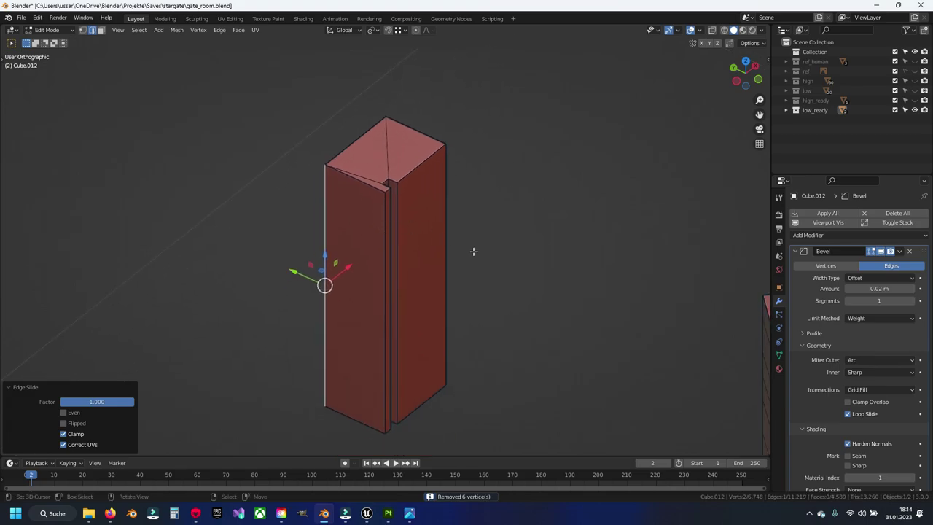
{"action": "key", "text": "x"}
{"action": "left_click", "coordinate": [474, 255]}
{"action": "key", "text": "a"}
{"action": "key", "text": "m"}
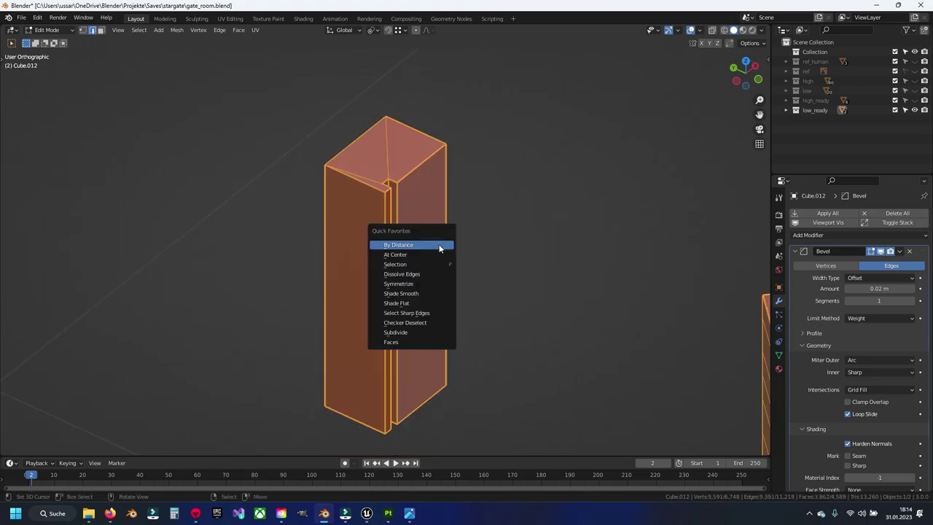
{"action": "left_click", "coordinate": [437, 246]}
{"action": "left_click", "coordinate": [402, 237]}
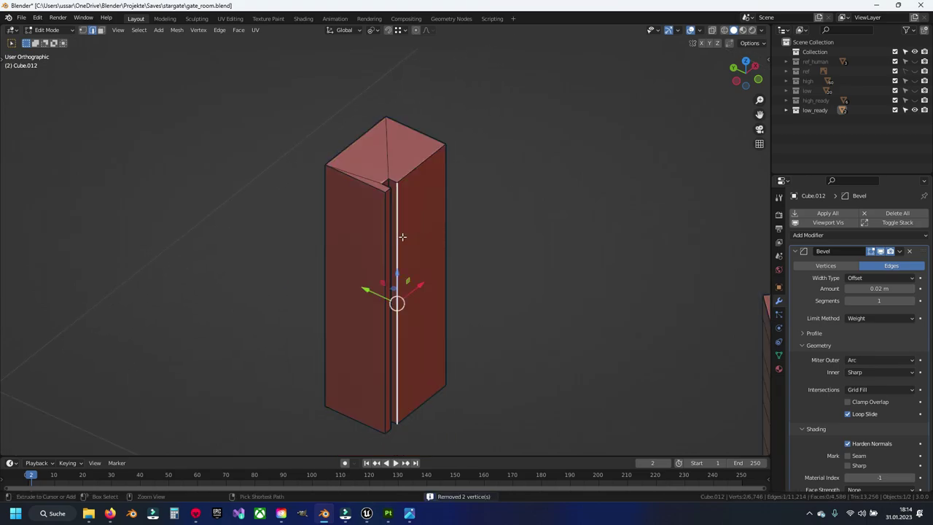
- Hide the finished column and save gate_room.blend
{"action": "key", "text": "h"}
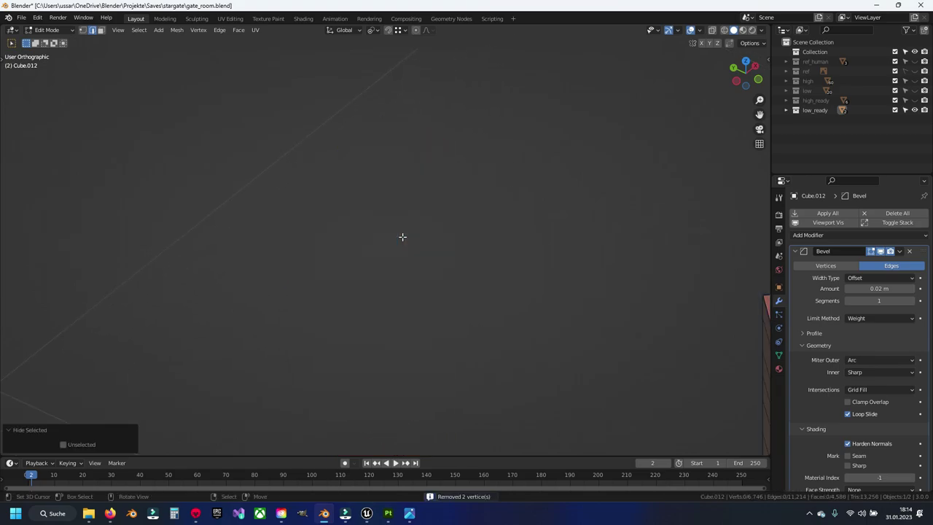
{"action": "scroll", "coordinate": [402, 237], "scroll_direction": "down", "scroll_amount": 5}
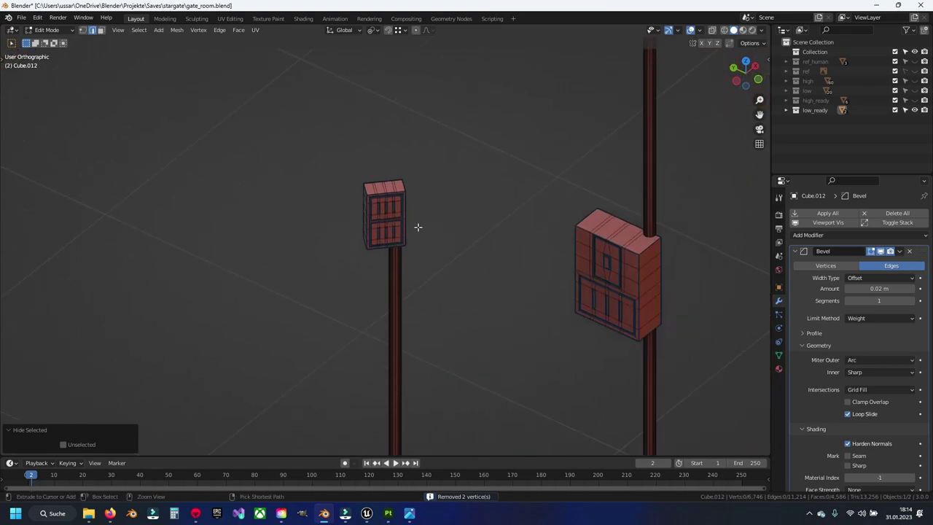
{"action": "scroll", "coordinate": [417, 227], "scroll_direction": "up", "scroll_amount": 5}
{"action": "middle_click_drag", "start_coordinate": [371, 188], "coordinate": [374, 230]}
{"action": "key", "text": "ctrl+s"}
{"action": "scroll", "coordinate": [374, 230], "scroll_direction": "up", "scroll_amount": 2}
- Dissolve the edge loops around the box's upper and lower panels
{"action": "left_click", "coordinate": [323, 128], "text": "alt"}
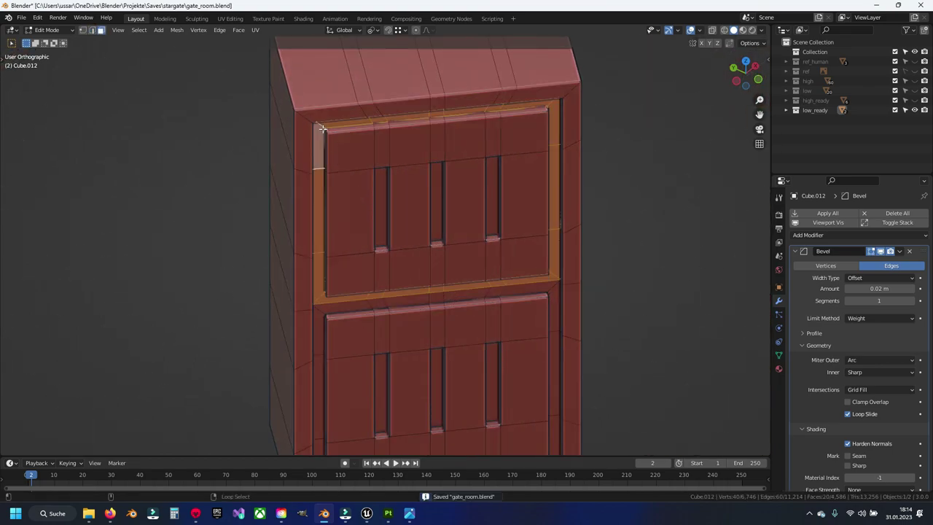
{"action": "left_click", "coordinate": [321, 311], "text": "alt+shift"}
{"action": "key", "text": "x"}
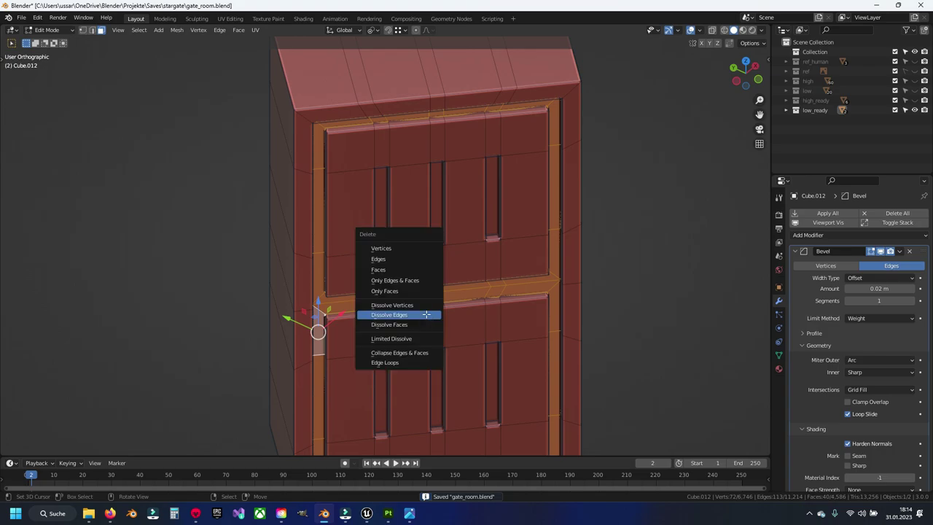
{"action": "left_click", "coordinate": [398, 313]}
{"action": "scroll", "coordinate": [415, 312], "scroll_direction": "up", "scroll_amount": 1}
{"action": "scroll", "coordinate": [402, 319], "scroll_direction": "up", "scroll_amount": 2}
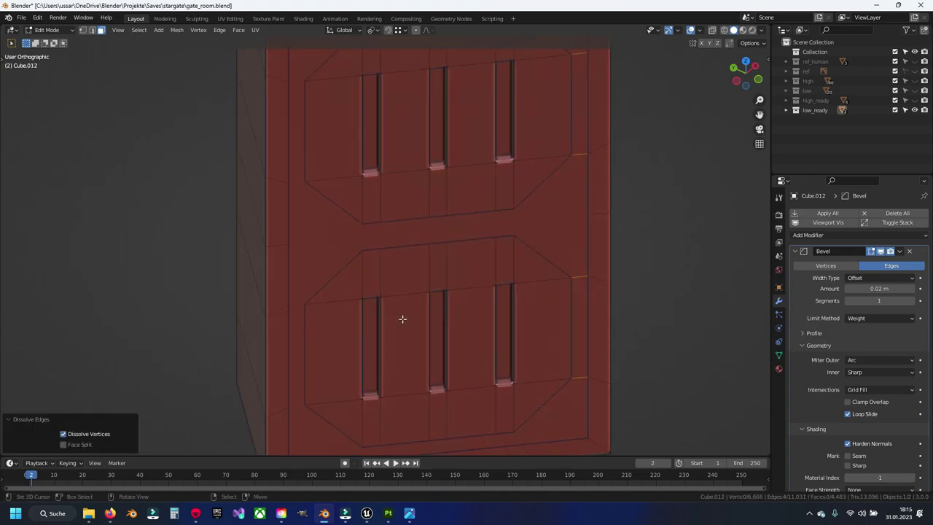
{"action": "scroll", "coordinate": [402, 318], "scroll_direction": "up", "scroll_amount": 1}
- Dissolve the six slot recesses, three in each panel
{"action": "middle_click_drag", "start_coordinate": [371, 146], "coordinate": [358, 234], "text": "shift"}
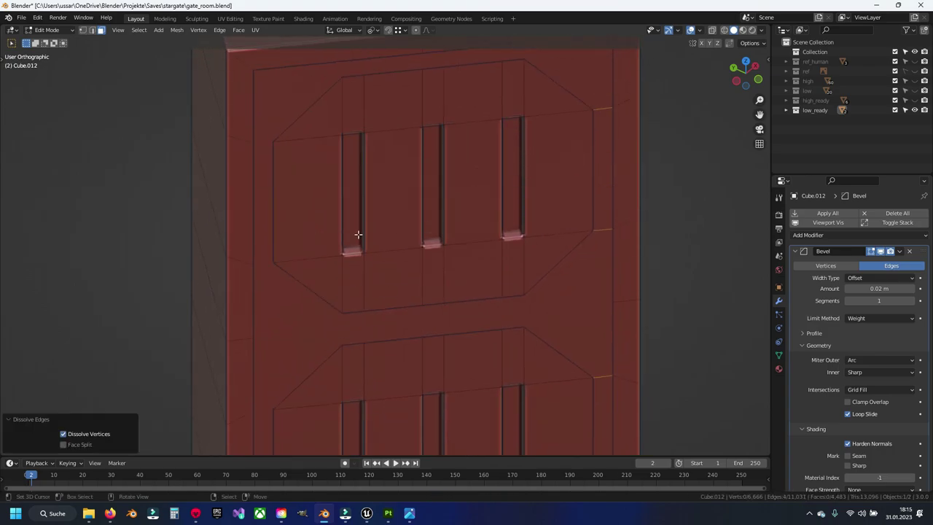
{"action": "left_click", "coordinate": [350, 183]}
{"action": "left_click", "coordinate": [431, 178], "text": "shift"}
{"action": "left_click", "coordinate": [509, 179], "text": "shift"}
{"action": "middle_click_drag", "start_coordinate": [455, 350], "coordinate": [491, 204], "text": "shift"}
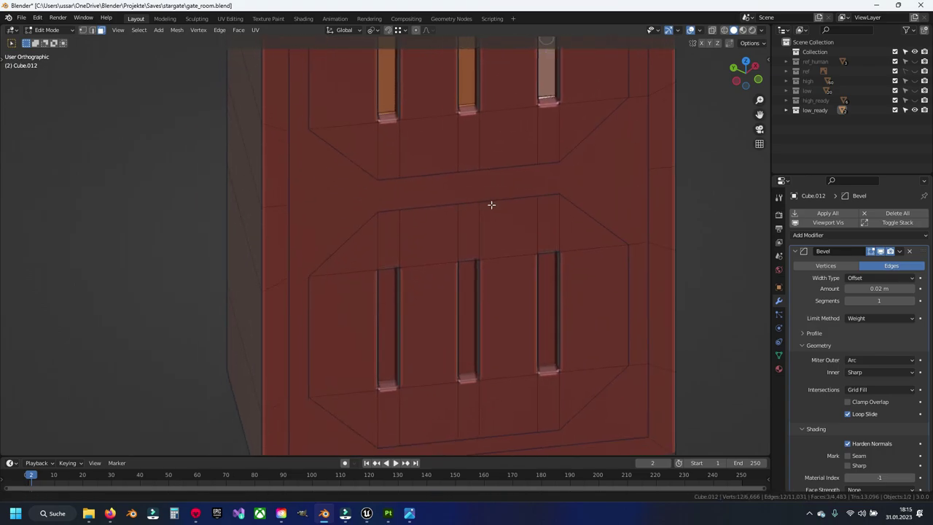
{"action": "left_click", "coordinate": [388, 332], "text": "shift"}
{"action": "left_click", "coordinate": [467, 314], "text": "shift"}
{"action": "left_click", "coordinate": [544, 303], "text": "shift"}
{"action": "key", "text": "x"}
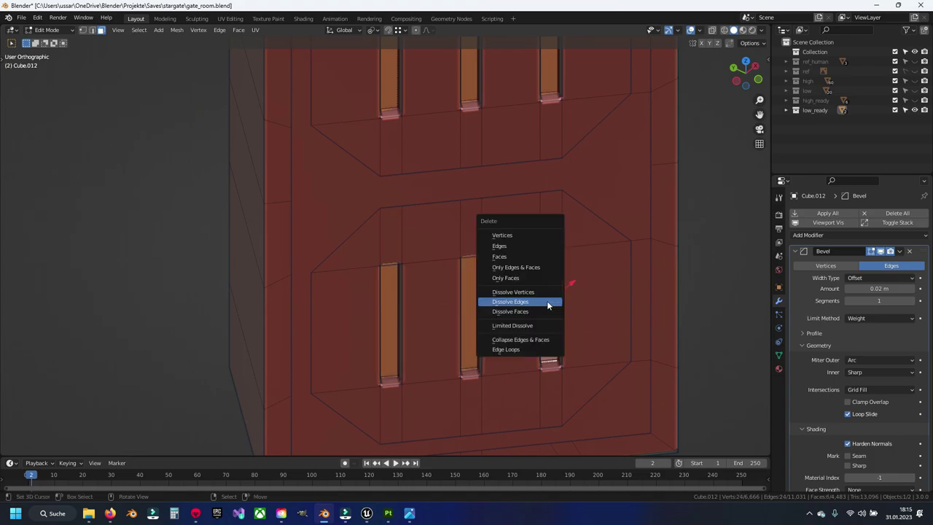
{"action": "left_click", "coordinate": [547, 300]}
- Dissolve the panel's side and top edge loops
{"action": "key", "text": "a"}
{"action": "key", "text": "alt+a"}
{"action": "left_click", "coordinate": [376, 315], "text": "alt"}
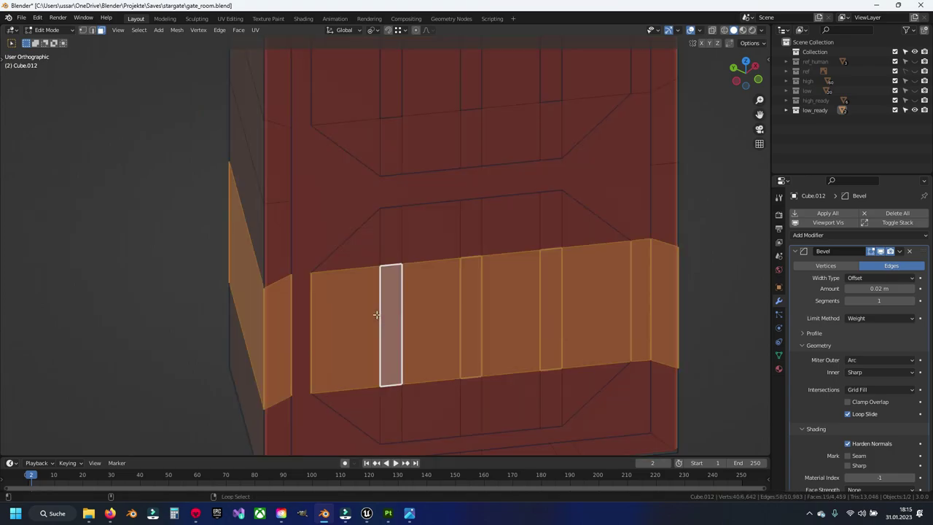
{"action": "key", "text": "alt+a"}
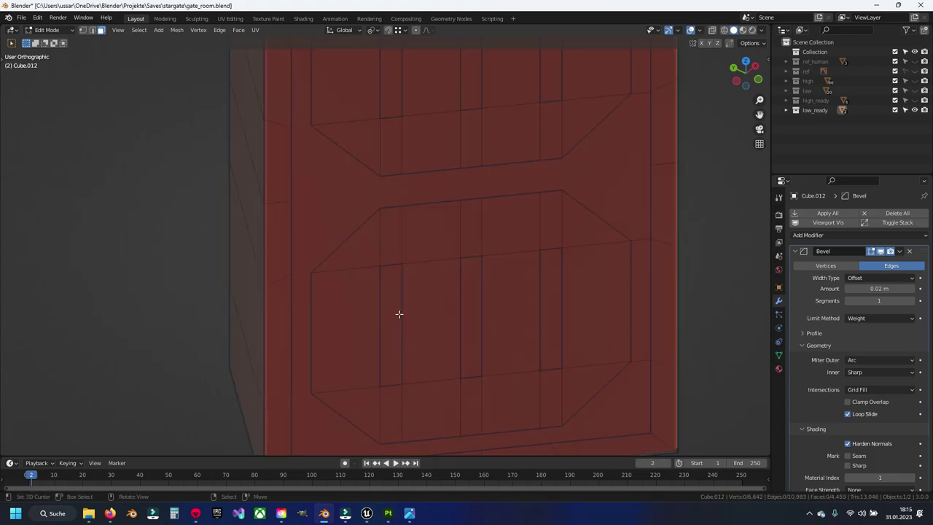
{"action": "scroll", "coordinate": [396, 325], "scroll_direction": "down", "scroll_amount": 5}
{"action": "mouse_move", "coordinate": [333, 284]}
{"action": "middle_mouse_down"}
{"action": "mouse_move", "coordinate": [285, 289]}
{"action": "mouse_move", "coordinate": [322, 292]}
{"action": "middle_mouse_up"}
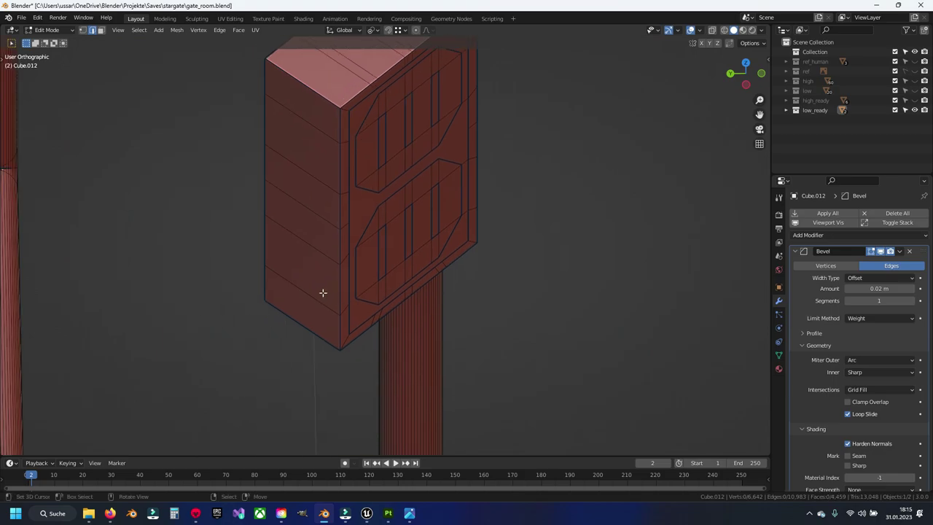
{"action": "middle_click_drag", "start_coordinate": [319, 117], "coordinate": [286, 226]}
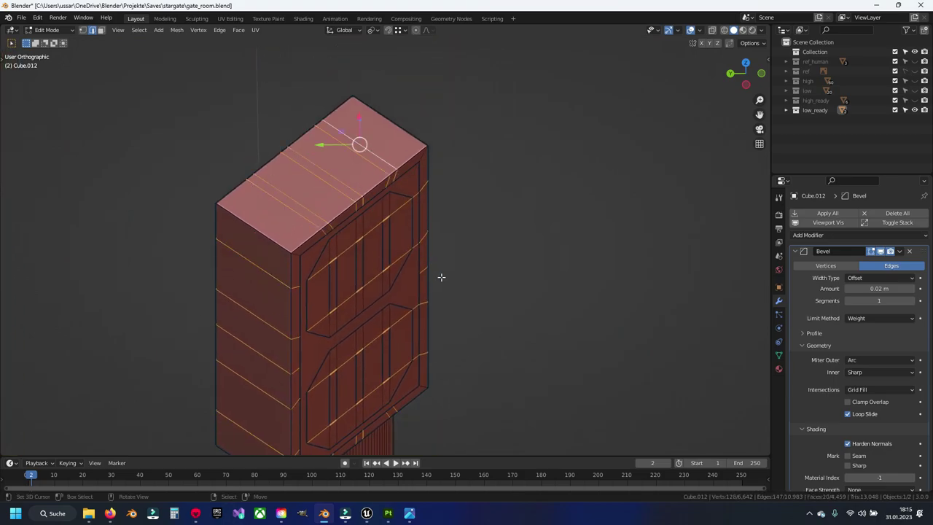
{"action": "middle_click_drag", "start_coordinate": [441, 277], "coordinate": [446, 241]}
{"action": "key", "text": "x"}
{"action": "left_click", "coordinate": [531, 306]}
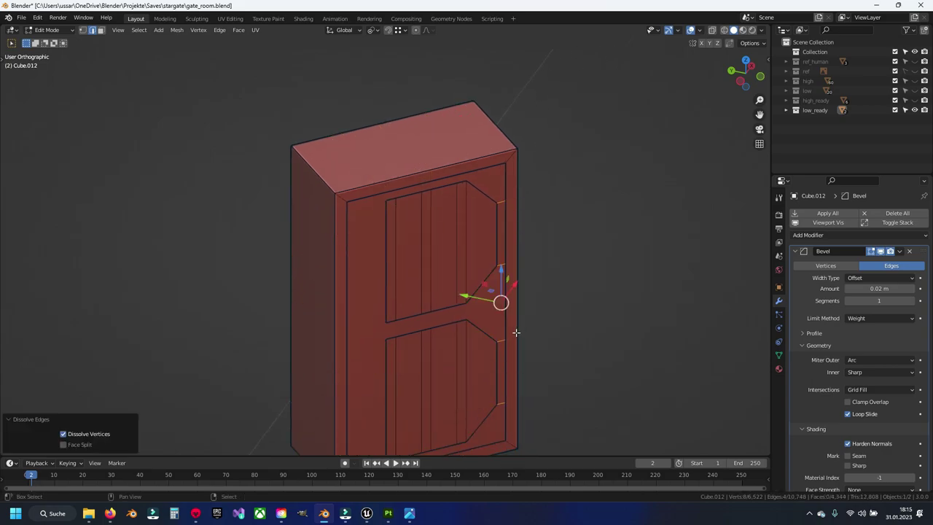
- Dissolve the vertical plank edges in the upper and lower door panels
{"action": "mouse_move", "coordinate": [516, 332]}
{"action": "middle_mouse_down"}
{"action": "mouse_move", "coordinate": [493, 233]}
{"action": "mouse_move", "coordinate": [454, 250]}
{"action": "mouse_move", "coordinate": [486, 248]}
{"action": "mouse_move", "coordinate": [483, 200]}
{"action": "mouse_move", "coordinate": [427, 227]}
{"action": "middle_mouse_up"}
{"action": "scroll", "coordinate": [460, 229], "scroll_direction": "up", "scroll_amount": 3}
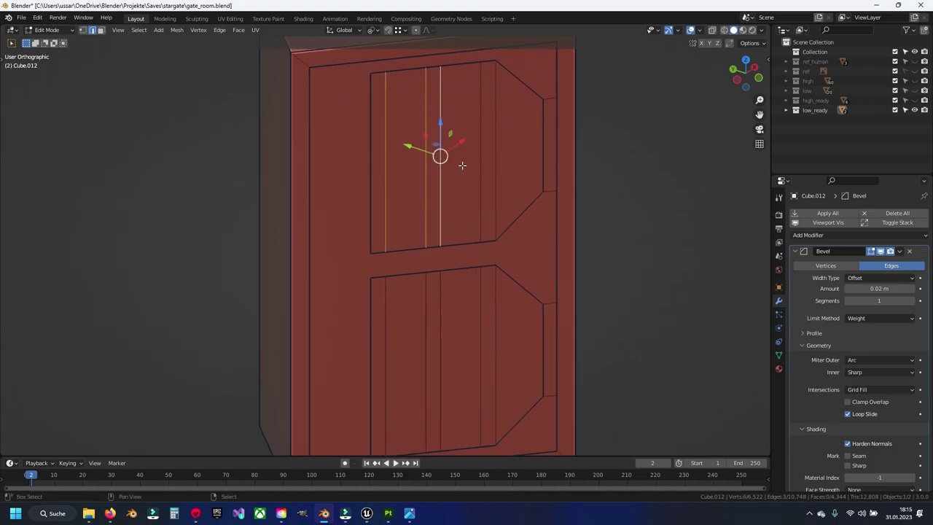
{"action": "middle_click_drag", "start_coordinate": [462, 165], "coordinate": [467, 157]}
{"action": "key", "text": "x"}
{"action": "left_click", "coordinate": [433, 272]}
{"action": "middle_click_drag", "start_coordinate": [433, 272], "coordinate": [410, 238]}
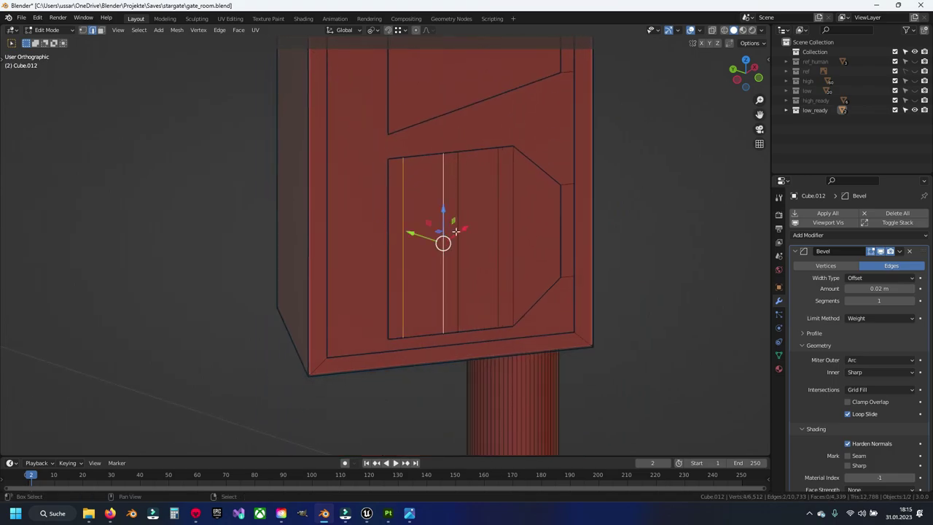
{"action": "key", "text": "x"}
{"action": "left_click", "coordinate": [508, 231]}
{"action": "mouse_move", "coordinate": [508, 231]}
{"action": "middle_mouse_down"}
{"action": "mouse_move", "coordinate": [437, 276]}
{"action": "mouse_move", "coordinate": [427, 249]}
{"action": "middle_mouse_up"}
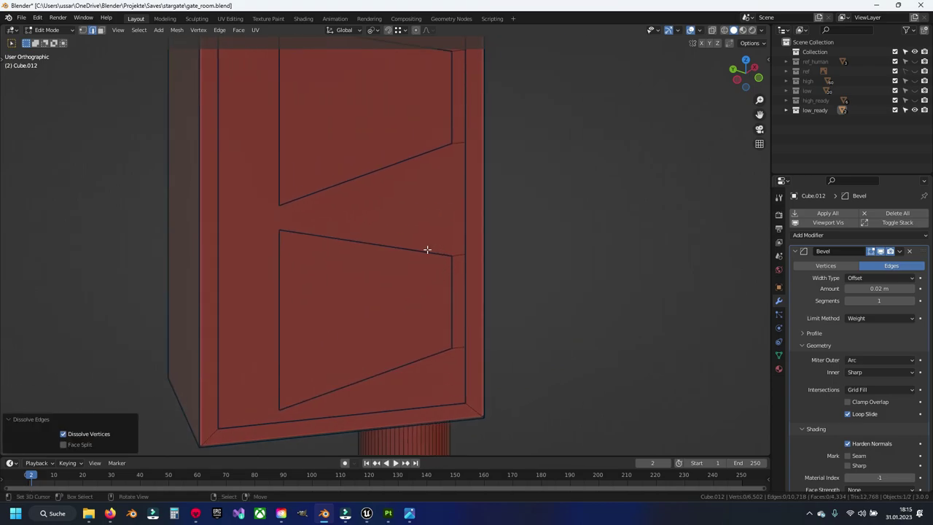
- Dissolve the door panel outlines and the remaining front face edges
{"action": "left_click", "coordinate": [414, 268]}
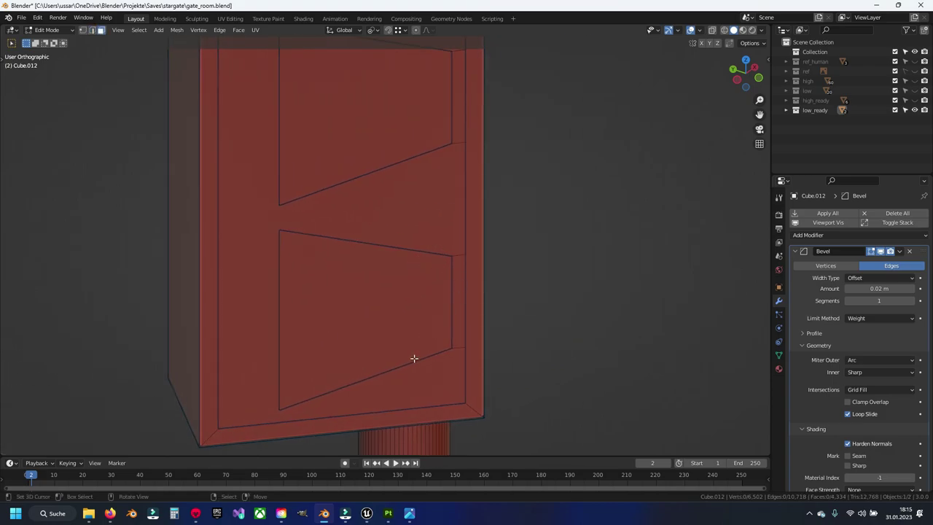
{"action": "left_click", "coordinate": [396, 323]}
{"action": "key", "text": "x"}
{"action": "left_click", "coordinate": [396, 322]}
{"action": "left_click", "coordinate": [343, 158]}
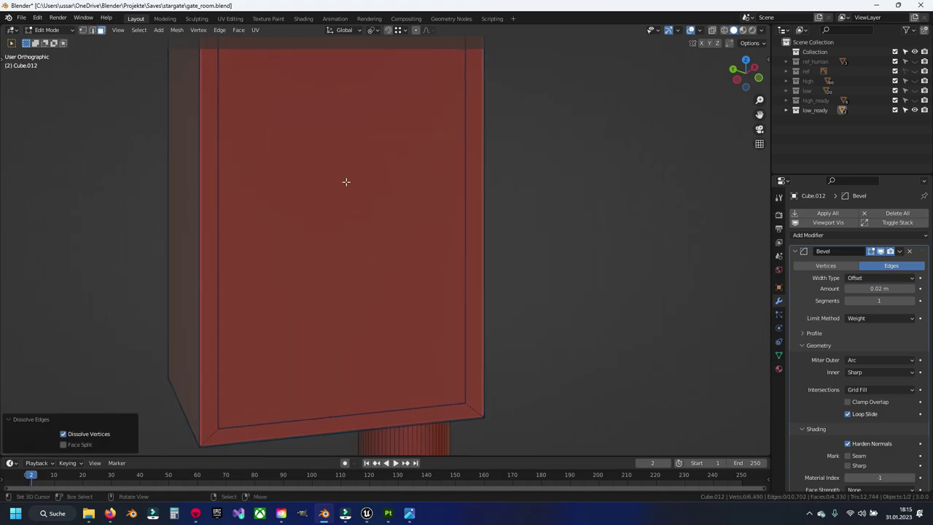
{"action": "left_click", "coordinate": [345, 186]}
{"action": "key", "text": "x"}
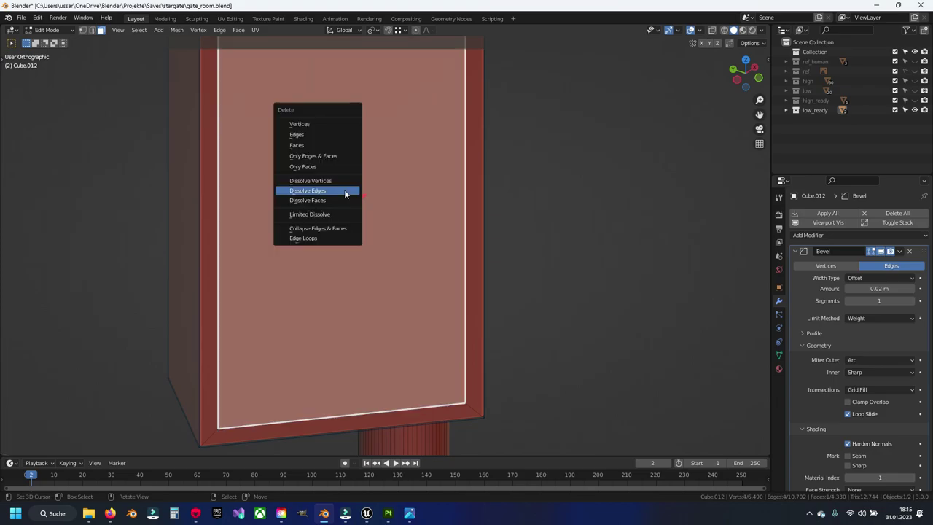
{"action": "left_click", "coordinate": [344, 190]}
- Select the whole connected box, hide it, and save the file
{"action": "mouse_move", "coordinate": [344, 206]}
{"action": "middle_mouse_down"}
{"action": "mouse_move", "coordinate": [273, 216]}
{"action": "mouse_move", "coordinate": [334, 151]}
{"action": "middle_mouse_up"}
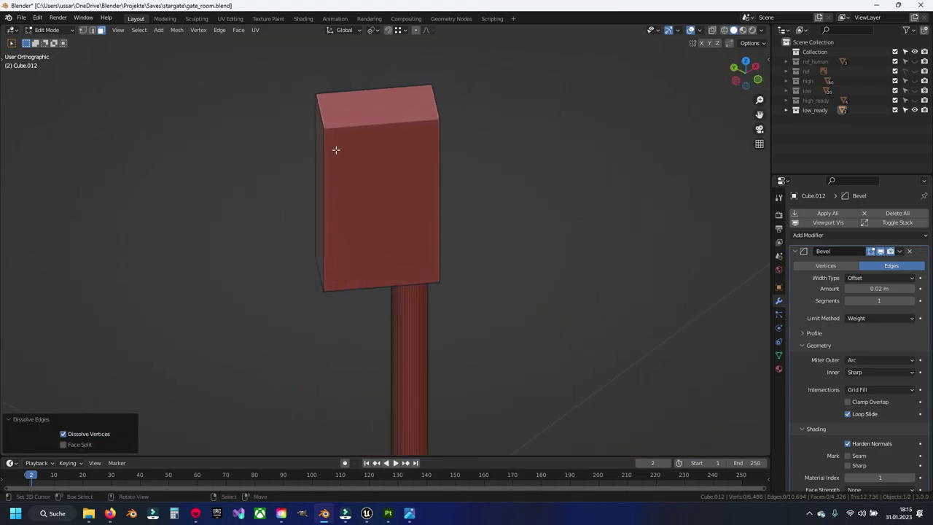
{"action": "left_click", "coordinate": [324, 129]}
{"action": "key", "text": "ctrl+z"}
{"action": "key", "text": "ctrl+s"}
- Dissolve the cabinet's three vertical slot faces
{"action": "scroll", "coordinate": [375, 152], "scroll_direction": "down", "scroll_amount": 3}
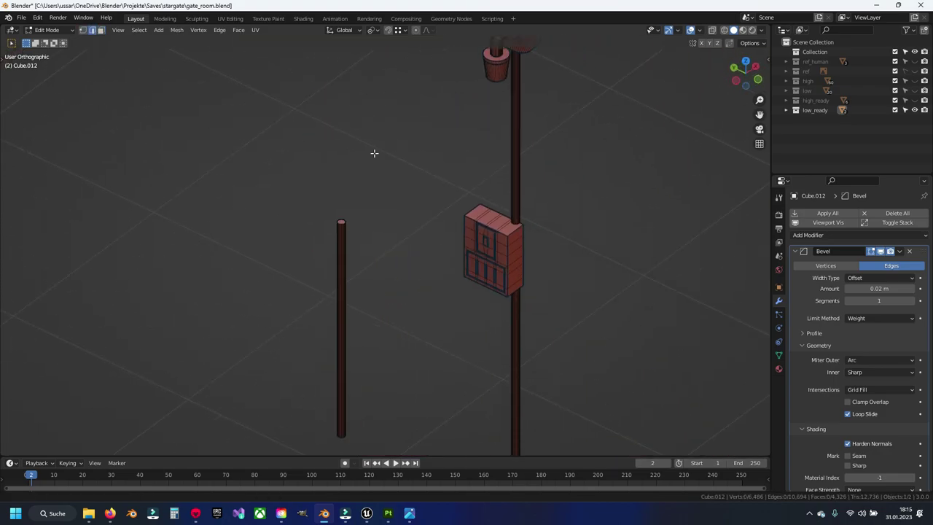
{"action": "scroll", "coordinate": [411, 168], "scroll_direction": "down", "scroll_amount": 2}
{"action": "middle_click_drag", "start_coordinate": [411, 168], "coordinate": [423, 191]}
{"action": "scroll", "coordinate": [423, 193], "scroll_direction": "up", "scroll_amount": 4}
{"action": "scroll", "coordinate": [443, 212], "scroll_direction": "up", "scroll_amount": 2}
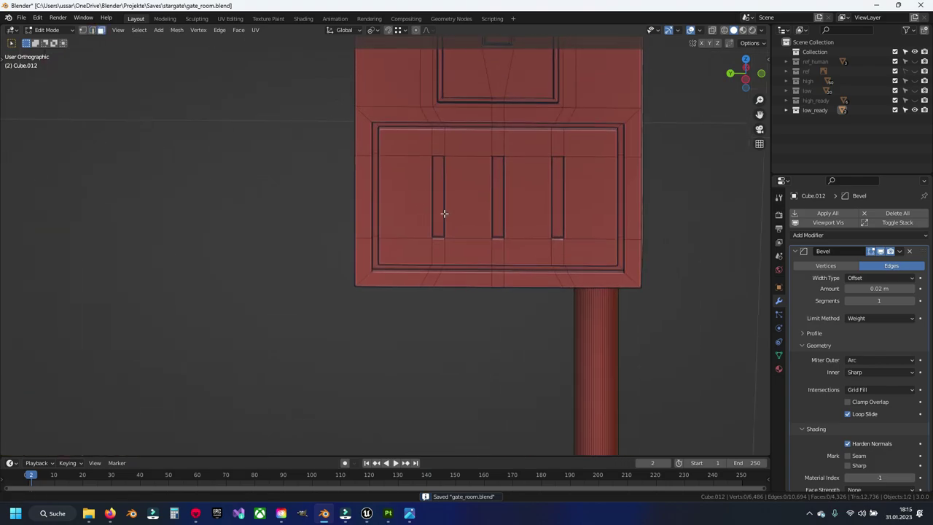
{"action": "scroll", "coordinate": [362, 232], "scroll_direction": "up", "scroll_amount": 2}
{"action": "left_click", "coordinate": [363, 232]}
{"action": "left_click", "coordinate": [460, 222], "text": "shift"}
{"action": "left_click", "coordinate": [564, 217], "text": "shift"}
{"action": "key", "text": "x"}
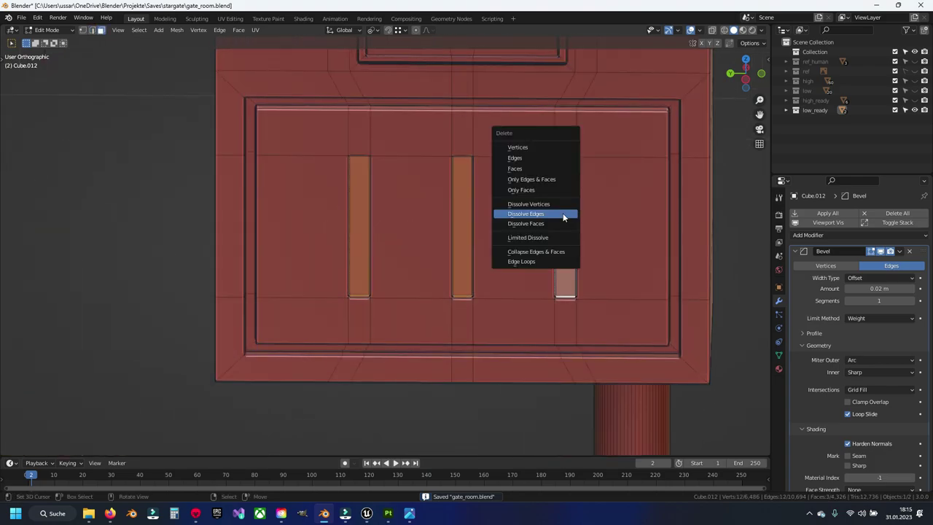
{"action": "left_click", "coordinate": [562, 214]}
- Dissolve the lower panel's outer frame loop and save gate_room.blend
{"action": "scroll", "coordinate": [250, 156], "scroll_direction": "up", "scroll_amount": 3, "text": "shift"}
{"action": "left_click", "coordinate": [250, 156], "text": "alt"}
{"action": "key", "text": "x"}
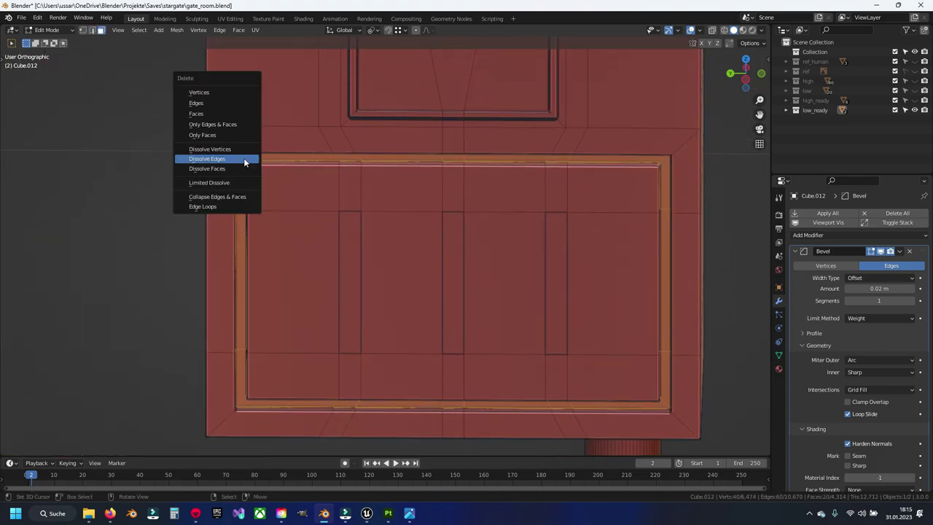
{"action": "left_click", "coordinate": [245, 158]}
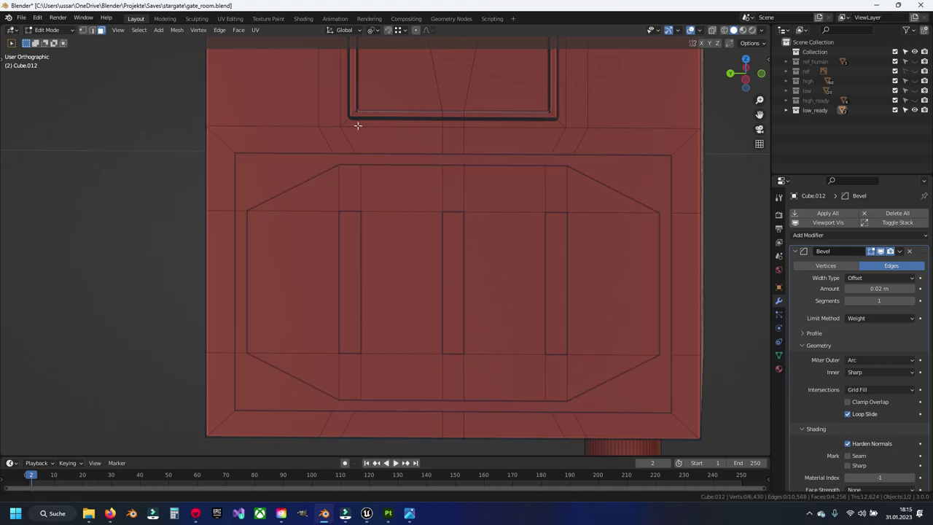
{"action": "mouse_move", "coordinate": [357, 125]}
{"action": "middle_mouse_down", "text": "shift"}
{"action": "mouse_move", "coordinate": [389, 175]}
{"action": "mouse_move", "coordinate": [356, 274]}
{"action": "middle_mouse_up", "text": "shift"}
{"action": "scroll", "coordinate": [381, 261], "scroll_direction": "up", "scroll_amount": 3}
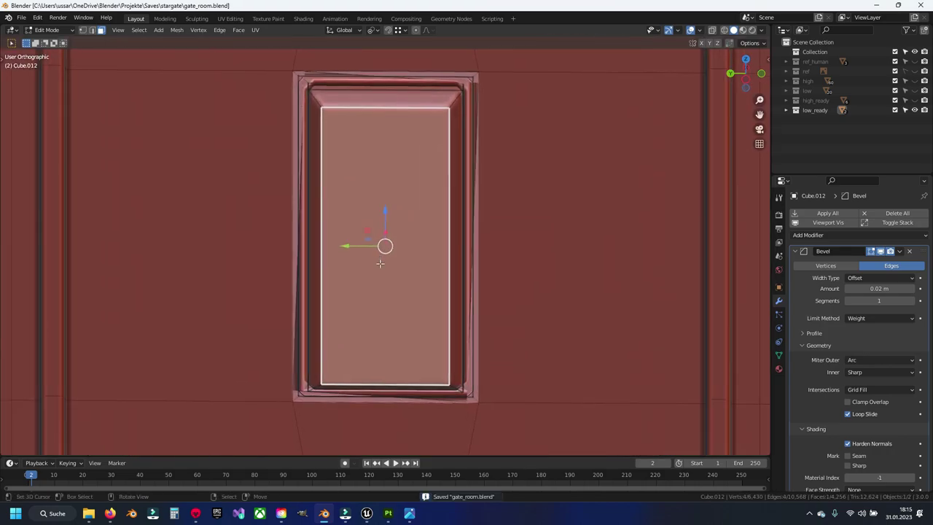
{"action": "scroll", "coordinate": [381, 261], "scroll_direction": "down", "scroll_amount": 3}
{"action": "key", "text": "ctrl+s"}
- Dissolve the door frame's edge loop
{"action": "middle_click_drag", "start_coordinate": [356, 242], "coordinate": [371, 306]}
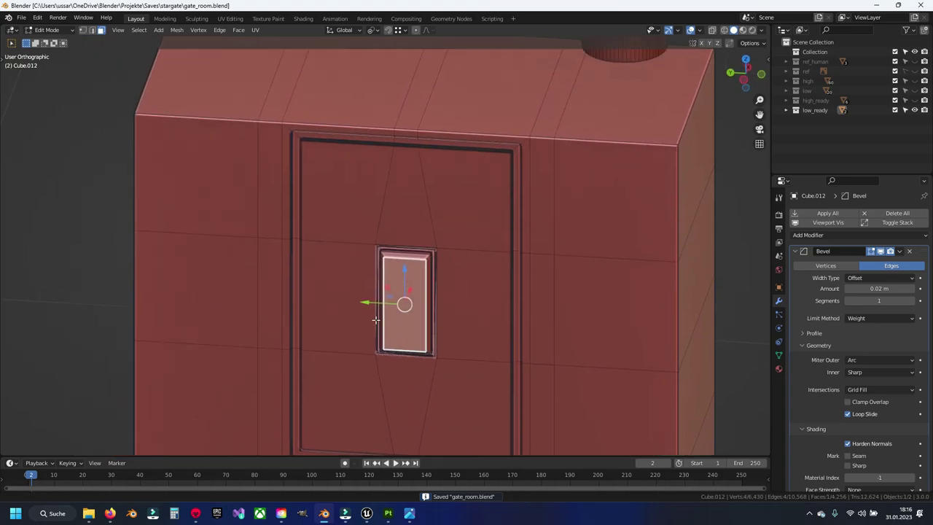
{"action": "scroll", "coordinate": [369, 260], "scroll_direction": "up", "scroll_amount": 3}
{"action": "scroll", "coordinate": [369, 260], "scroll_direction": "up", "scroll_amount": 2}
{"action": "left_click", "coordinate": [256, 141], "text": "alt"}
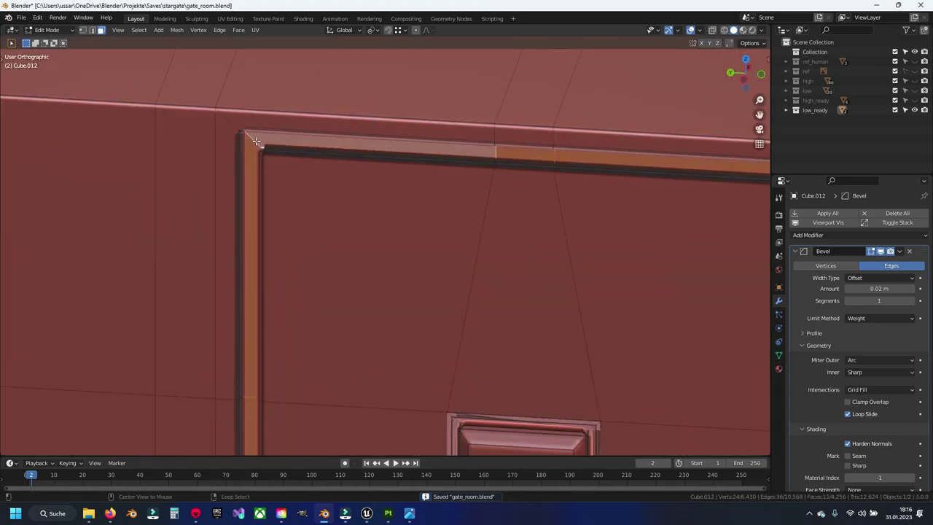
{"action": "key", "text": "x"}
{"action": "left_click", "coordinate": [256, 142]}
{"action": "scroll", "coordinate": [256, 142], "scroll_direction": "down", "scroll_amount": 5}
{"action": "scroll", "coordinate": [386, 227], "scroll_direction": "up", "scroll_amount": 3}
- Merge the inner window panel and dissolve its outline into the door
{"action": "key", "text": "l"}
{"action": "key", "text": "x"}
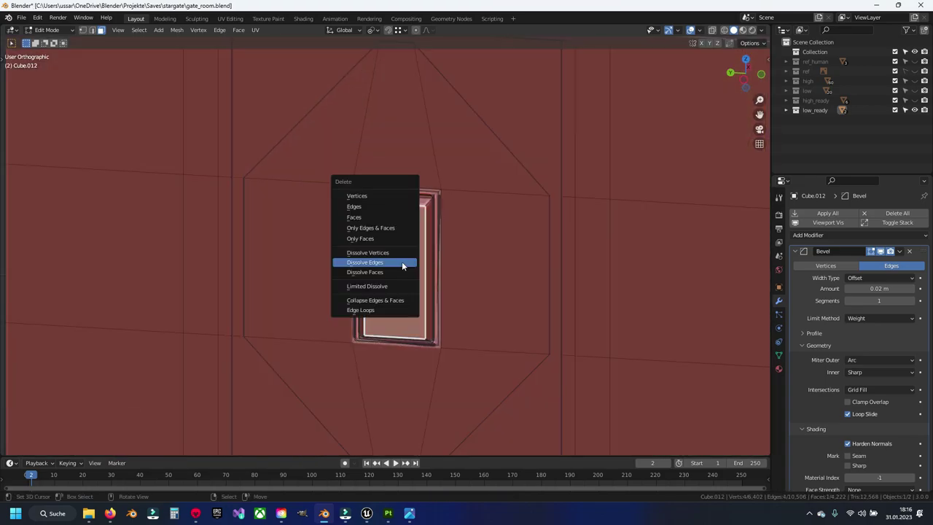
{"action": "left_click", "coordinate": [401, 260]}
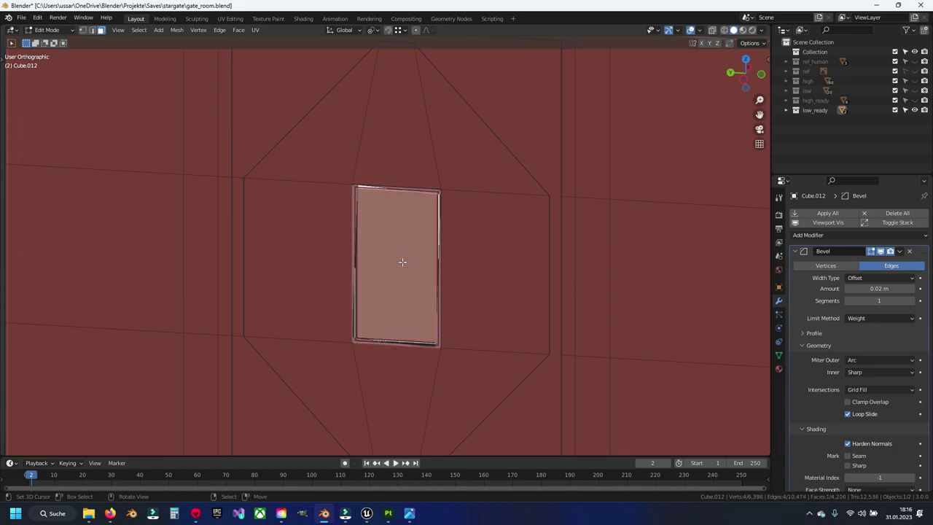
{"action": "key", "text": "x"}
{"action": "left_click", "coordinate": [401, 262]}
{"action": "scroll", "coordinate": [402, 262], "scroll_direction": "down", "scroll_amount": 1}
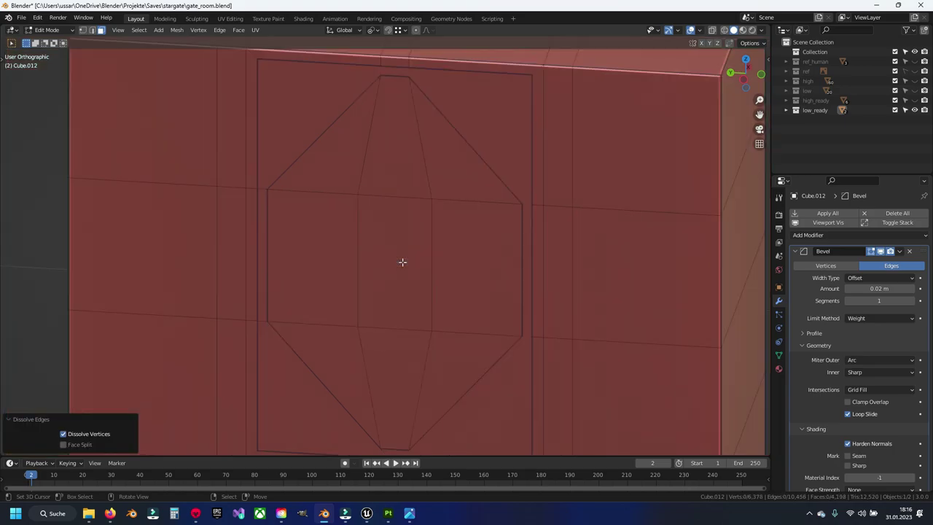
{"action": "scroll", "coordinate": [402, 262], "scroll_direction": "down", "scroll_amount": 3}
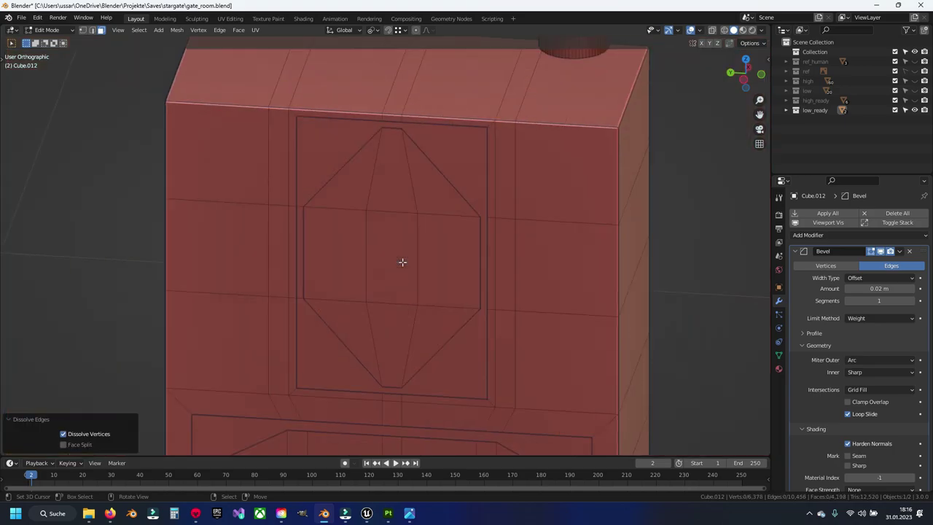
{"action": "scroll", "coordinate": [400, 204], "scroll_direction": "down", "scroll_amount": 2}
- Dissolve the horizontal edge loops around the cabinet
{"action": "mouse_move", "coordinate": [400, 204]}
{"action": "middle_mouse_down"}
{"action": "mouse_move", "coordinate": [458, 258]}
{"action": "mouse_move", "coordinate": [491, 249]}
{"action": "middle_mouse_up"}
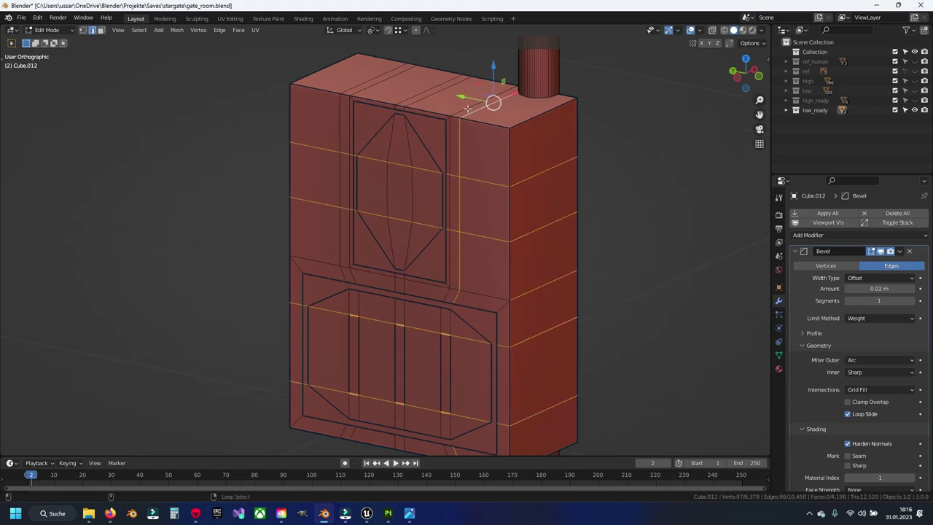
{"action": "mouse_move", "coordinate": [419, 301]}
{"action": "middle_mouse_down", "text": "shift"}
{"action": "mouse_move", "coordinate": [418, 211]}
{"action": "mouse_move", "coordinate": [454, 211]}
{"action": "mouse_move", "coordinate": [450, 316]}
{"action": "mouse_move", "coordinate": [476, 285]}
{"action": "mouse_move", "coordinate": [468, 296]}
{"action": "mouse_move", "coordinate": [441, 264]}
{"action": "middle_mouse_up", "text": "shift"}
{"action": "scroll", "coordinate": [452, 312], "scroll_direction": "up", "scroll_amount": 2}
{"action": "key", "text": "x"}
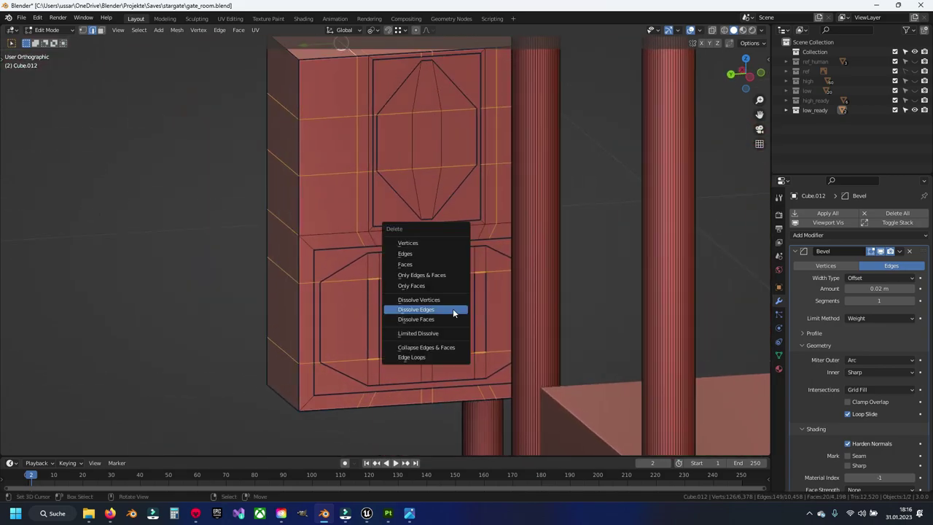
{"action": "left_click", "coordinate": [452, 308]}
{"action": "scroll", "coordinate": [441, 264], "scroll_direction": "up", "scroll_amount": 1}
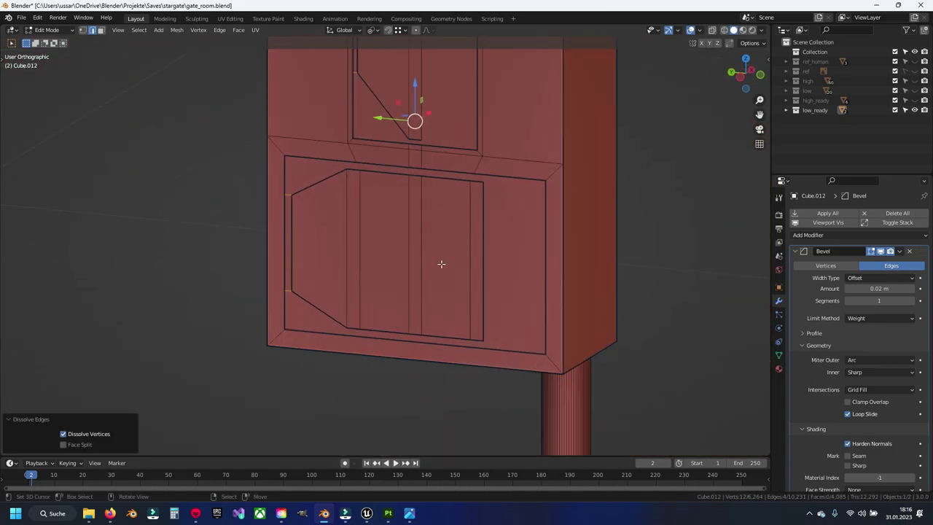
- Dissolve the vertical edge loops on the lower and upper doors
{"action": "left_click", "coordinate": [359, 260], "text": "alt"}
{"action": "left_click", "coordinate": [410, 246], "text": "alt+shift"}
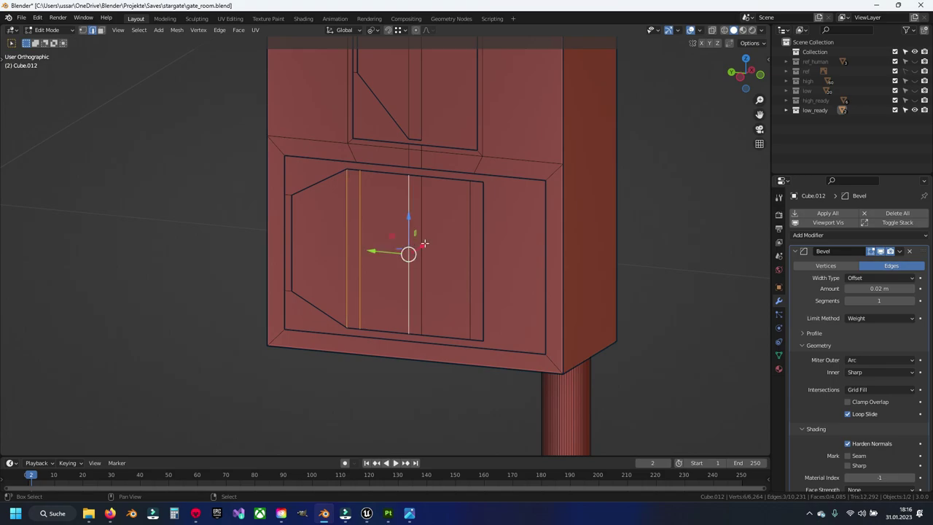
{"action": "key", "text": "x"}
{"action": "left_click", "coordinate": [474, 247]}
{"action": "mouse_move", "coordinate": [474, 247]}
{"action": "middle_mouse_down"}
{"action": "mouse_move", "coordinate": [423, 299]}
{"action": "mouse_move", "coordinate": [404, 221]}
{"action": "mouse_move", "coordinate": [458, 237]}
{"action": "middle_mouse_up"}
{"action": "left_click", "coordinate": [406, 221], "text": "alt"}
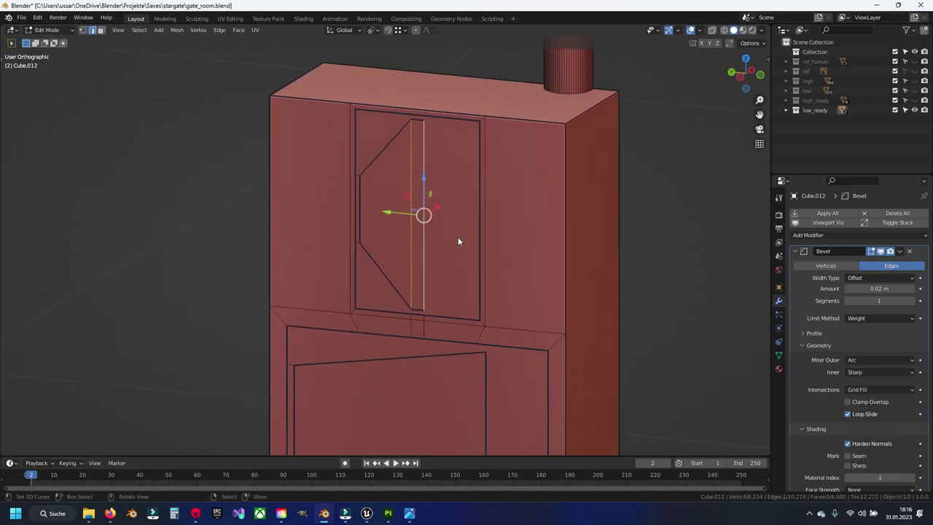
{"action": "key", "text": "x"}
{"action": "left_click", "coordinate": [458, 237]}
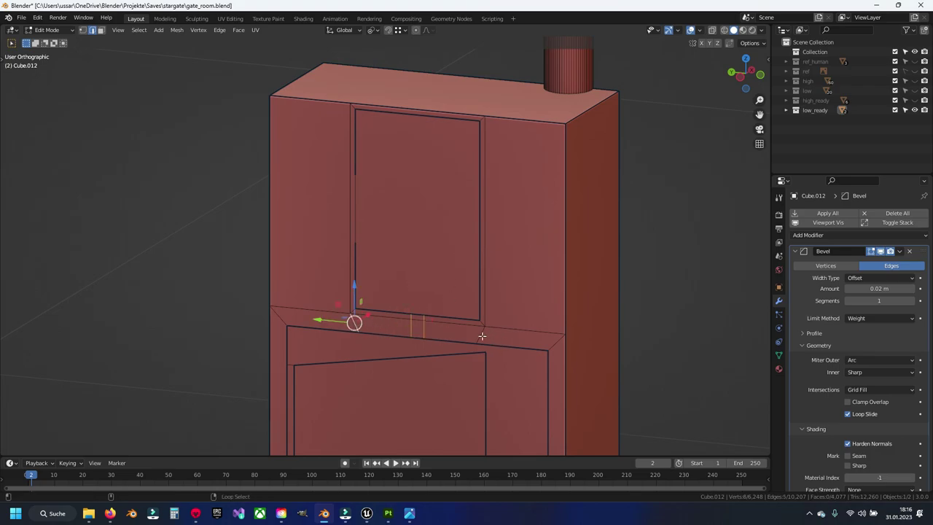
- In face mode, dissolve the upper and lower door outlines
{"action": "key", "text": "3"}
{"action": "middle_click_drag", "start_coordinate": [415, 316], "coordinate": [411, 334]}
{"action": "left_click", "coordinate": [410, 333]}
{"action": "left_click", "coordinate": [385, 198], "text": "shift"}
{"action": "right_click", "coordinate": [385, 197]}
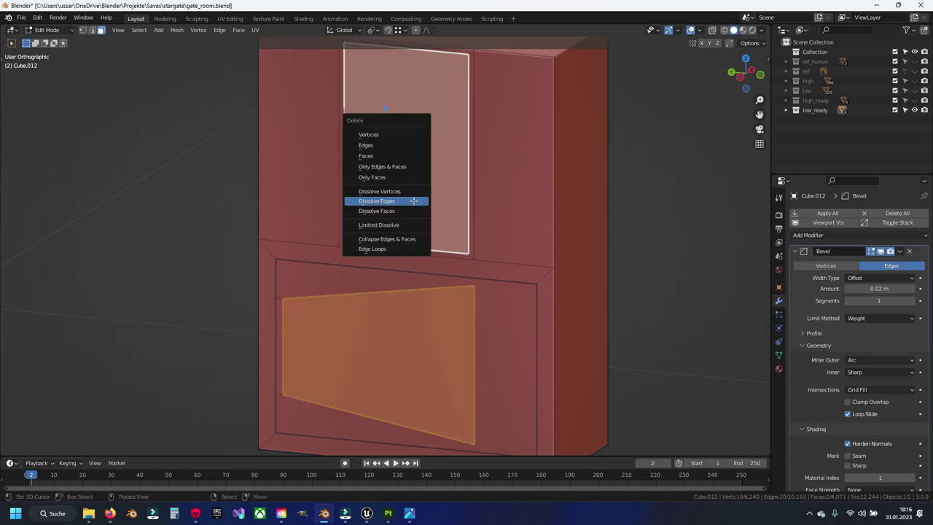
{"action": "left_click", "coordinate": [414, 206]}
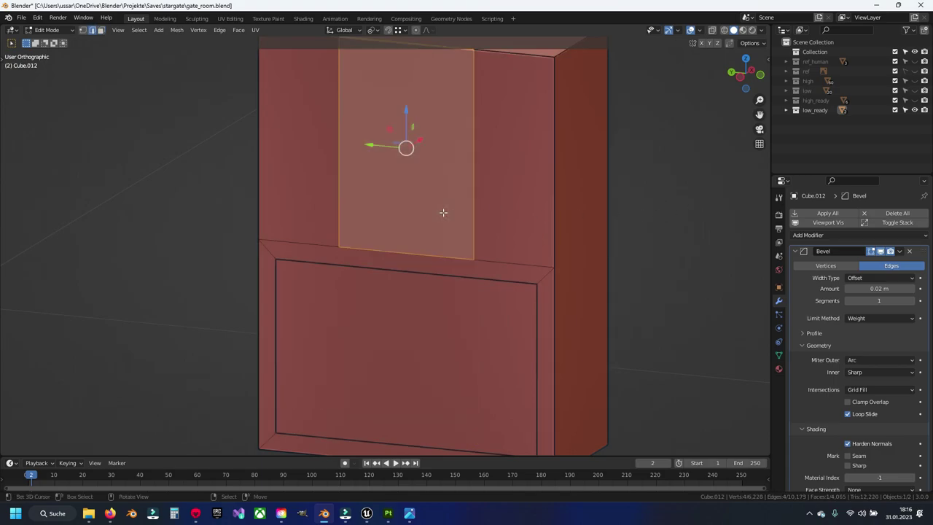
{"action": "key", "text": "alt+a"}
{"action": "key", "text": "x"}
{"action": "left_click", "coordinate": [437, 255]}
{"action": "left_click", "coordinate": [379, 330]}
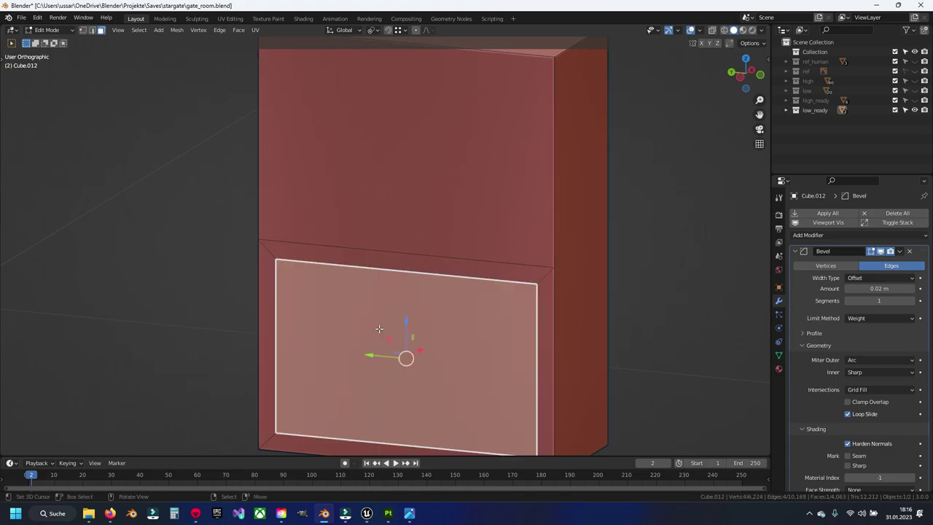
{"action": "key", "text": "x"}
{"action": "left_click", "coordinate": [379, 328]}
{"action": "middle_click_drag", "start_coordinate": [379, 327], "coordinate": [402, 225]}
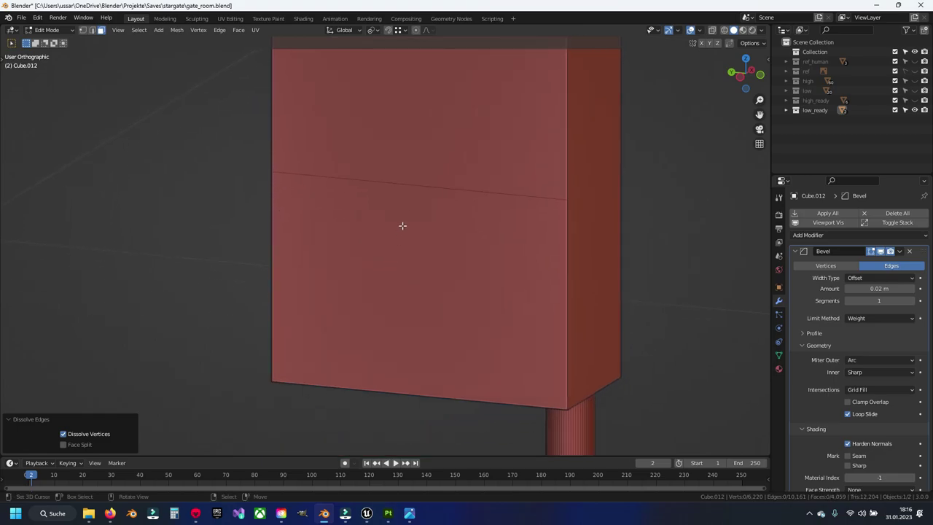
- Dissolve the horizontal edge between the two doors
{"action": "left_click", "coordinate": [413, 188]}
{"action": "key", "text": "x"}
{"action": "left_click", "coordinate": [413, 187]}
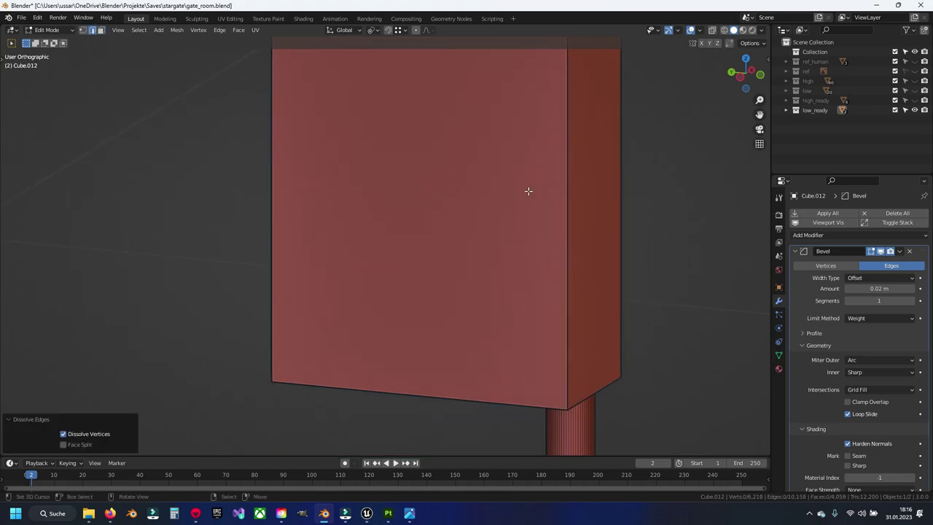
- Select the whole connected cabinet and hide it
{"action": "left_click", "coordinate": [565, 198]}
{"action": "key", "text": "ctrl+l"}
{"action": "key", "text": "h"}
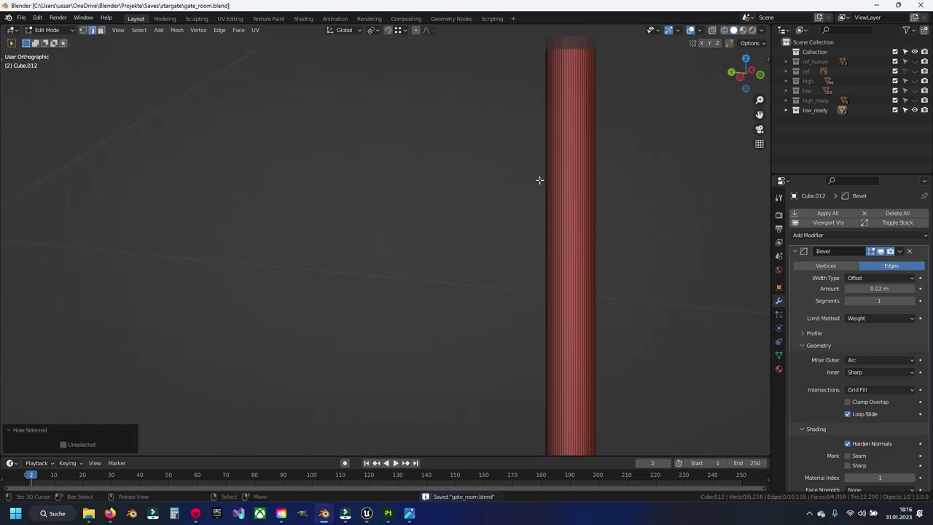
{"action": "scroll", "coordinate": [540, 180], "scroll_direction": "down", "scroll_amount": 2}
{"action": "scroll", "coordinate": [546, 177], "scroll_direction": "down", "scroll_amount": 4}
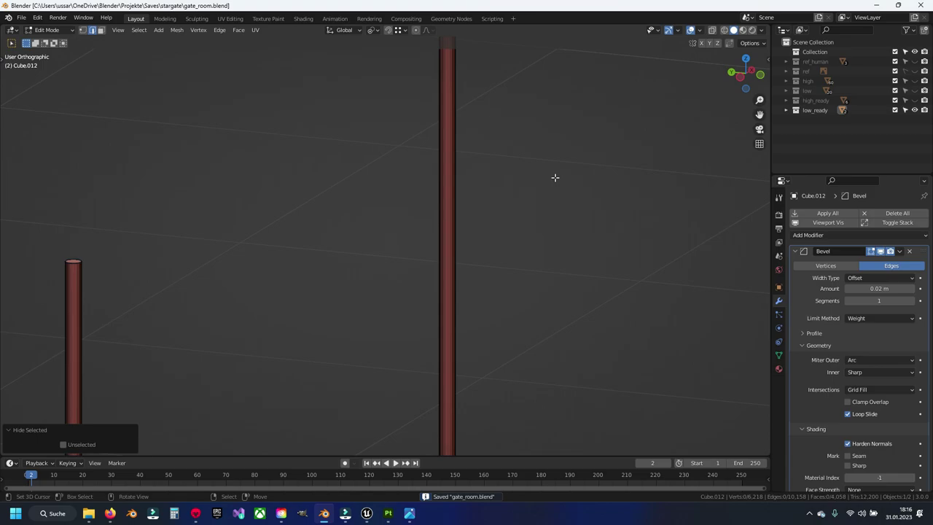